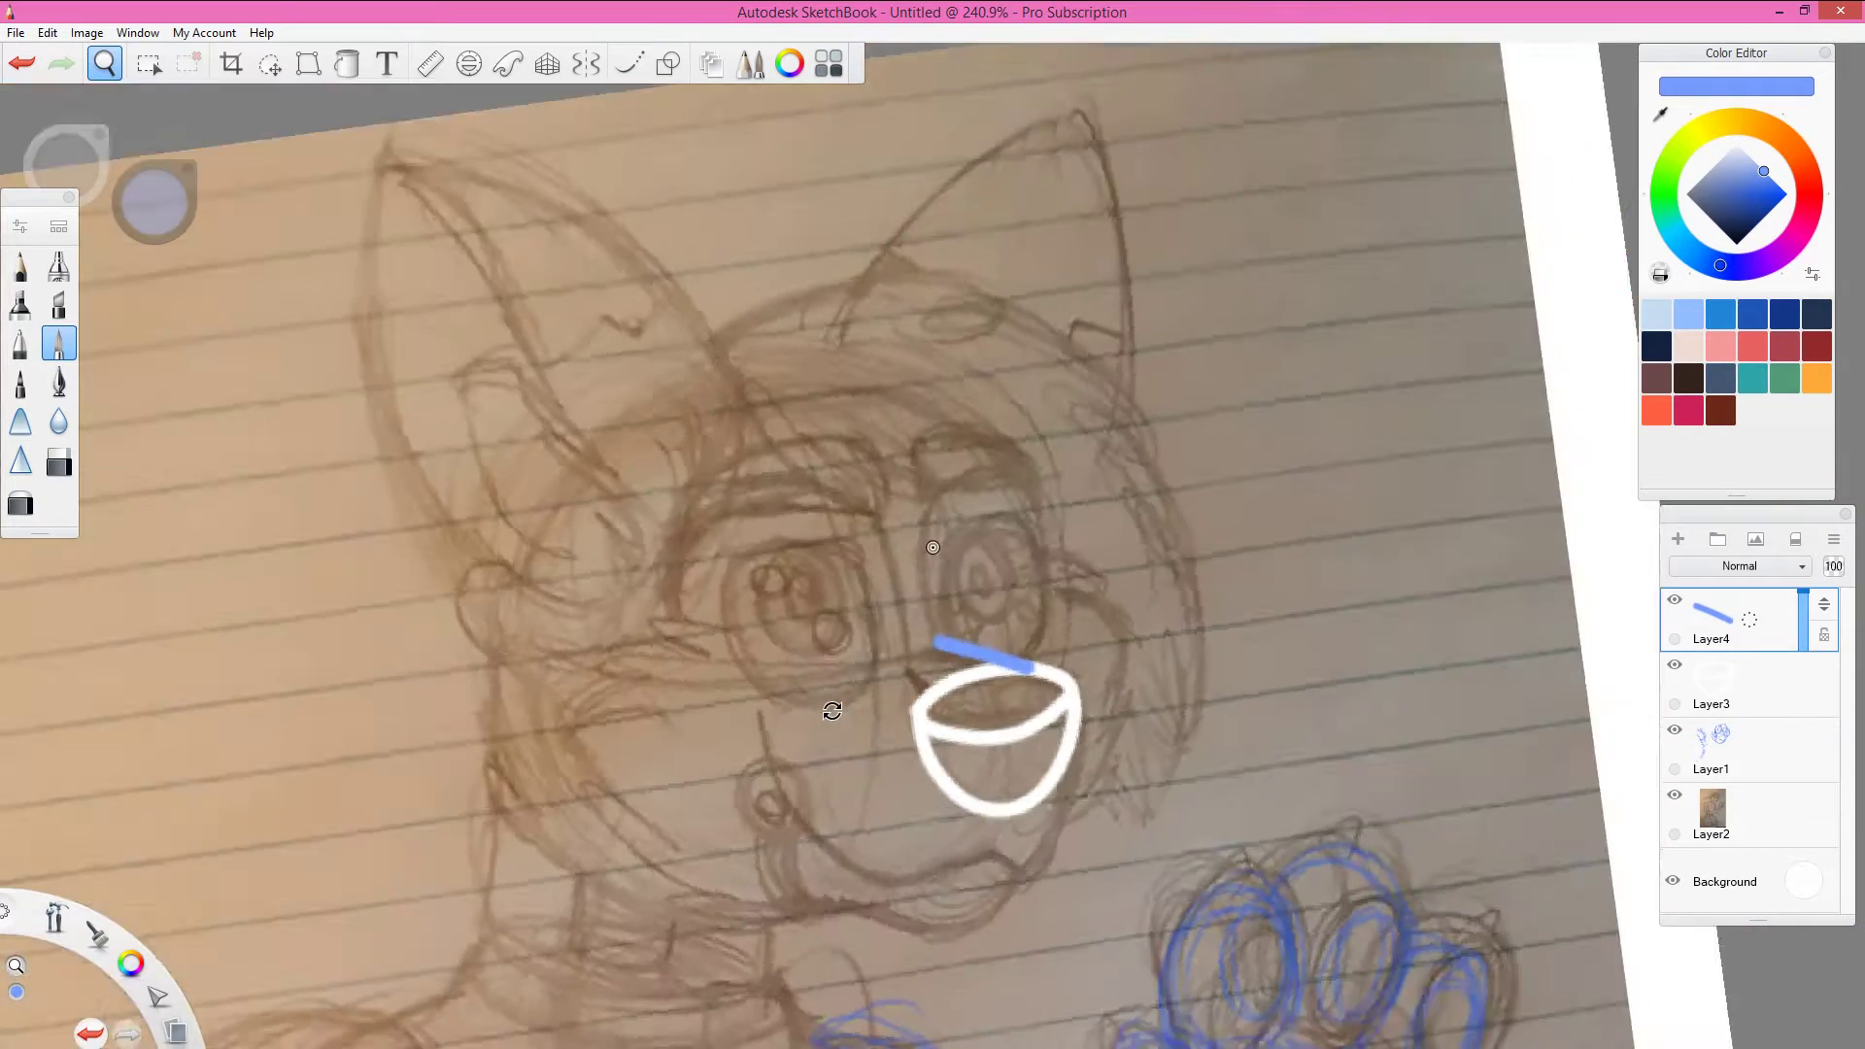
# Step: Trace the muzzle's top edge and the mouth line in light blue on Layer4, redrawing the misplaced strokes
pyautogui.hotkey('ctrl', 'z')
pyautogui.moveTo(921, 643)
pyautogui.mouseDown()
pyautogui.moveTo(1032, 682)
pyautogui.moveTo(952, 860)
pyautogui.moveTo(764, 811)
pyautogui.mouseUp()
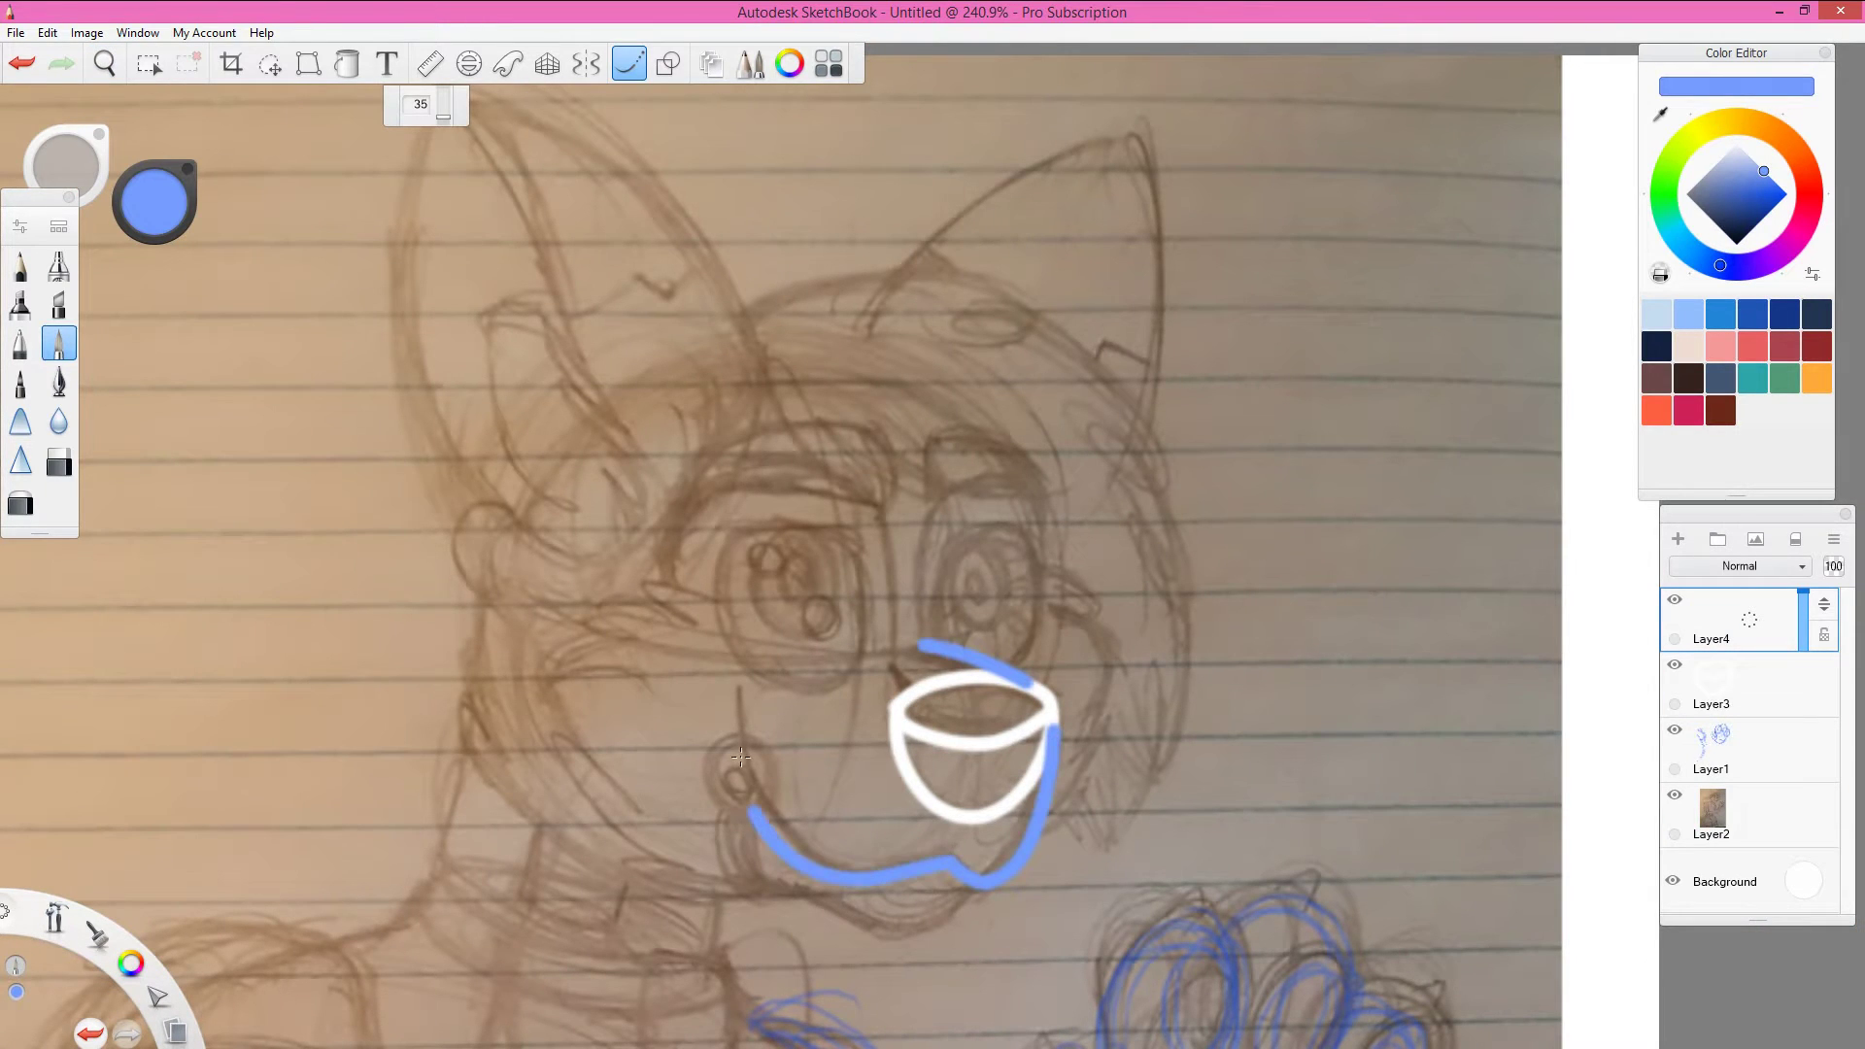
pyautogui.hotkey('ctrl', 'z')
pyautogui.moveTo(952, 857); pyautogui.dragTo(766, 810)
# Step: Add a new layer and draw a pink circle at the mouth corner of the sketched face
pyautogui.click(1678, 540)
pyautogui.click(1794, 239)
pyautogui.moveTo(739, 736); pyautogui.dragTo(724, 748)
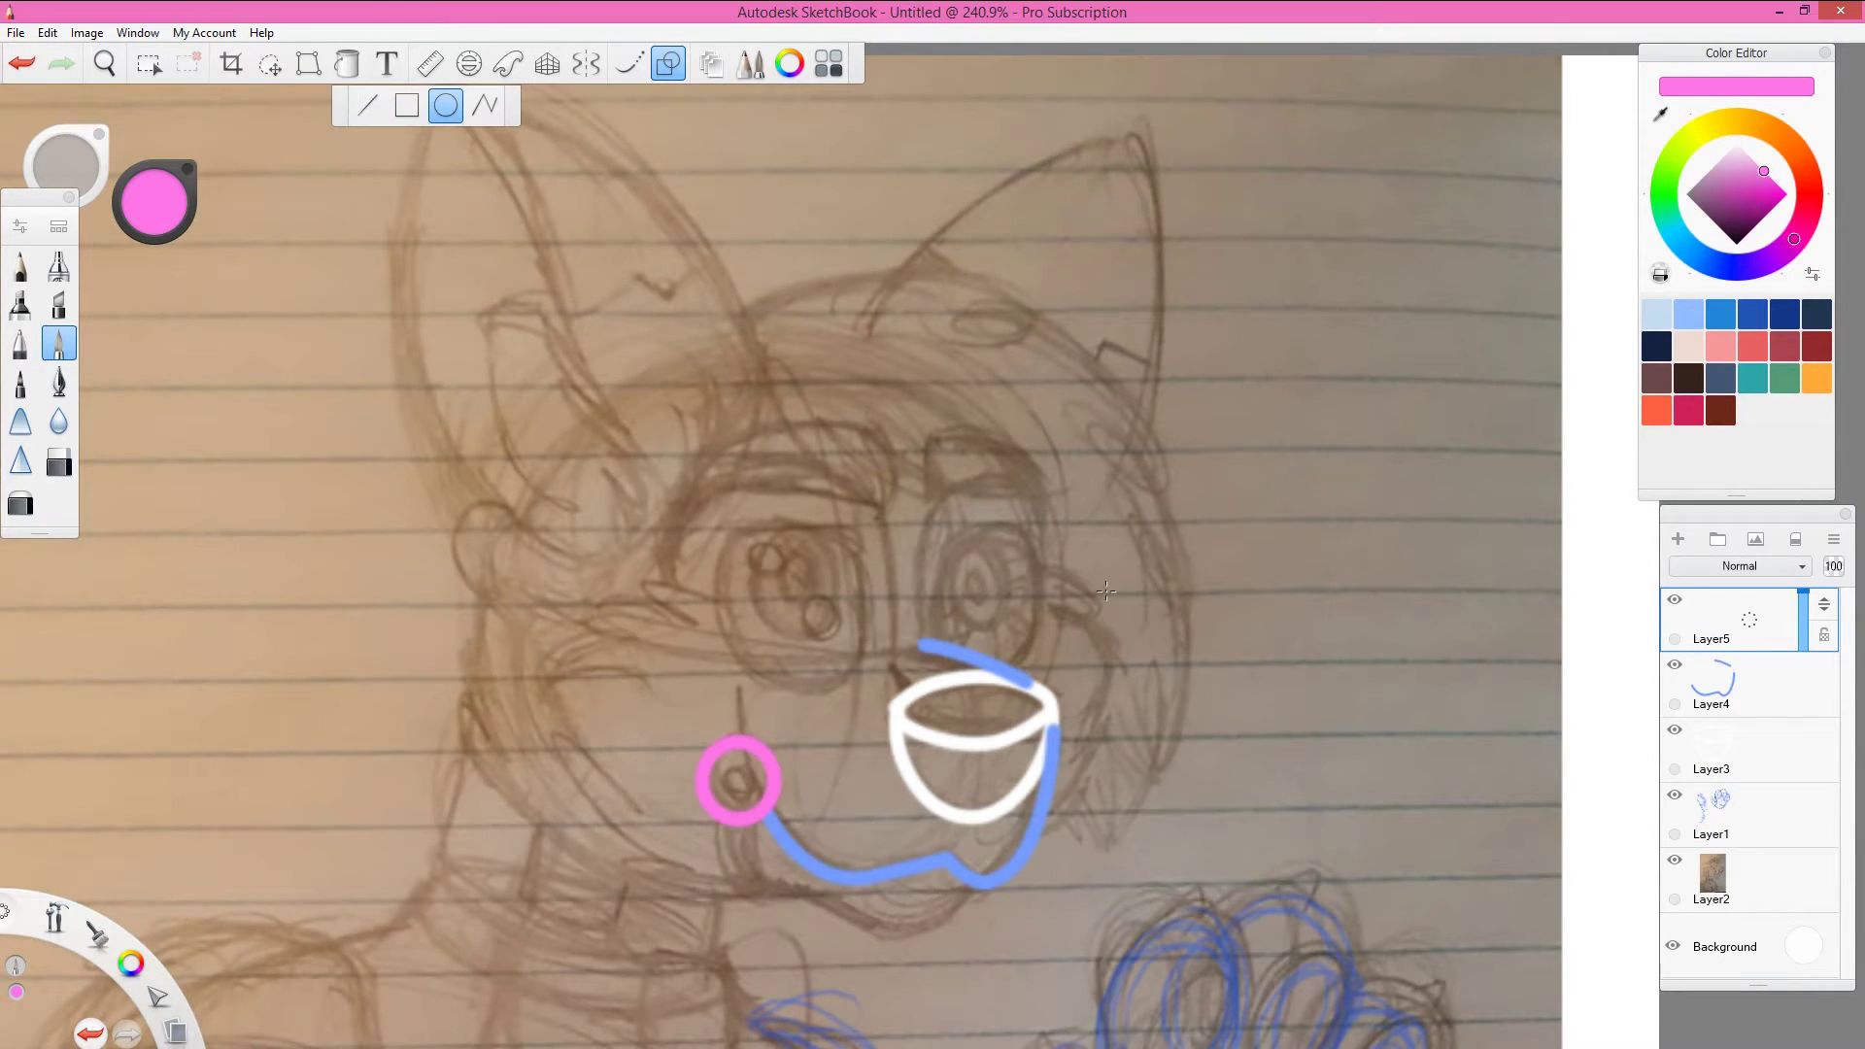
# Step: Trace the curved tusk shape below the pink circle in white on Layer3
pyautogui.click(1730, 748)
pyautogui.click(1737, 144)
pyautogui.moveTo(753, 826)
pyautogui.mouseDown()
pyautogui.moveTo(762, 883)
pyautogui.moveTo(724, 826)
pyautogui.mouseUp()
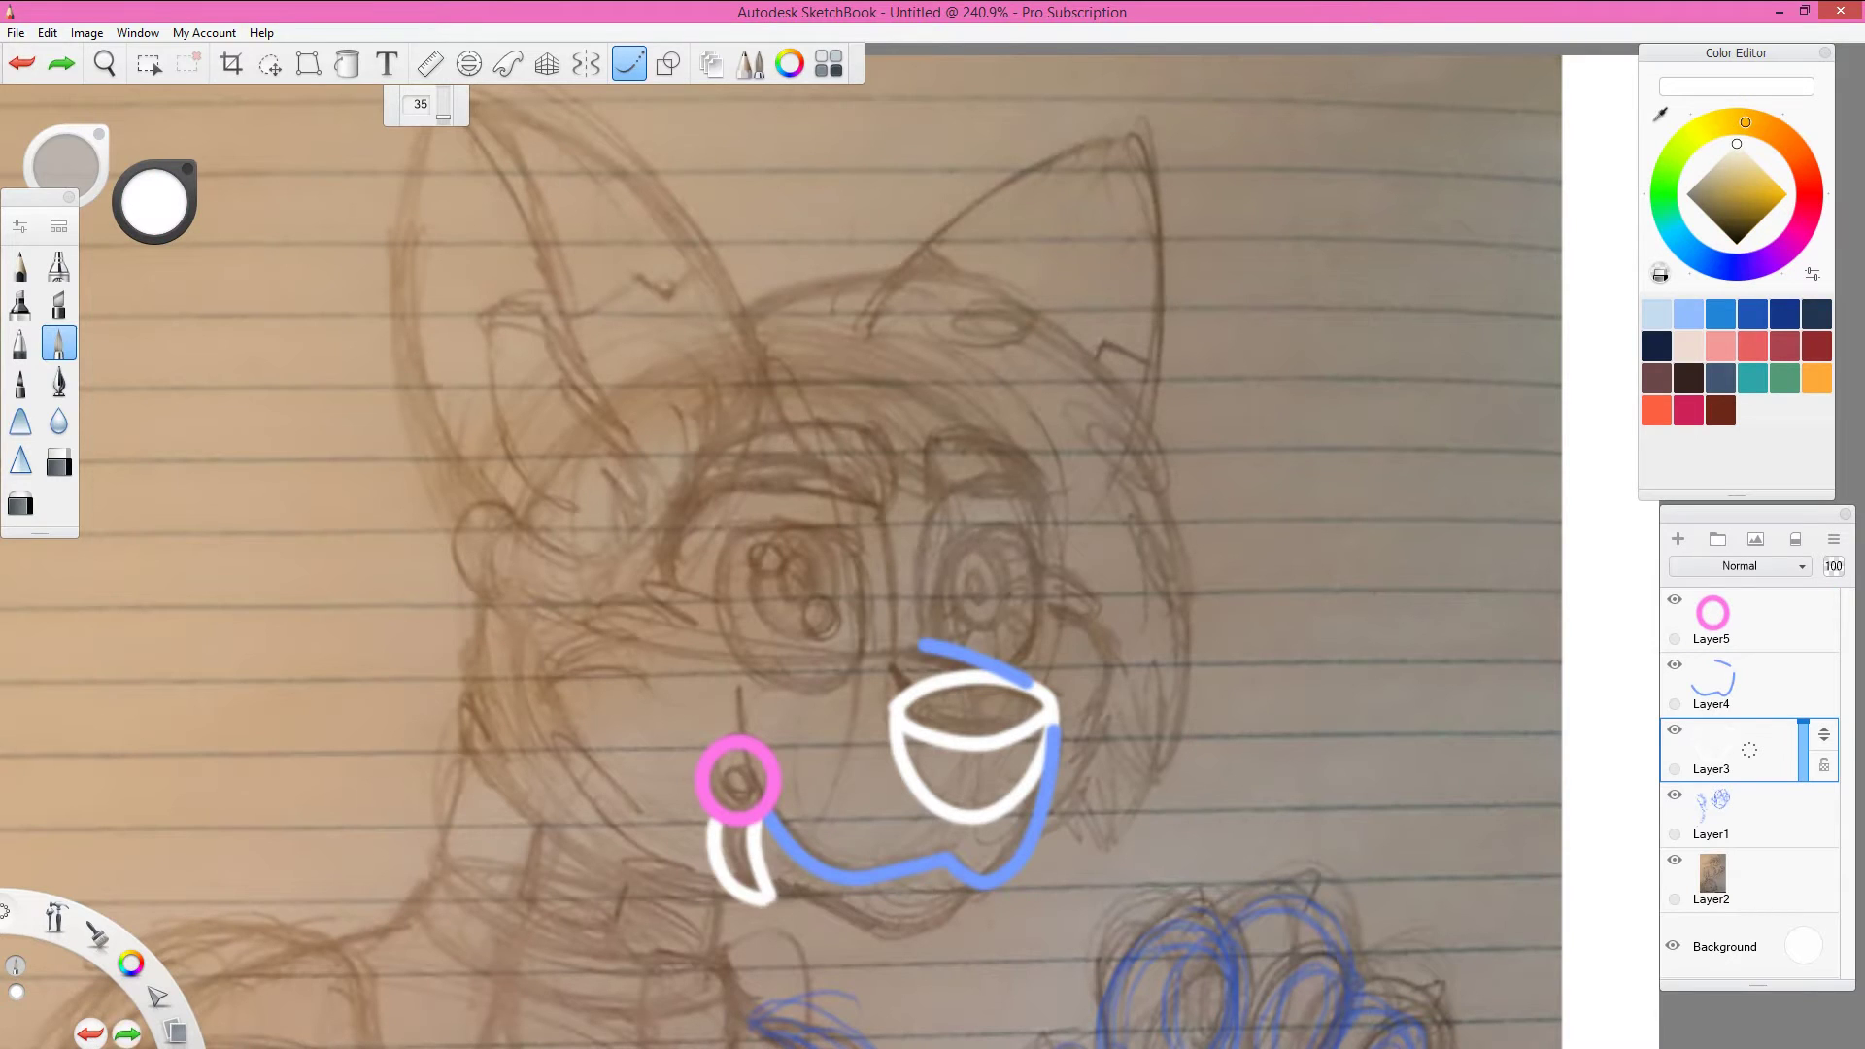
# Step: Trace the lower jaw in pink on Layer5 and undo the stray stroke
pyautogui.click(1730, 619)
pyautogui.click(1794, 239)
pyautogui.click(1765, 172)
pyautogui.moveTo(768, 899)
pyautogui.mouseDown()
pyautogui.moveTo(977, 889)
pyautogui.moveTo(765, 899)
pyautogui.moveTo(629, 855)
pyautogui.mouseUp()
pyautogui.hotkey('ctrl', 'z')
# Step: Trace the tufted fur of the near cheek in light blue on Layer4 and undo the uppermost tuft
pyautogui.click(1730, 685)
pyautogui.click(1720, 266)
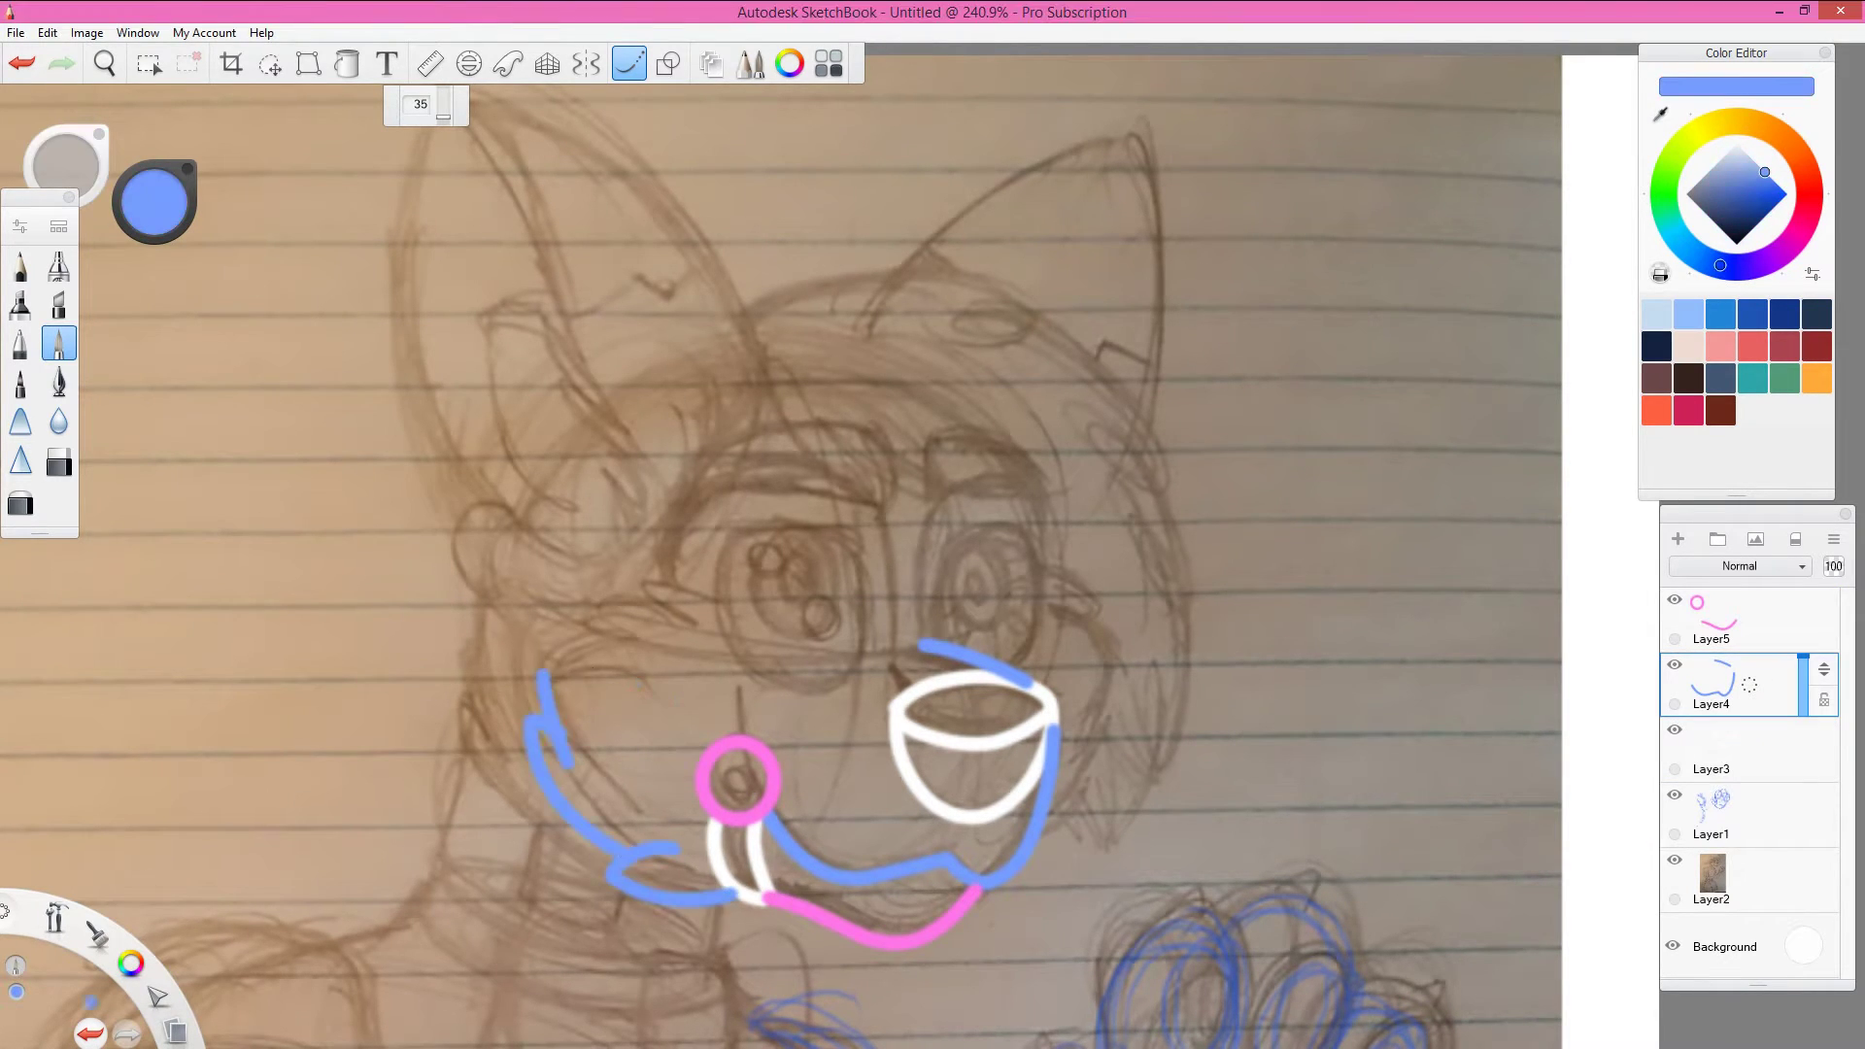
pyautogui.hotkey('ctrl', 'z')
pyautogui.moveTo(555, 680); pyautogui.dragTo(581, 768)
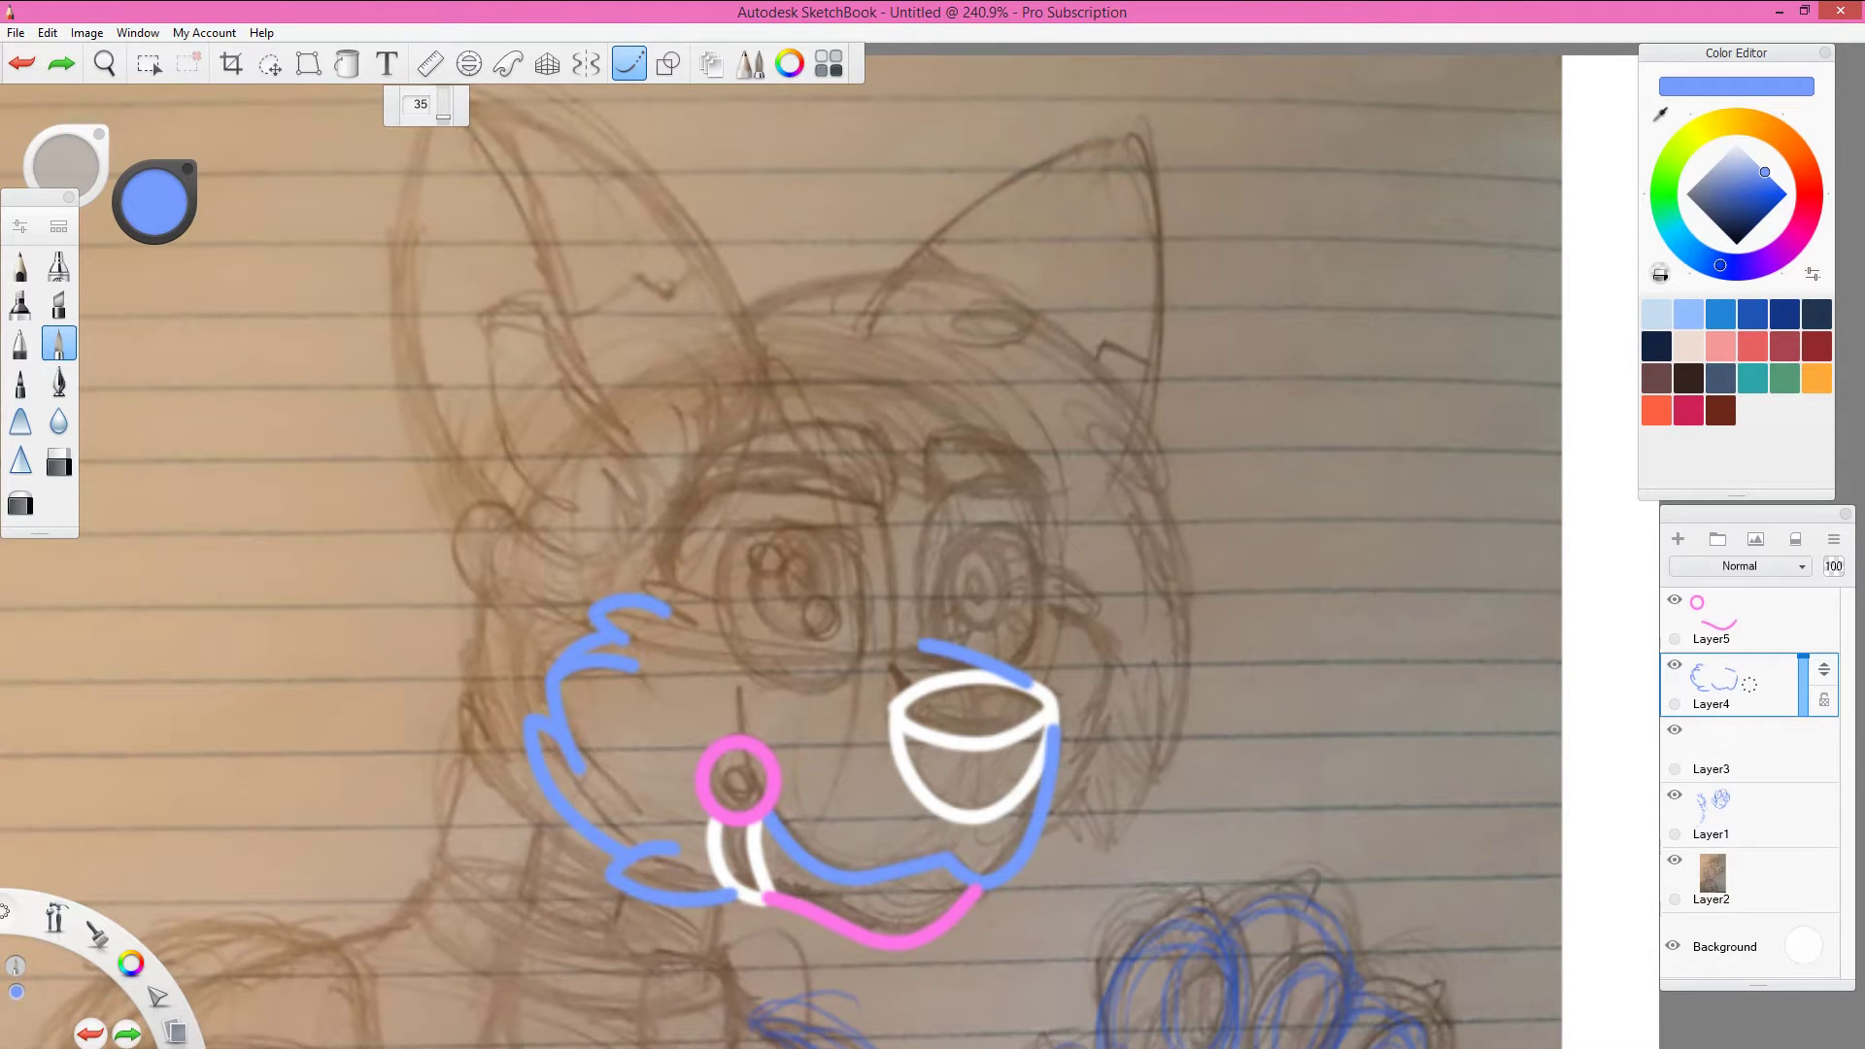
pyautogui.hotkey('ctrl', 'z')
# Step: Outline the large near ear in pink on Layer5, including its jagged inner fur edge
pyautogui.click(1729, 619)
pyautogui.click(1794, 239)
pyautogui.click(105, 64)
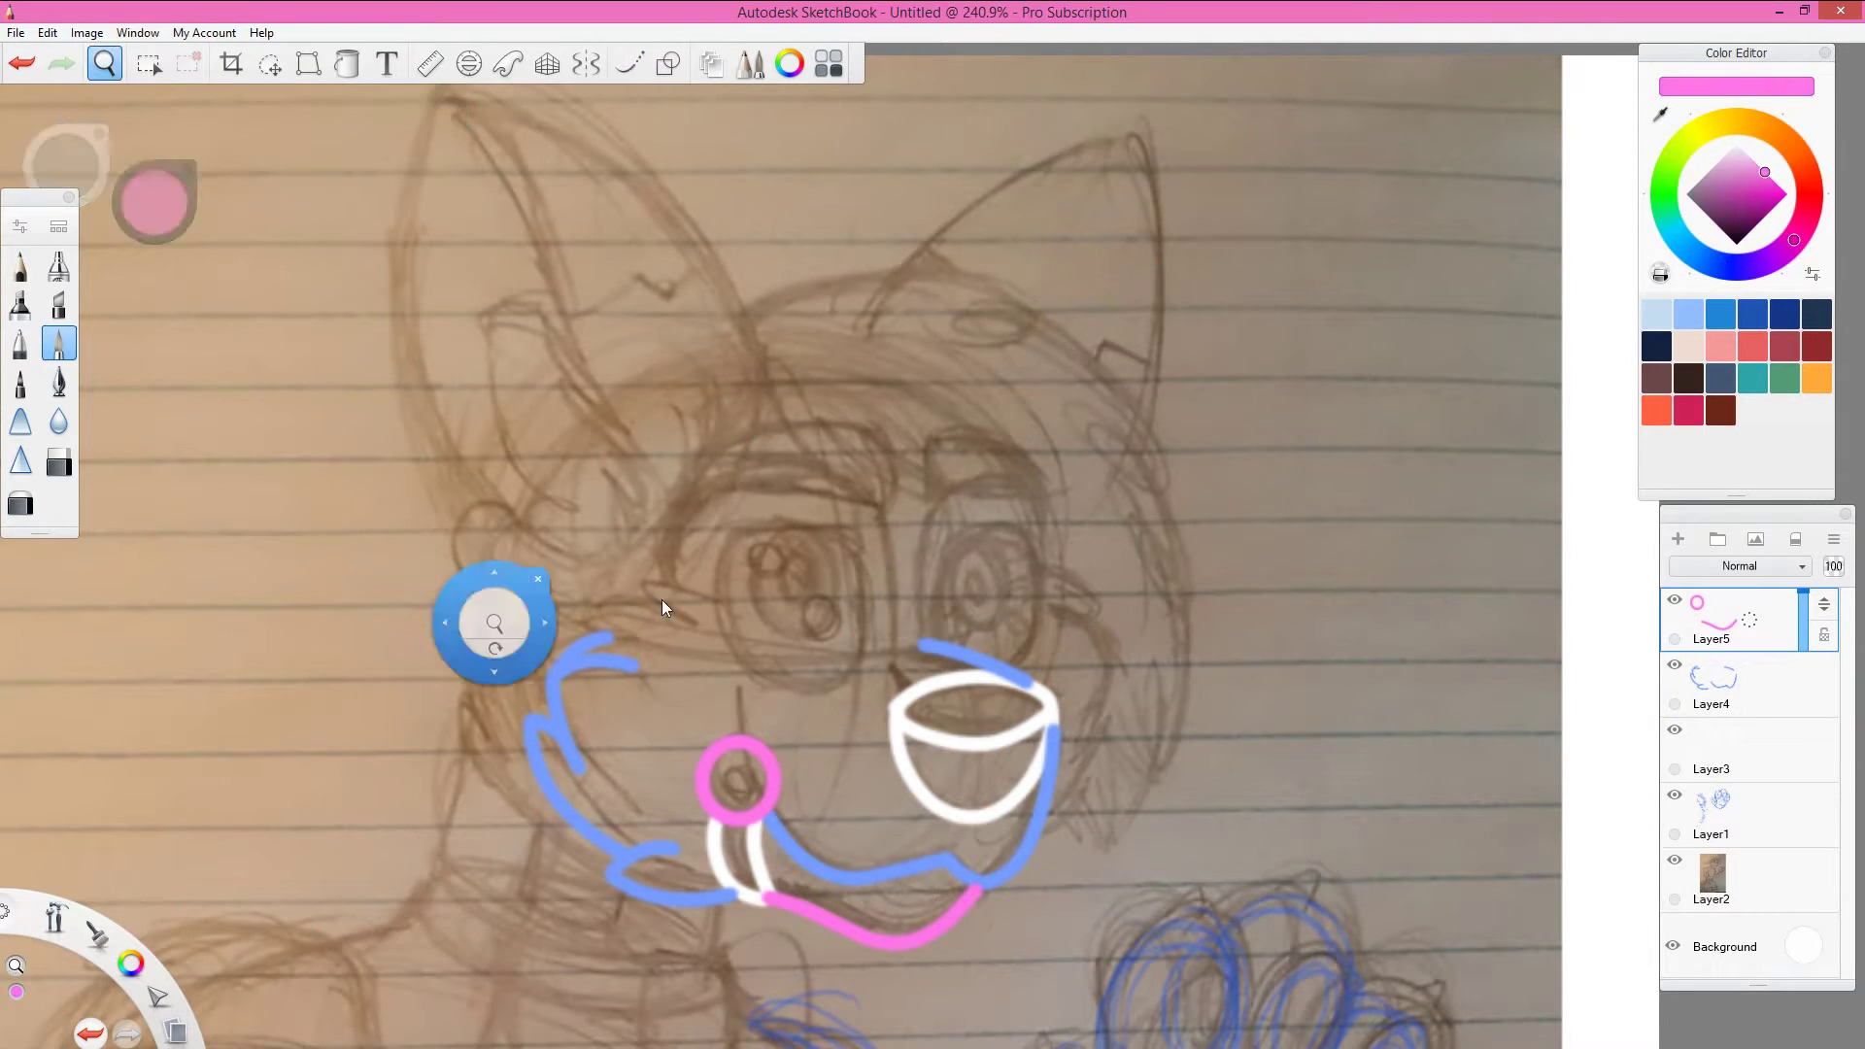
pyautogui.moveTo(663, 608); pyautogui.dragTo(663, 744)
pyautogui.click(629, 64)
pyautogui.moveTo(757, 530)
pyautogui.mouseDown()
pyautogui.moveTo(719, 418)
pyautogui.moveTo(437, 228)
pyautogui.mouseUp()
pyautogui.hotkey('ctrl', 'z')
pyautogui.moveTo(758, 529)
pyautogui.mouseDown()
pyautogui.moveTo(439, 233)
pyautogui.moveTo(610, 594)
pyautogui.mouseUp()
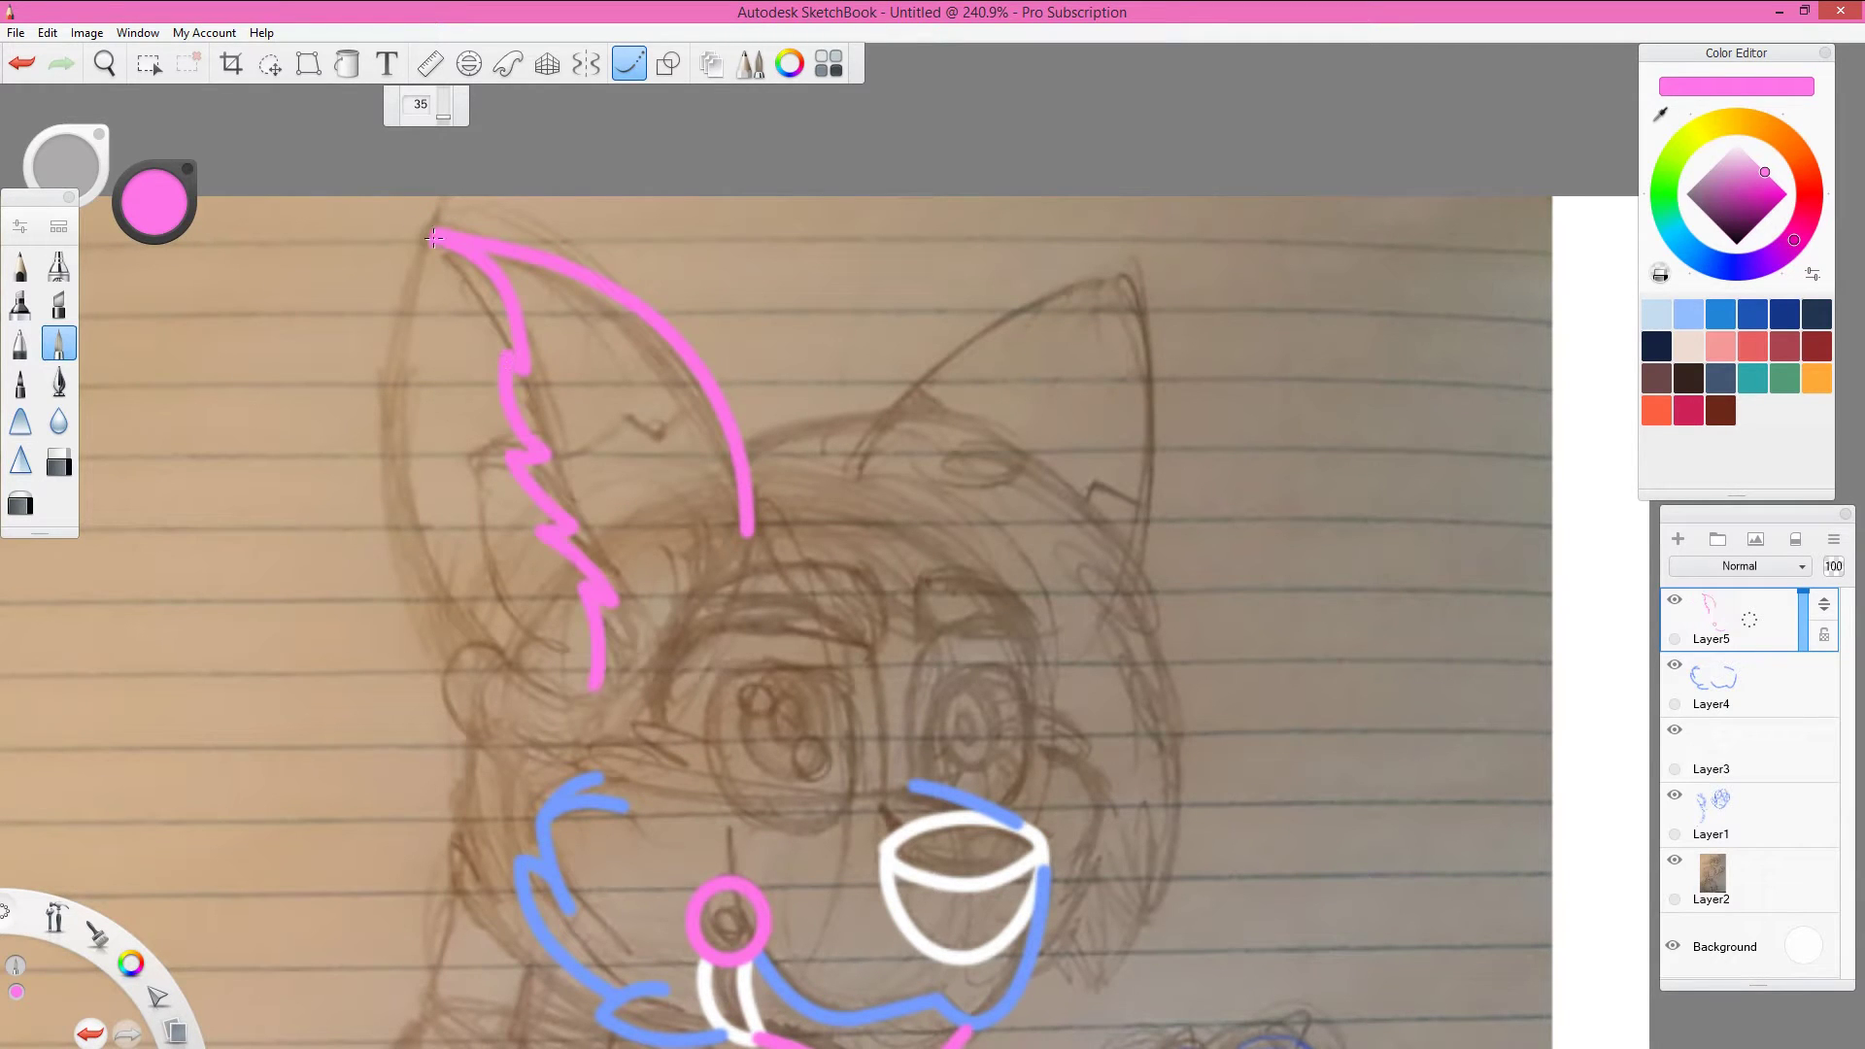
pyautogui.moveTo(433, 238)
pyautogui.mouseDown()
pyautogui.moveTo(386, 442)
pyautogui.moveTo(602, 709)
pyautogui.mouseUp()
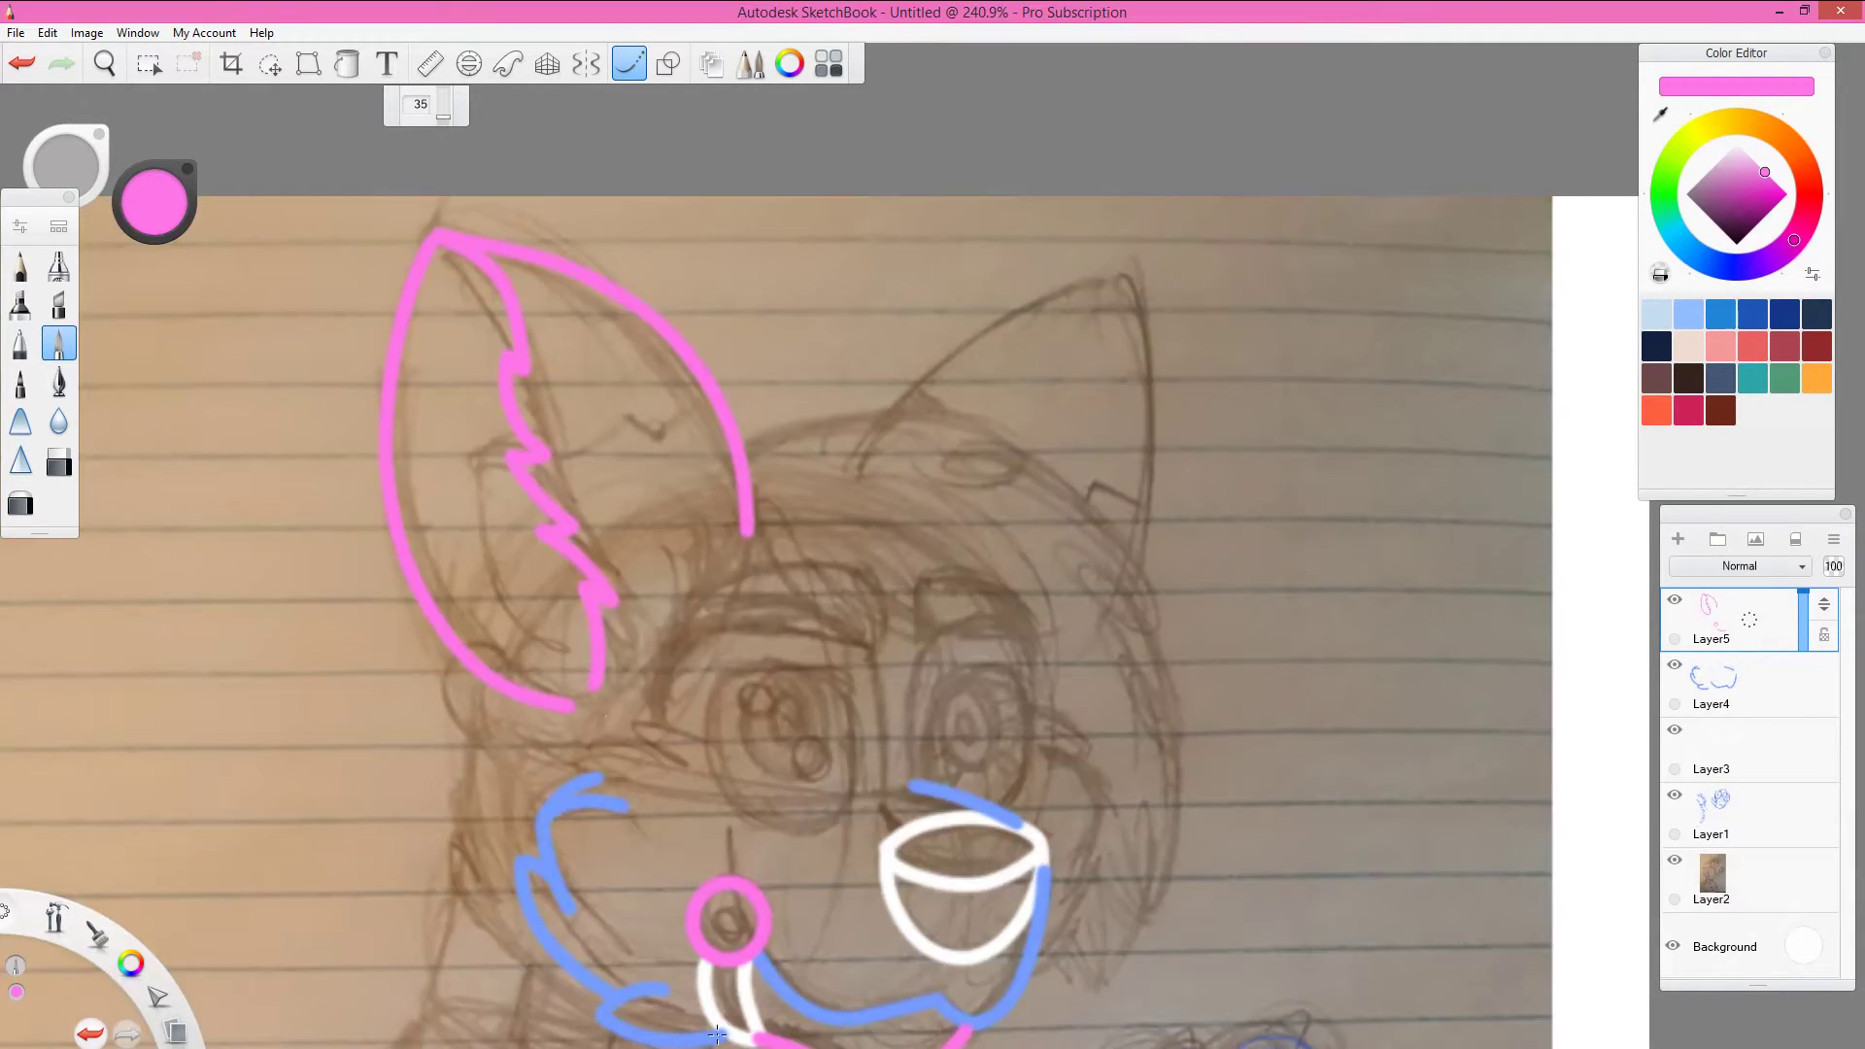
# Step: Trace the inner ear's fur tuft in light blue on Layer4 and save the drawing as robotic slush.tif
pyautogui.click(1730, 685)
pyautogui.keyDown('alt'); pyautogui.click(583, 782); pyautogui.keyUp('alt')
pyautogui.moveTo(481, 617); pyautogui.dragTo(589, 680)
pyautogui.hotkey('ctrl', 's')
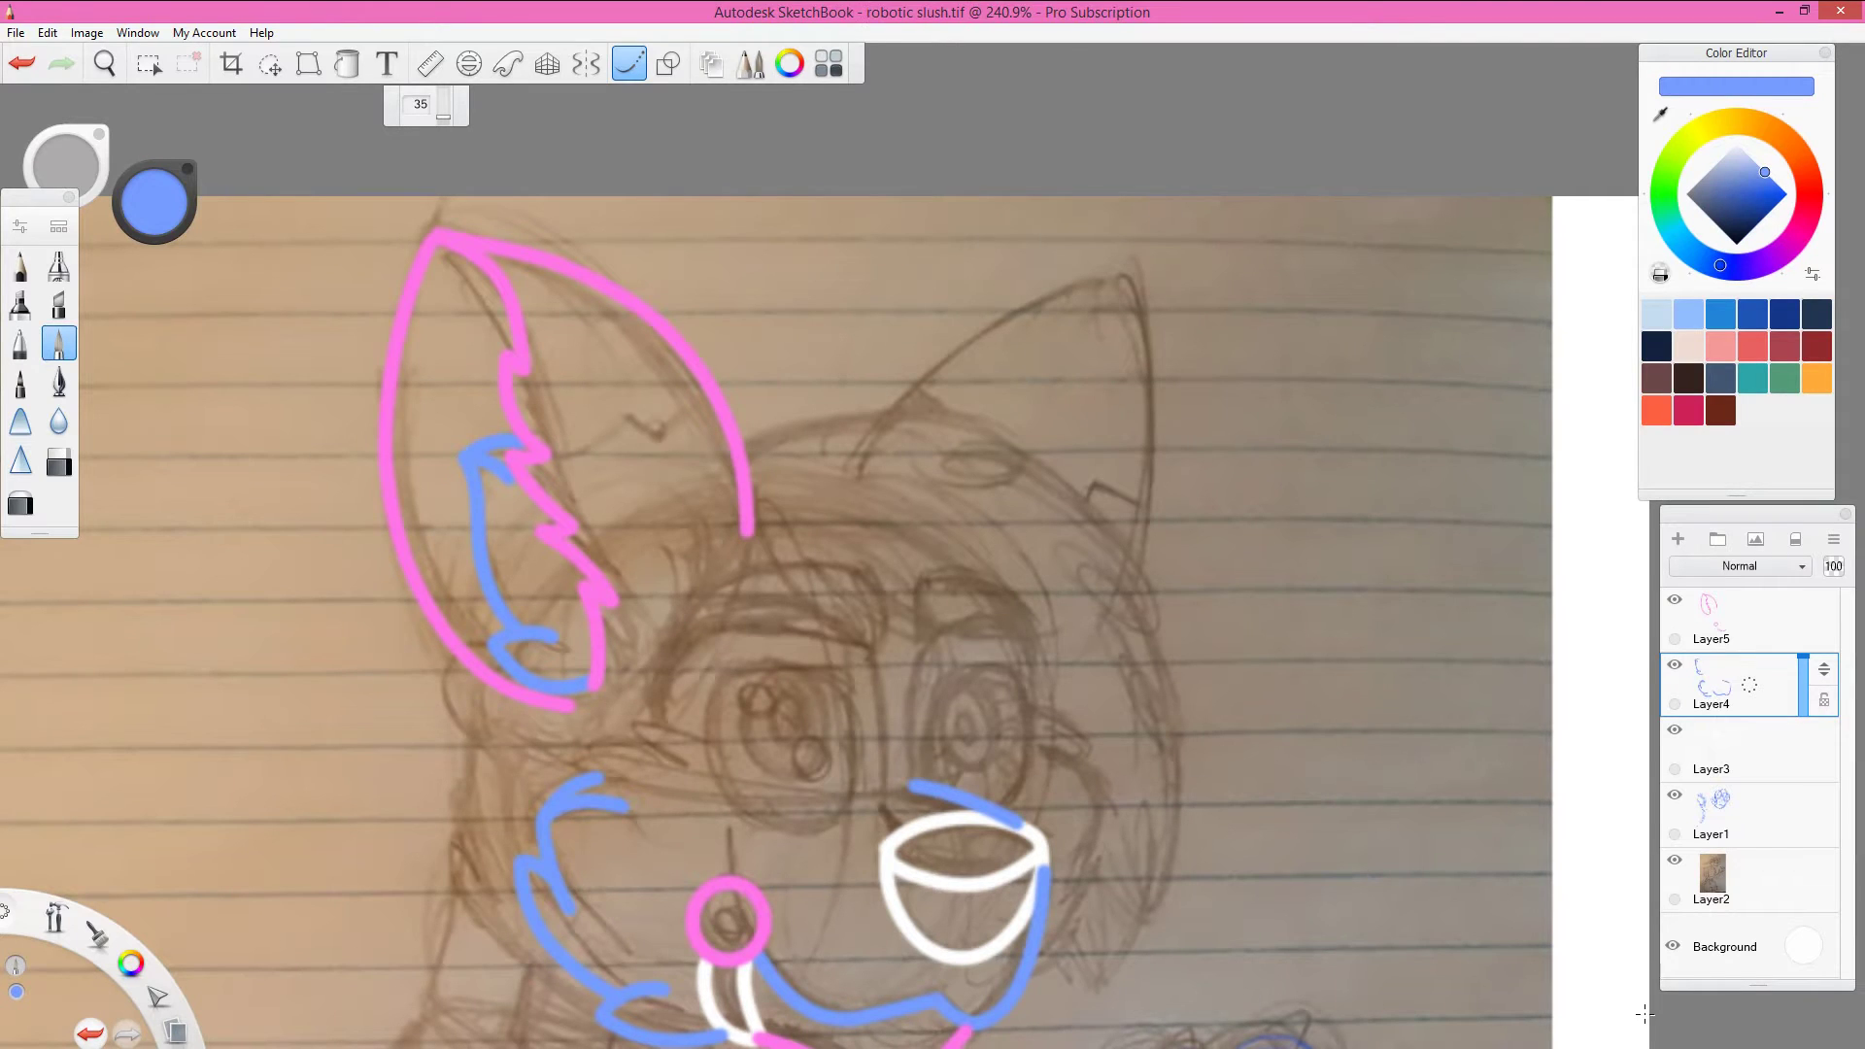
# Step: Move Layer3 to the top of the layer stack and draw a white crescent ring at the ear's base
pyautogui.moveTo(1737, 765); pyautogui.dragTo(1737, 622)
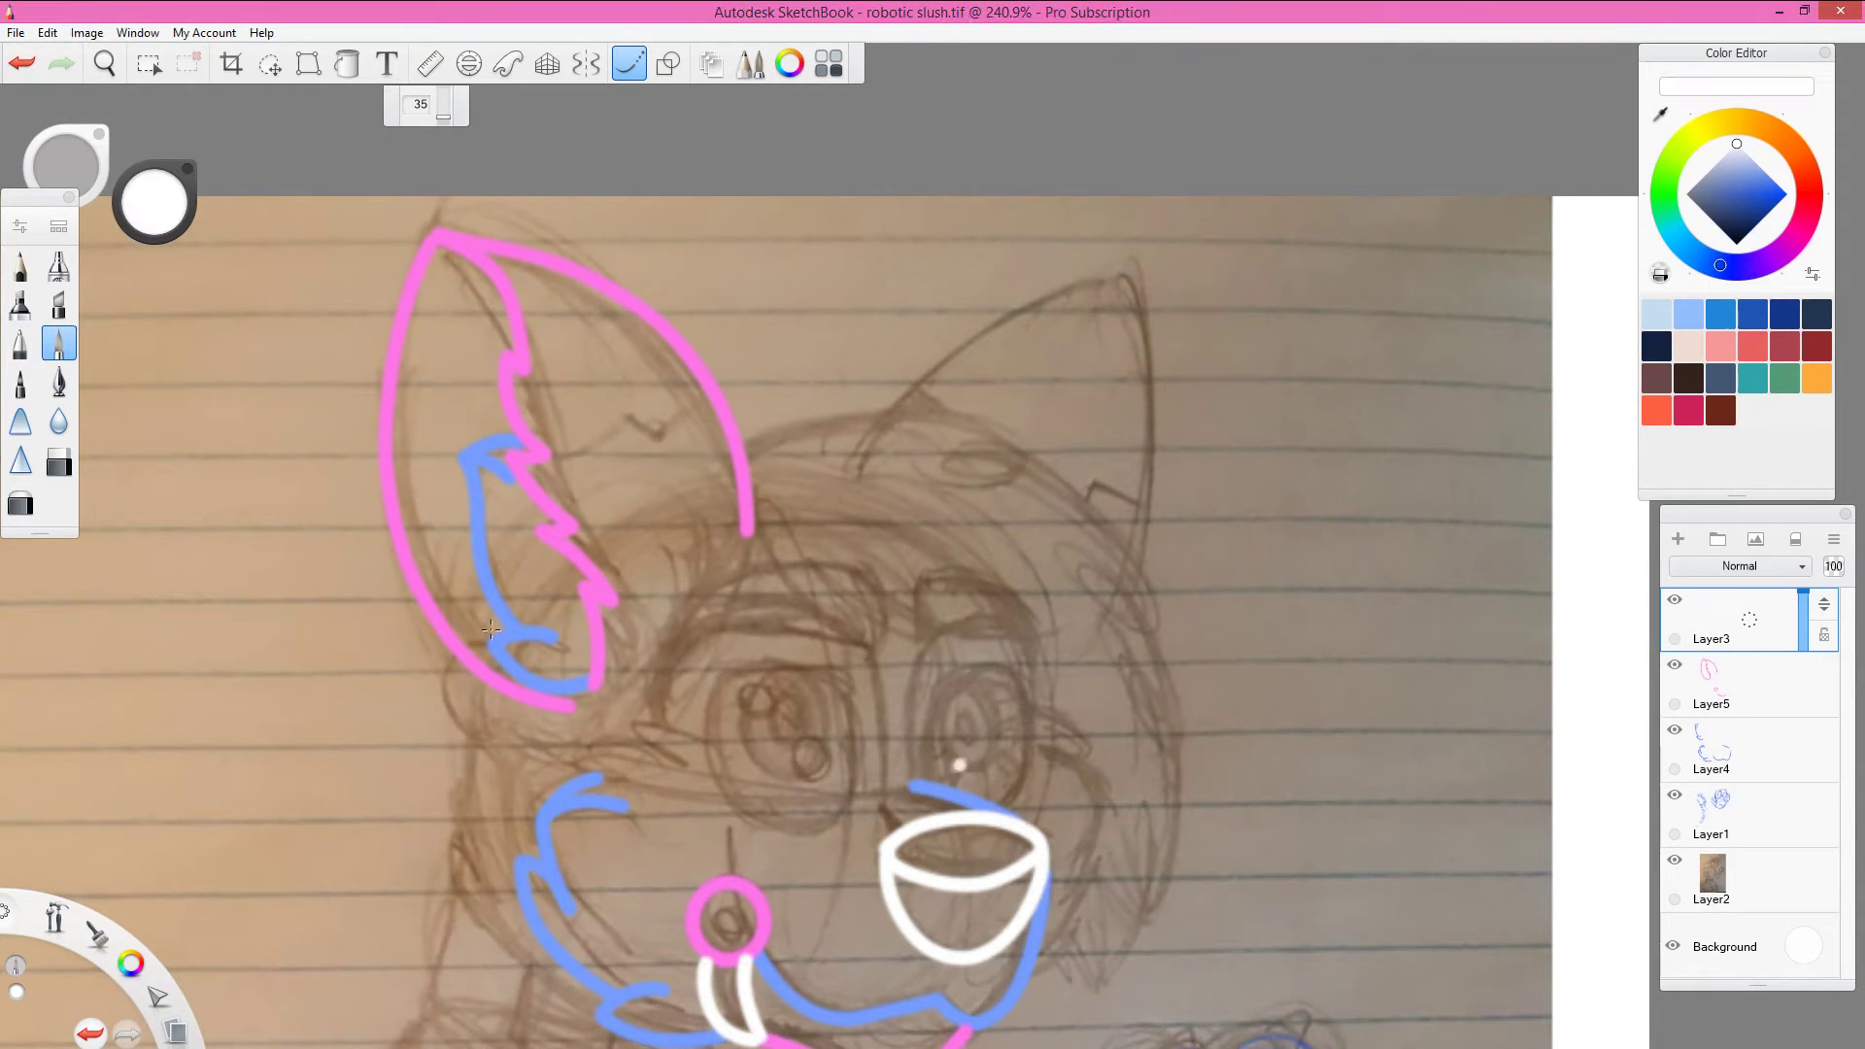
pyautogui.moveTo(481, 654)
pyautogui.mouseDown()
pyautogui.moveTo(388, 477)
pyautogui.moveTo(512, 744)
pyautogui.mouseUp()
# Step: Trace the ear's back edge in light blue on Layer4, passing behind the white ring
pyautogui.keyDown('alt'); pyautogui.click(388, 476); pyautogui.keyUp('alt')
pyautogui.hotkey('ctrl', 'z')
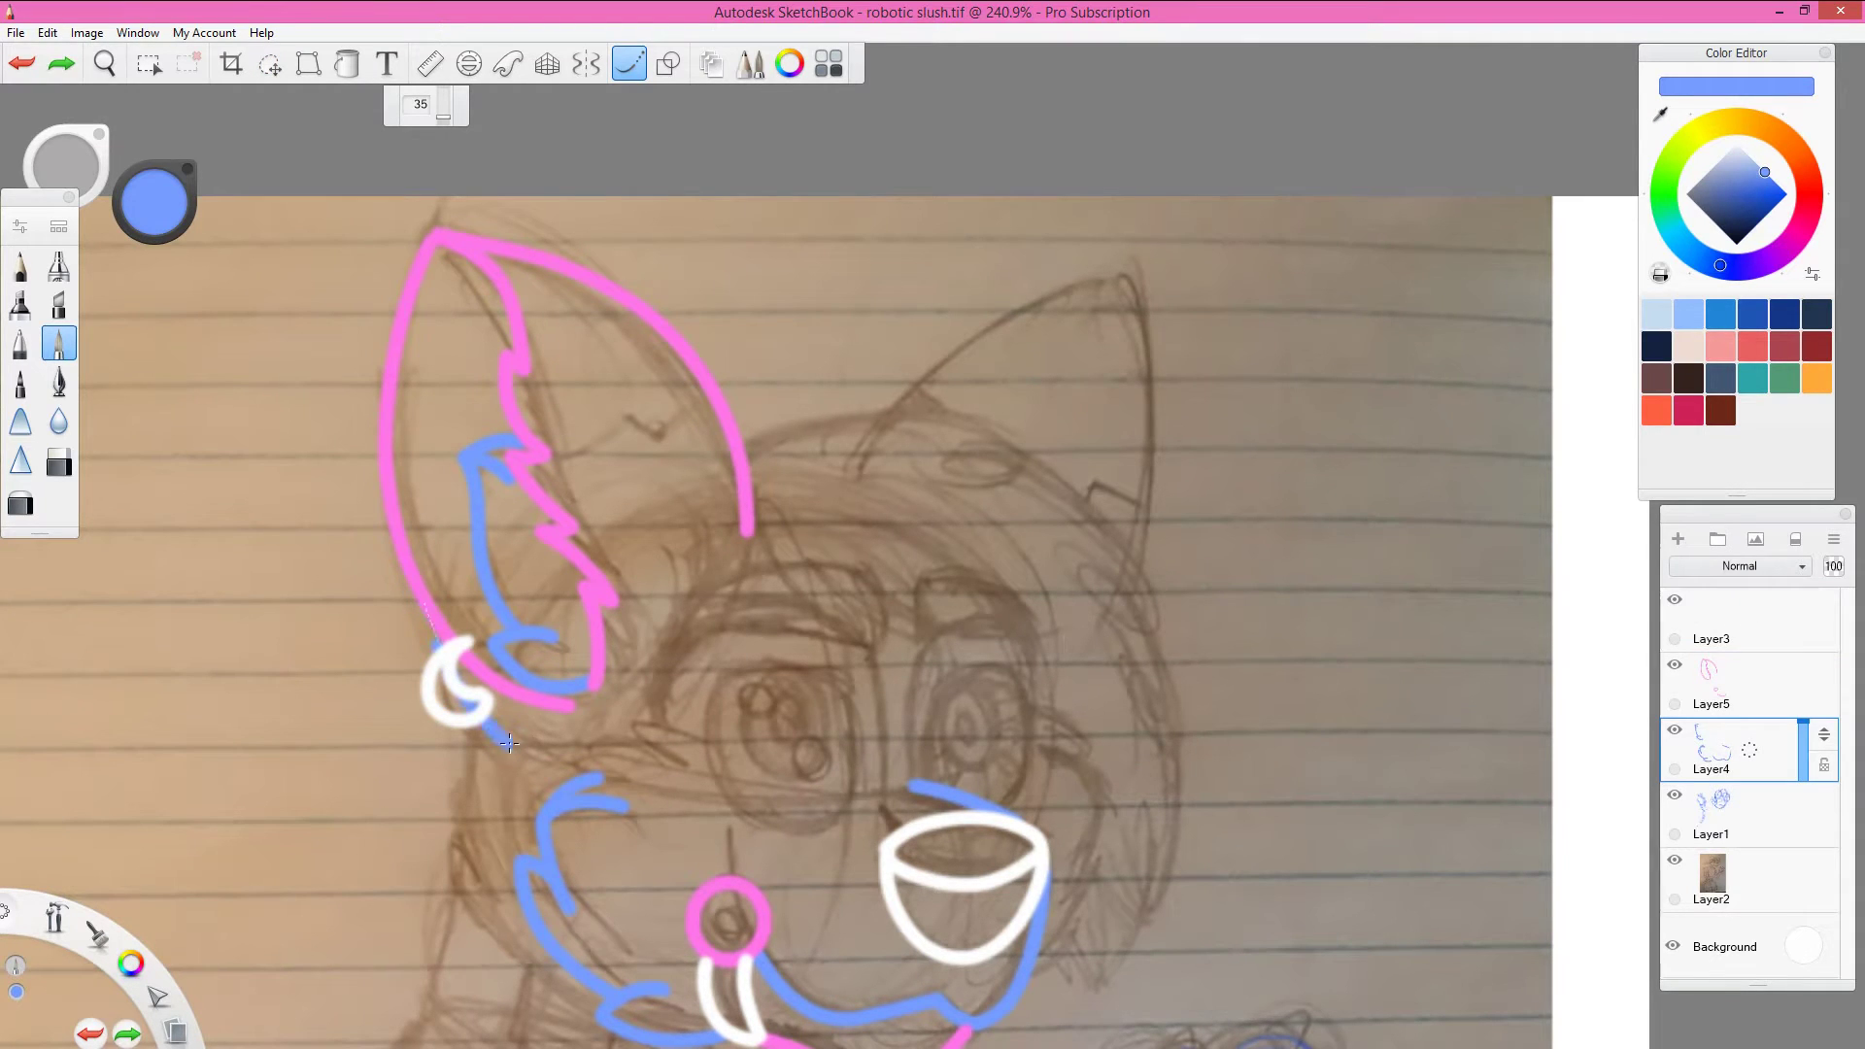
pyautogui.moveTo(384, 513); pyautogui.dragTo(520, 758)
# Step: Trace the hair fringe across the forehead in white on Layer3, from the ear to above the far eye
pyautogui.click(1730, 622)
pyautogui.keyDown('alt'); pyautogui.click(451, 685); pyautogui.keyUp('alt')
pyautogui.moveTo(753, 502)
pyautogui.mouseDown()
pyautogui.moveTo(842, 636)
pyautogui.moveTo(1124, 712)
pyautogui.mouseUp()
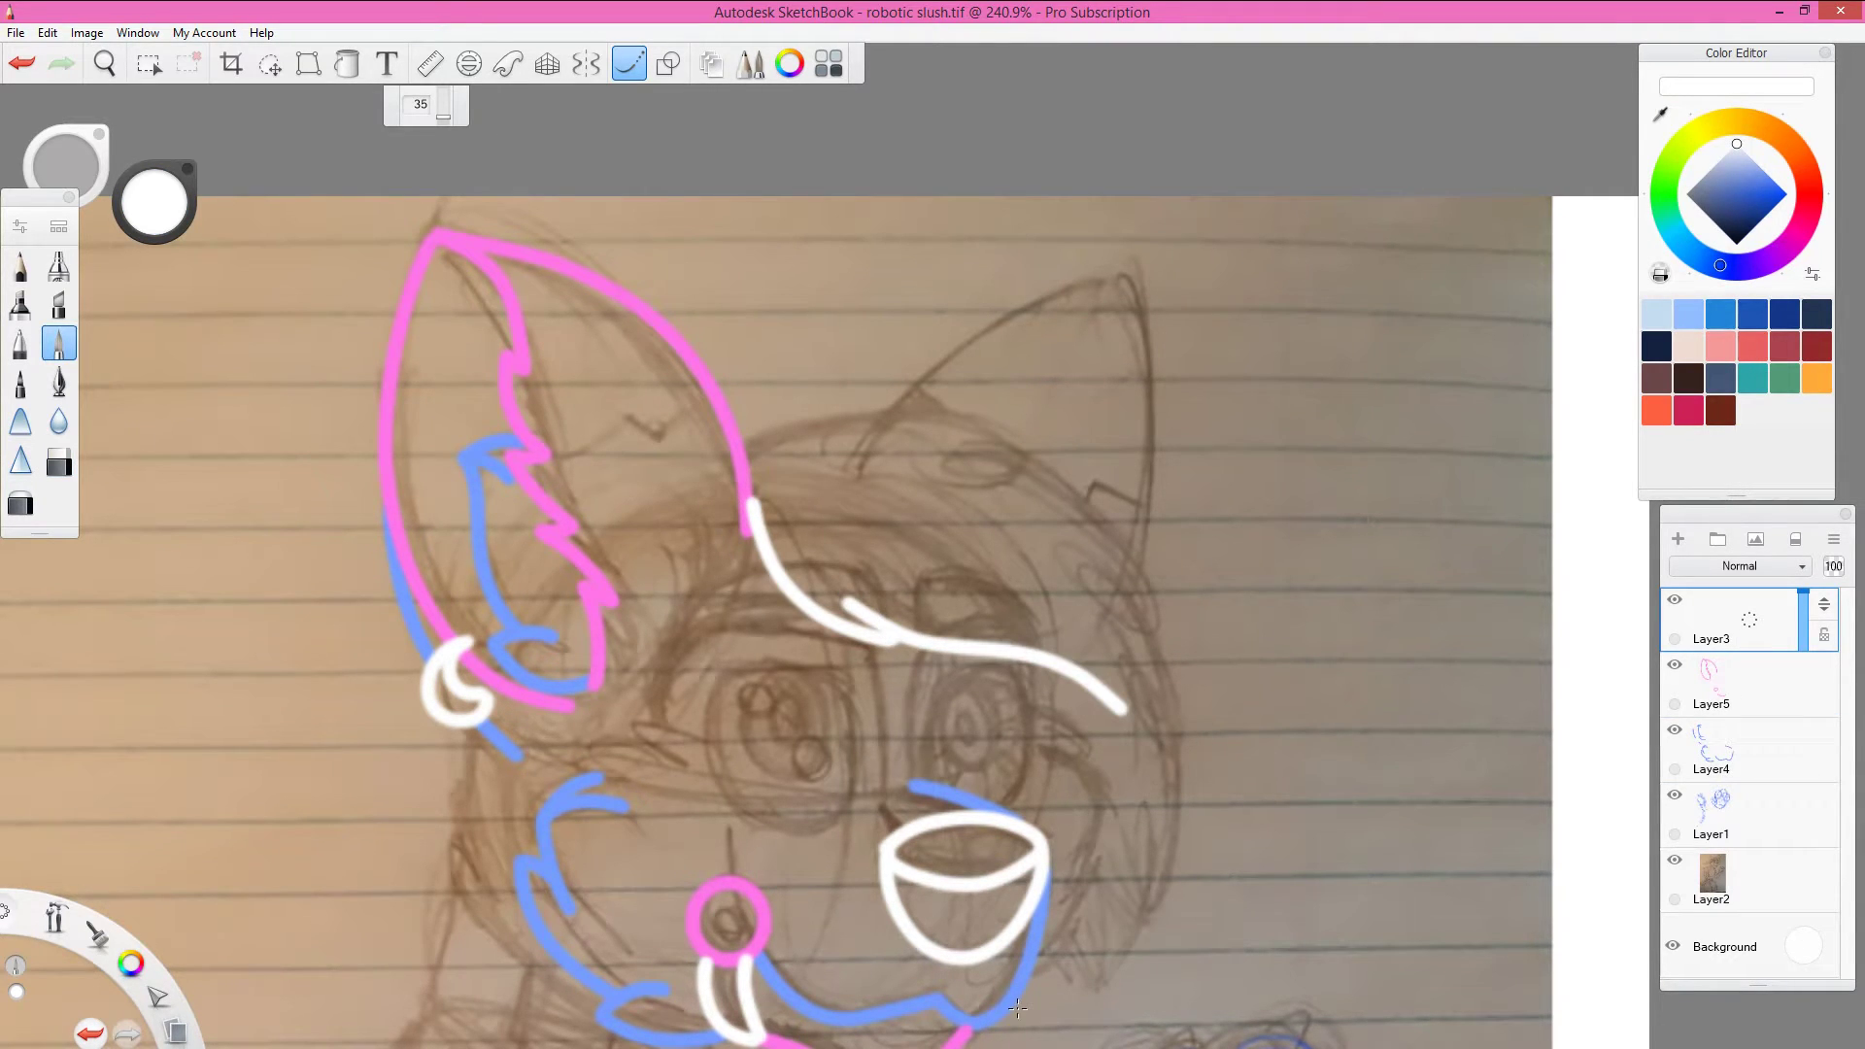
# Step: Add a new layer and outline the far eye above the nose in orange
pyautogui.hotkey('ctrl', 'shift', 'n')
pyautogui.keyDown('alt'); pyautogui.click(748, 466); pyautogui.keyUp('alt')
pyautogui.moveTo(1809, 233); pyautogui.dragTo(1794, 147)
pyautogui.moveTo(928, 785)
pyautogui.mouseDown()
pyautogui.moveTo(984, 677)
pyautogui.moveTo(1016, 812)
pyautogui.mouseUp()
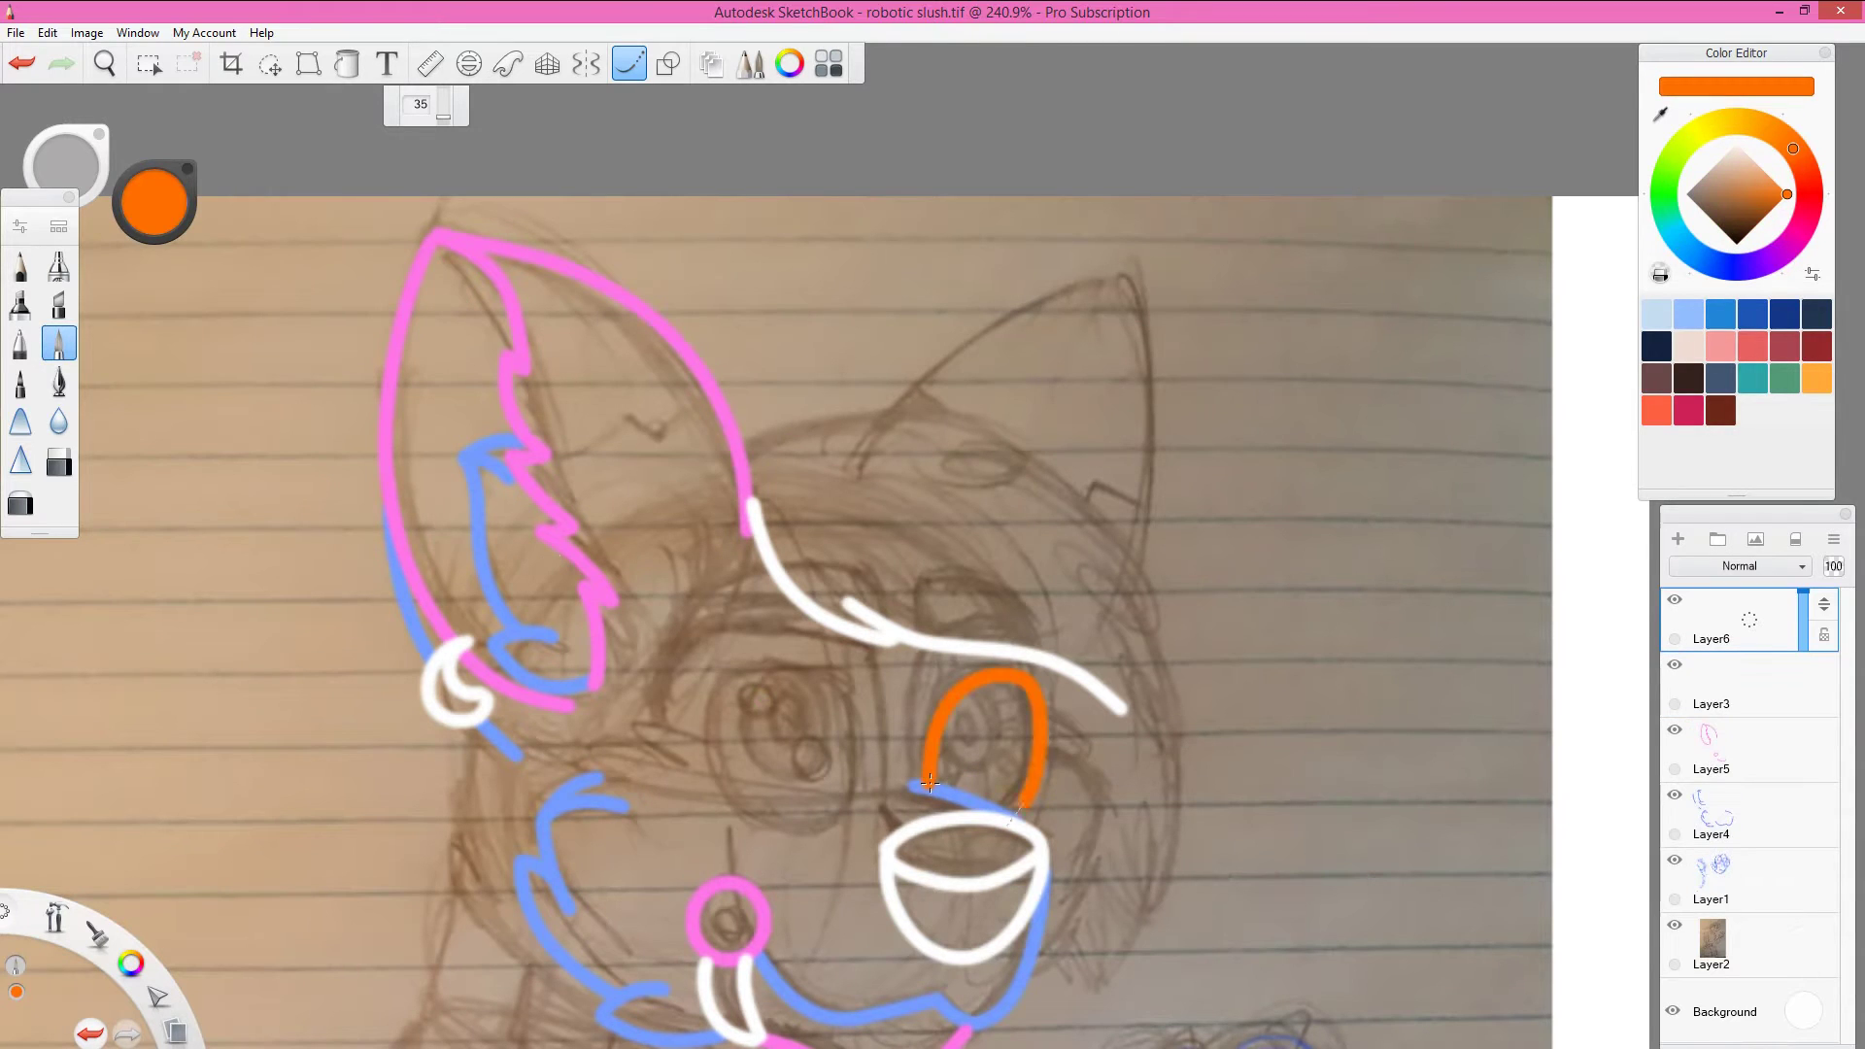
# Step: Outline the near eye in orange on Layer6, undoing the first outline and drawing it again
pyautogui.moveTo(714, 672); pyautogui.dragTo(841, 816)
pyautogui.click(89, 1034)
pyautogui.click(127, 1033)
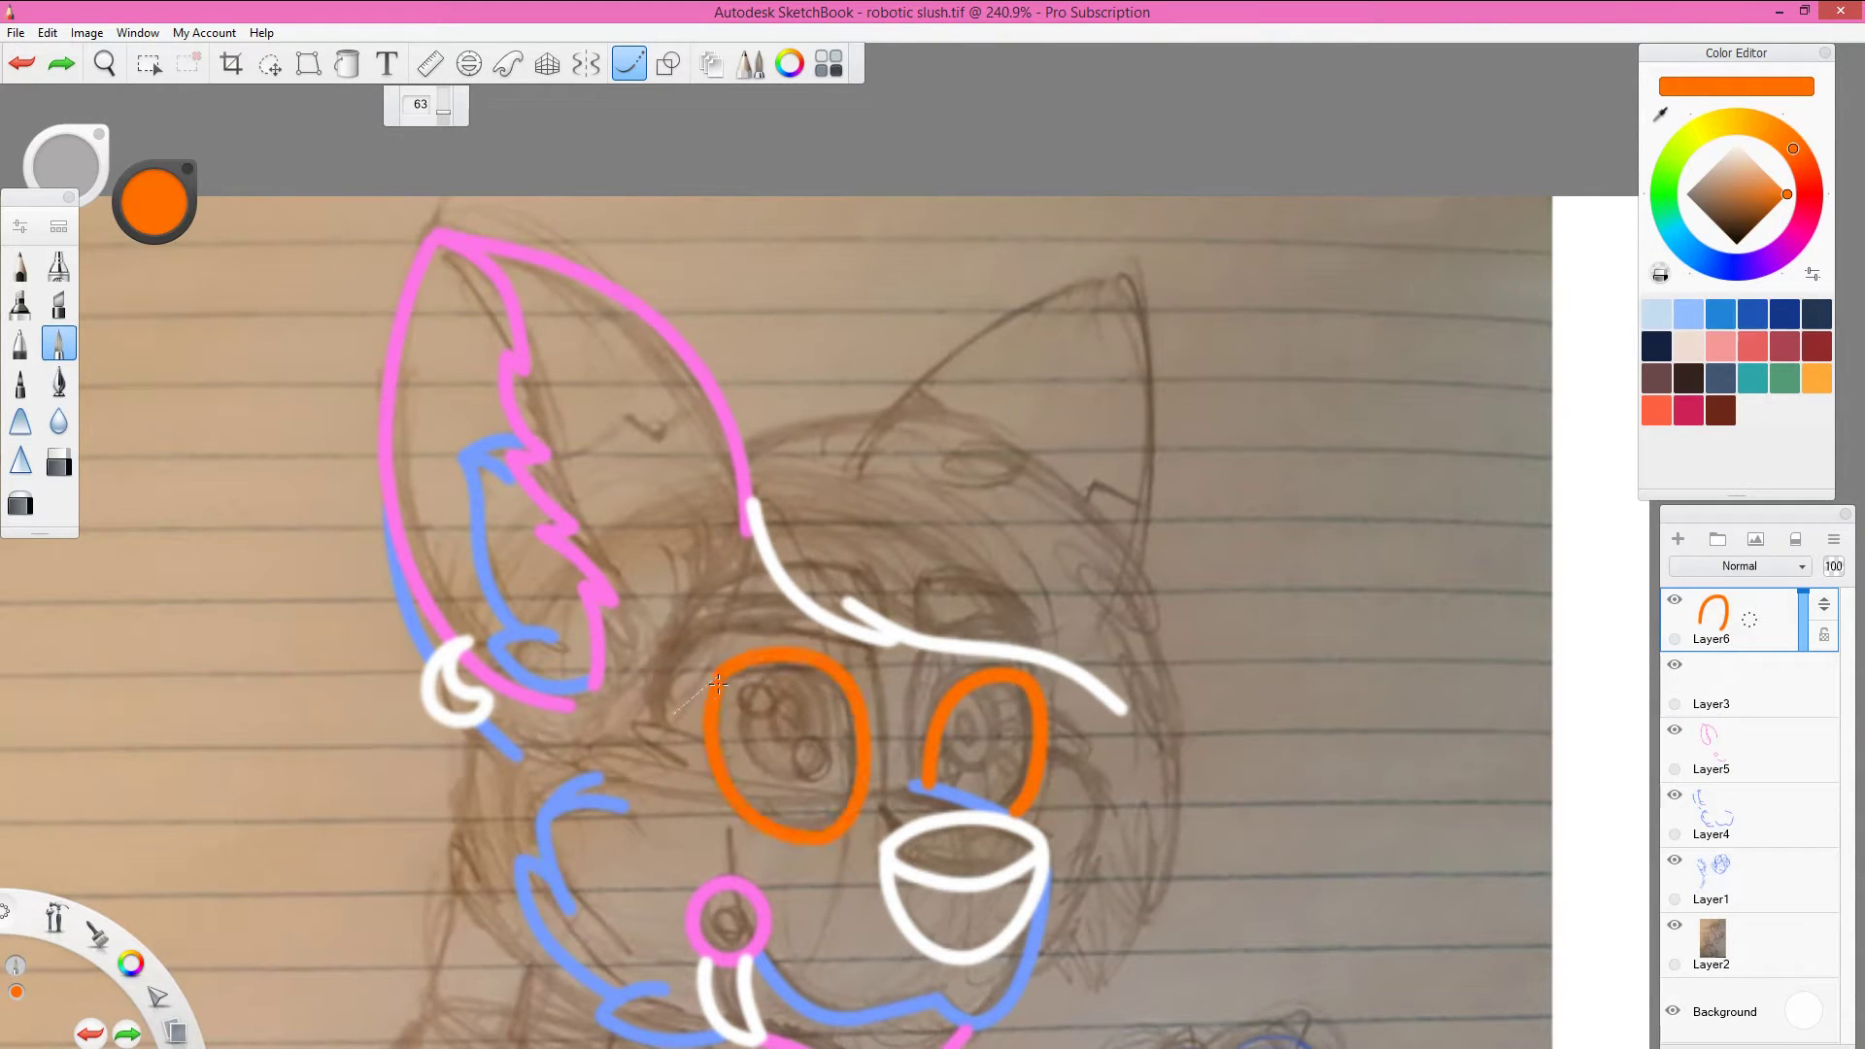
pyautogui.click(89, 1034)
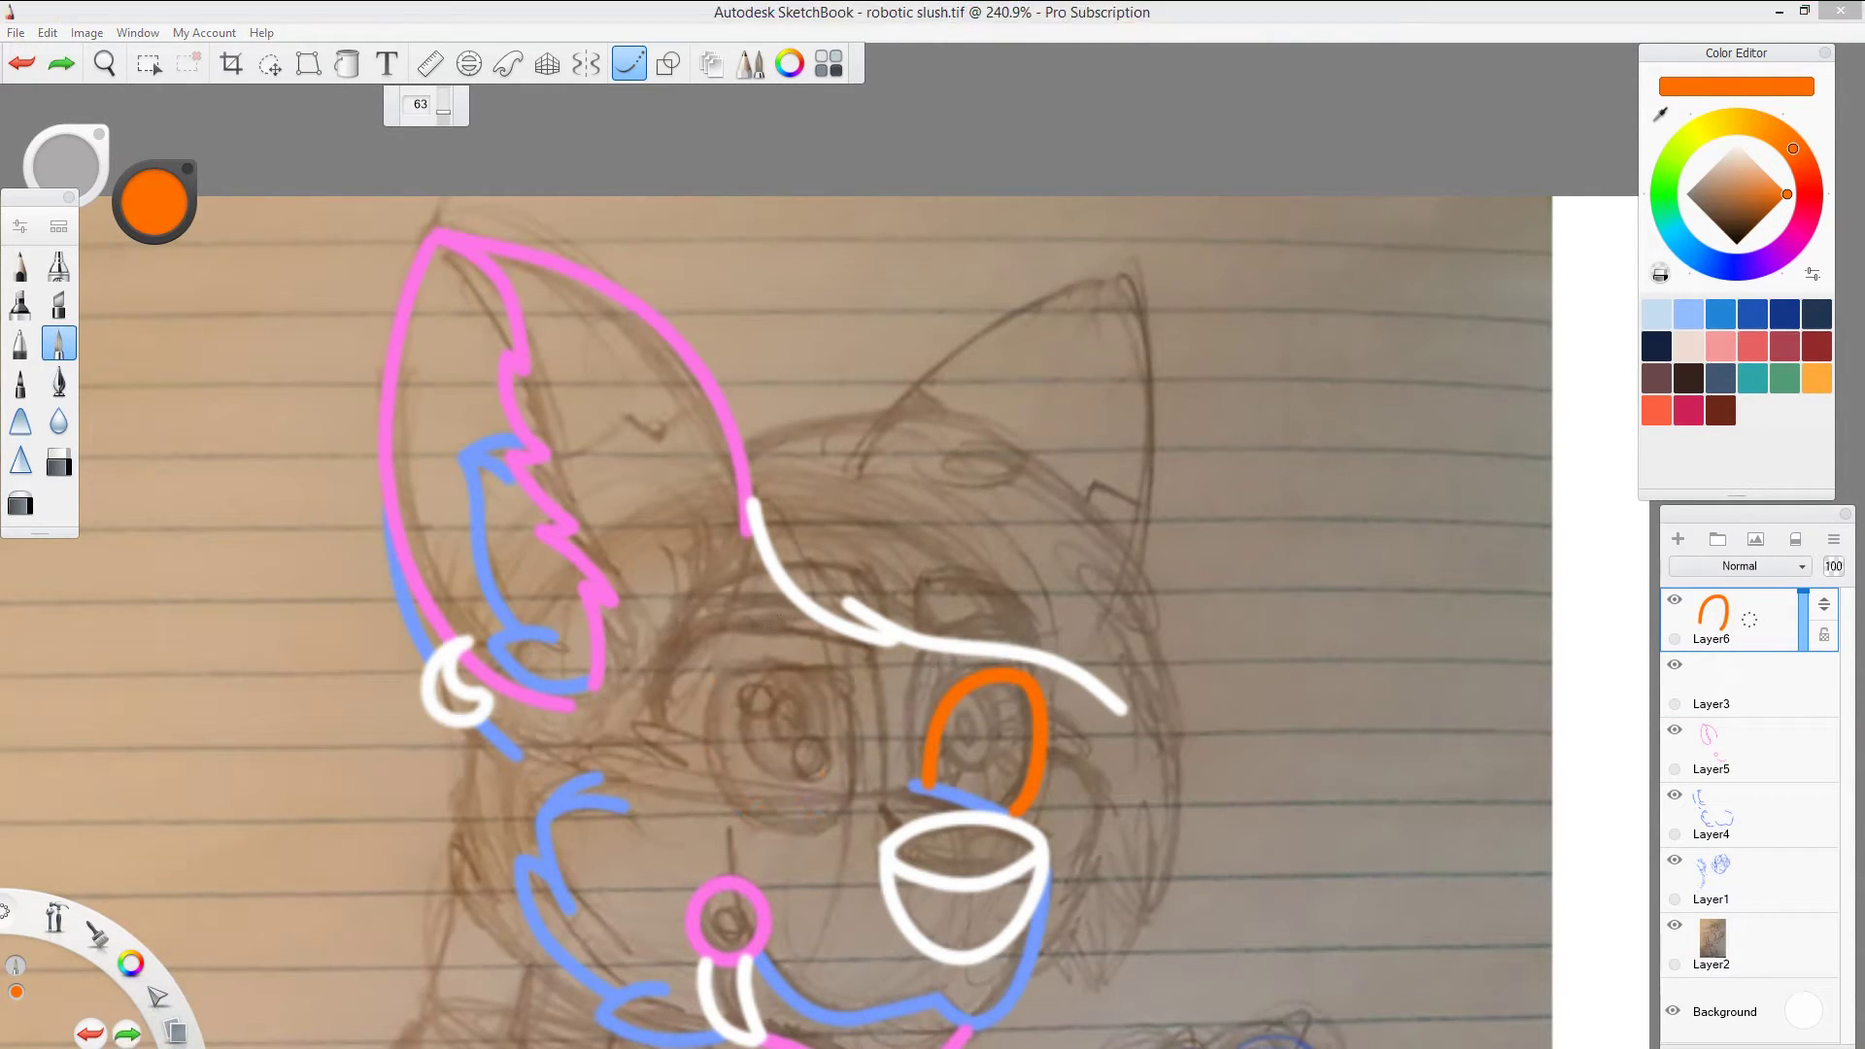
pyautogui.moveTo(714, 672)
pyautogui.mouseDown()
pyautogui.moveTo(855, 738)
pyautogui.moveTo(719, 816)
pyautogui.mouseUp()
# Step: Check the line work with the reference photo briefly hidden, and trace the far cheek's fur in pink on Layer5
pyautogui.click(1675, 925)
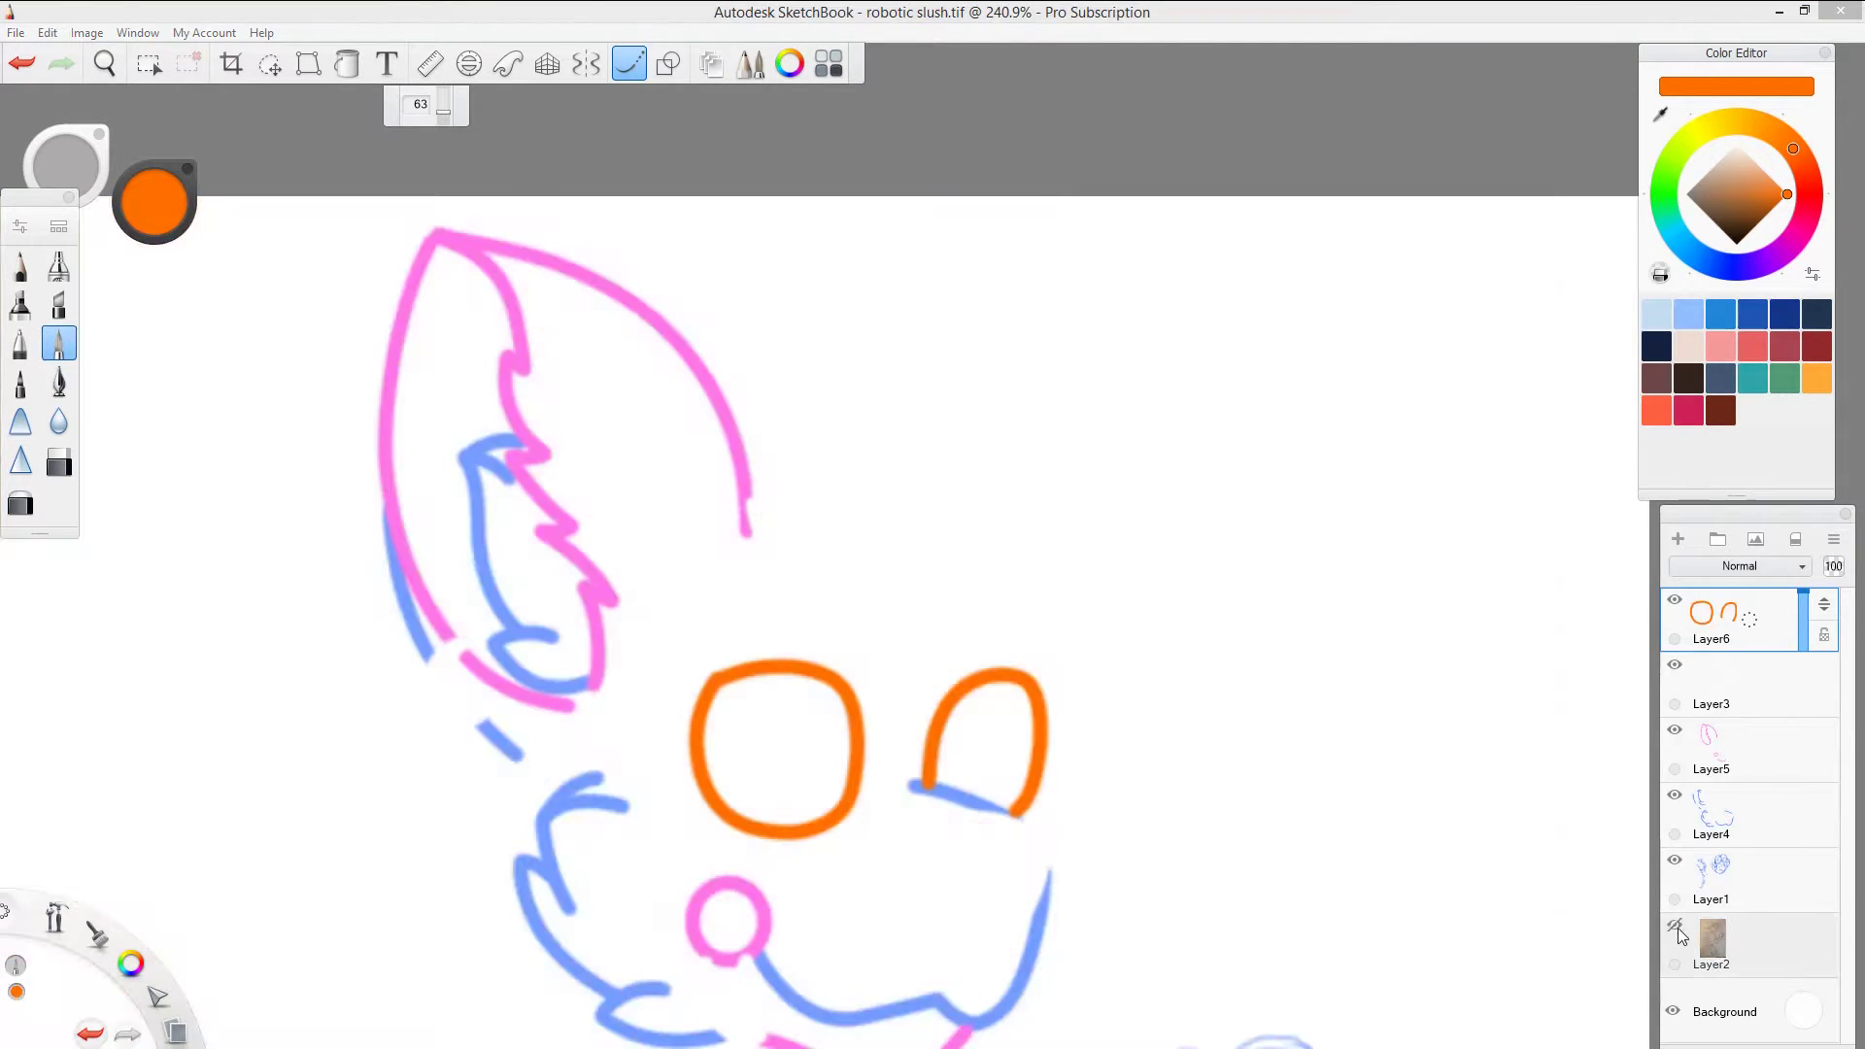
pyautogui.click(1675, 925)
pyautogui.click(1730, 753)
pyautogui.moveTo(1104, 787); pyautogui.dragTo(1057, 731)
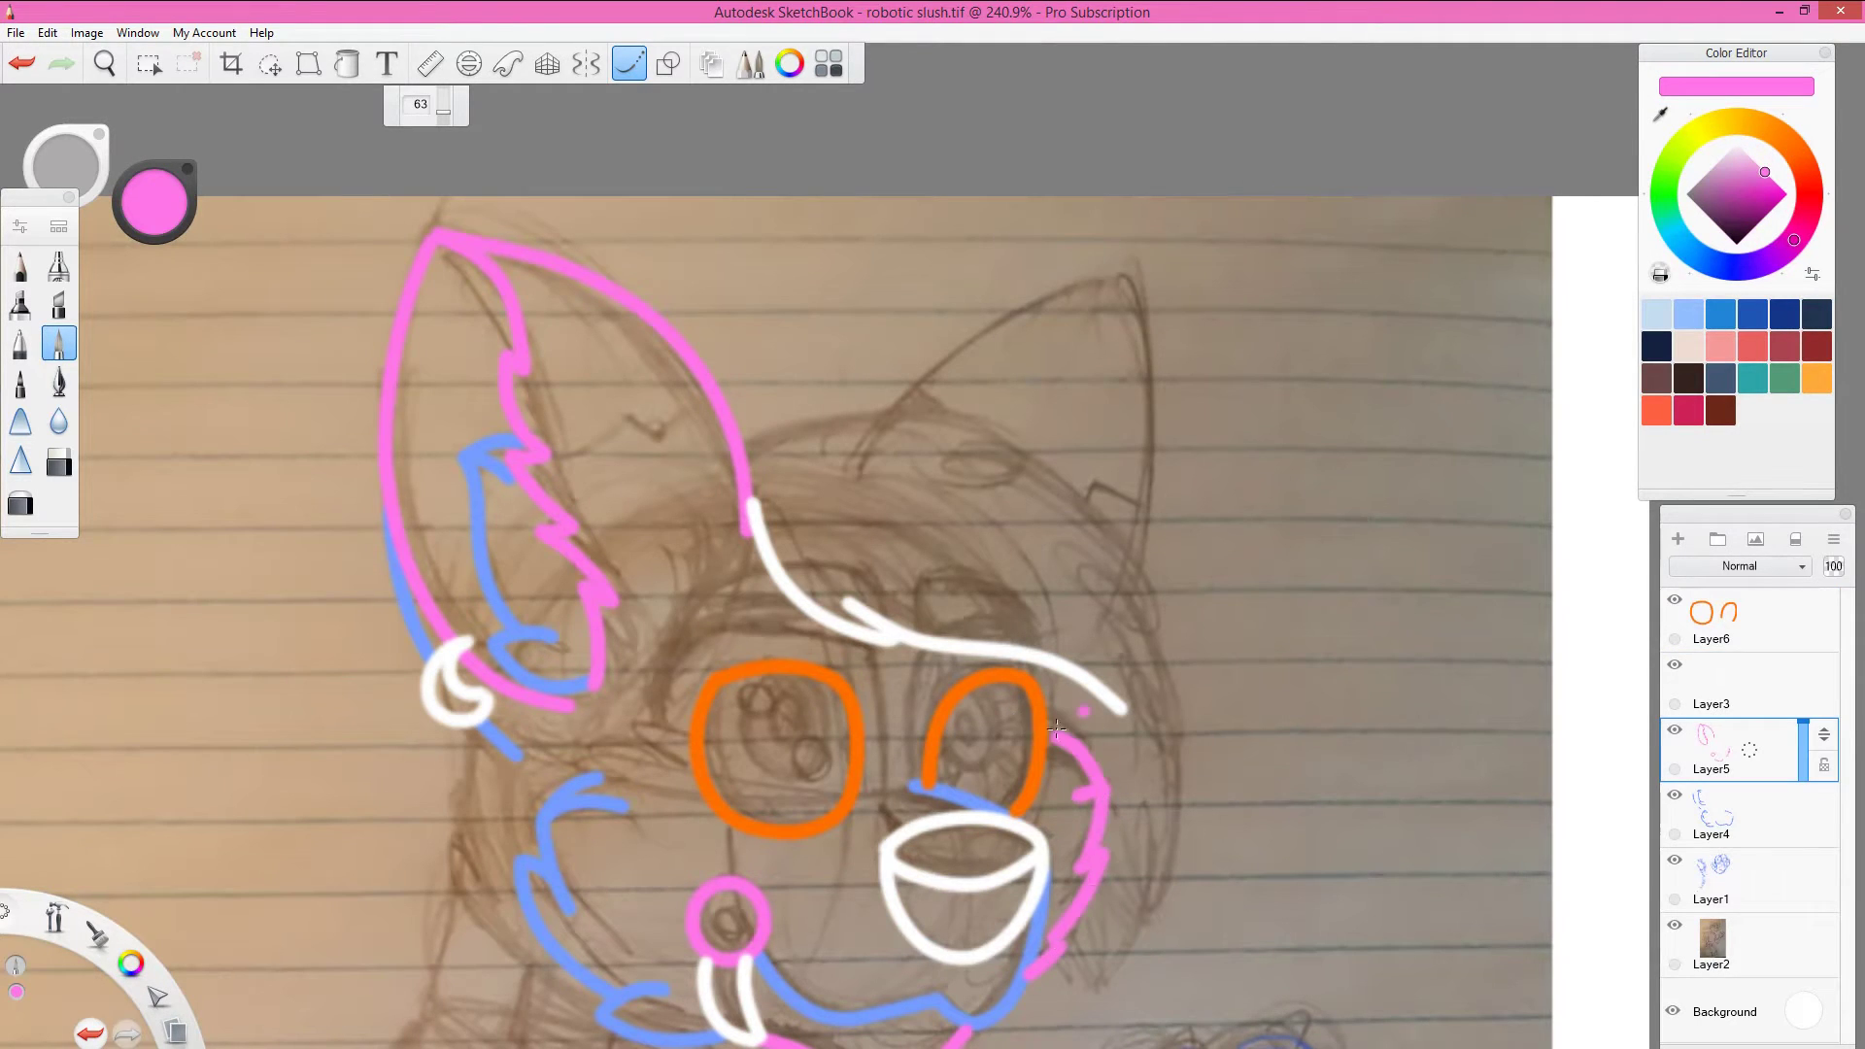
# Step: Trace the hair's outer contour in brown on Layer6, from the ear over the head down to the far cheek
pyautogui.scroll(-5, 1316, 995)
pyautogui.click(1729, 622)
pyautogui.scroll(4, 897, 735)
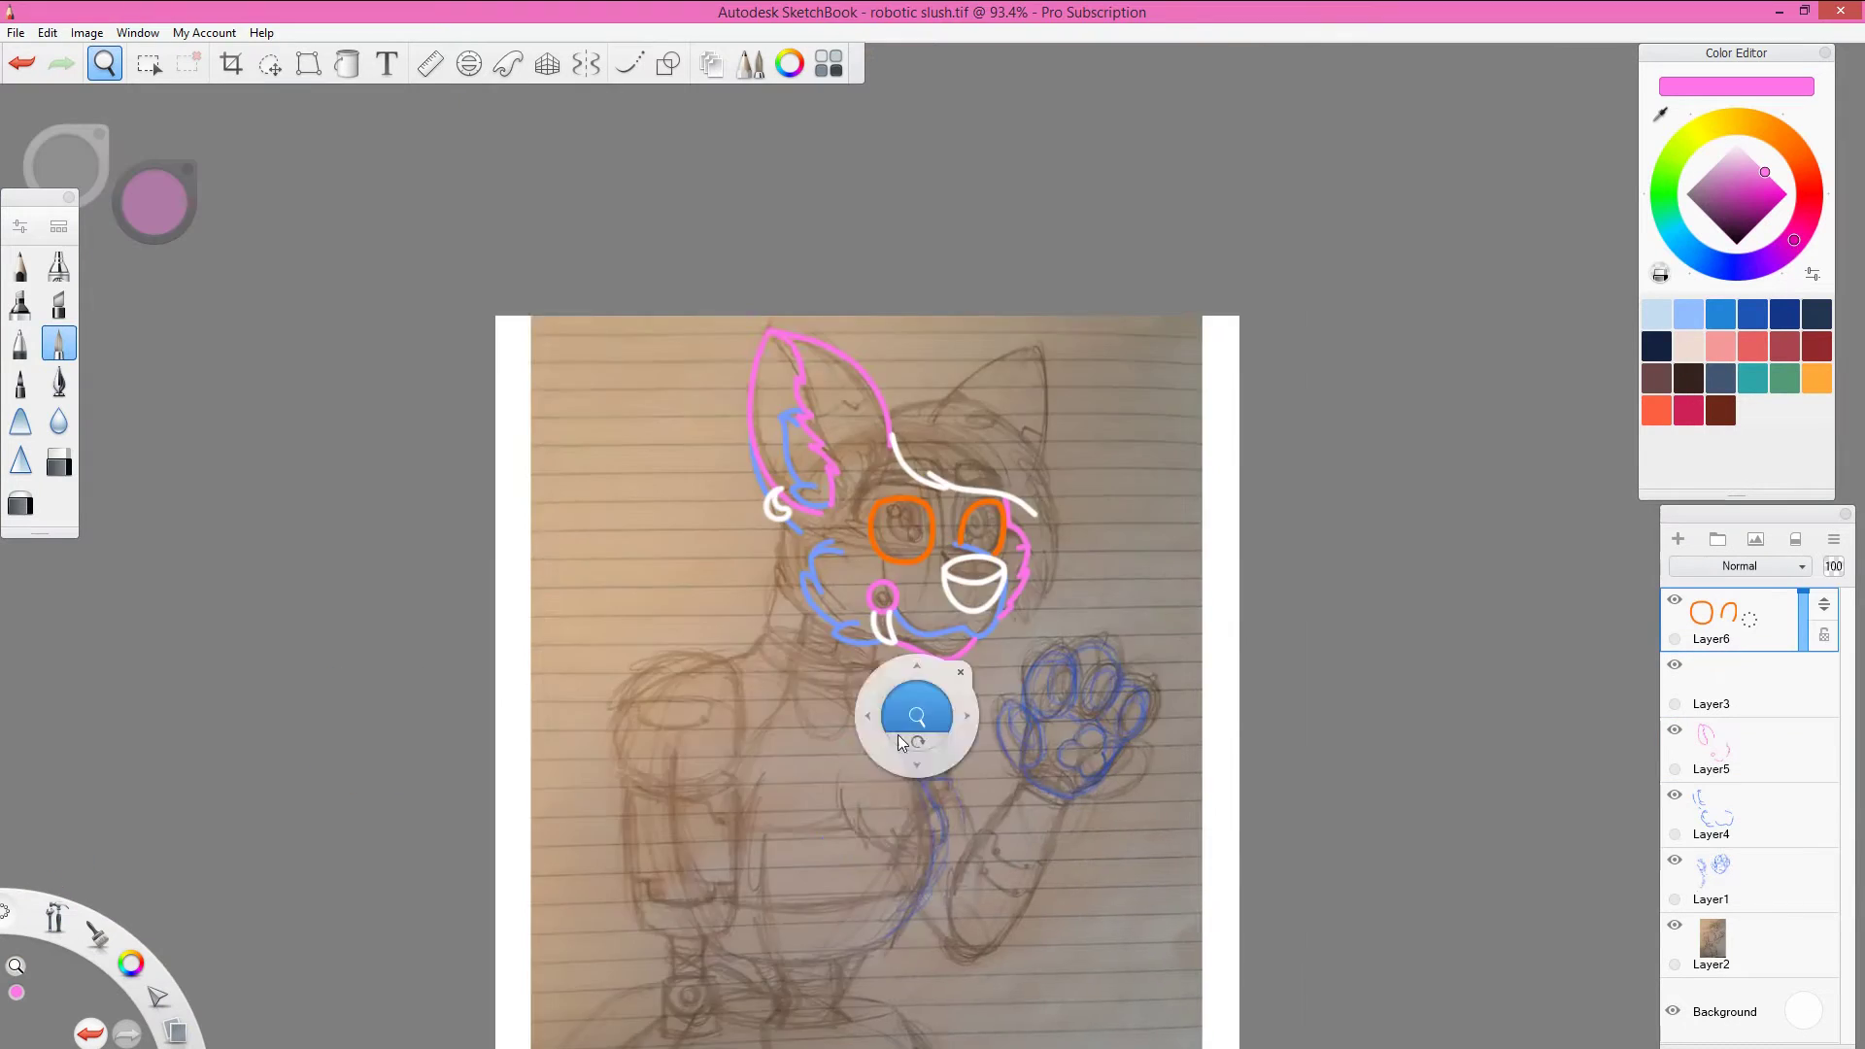
pyautogui.click(629, 64)
pyautogui.keyDown('alt'); pyautogui.click(699, 346); pyautogui.keyUp('alt')
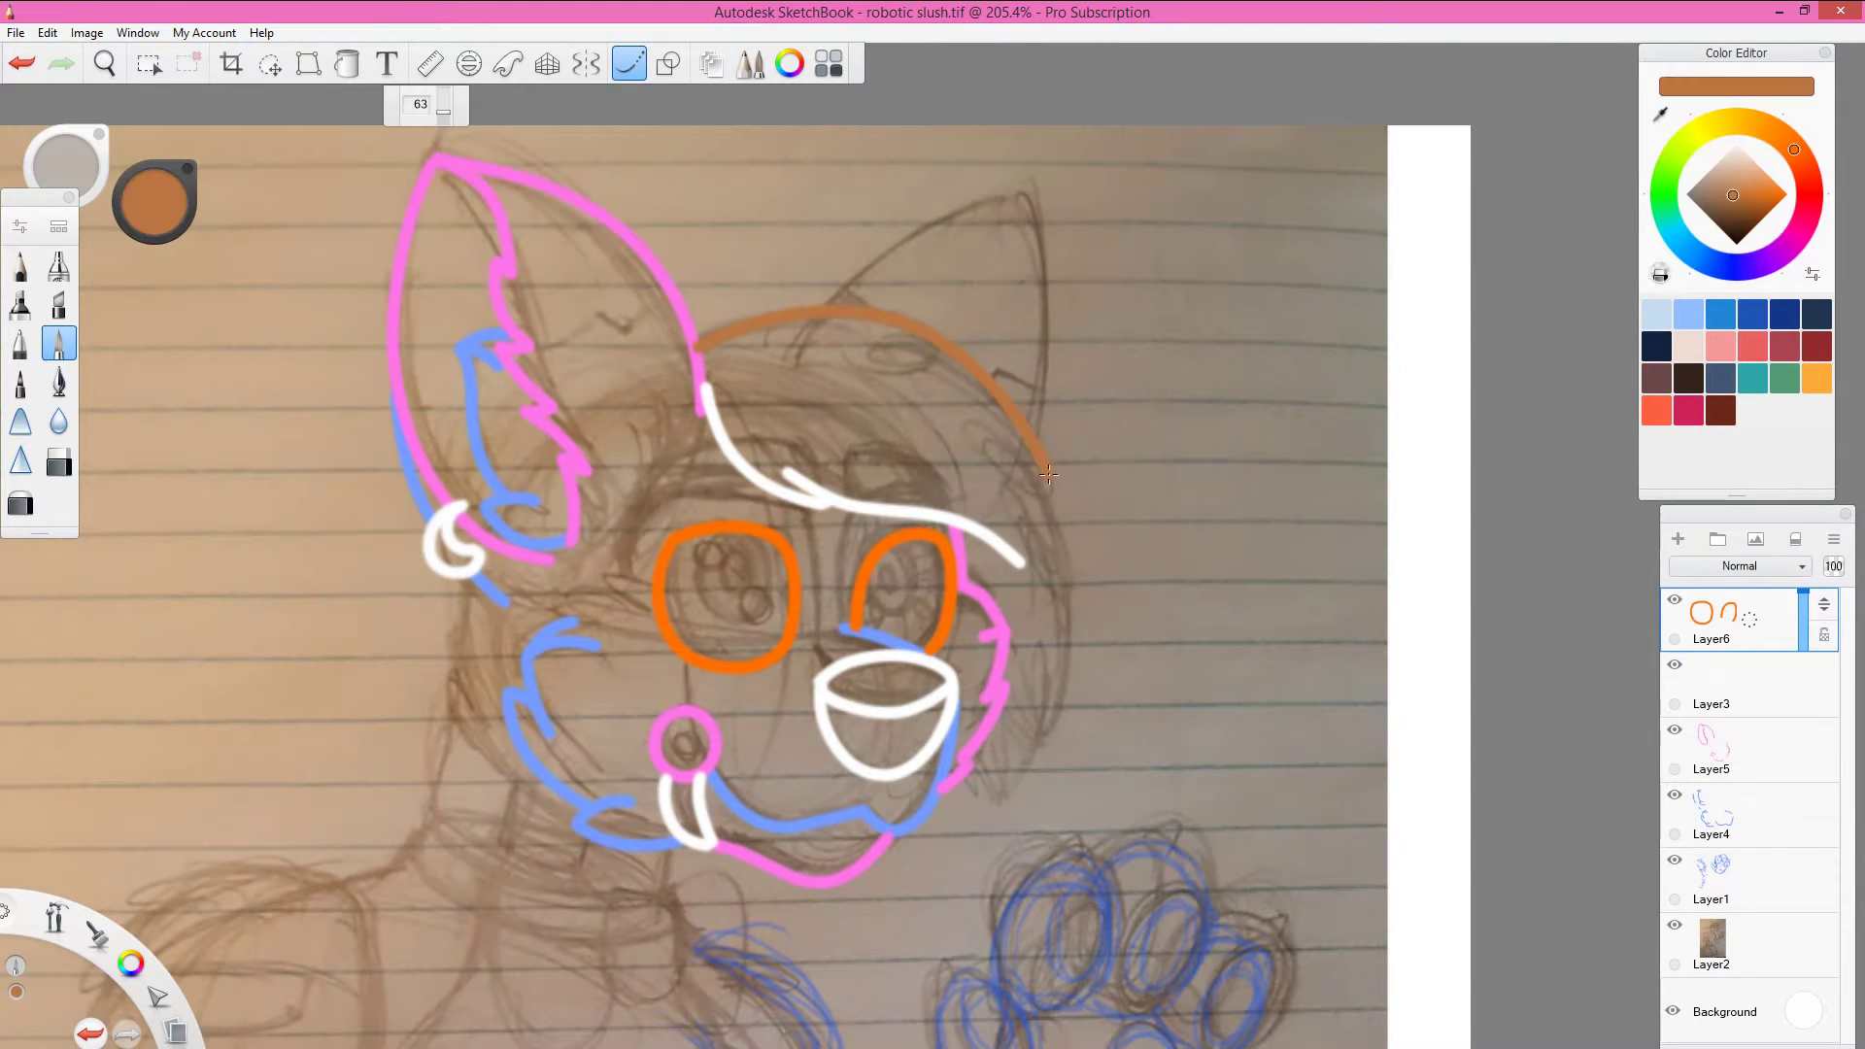
pyautogui.moveTo(972, 442)
pyautogui.mouseDown()
pyautogui.moveTo(1079, 612)
pyautogui.moveTo(1059, 715)
pyautogui.moveTo(1007, 782)
pyautogui.mouseUp()
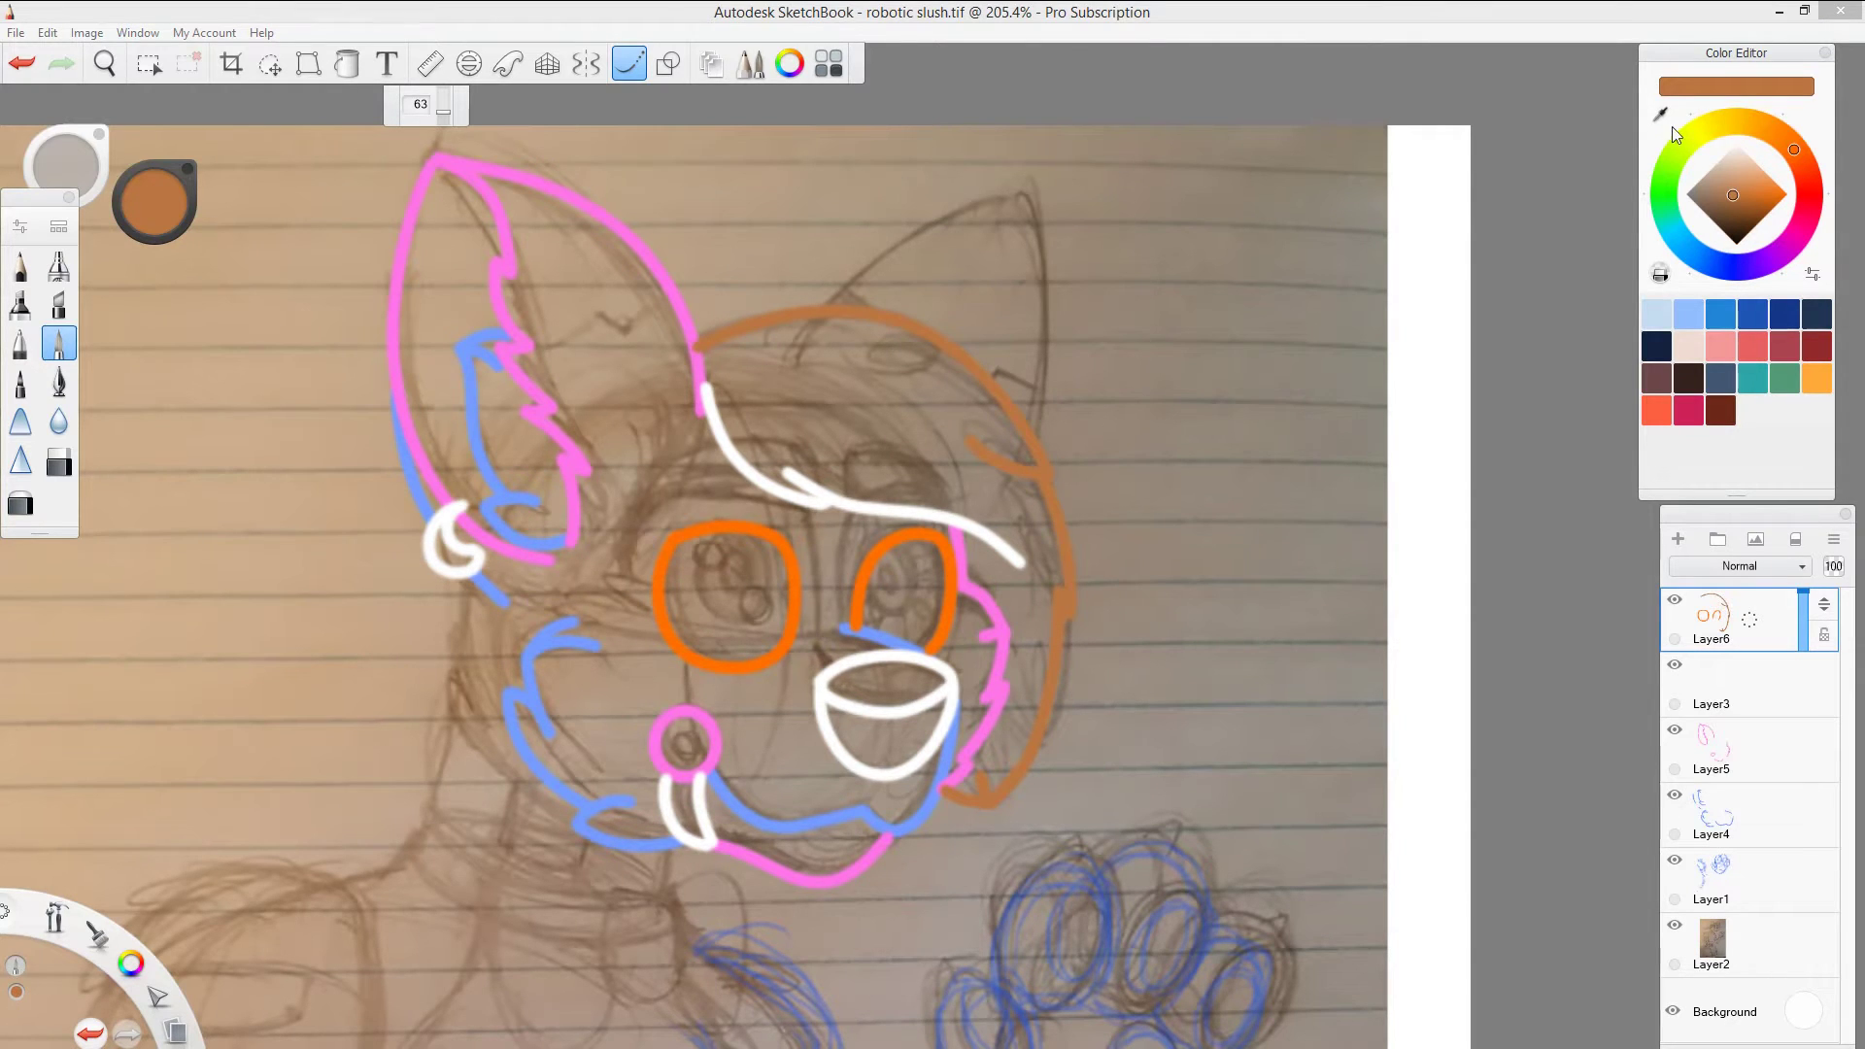
# Step: Paint black over the orange eye outlines and the brown hair contour on Layer6
pyautogui.click(1737, 243)
pyautogui.moveTo(670, 544); pyautogui.dragTo(777, 661)
pyautogui.moveTo(738, 330); pyautogui.dragTo(1059, 622)
# Step: Write "4.0" in black beside the head on Layer4
pyautogui.click(1712, 817)
pyautogui.moveTo(1165, 160); pyautogui.dragTo(1234, 360)
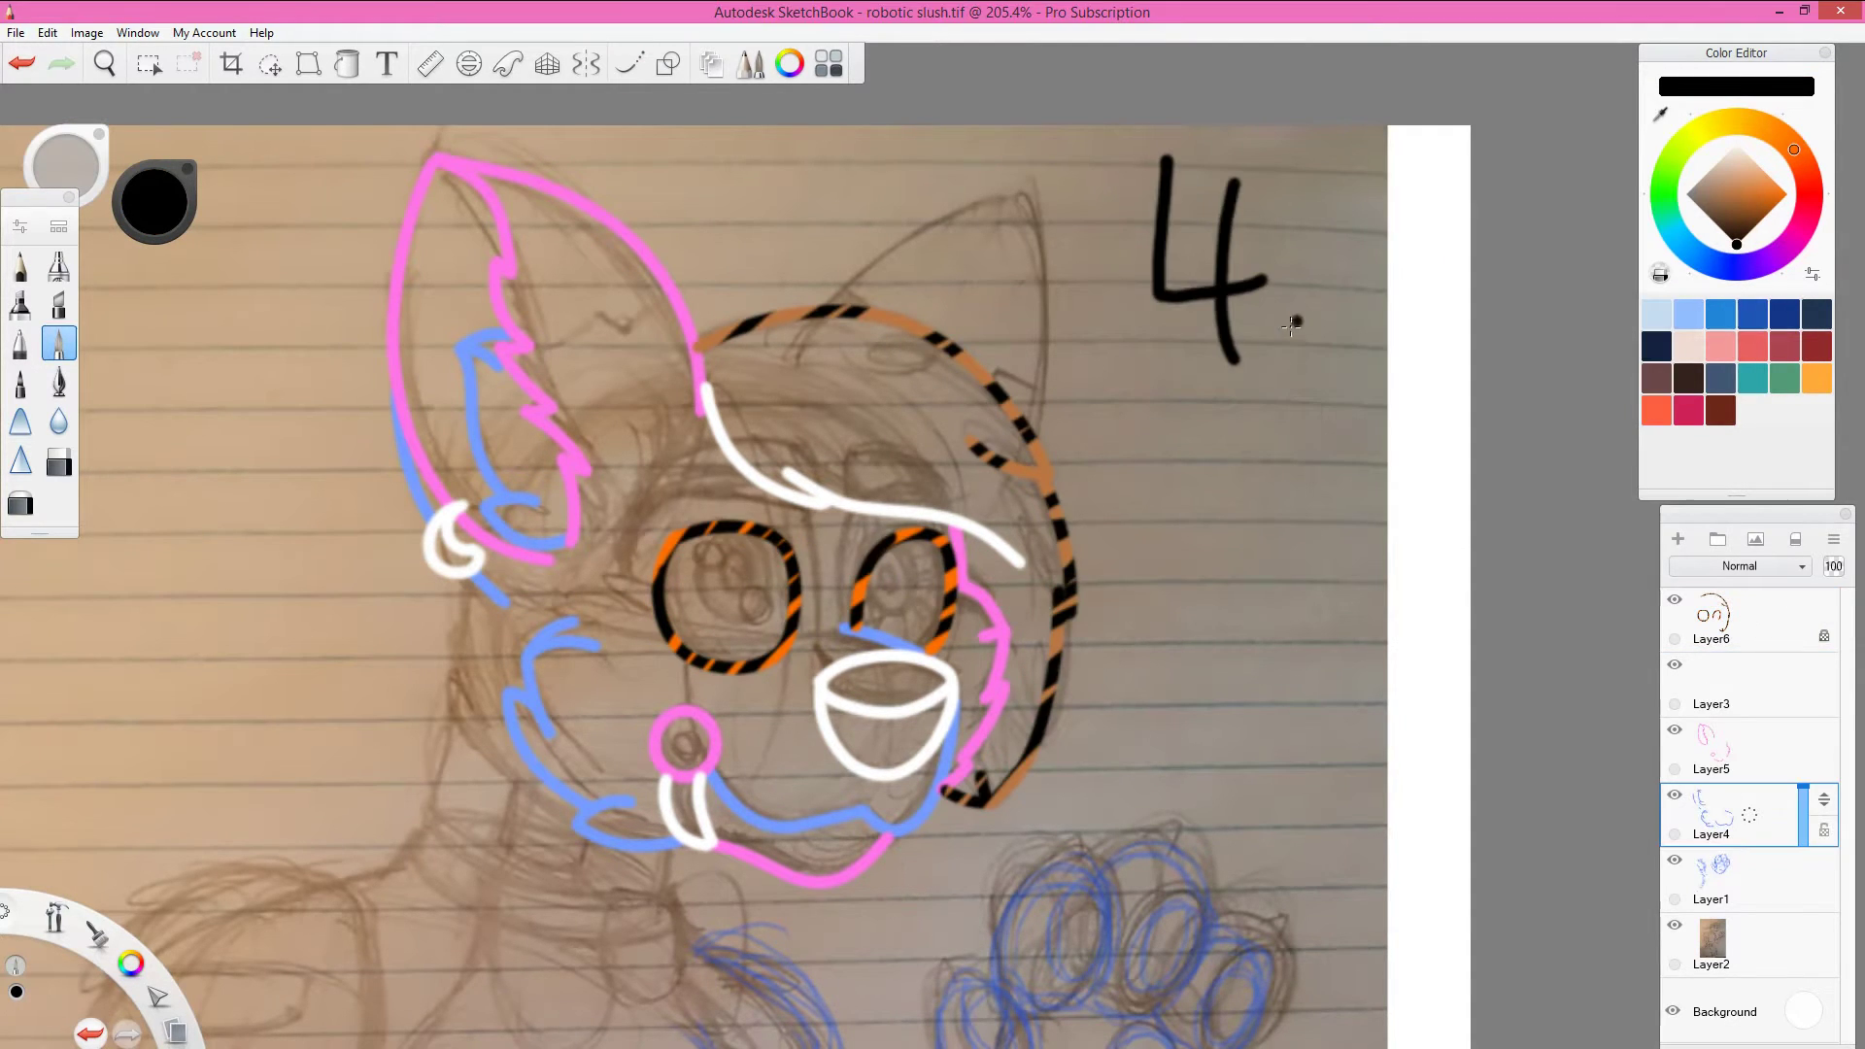
pyautogui.click(1289, 324)
pyautogui.moveTo(1355, 189); pyautogui.dragTo(1384, 260)
# Step: Finish recolouring the remaining orange and brown segments on Layer6 black
pyautogui.click(1712, 621)
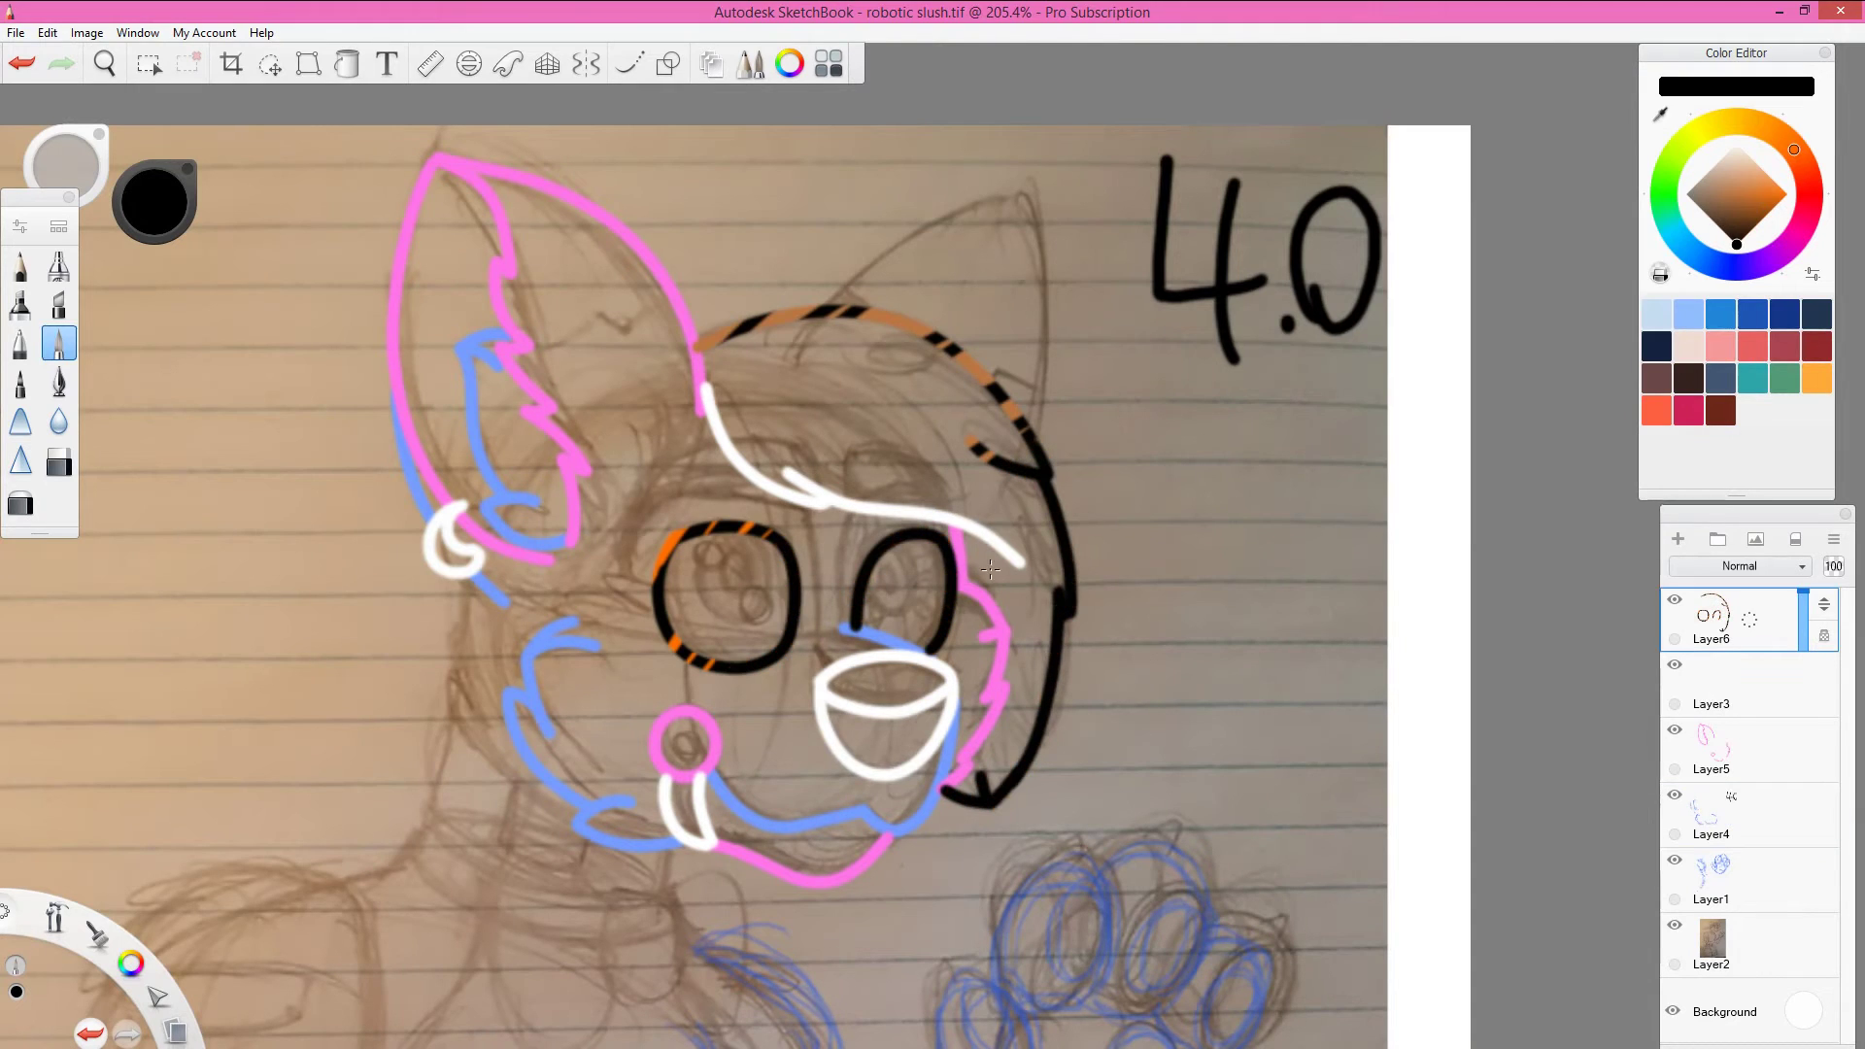
pyautogui.click(1644, 335)
pyautogui.click(1665, 79)
# Step: Add a new layer and trace the front edge of the near ear's base in bright green, redrawing the first curve
pyautogui.moveTo(797, 729); pyautogui.dragTo(874, 613)
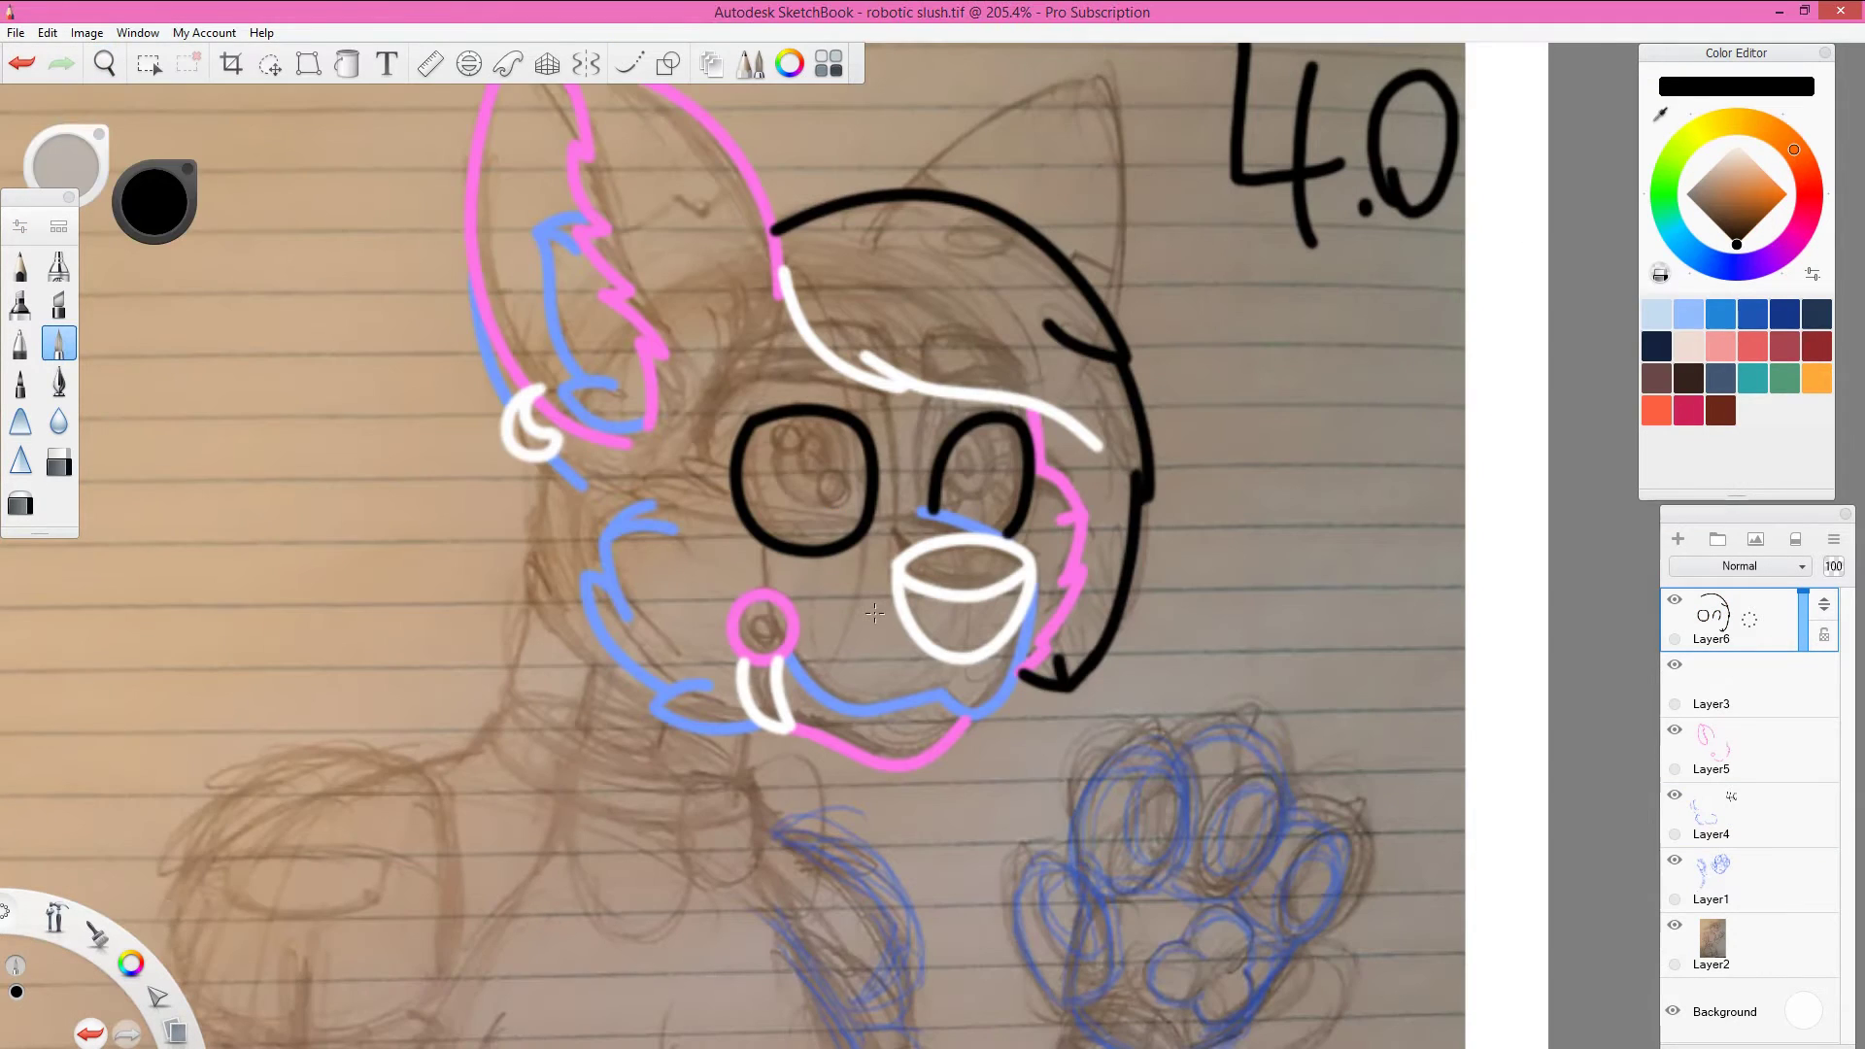
pyautogui.click(1678, 538)
pyautogui.click(1664, 187)
pyautogui.click(629, 63)
pyautogui.moveTo(777, 287); pyautogui.dragTo(586, 486)
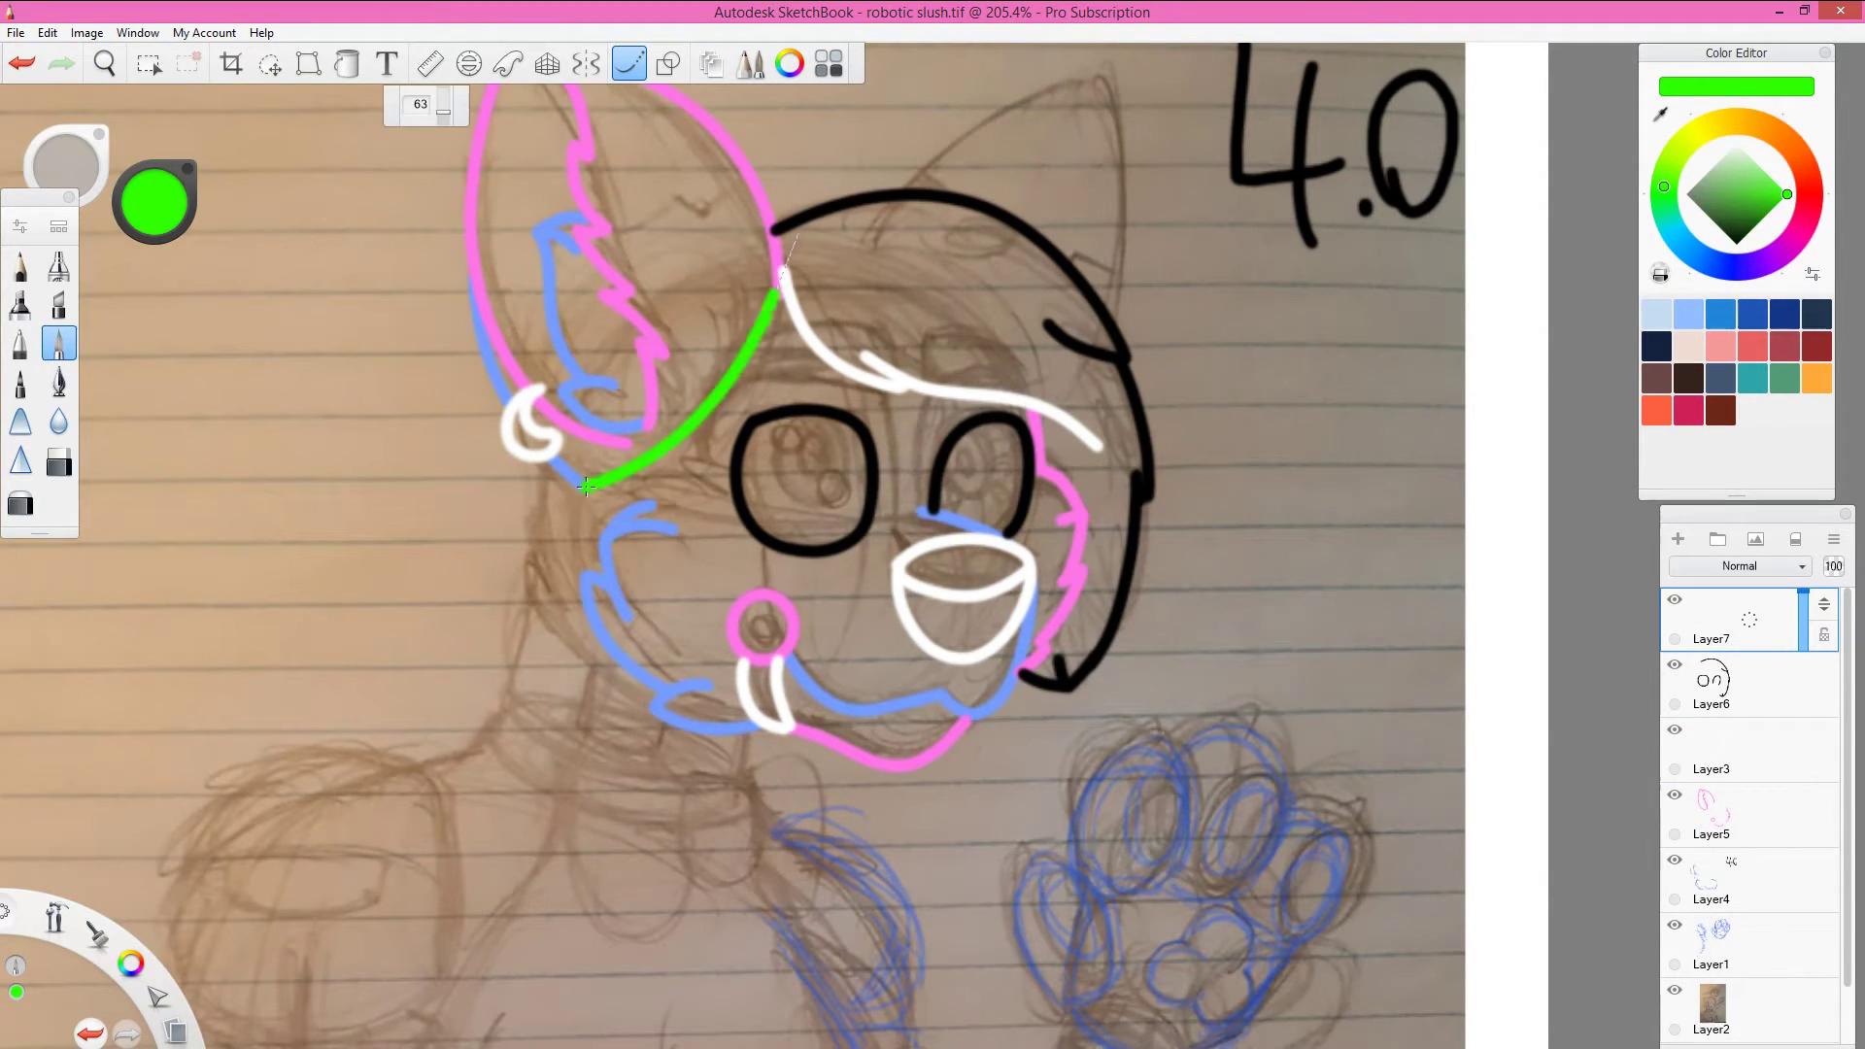
pyautogui.hotkey('ctrl', 'z')
pyautogui.moveTo(777, 289); pyautogui.dragTo(639, 428)
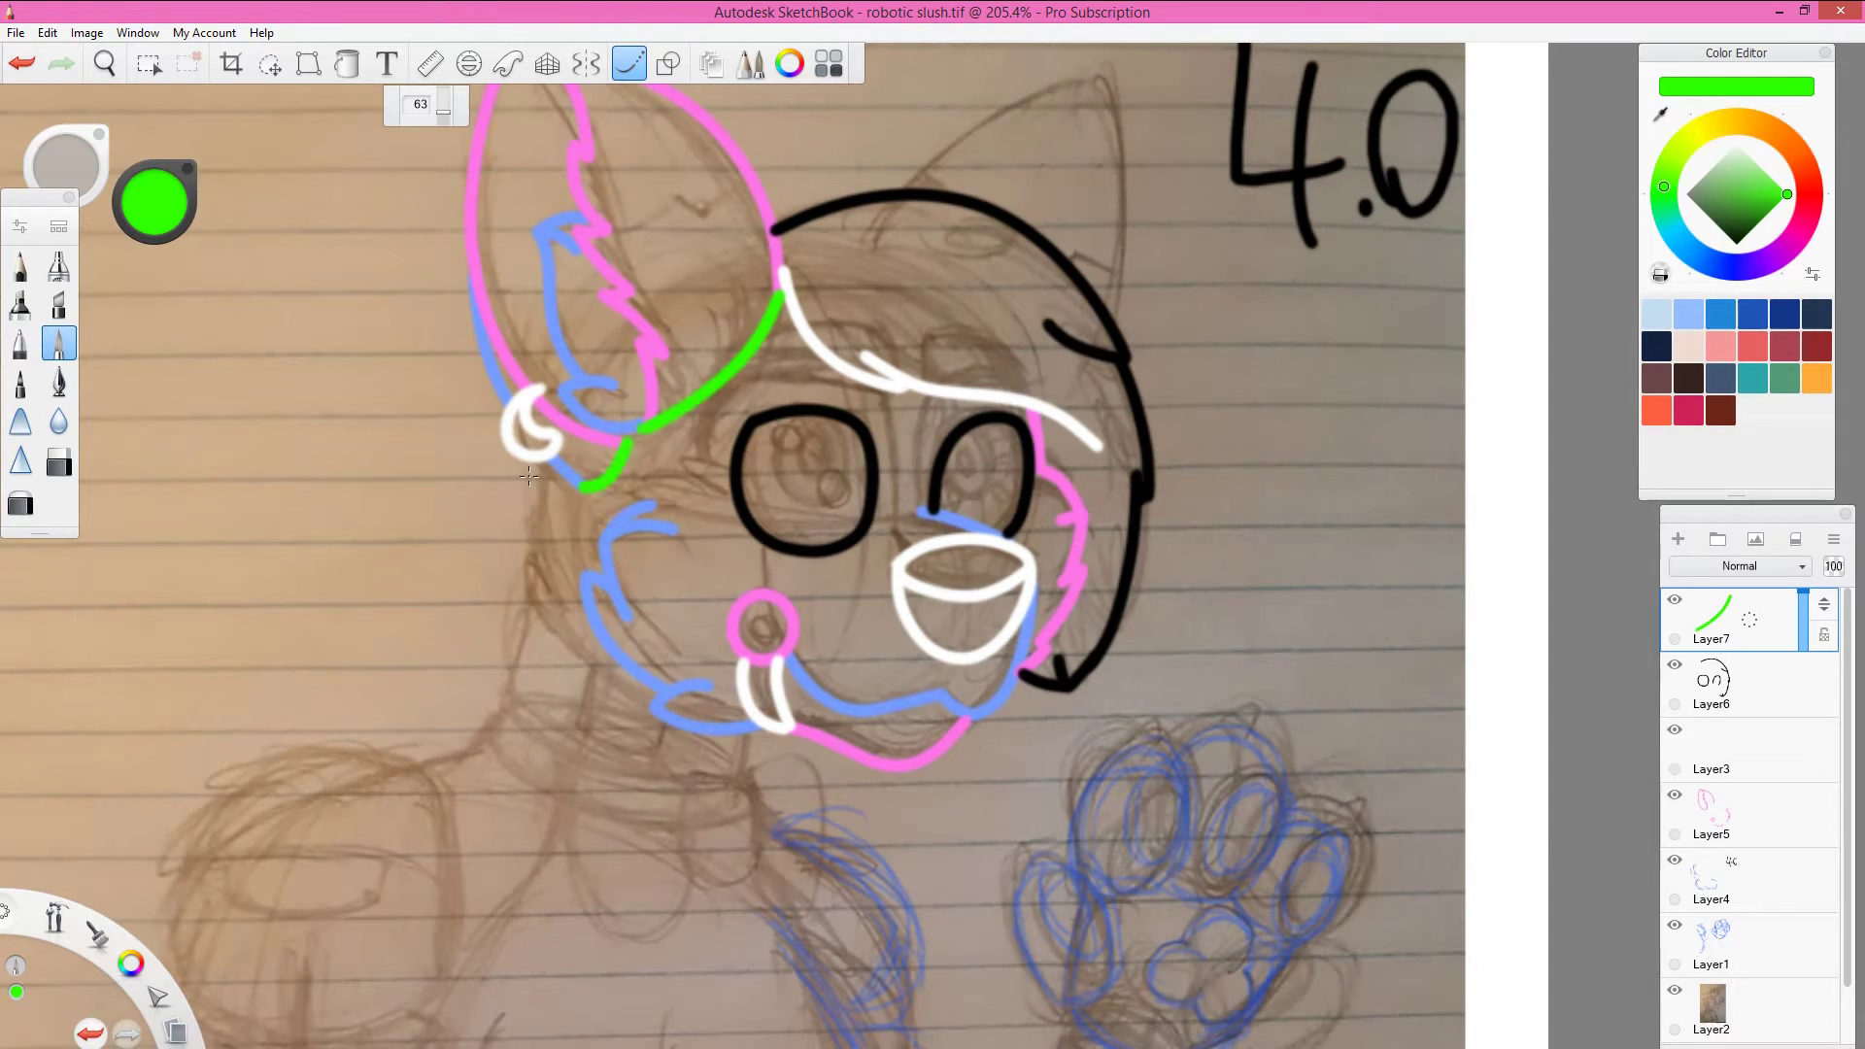
# Step: Trace the back of the head in black on Layer6, from below the ear ring down to the jaw
pyautogui.click(1719, 685)
pyautogui.click(1738, 243)
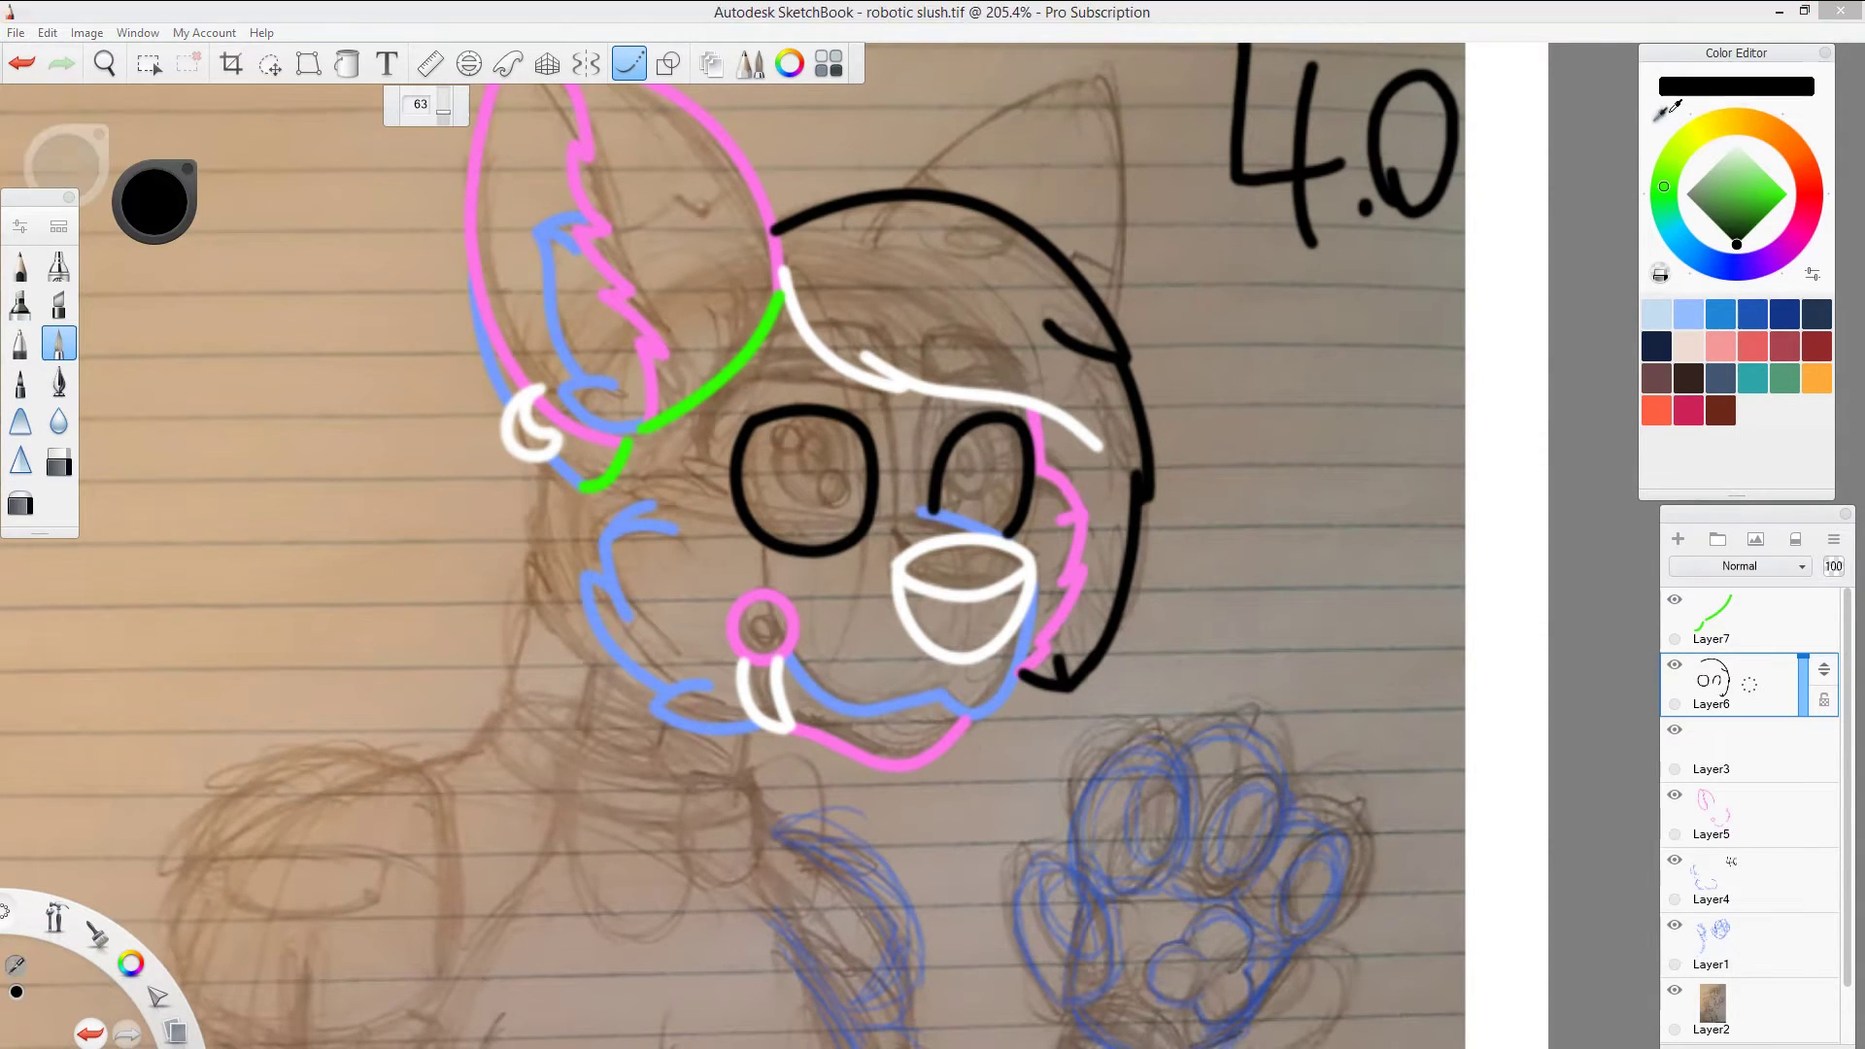
pyautogui.moveTo(517, 489); pyautogui.dragTo(537, 462)
pyautogui.moveTo(530, 613); pyautogui.dragTo(664, 717)
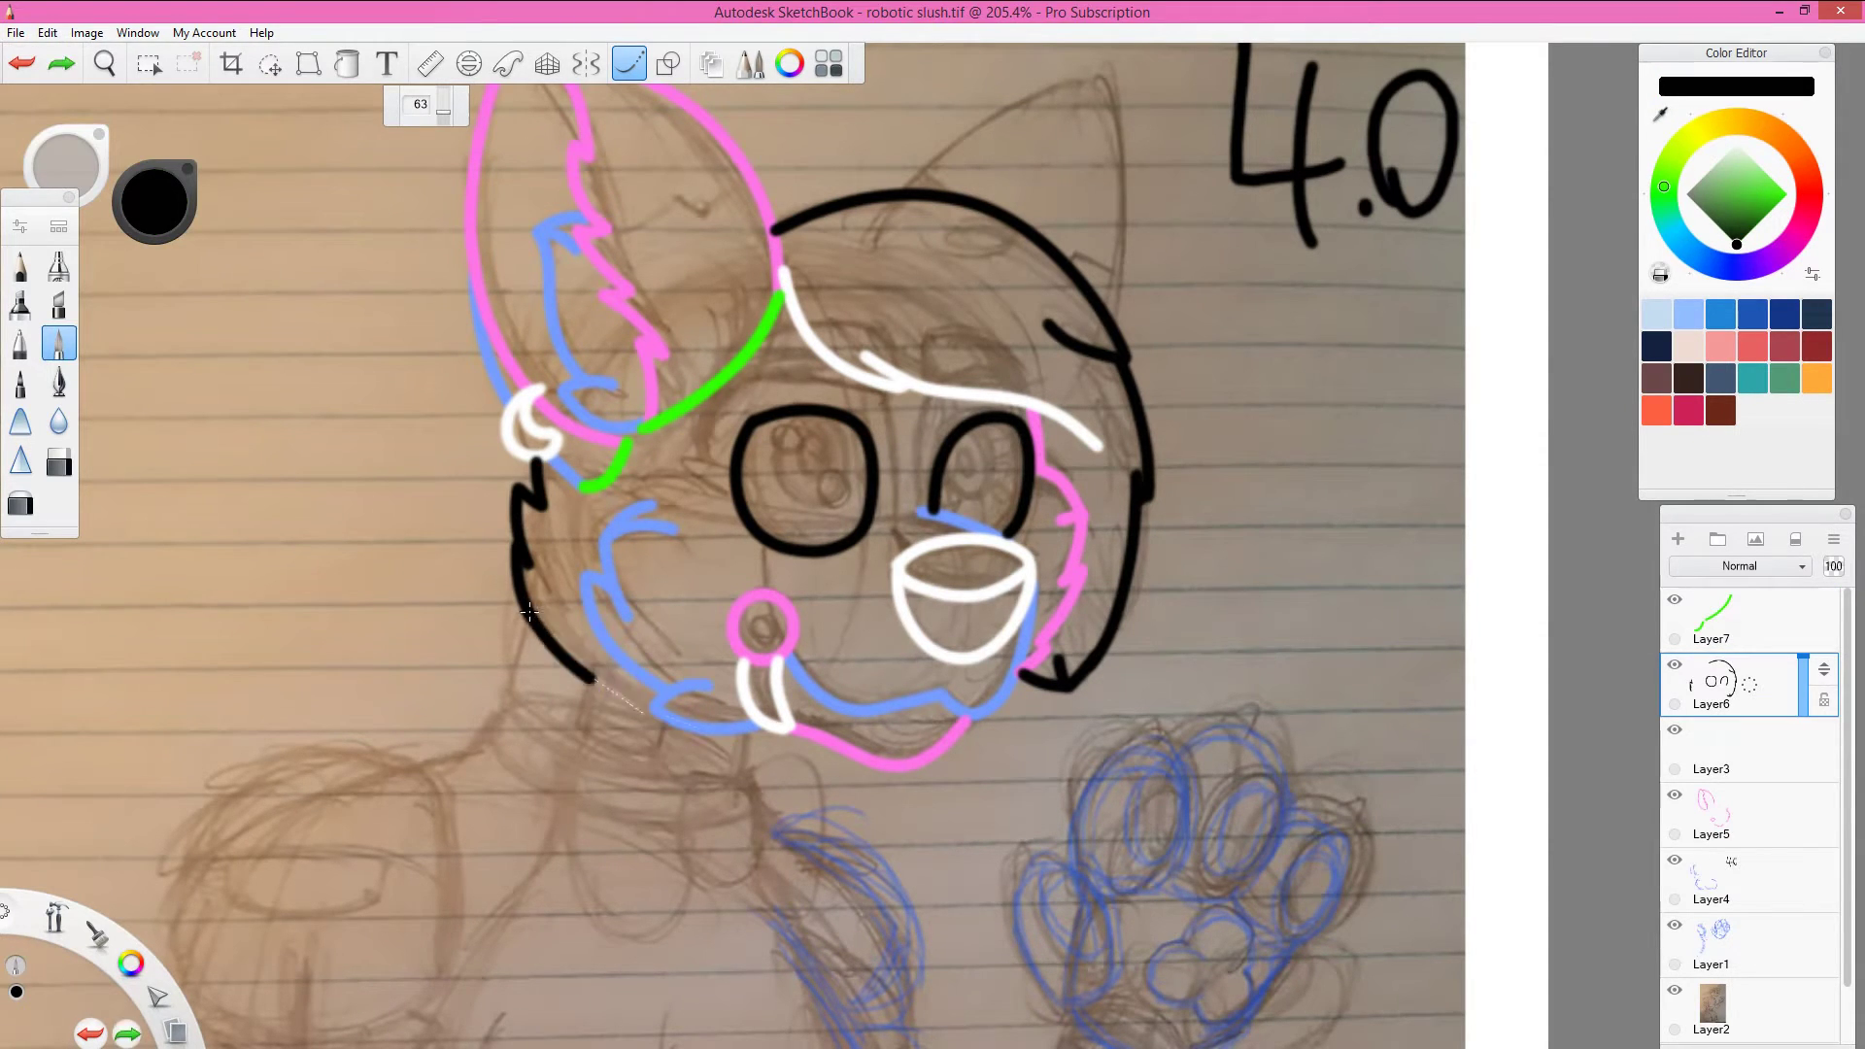
pyautogui.click(720, 733)
# Step: Draw a bow tie with two loops and a central knot in bright green below the chin on Layer7
pyautogui.click(1720, 619)
pyautogui.click(1785, 194)
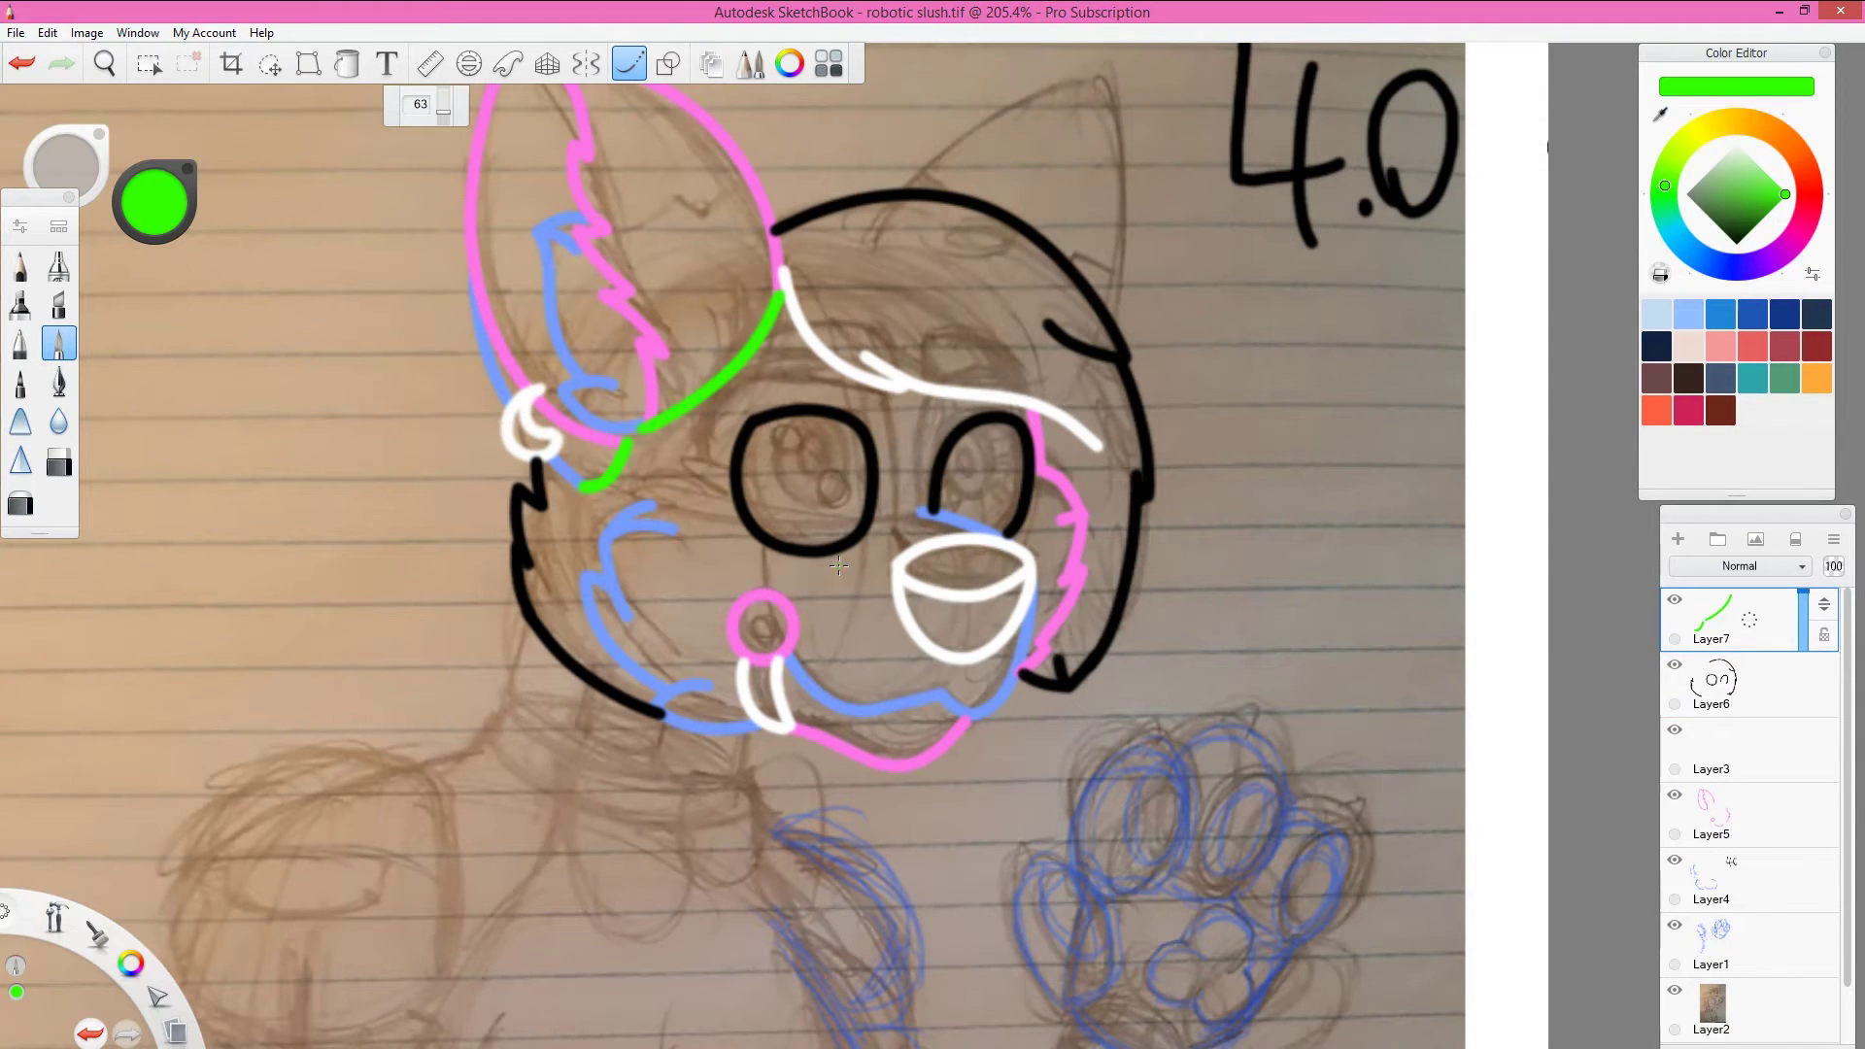
pyautogui.hotkey('ctrl', 'z')
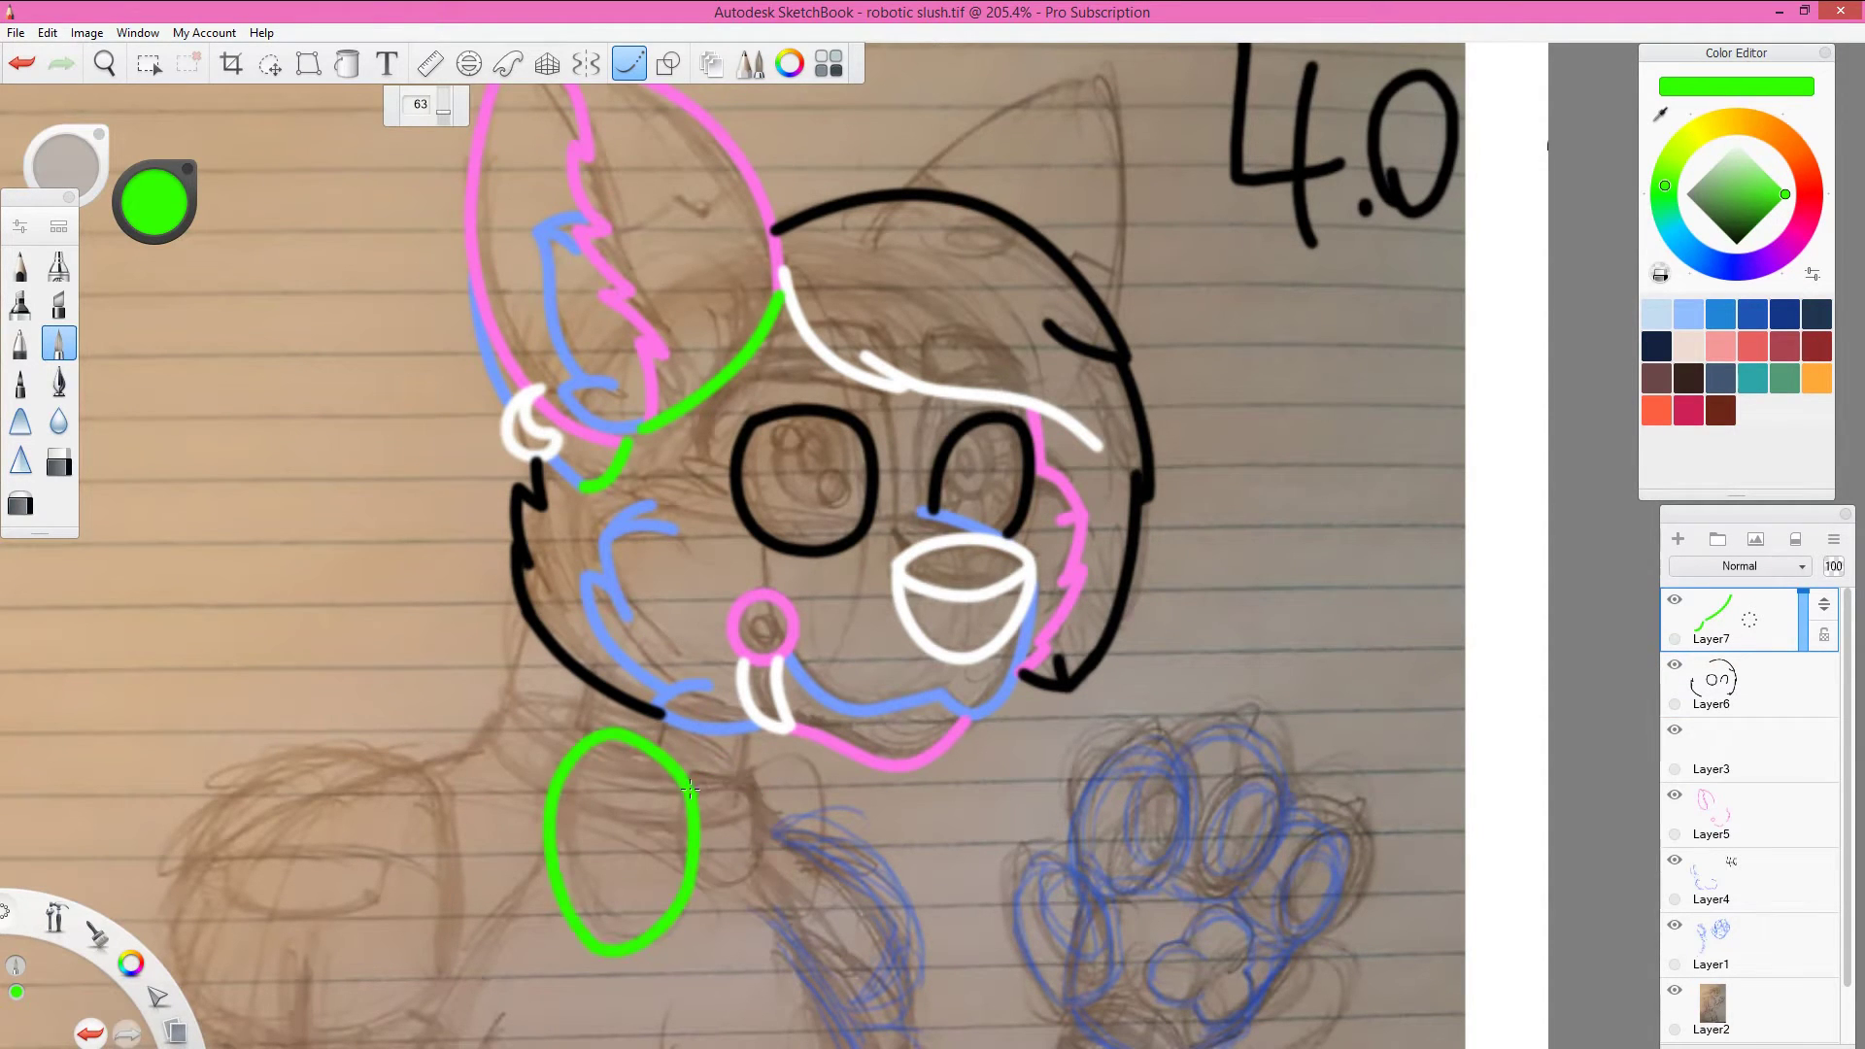
pyautogui.hotkey('ctrl', 'z')
pyautogui.hotkey('ctrl', 'y')
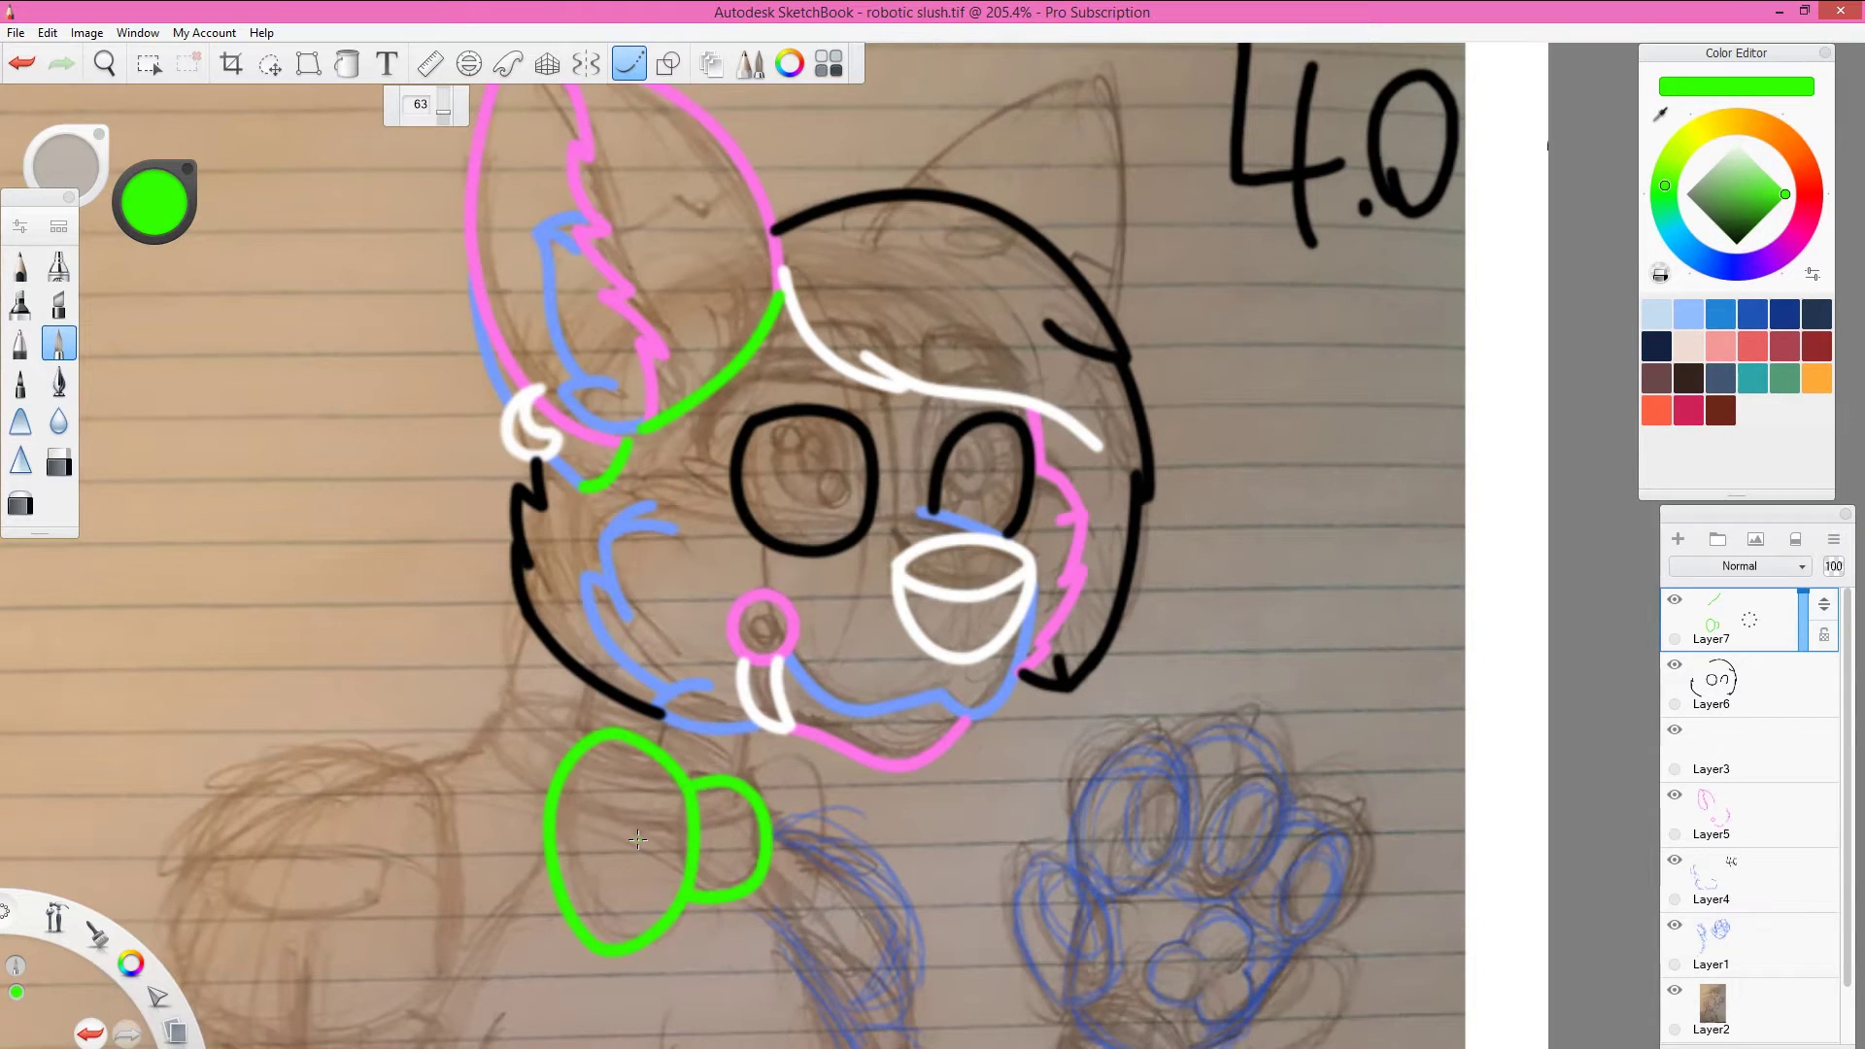
pyautogui.moveTo(843, 826); pyautogui.dragTo(799, 971)
# Step: Draw the collar pieces around the neck behind the bow tie in pink on Layer5
pyautogui.press('Home')
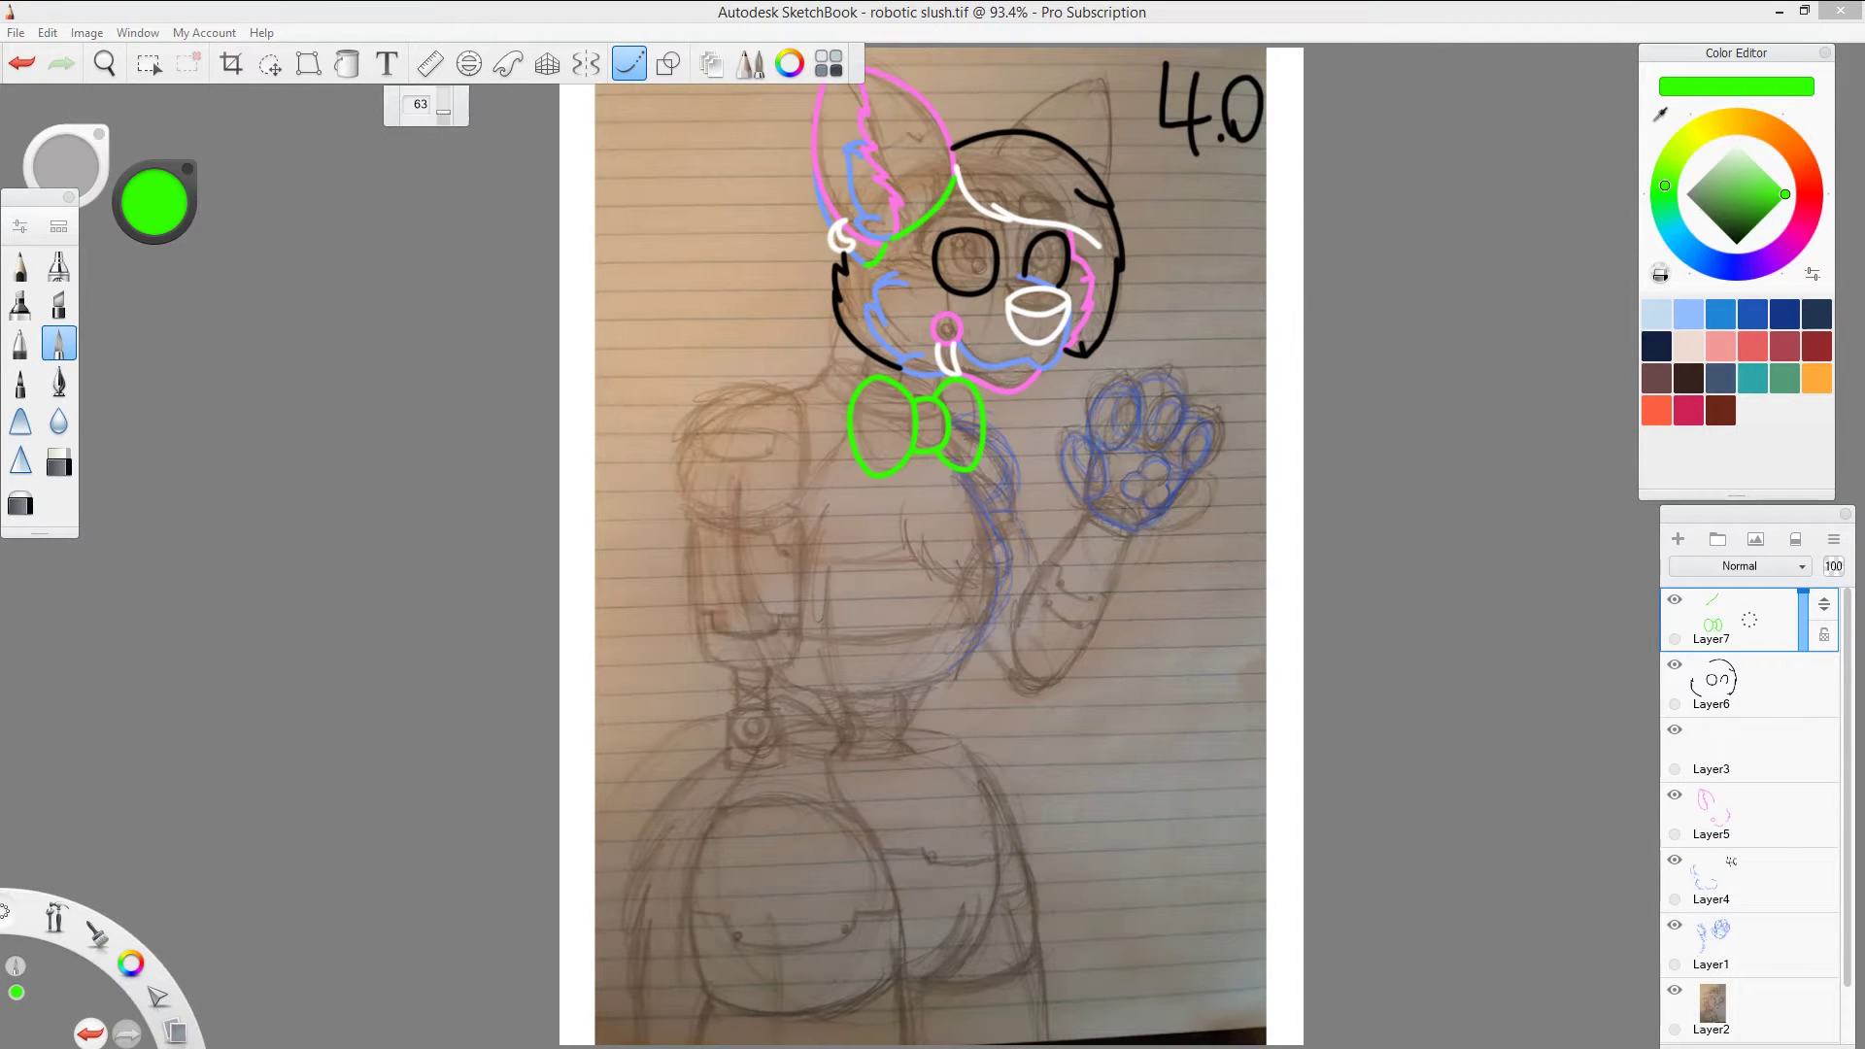
pyautogui.click(1739, 814)
pyautogui.scroll(5, 921, 349)
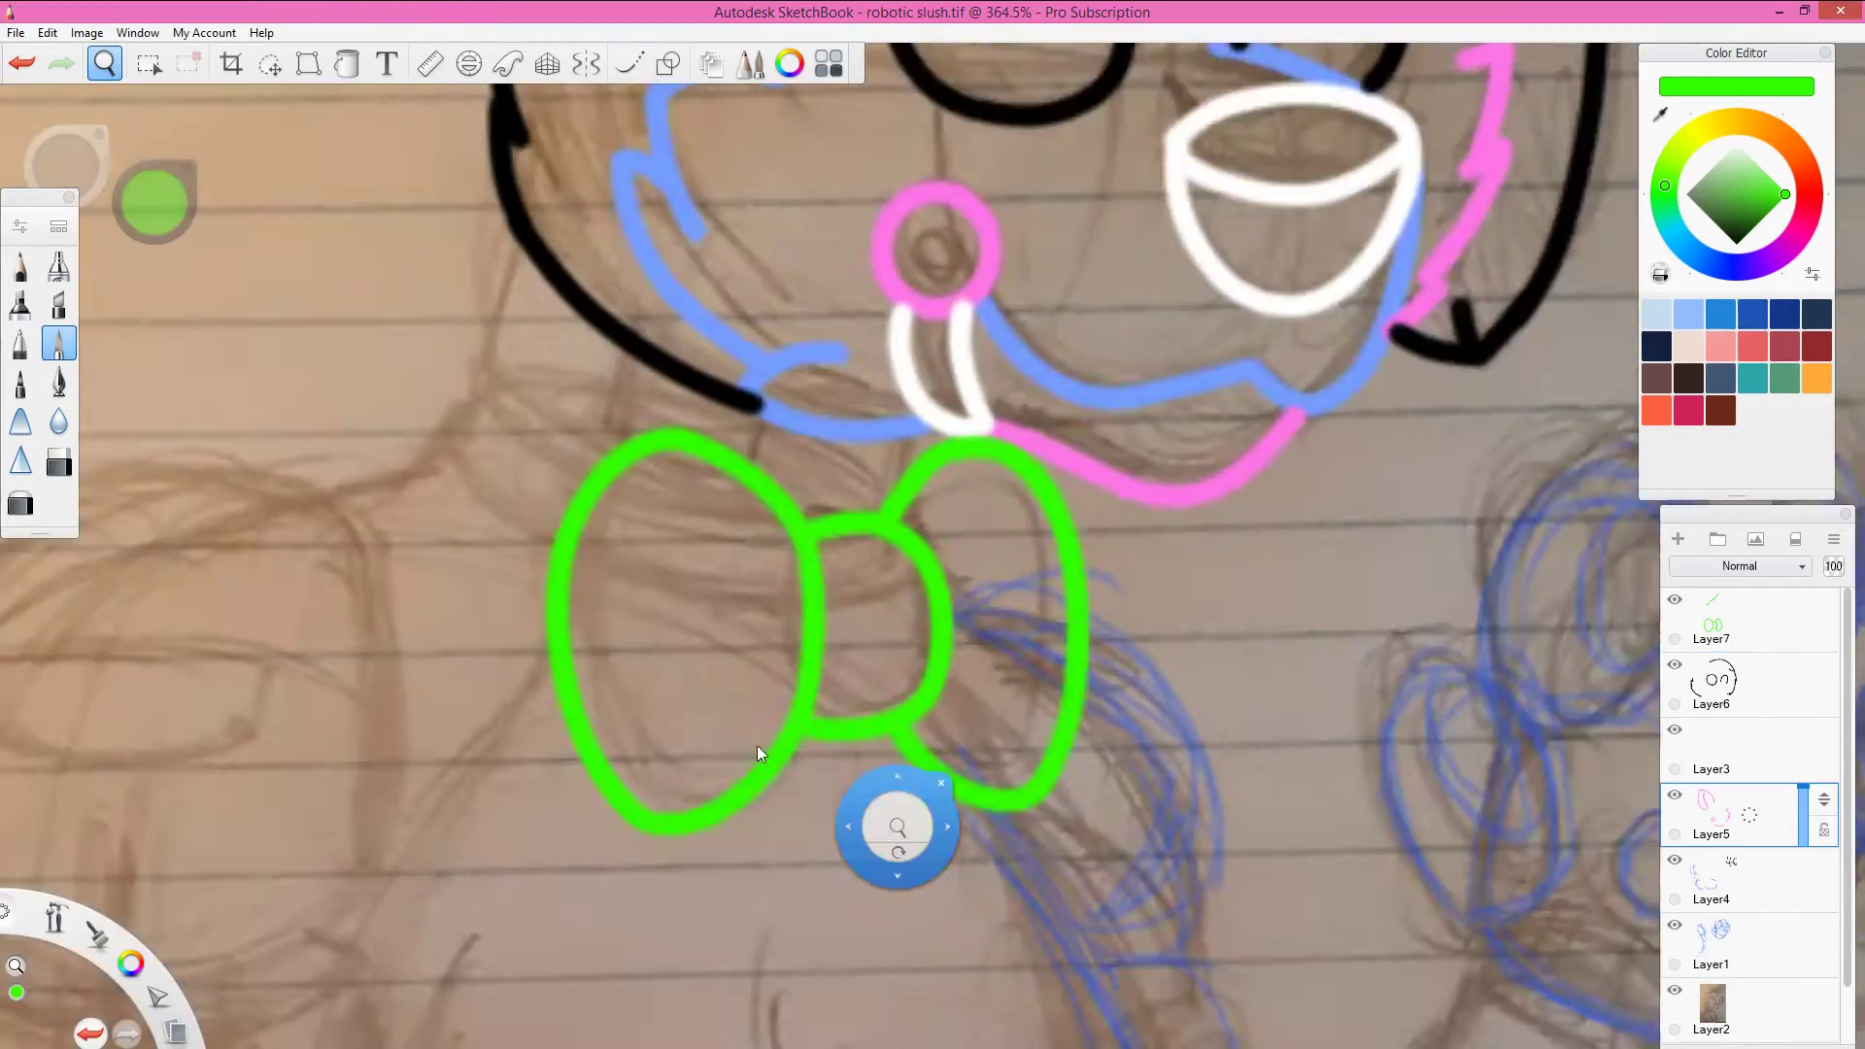
pyautogui.moveTo(866, 361)
pyautogui.mouseDown()
pyautogui.moveTo(864, 382)
pyautogui.moveTo(936, 394)
pyautogui.mouseUp()
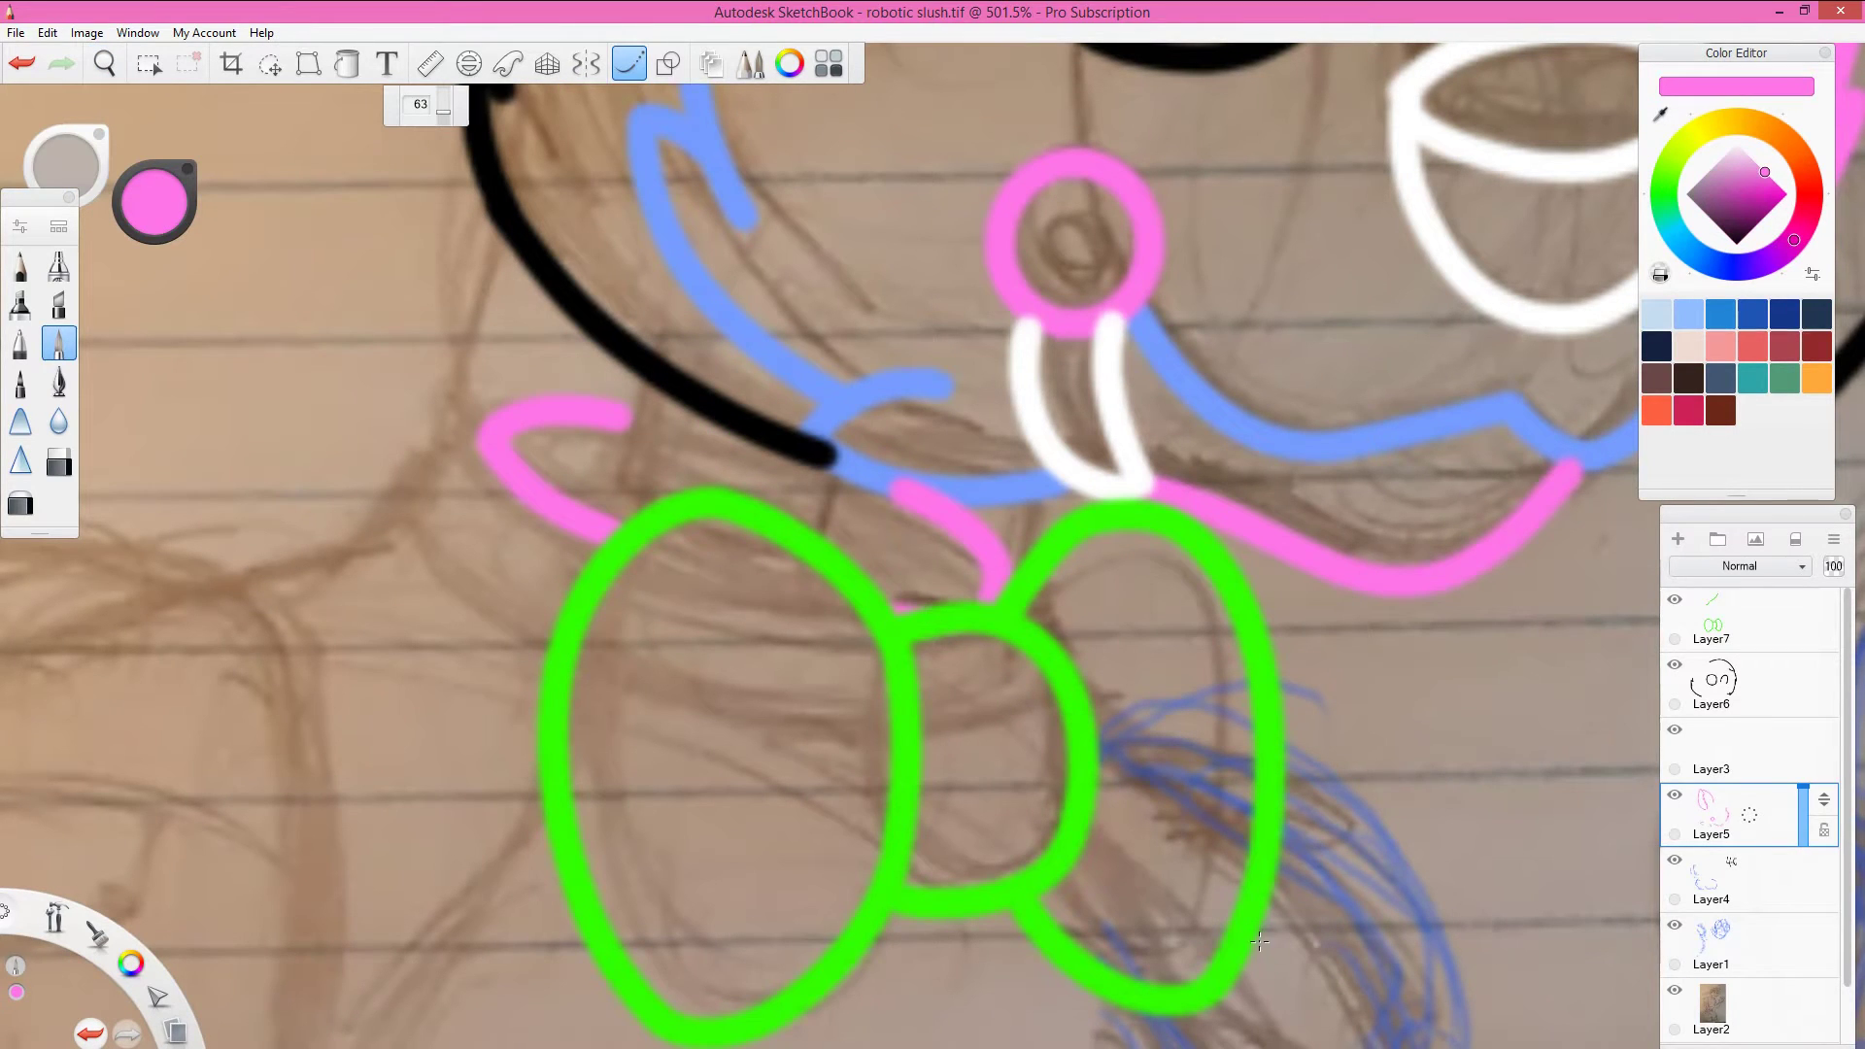
# Step: Draw two short white neck lines between the jaw and the bow tie on Layer3, undoing the extra stroke
pyautogui.click(1739, 749)
pyautogui.click(1737, 146)
pyautogui.moveTo(647, 384); pyautogui.dragTo(607, 529)
pyautogui.moveTo(841, 462); pyautogui.dragTo(826, 539)
pyautogui.click(693, 462)
pyautogui.hotkey('ctrl', 'z')
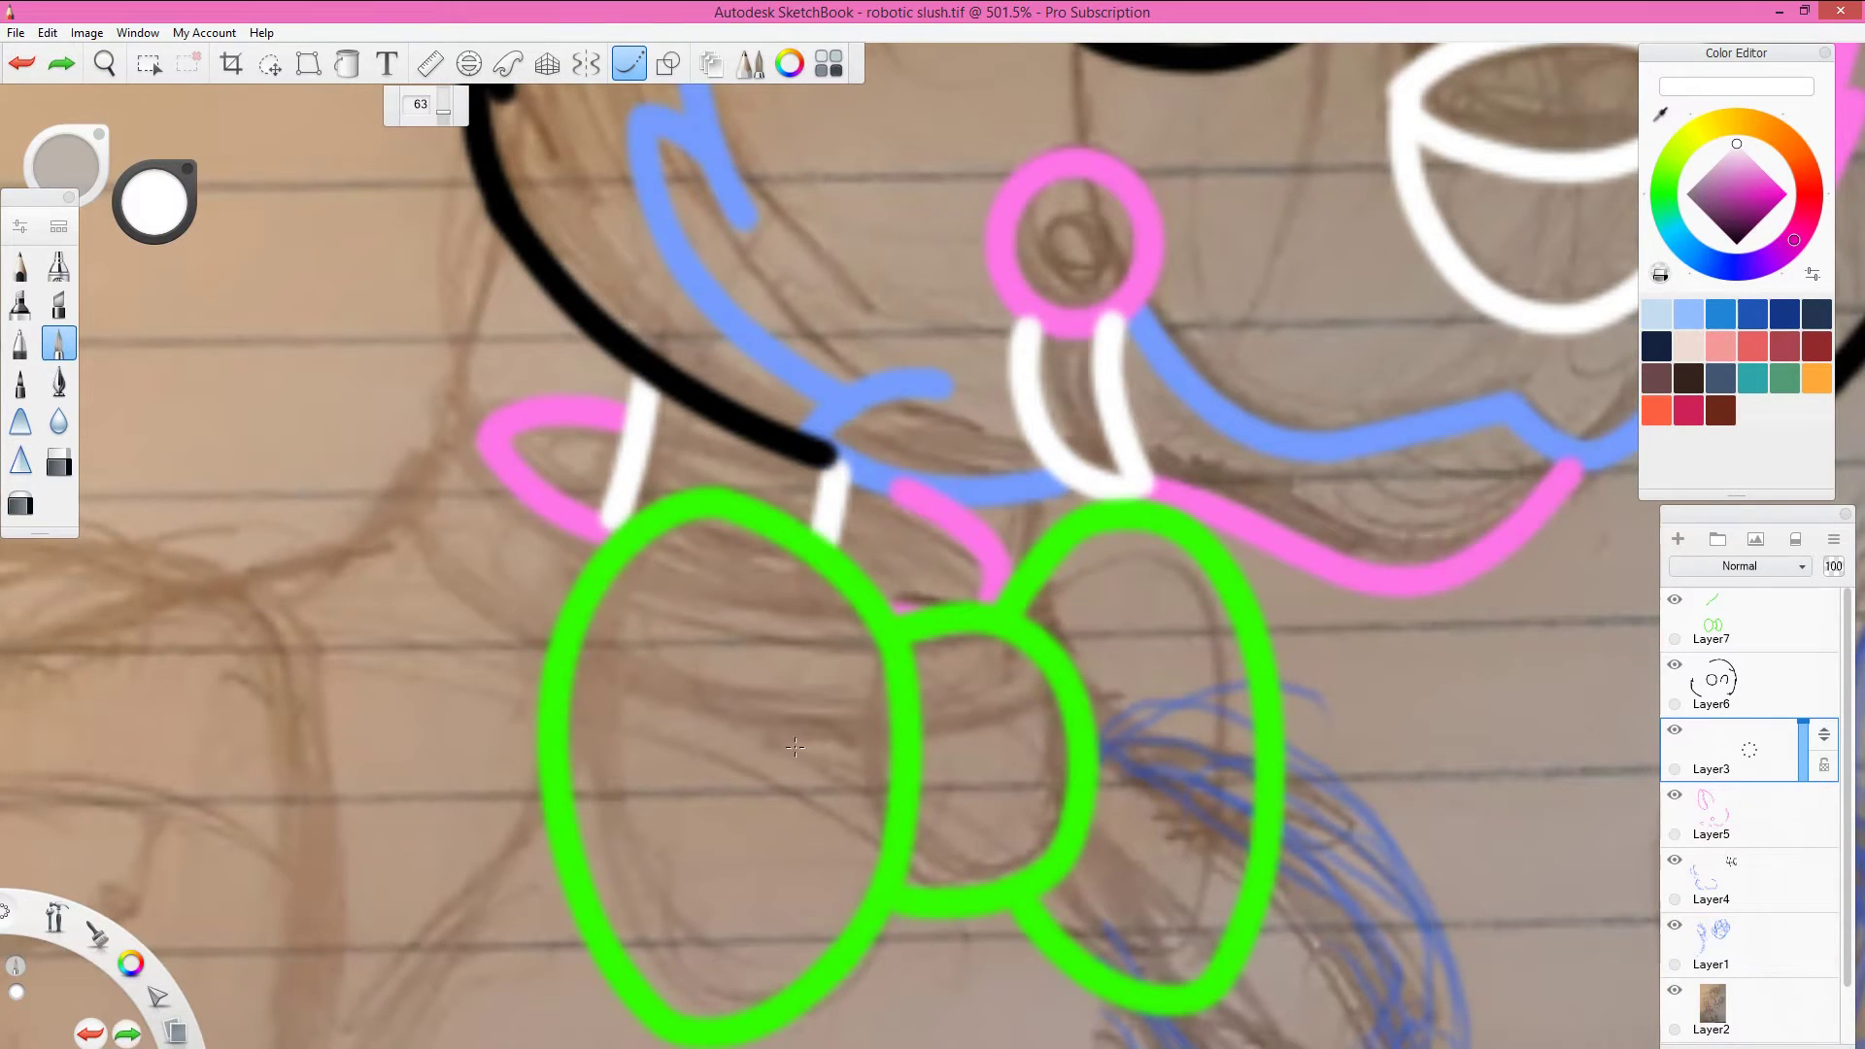
pyautogui.hotkey('ctrl', 'z')
pyautogui.hotkey('ctrl', 'y')
# Step: Trace the rounded shoulder cap of the lowered arm as a closed blue outline on Layer4
pyautogui.click(1739, 879)
pyautogui.click(61, 865)
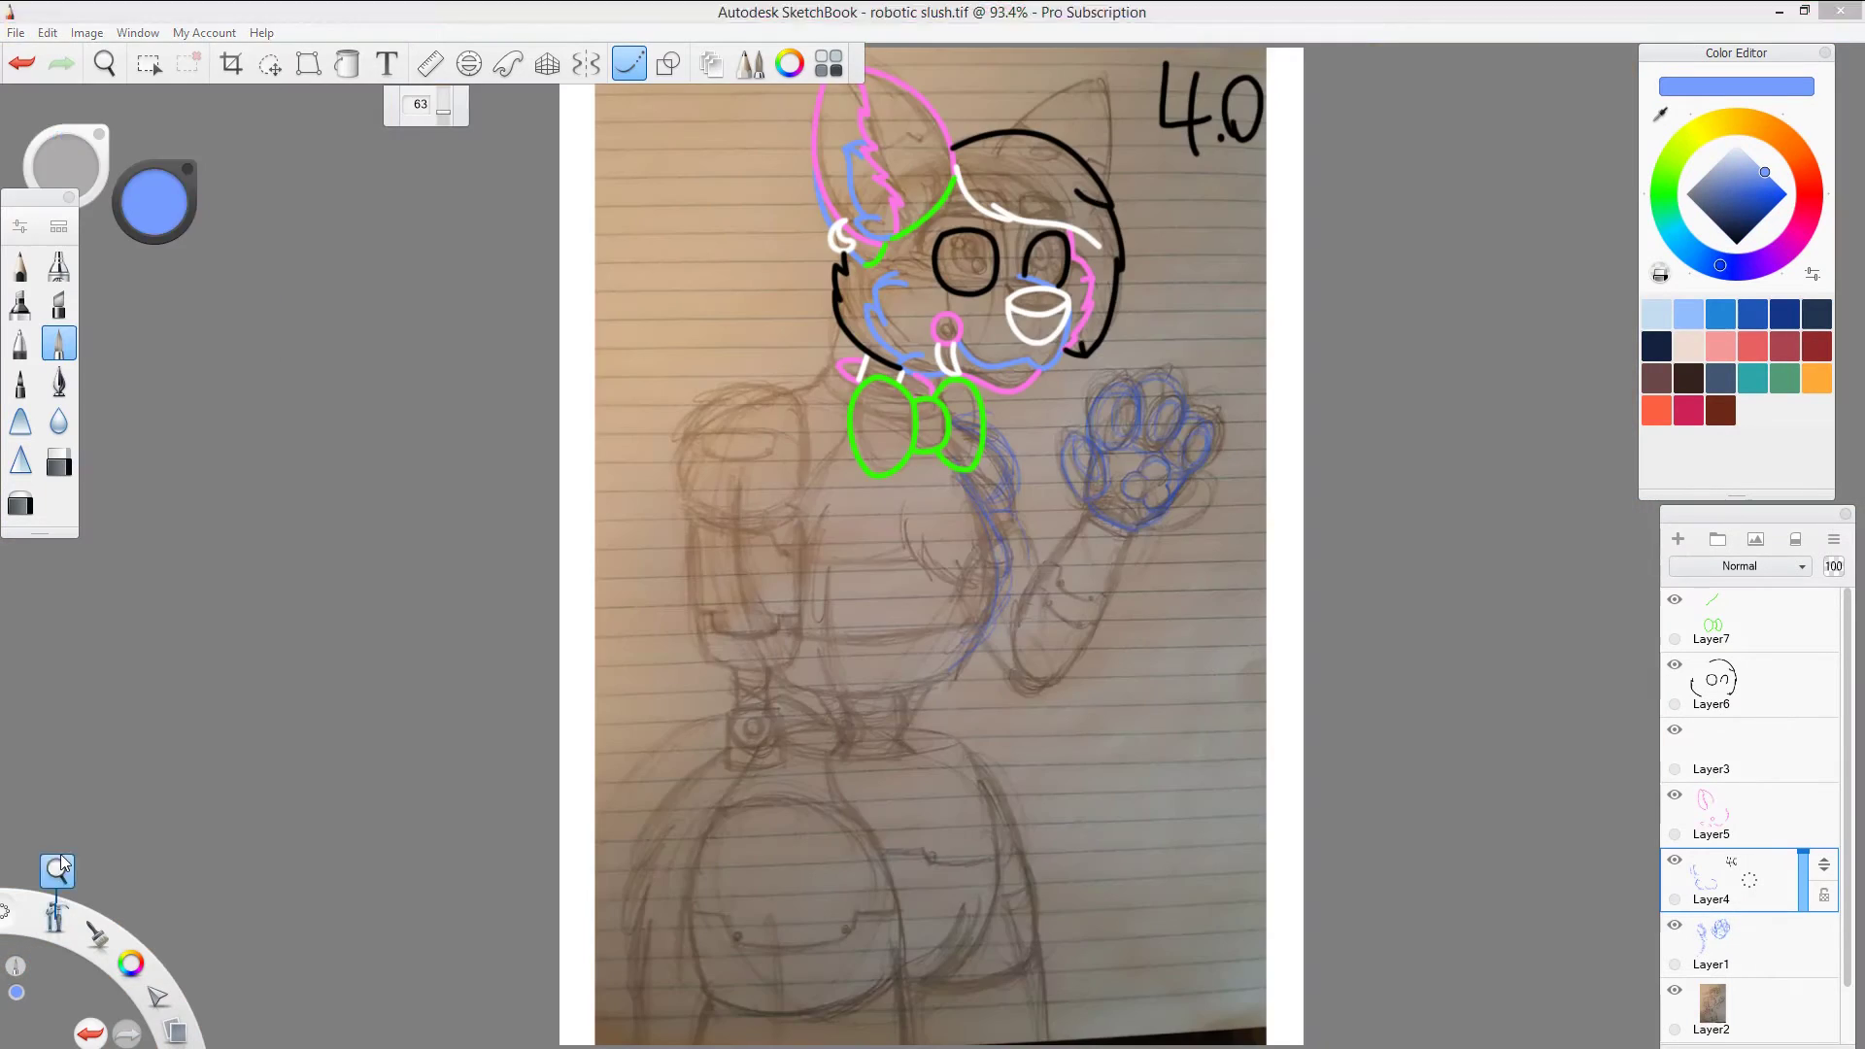
pyautogui.scroll(4, 798, 346)
pyautogui.moveTo(471, 804)
pyautogui.mouseDown()
pyautogui.moveTo(632, 855)
pyautogui.moveTo(517, 466)
pyautogui.moveTo(485, 824)
pyautogui.mouseUp()
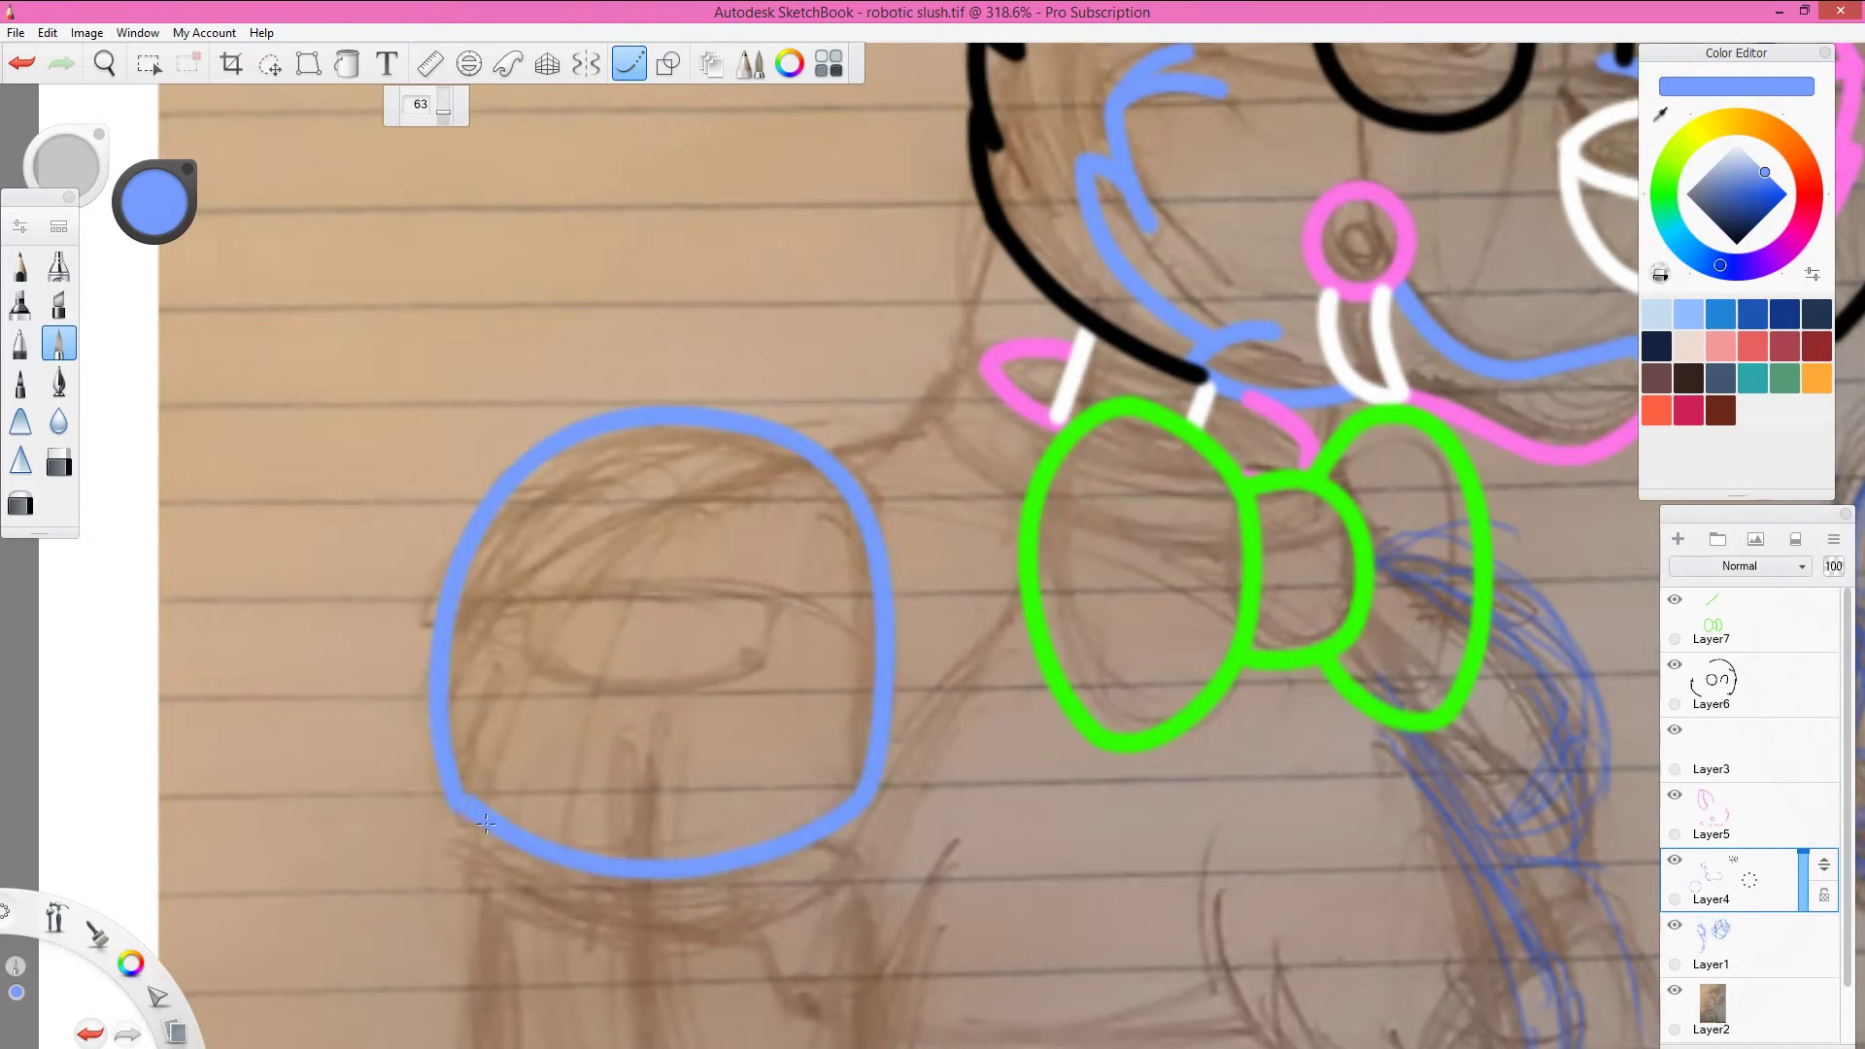
pyautogui.press('e')
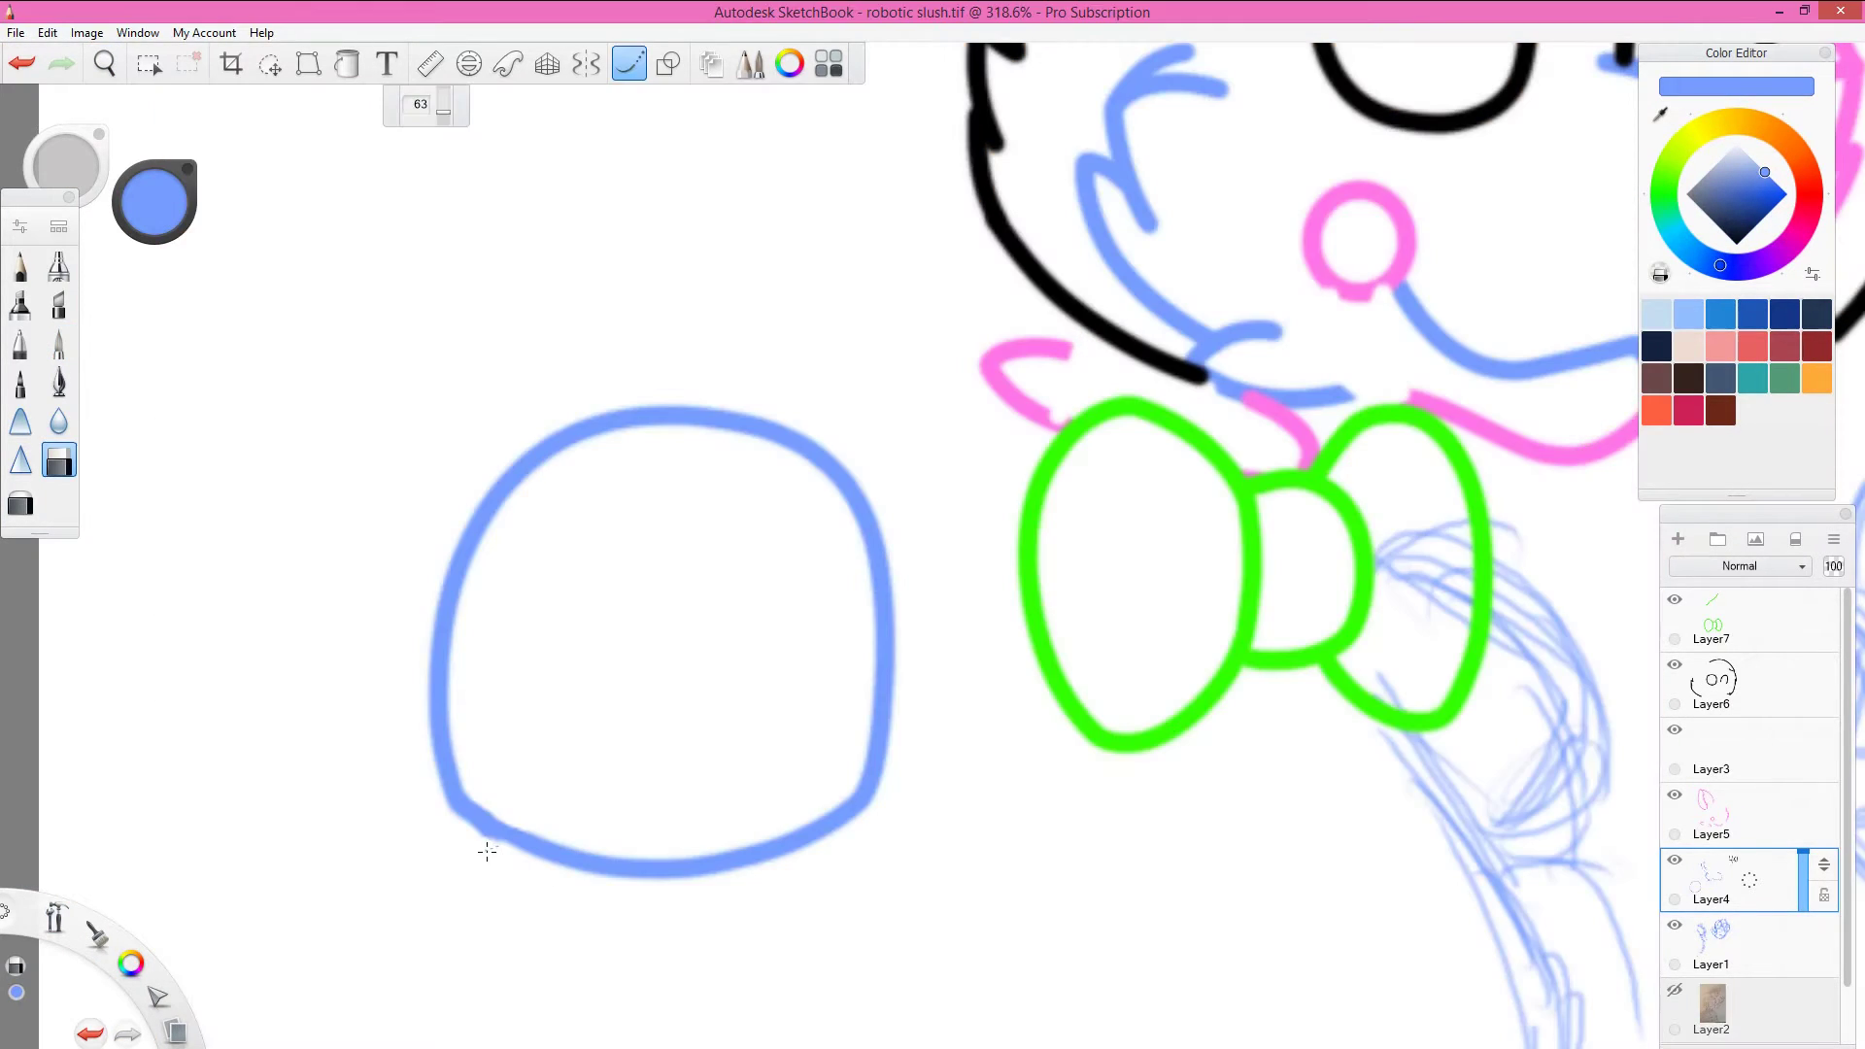
# Step: Draw the shoulder line from collar to shoulder cap in white on Layer3, and a short black line from its bend to the bow tie on Layer6
pyautogui.click(631, 65)
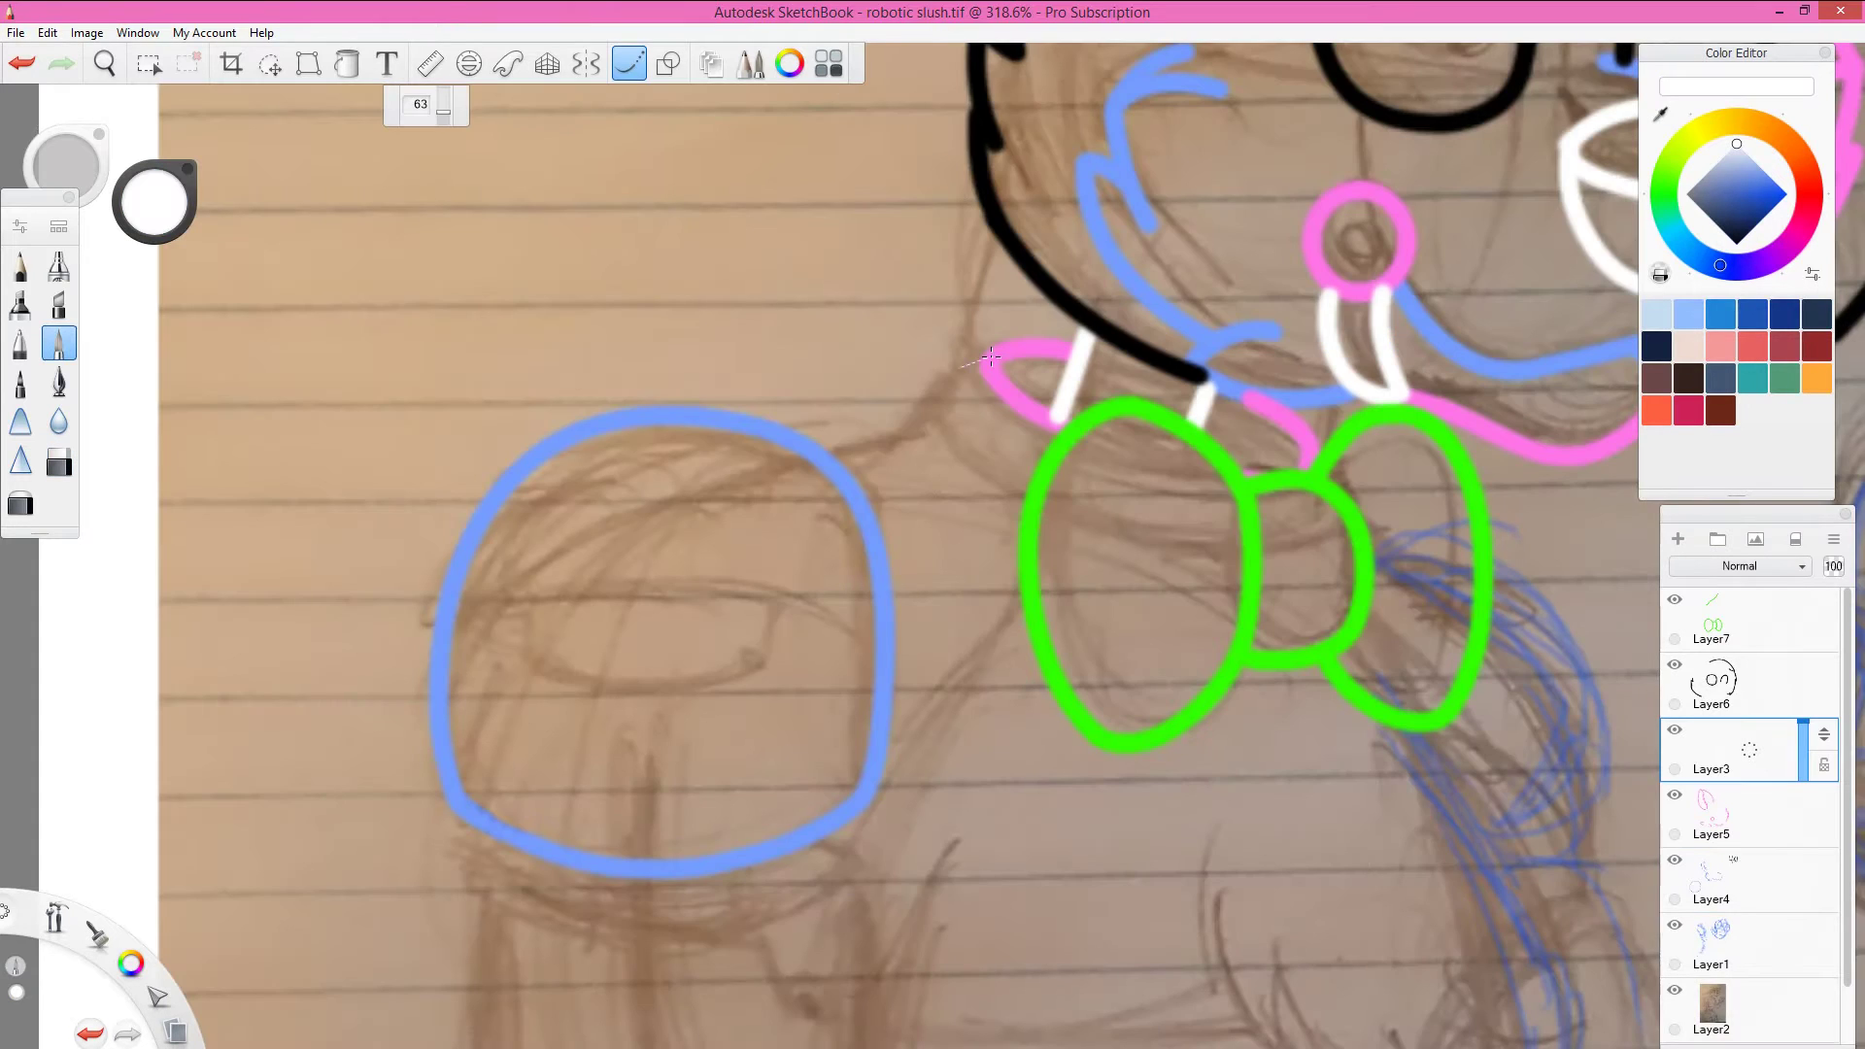
pyautogui.moveTo(1001, 348)
pyautogui.mouseDown()
pyautogui.moveTo(909, 428)
pyautogui.moveTo(817, 455)
pyautogui.mouseUp()
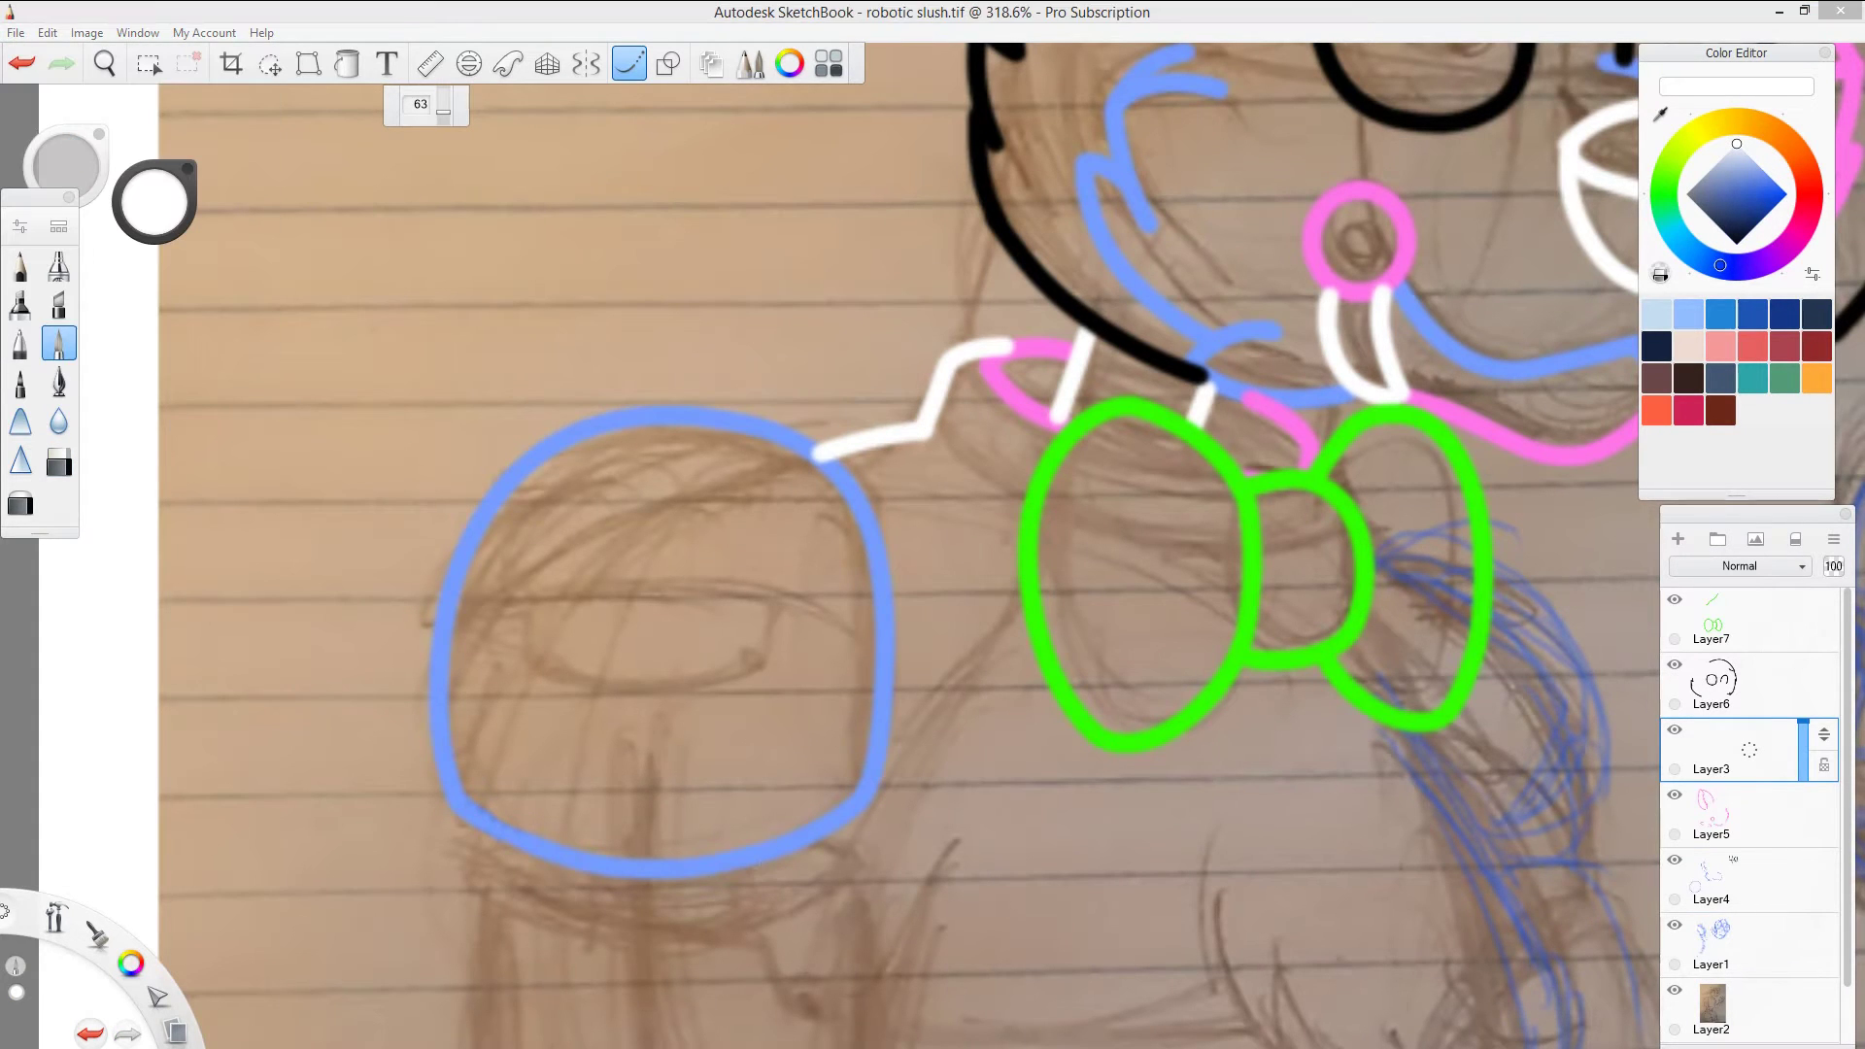
pyautogui.press('Escape')
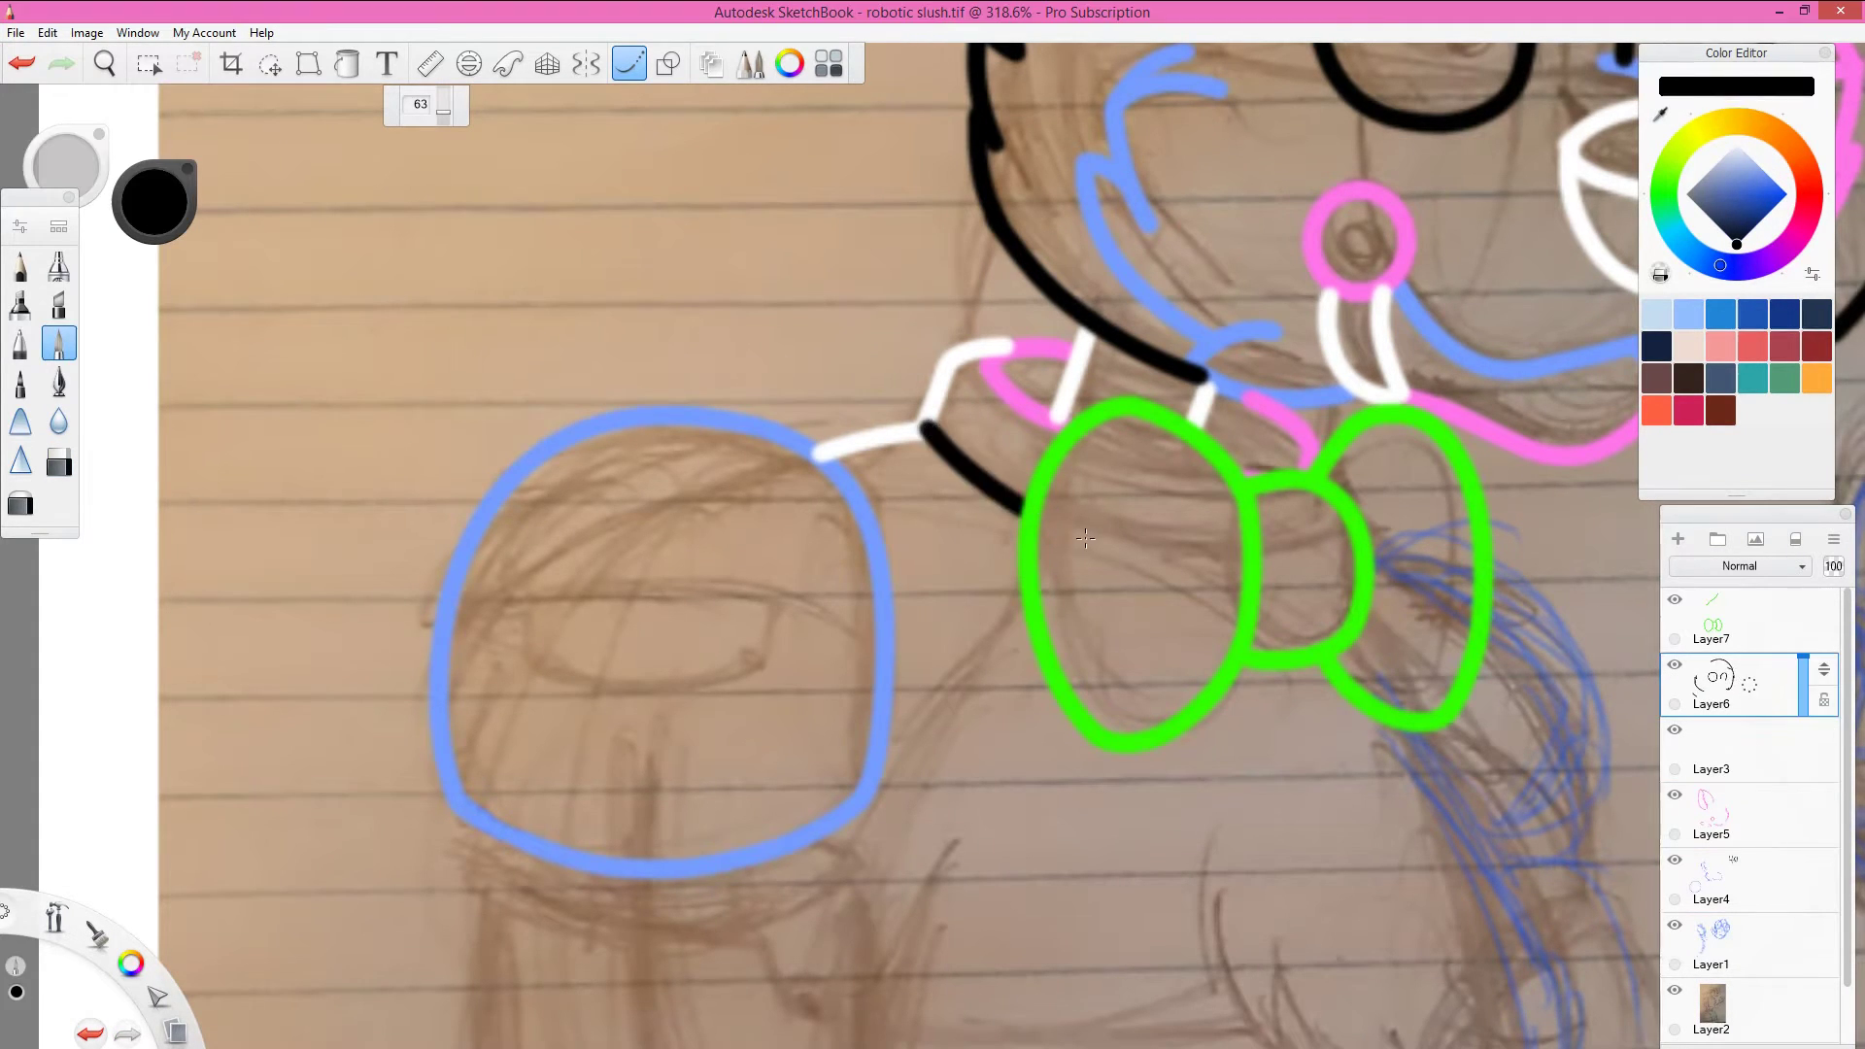
# Step: Trace the barrel-shaped arm segment below the shoulder cap in black on Layer6, undoing and redrawing the misplaced strokes
pyautogui.scroll(3, 950, 521)
pyautogui.click(630, 65)
pyautogui.moveTo(383, 284)
pyautogui.mouseDown()
pyautogui.moveTo(761, 335)
pyautogui.moveTo(824, 290)
pyautogui.mouseUp()
pyautogui.moveTo(832, 292); pyautogui.dragTo(832, 646)
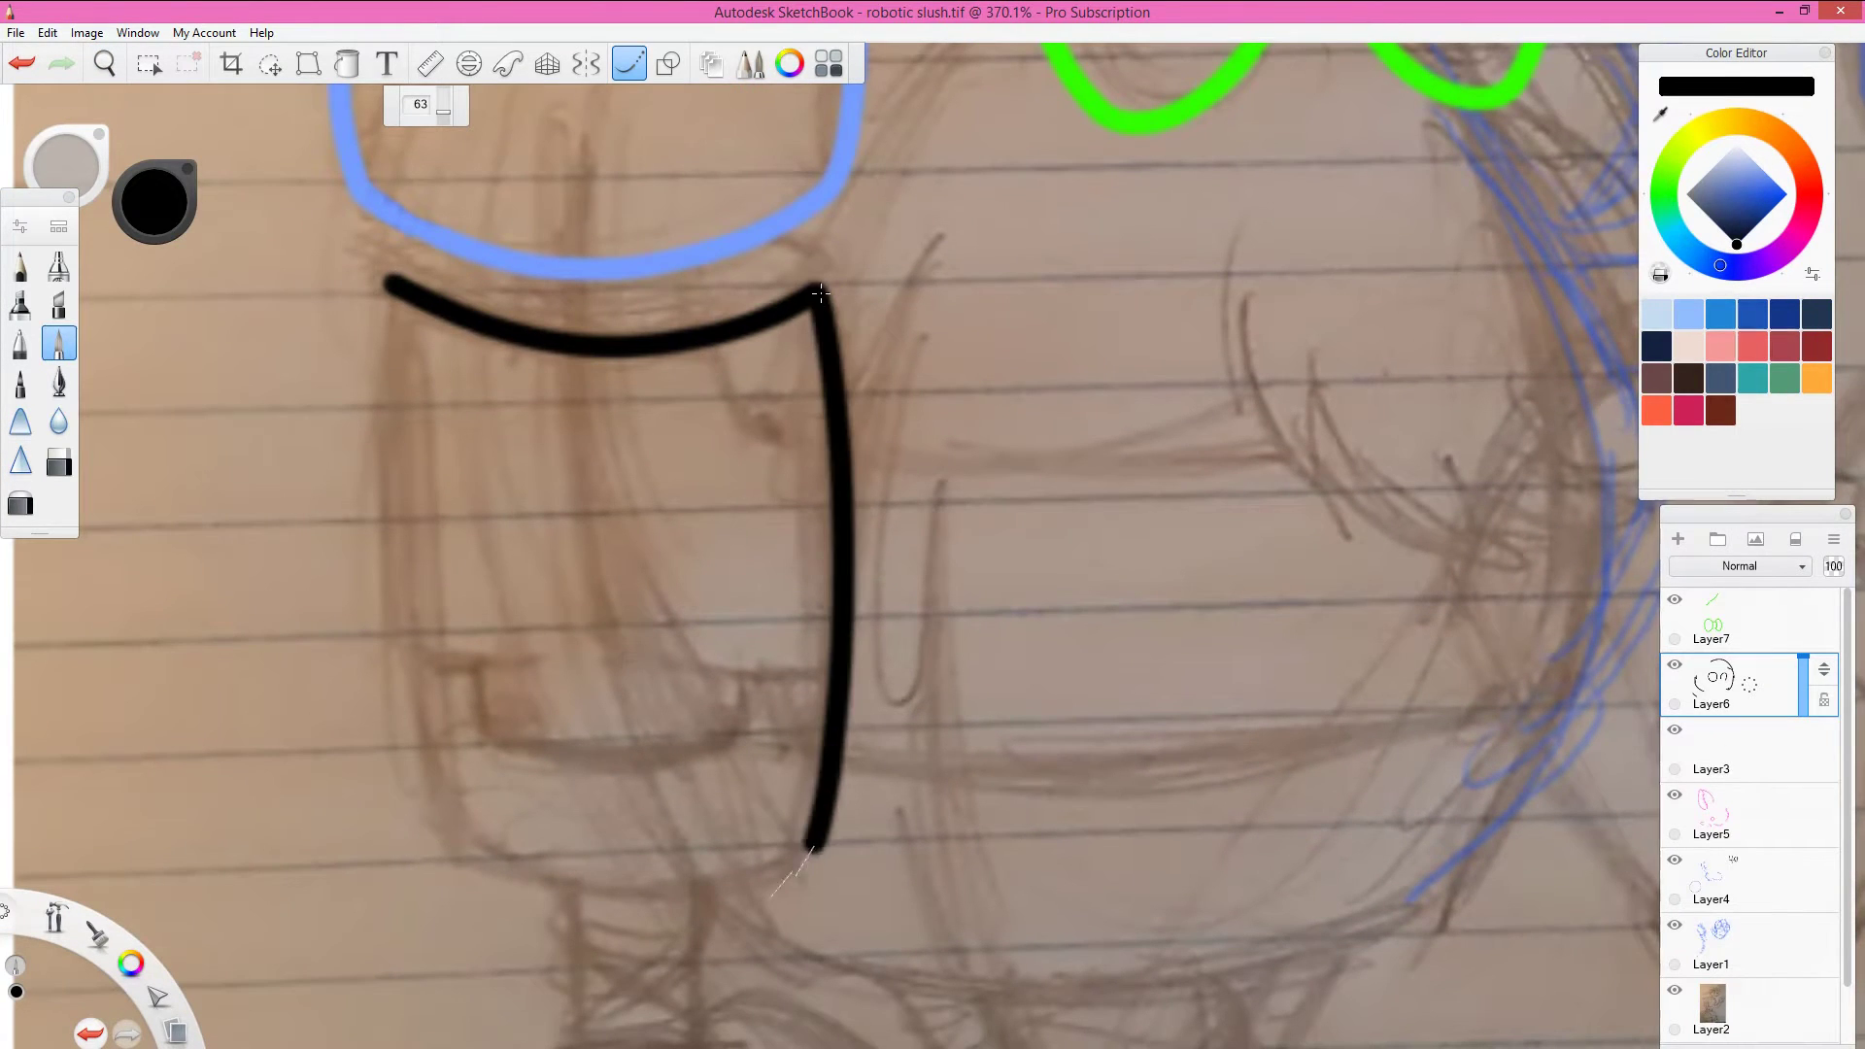
pyautogui.click(90, 1032)
pyautogui.moveTo(386, 208)
pyautogui.mouseDown()
pyautogui.moveTo(389, 311)
pyautogui.moveTo(806, 753)
pyautogui.moveTo(826, 236)
pyautogui.mouseUp()
pyautogui.hotkey('ctrl', 'z')
pyautogui.moveTo(824, 209)
pyautogui.mouseDown()
pyautogui.moveTo(836, 340)
pyautogui.moveTo(632, 835)
pyautogui.moveTo(804, 667)
pyautogui.moveTo(807, 792)
pyautogui.moveTo(383, 466)
pyautogui.mouseUp()
pyautogui.hotkey('ctrl', 'z')
pyautogui.hotkey('ctrl', 'z')
pyautogui.hotkey('ctrl', 'z')
pyautogui.moveTo(386, 208)
pyautogui.mouseDown()
pyautogui.moveTo(384, 535)
pyautogui.moveTo(443, 762)
pyautogui.mouseUp()
# Step: Draw four short green connectors between the blue shoulder cap and the black arm segment on Layer7
pyautogui.moveTo(443, 103); pyautogui.dragTo(447, 118)
pyautogui.moveTo(782, 165); pyautogui.dragTo(824, 219)
pyautogui.moveTo(675, 195); pyautogui.dragTo(675, 264)
pyautogui.moveTo(549, 200); pyautogui.dragTo(549, 262)
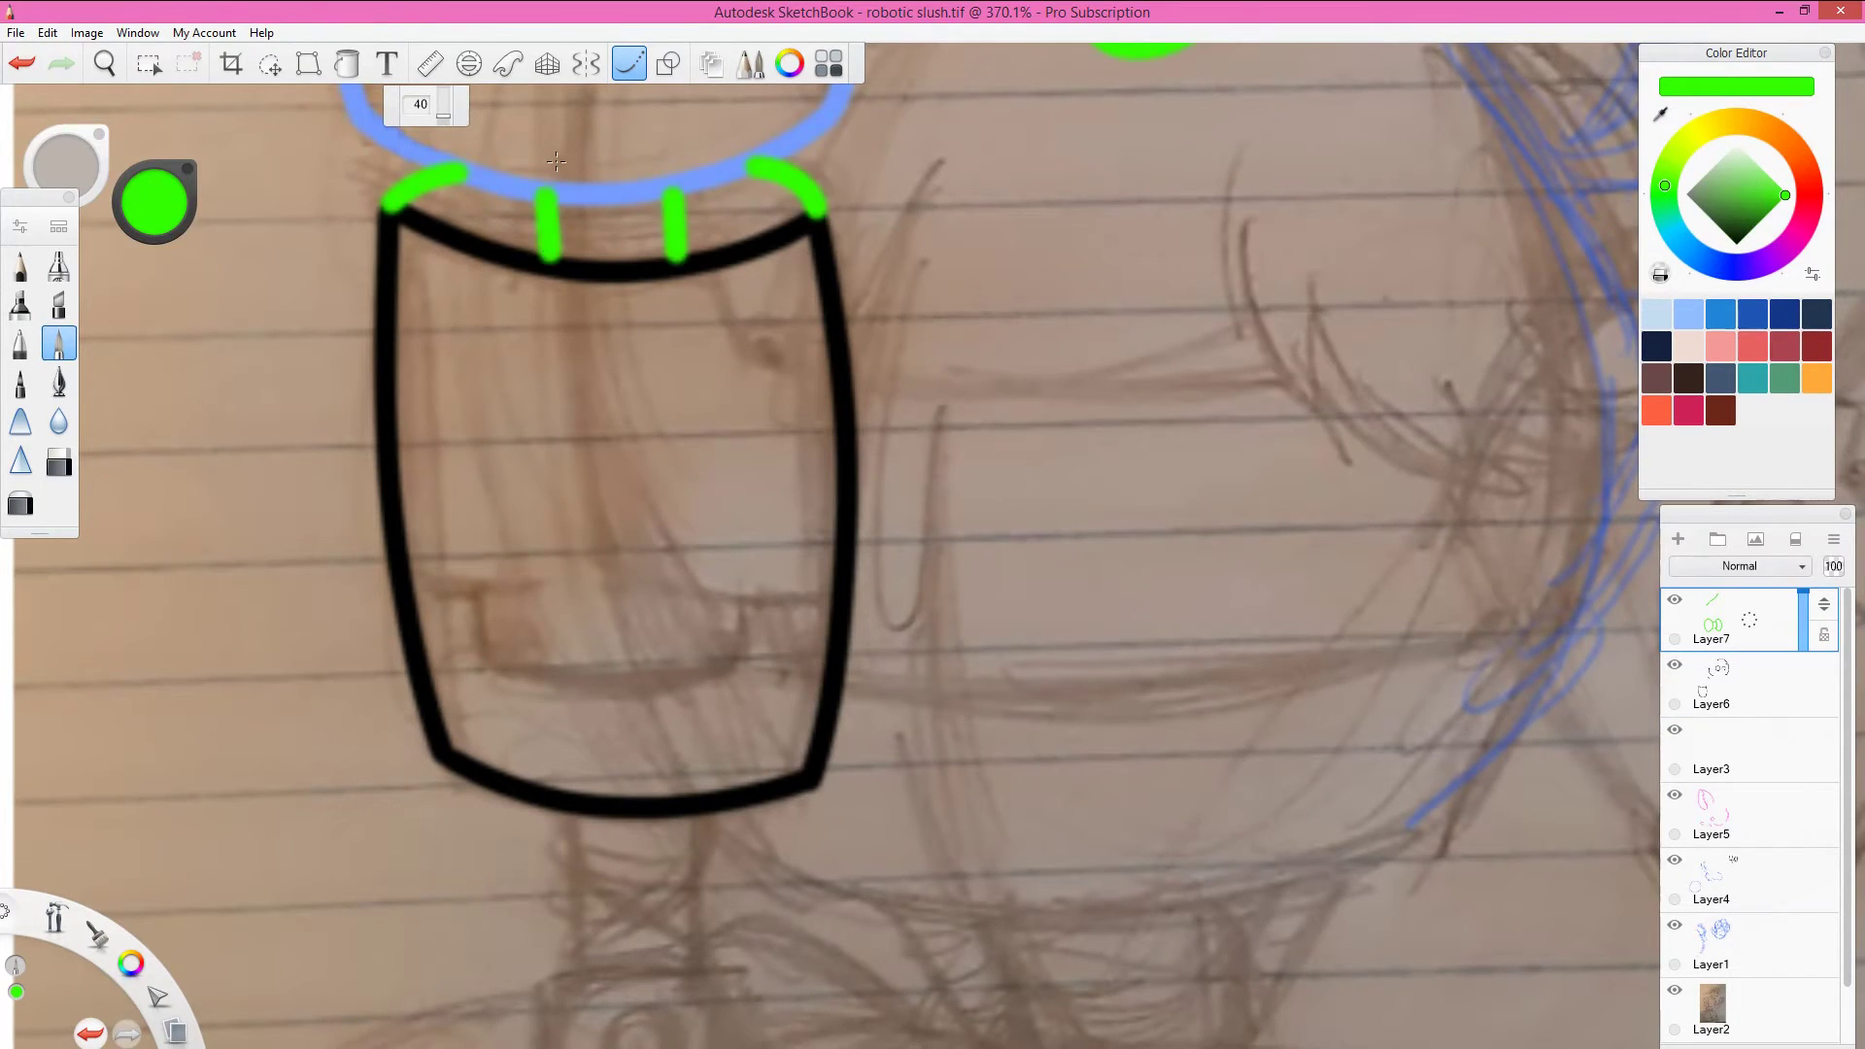
pyautogui.press('Home')
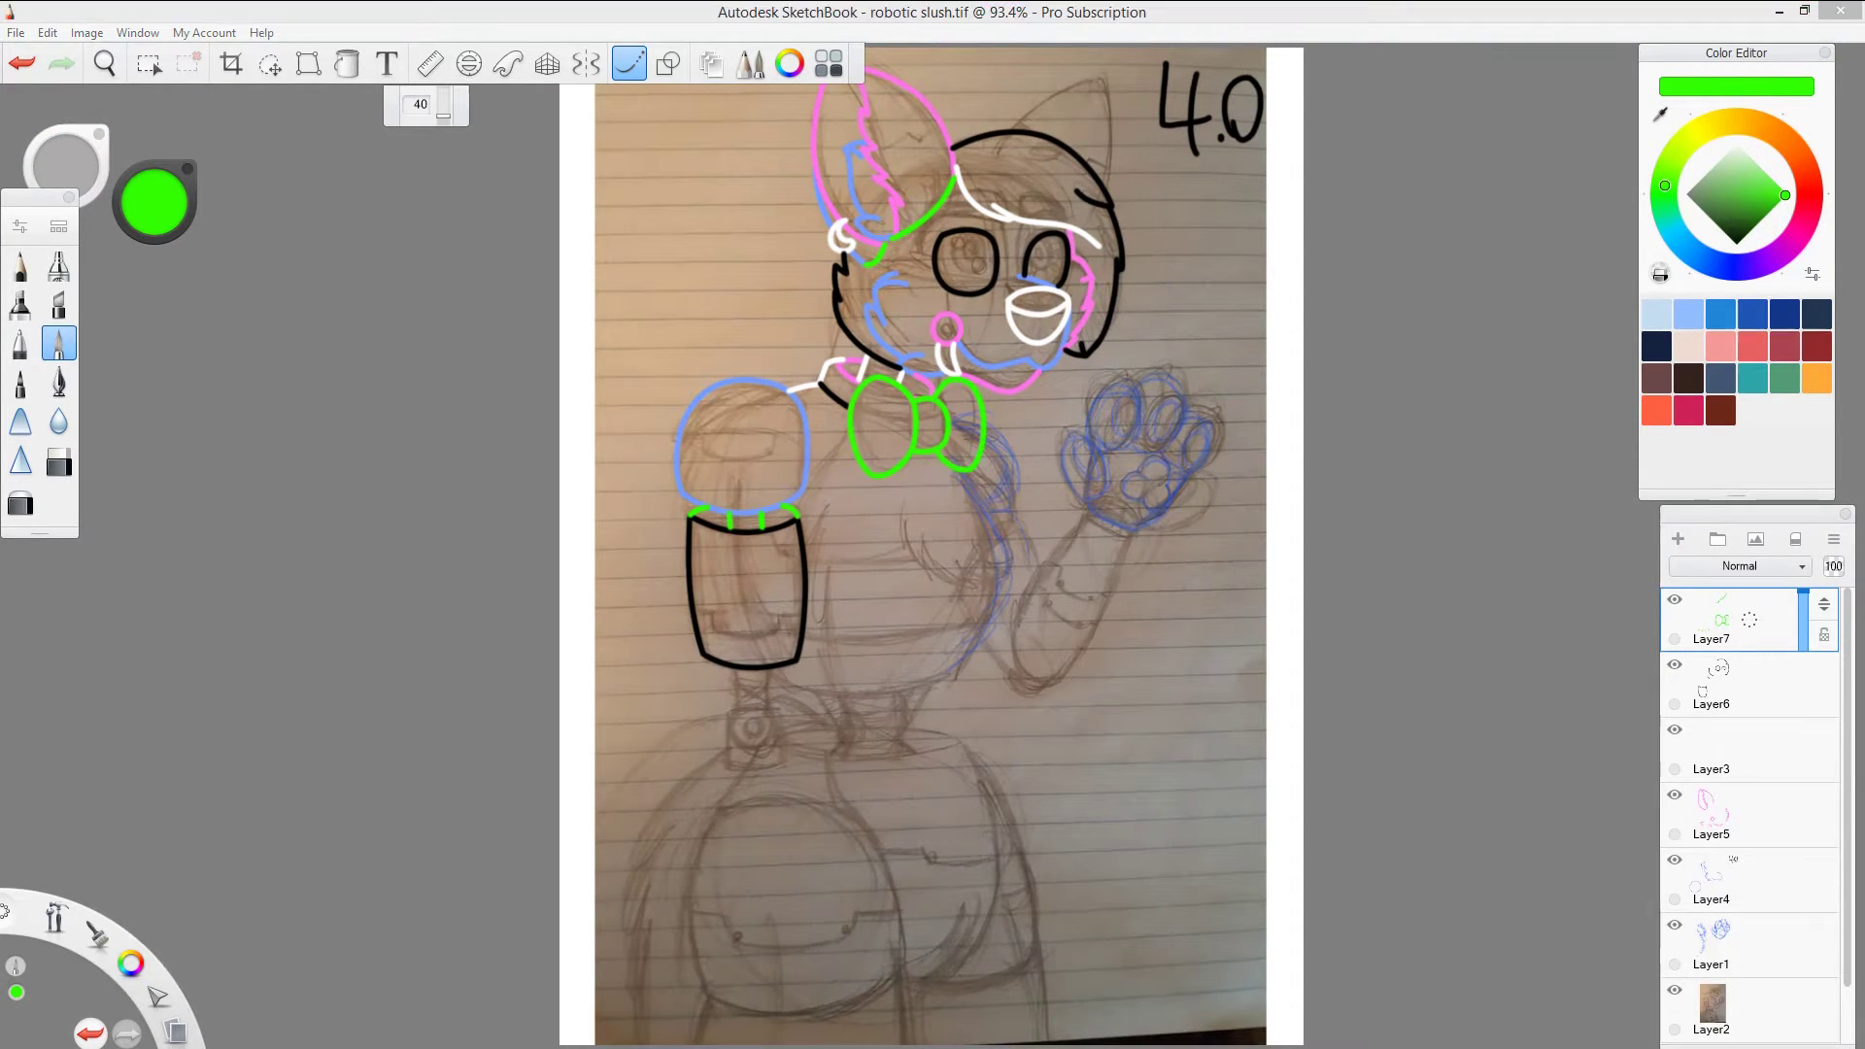
# Step: Draw a green joint ring below the arm segment on Layer7, with two white connecting rods and a small white inner ring on Layer3
pyautogui.scroll(5, 791, 812)
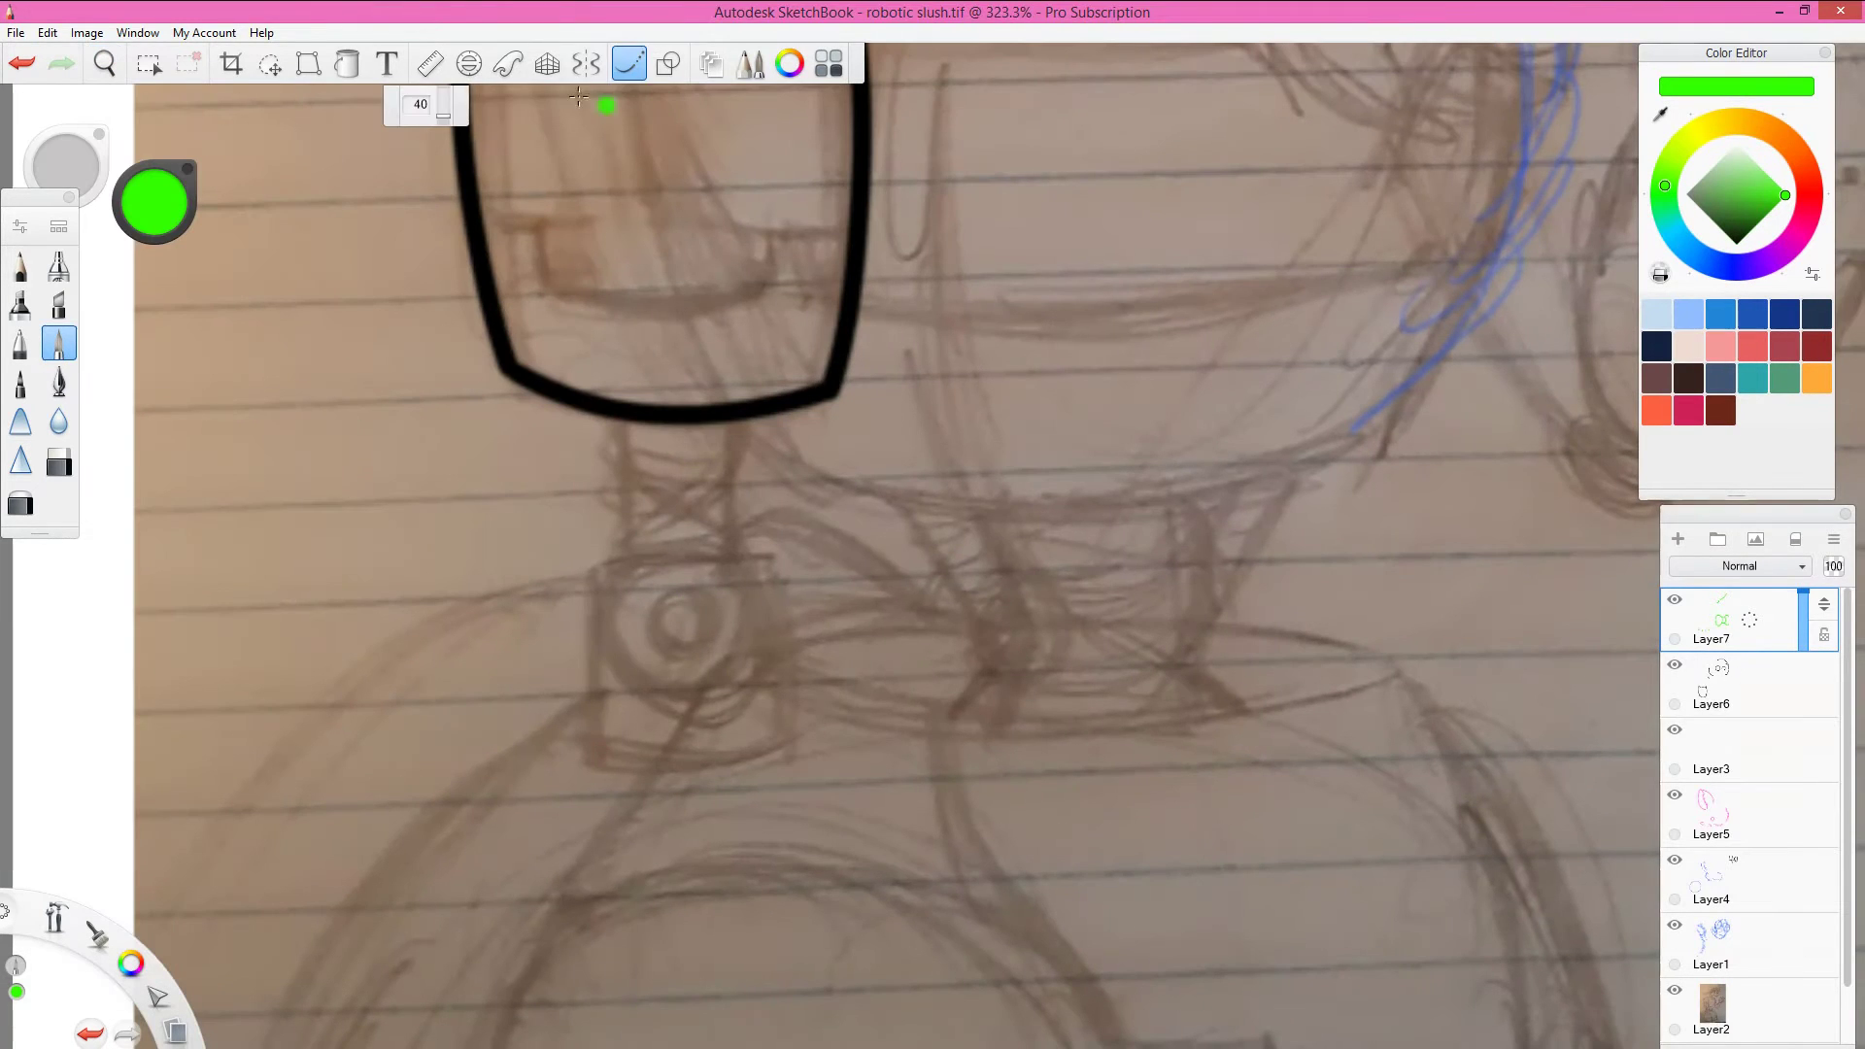
pyautogui.moveTo(680, 541); pyautogui.dragTo(685, 544)
pyautogui.click(1737, 144)
pyautogui.moveTo(731, 423); pyautogui.dragTo(736, 558)
pyautogui.moveTo(607, 418); pyautogui.dragTo(614, 583)
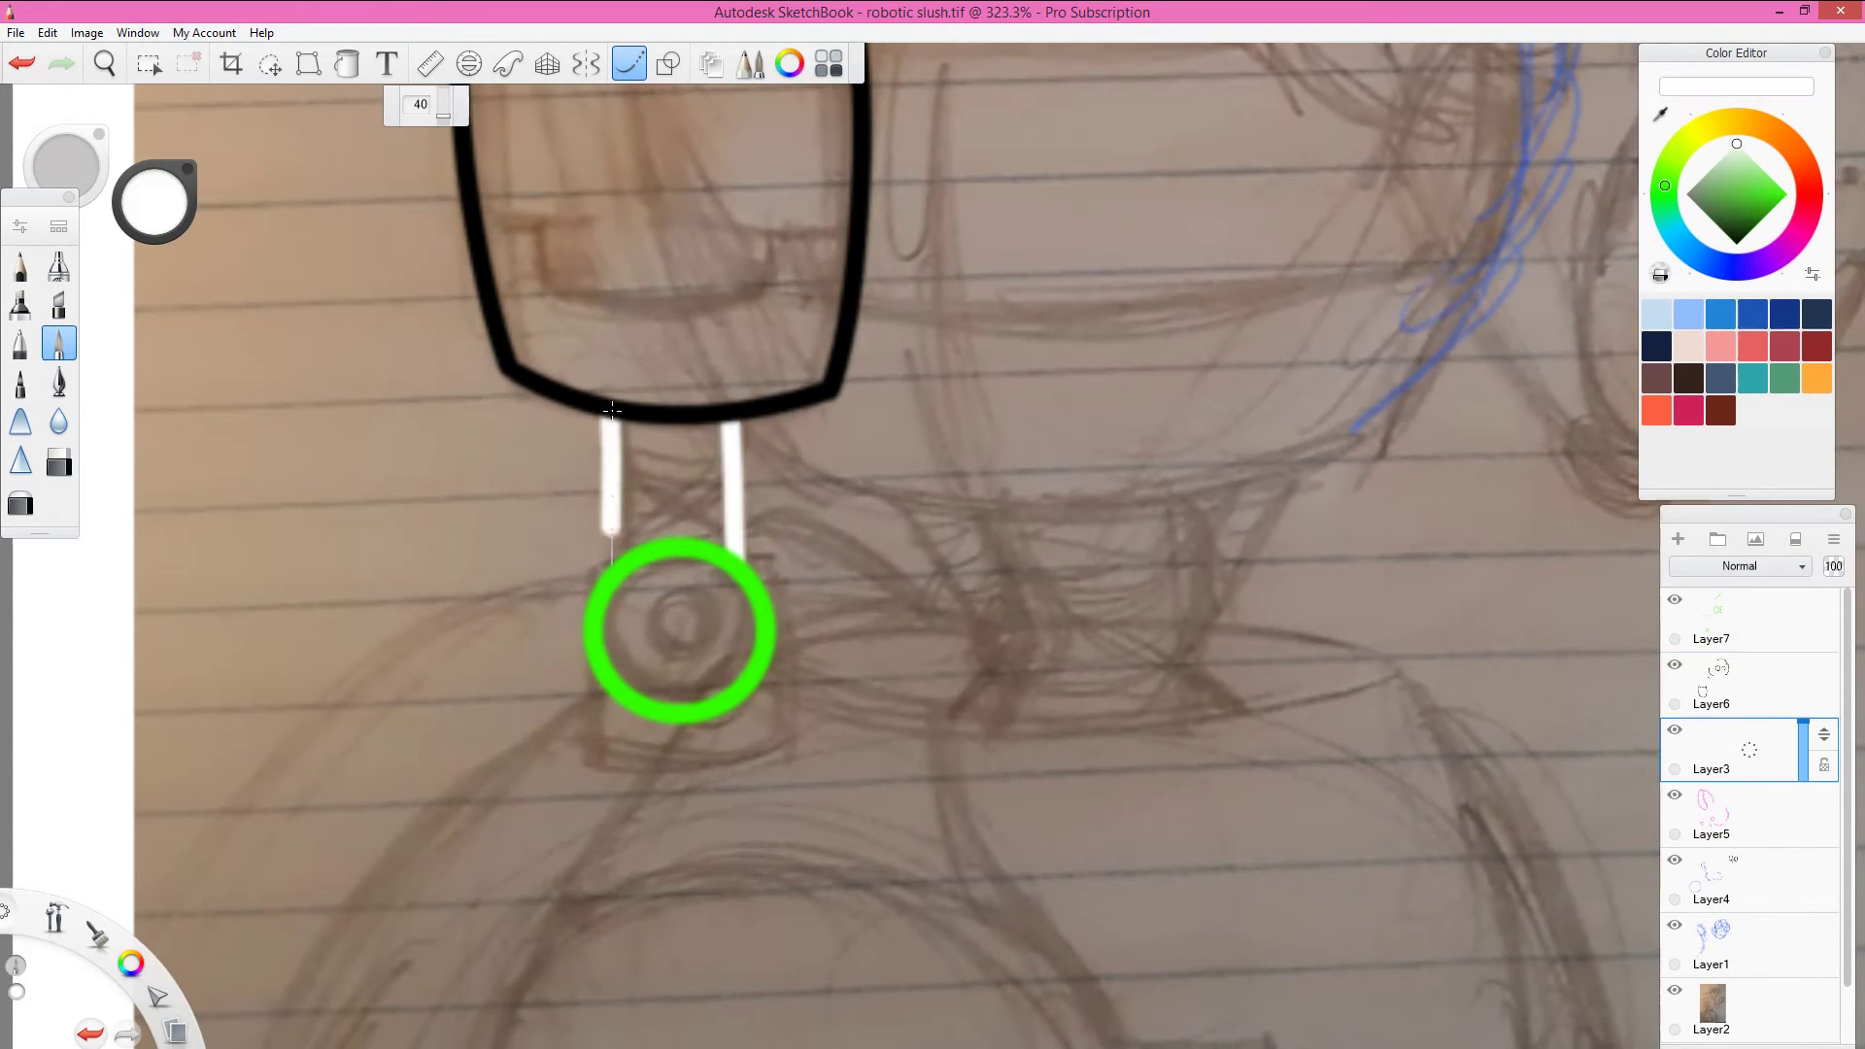
pyautogui.click(668, 63)
pyautogui.moveTo(608, 418)
pyautogui.mouseDown()
pyautogui.moveTo(614, 637)
pyautogui.moveTo(711, 657)
pyautogui.mouseUp()
pyautogui.click(446, 105)
pyautogui.hotkey('ctrl', 'z')
pyautogui.scroll(-5, 680, 631)
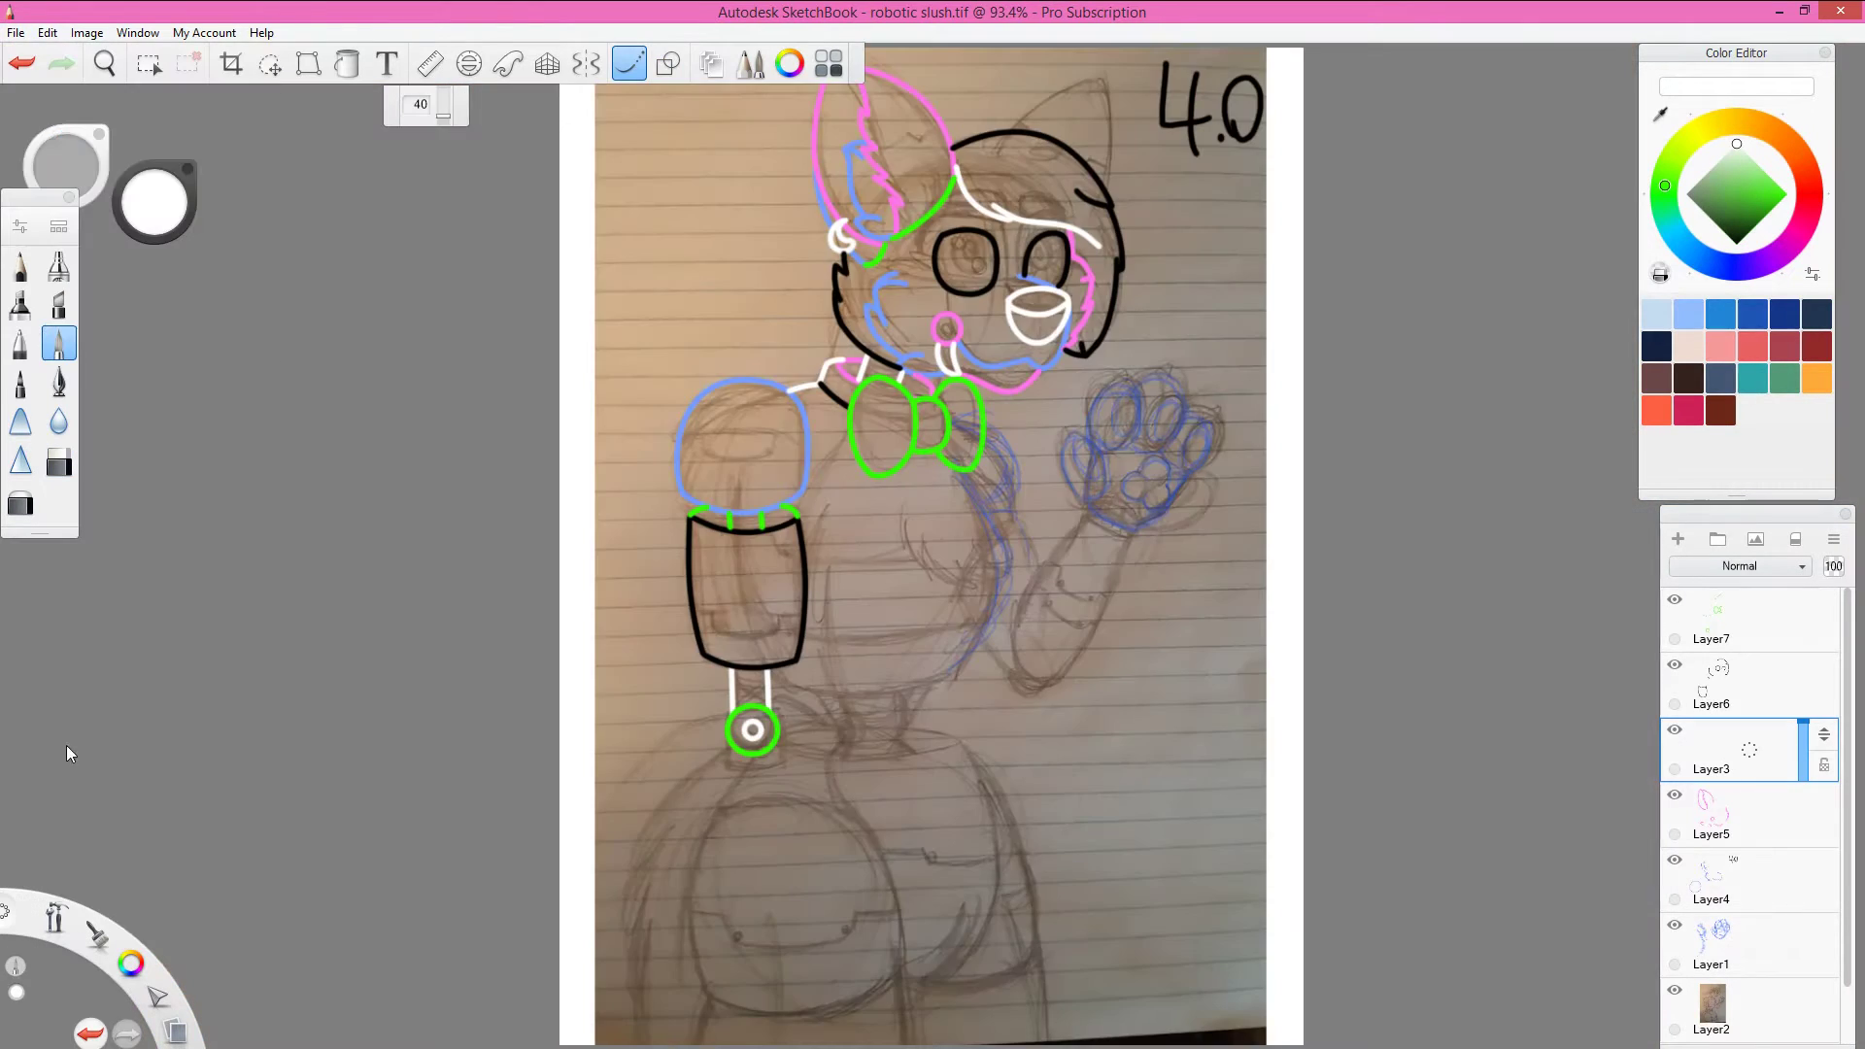
# Step: Trace the chest fur tufts and the torso's side below the bow tie in pink on Layer5
pyautogui.scroll(6, 680, 632)
pyautogui.click(1712, 816)
pyautogui.keyDown('alt'); pyautogui.click(533, 536); pyautogui.keyUp('alt')
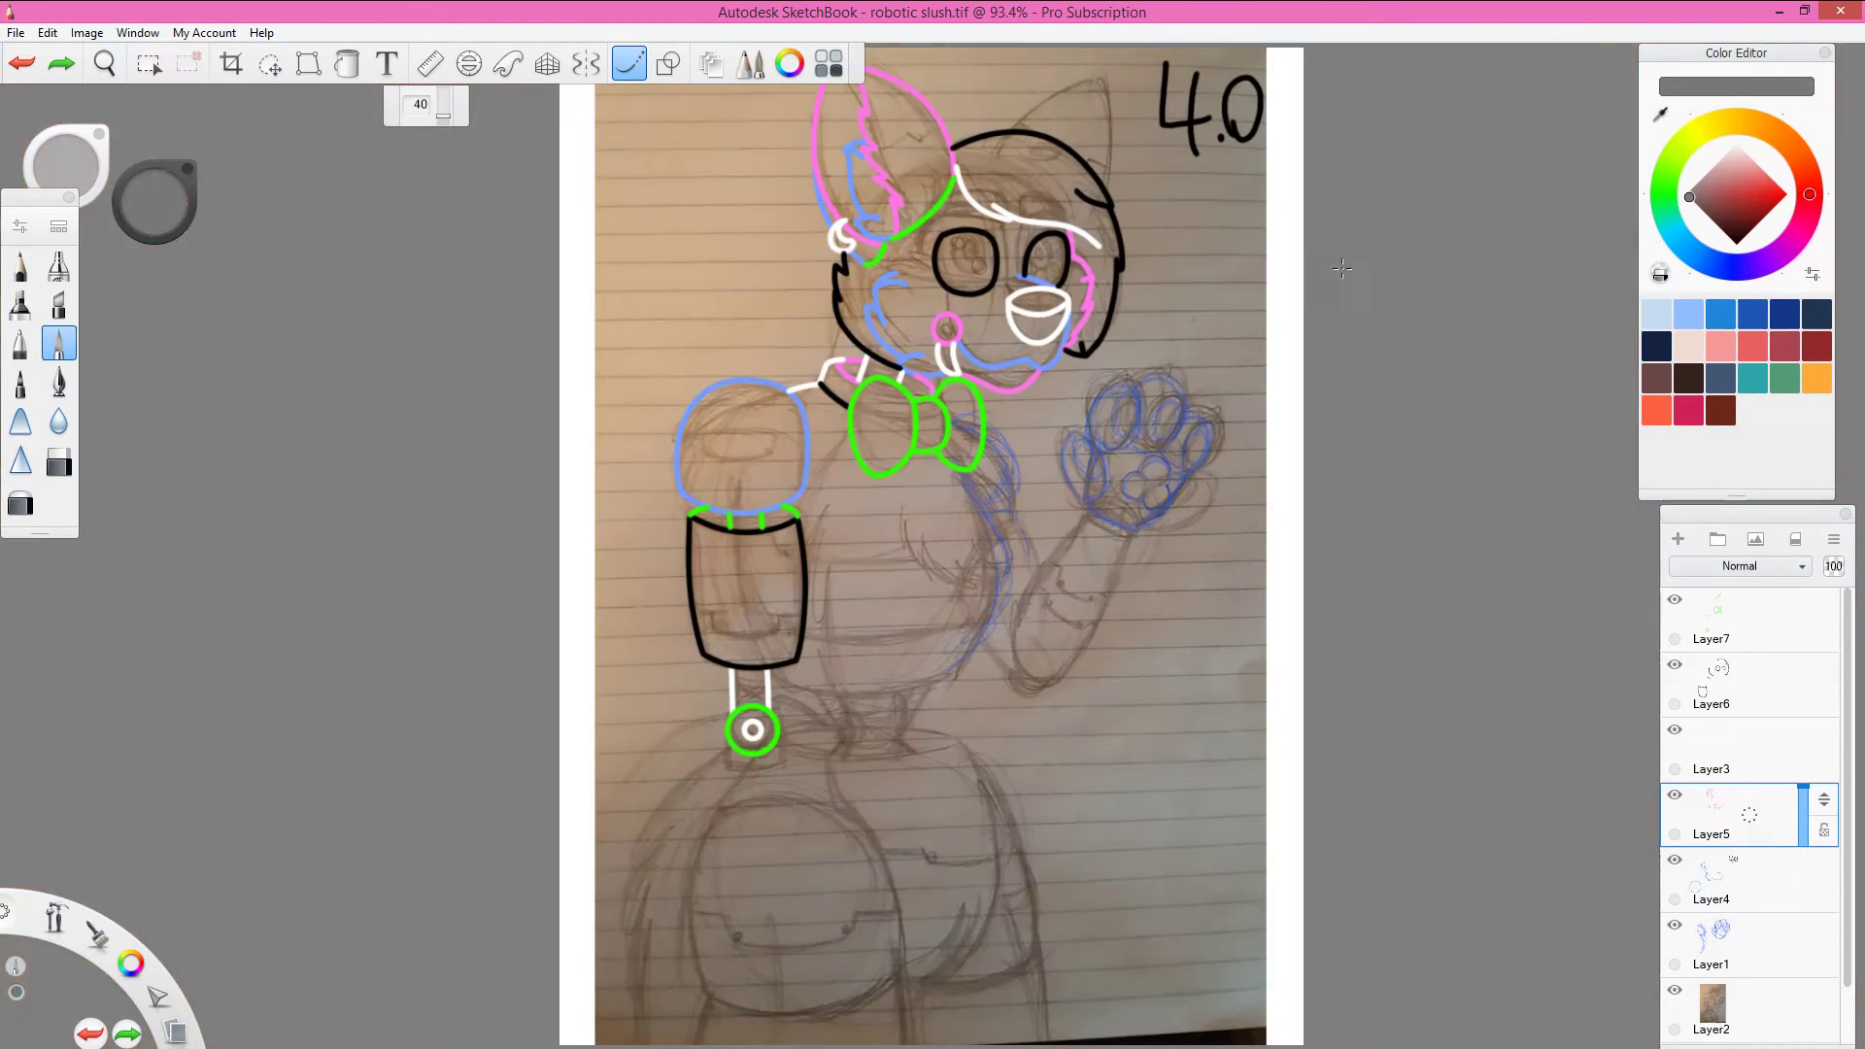
pyautogui.scroll(5, 972, 515)
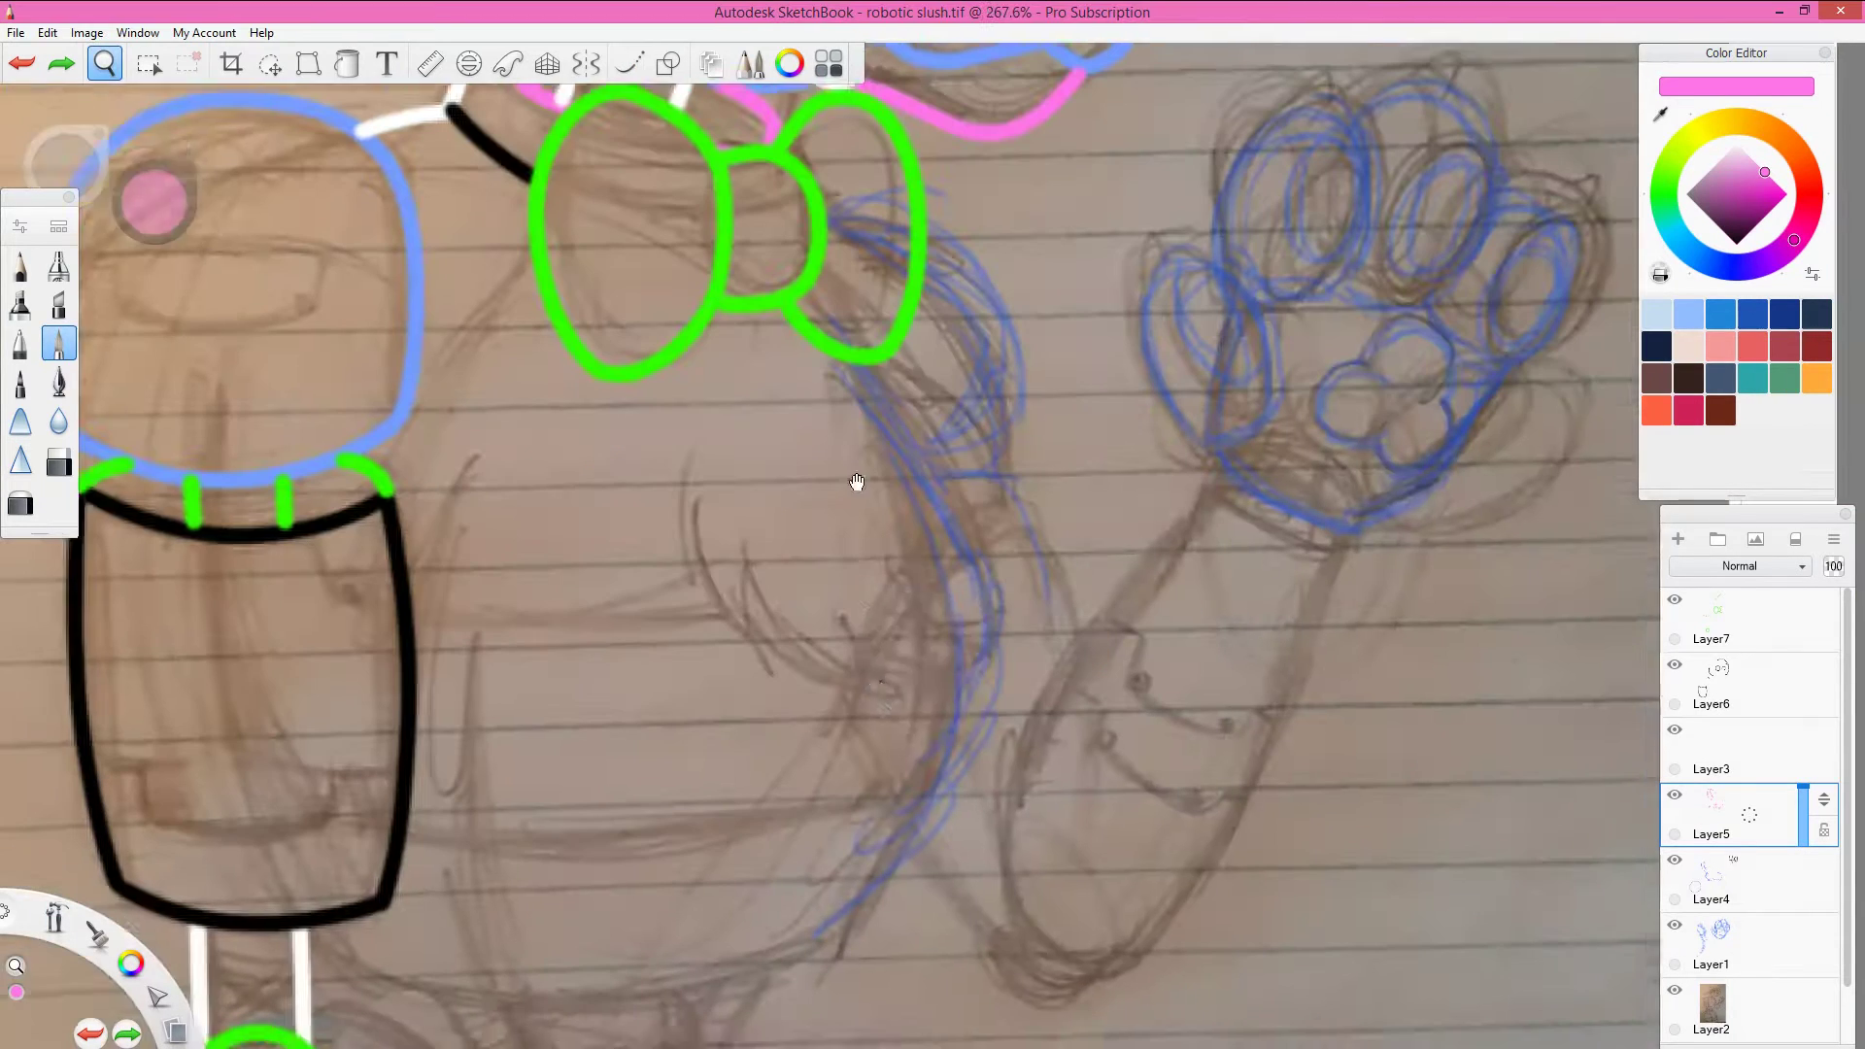
pyautogui.moveTo(870, 384)
pyautogui.mouseDown()
pyautogui.moveTo(938, 500)
pyautogui.moveTo(889, 685)
pyautogui.mouseUp()
pyautogui.moveTo(723, 432); pyautogui.dragTo(889, 704)
pyautogui.moveTo(1001, 622); pyautogui.dragTo(894, 821)
pyautogui.moveTo(966, 745); pyautogui.dragTo(889, 962)
pyautogui.moveTo(377, 1012); pyautogui.dragTo(217, 778)
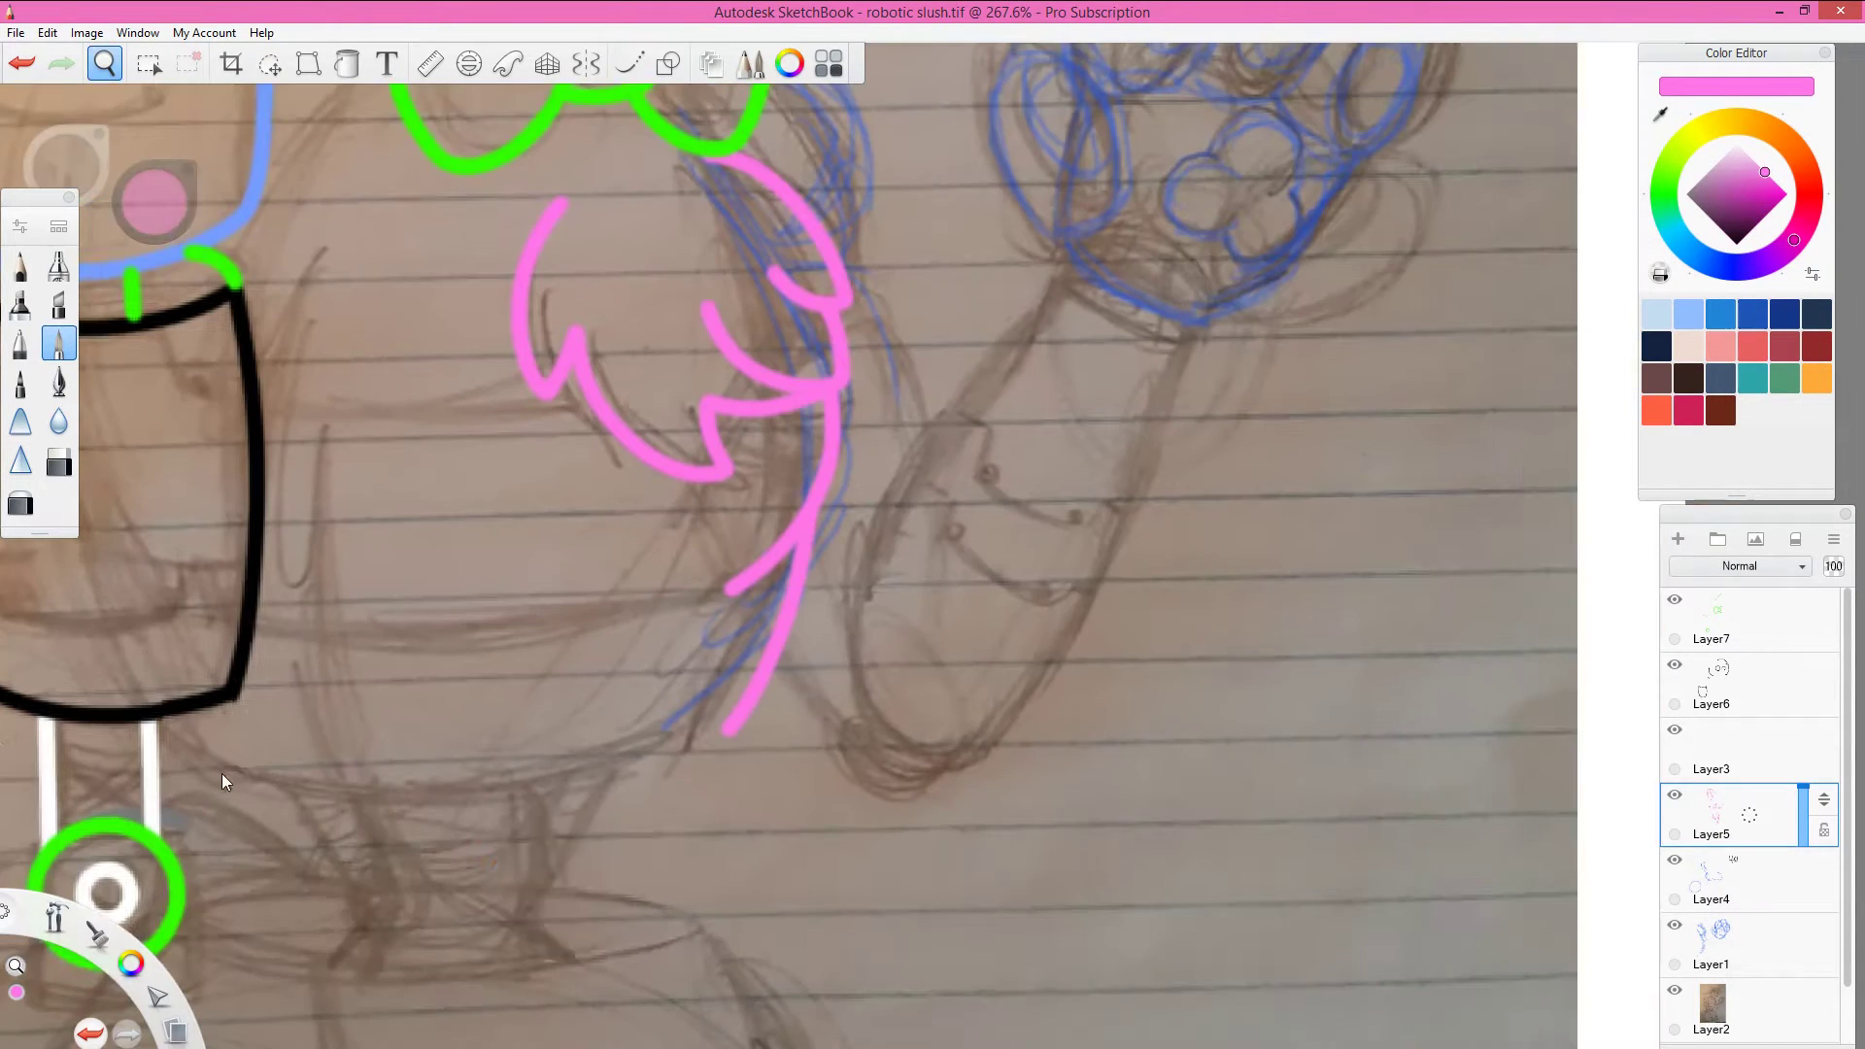
# Step: Draw the torso's curved lower edge in blue on Layer4, from the pink side line to the white arm rod
pyautogui.hotkey('ctrl', 'z')
pyautogui.moveTo(729, 727); pyautogui.dragTo(161, 753)
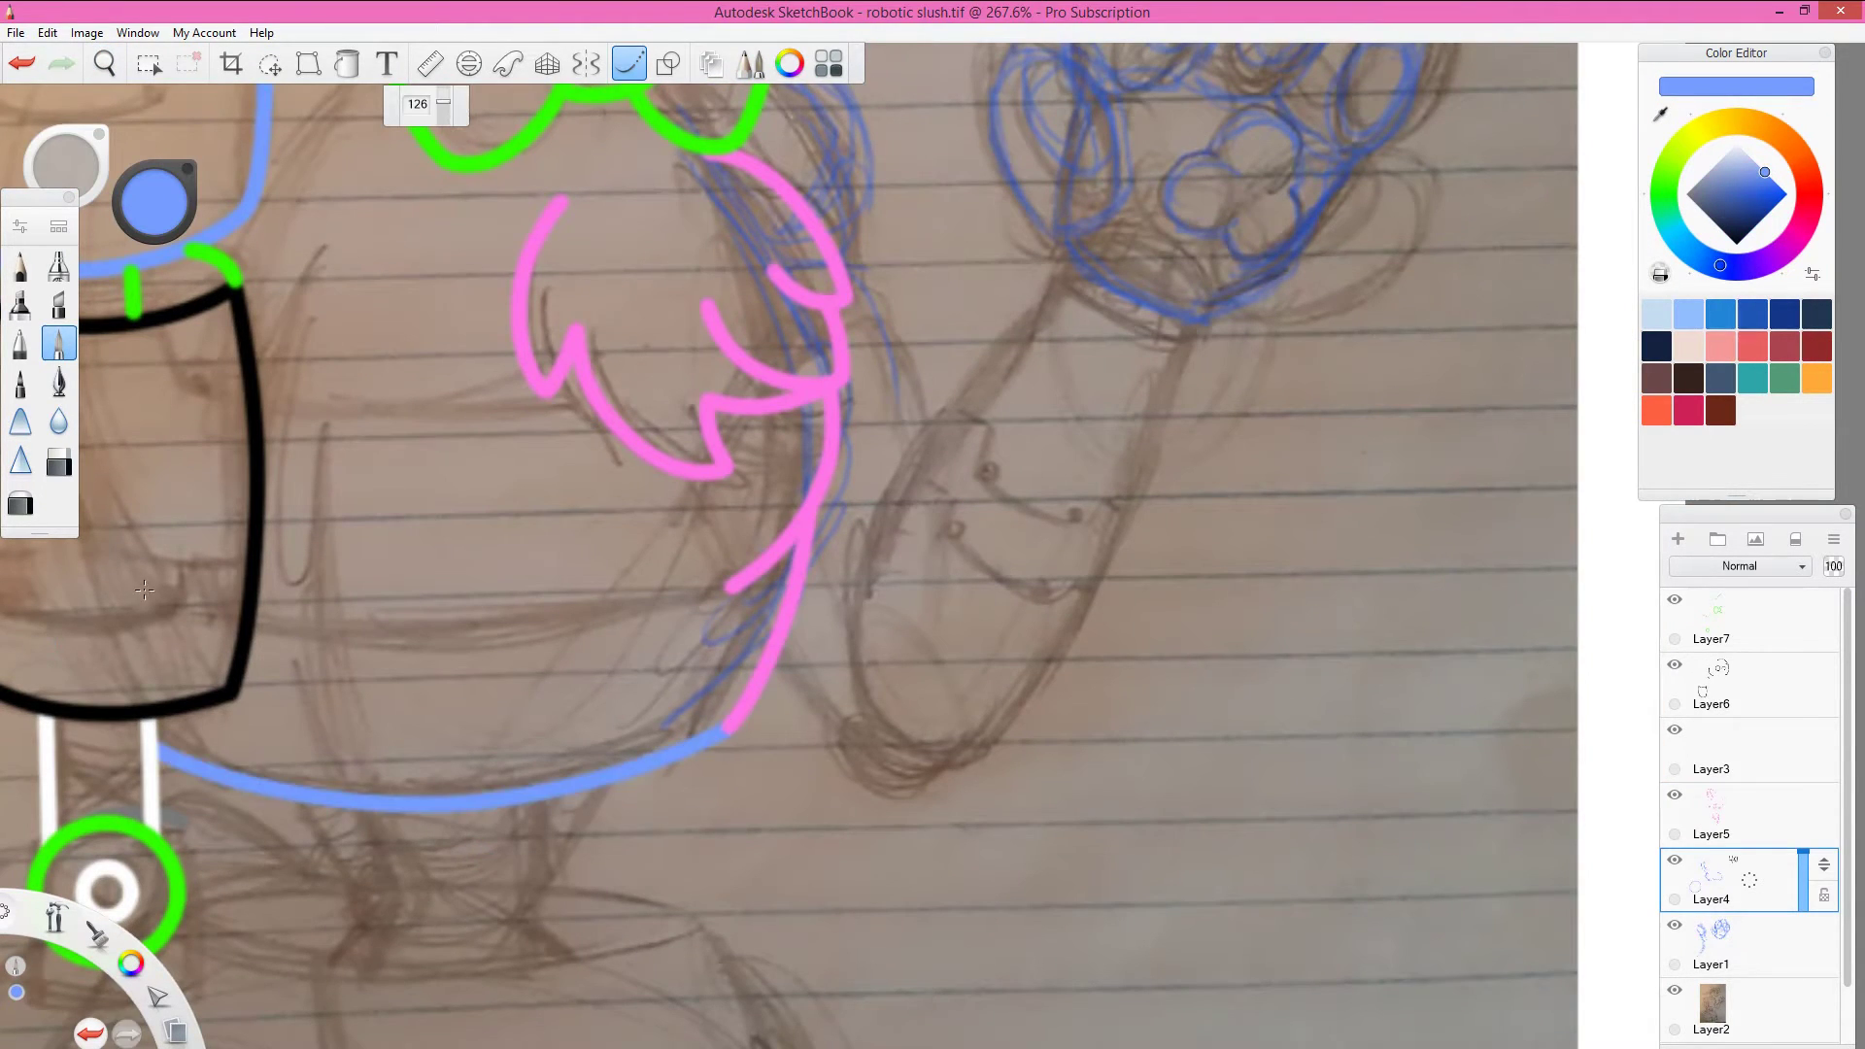
pyautogui.press('space')
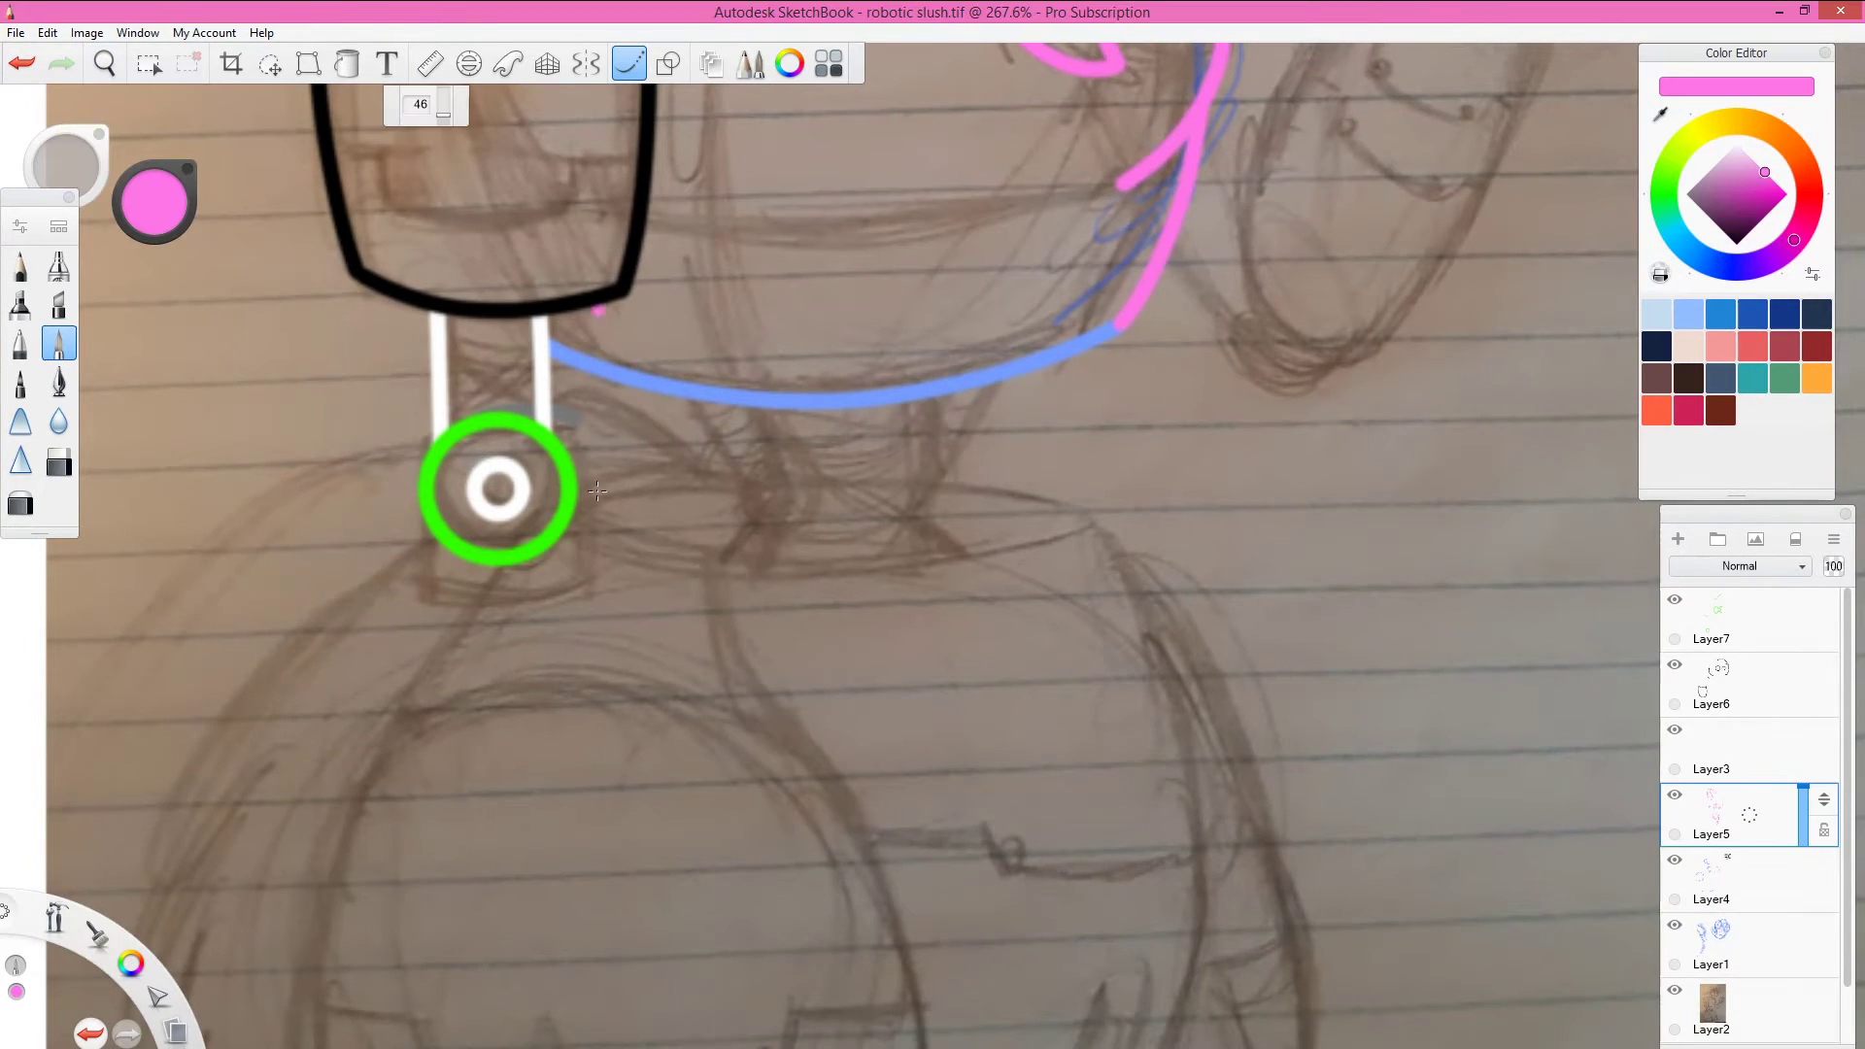
# Step: Trace the pointed waist ring beside the green joint in pink on Layer5, redrawing its misplaced curve
pyautogui.moveTo(573, 510); pyautogui.dragTo(1086, 517)
pyautogui.hotkey('ctrl', 'z')
pyautogui.moveTo(573, 510); pyautogui.dragTo(1103, 502)
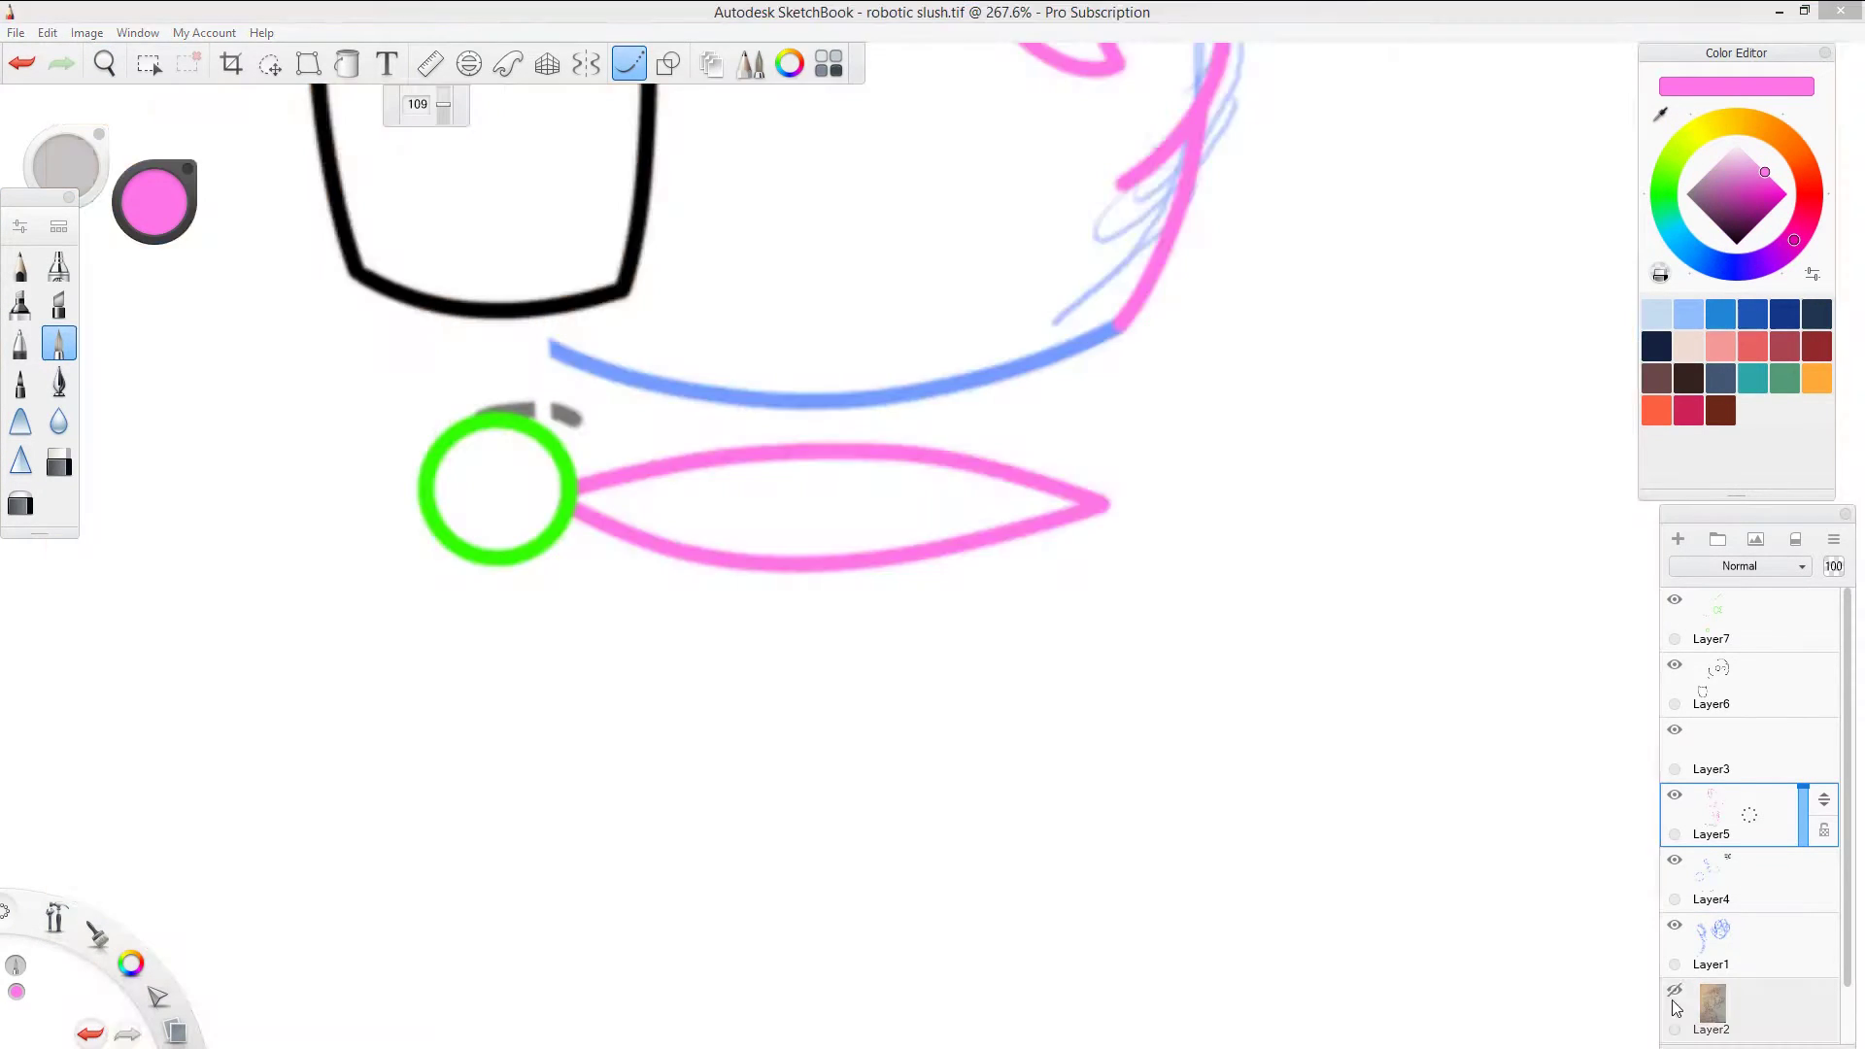
# Step: Draw a small upright white ellipse inside the pink waist ring on Layer3
pyautogui.click(1729, 749)
pyautogui.click(1737, 146)
pyautogui.click(668, 63)
pyautogui.moveTo(776, 490); pyautogui.dragTo(817, 541)
# Step: Draw two black vertical waist struts below the torso on Layer6, leaving a gap where one passes the white ellipse
pyautogui.click(1740, 685)
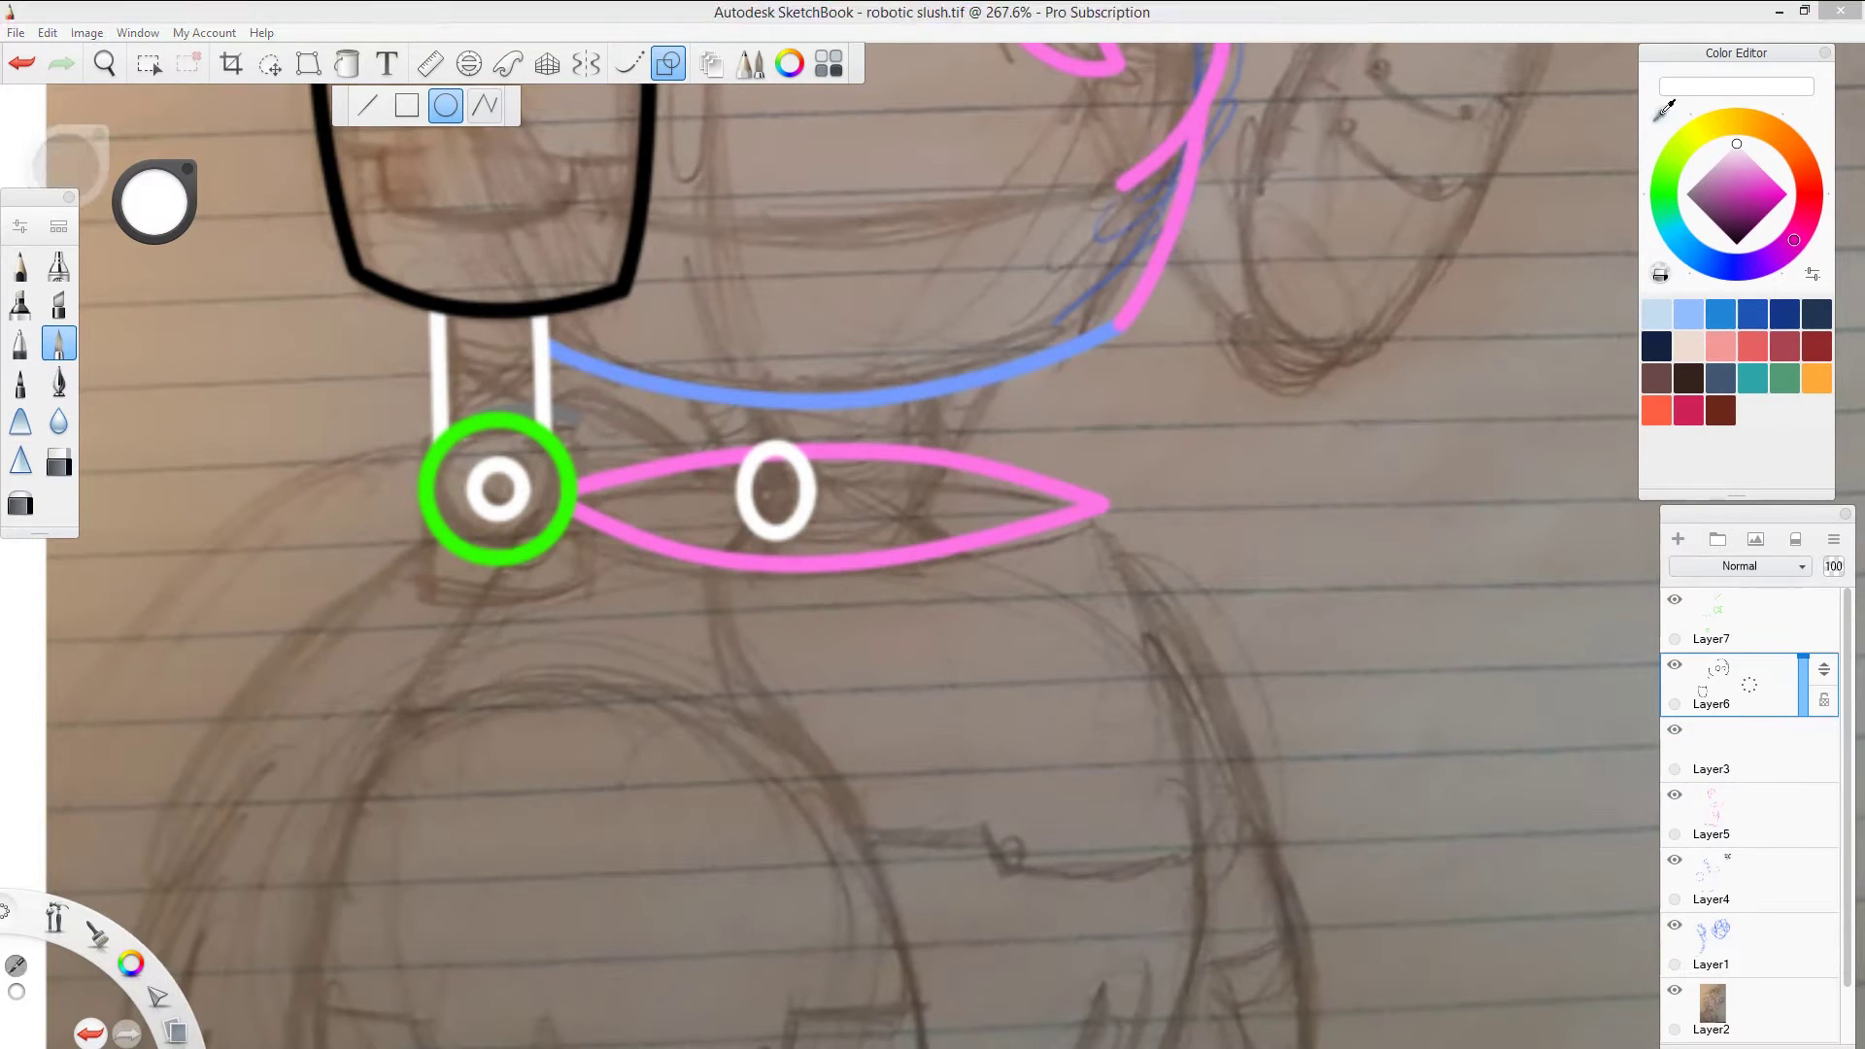
pyautogui.click(1738, 242)
pyautogui.click(629, 64)
pyautogui.moveTo(928, 389); pyautogui.dragTo(932, 549)
pyautogui.moveTo(772, 399)
pyautogui.mouseDown()
pyautogui.moveTo(773, 559)
pyautogui.moveTo(731, 470)
pyautogui.moveTo(636, 381)
pyautogui.mouseUp()
# Step: Draw green diagonal waist struts from the torso's lower edge to the black struts on Layer7, redrawing the pair by the white ellipse
pyautogui.click(1740, 622)
pyautogui.keyDown('alt'); pyautogui.click(496, 554); pyautogui.keyUp('alt')
pyautogui.click(816, 573)
pyautogui.moveTo(748, 401); pyautogui.dragTo(789, 456)
pyautogui.click(727, 365)
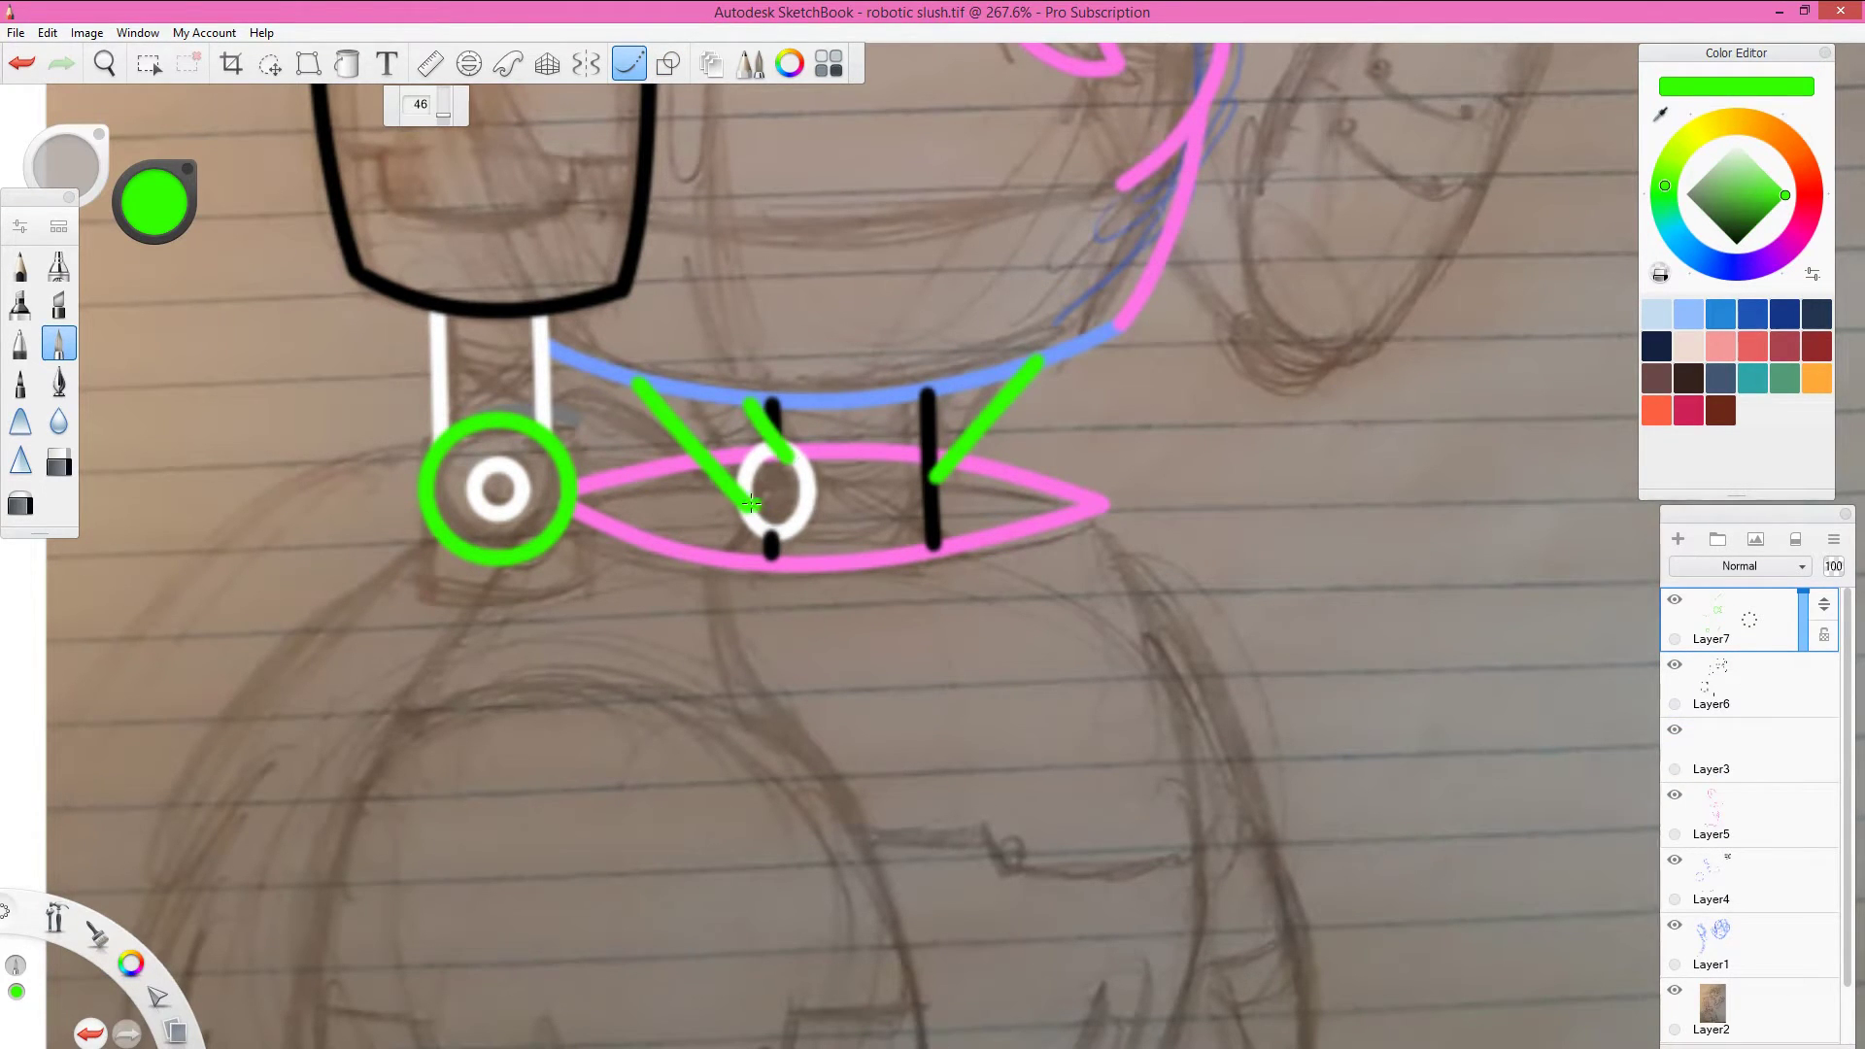
pyautogui.hotkey('ctrl', 'z')
pyautogui.hotkey('ctrl', 'z')
pyautogui.moveTo(729, 398); pyautogui.dragTo(782, 449)
pyautogui.moveTo(709, 483); pyautogui.dragTo(766, 532)
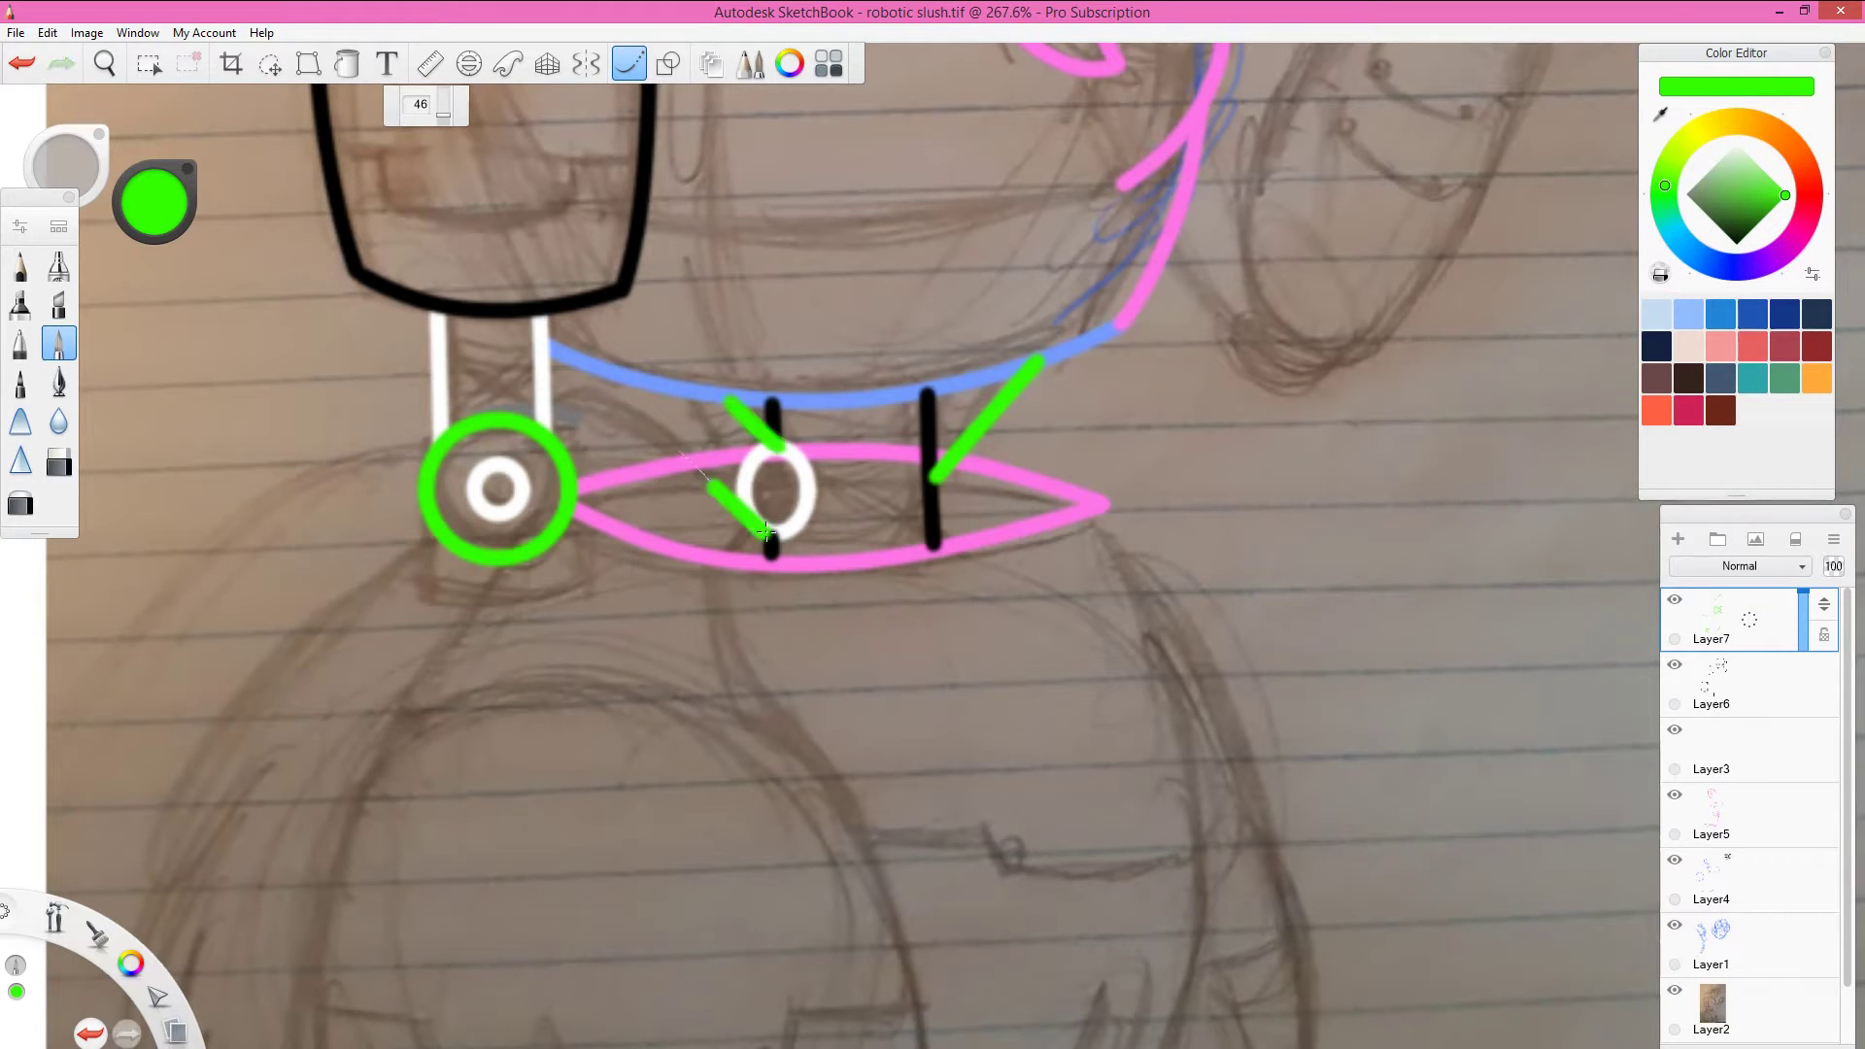
pyautogui.moveTo(588, 365); pyautogui.dragTo(715, 485)
# Step: Trace the rounded front thigh plate as a closed white outline on Layer3
pyautogui.click(1729, 750)
pyautogui.click(1738, 146)
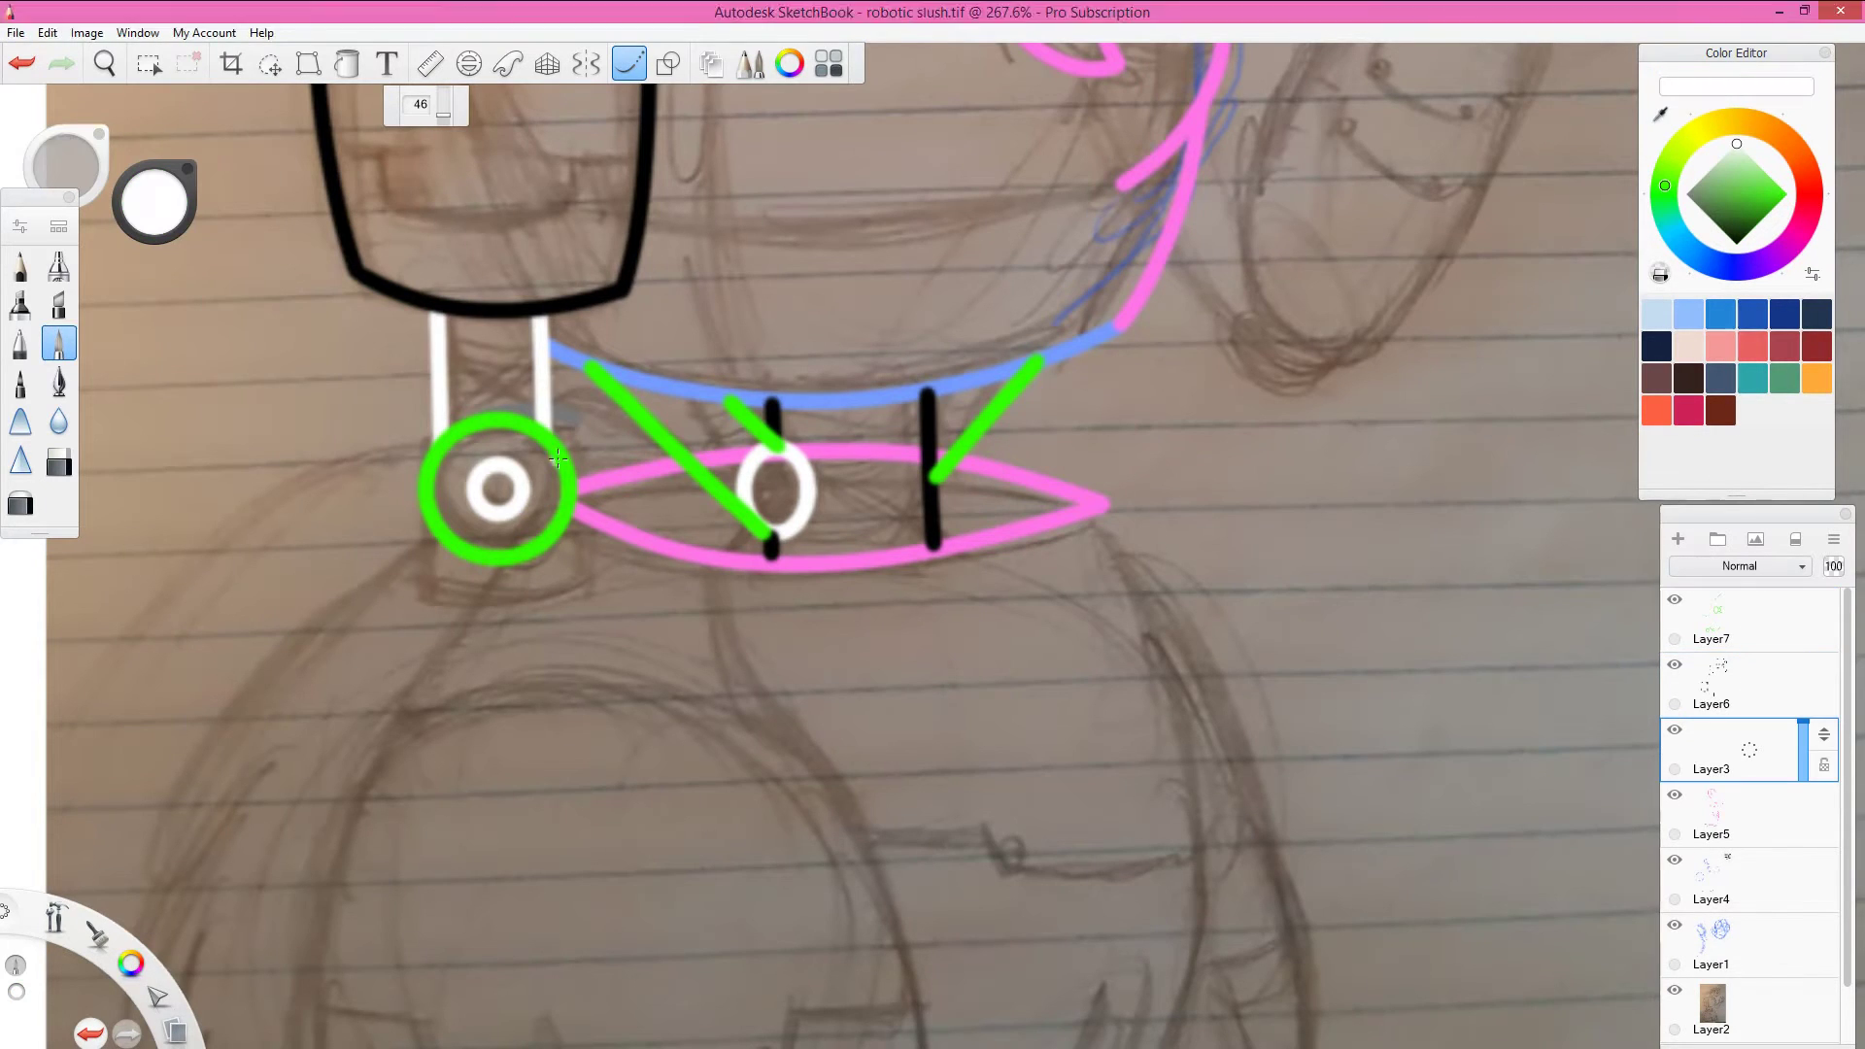
pyautogui.moveTo(63, 928); pyautogui.dragTo(447, 117)
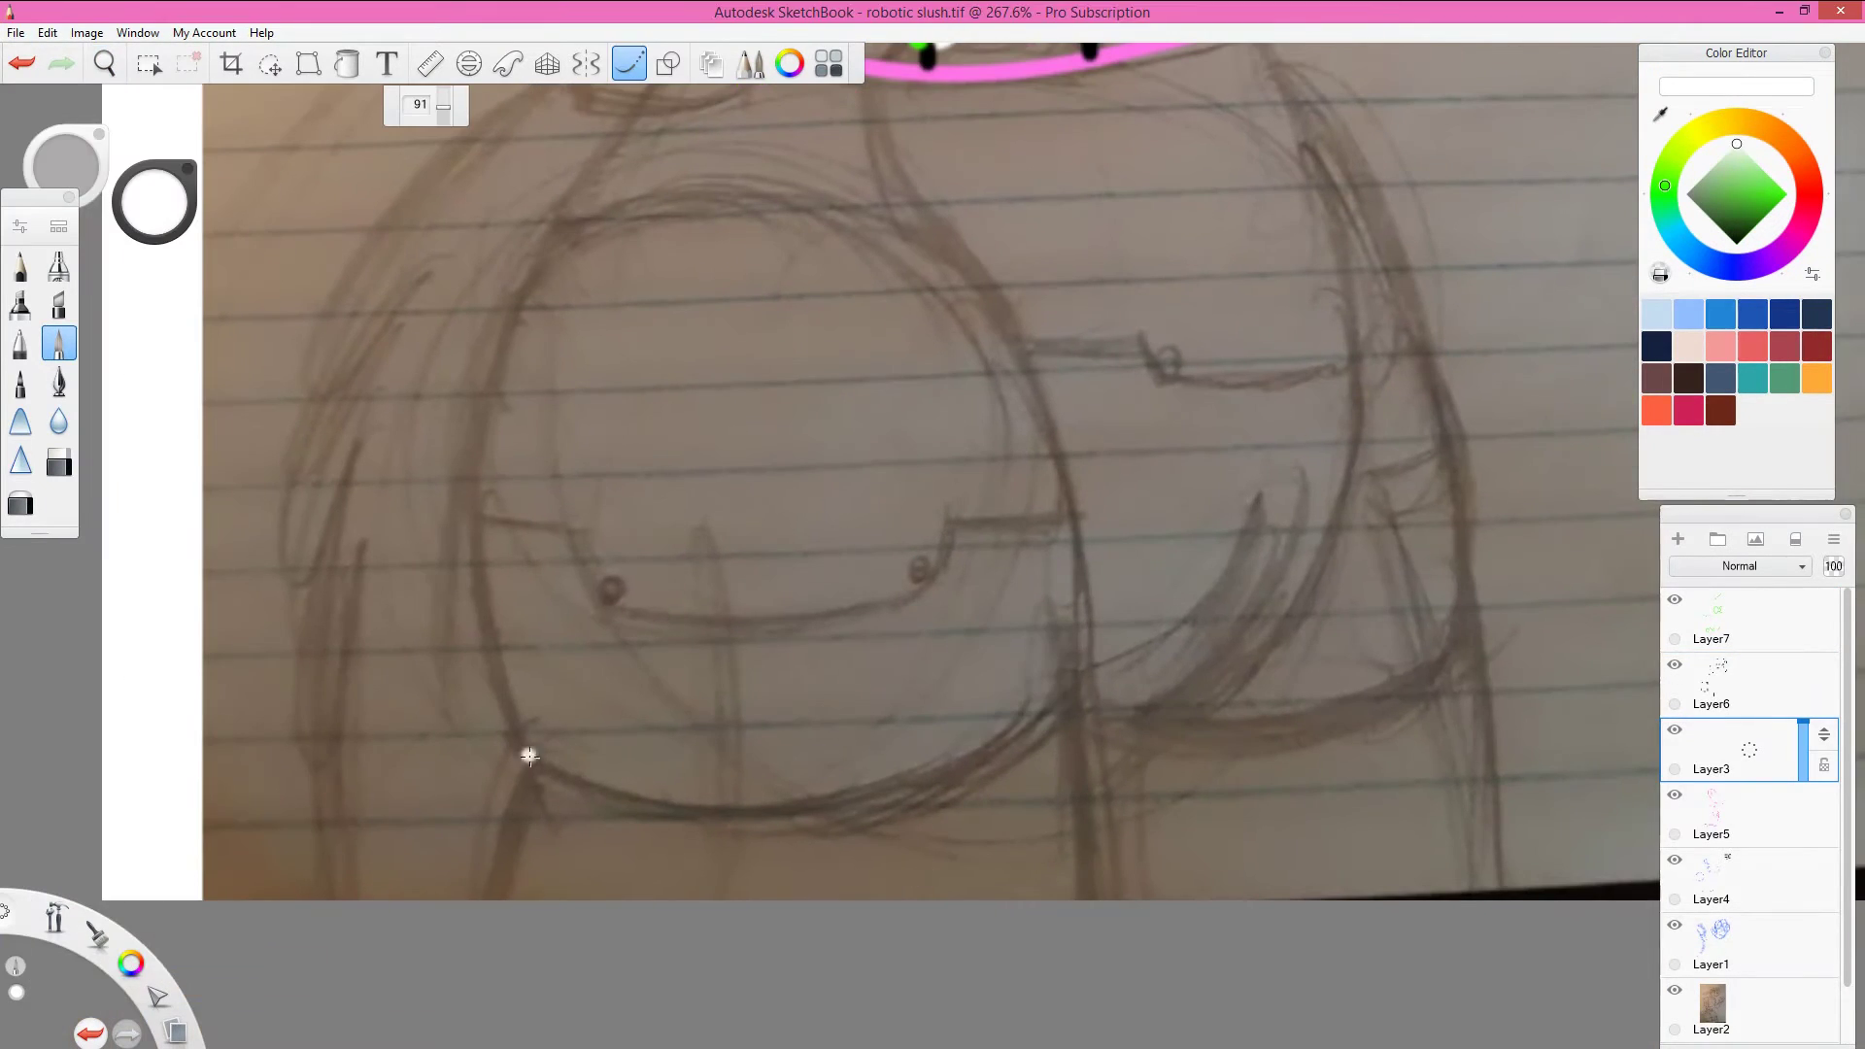
# Step: Draw two pink leg lines on Layer5 from the thigh plate's lower corners down to the photo's edge
pyautogui.moveTo(515, 750)
pyautogui.mouseDown()
pyautogui.moveTo(658, 200)
pyautogui.moveTo(1074, 680)
pyautogui.moveTo(520, 753)
pyautogui.moveTo(481, 899)
pyautogui.mouseUp()
pyautogui.click(1729, 815)
pyautogui.click(1766, 172)
pyautogui.moveTo(1069, 701); pyautogui.dragTo(1093, 899)
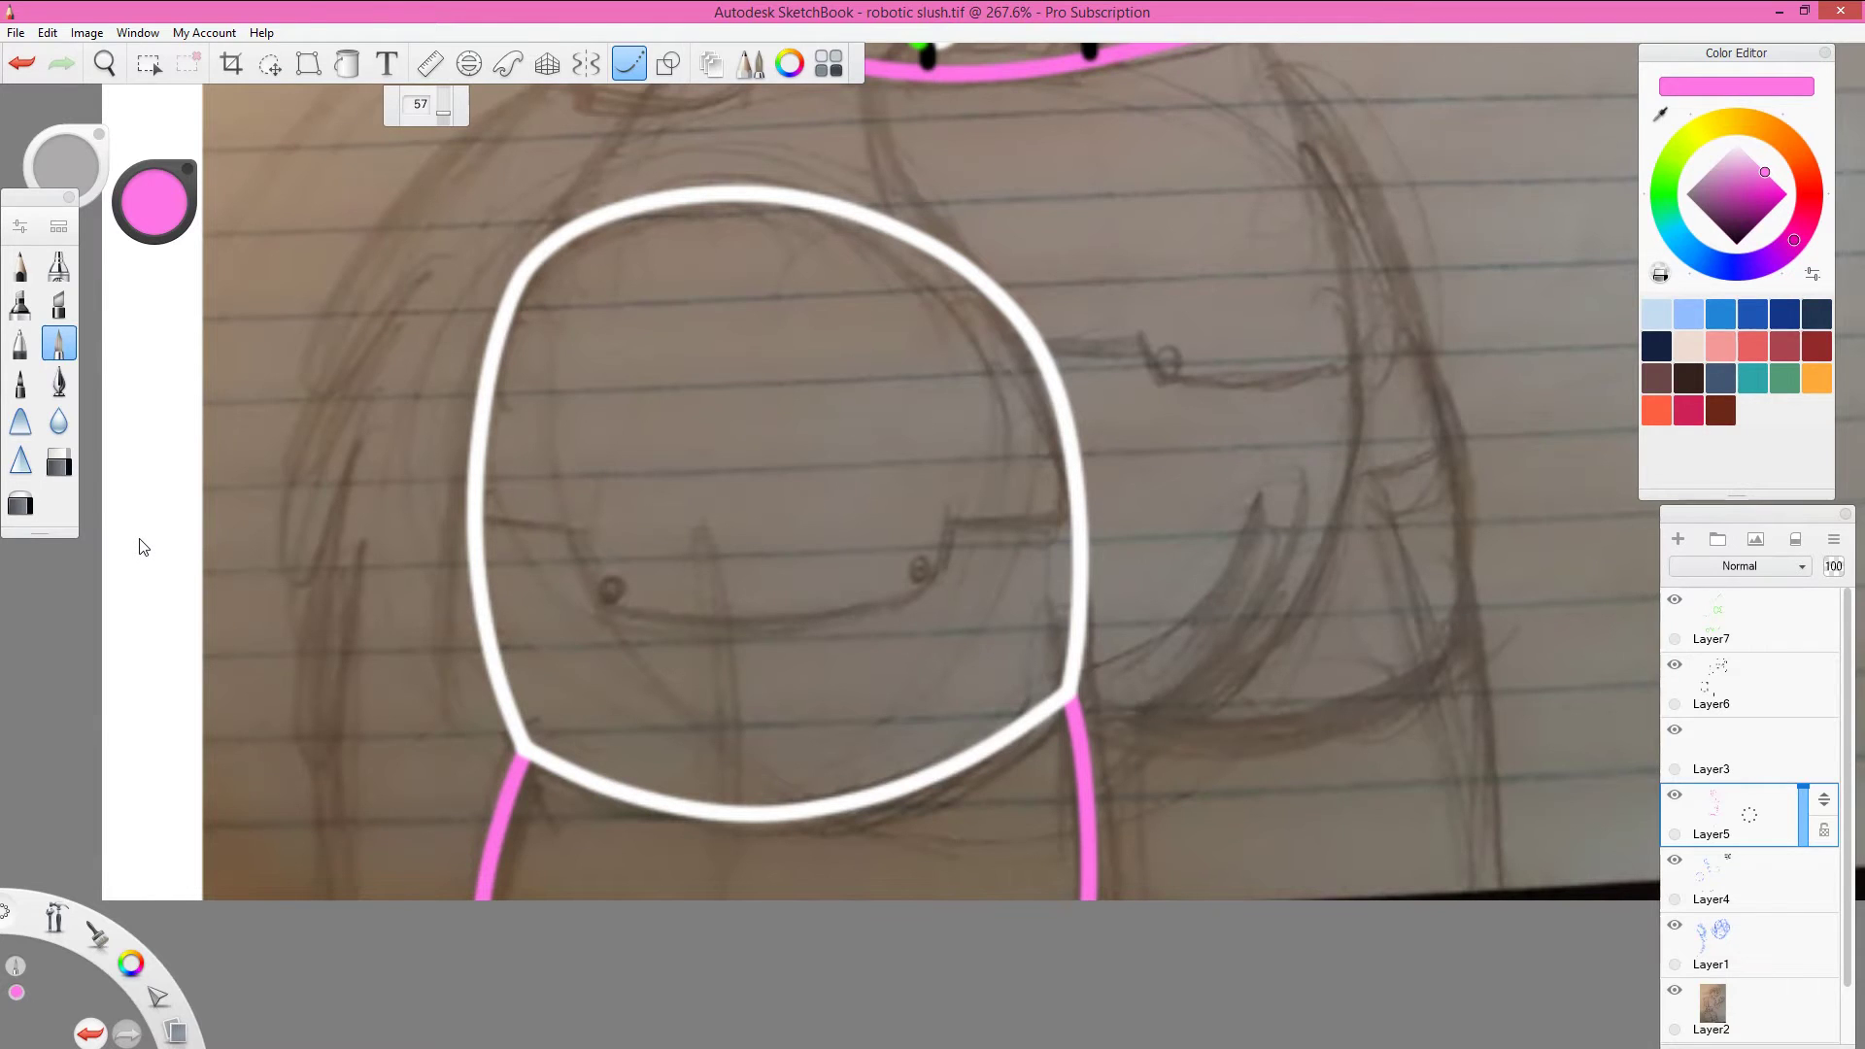
# Step: Draw the inner curve of the rear thigh in green on Layer7, from the waist ring's tip to the pink leg line
pyautogui.moveTo(143, 547); pyautogui.dragTo(26, 625)
pyautogui.click(1785, 195)
pyautogui.click(1729, 619)
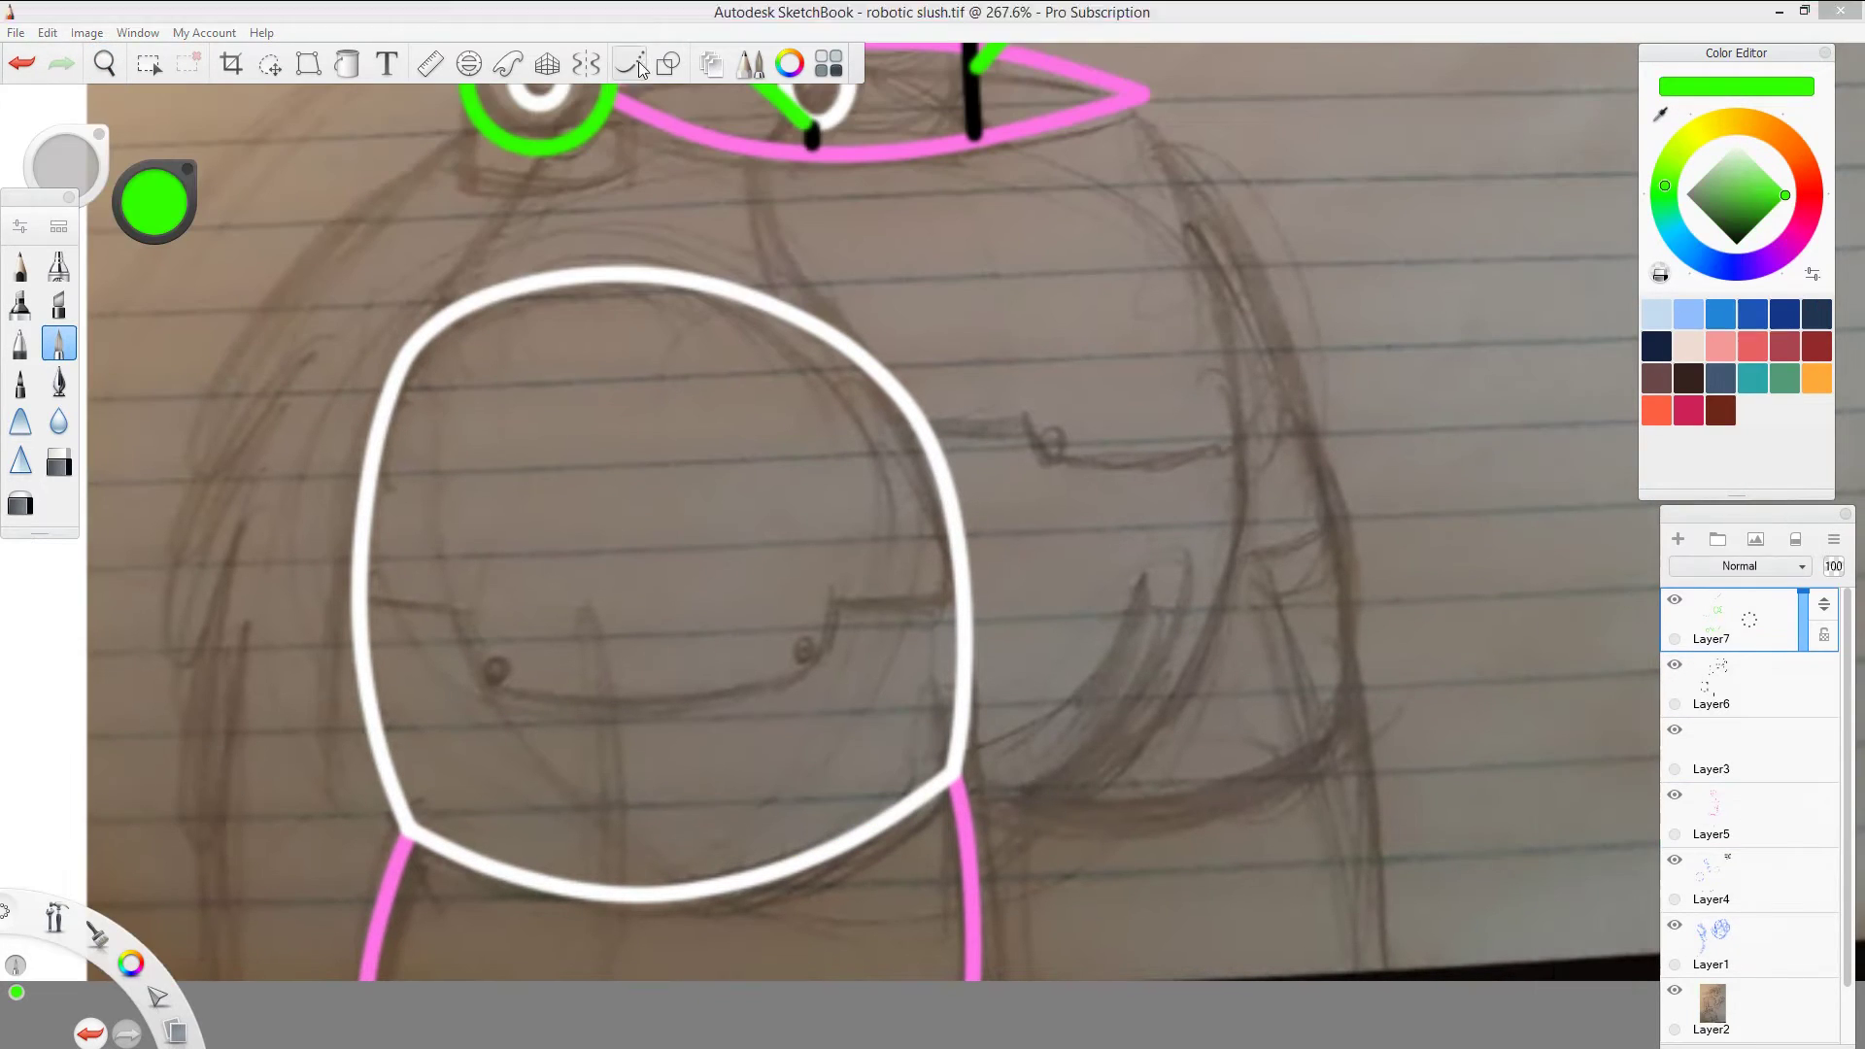
pyautogui.moveTo(1147, 93); pyautogui.dragTo(1010, 841)
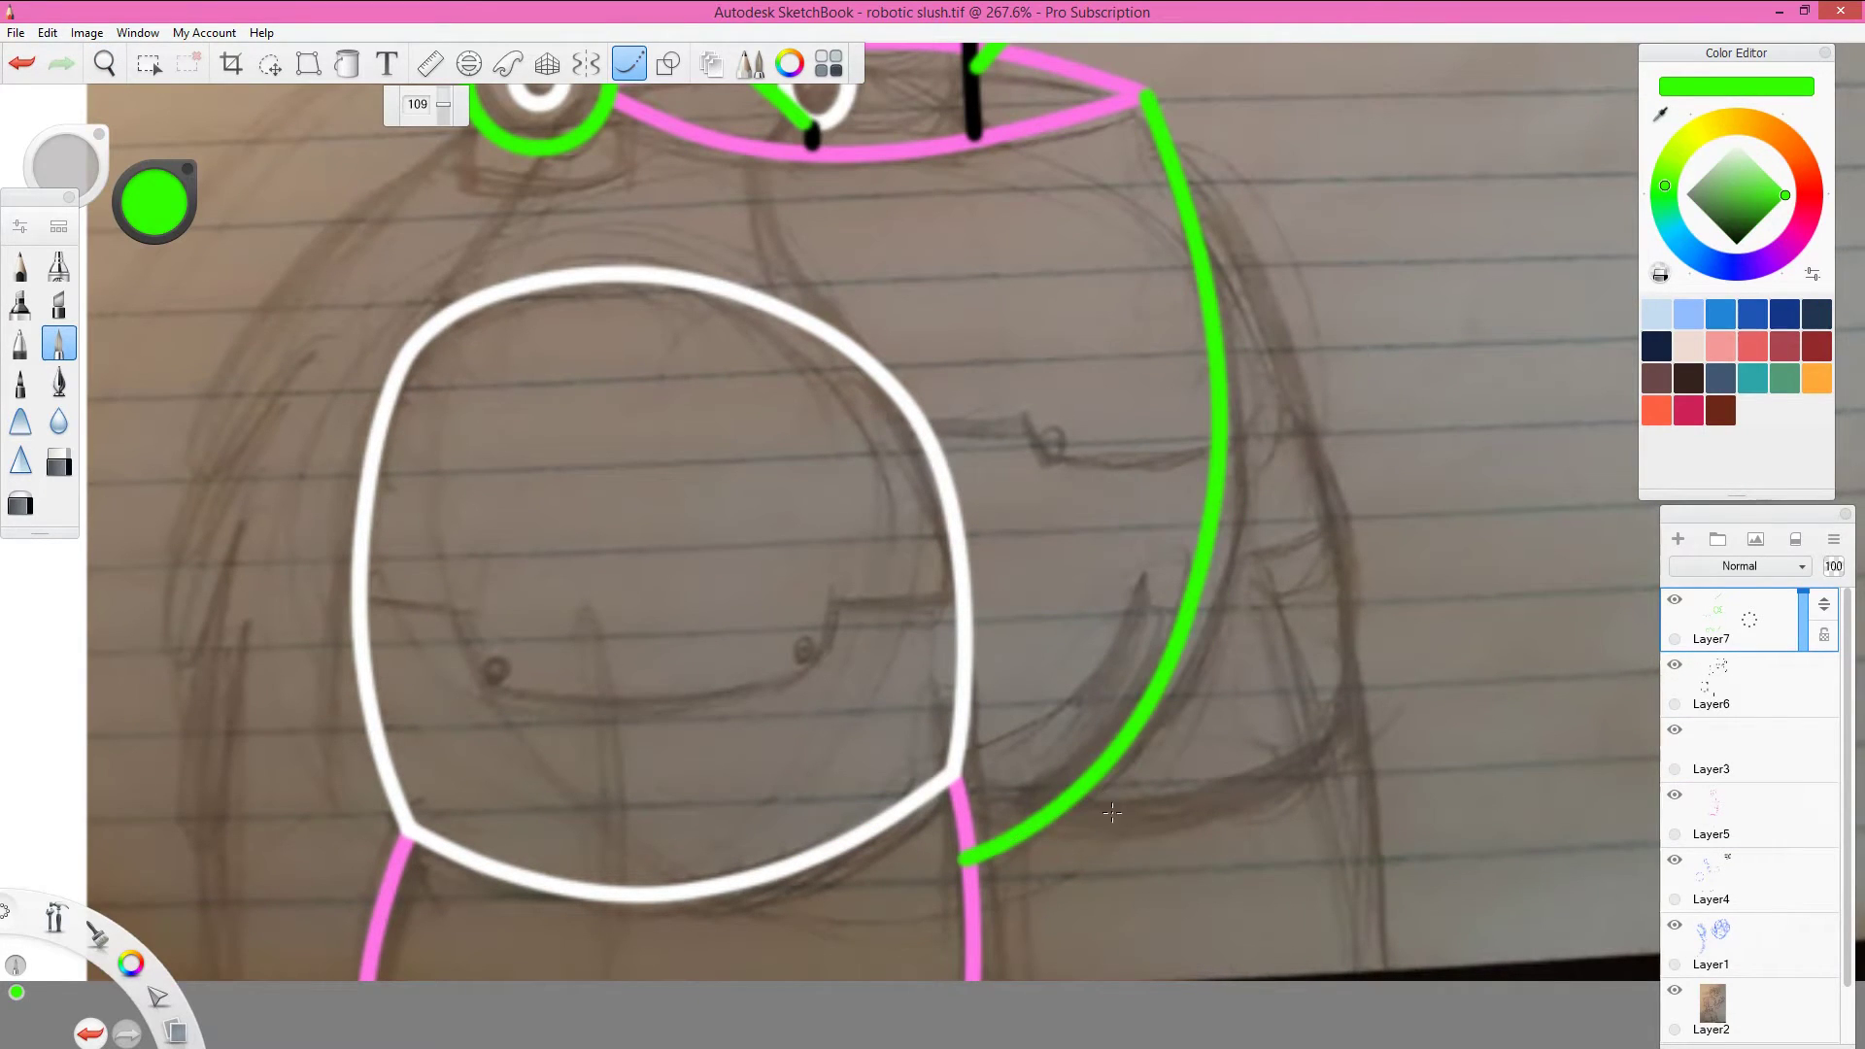
# Step: Draw black hip lines on Layer6, one from the green joint to the front thigh and one around the rear thigh's outer edge
pyautogui.click(1729, 685)
pyautogui.click(1737, 243)
pyautogui.moveTo(508, 146); pyautogui.dragTo(389, 385)
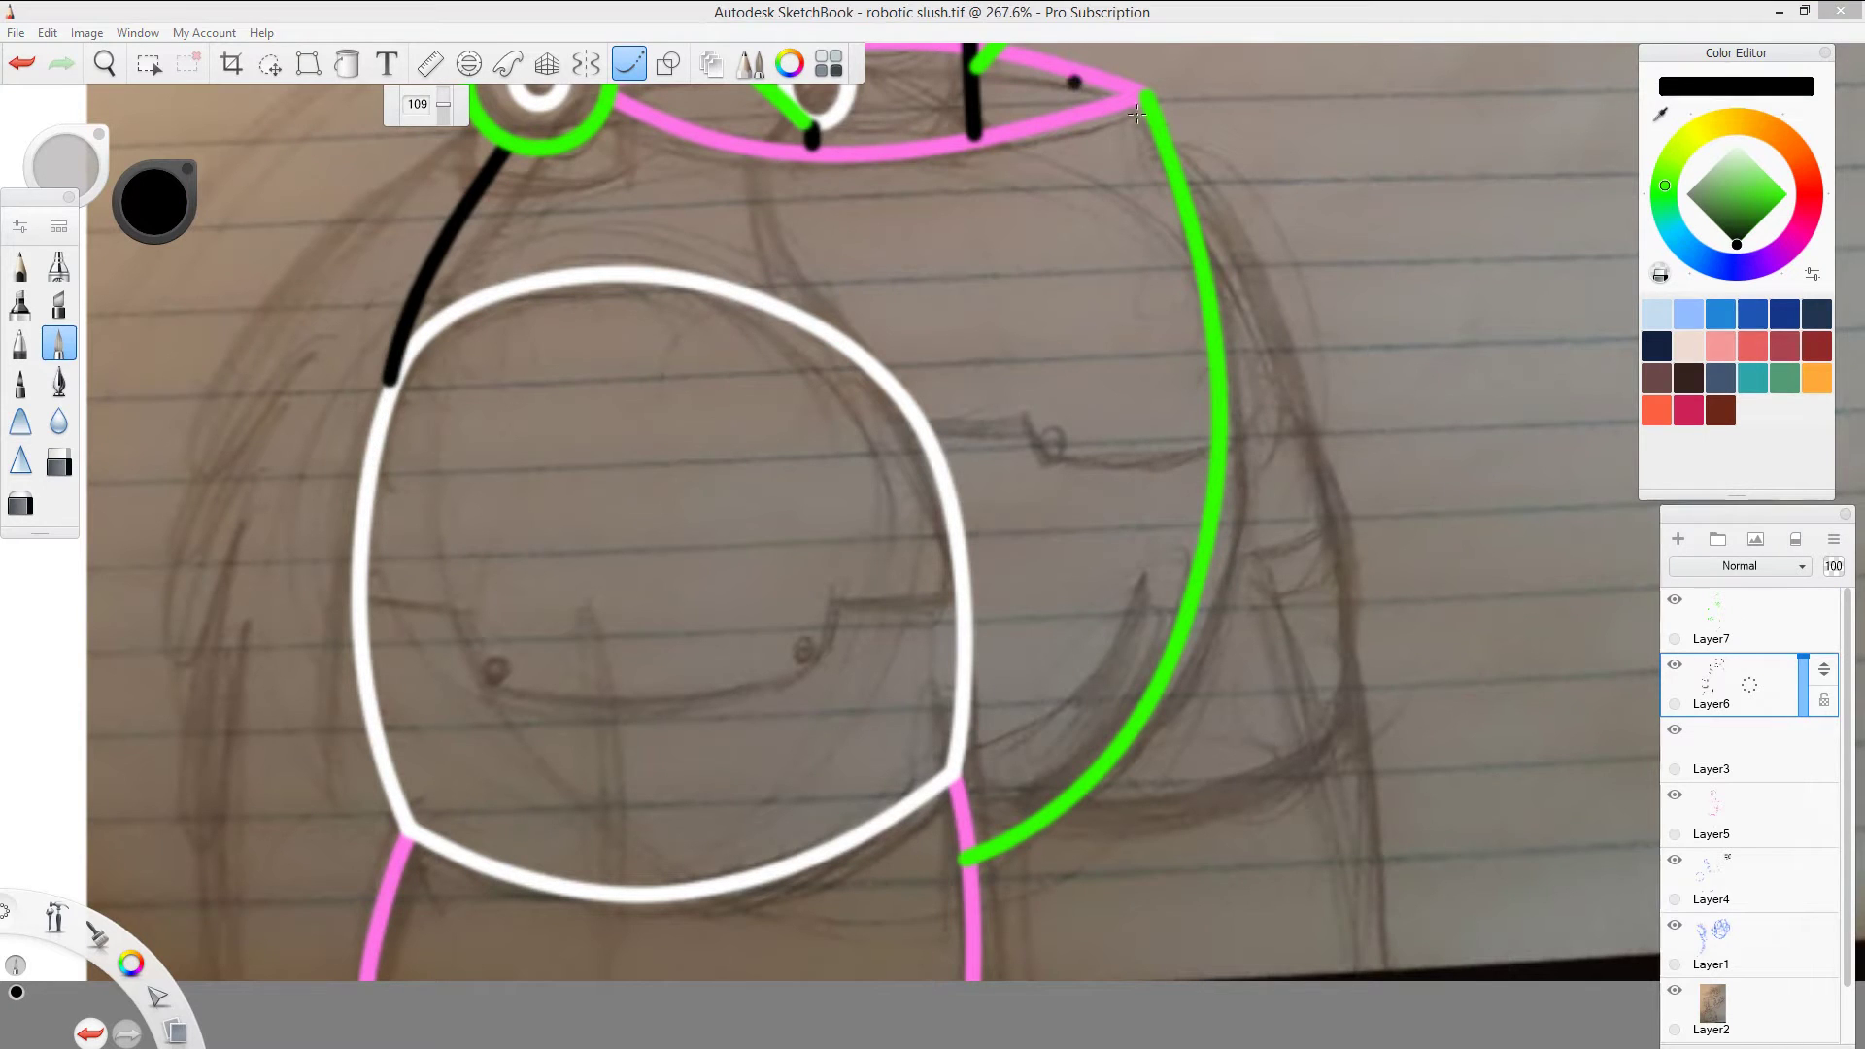
pyautogui.moveTo(1136, 114)
pyautogui.mouseDown()
pyautogui.moveTo(1336, 699)
pyautogui.moveTo(1032, 782)
pyautogui.mouseUp()
# Step: Draw the rear leg's outer line in white on Layer3, and erase the black thigh line's overlap past the green curve on Layer6
pyautogui.scroll(-5, 936, 677)
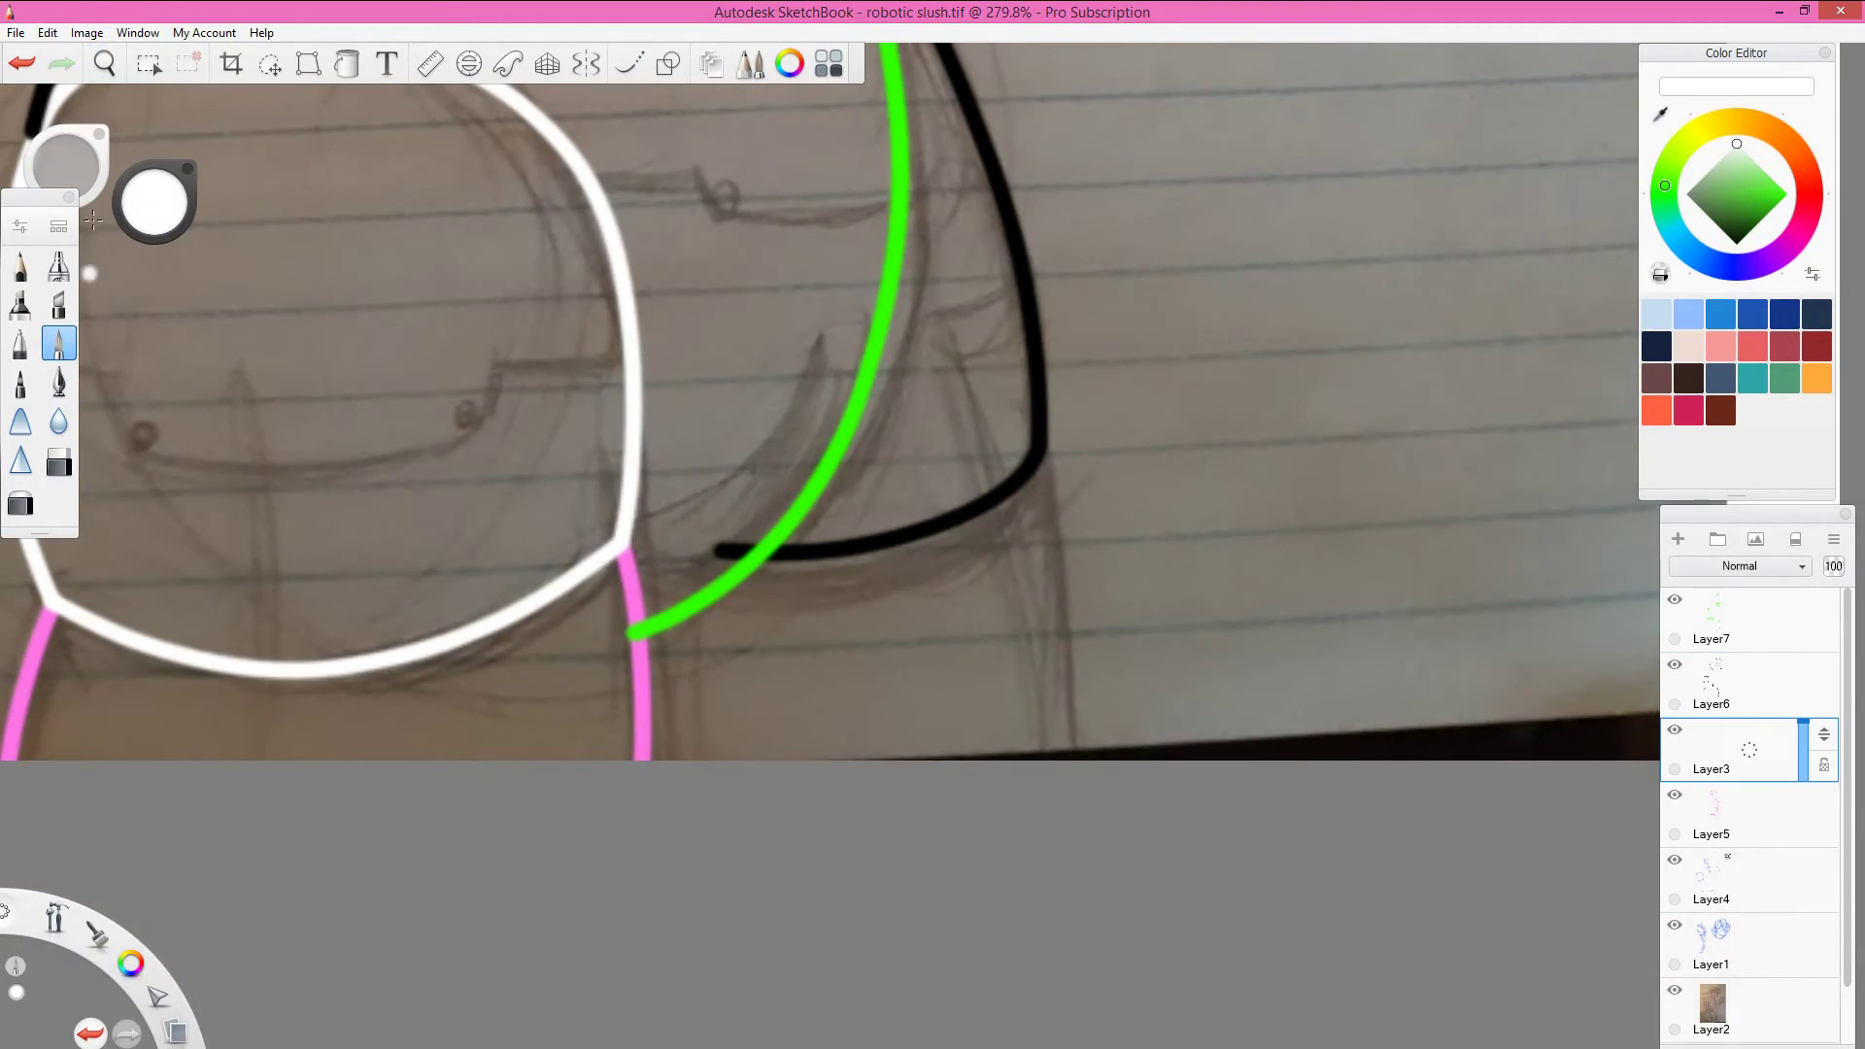
pyautogui.moveTo(1048, 452); pyautogui.dragTo(1078, 758)
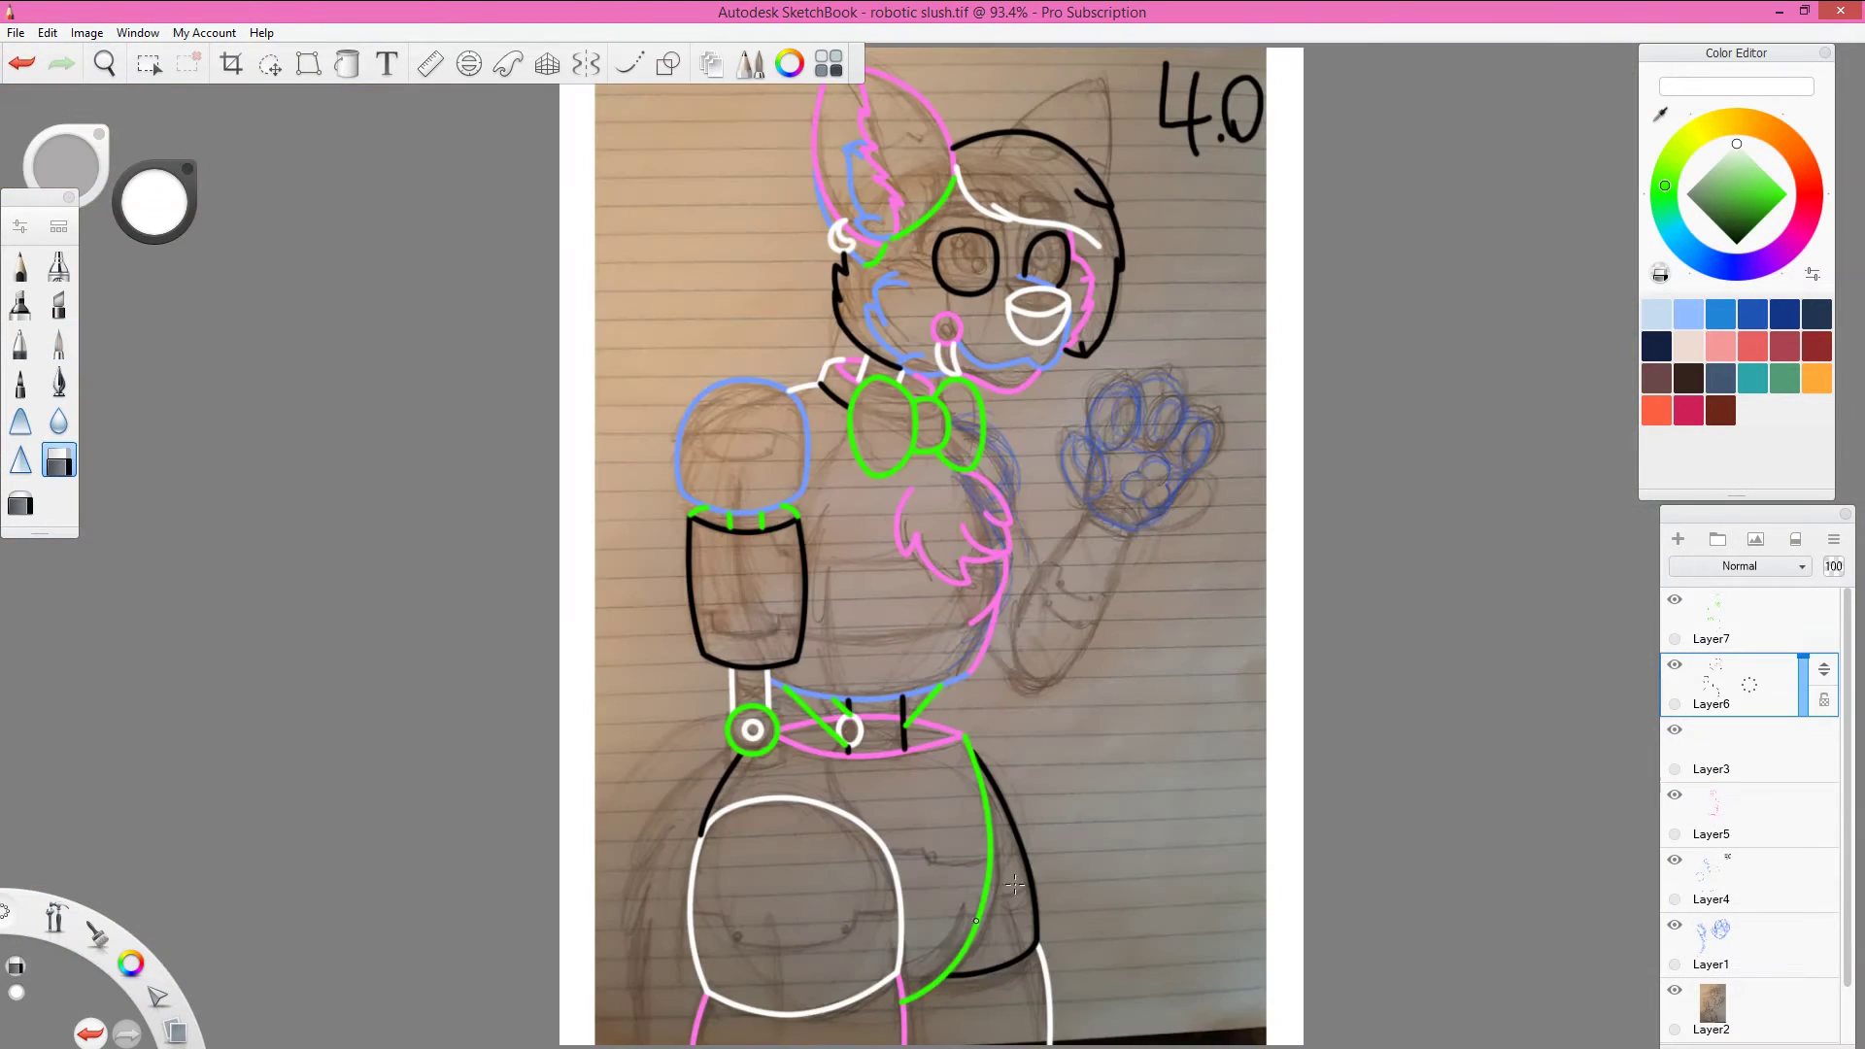
pyautogui.click(1729, 617)
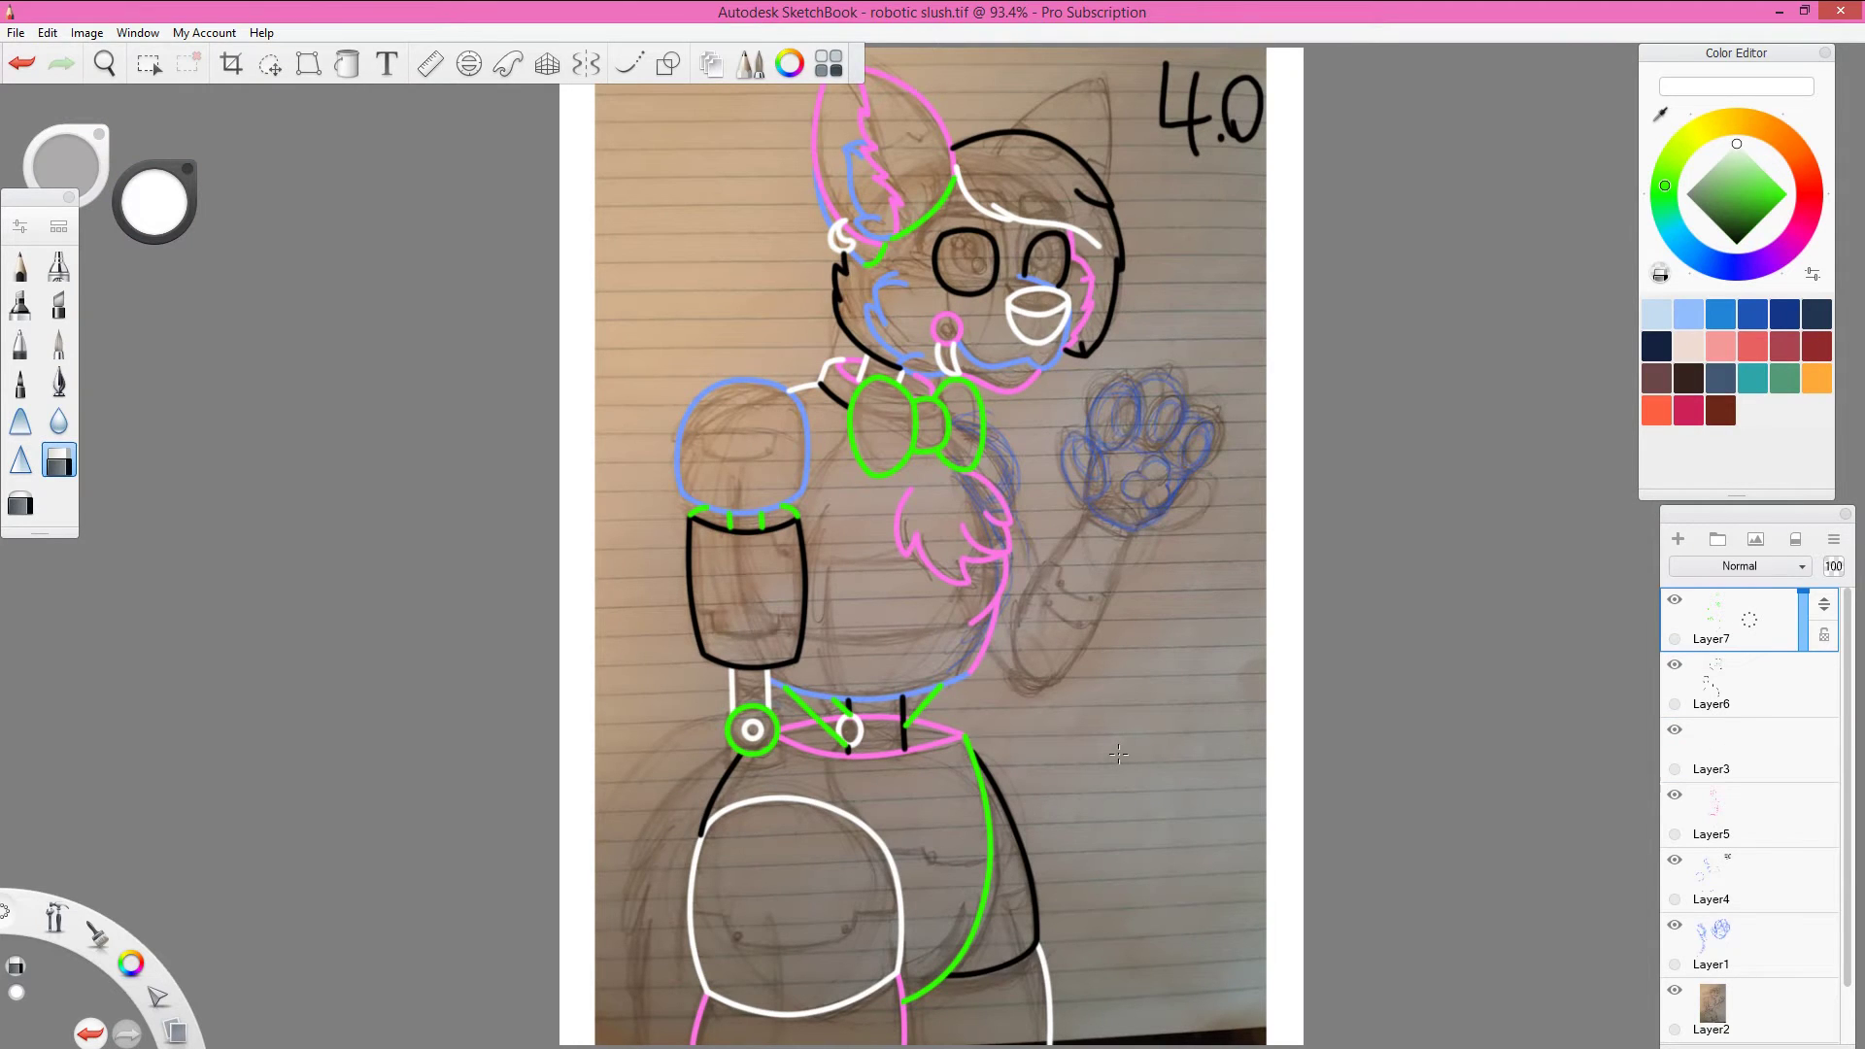
# Step: Trace the raised forearm in black on Layer6 and the paw's thumb in white on Layer3
pyautogui.scroll(5, 1041, 654)
pyautogui.moveTo(996, 957)
pyautogui.mouseDown()
pyautogui.moveTo(1113, 498)
pyautogui.moveTo(1226, 573)
pyautogui.moveTo(1242, 544)
pyautogui.mouseUp()
pyautogui.click(1729, 750)
pyautogui.click(1737, 146)
pyautogui.moveTo(1117, 449)
pyautogui.mouseDown()
pyautogui.moveTo(1117, 257)
pyautogui.moveTo(1118, 449)
pyautogui.mouseUp()
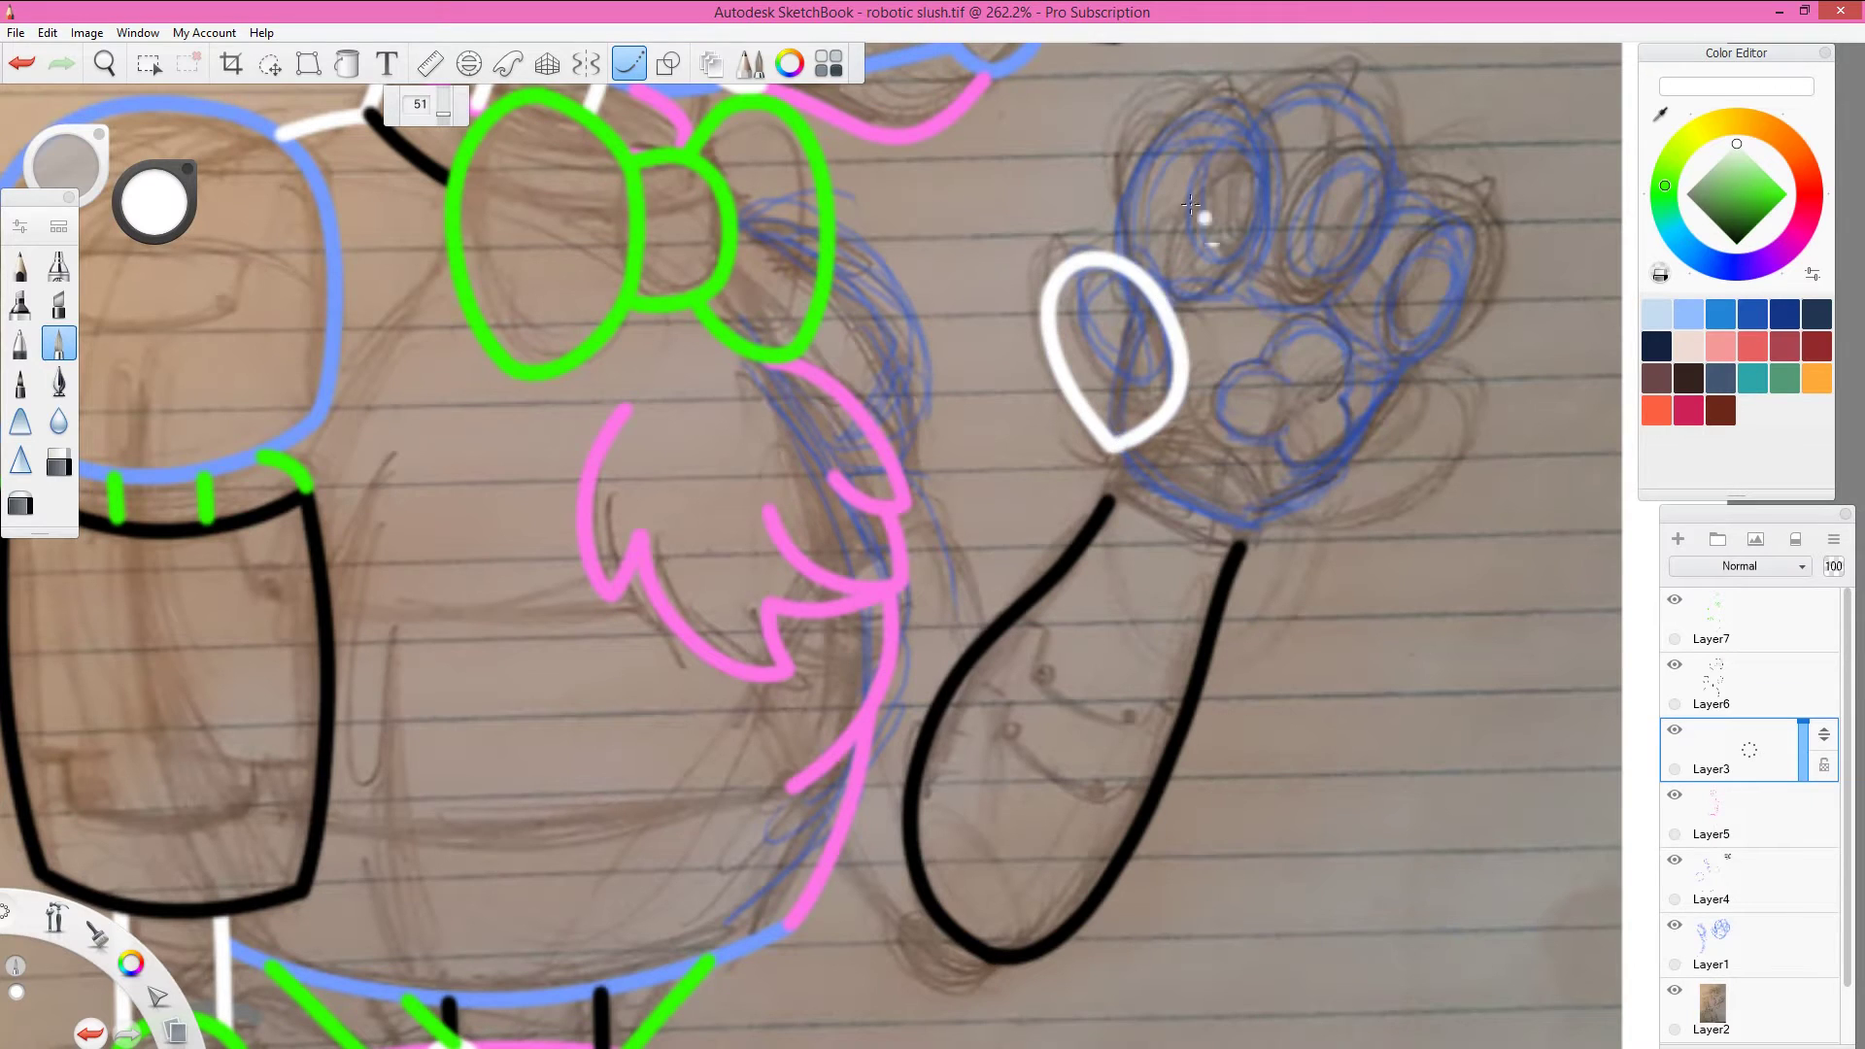
# Step: Outline the paw's three remaining fingers, alternating black on Layer6 and white on Layer3, undoing the misplaced white stroke
pyautogui.moveTo(1195, 214)
pyautogui.mouseDown()
pyautogui.moveTo(1253, 117)
pyautogui.moveTo(1166, 313)
pyautogui.mouseUp()
pyautogui.hotkey('ctrl', 'z')
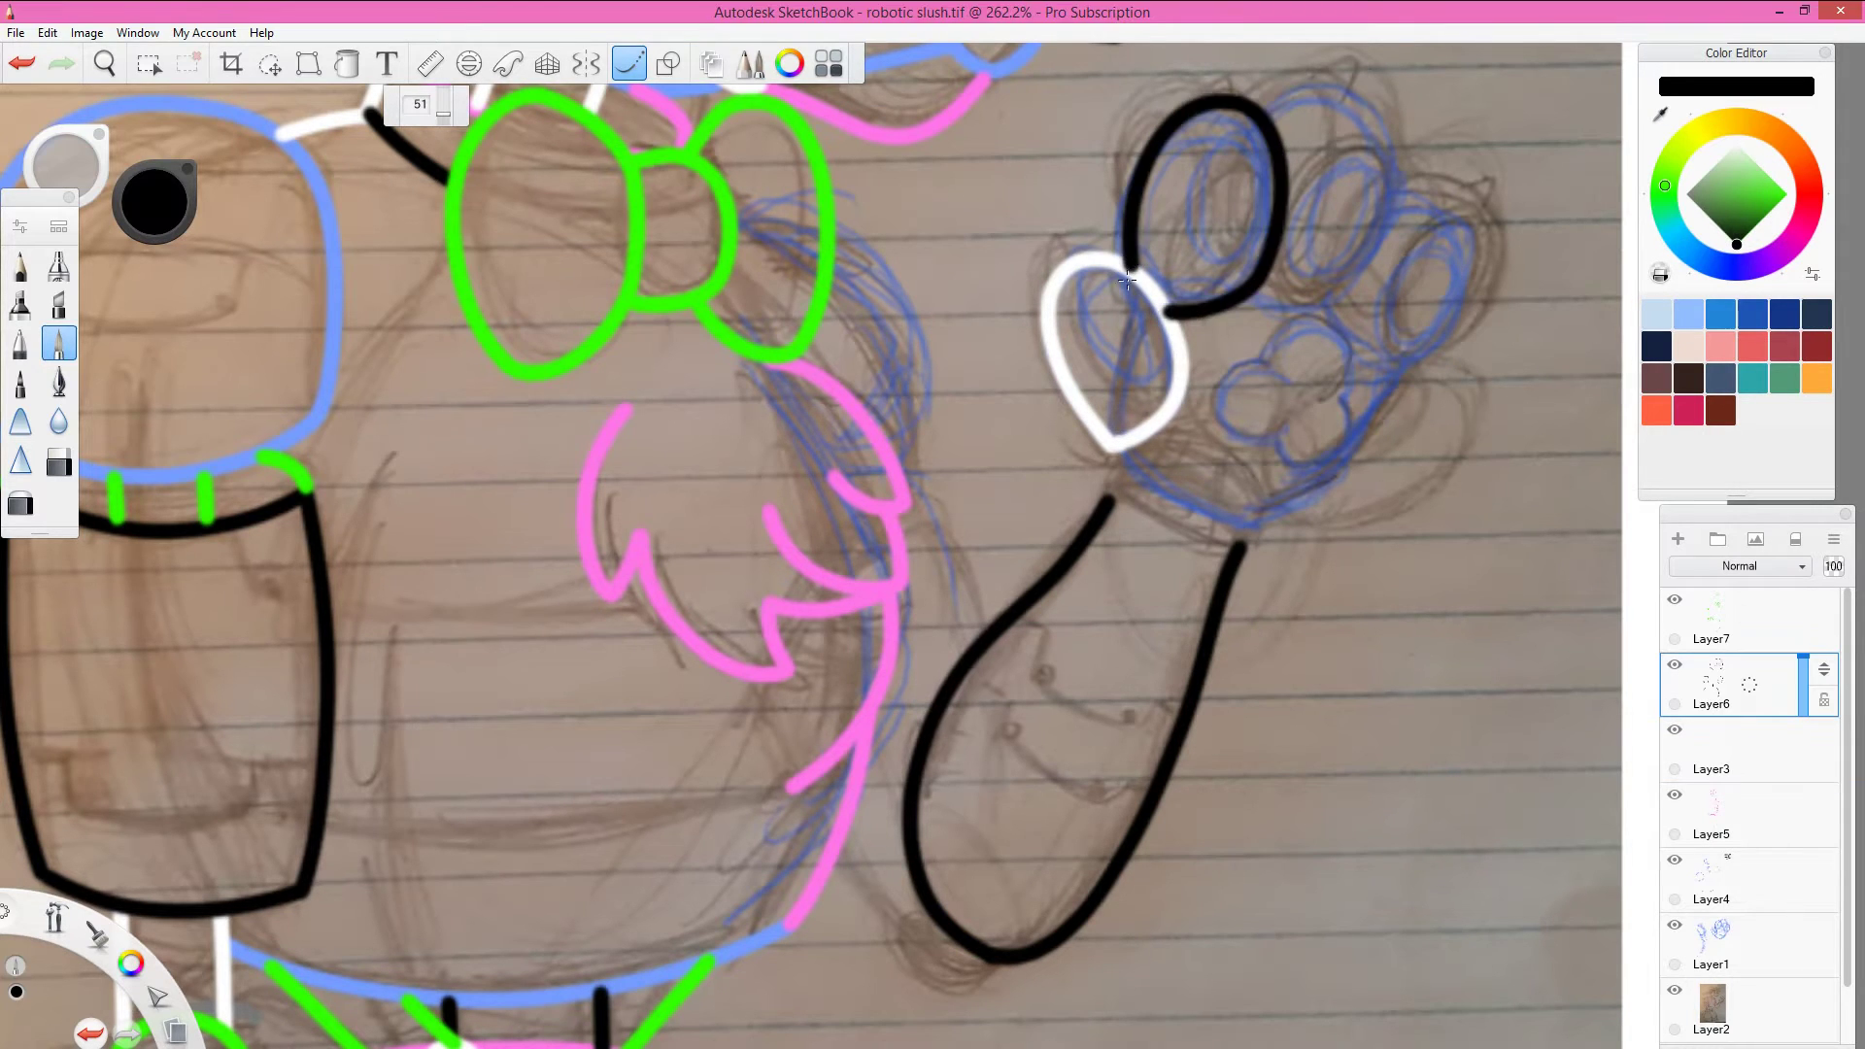
pyautogui.keyDown('alt'); pyautogui.click(1127, 281); pyautogui.keyUp('alt')
pyautogui.moveTo(1263, 126)
pyautogui.mouseDown()
pyautogui.moveTo(1399, 131)
pyautogui.moveTo(1268, 297)
pyautogui.mouseUp()
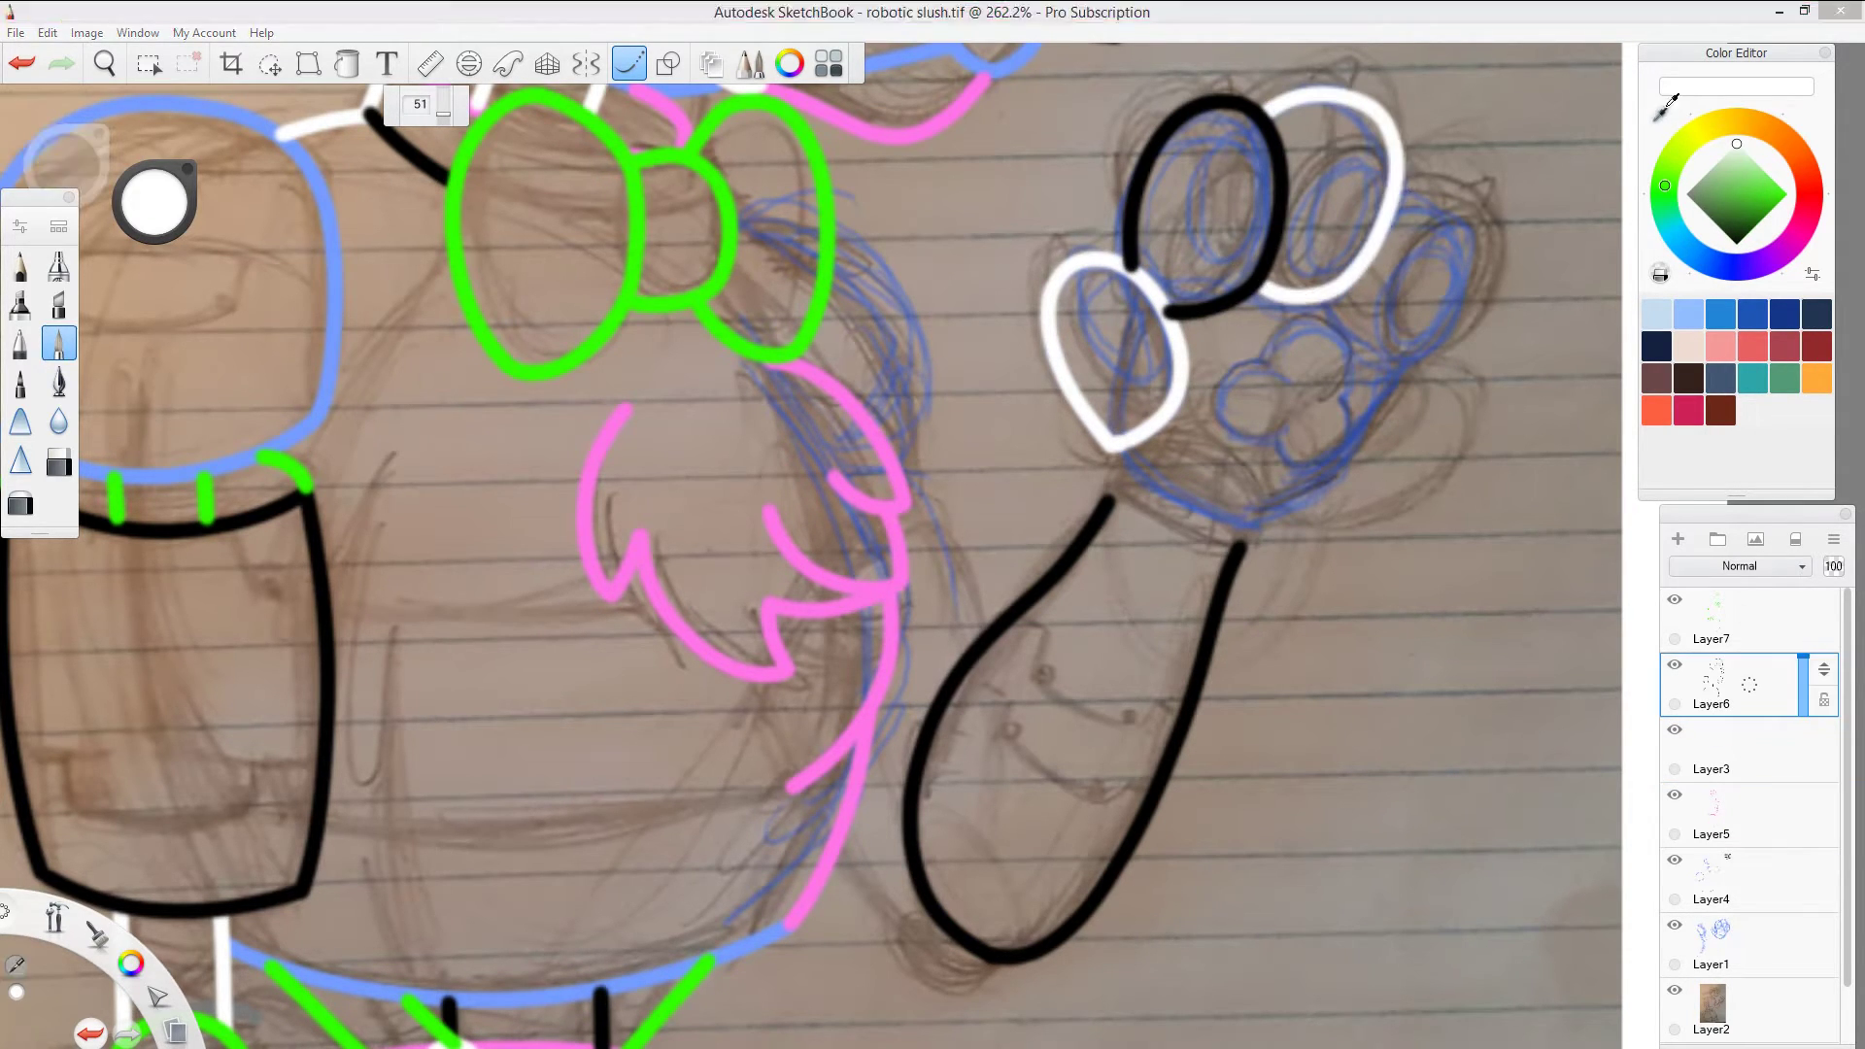
pyautogui.keyDown('alt'); pyautogui.click(1273, 166); pyautogui.keyUp('alt')
pyautogui.moveTo(1399, 178)
pyautogui.mouseDown()
pyautogui.moveTo(1486, 229)
pyautogui.moveTo(1457, 331)
pyautogui.moveTo(1380, 350)
pyautogui.moveTo(1327, 301)
pyautogui.mouseUp()
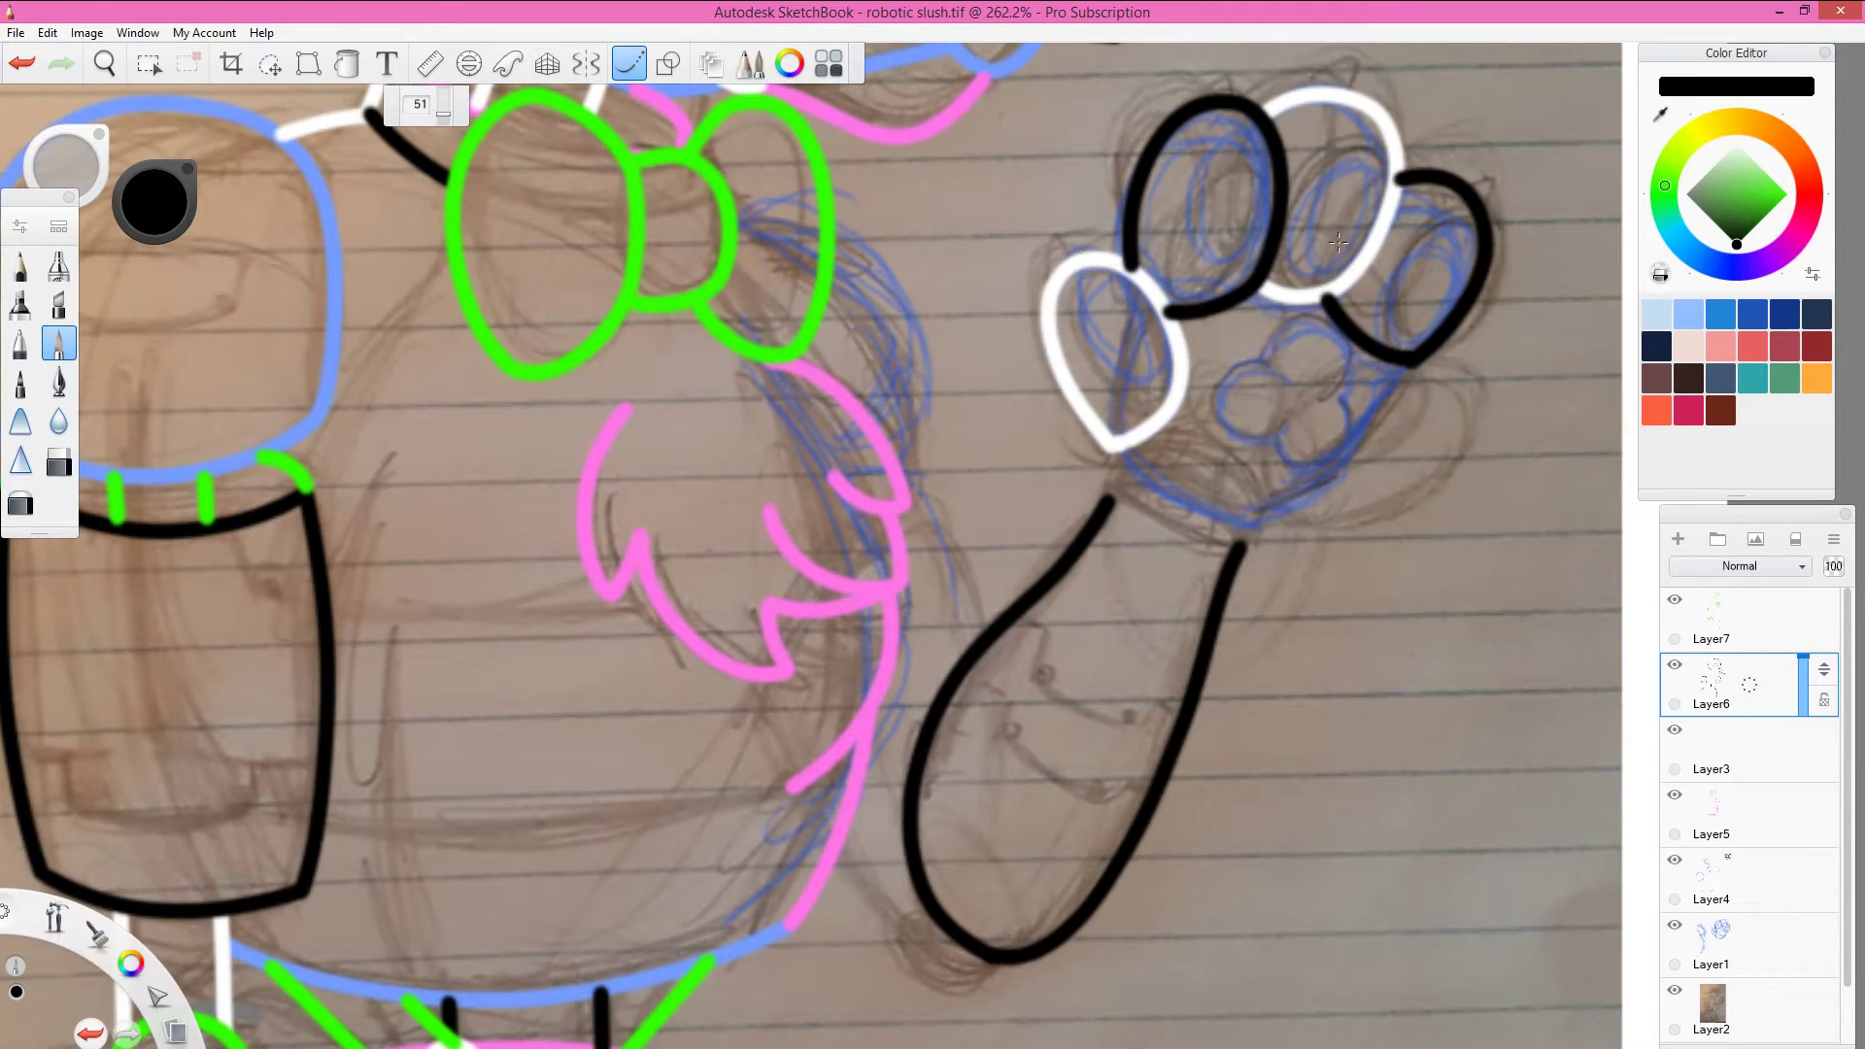
# Step: Trace the palm's lower edge in green on Layer7, from the thumb's base to the outermost finger
pyautogui.press('e')
pyautogui.hotkey('ctrl', 'z')
pyautogui.press('e')
pyautogui.keyDown('alt'); pyautogui.click(811, 292); pyautogui.keyUp('alt')
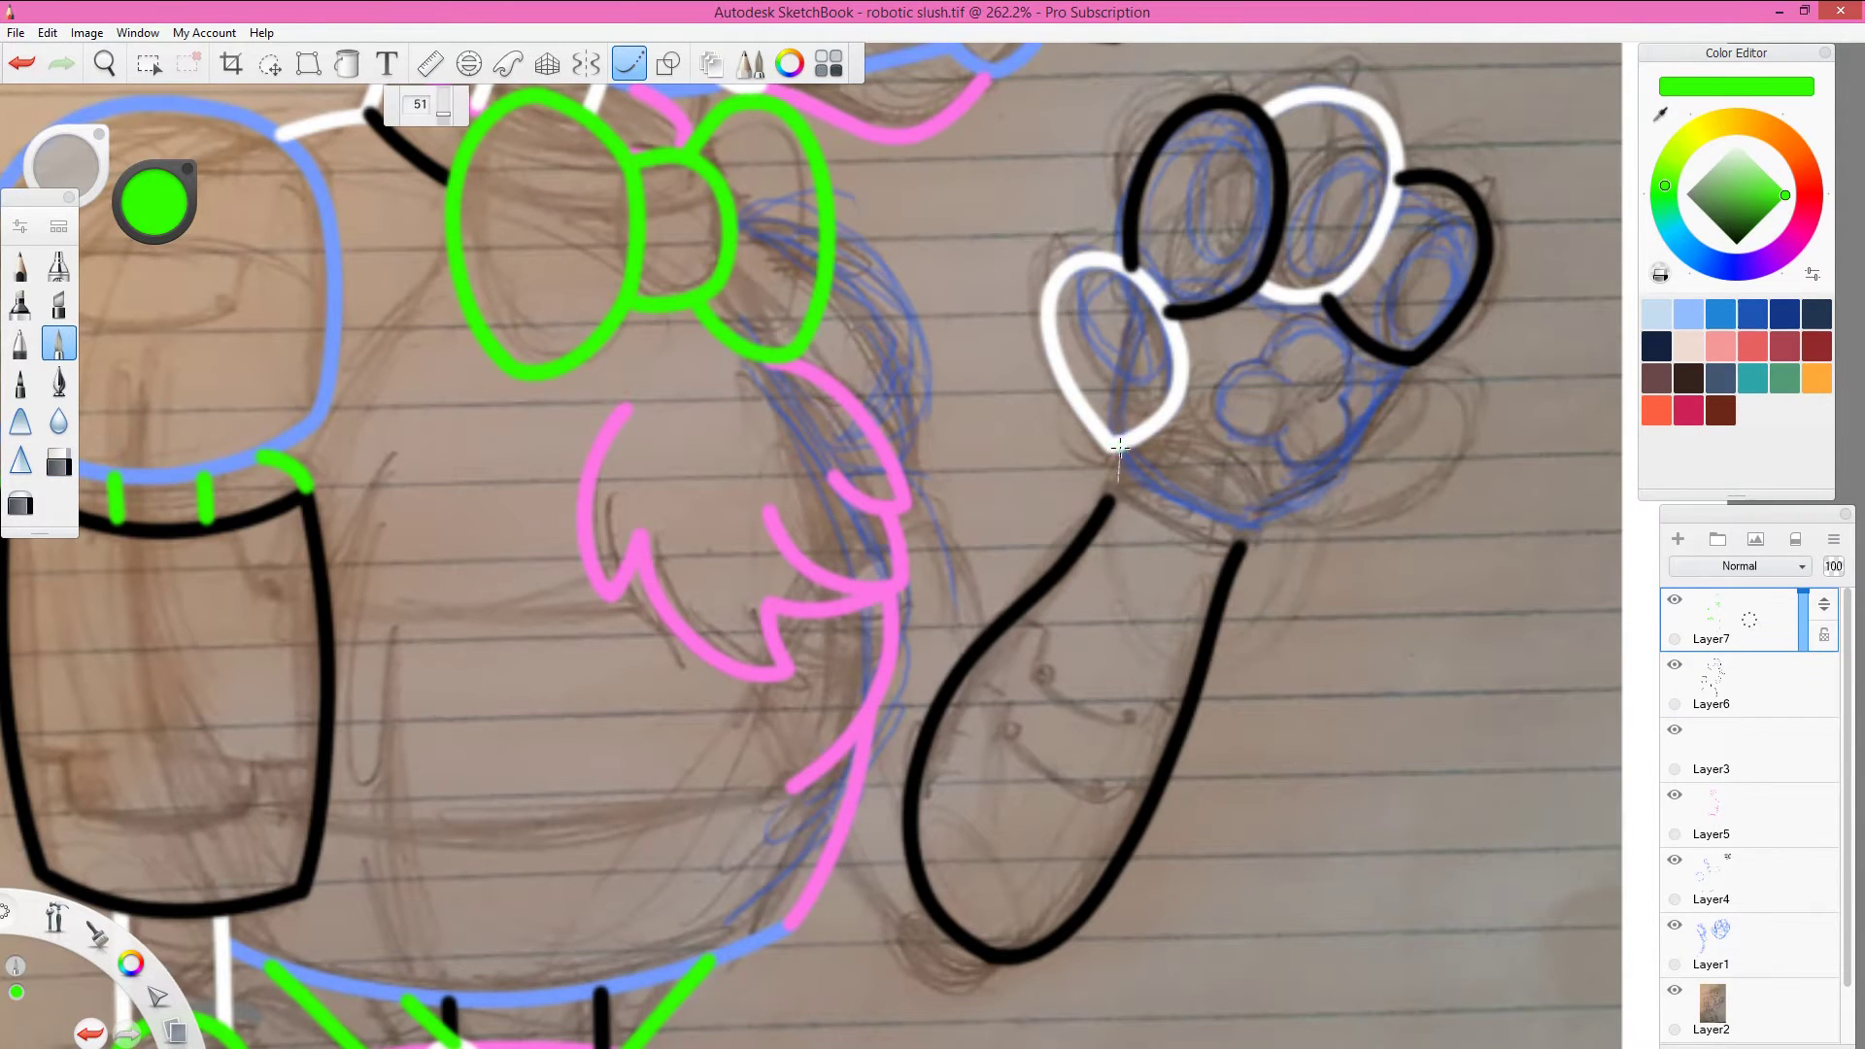
pyautogui.moveTo(1117, 447)
pyautogui.mouseDown()
pyautogui.moveTo(1302, 505)
pyautogui.moveTo(1414, 360)
pyautogui.mouseUp()
# Step: Trace the raised wrist's curved cuff in pink on Layer5 and add two short white connector marks on Layer3
pyautogui.keyDown('alt'); pyautogui.click(894, 583); pyautogui.keyUp('alt')
pyautogui.moveTo(1200, 565); pyautogui.dragTo(1110, 498)
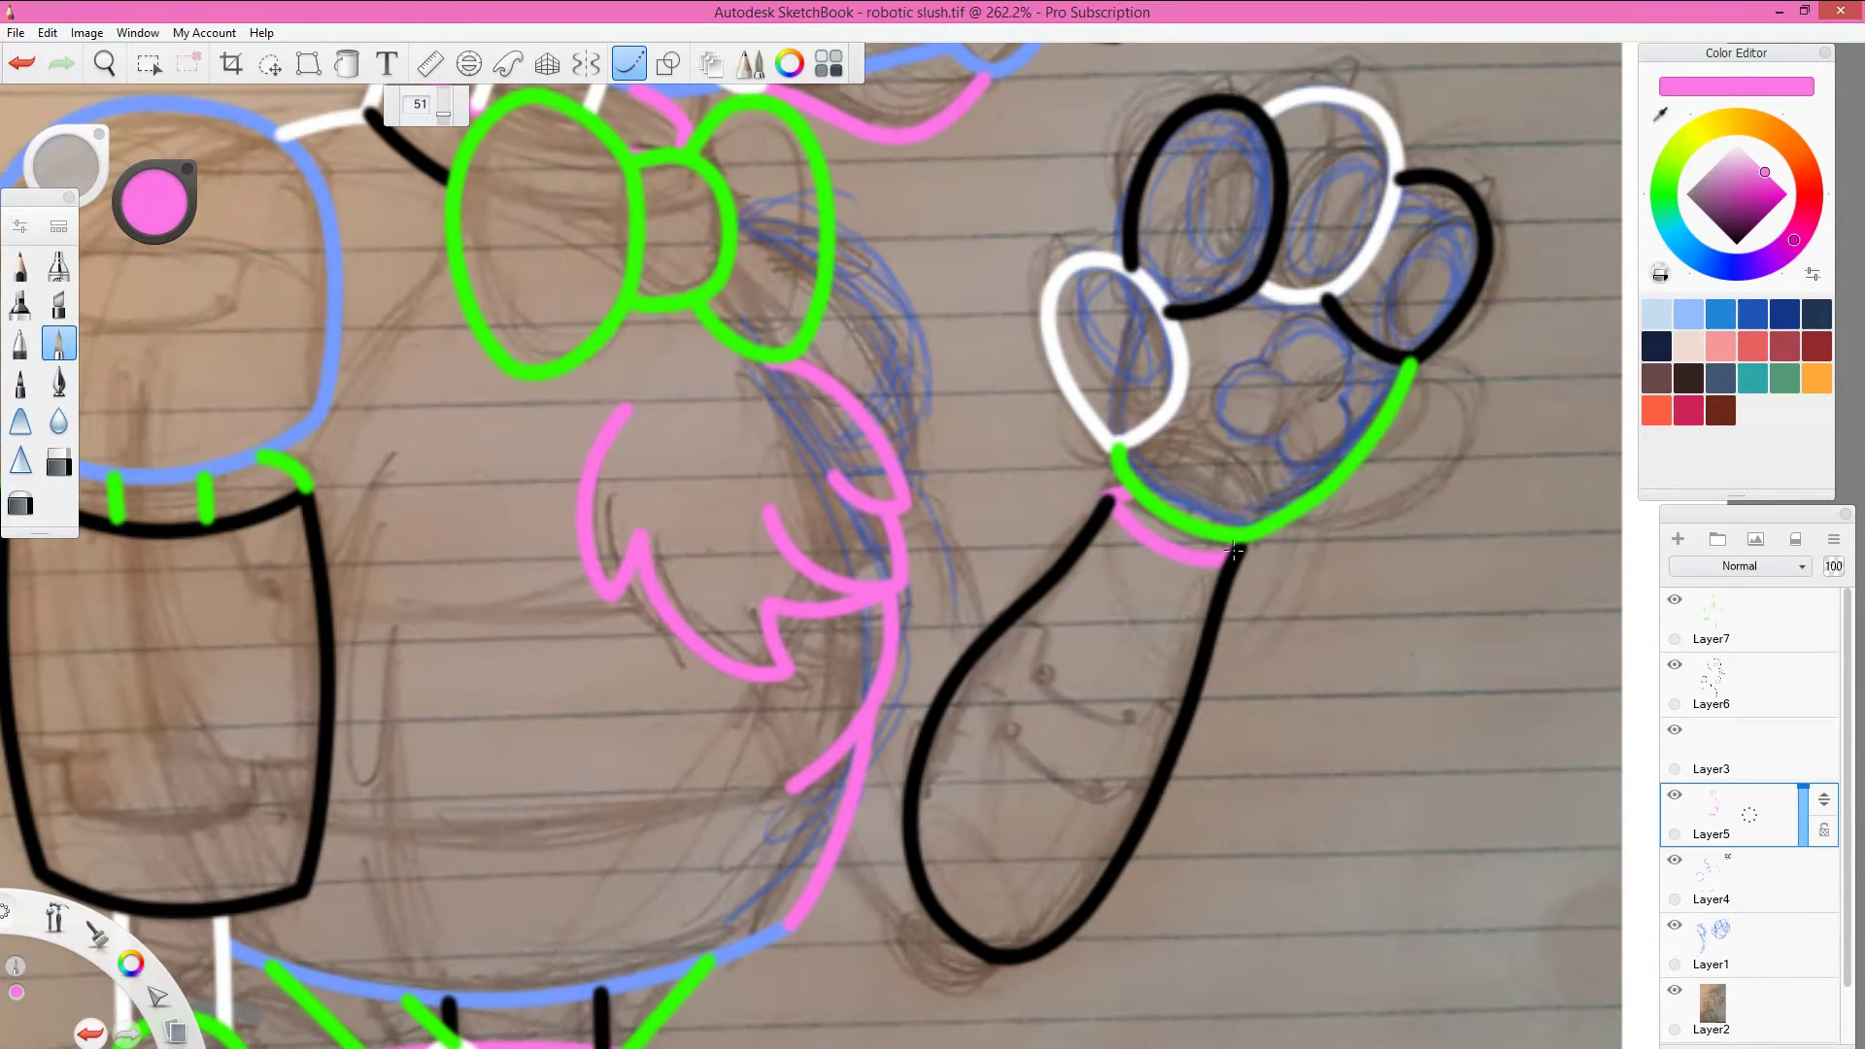
pyautogui.keyDown('alt'); pyautogui.click(1146, 527); pyautogui.keyUp('alt')
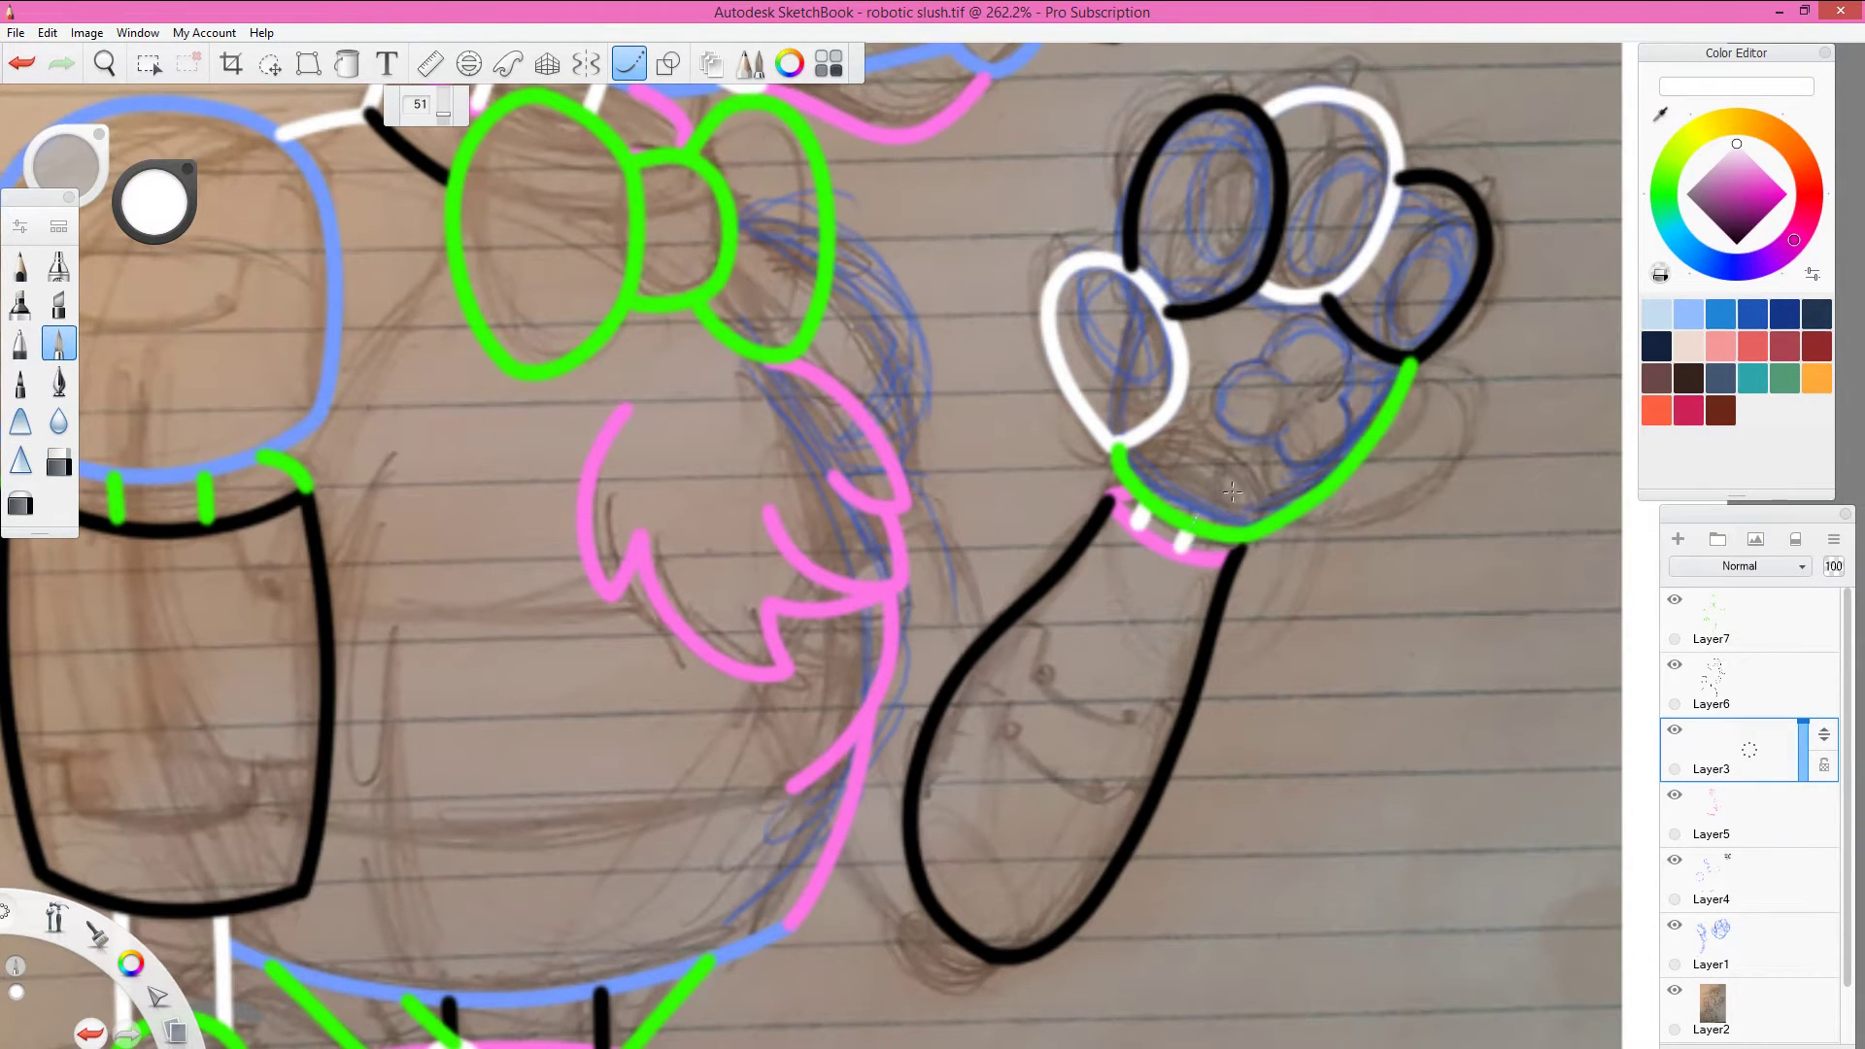
# Step: Trace the lobed palm pad and the oval finger and thumb pads in light blue on Layer4, redoing misplaced strokes
pyautogui.keyDown('alt'); pyautogui.click(782, 931); pyautogui.keyUp('alt')
pyautogui.moveTo(1283, 350)
pyautogui.mouseDown()
pyautogui.moveTo(1272, 325)
pyautogui.moveTo(1336, 392)
pyautogui.mouseUp()
pyautogui.moveTo(1240, 225)
pyautogui.mouseDown()
pyautogui.moveTo(1226, 260)
pyautogui.moveTo(1260, 127)
pyautogui.mouseUp()
pyautogui.hotkey('ctrl', 'z')
pyautogui.moveTo(1393, 145); pyautogui.dragTo(1297, 279)
pyautogui.moveTo(1479, 223); pyautogui.dragTo(1392, 338)
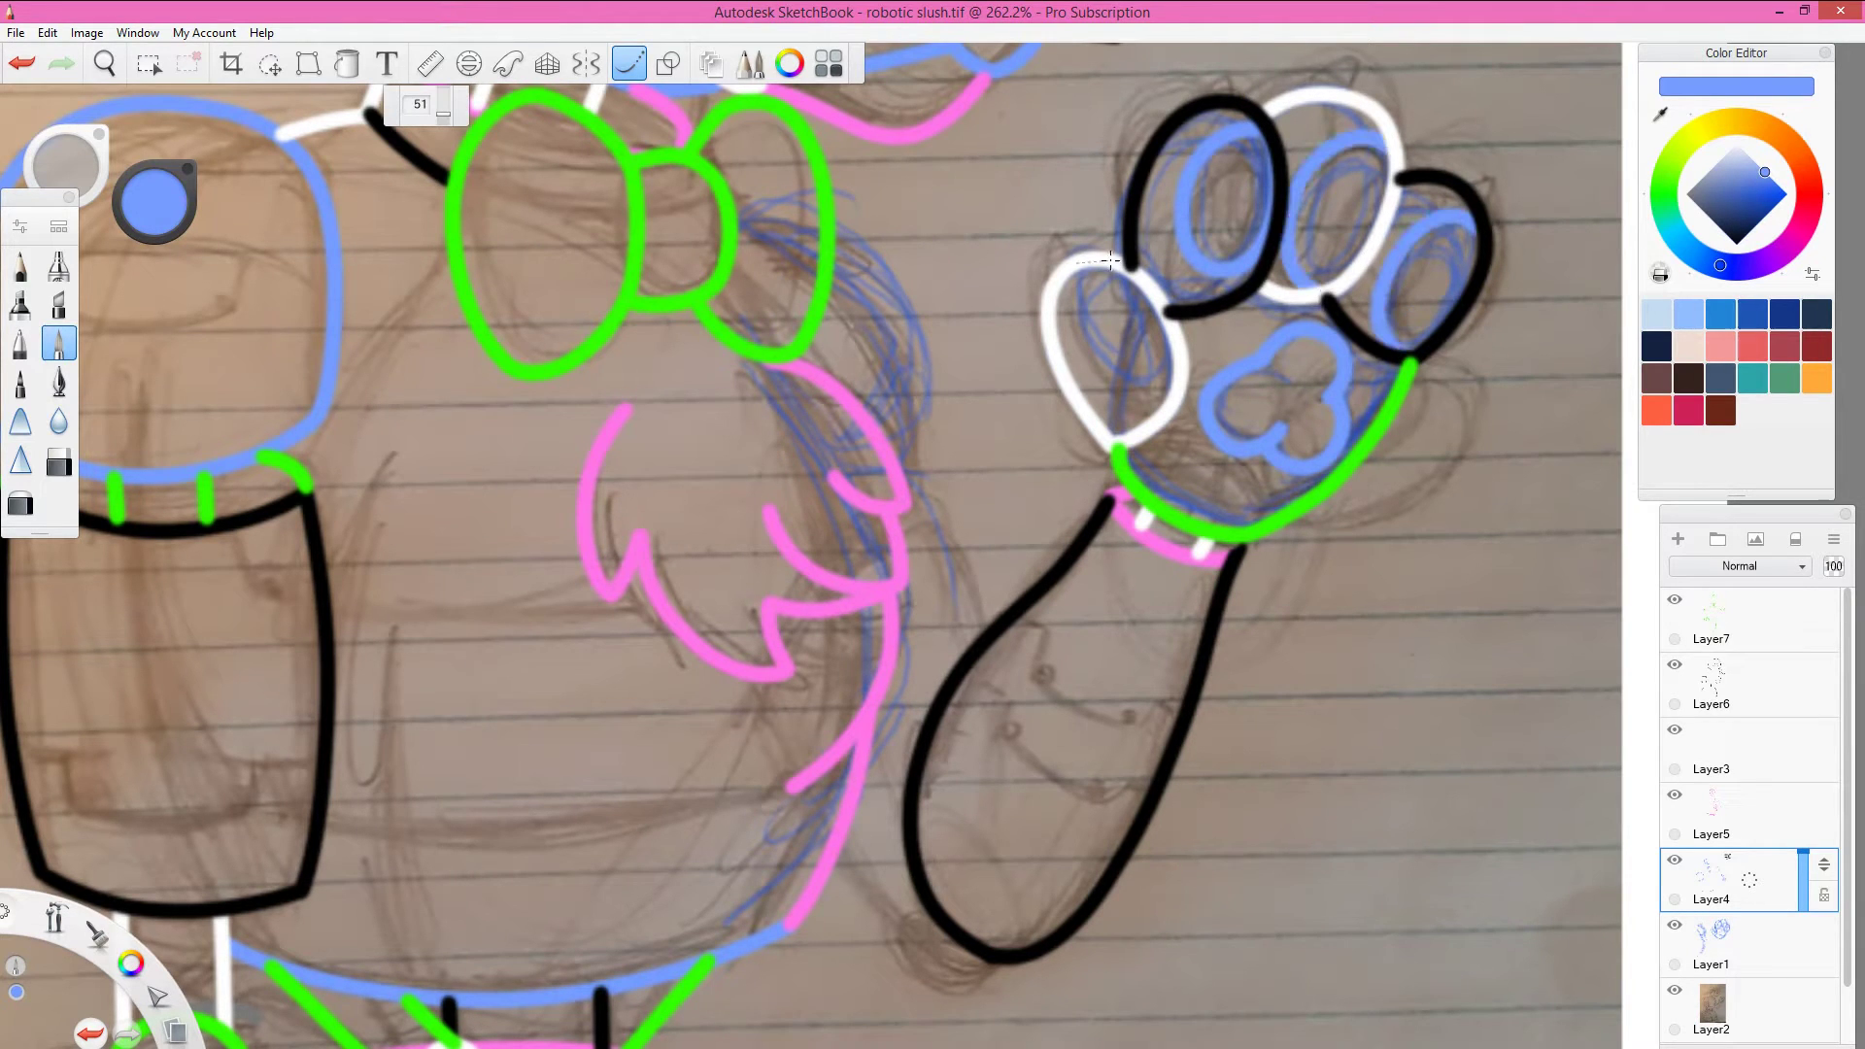
pyautogui.hotkey('ctrl', 'z')
pyautogui.moveTo(1107, 264)
pyautogui.mouseDown()
pyautogui.moveTo(1078, 389)
pyautogui.moveTo(1117, 385)
pyautogui.mouseUp()
# Step: Add pointed pink claws to the raised paw's four digits on Layer5 and save the drawing
pyautogui.press('e')
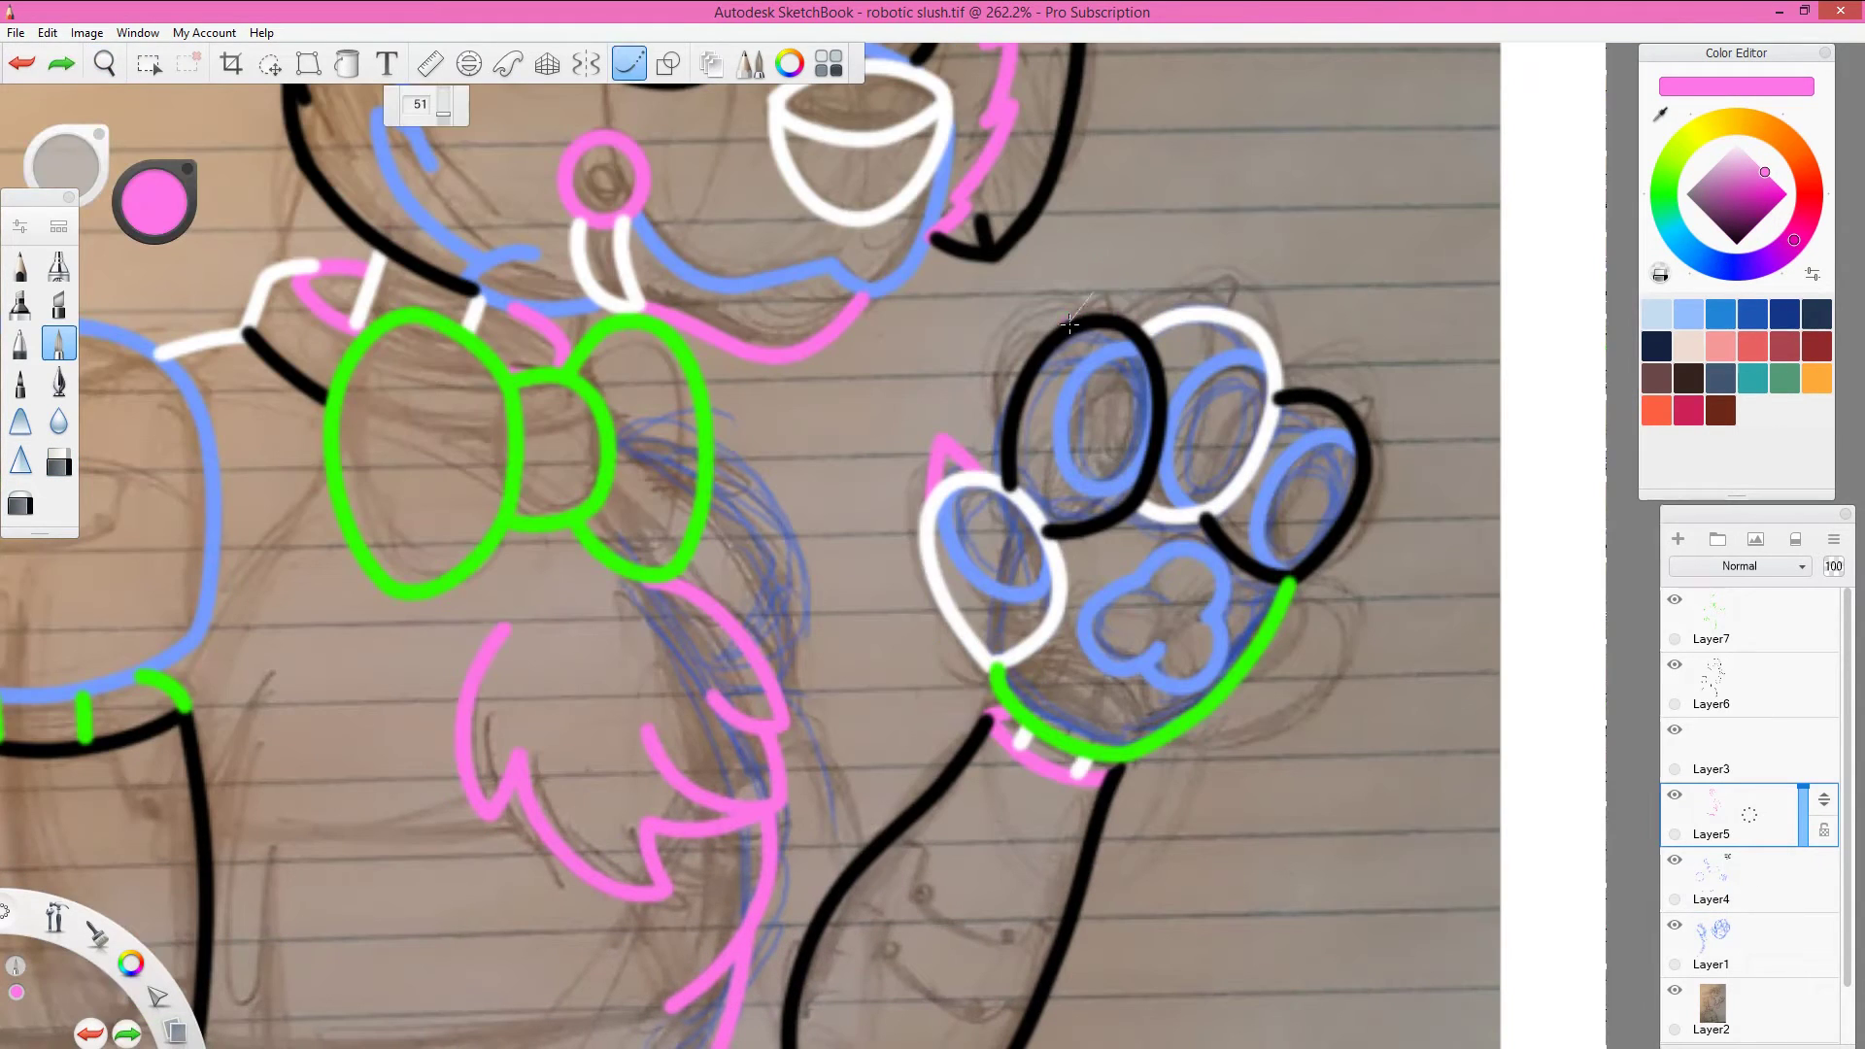
pyautogui.moveTo(1069, 325)
pyautogui.mouseDown()
pyautogui.moveTo(1263, 281)
pyautogui.moveTo(1409, 388)
pyautogui.moveTo(1379, 447)
pyautogui.mouseUp()
pyautogui.click(15, 32)
pyautogui.click(46, 147)
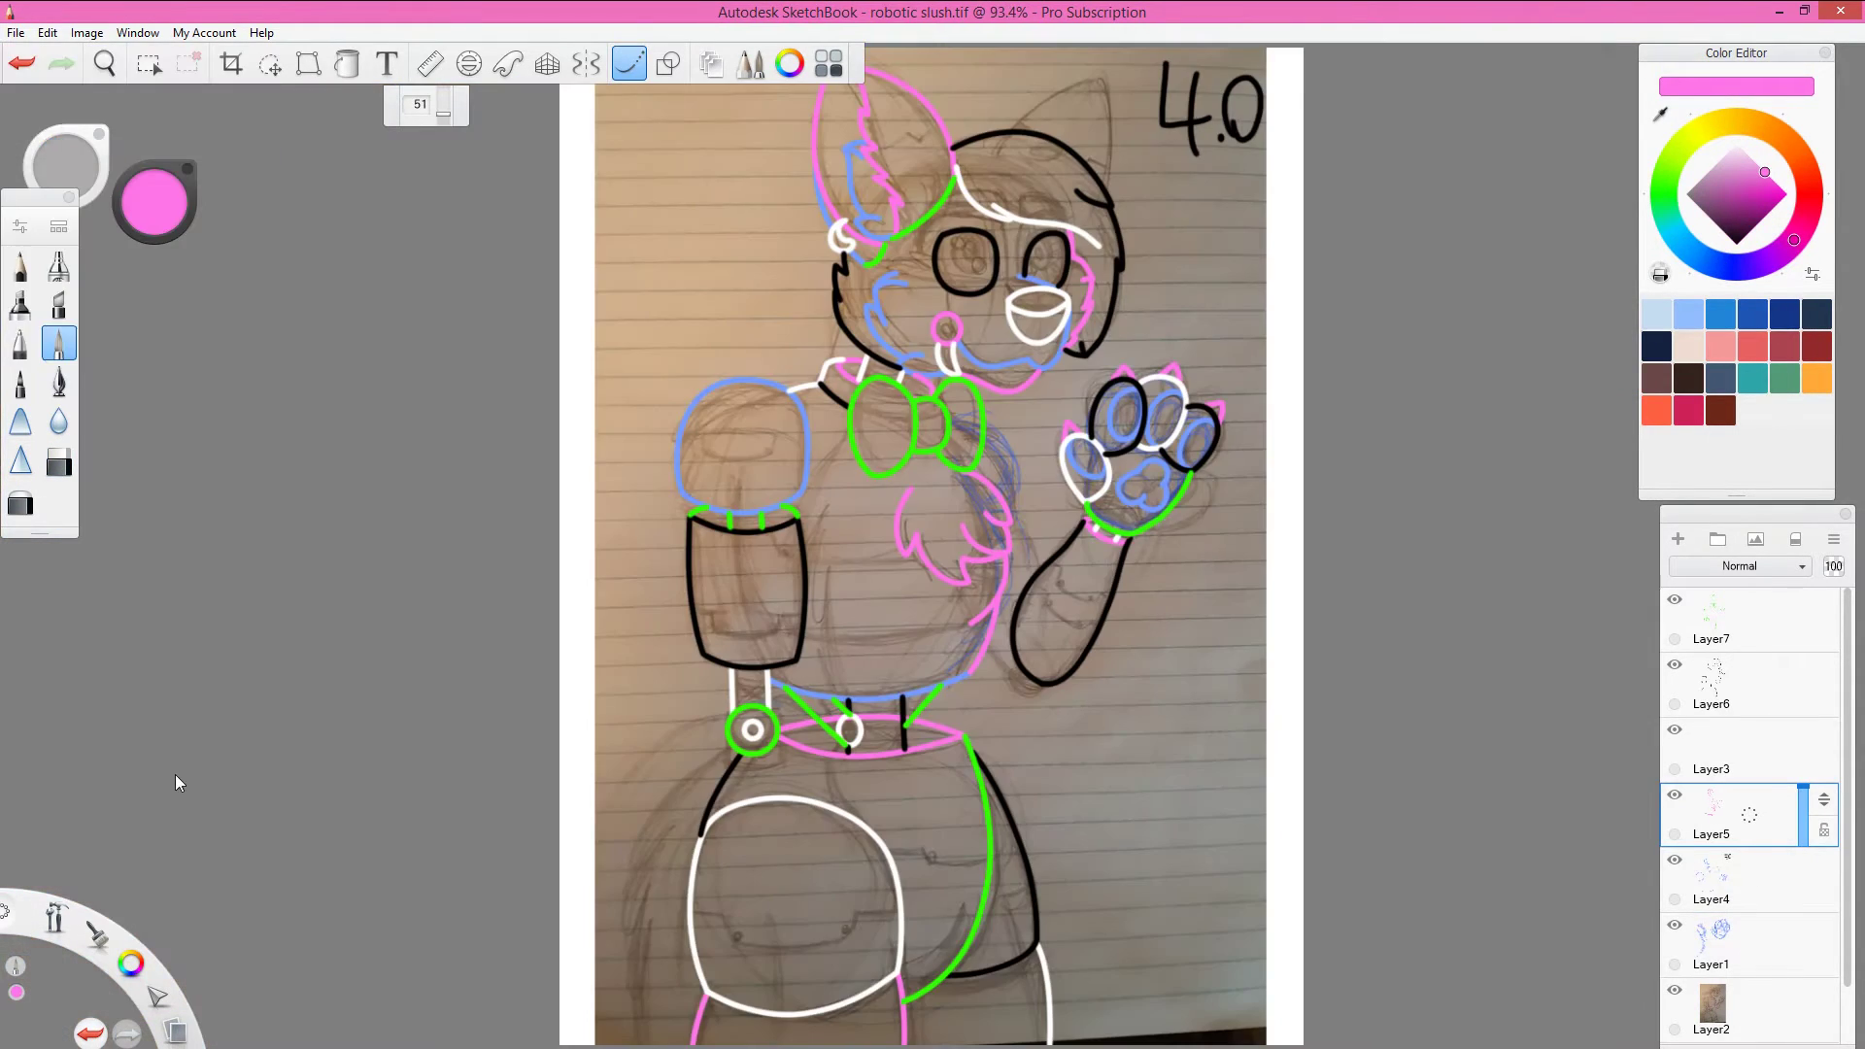
# Step: Trace the far ear's outline in green on Layer7, undoing a misplaced stroke
pyautogui.scroll(5, 932, 524)
pyautogui.click(1712, 622)
pyautogui.click(1665, 185)
pyautogui.moveTo(793, 340)
pyautogui.mouseDown()
pyautogui.moveTo(1114, 177)
pyautogui.moveTo(1097, 461)
pyautogui.moveTo(824, 313)
pyautogui.moveTo(1121, 355)
pyautogui.moveTo(1078, 525)
pyautogui.mouseUp()
pyautogui.hotkey('ctrl', 'z')
# Step: Trace the far shoulder in black on Layer6, curving from behind the bow to the chest fur
pyautogui.scroll(-5, 986, 1040)
pyautogui.scroll(5, 923, 709)
pyautogui.click(1712, 685)
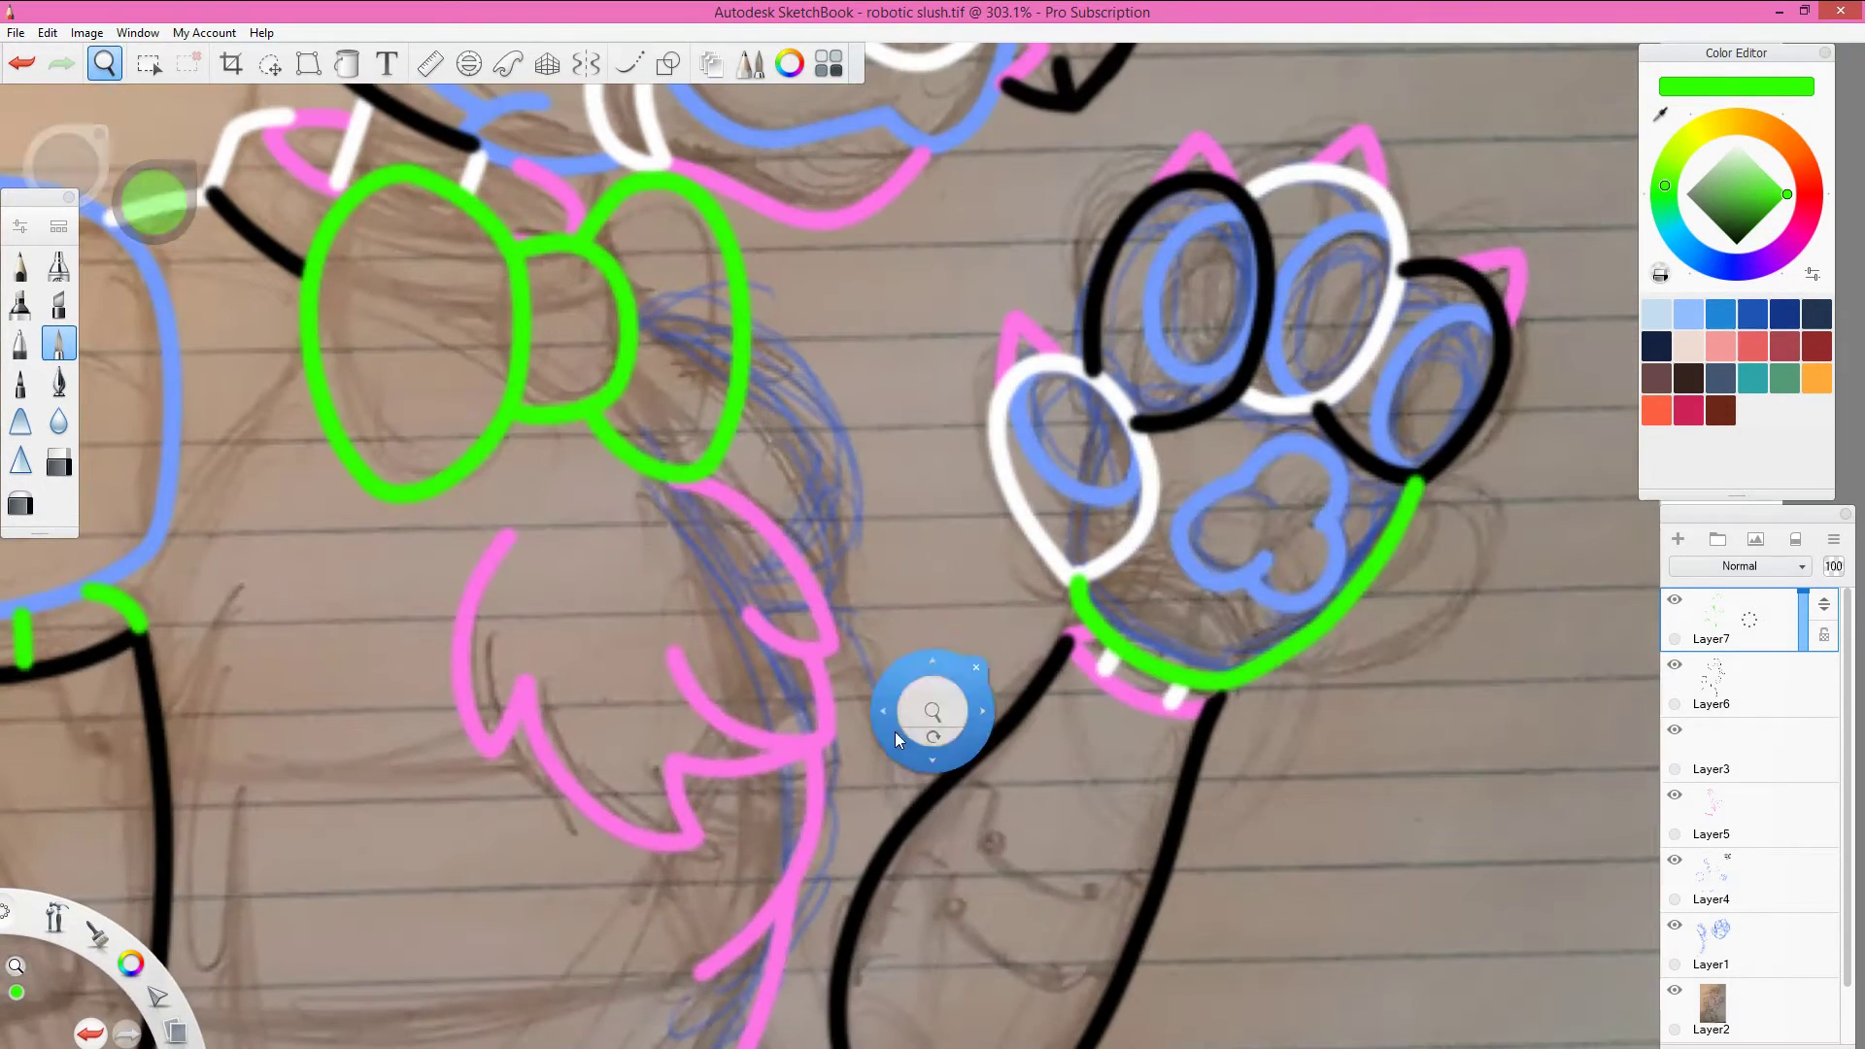
pyautogui.keyDown('alt'); pyautogui.click(932, 723); pyautogui.keyUp('alt')
pyautogui.moveTo(748, 274); pyautogui.dragTo(777, 556)
pyautogui.press('e')
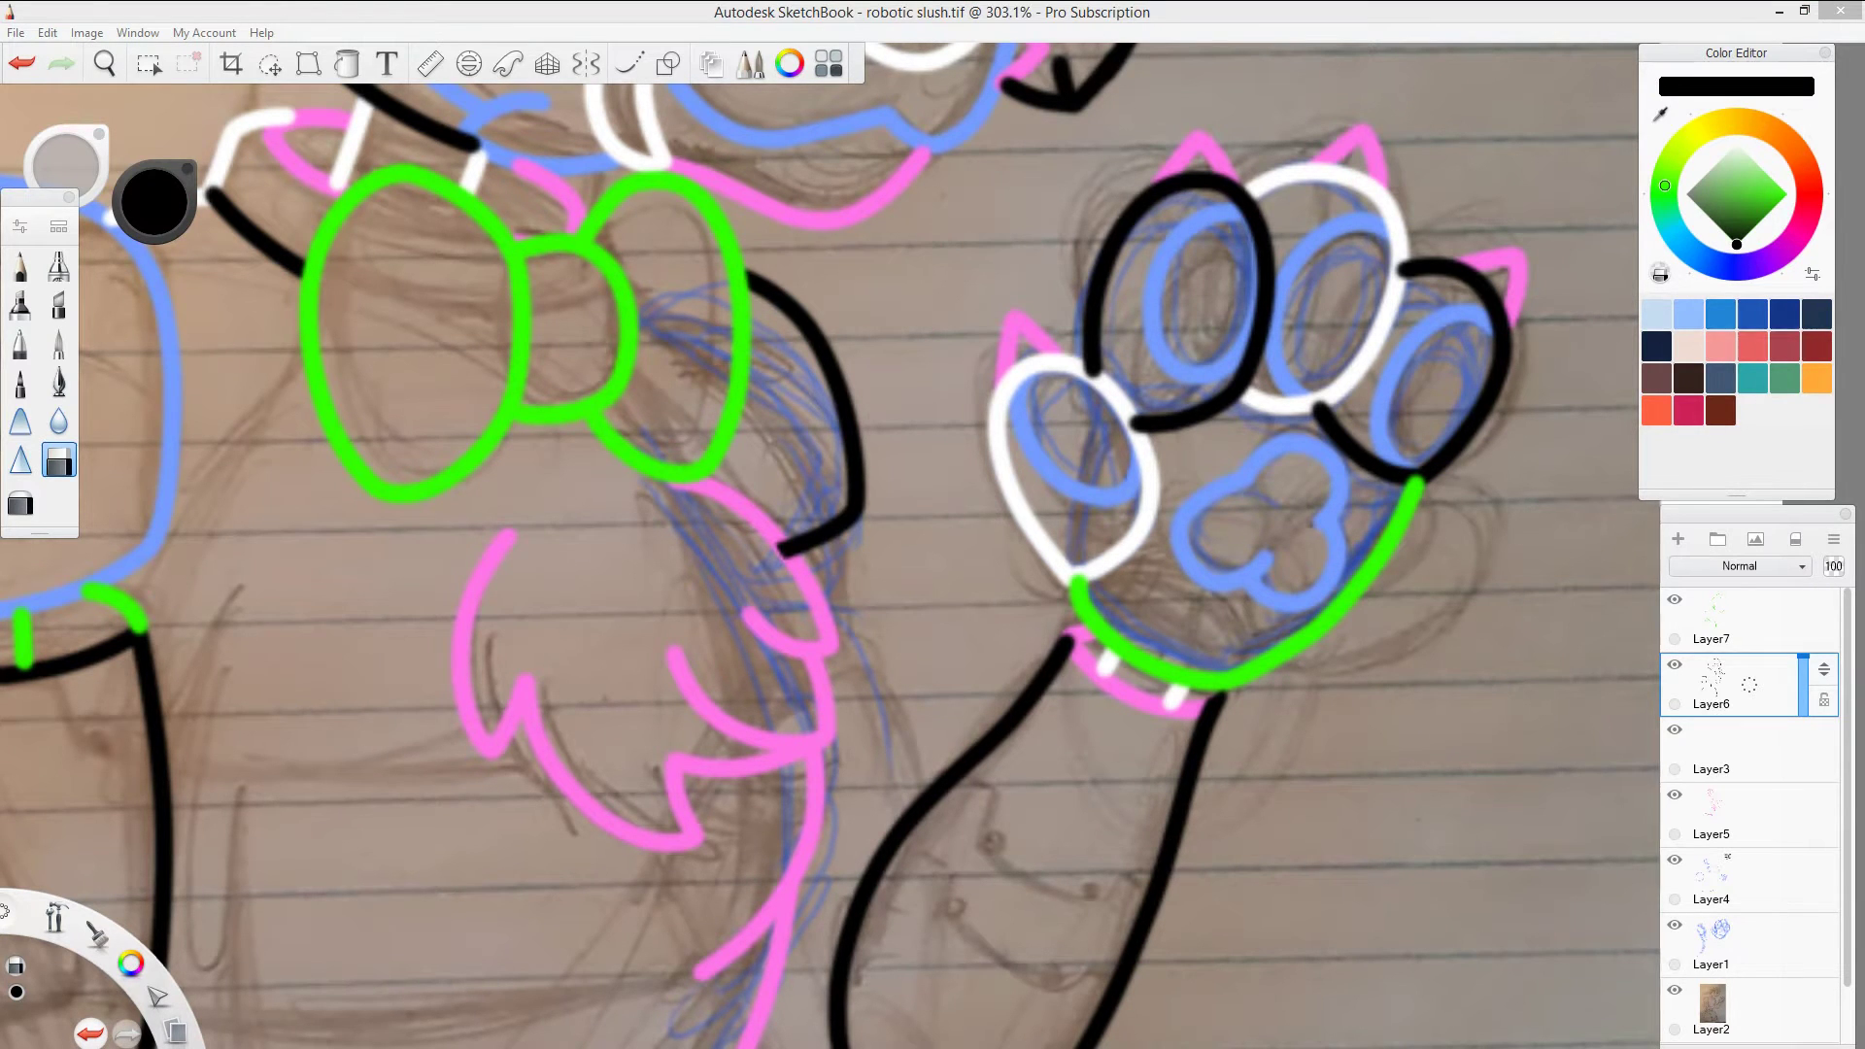
# Step: Draw the raised upper arm's two white lines on Layer3, connecting the torso to the forearm
pyautogui.click(1712, 750)
pyautogui.click(1737, 146)
pyautogui.moveTo(902, 778); pyautogui.dragTo(969, 525)
pyautogui.press('e')
pyautogui.moveTo(894, 348); pyautogui.dragTo(1001, 544)
pyautogui.moveTo(826, 782); pyautogui.dragTo(1006, 923)
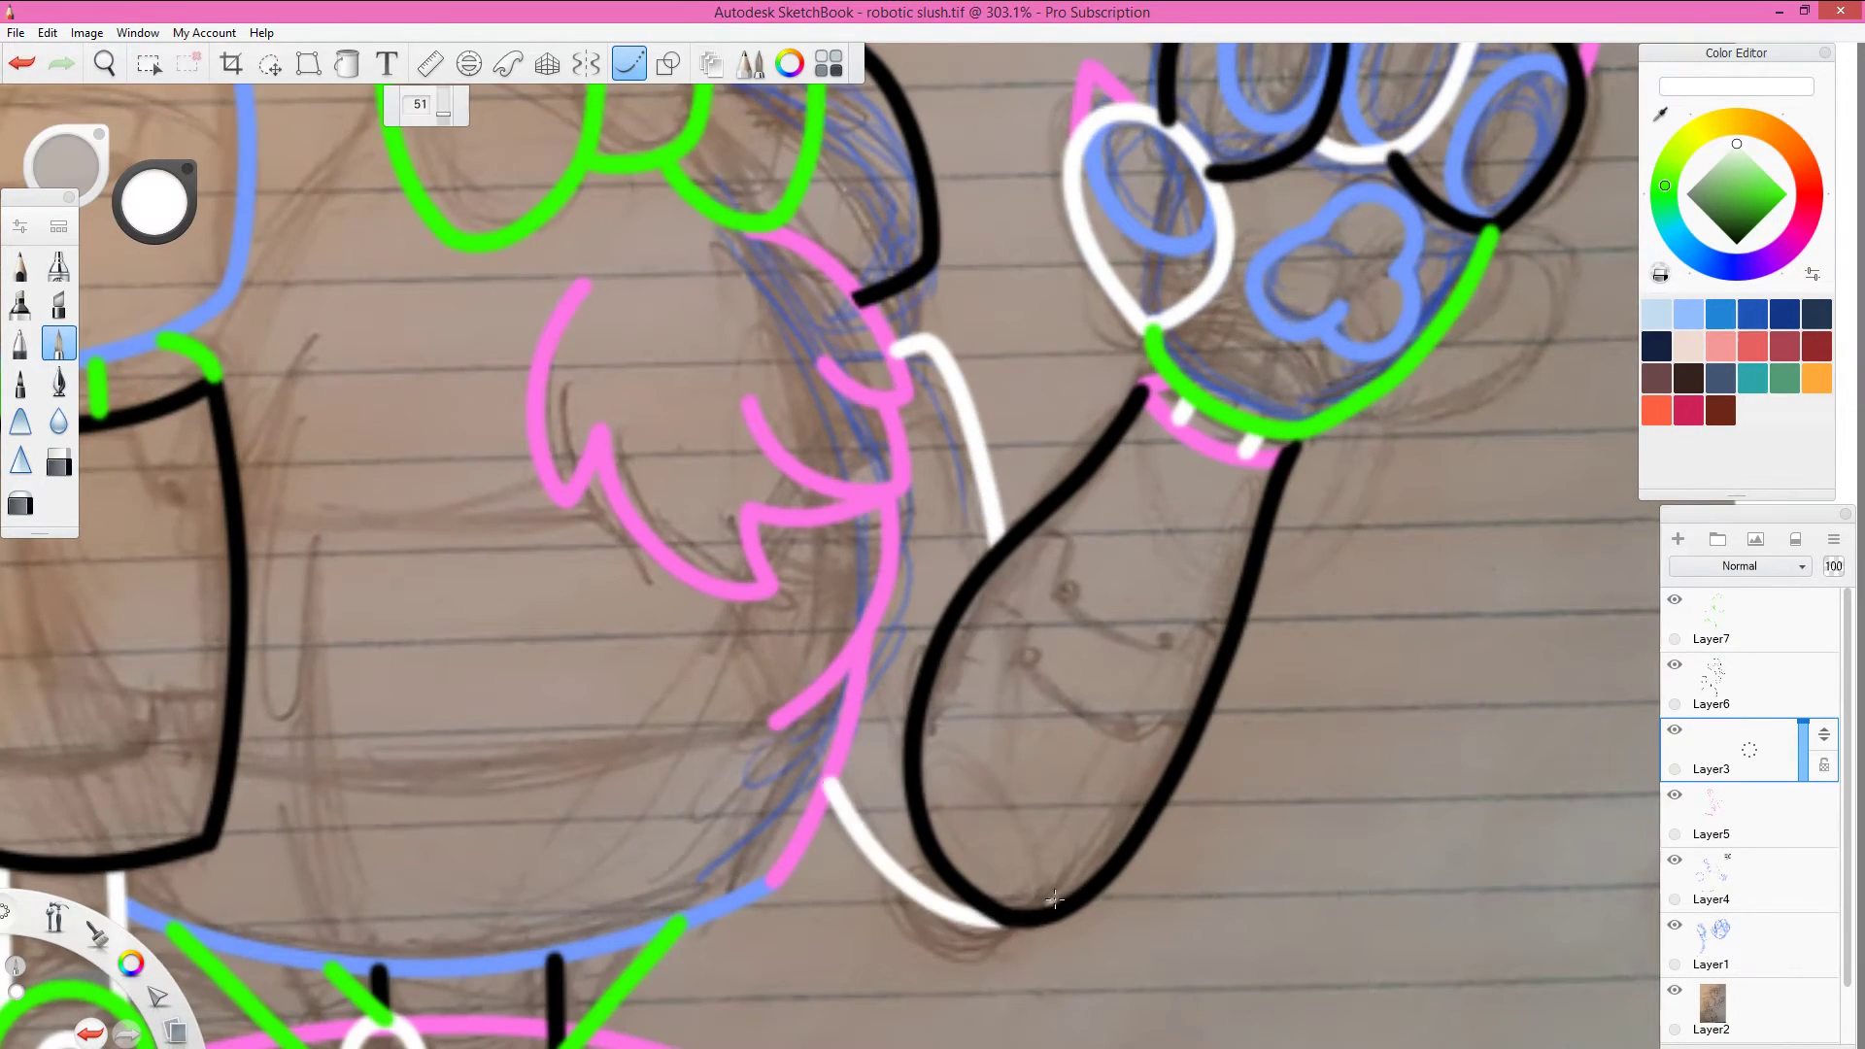
# Step: Trace the tail's outer edge with its fur tufts in light blue on Layer4, from the green hip joint down to the photo's edge
pyautogui.scroll(-5, 1055, 899)
pyautogui.click(1712, 880)
pyautogui.keyDown('alt'); pyautogui.click(687, 312); pyautogui.keyUp('alt')
pyautogui.scroll(5, 936, 777)
pyautogui.moveTo(826, 287); pyautogui.dragTo(580, 583)
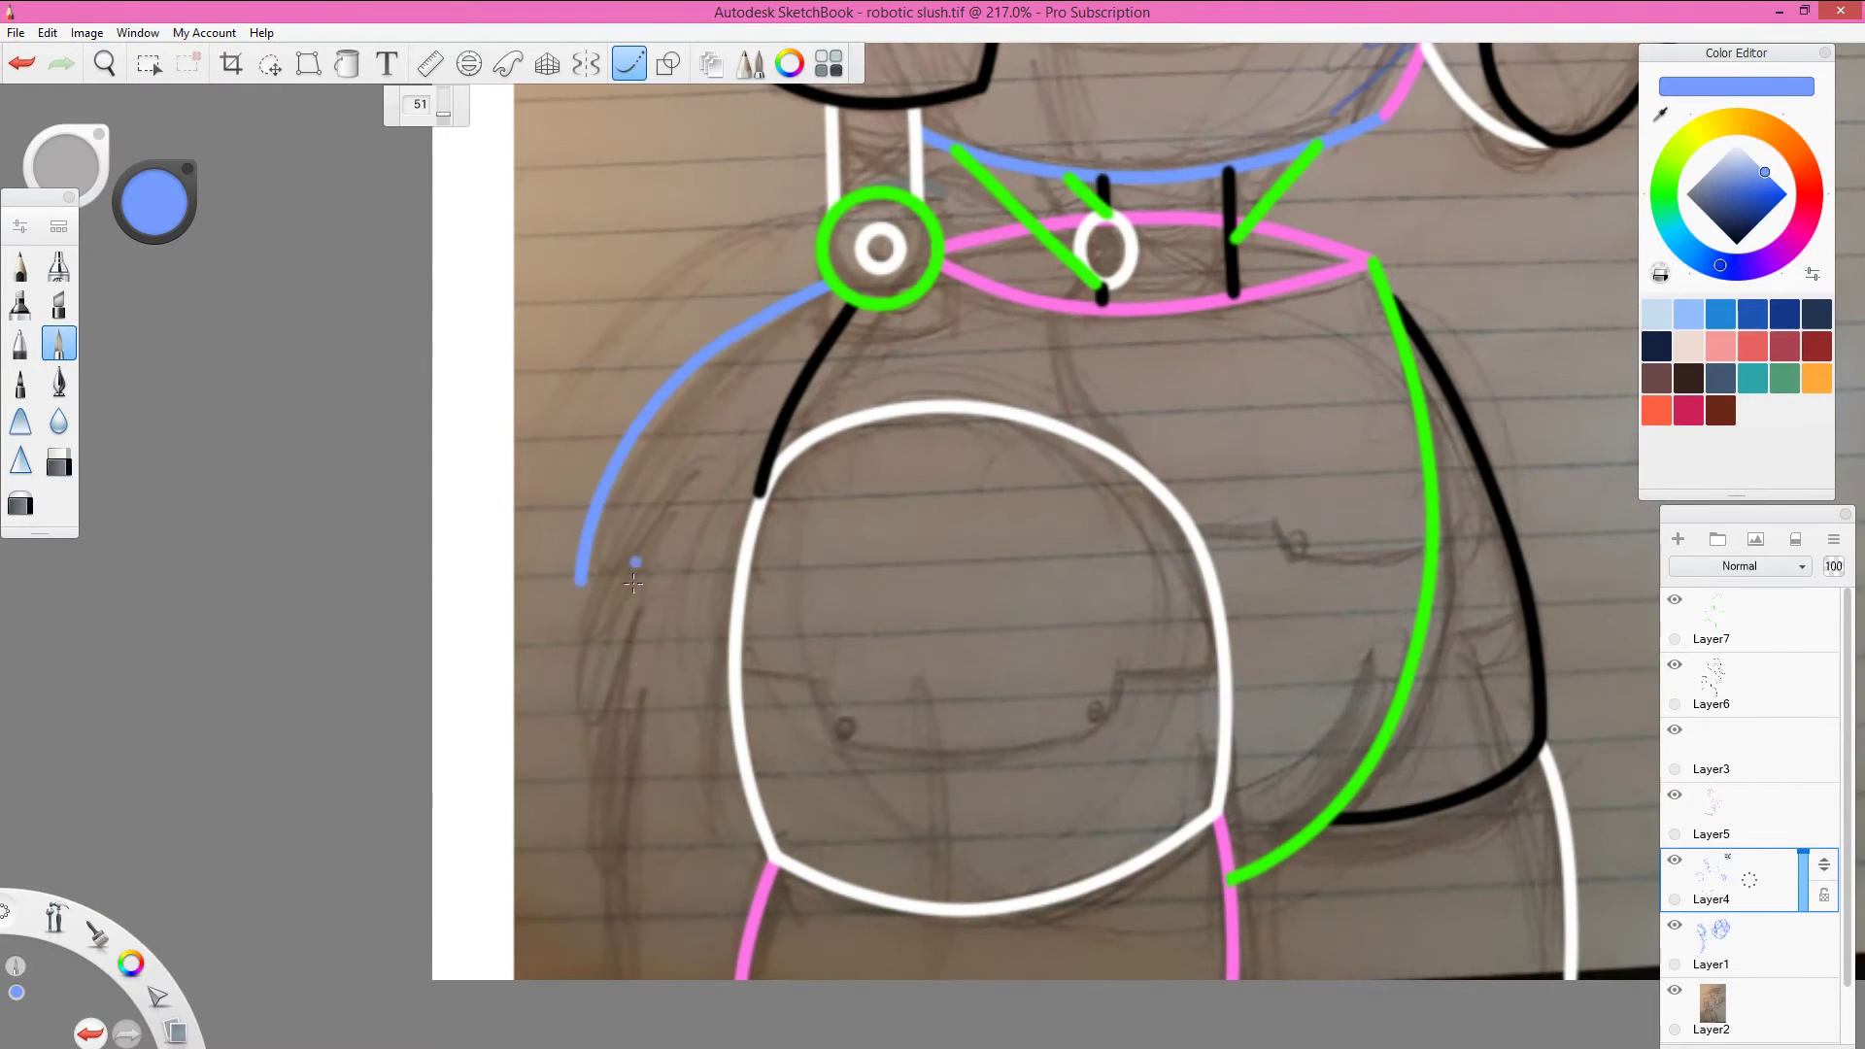
pyautogui.hotkey('ctrl', 'z')
pyautogui.moveTo(821, 291)
pyautogui.mouseDown()
pyautogui.moveTo(687, 497)
pyautogui.moveTo(590, 787)
pyautogui.mouseUp()
pyautogui.moveTo(604, 746); pyautogui.dragTo(626, 979)
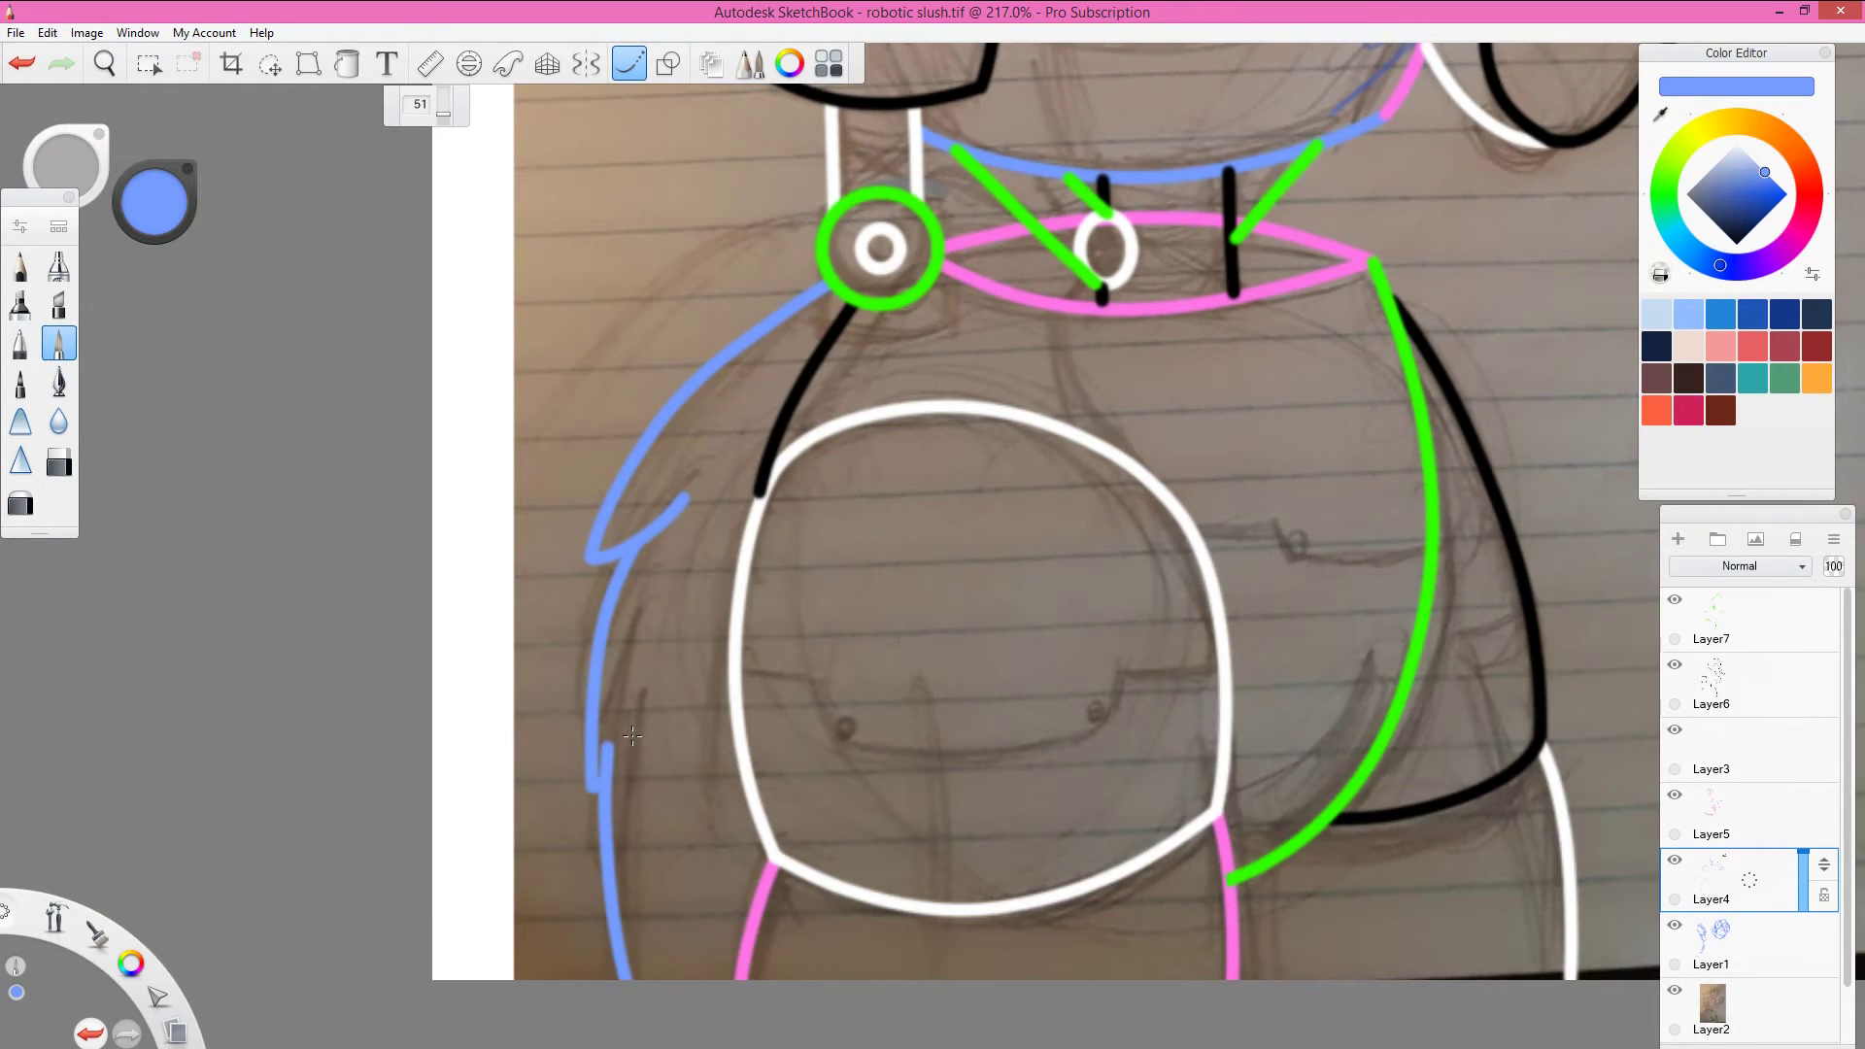
# Step: Draw the short black waist struts beside the green hip joint on Layer6
pyautogui.scroll(3, 631, 736)
pyautogui.click(1712, 685)
pyautogui.keyDown('alt'); pyautogui.click(695, 637); pyautogui.keyUp('alt')
pyautogui.moveTo(831, 360); pyautogui.dragTo(947, 486)
pyautogui.click(1010, 467)
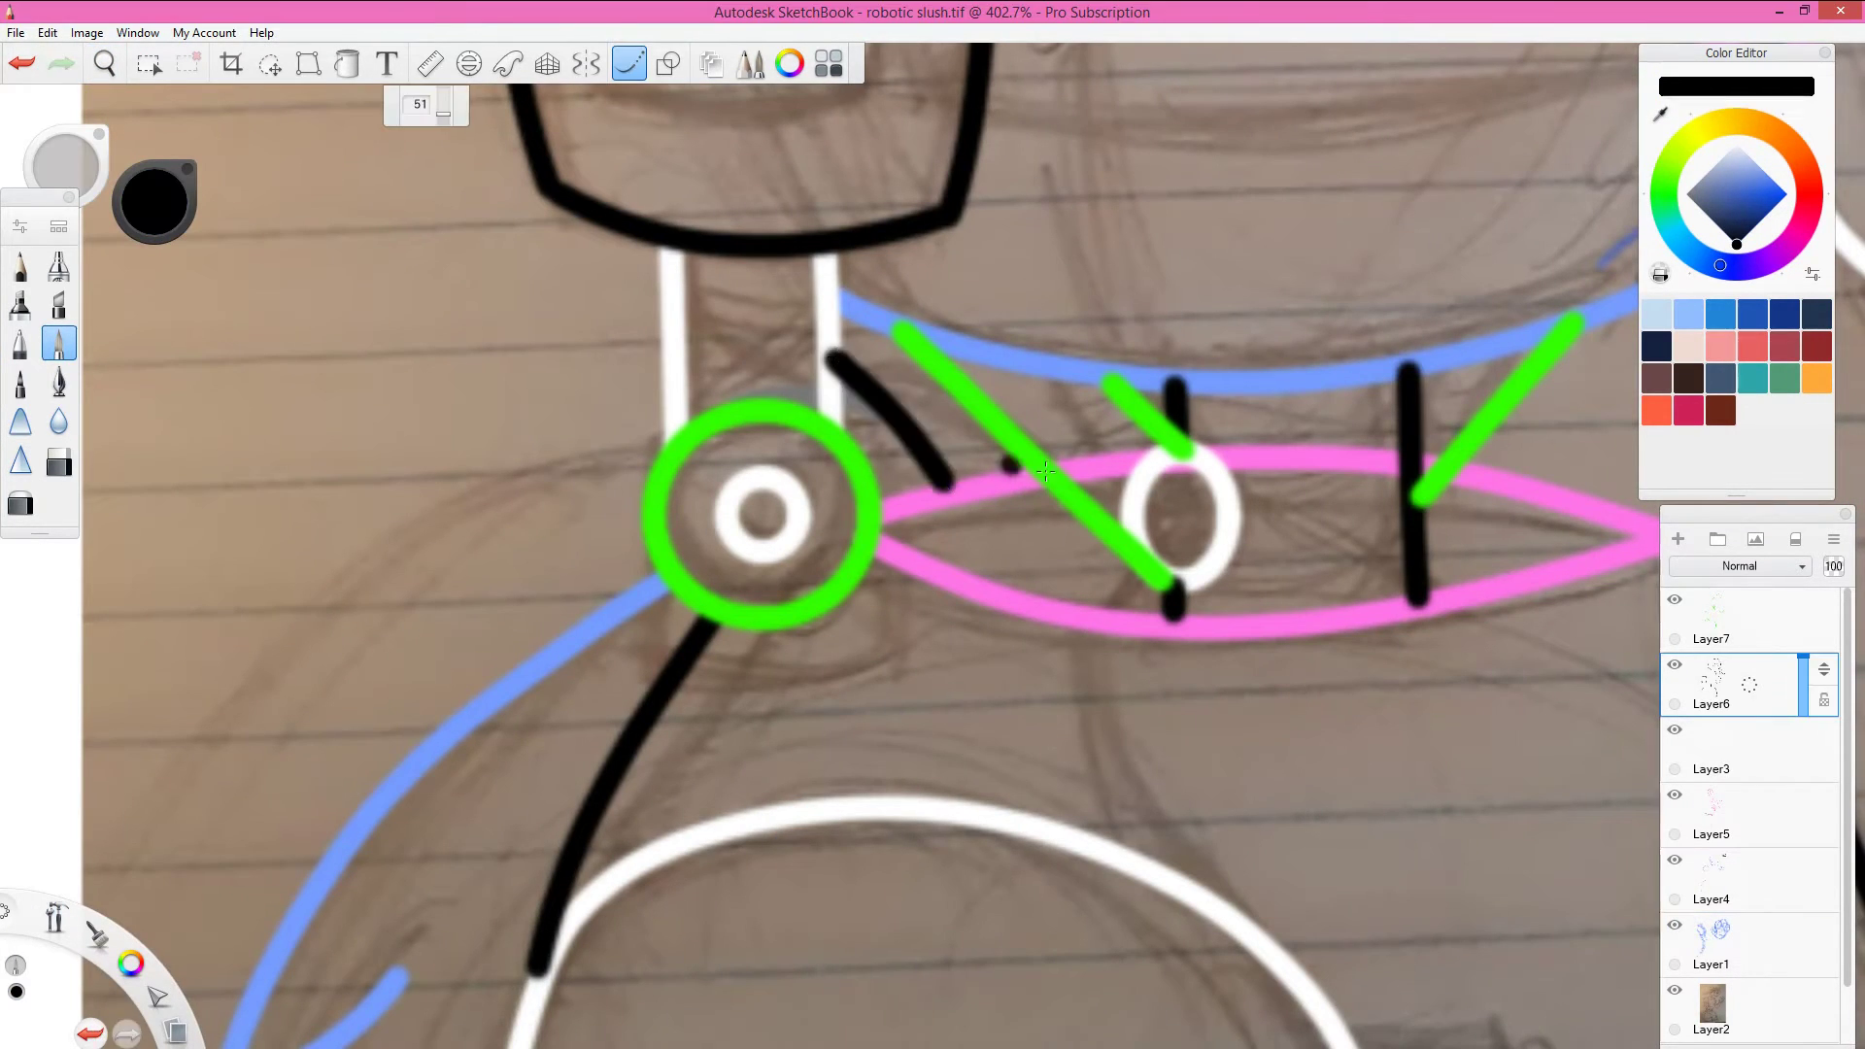
# Step: Add a new top layer and write 2.5 in red beside the near ear
pyautogui.scroll(-5, 1044, 471)
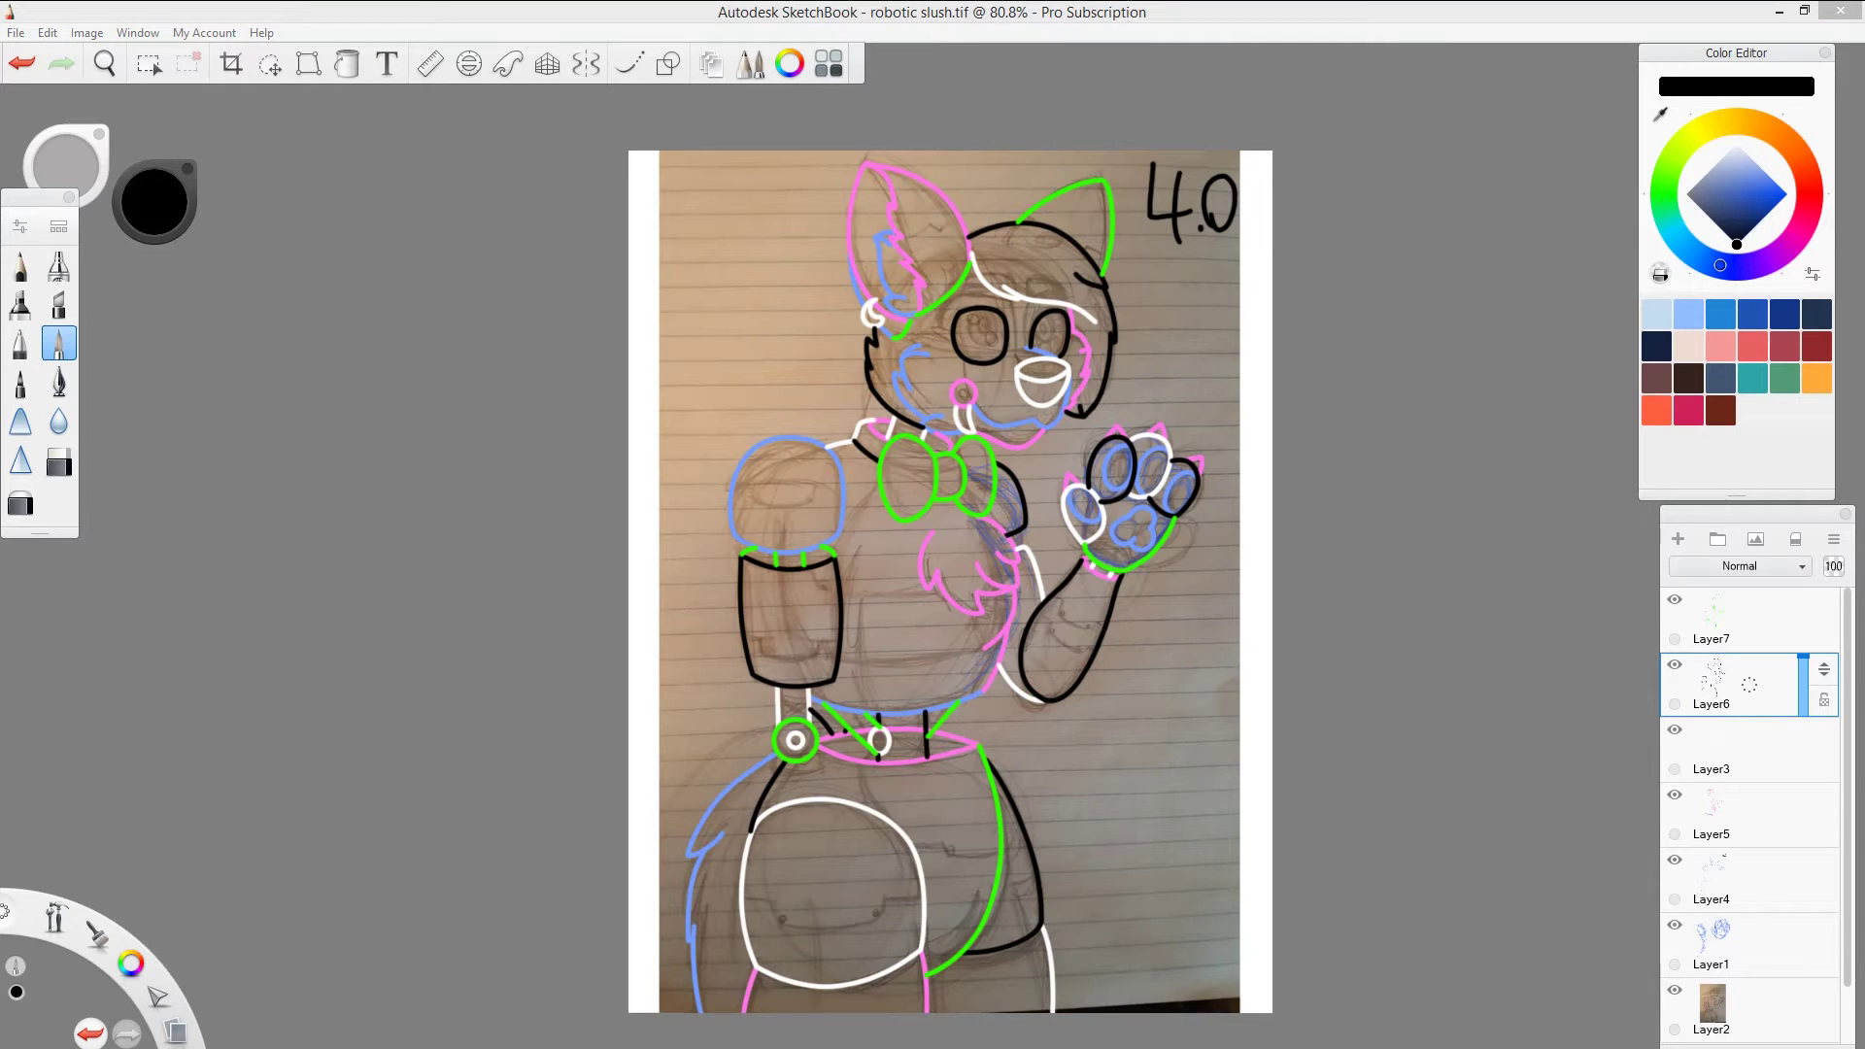
pyautogui.click(1173, 670)
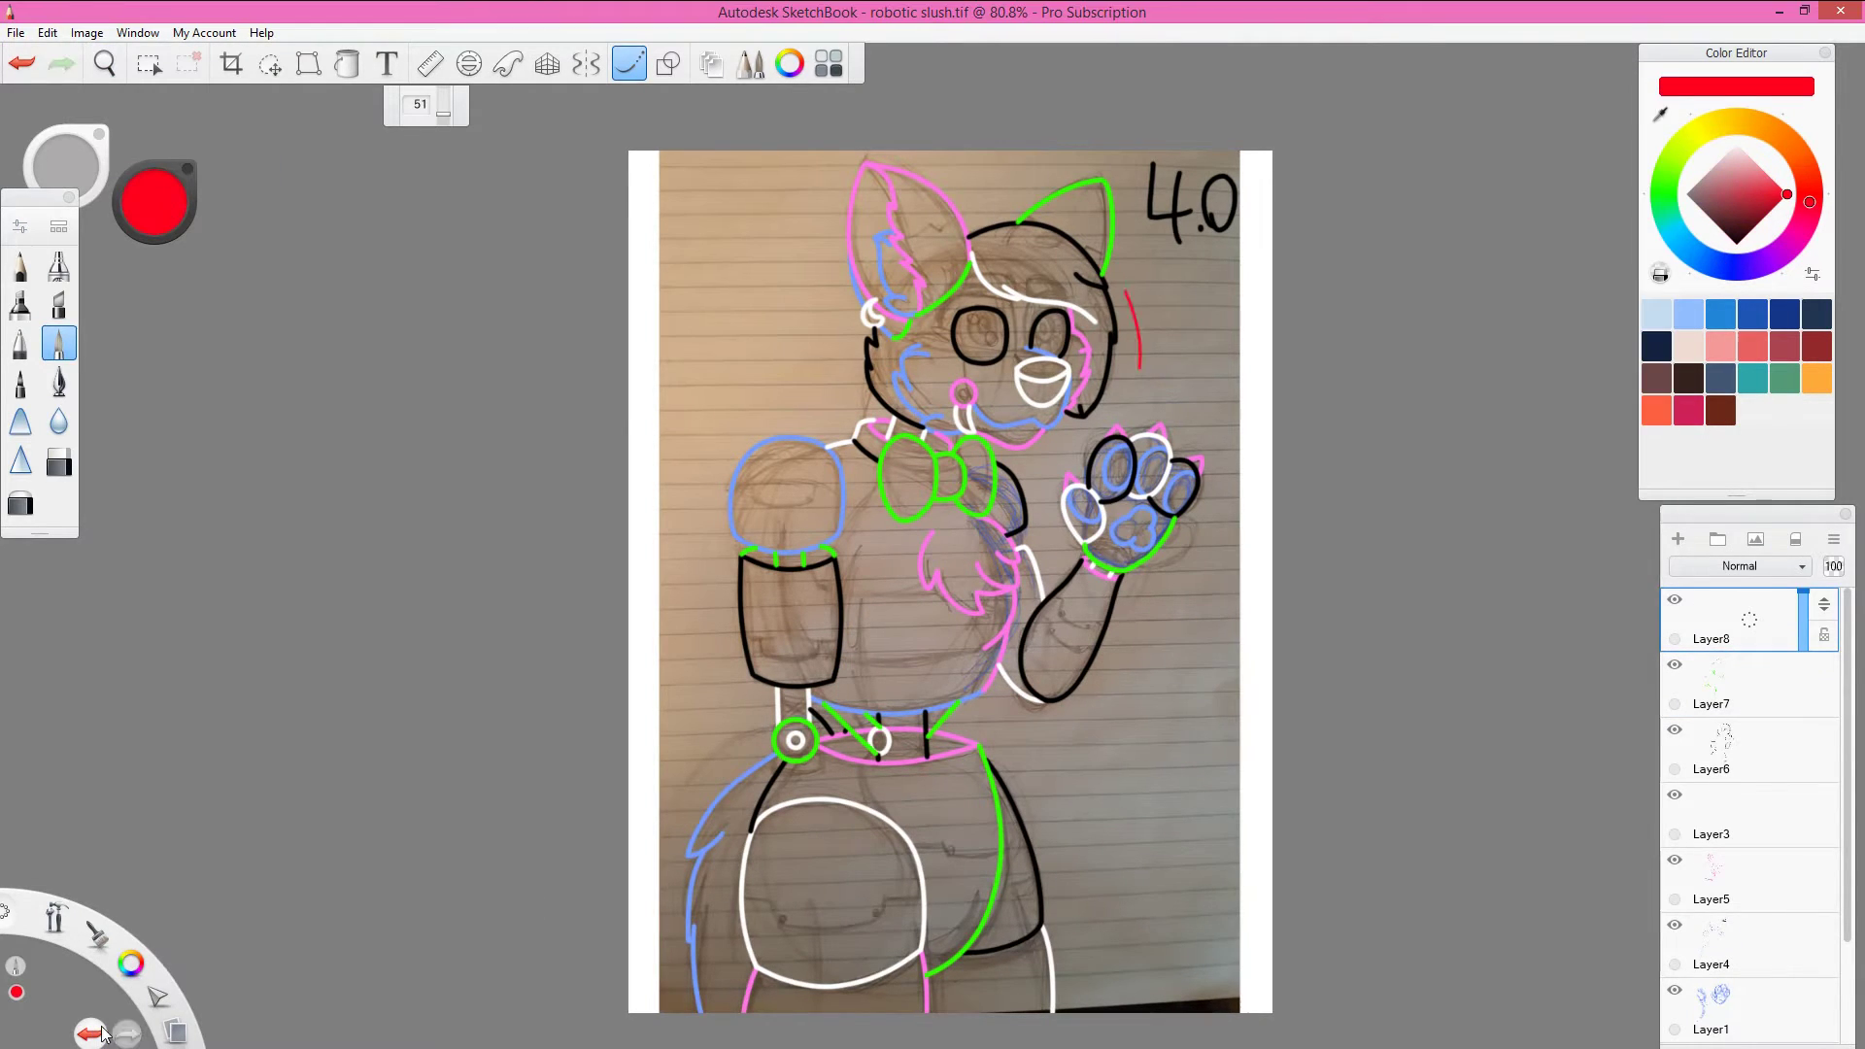
pyautogui.moveTo(690, 231); pyautogui.dragTo(672, 252)
# Step: Trace the red ear-tip, nose-bridge, brow and cheek marking lines on Layer8, erasing and correcting the bridge's lower end
pyautogui.scroll(5, 1046, 223)
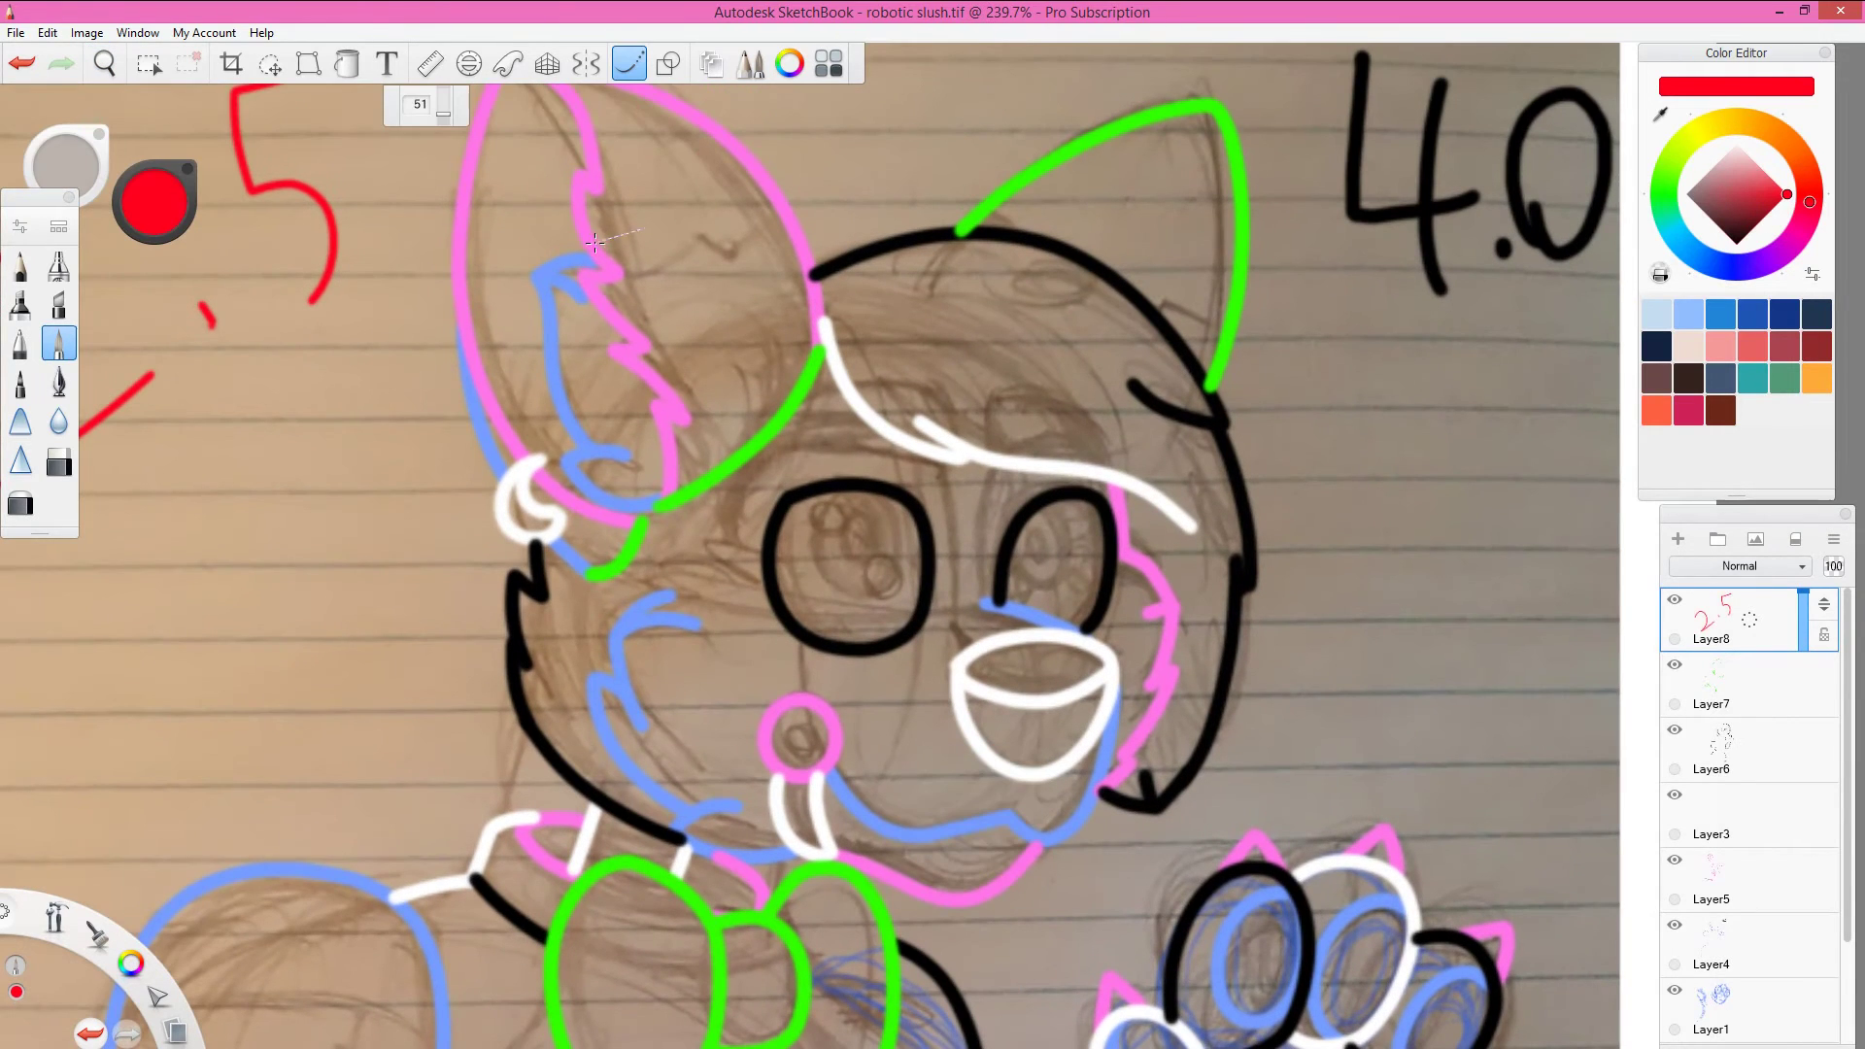
pyautogui.moveTo(729, 136); pyautogui.dragTo(593, 243)
pyautogui.moveTo(987, 207); pyautogui.dragTo(1049, 261)
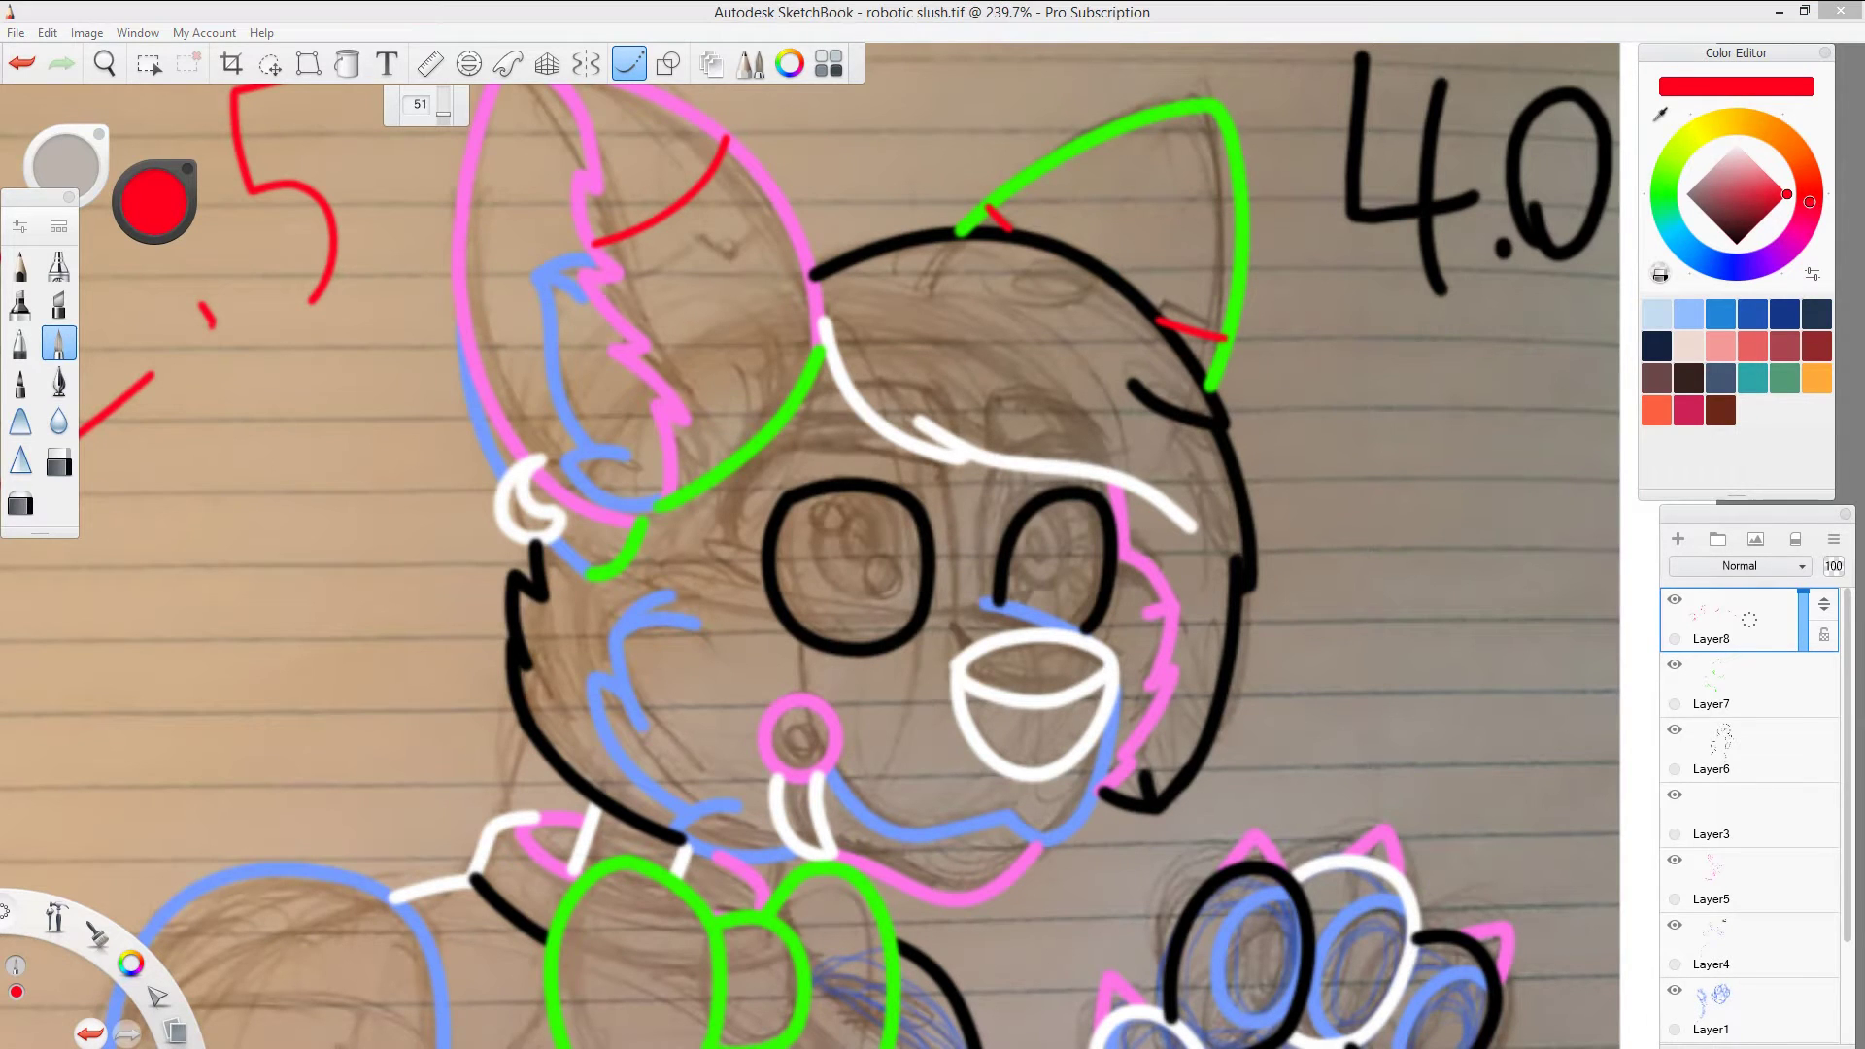
pyautogui.moveTo(934, 580); pyautogui.dragTo(965, 648)
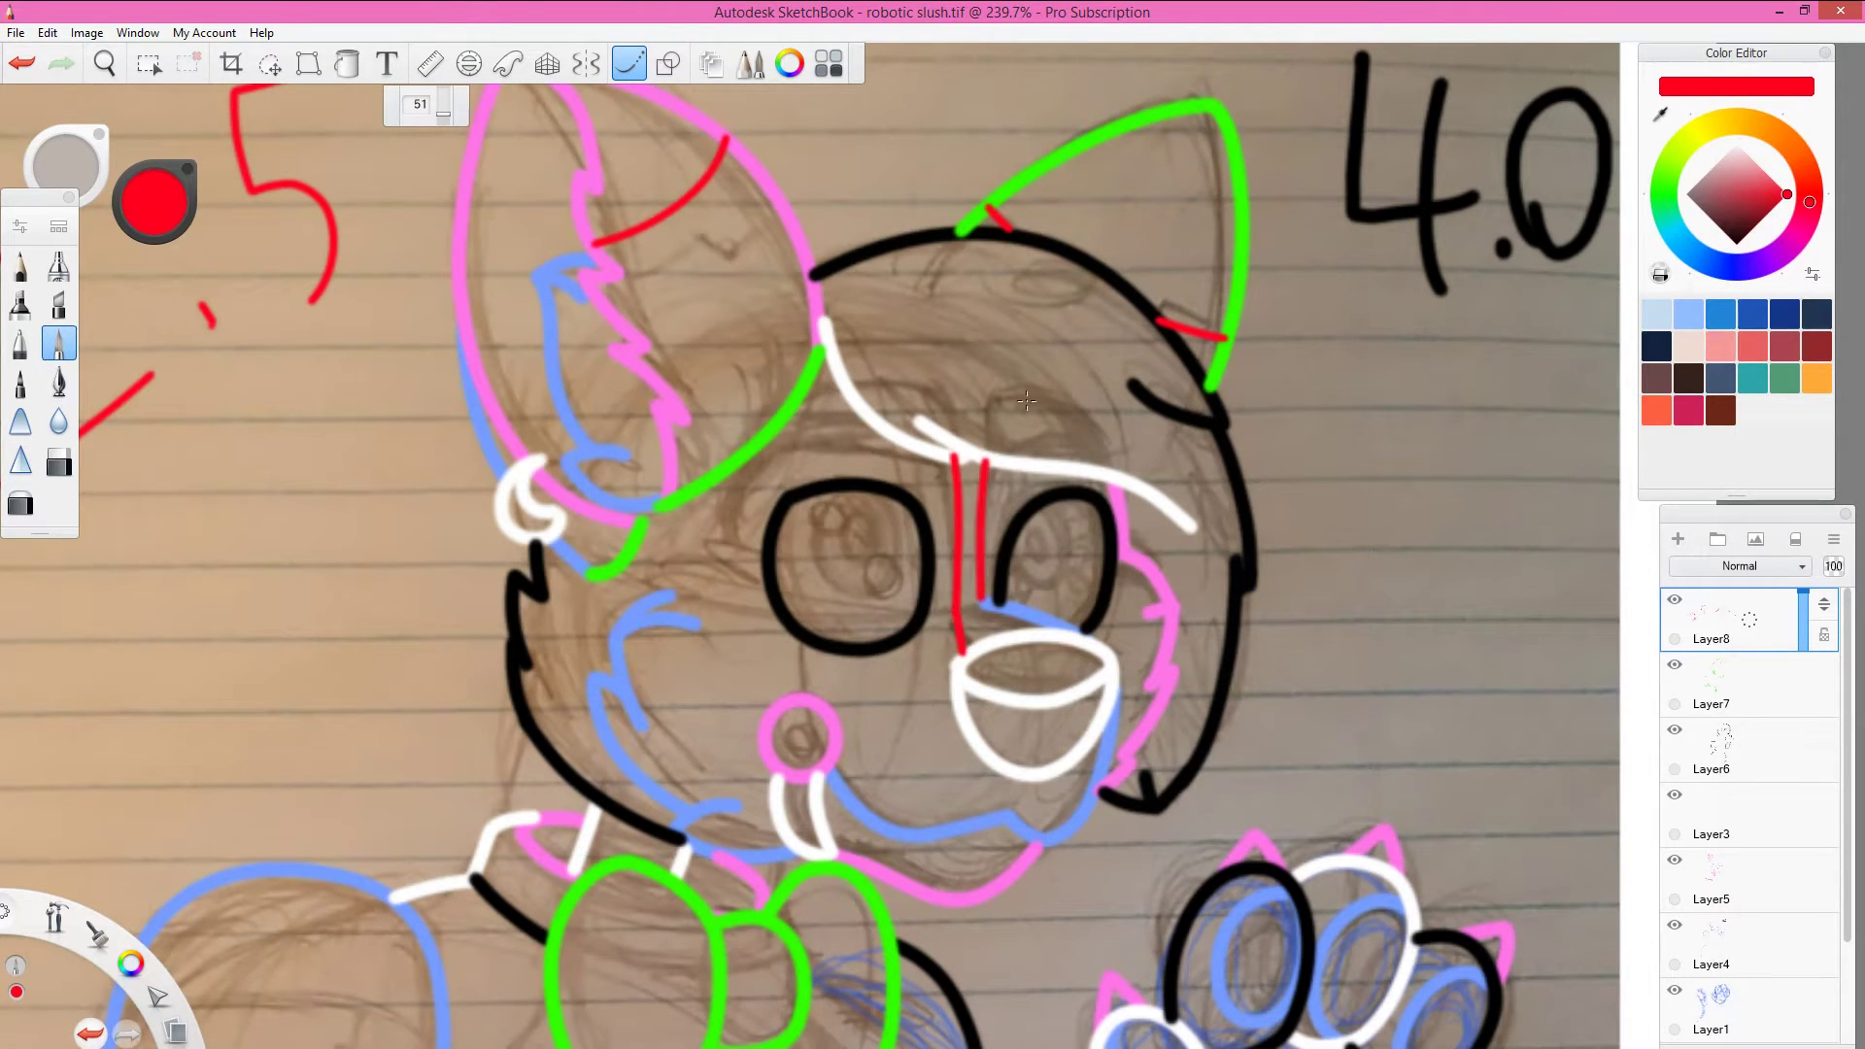
pyautogui.moveTo(670, 590); pyautogui.dragTo(726, 571)
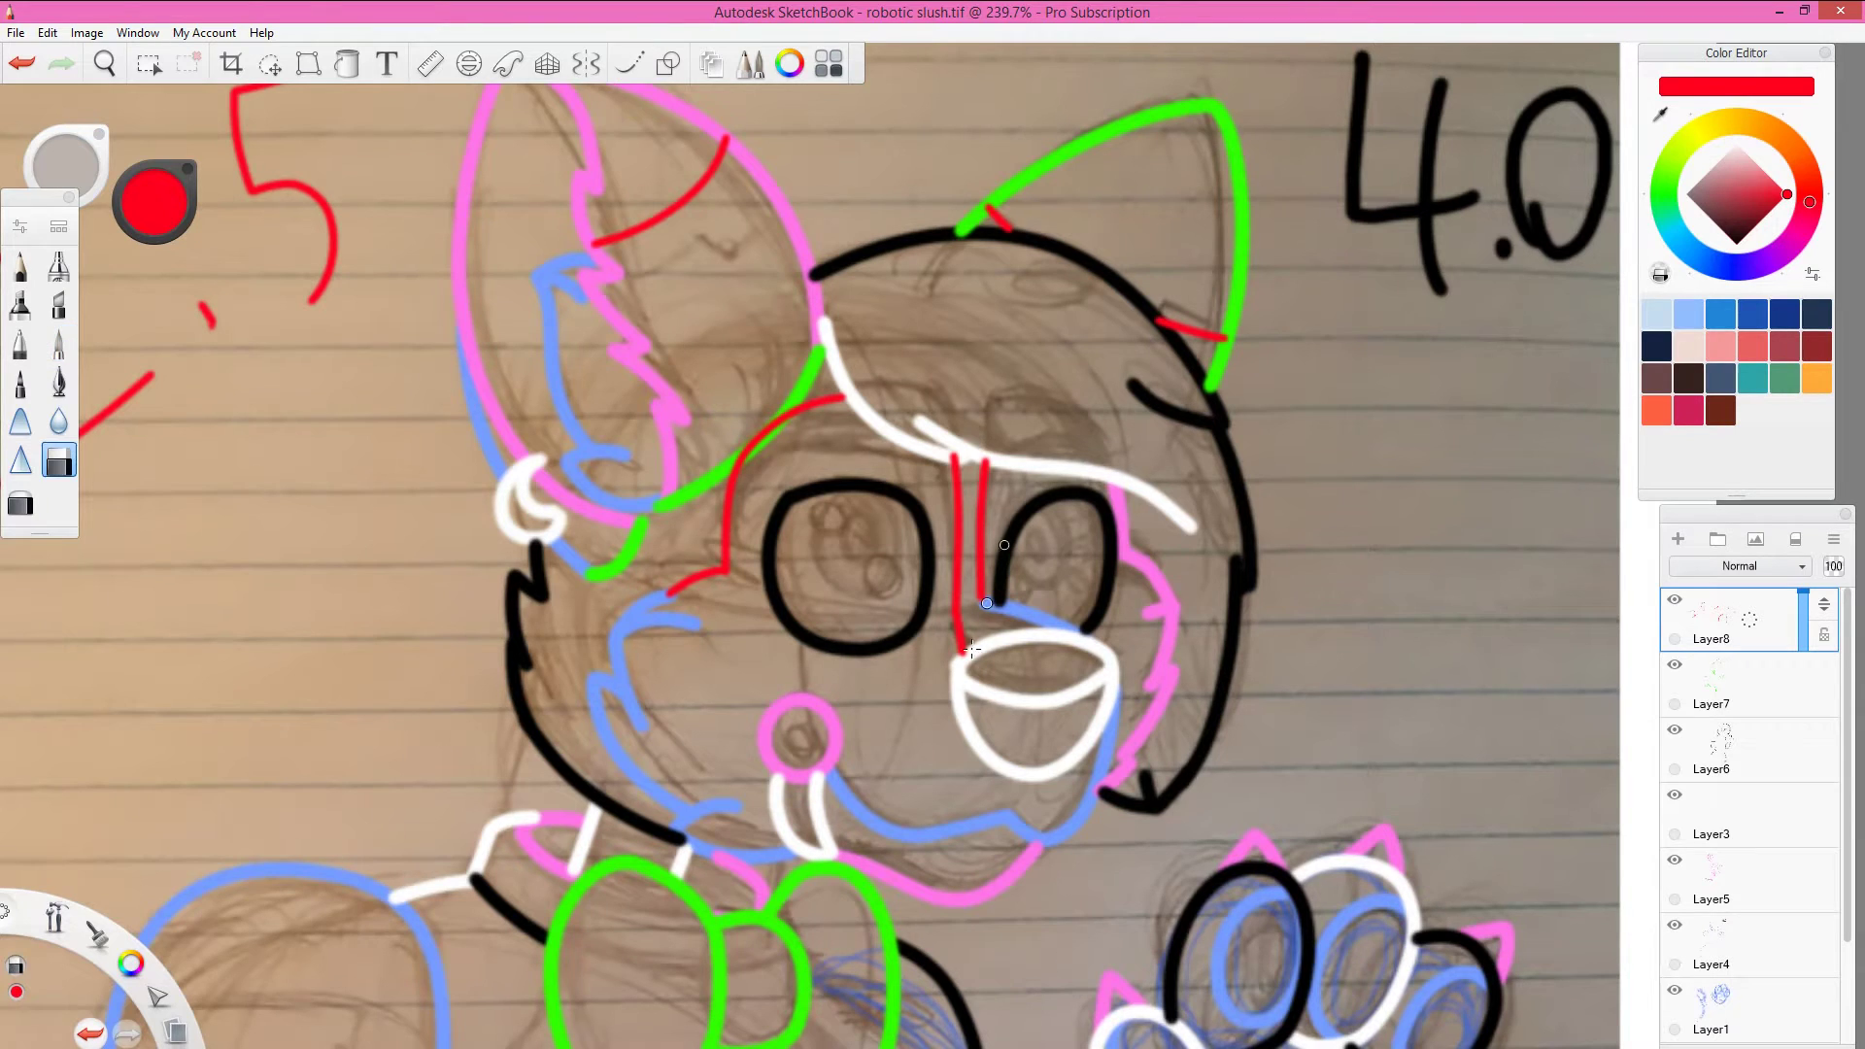
pyautogui.moveTo(958, 612); pyautogui.dragTo(976, 643)
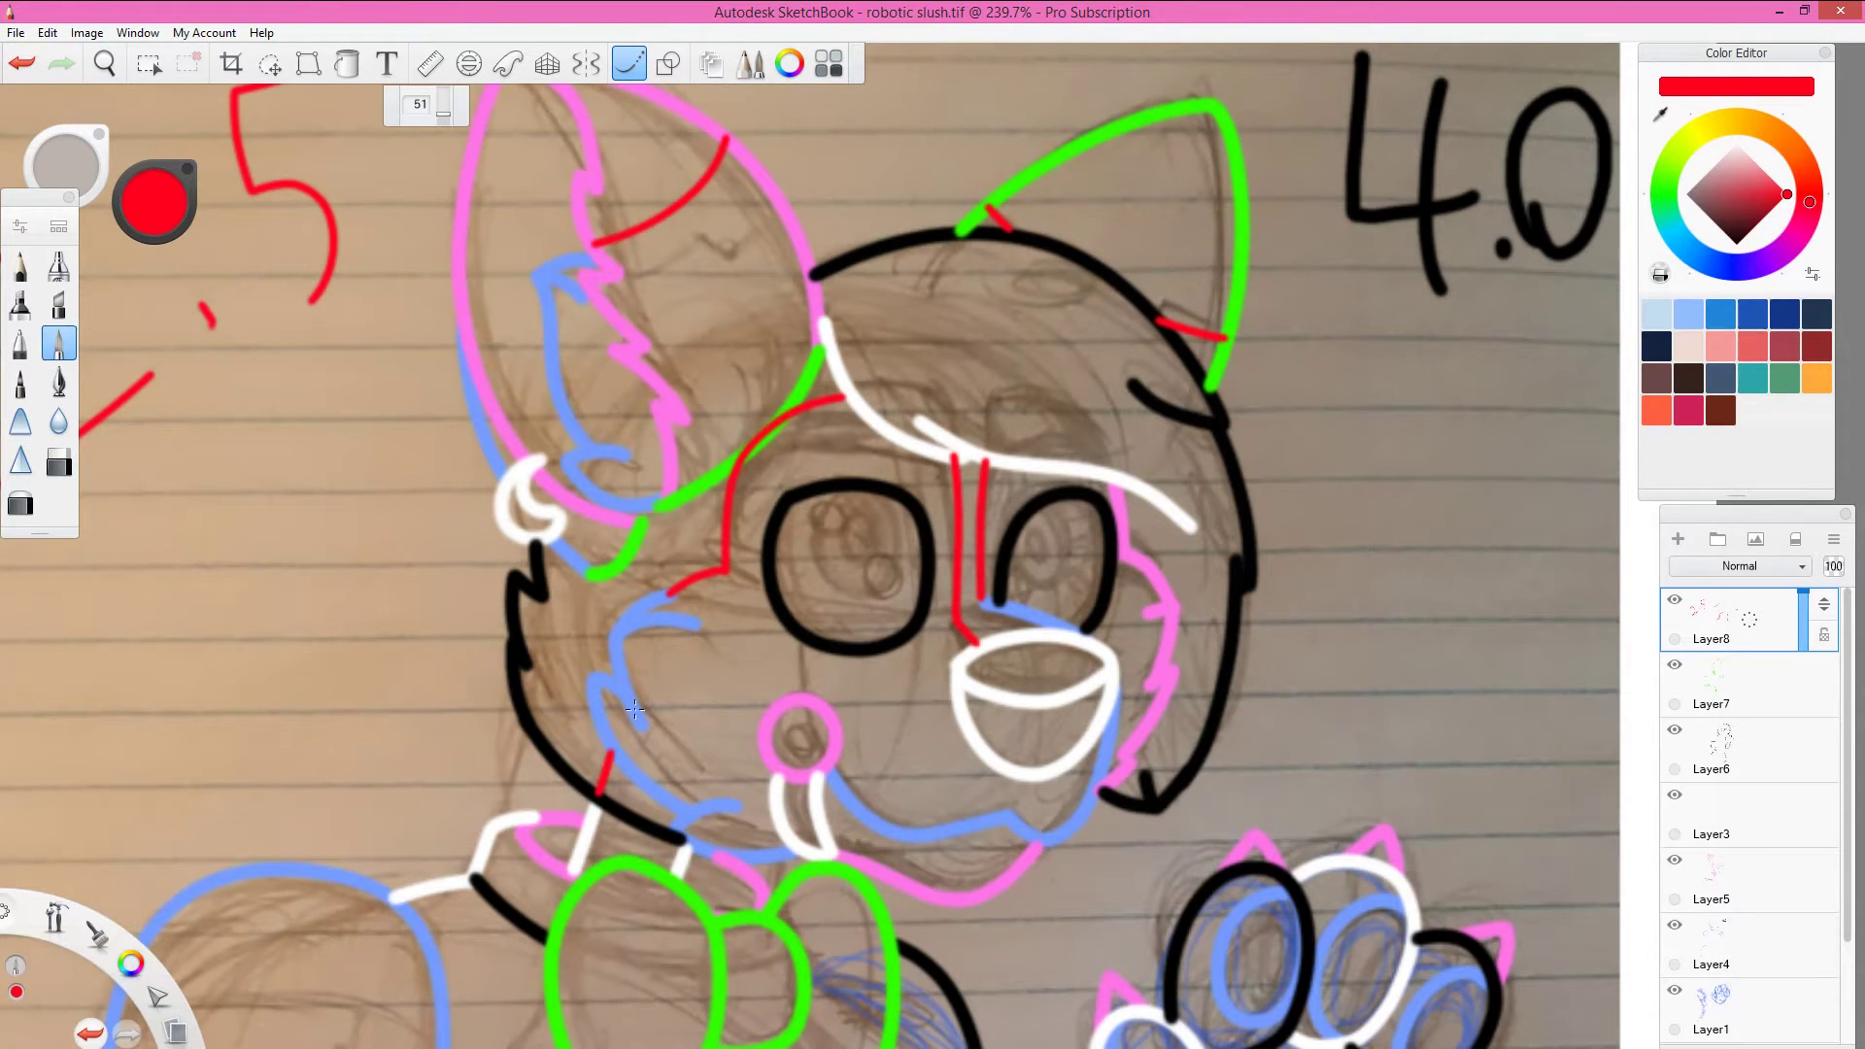
# Step: Add a new layer and draw small red ellipse freckles on both cheeks
pyautogui.hotkey('ctrl', 'shift', 'n')
pyautogui.press('o')
pyautogui.moveTo(808, 679); pyautogui.dragTo(821, 693)
pyautogui.moveTo(873, 691); pyautogui.dragTo(884, 702)
pyautogui.moveTo(741, 675); pyautogui.dragTo(752, 685)
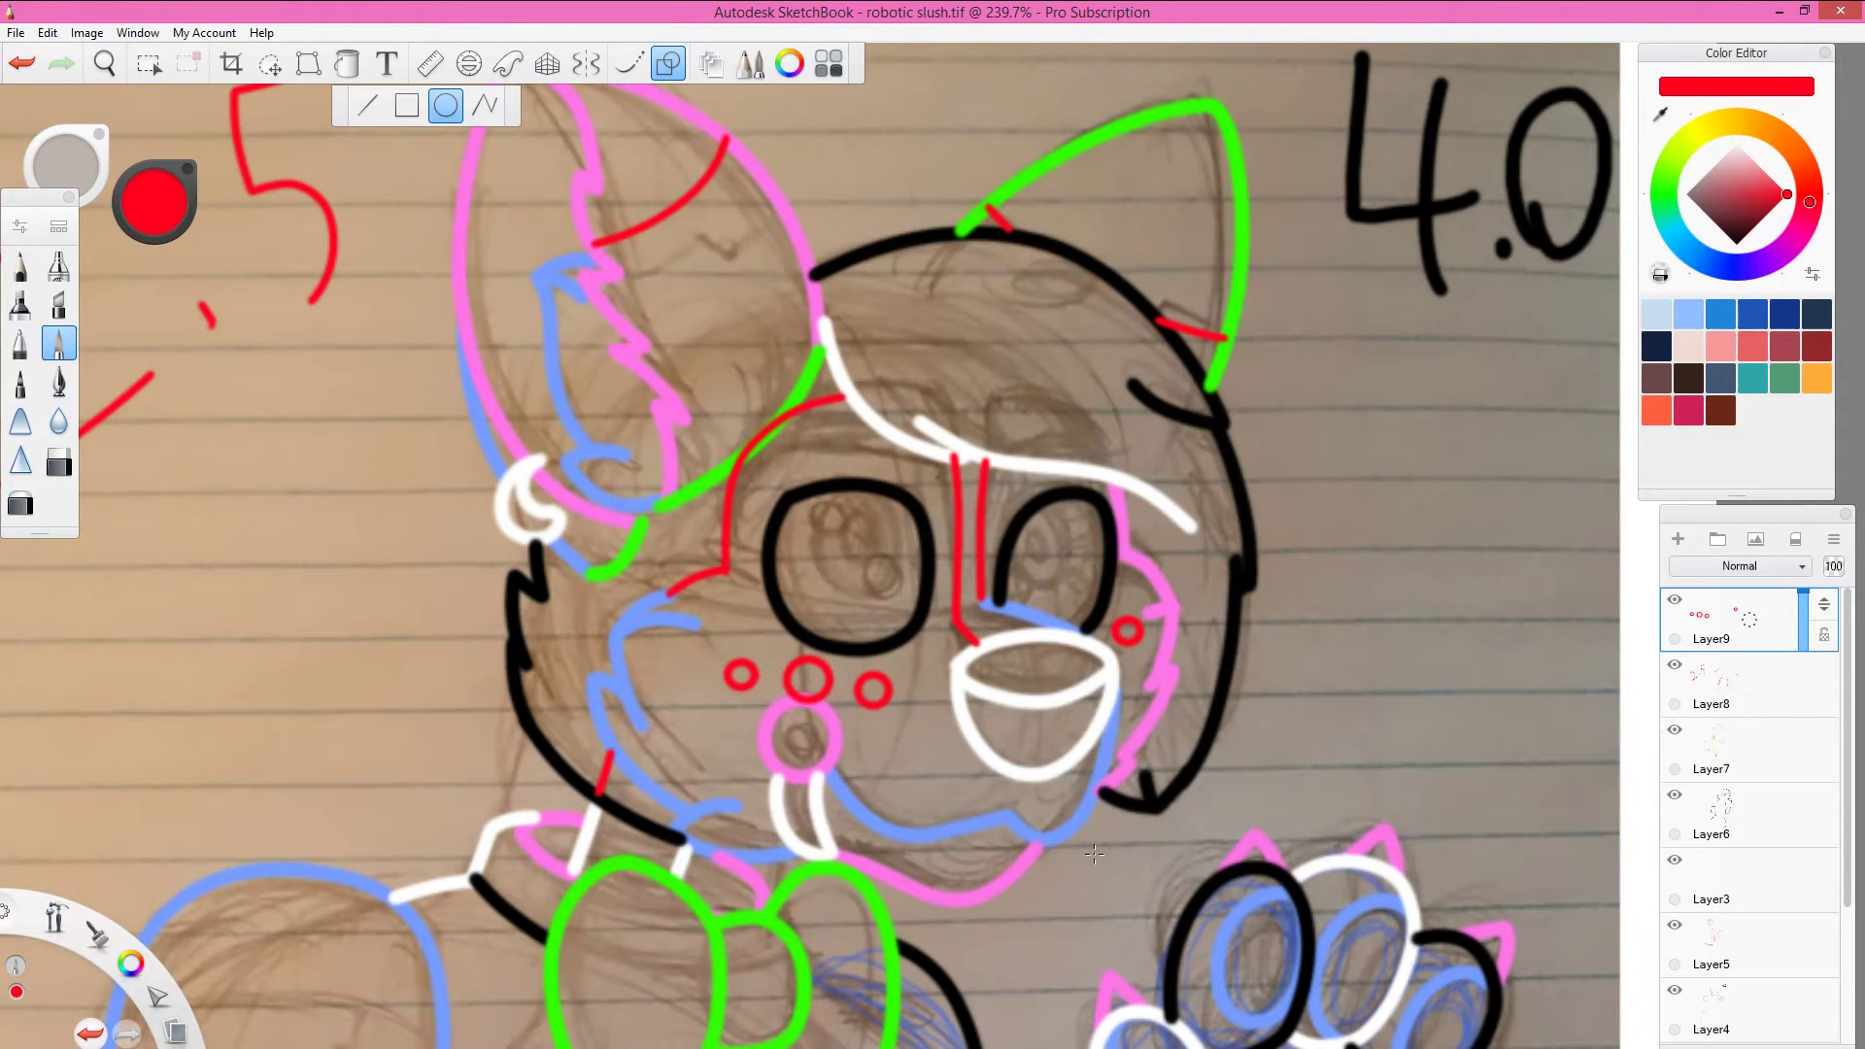
# Step: Choose a near-black colour for Layer6, lock its transparency and move the layer below Layer4
pyautogui.click(1729, 816)
pyautogui.click(1729, 236)
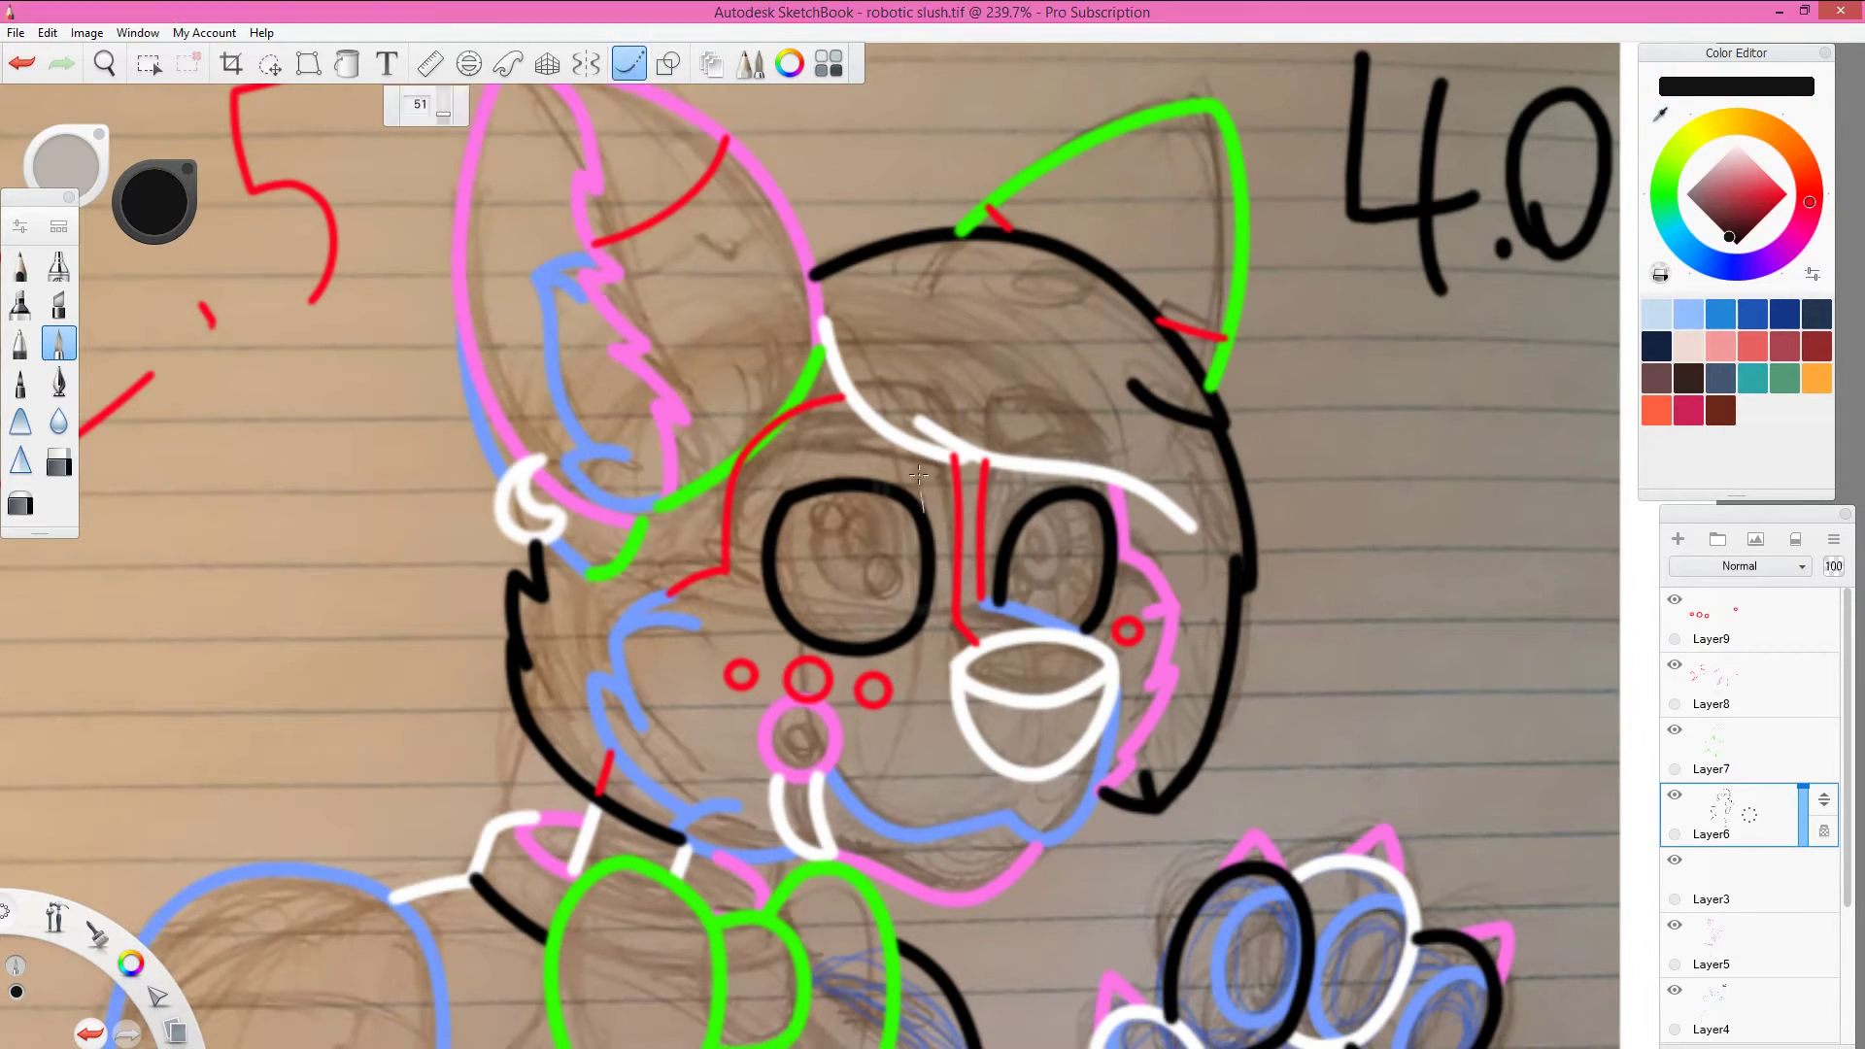
pyautogui.click(58, 265)
pyautogui.doubleClick(58, 343)
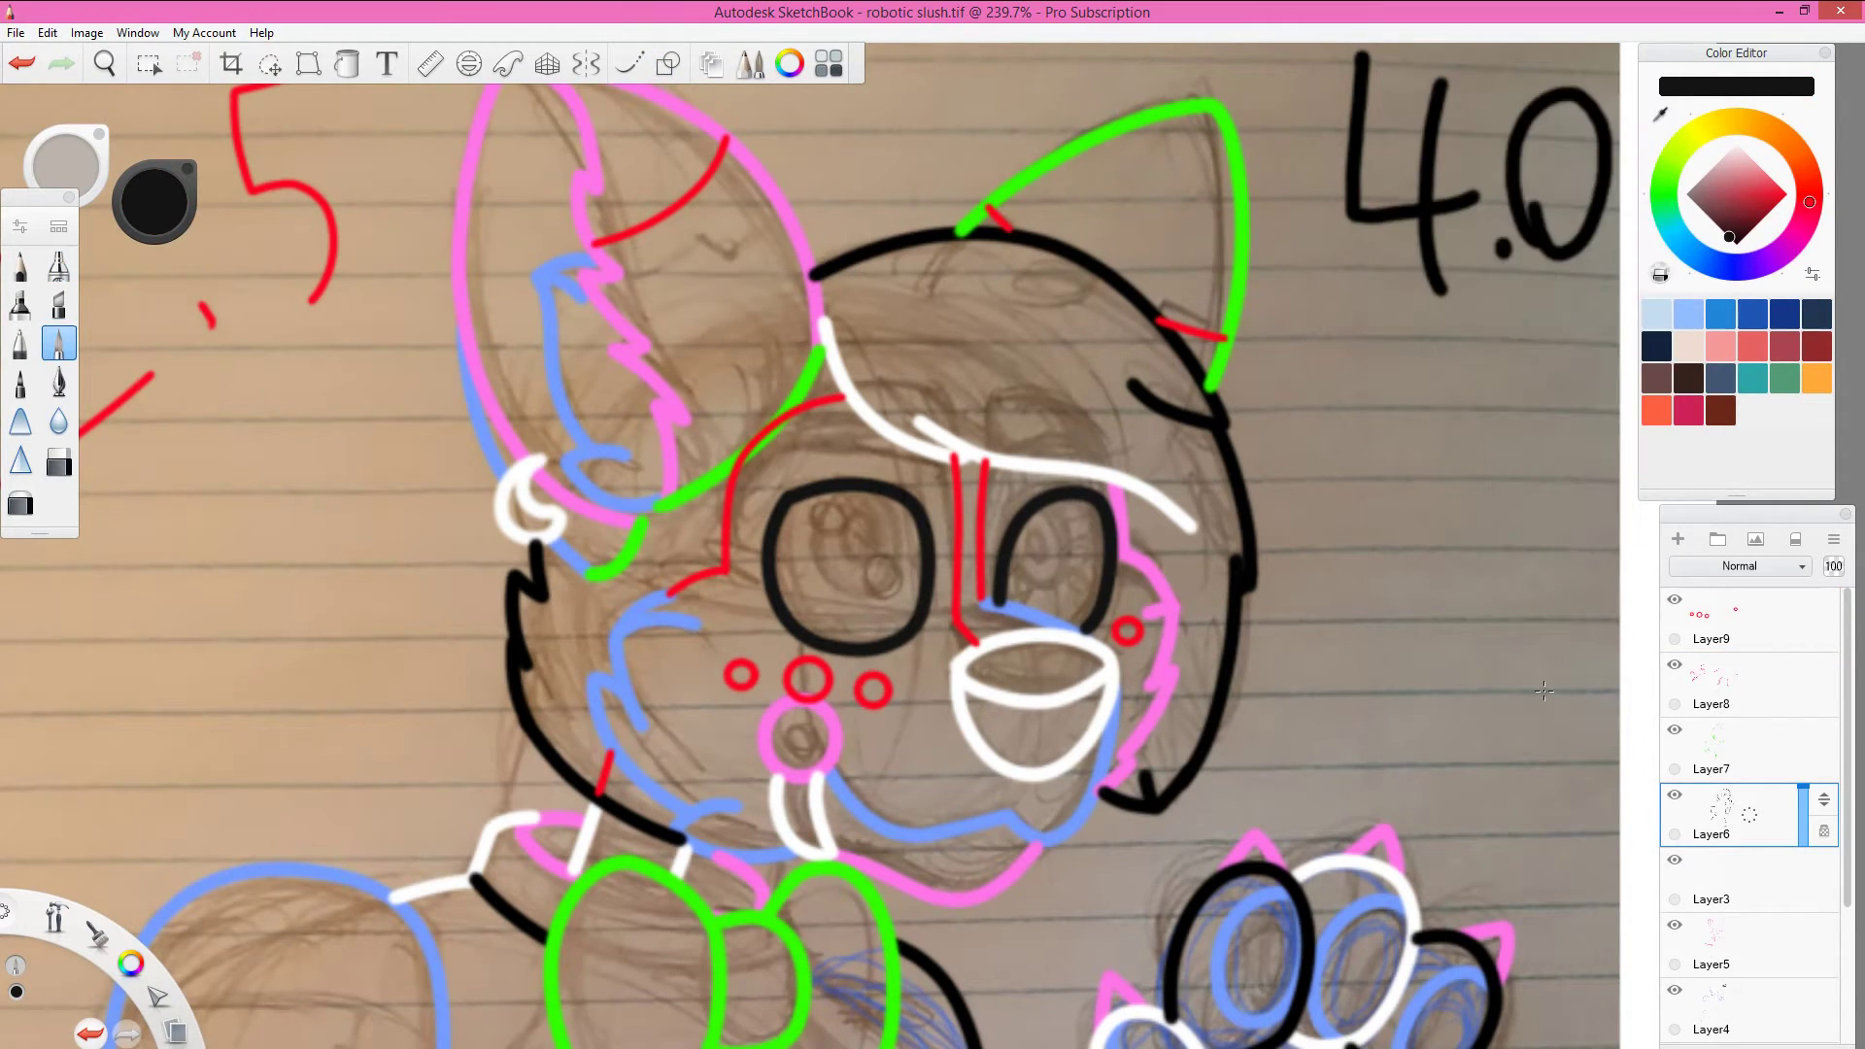
pyautogui.scroll(-2, 1812, 913)
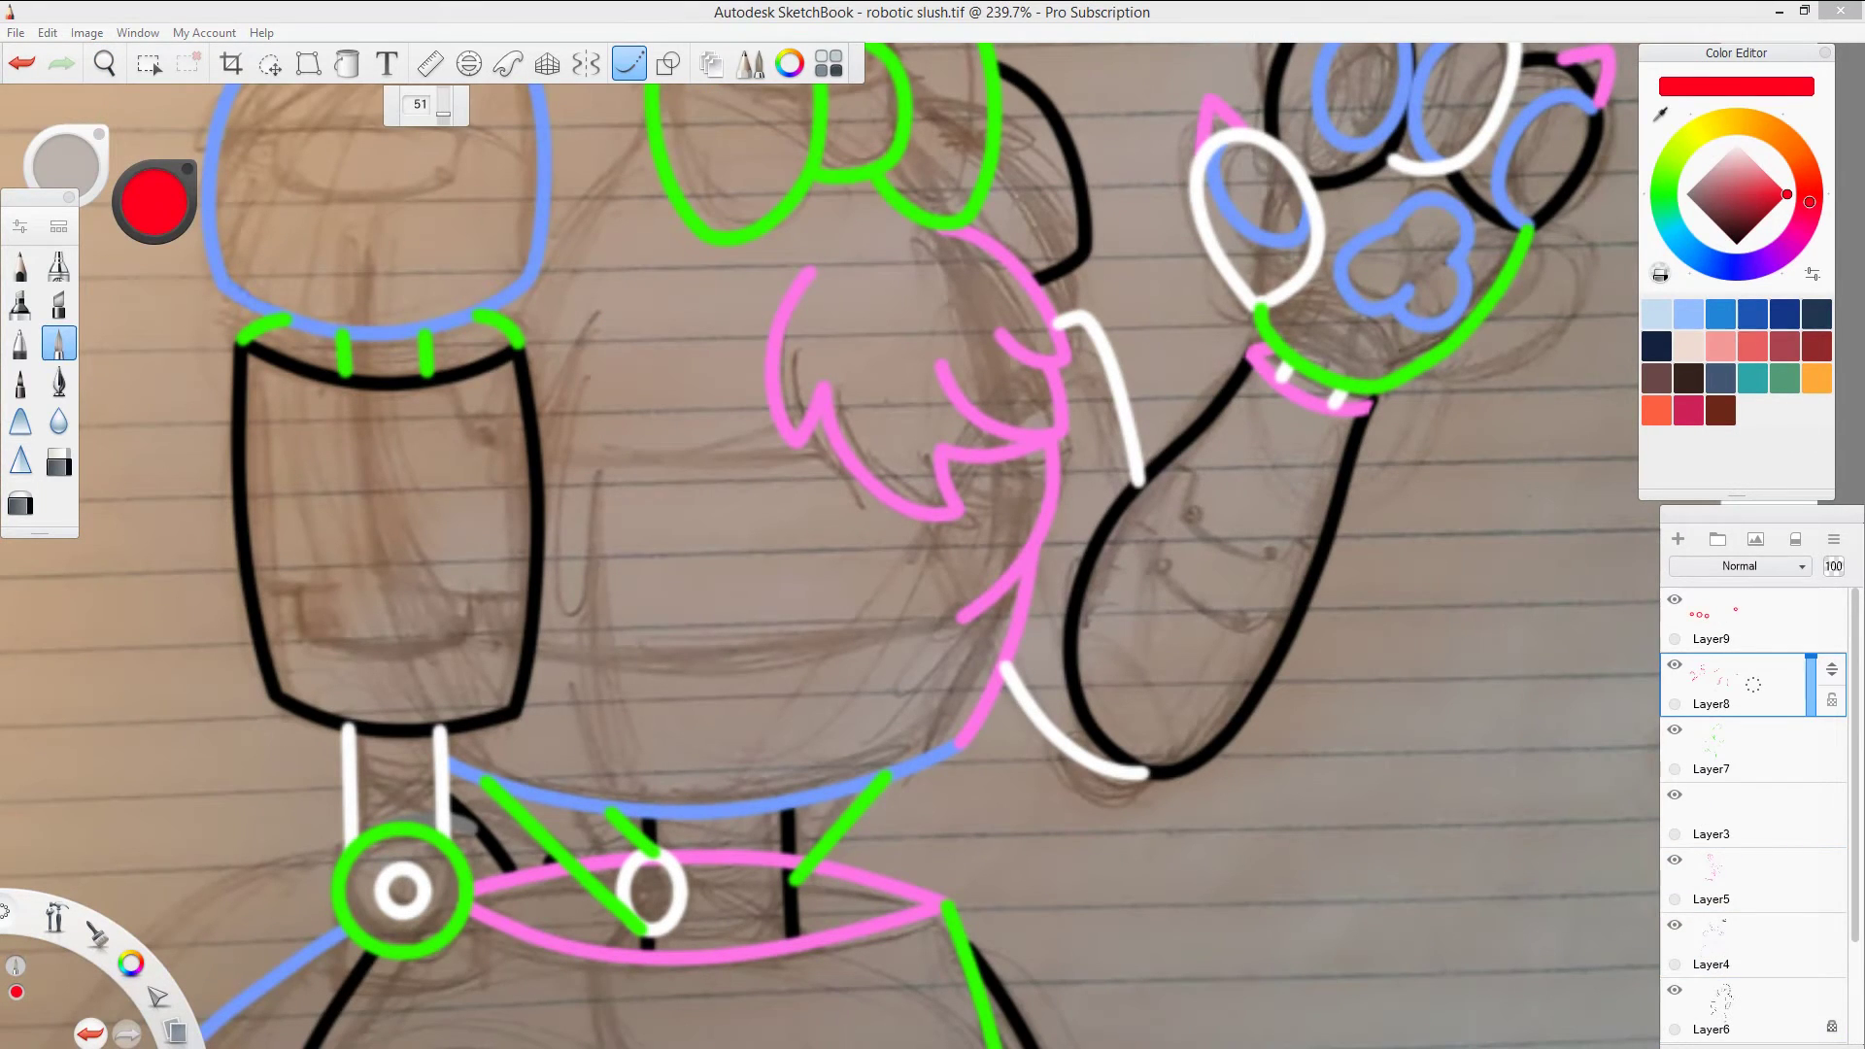
# Step: Trace the jagged belly fur line down the torso in red on Layer8, and add a short curve from the waist to the front thigh
pyautogui.moveTo(649, 97)
pyautogui.mouseDown()
pyautogui.moveTo(544, 330)
pyautogui.moveTo(569, 505)
pyautogui.moveTo(564, 792)
pyautogui.mouseUp()
pyautogui.moveTo(588, 868); pyautogui.dragTo(666, 500)
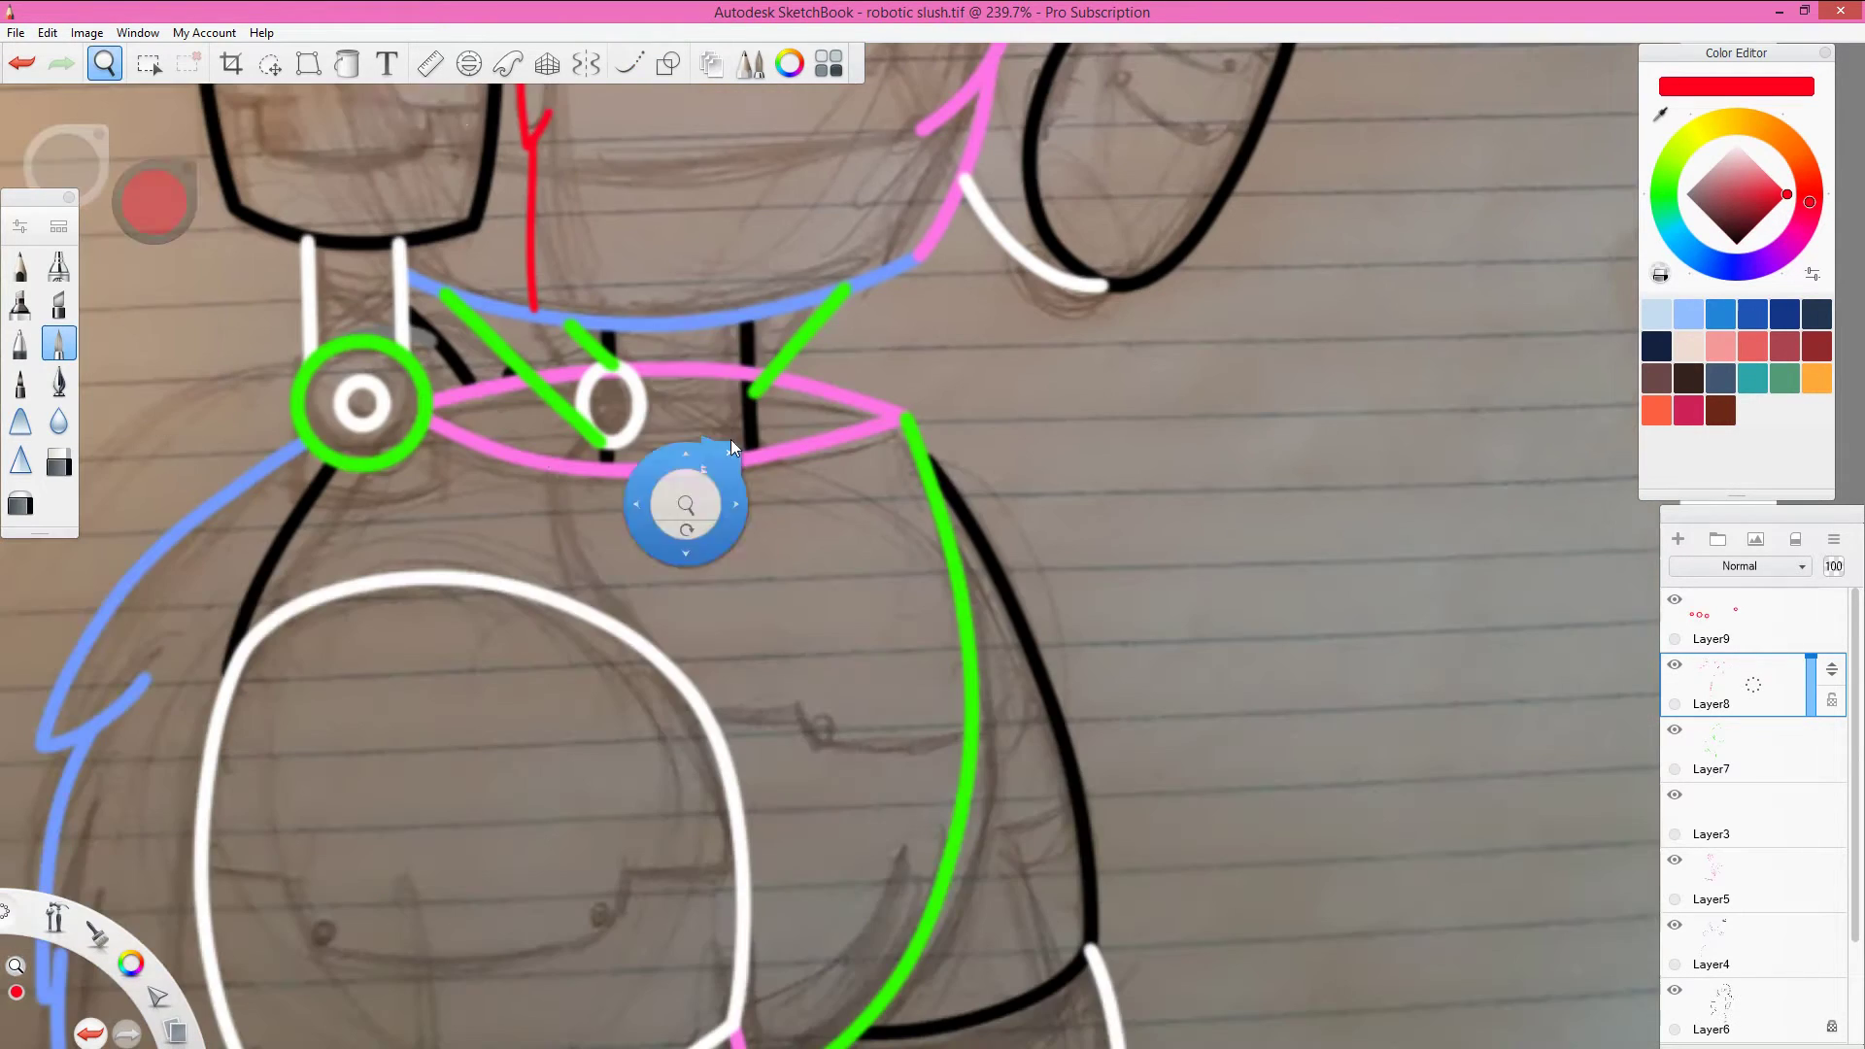
pyautogui.press('Home')
# Step: Draw two curved red stripes across the lower part of the raised forearm on Layer8
pyautogui.scroll(5, 1063, 994)
pyautogui.moveTo(787, 375); pyautogui.dragTo(918, 637)
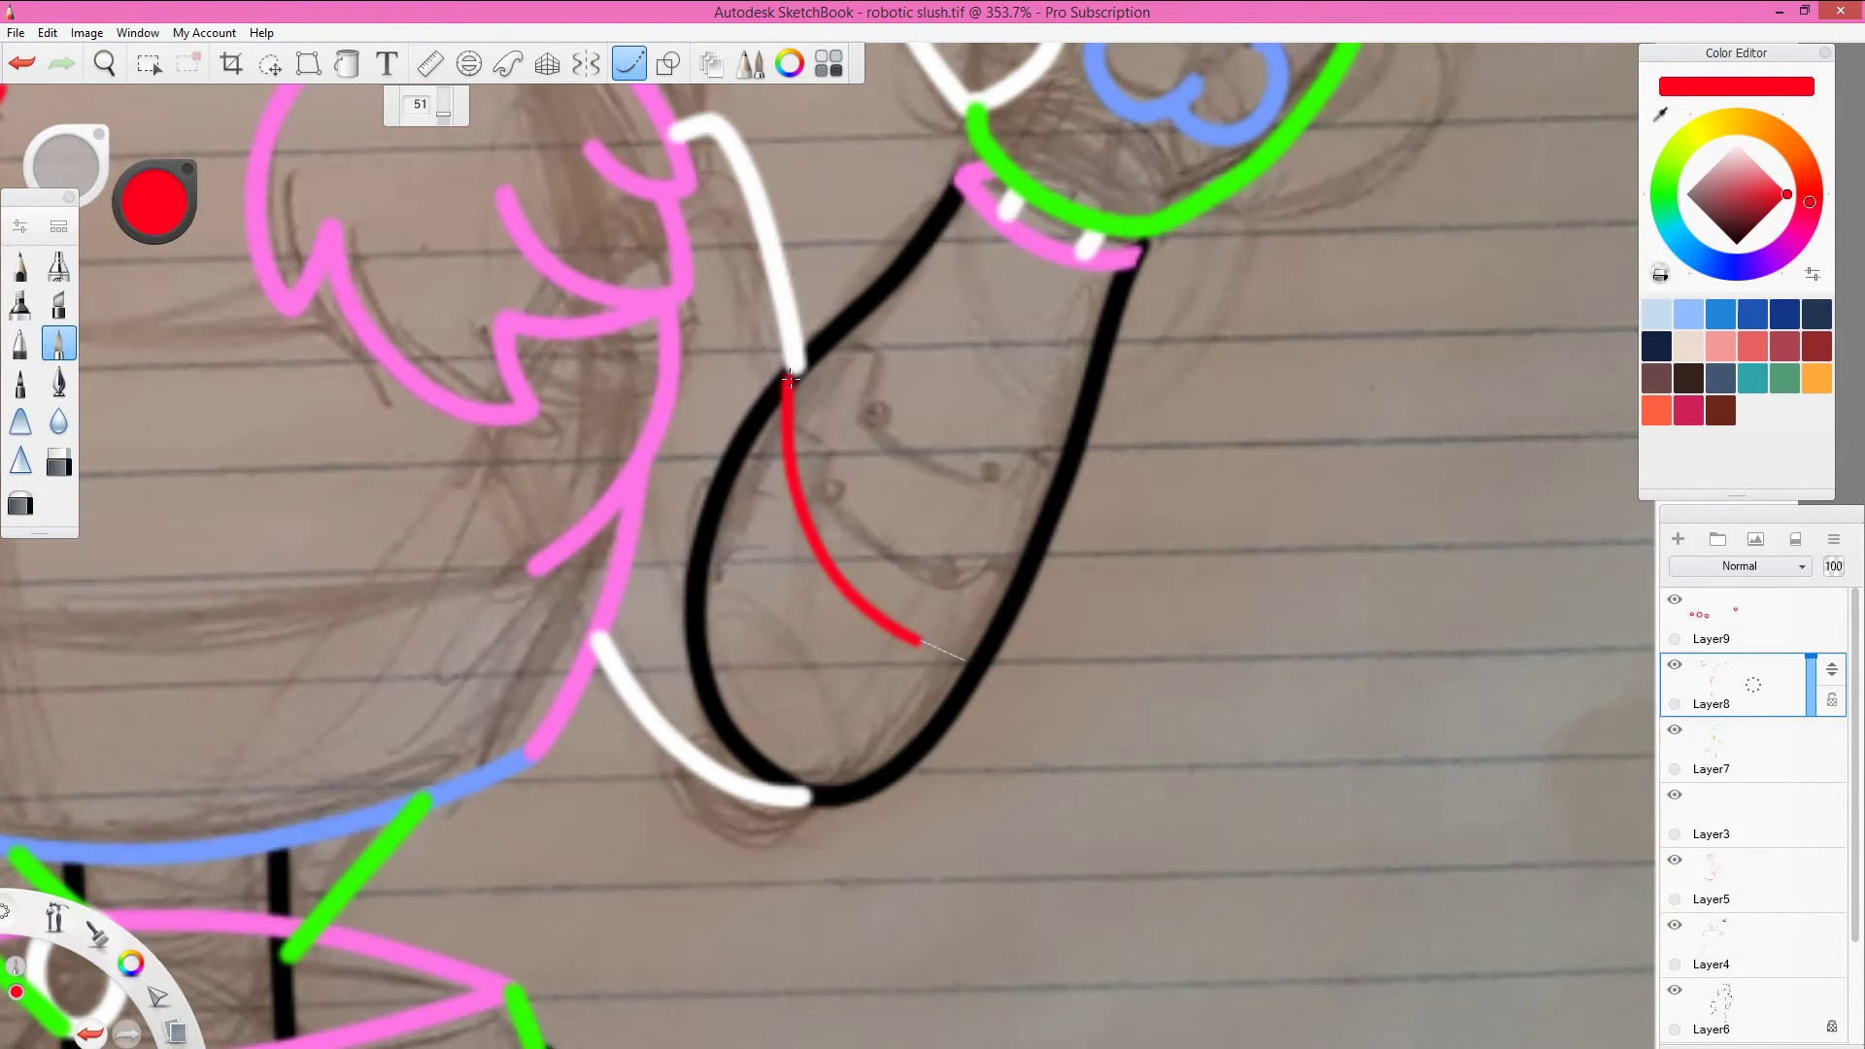
pyautogui.moveTo(709, 515); pyautogui.dragTo(913, 763)
# Step: Draw four red circles at the front thigh's upper corner, and combine the red markings on Layer8 beneath Layer6
pyautogui.scroll(-5, 1072, 726)
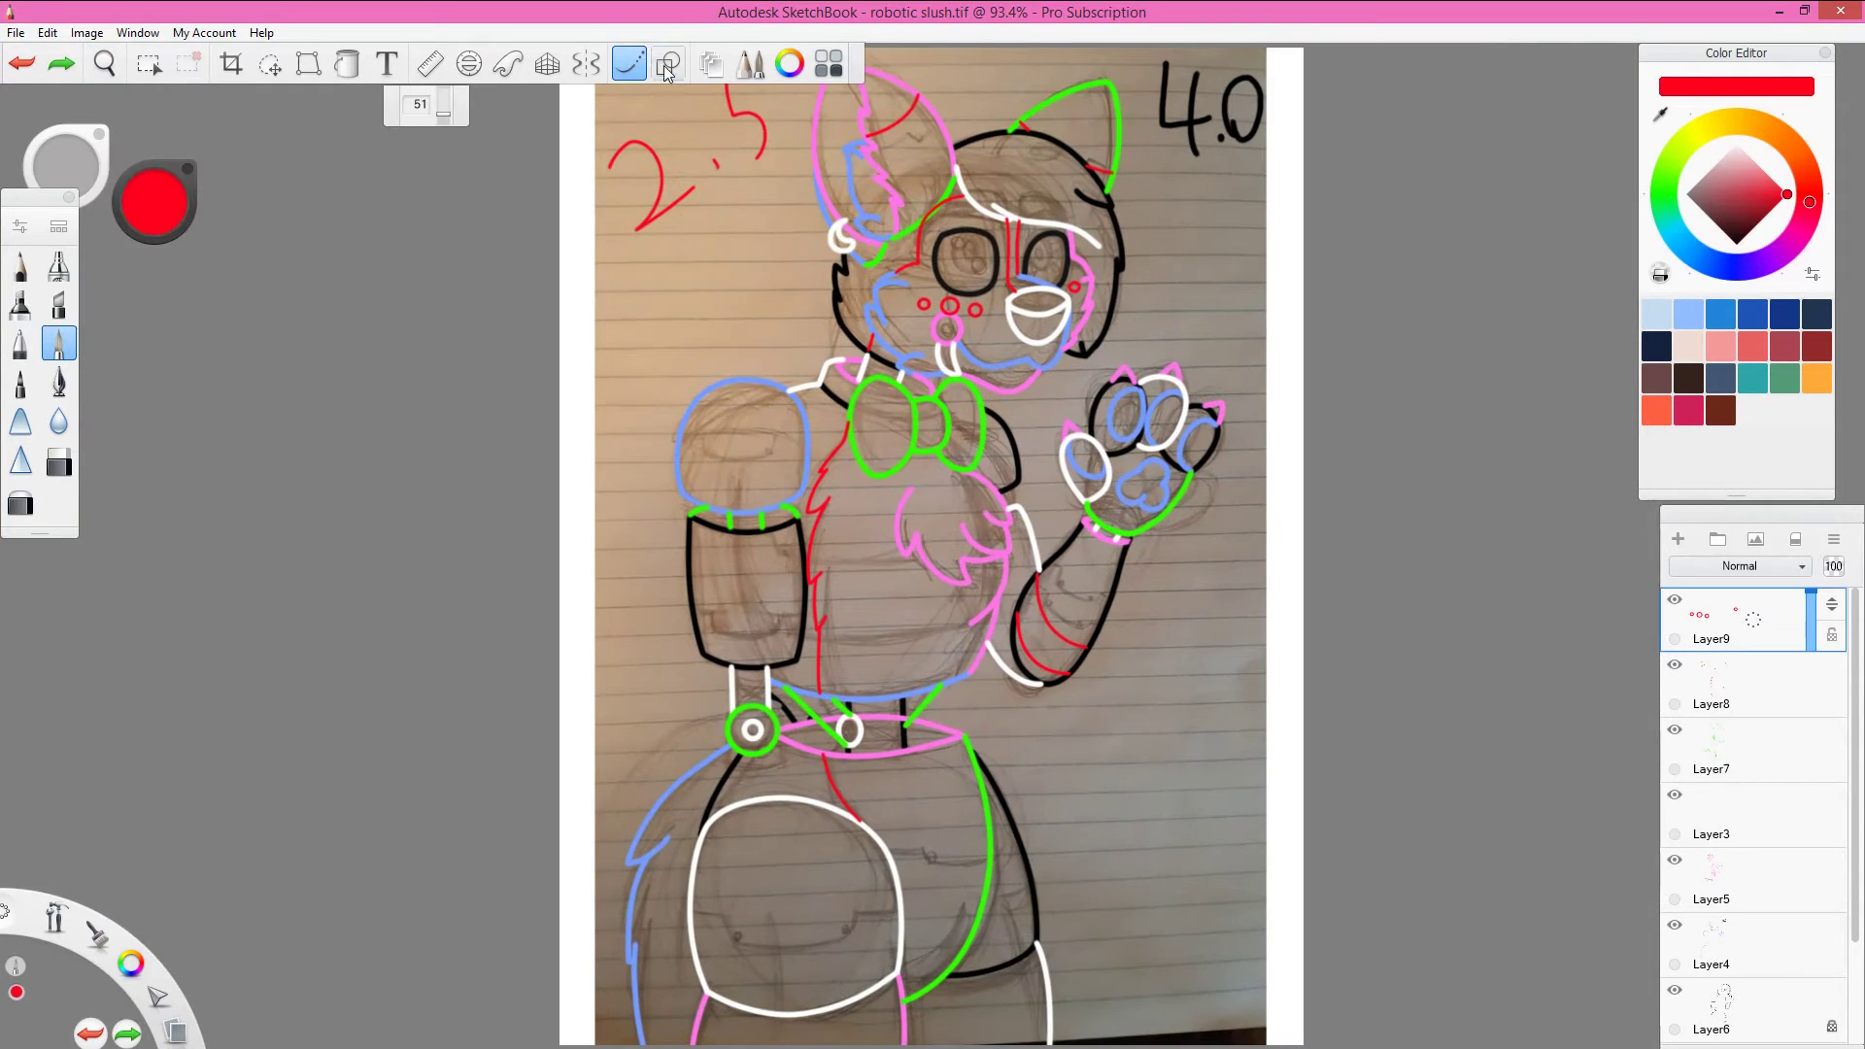
pyautogui.moveTo(1145, 756)
pyautogui.mouseDown()
pyautogui.moveTo(1176, 799)
pyautogui.moveTo(762, 744)
pyautogui.mouseUp()
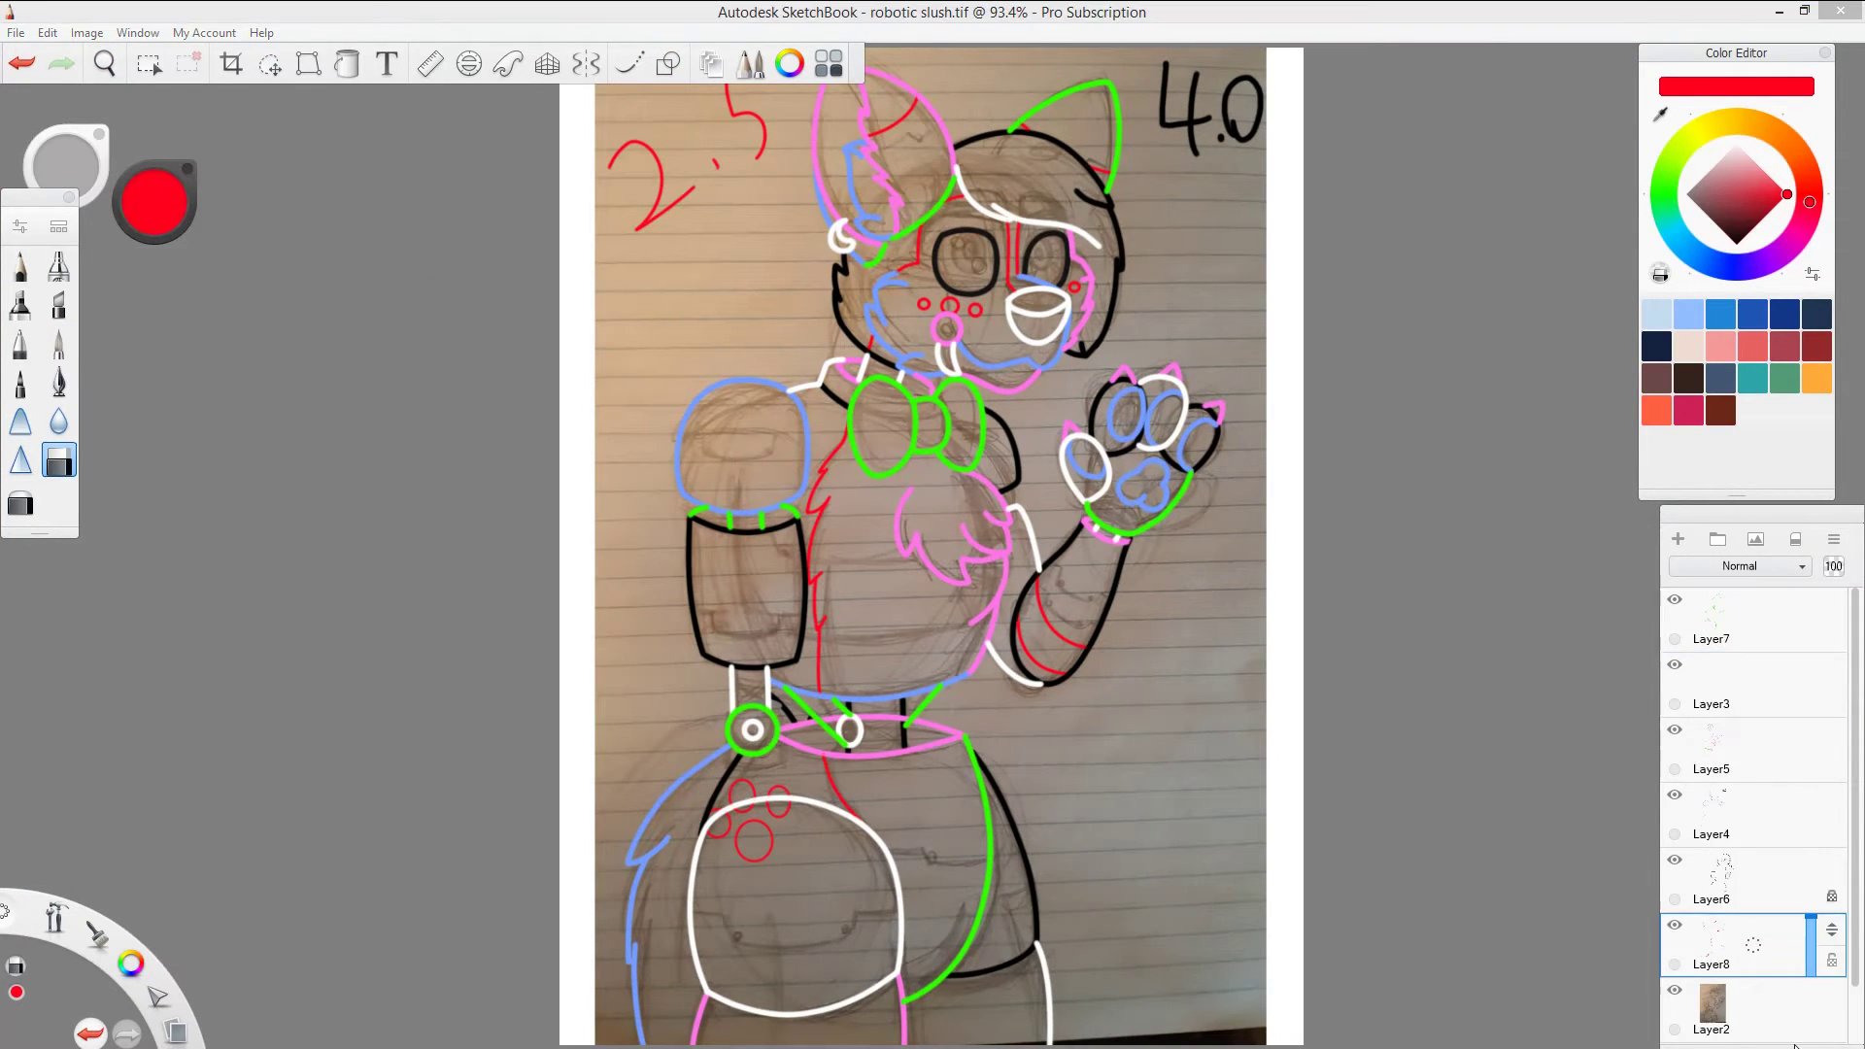
pyautogui.click(1324, 921)
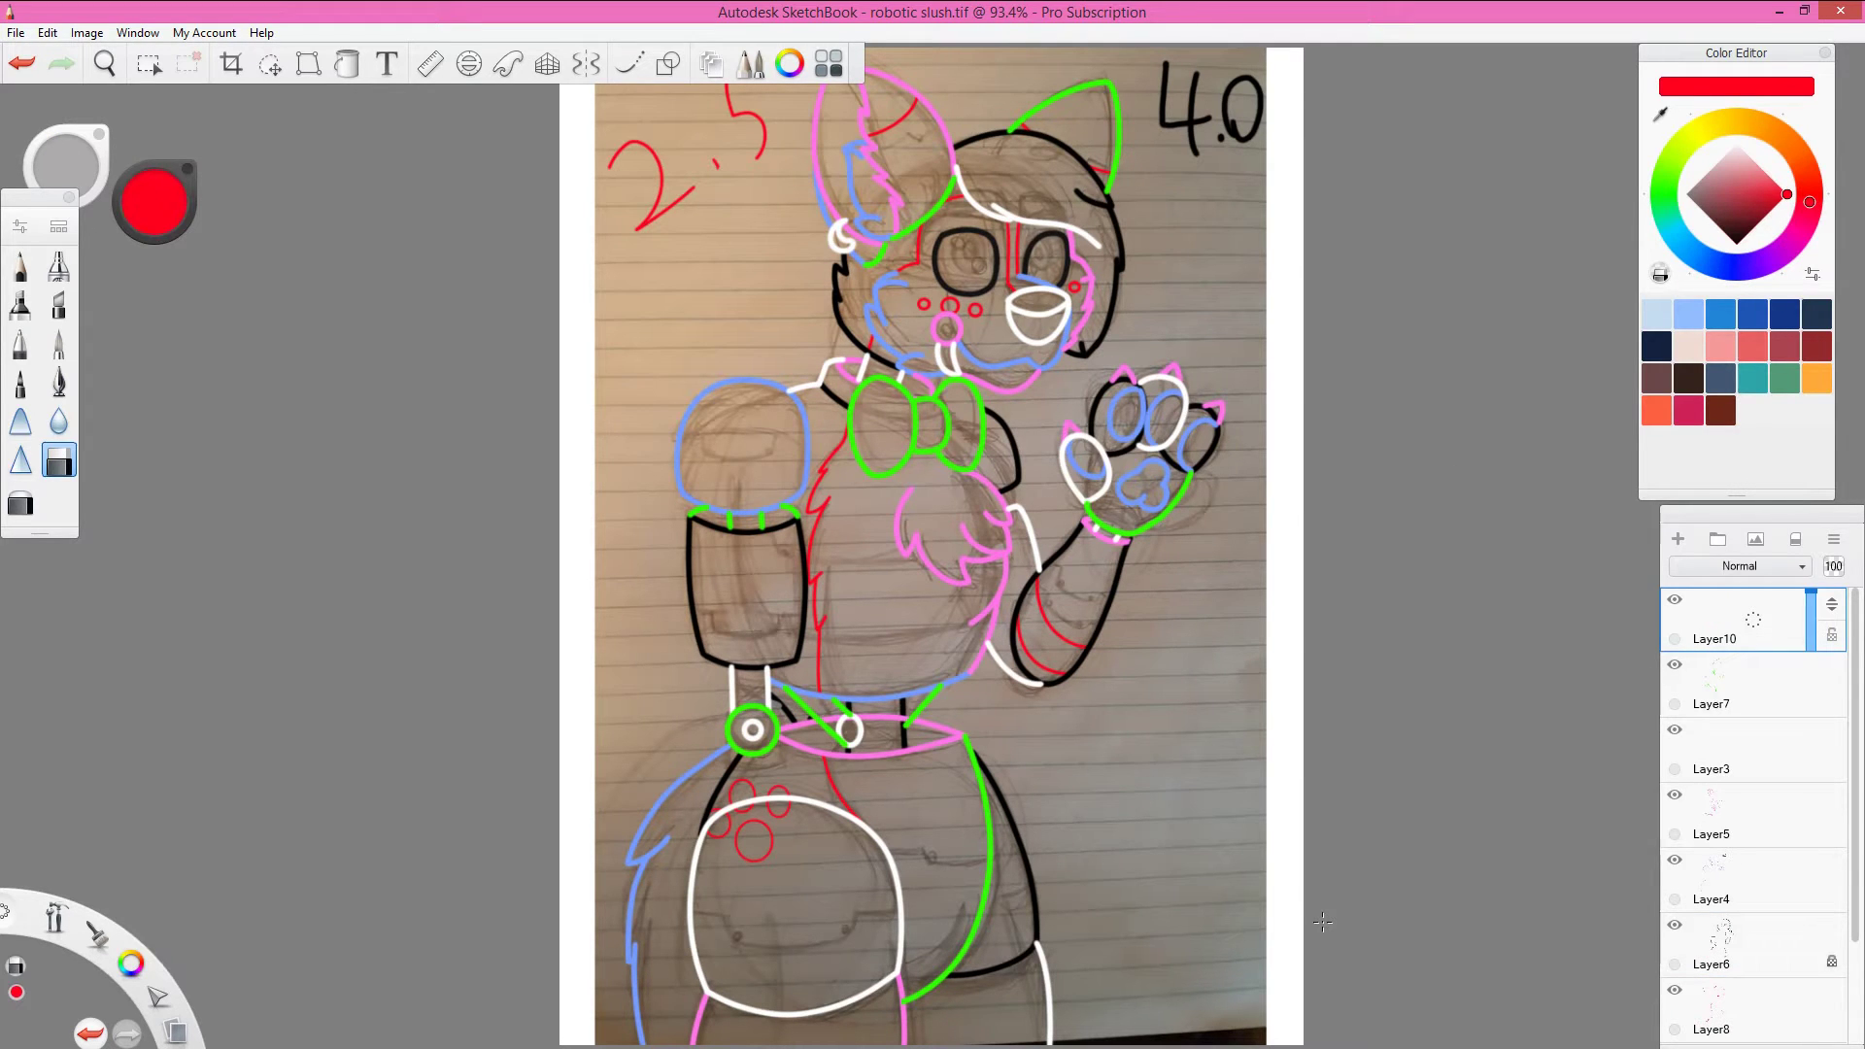
# Step: Trace the stepped panel seam across the raised forearm in orange on Layer10
pyautogui.hotkey('ctrl', 'z')
pyautogui.scroll(10, 1090, 622)
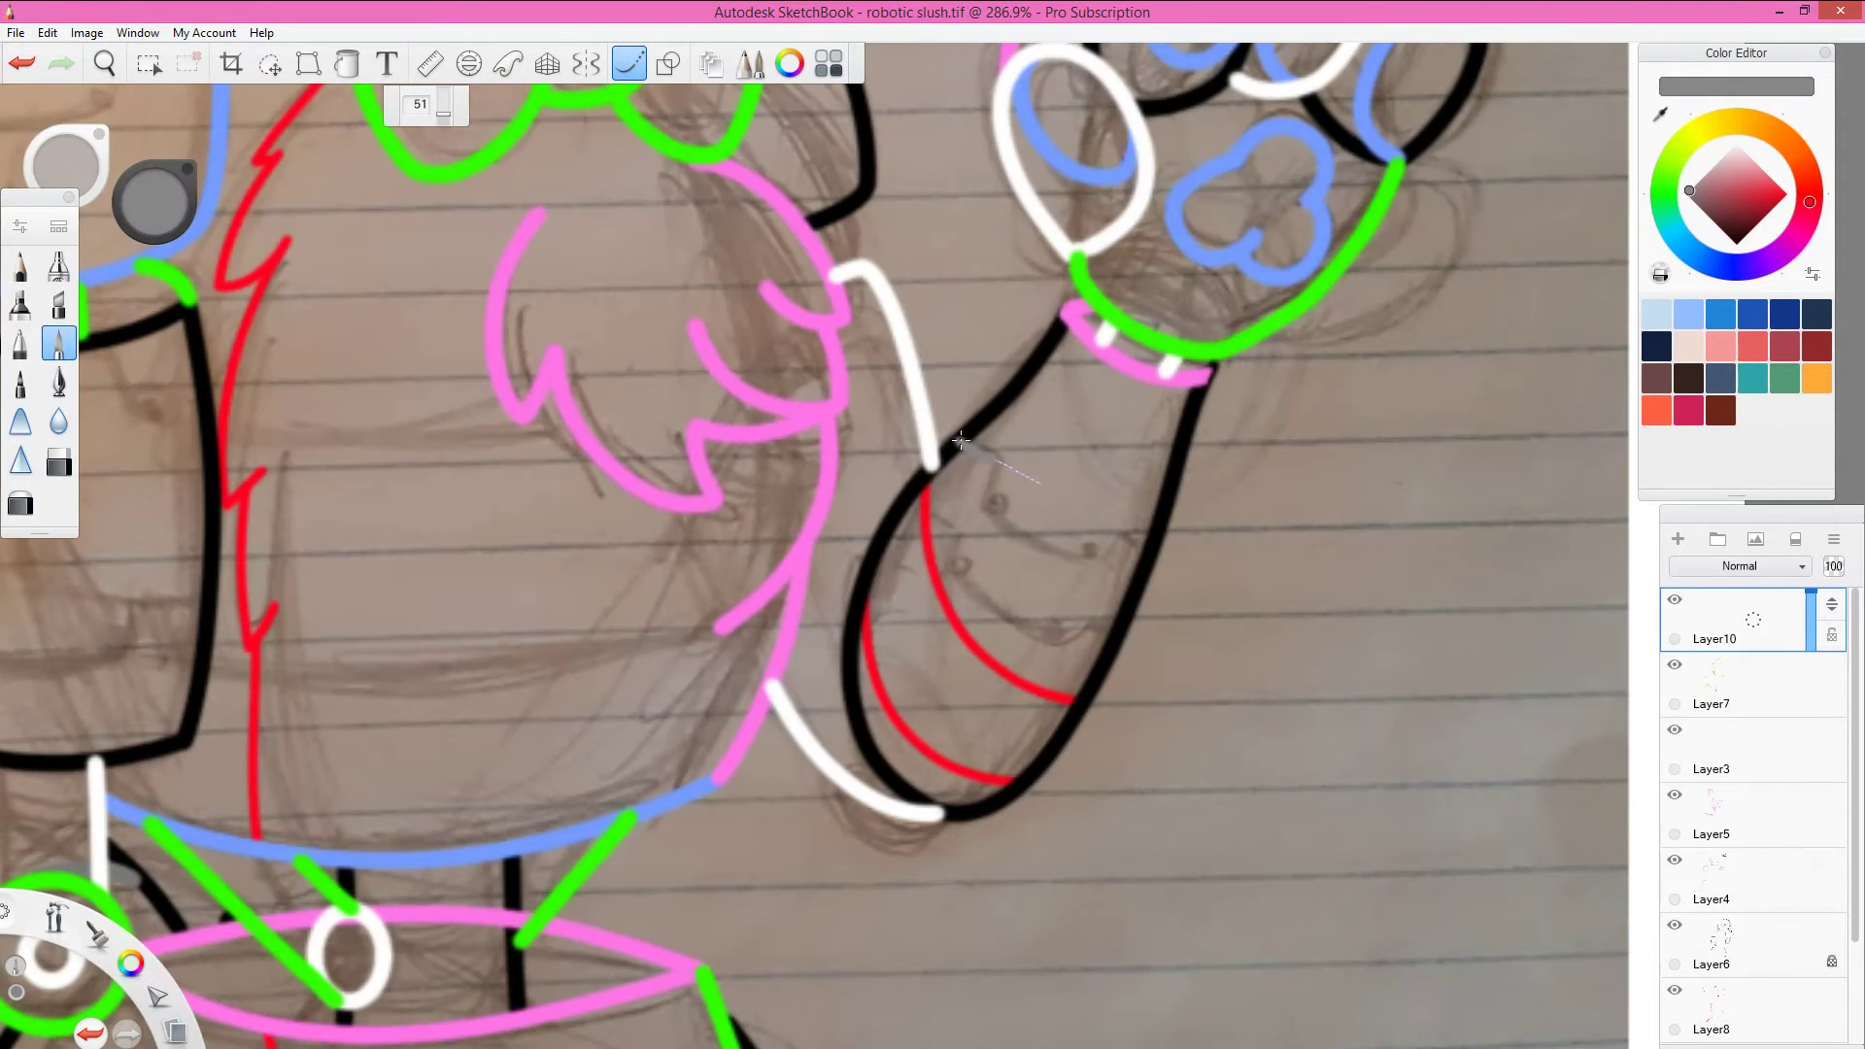
pyautogui.moveTo(960, 444); pyautogui.dragTo(991, 464)
pyautogui.moveTo(1081, 554); pyautogui.dragTo(1103, 520)
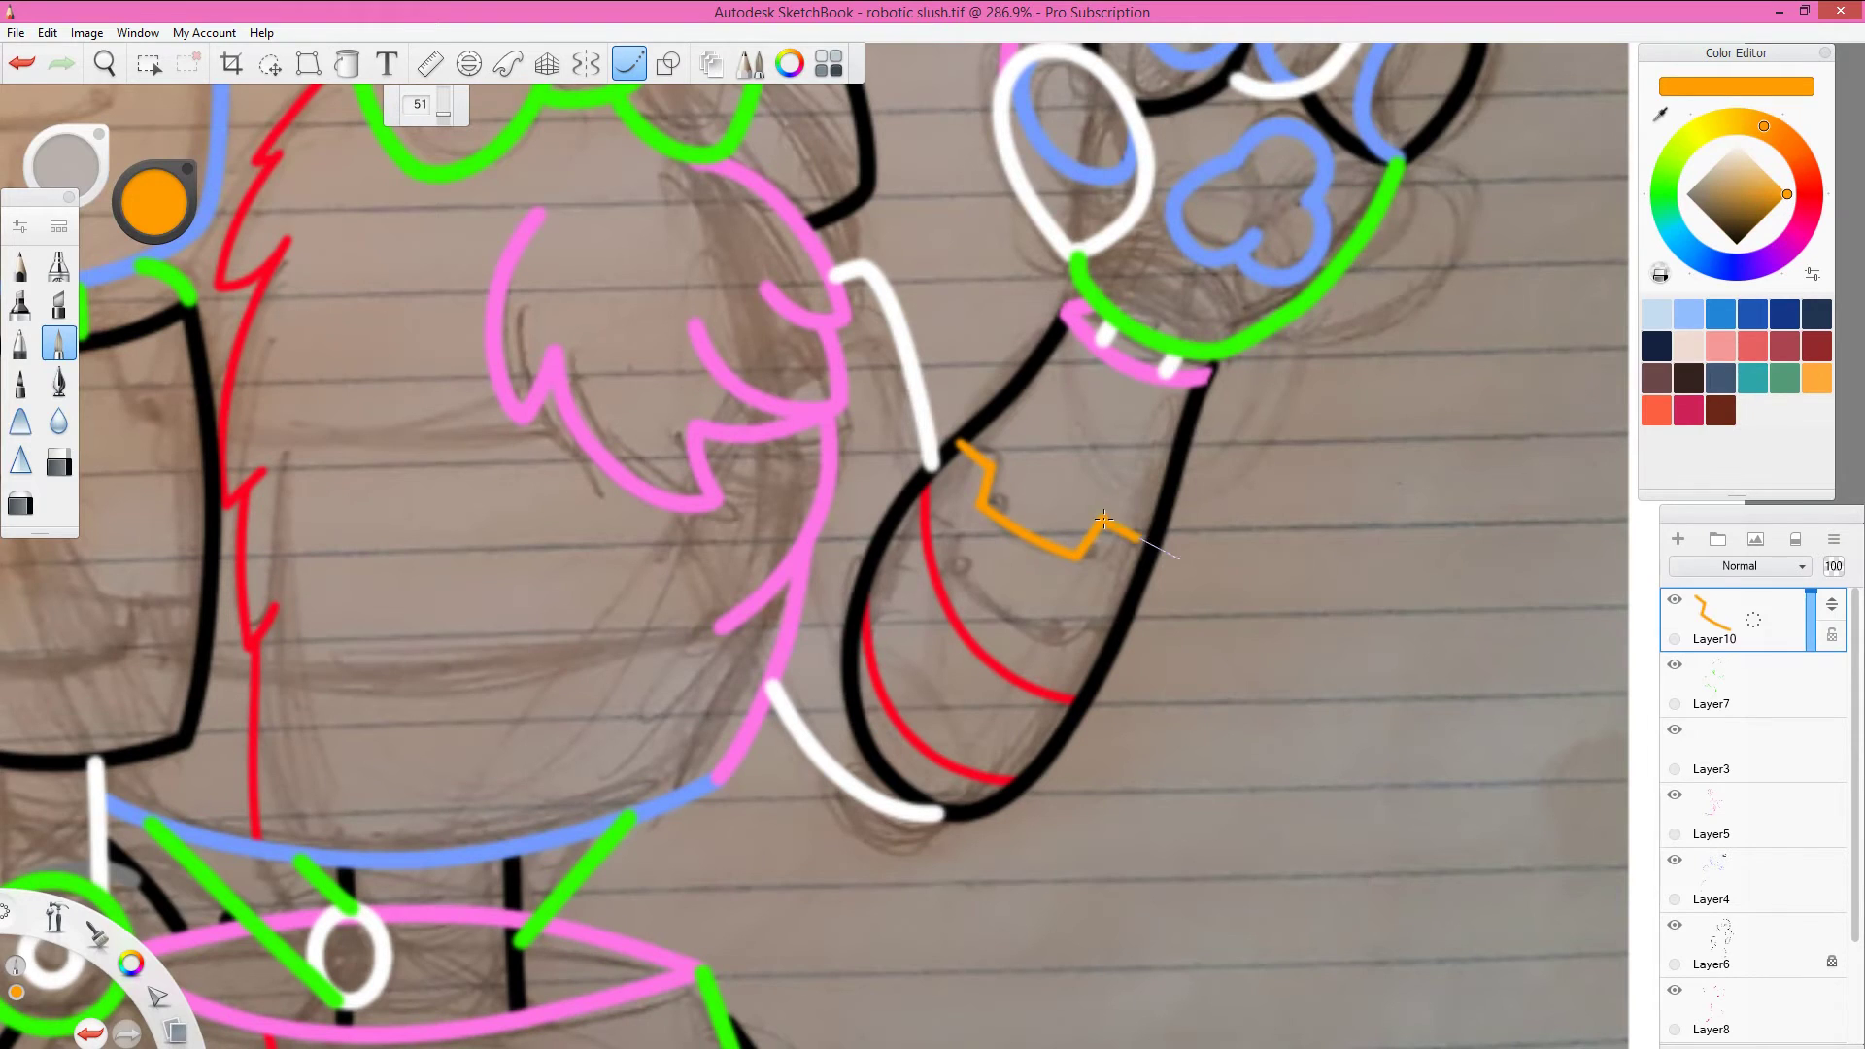
# Step: Draw stepped orange panel seams across the front and rear thighs on Layer10 using straight lines
pyautogui.moveTo(882, 598); pyautogui.dragTo(967, 590)
pyautogui.moveTo(243, 664)
pyautogui.mouseDown()
pyautogui.moveTo(335, 666)
pyautogui.moveTo(359, 774)
pyautogui.moveTo(748, 770)
pyautogui.mouseUp()
pyautogui.press('l')
pyautogui.moveTo(749, 770); pyautogui.dragTo(758, 656)
pyautogui.moveTo(758, 656); pyautogui.dragTo(889, 649)
pyautogui.press('Escape')
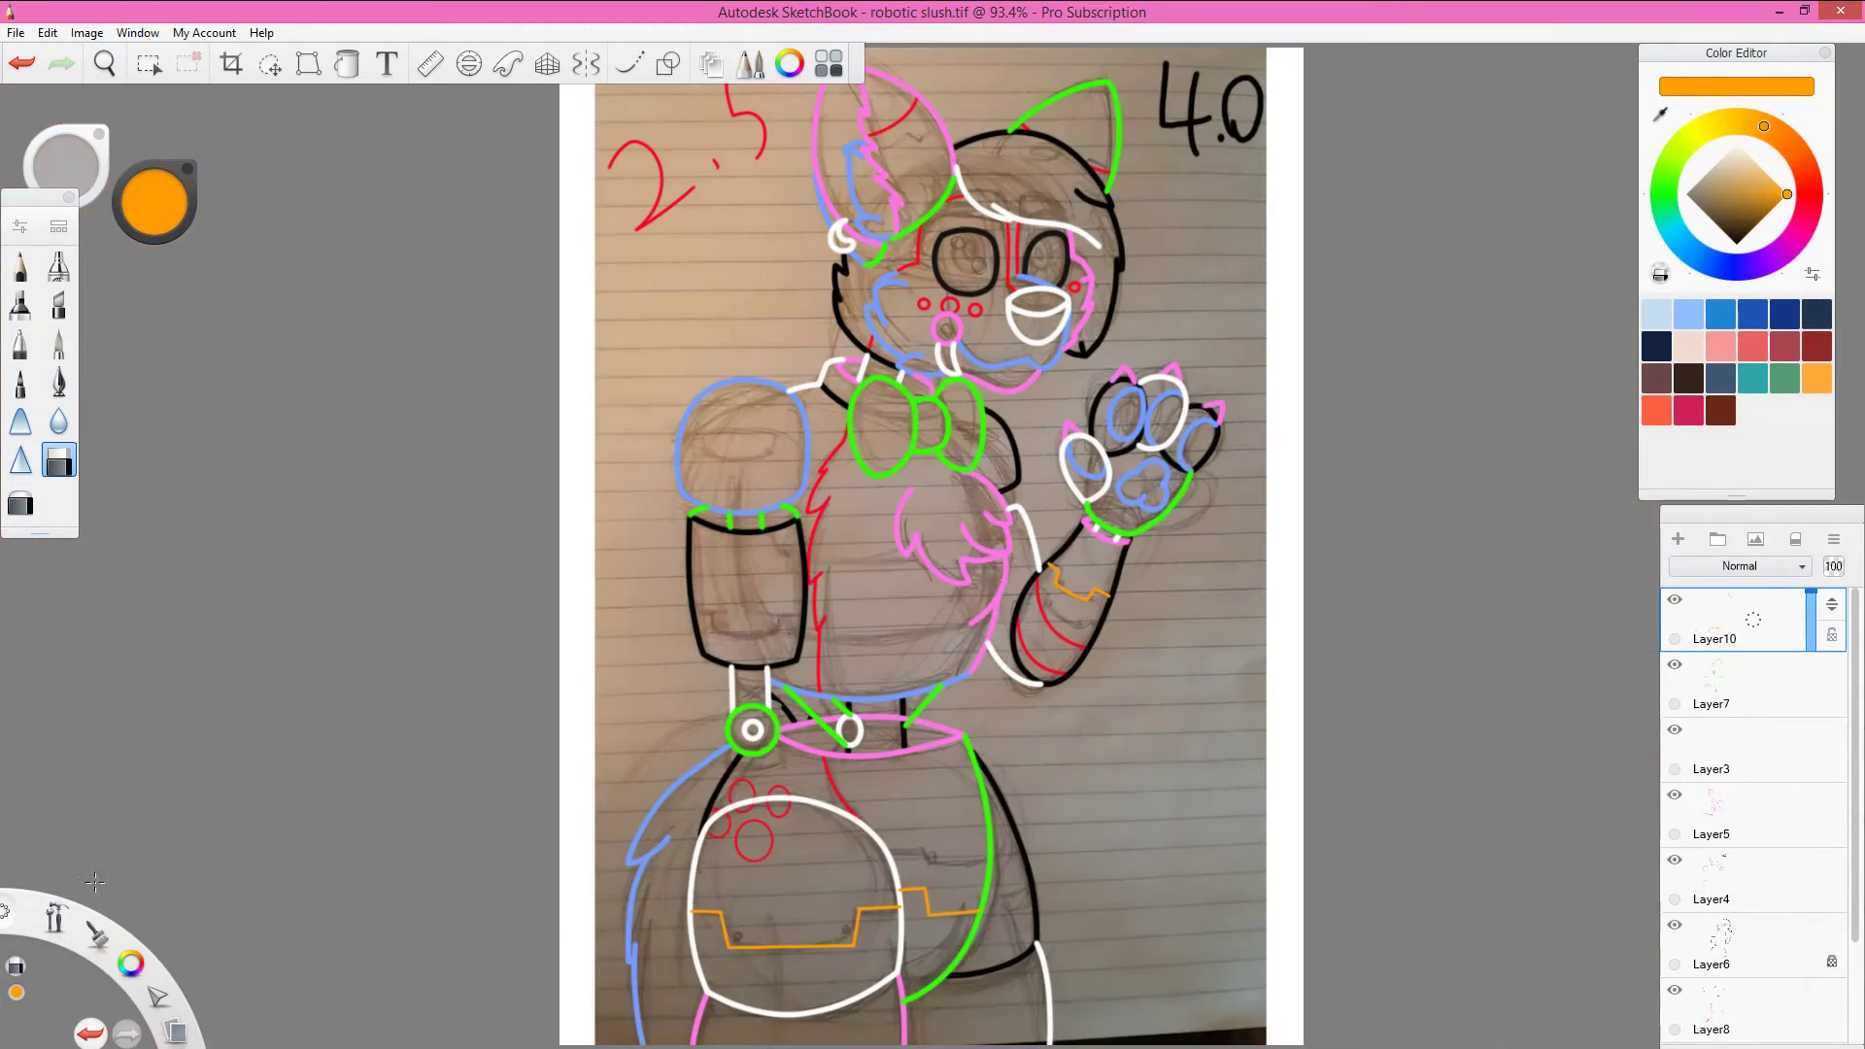
pyautogui.press('Home')
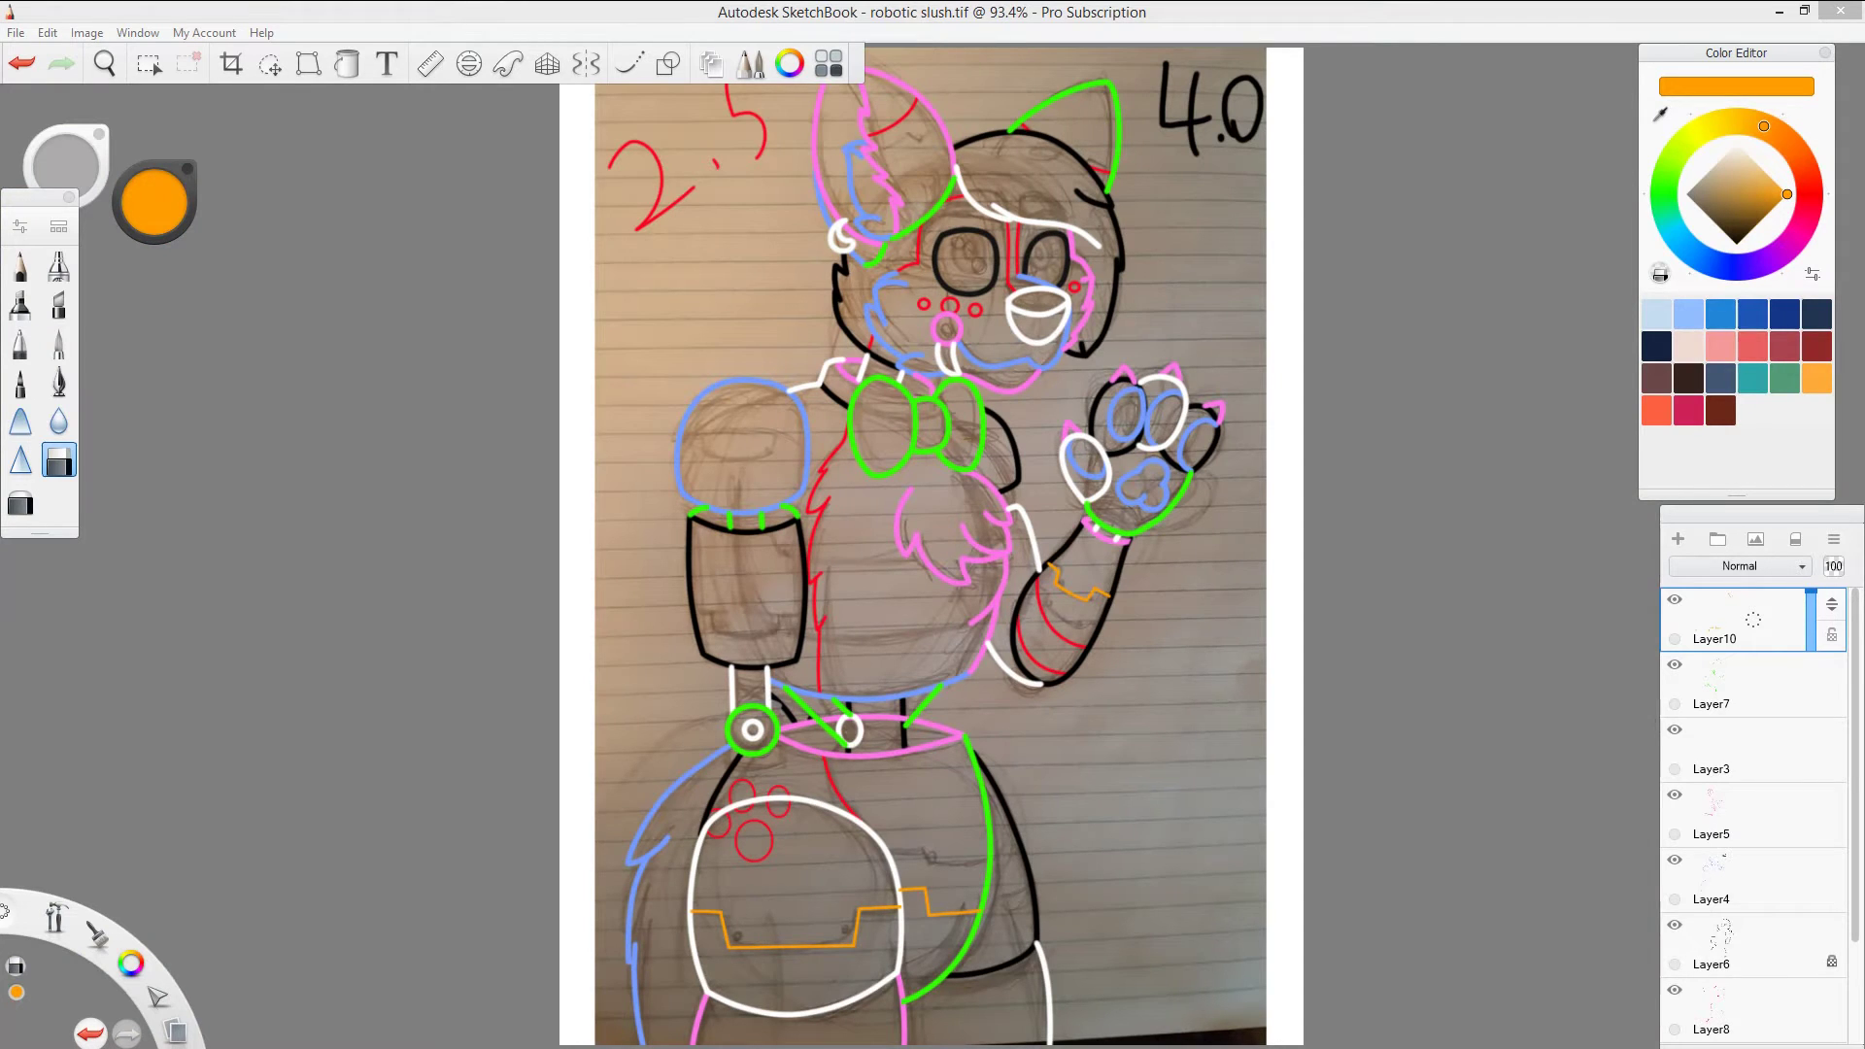
# Step: Draw a stepped orange panel seam across the lowered forearm on Layer10 using straight lines
pyautogui.scroll(5, 860, 617)
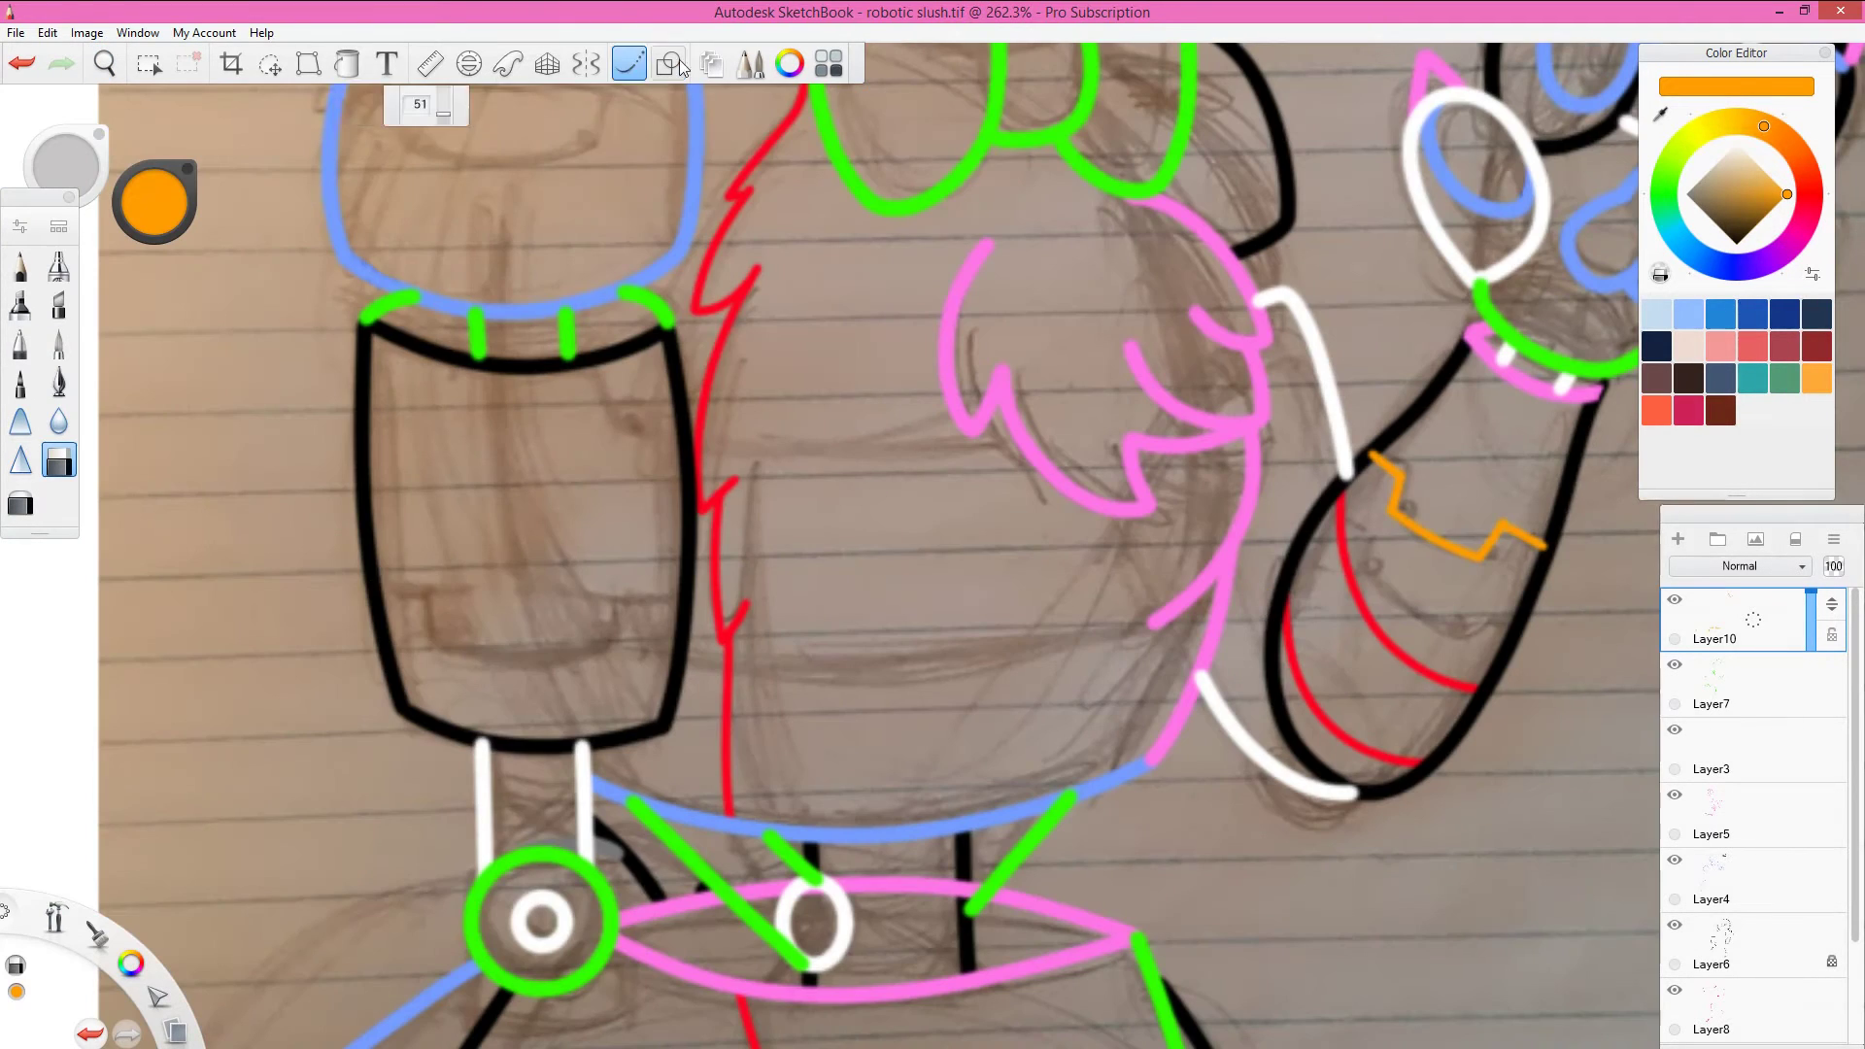
pyautogui.press('l')
pyautogui.moveTo(374, 585); pyautogui.dragTo(430, 592)
pyautogui.moveTo(429, 592)
pyautogui.mouseDown()
pyautogui.moveTo(433, 656)
pyautogui.moveTo(624, 656)
pyautogui.mouseUp()
pyautogui.moveTo(623, 656); pyautogui.dragTo(619, 603)
pyautogui.moveTo(619, 602); pyautogui.dragTo(695, 595)
pyautogui.press('Escape')
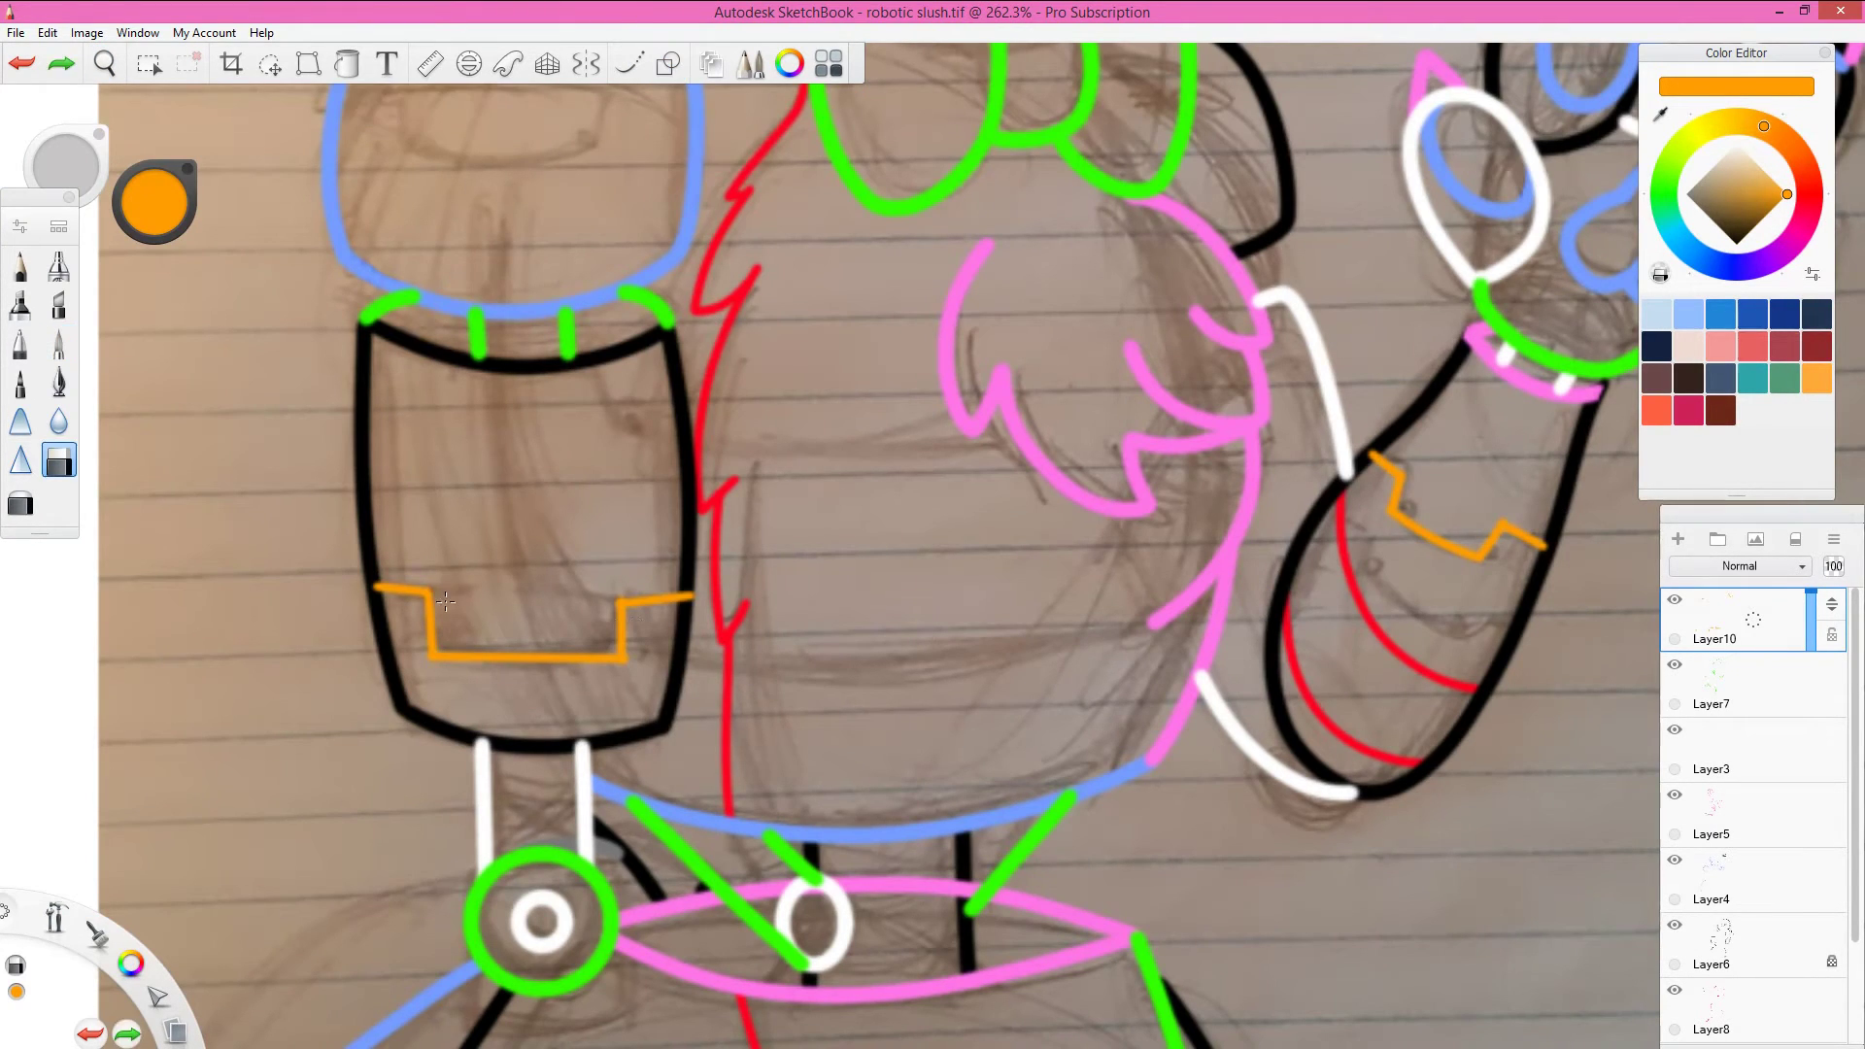
# Step: Draw a stepped orange panel seam across the lower torso on Layer10 using straight lines
pyautogui.moveTo(413, 602); pyautogui.dragTo(287, 759)
pyautogui.press('l')
pyautogui.moveTo(559, 624); pyautogui.dragTo(685, 641)
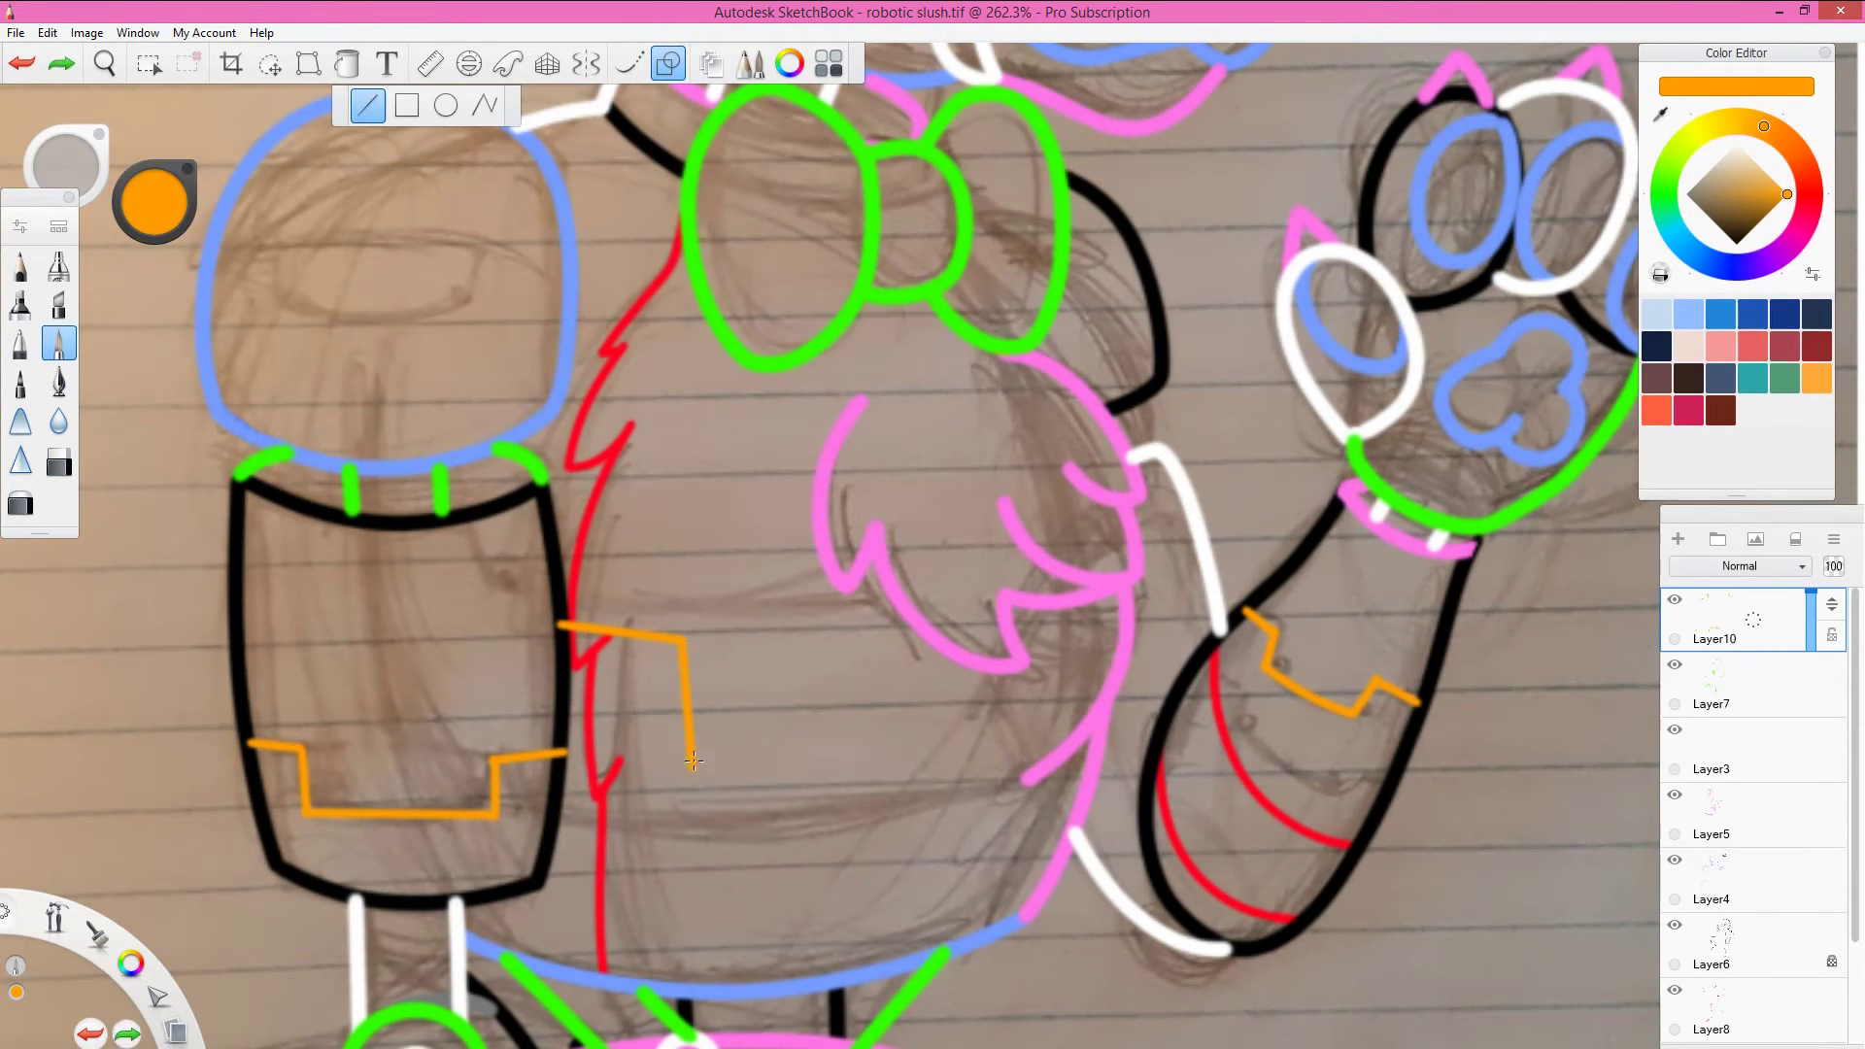
pyautogui.moveTo(692, 761); pyautogui.dragTo(1035, 762)
pyautogui.moveTo(1034, 763)
pyautogui.mouseDown()
pyautogui.moveTo(1038, 621)
pyautogui.moveTo(1117, 627)
pyautogui.mouseUp()
pyautogui.moveTo(1117, 627); pyautogui.dragTo(1355, 947)
# Step: Draw stepped orange panel seams across the rounded upper arm and the large ear on Layer10 using straight lines
pyautogui.moveTo(454, 556); pyautogui.dragTo(517, 560)
pyautogui.moveTo(518, 561); pyautogui.dragTo(517, 631)
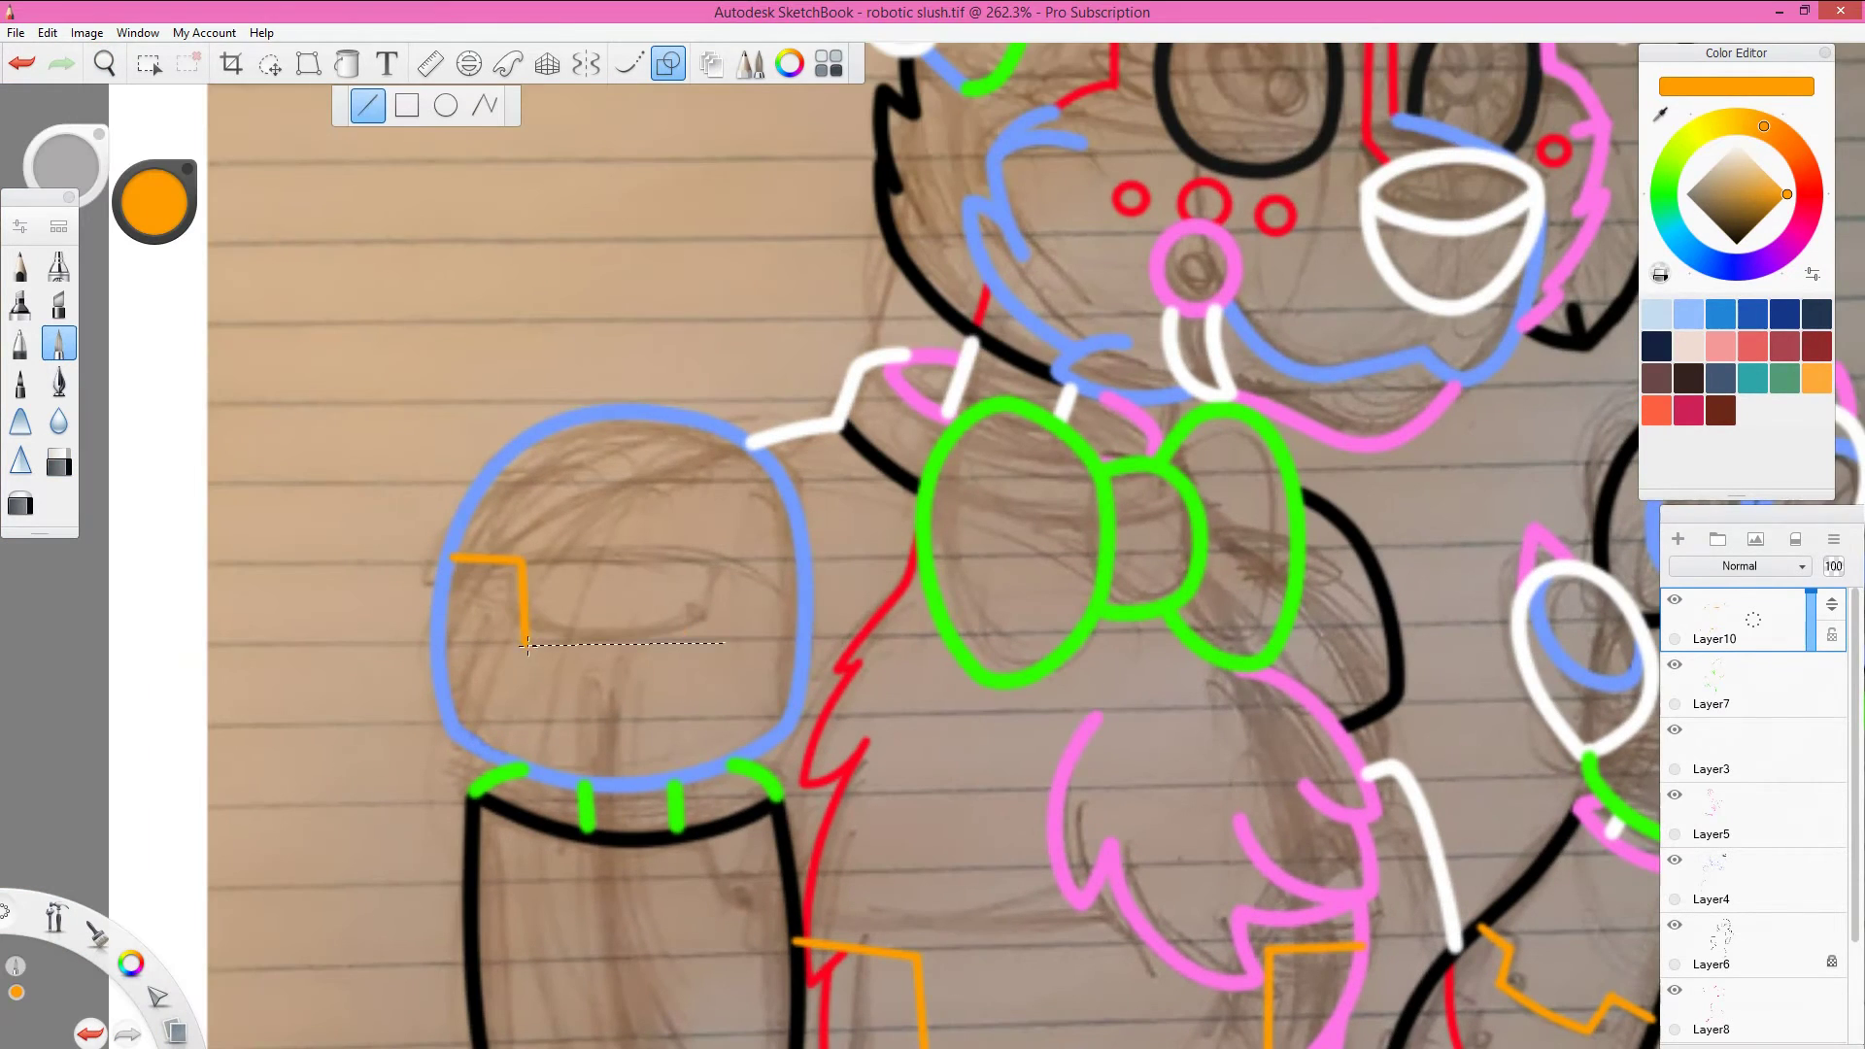
pyautogui.moveTo(801, 145); pyautogui.dragTo(467, 918)
pyautogui.moveTo(680, 593); pyautogui.dragTo(738, 542)
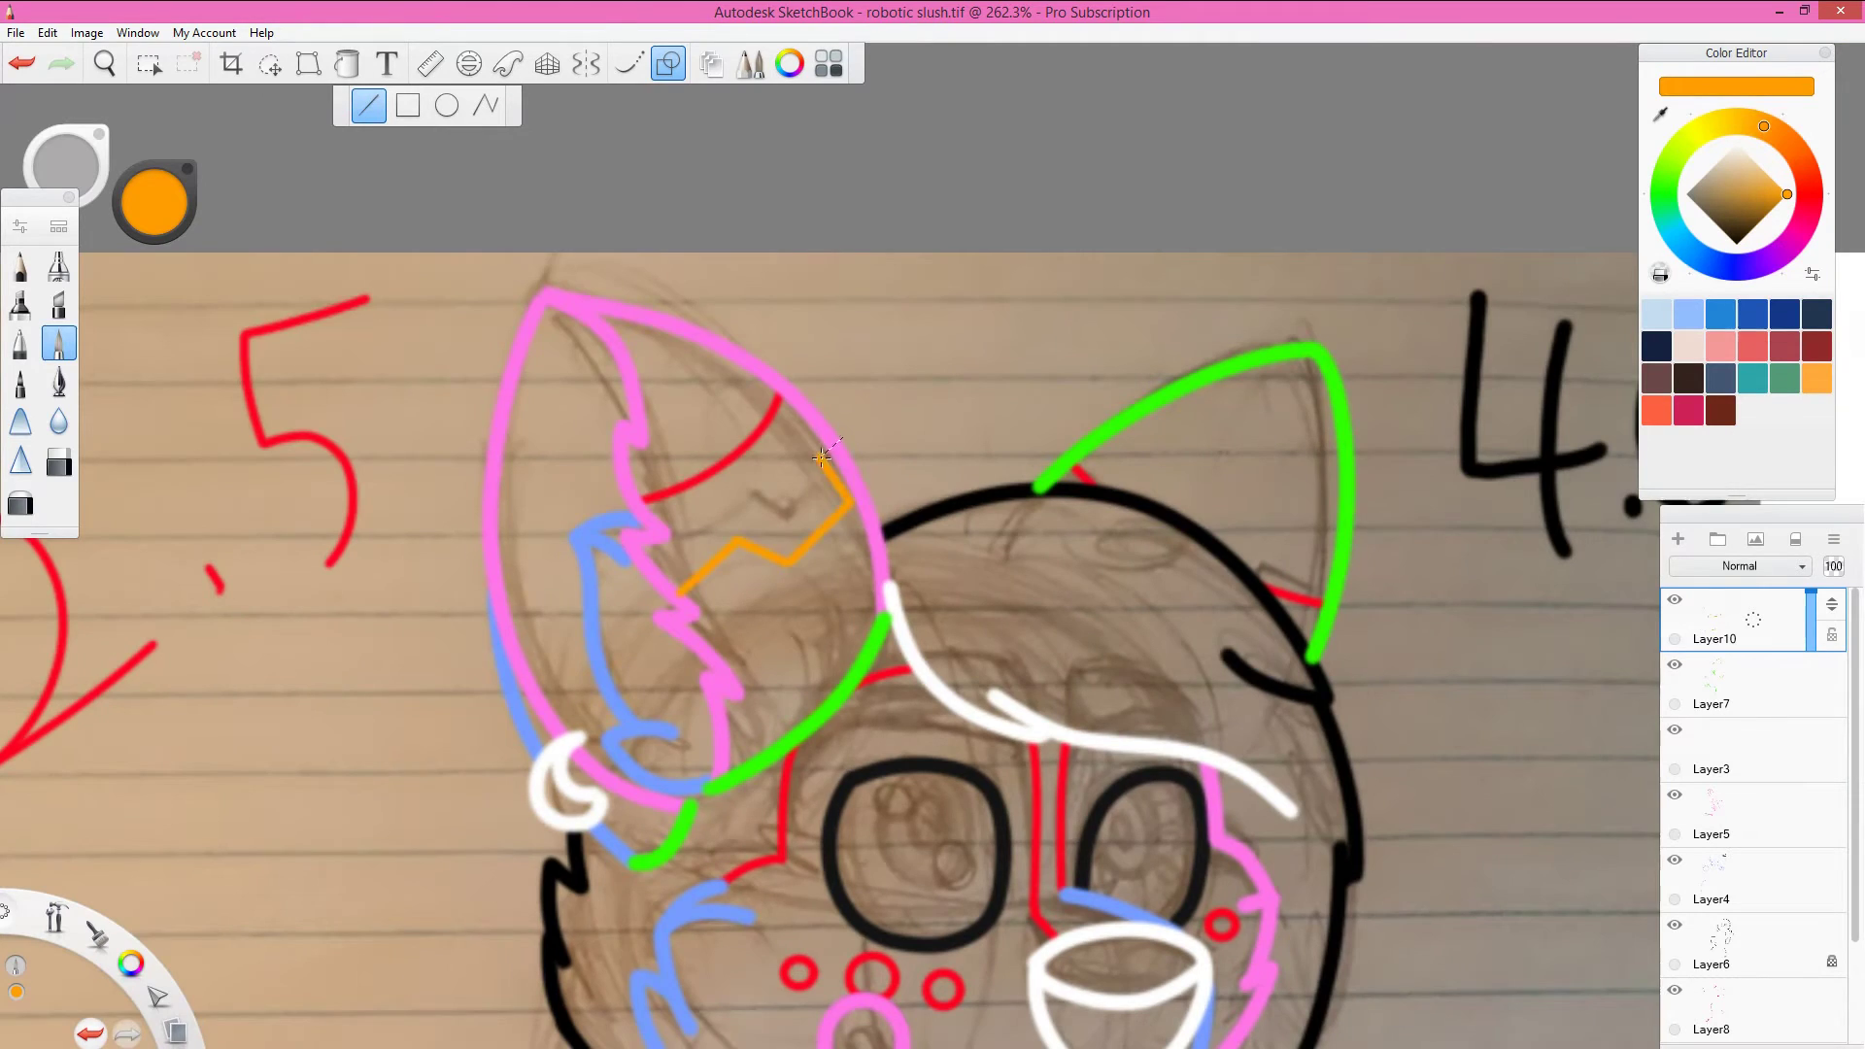
pyautogui.press('Home')
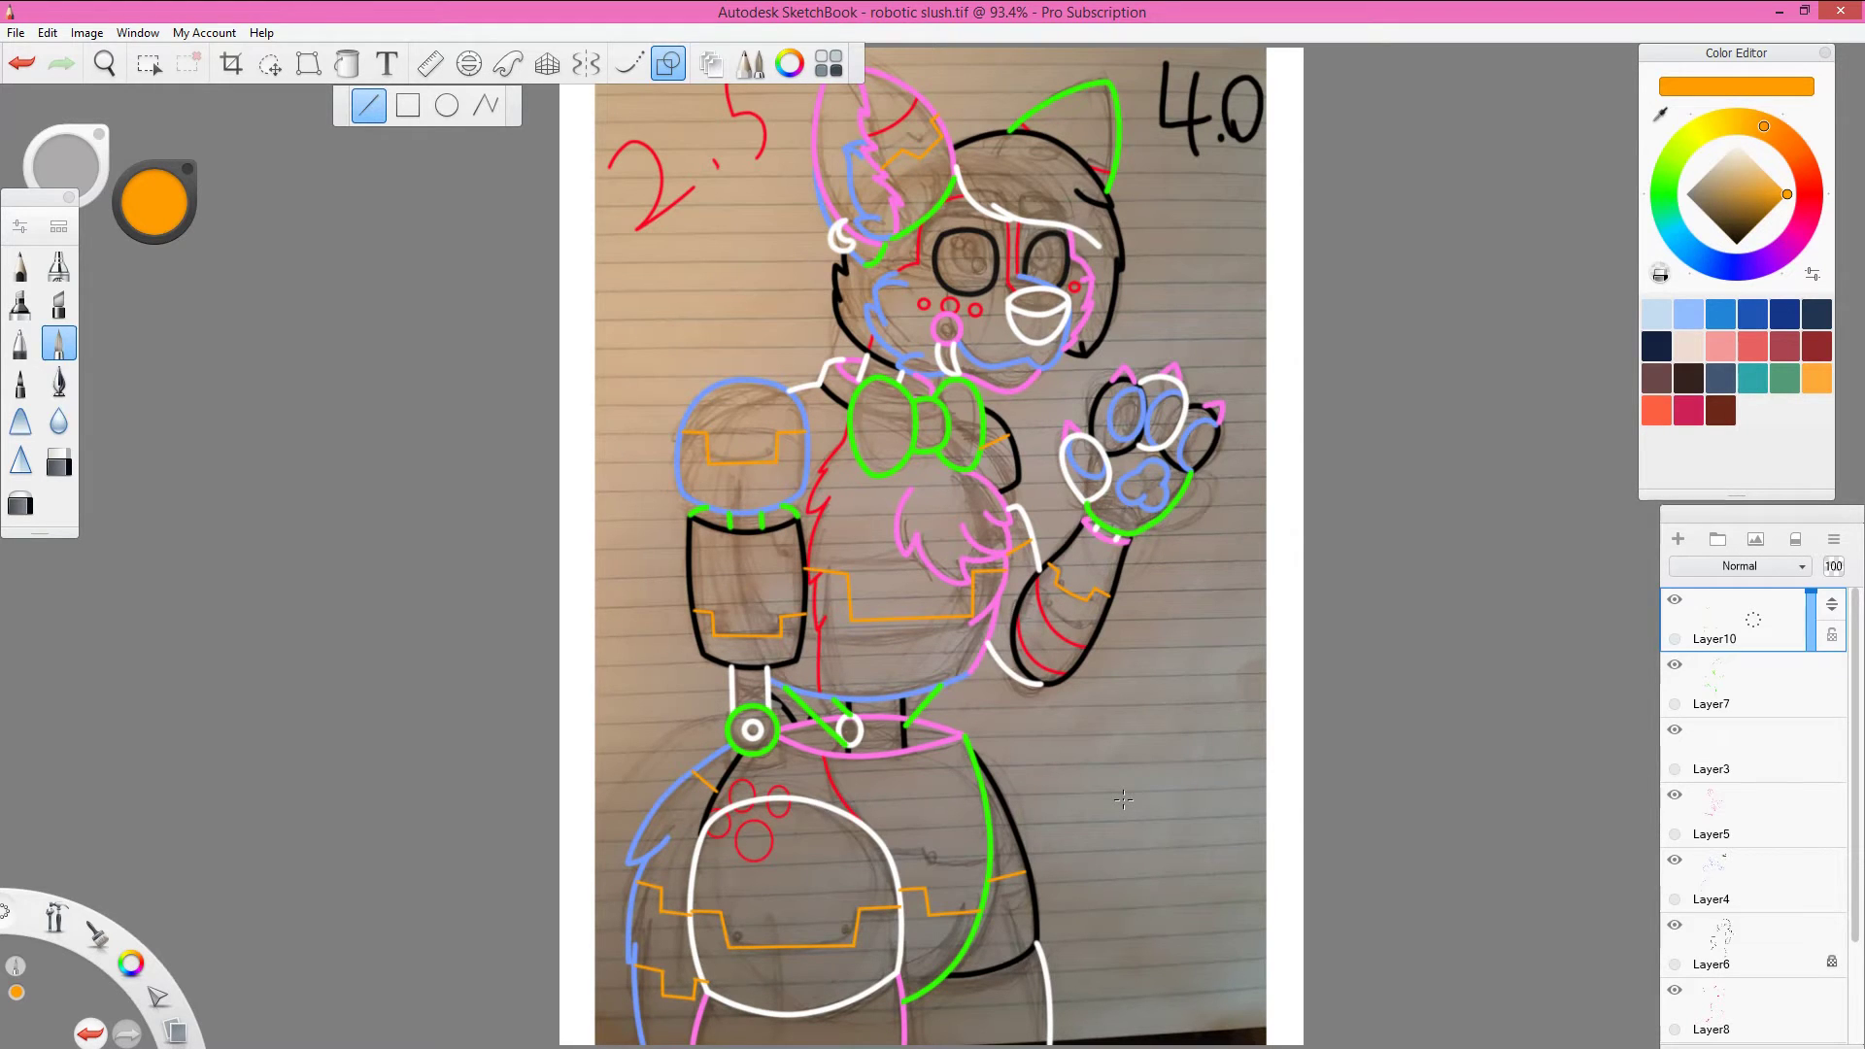
# Step: Recolour the orange panel seams on Layer10 black by painting over them with the Paintbrush
pyautogui.moveTo(1749, 512); pyautogui.dragTo(1727, 461)
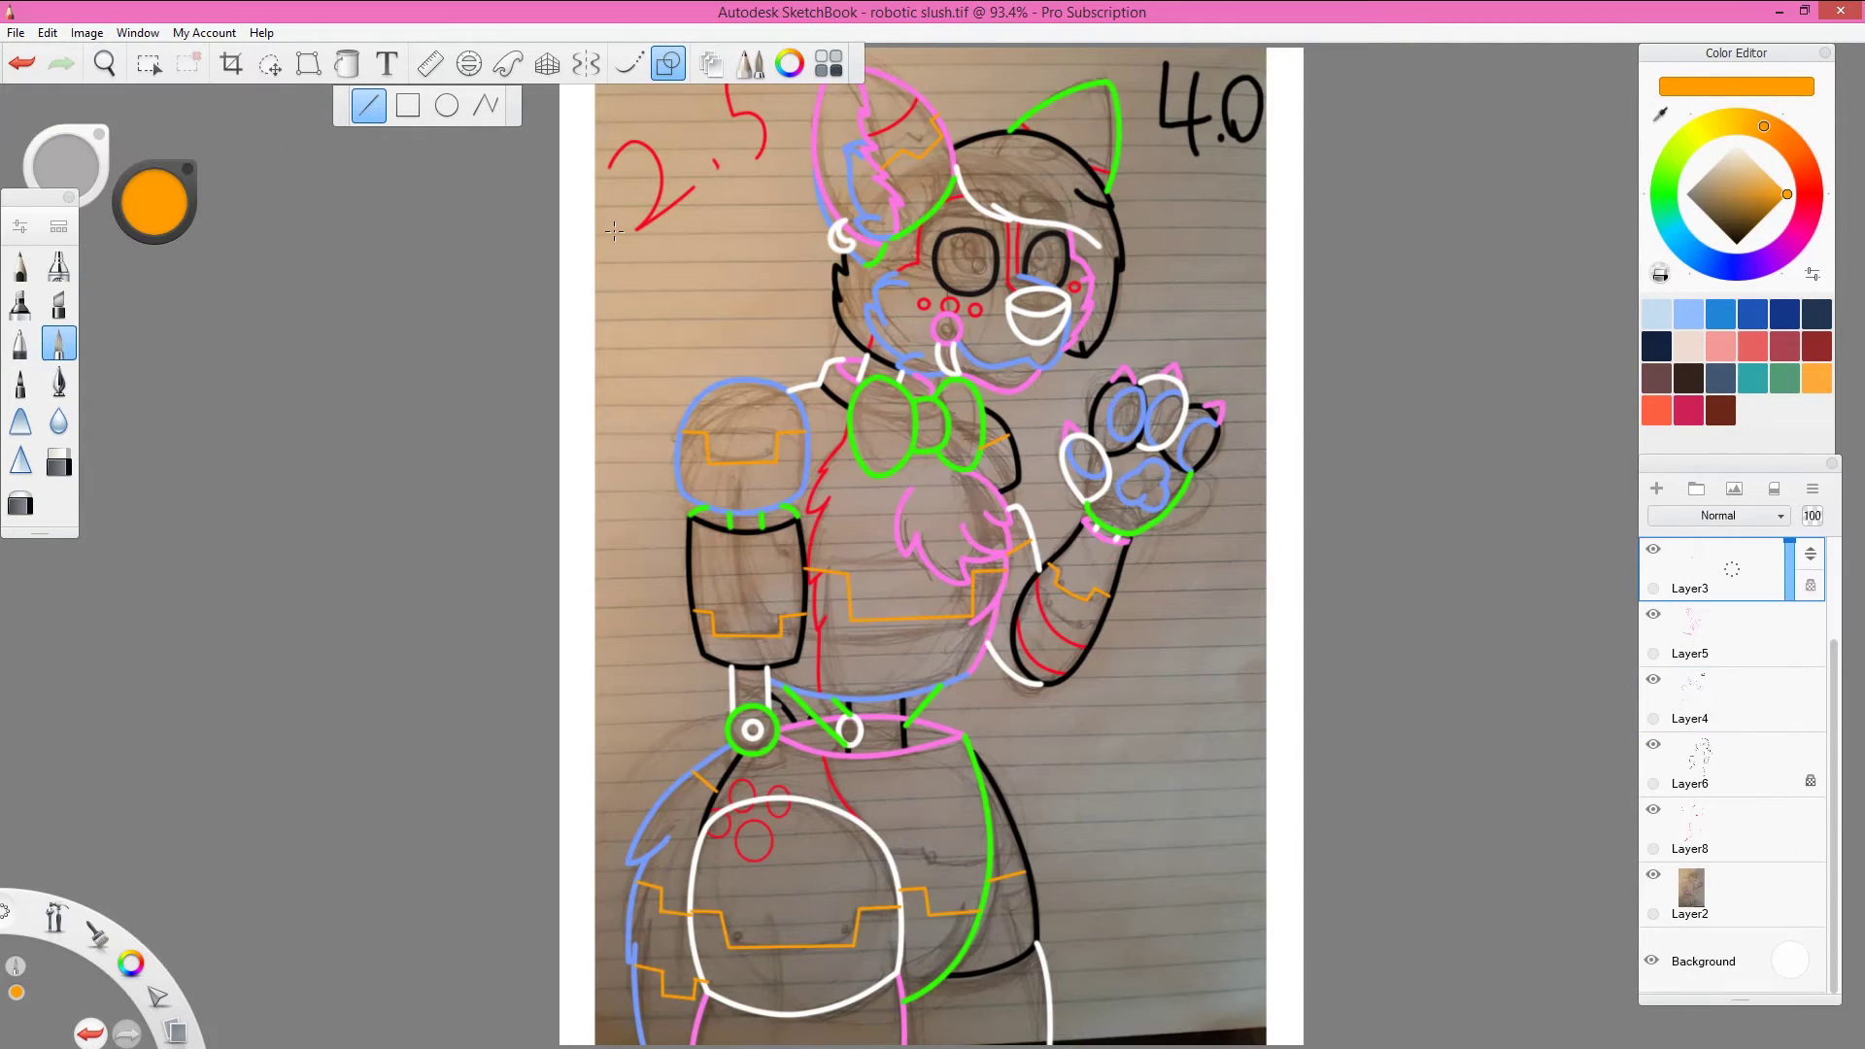
pyautogui.hotkey('ctrl', 'alt', 'b')
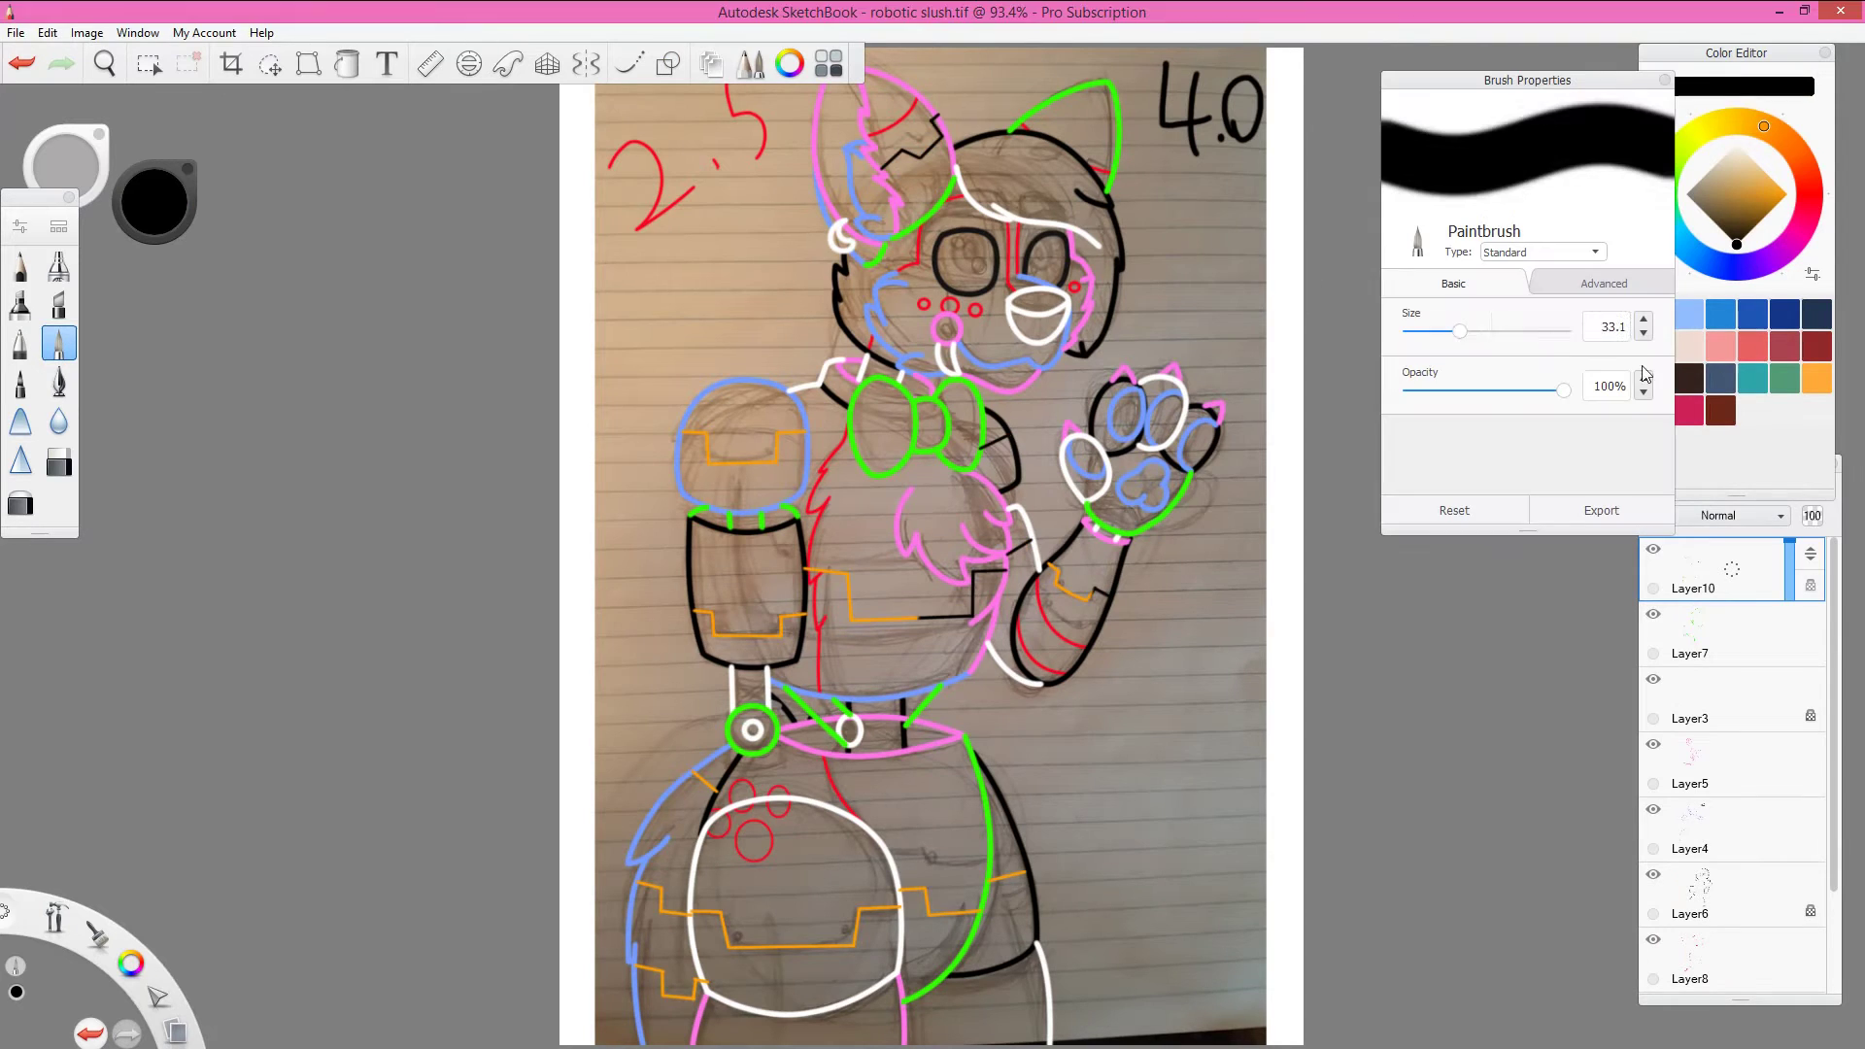
pyautogui.moveTo(1236, 680); pyautogui.dragTo(1210, 807)
pyautogui.hotkey('ctrl', 'z')
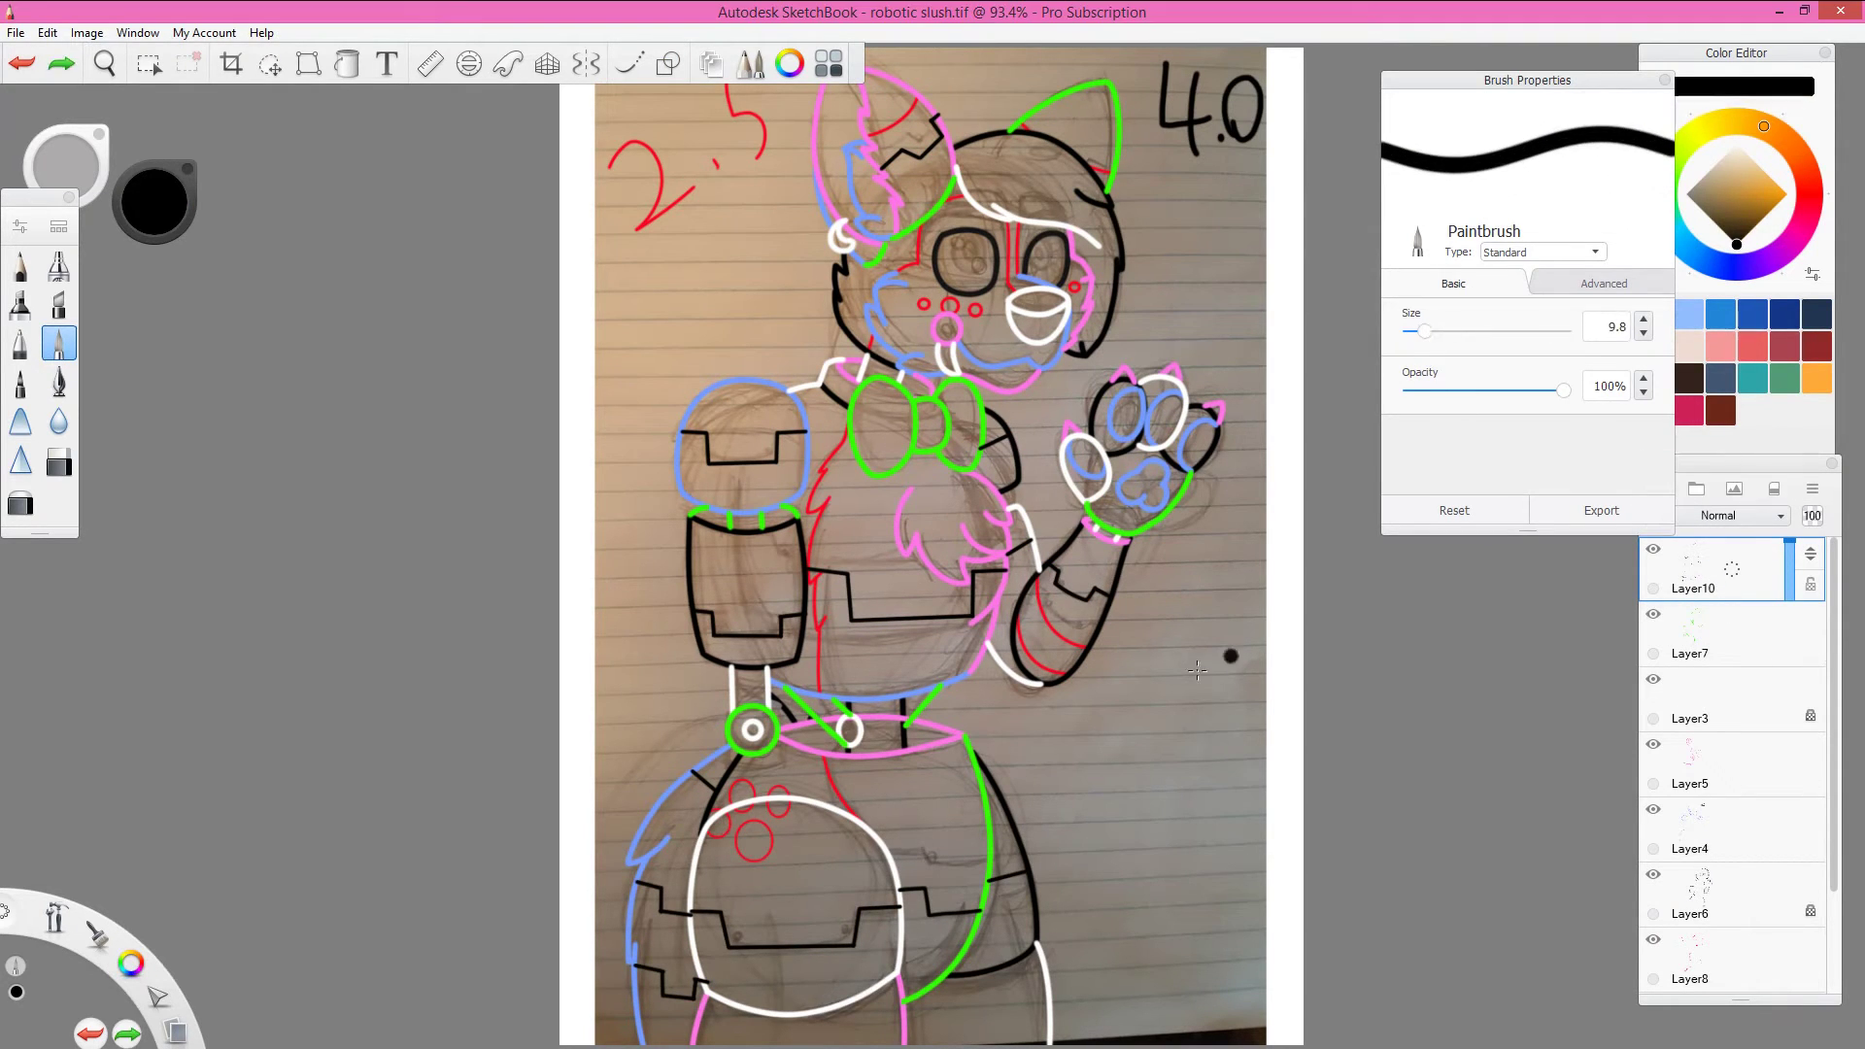
pyautogui.hotkey('ctrl', 'z')
pyautogui.hotkey('ctrl', 'z')
pyautogui.hotkey('ctrl', 'alt', 'b')
# Step: Recolour the white outlines on Layer3 black by painting over them with the layer's transparency locked
pyautogui.hotkey('ctrl', 'y')
pyautogui.hotkey('ctrl', 'y')
pyautogui.hotkey('ctrl', 'y')
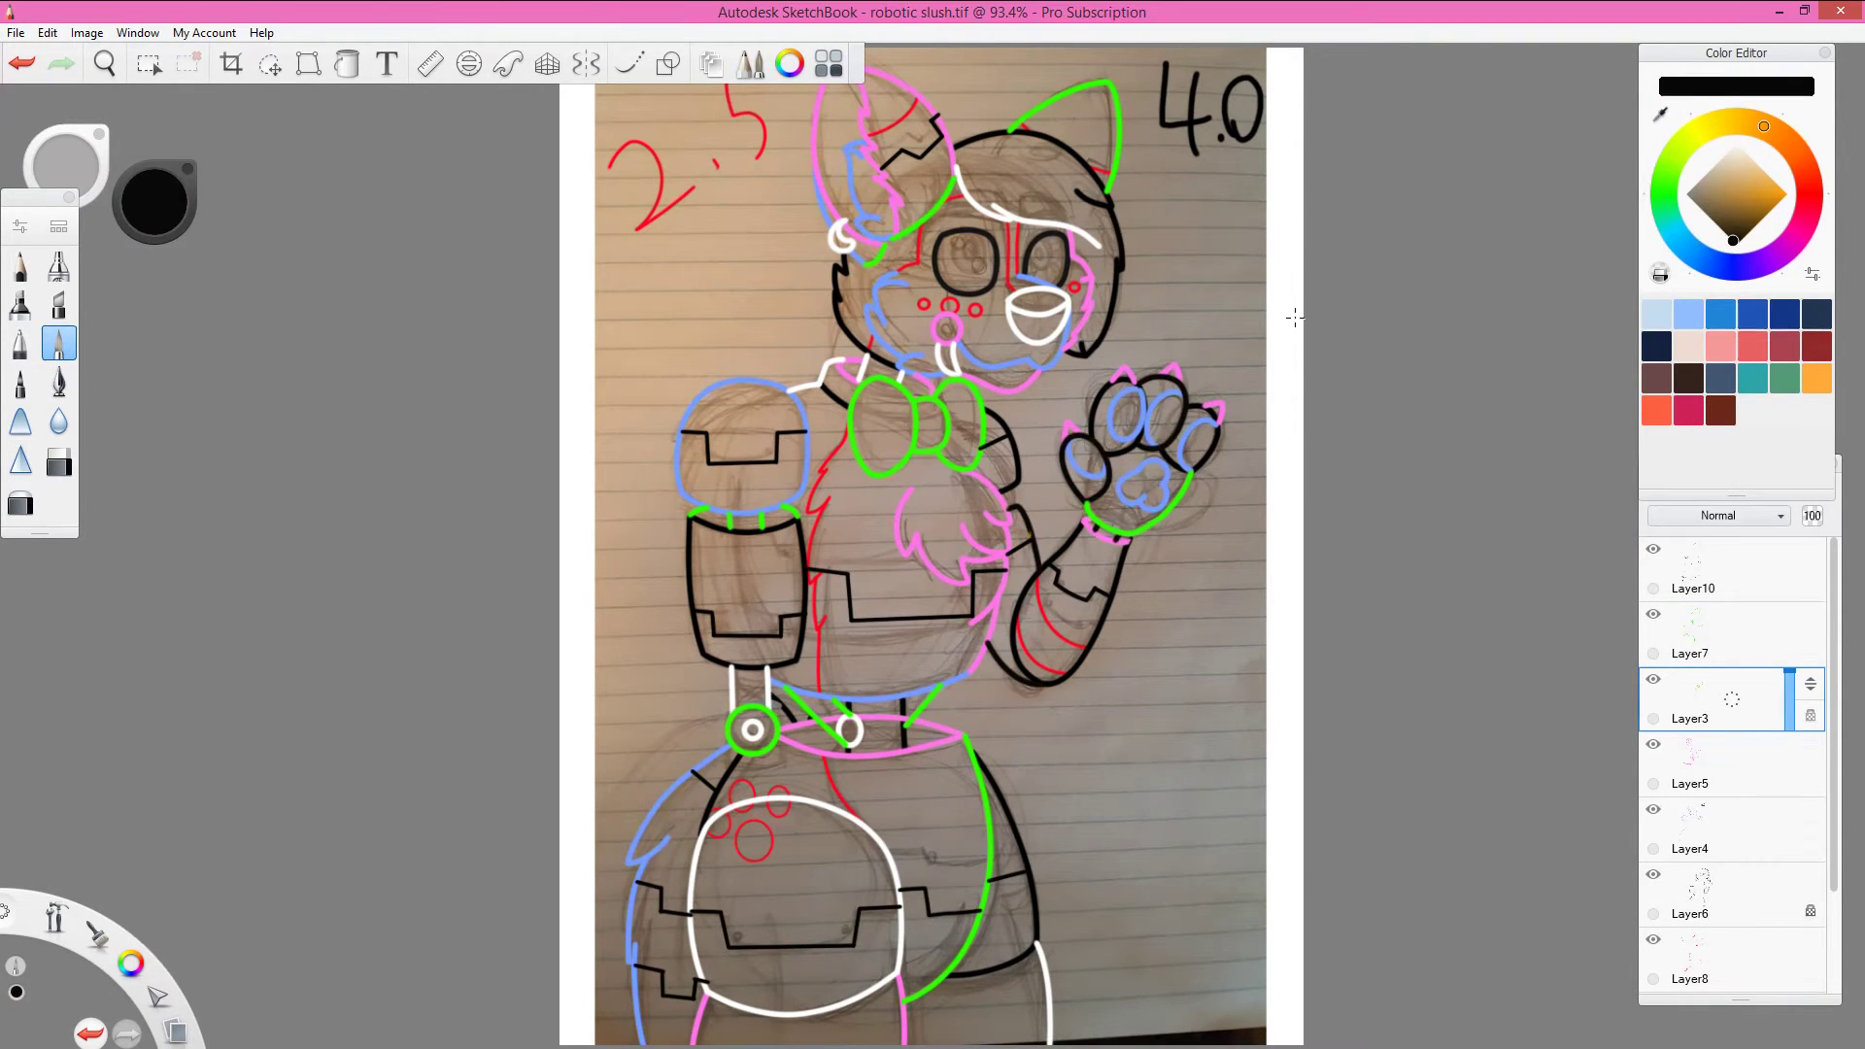
pyautogui.hotkey('ctrl', 'y')
pyautogui.hotkey('ctrl', 'y')
pyautogui.hotkey('ctrl', 'y')
pyautogui.hotkey('ctrl', 'y')
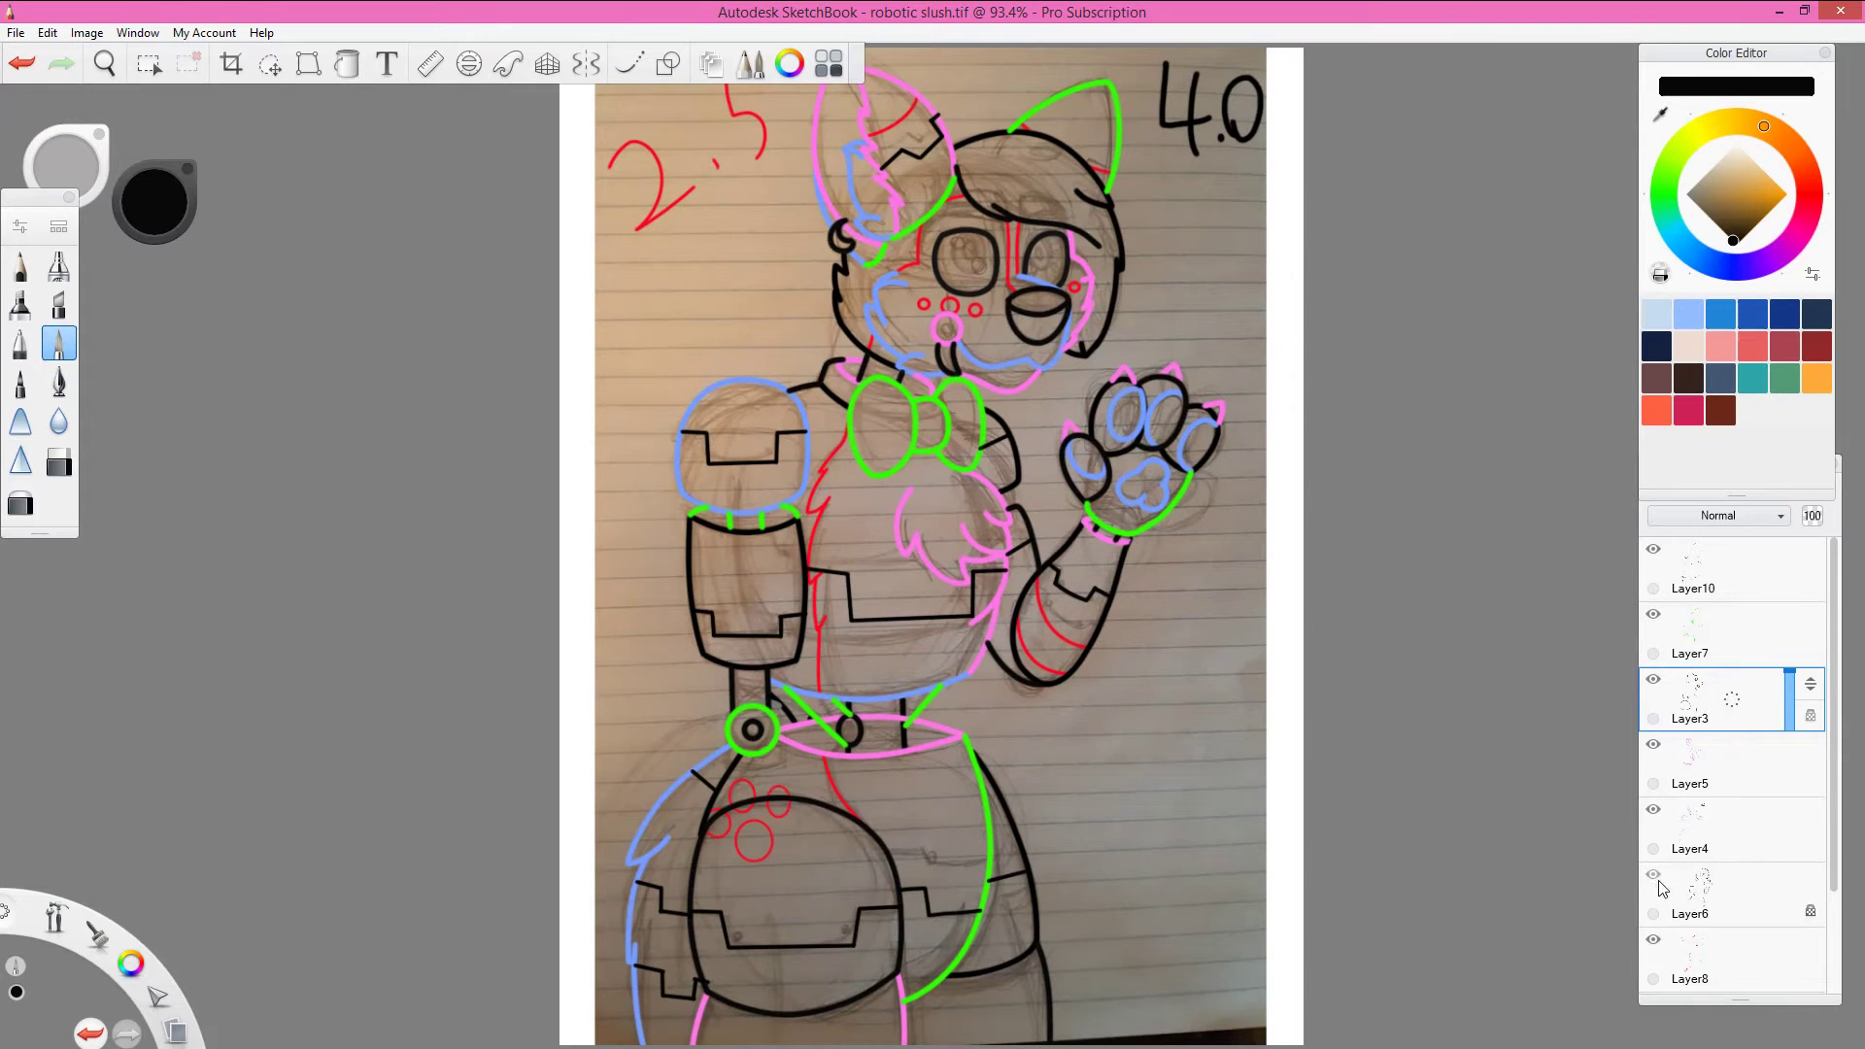
# Step: Recolour the pink outlines on Layer5 black by painting over them with the layer's transparency locked
pyautogui.hotkey('ctrl', 'y')
pyautogui.hotkey('ctrl', 'y')
pyautogui.hotkey('ctrl', 'y')
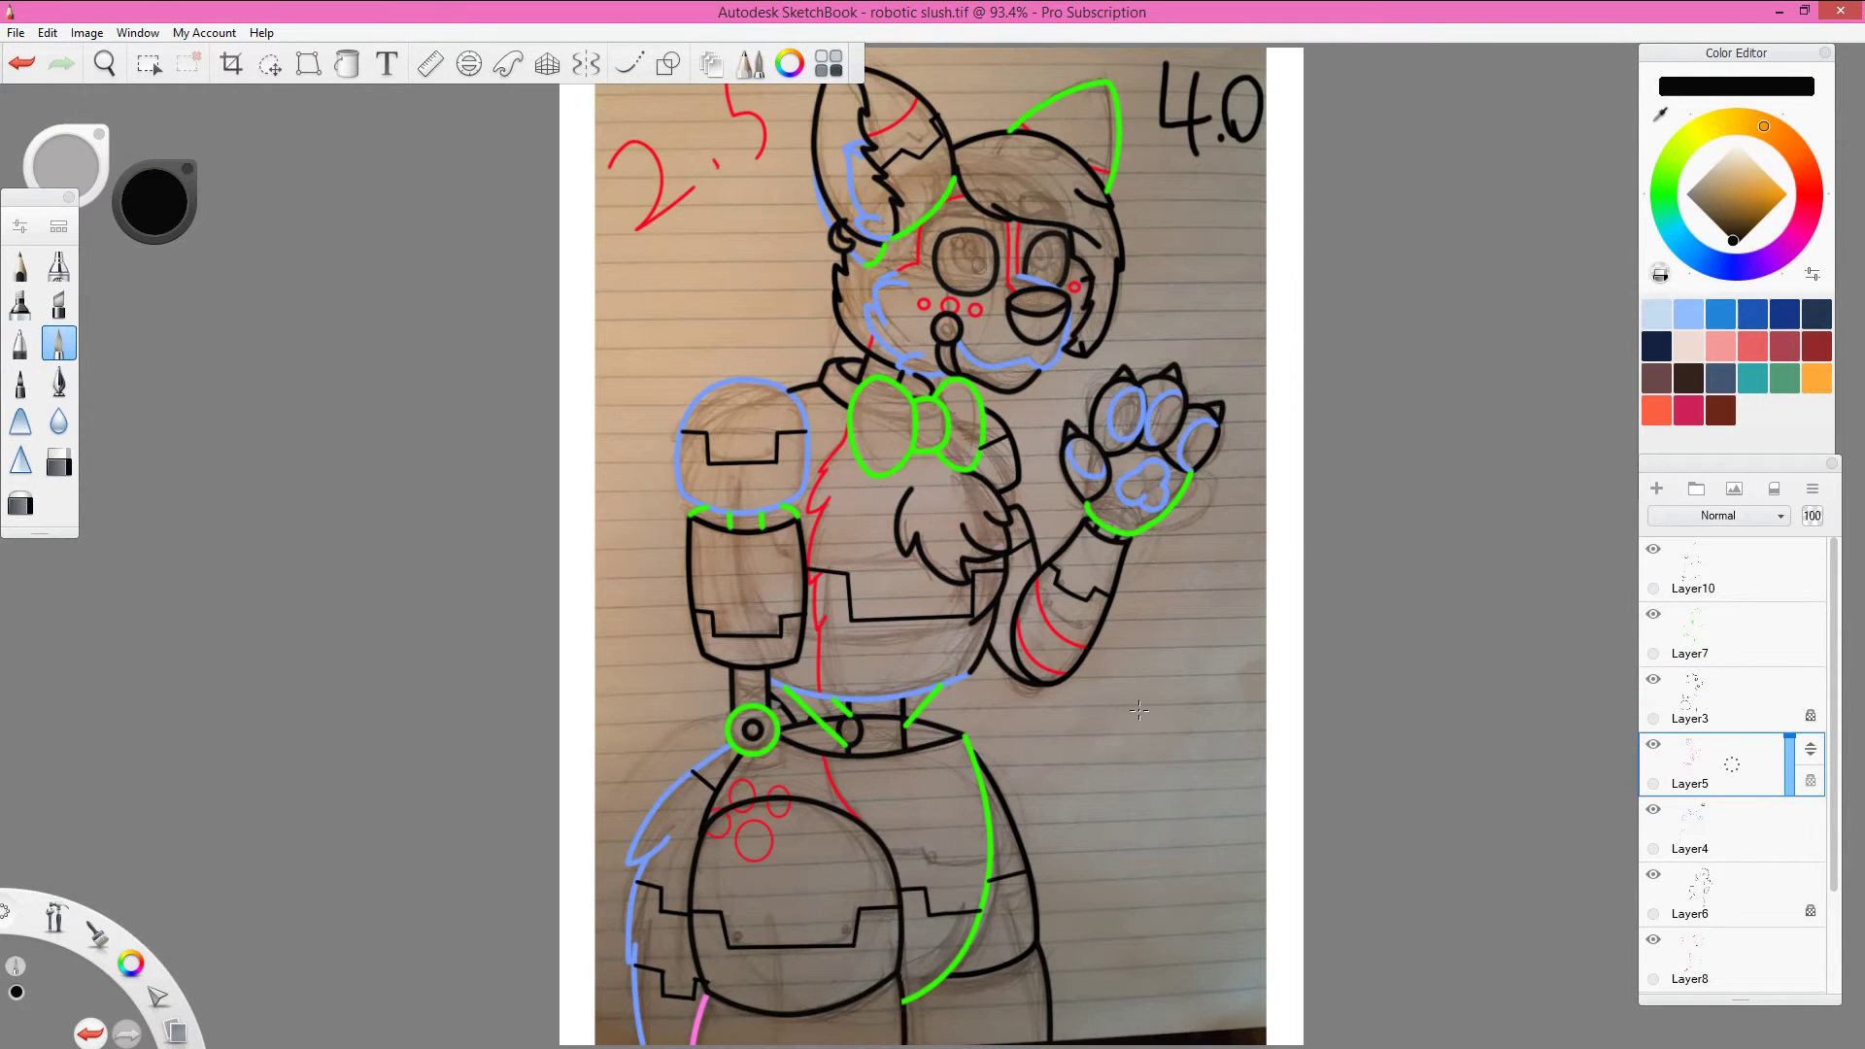
pyautogui.press('f')
pyautogui.hotkey('ctrl', 'y')
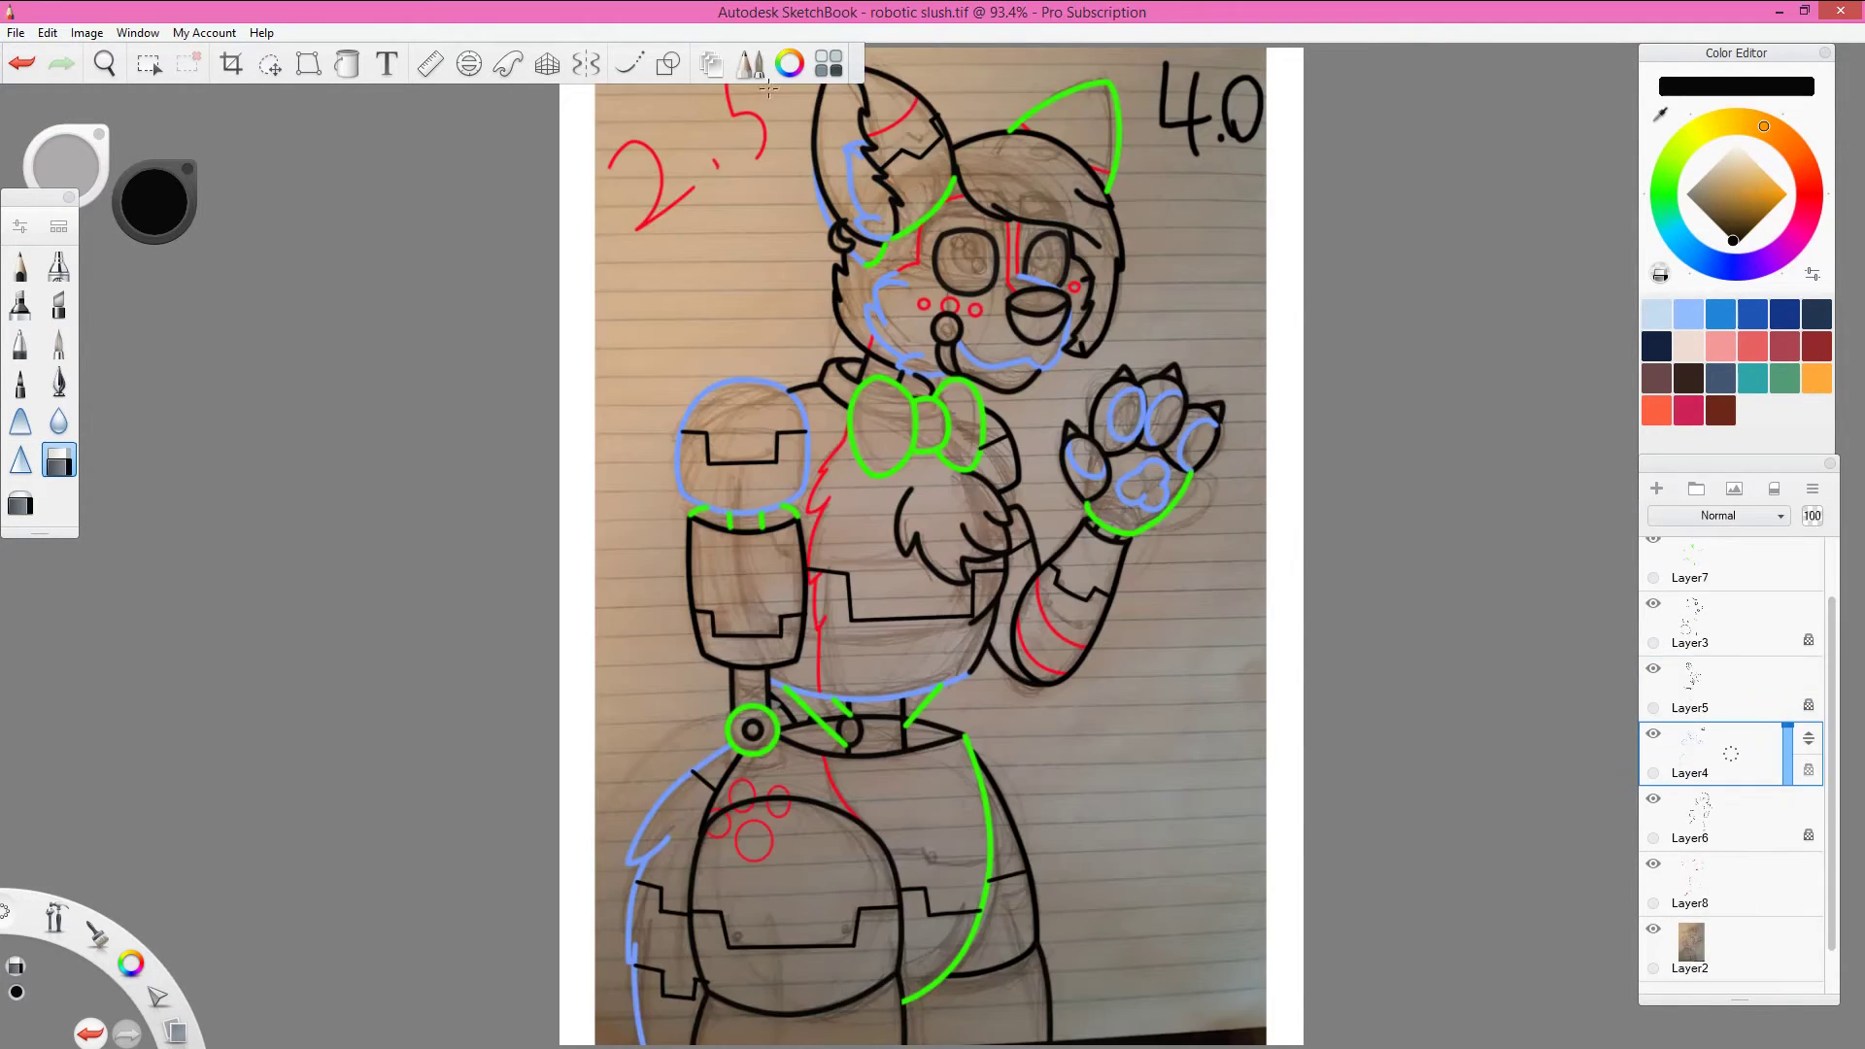
# Step: Recolour the blue outlines on Layer4 black, covering the upper arm, face, paw pads, waist and tail
pyautogui.press('b')
pyautogui.hotkey('ctrl', 'y')
pyautogui.hotkey('ctrl', 'y')
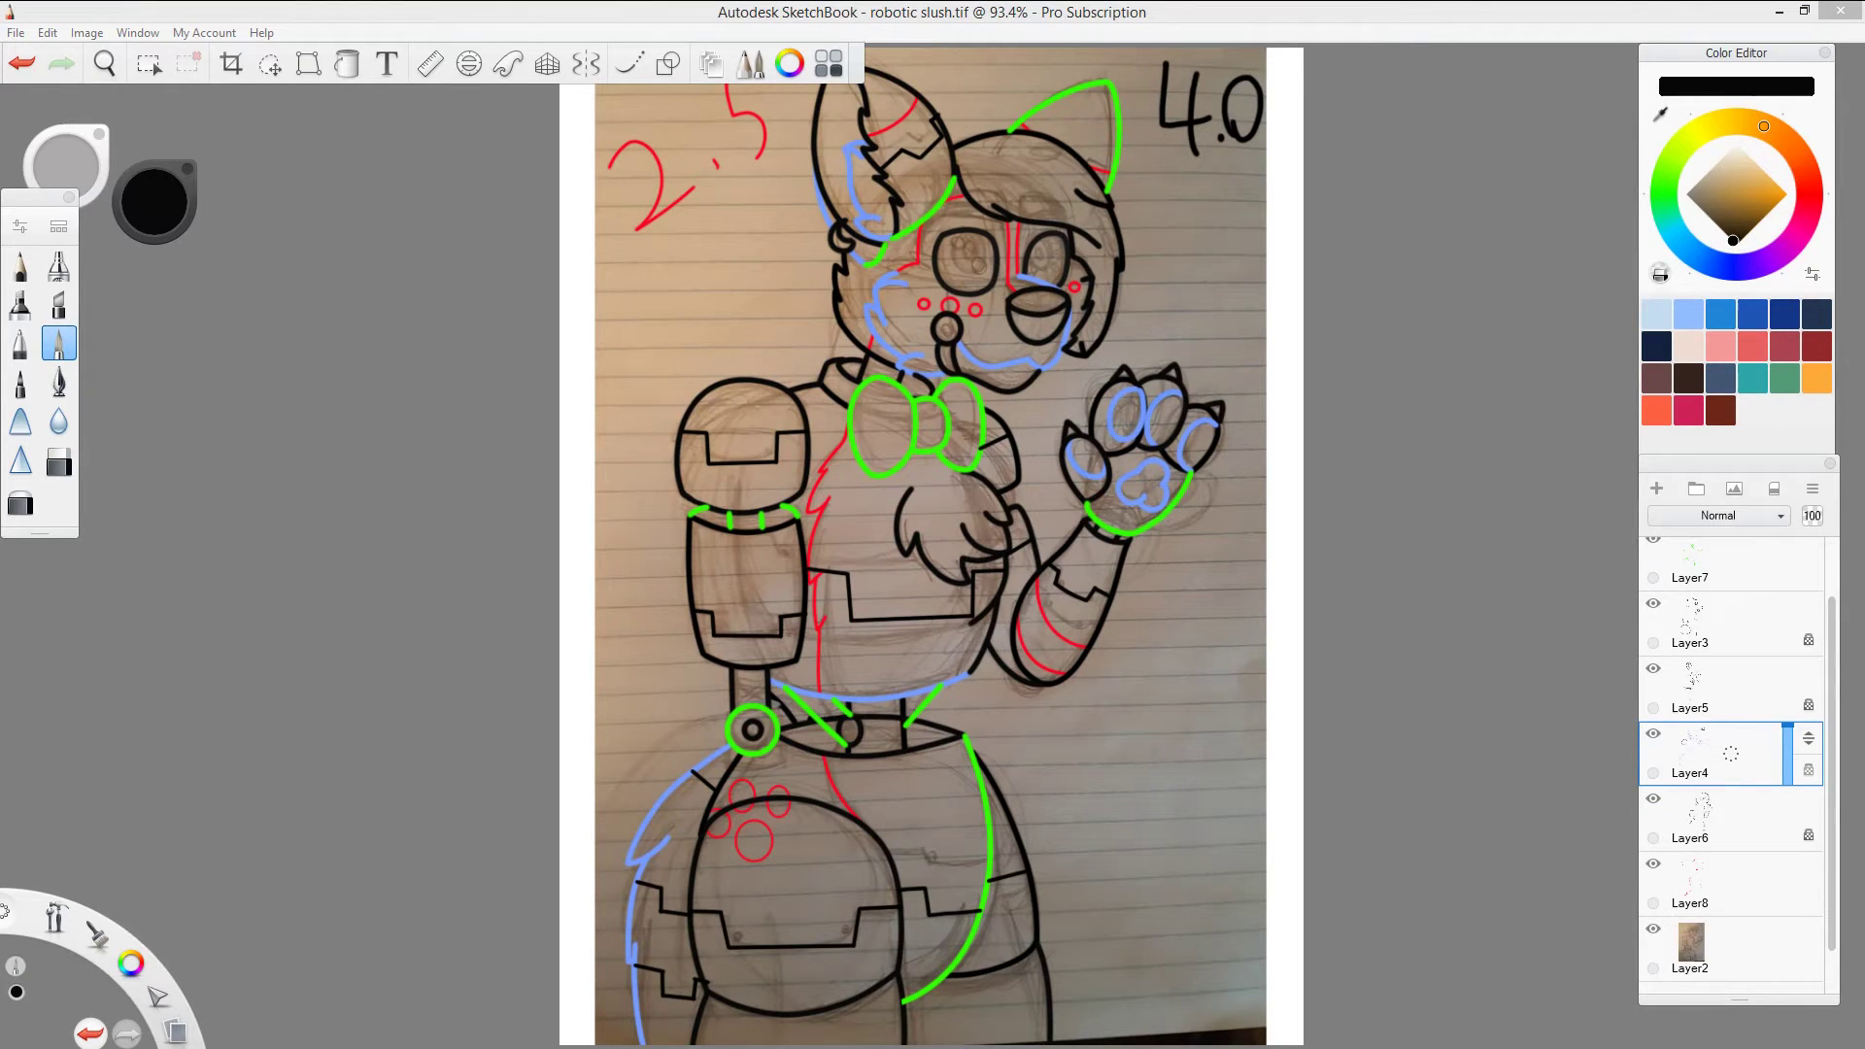
pyautogui.hotkey('ctrl', 'y')
pyautogui.hotkey('ctrl', 'y')
pyautogui.hotkey('ctrl', 'y')
pyautogui.hotkey('ctrl', 'y')
pyautogui.hotkey('ctrl', 'y')
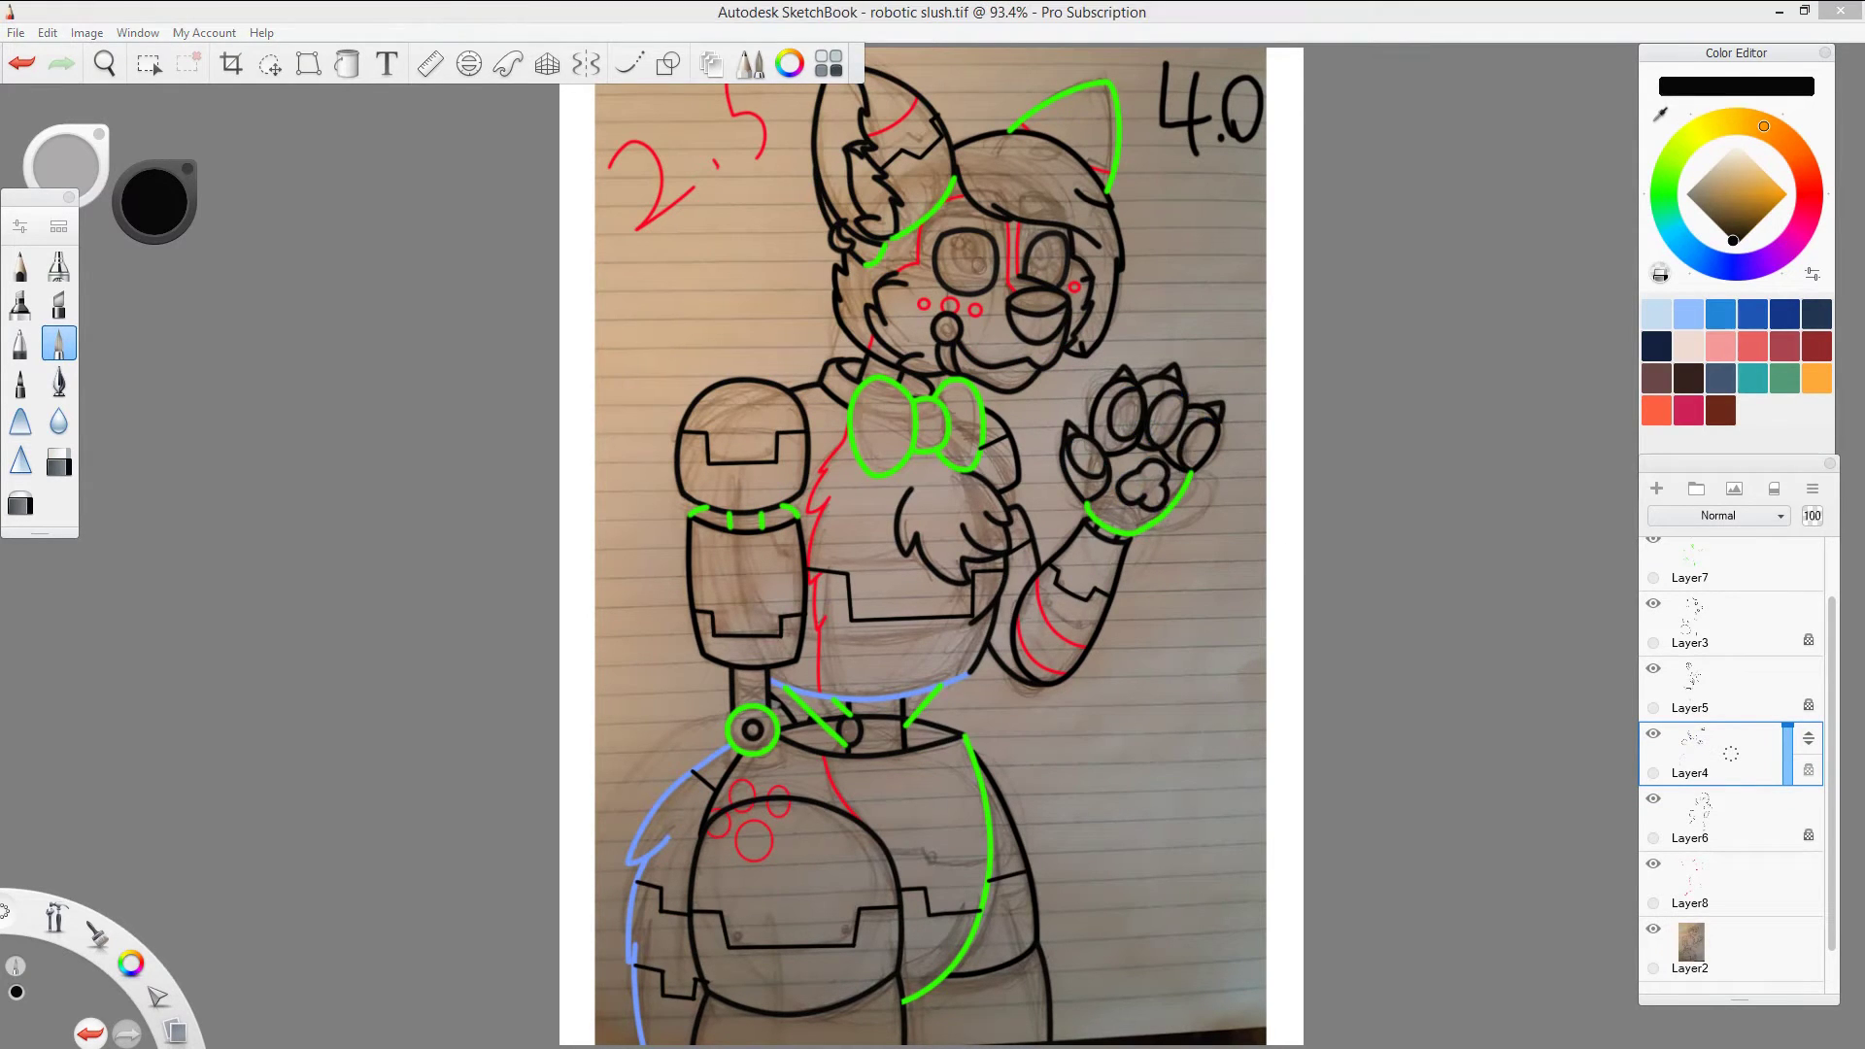
pyautogui.hotkey('ctrl', 'y')
pyautogui.hotkey('ctrl', 'y')
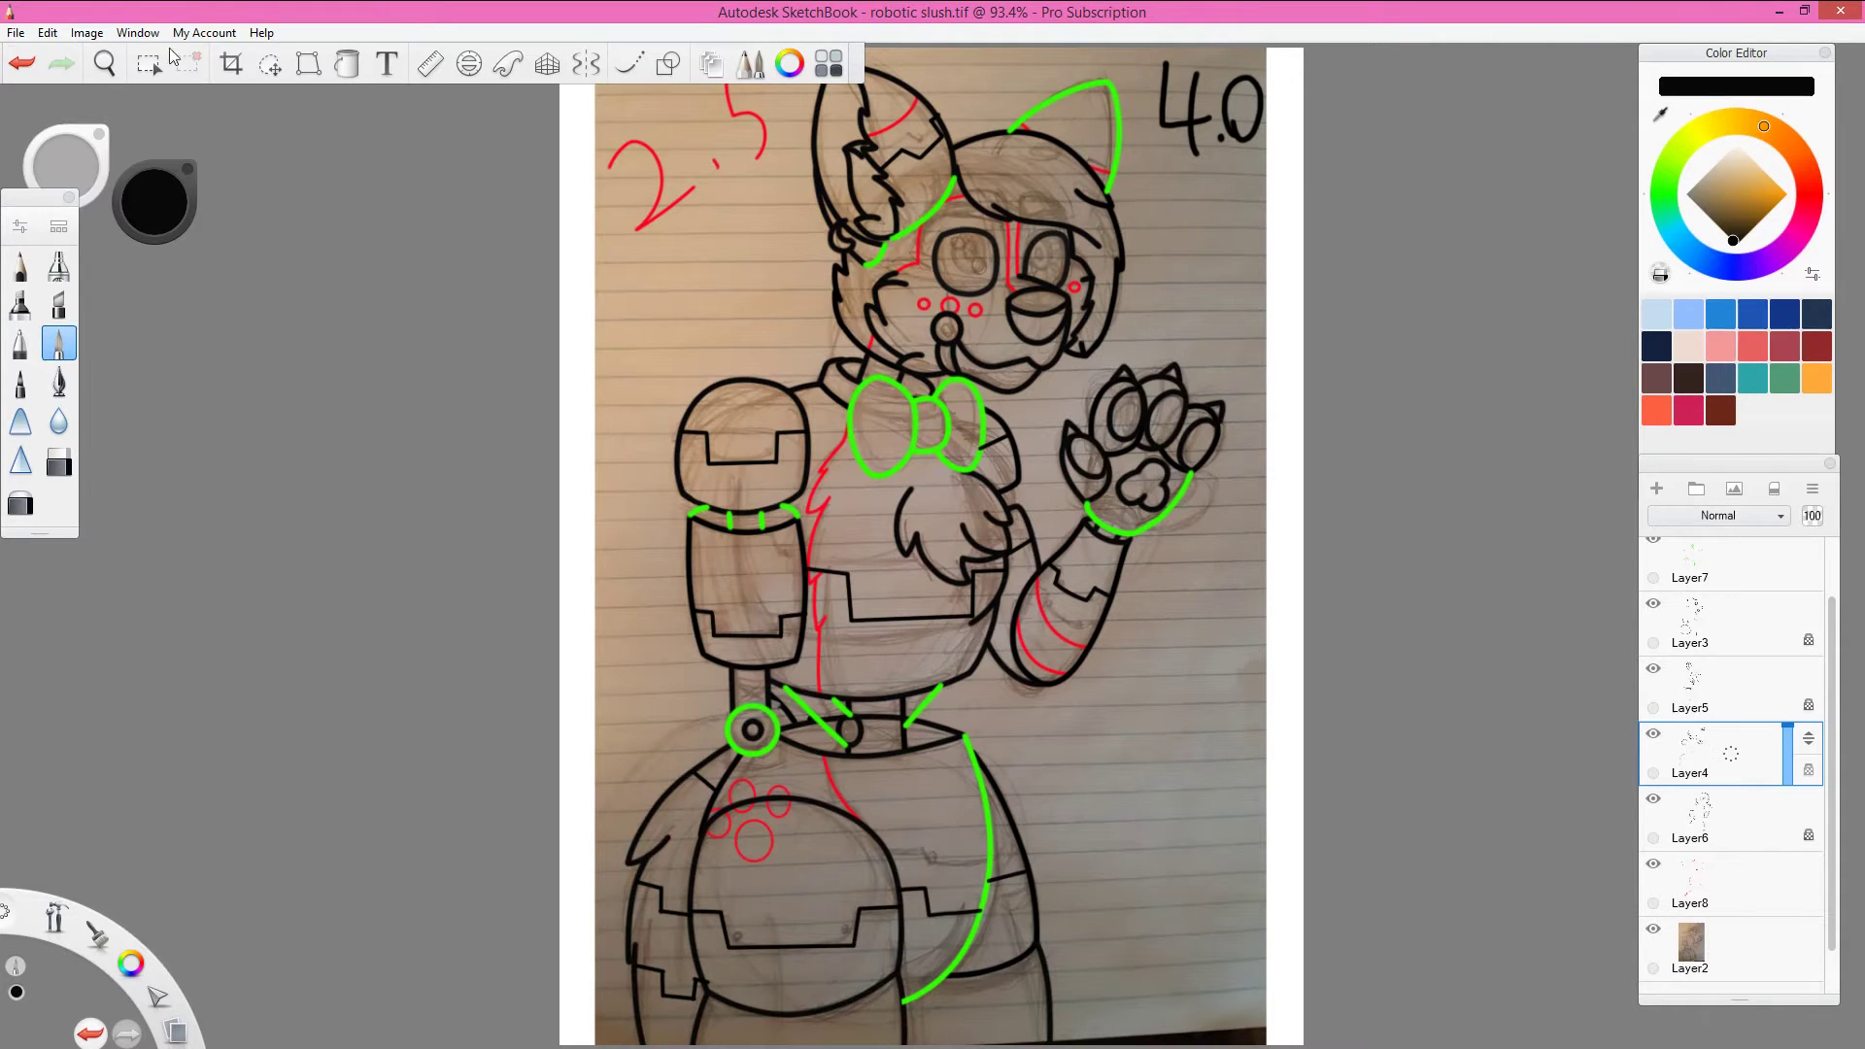
pyautogui.hotkey('ctrl', 'z')
pyautogui.hotkey('ctrl', 'z')
pyautogui.hotkey('ctrl', 'z')
pyautogui.hotkey('ctrl', 'z')
pyautogui.hotkey('ctrl', 'z')
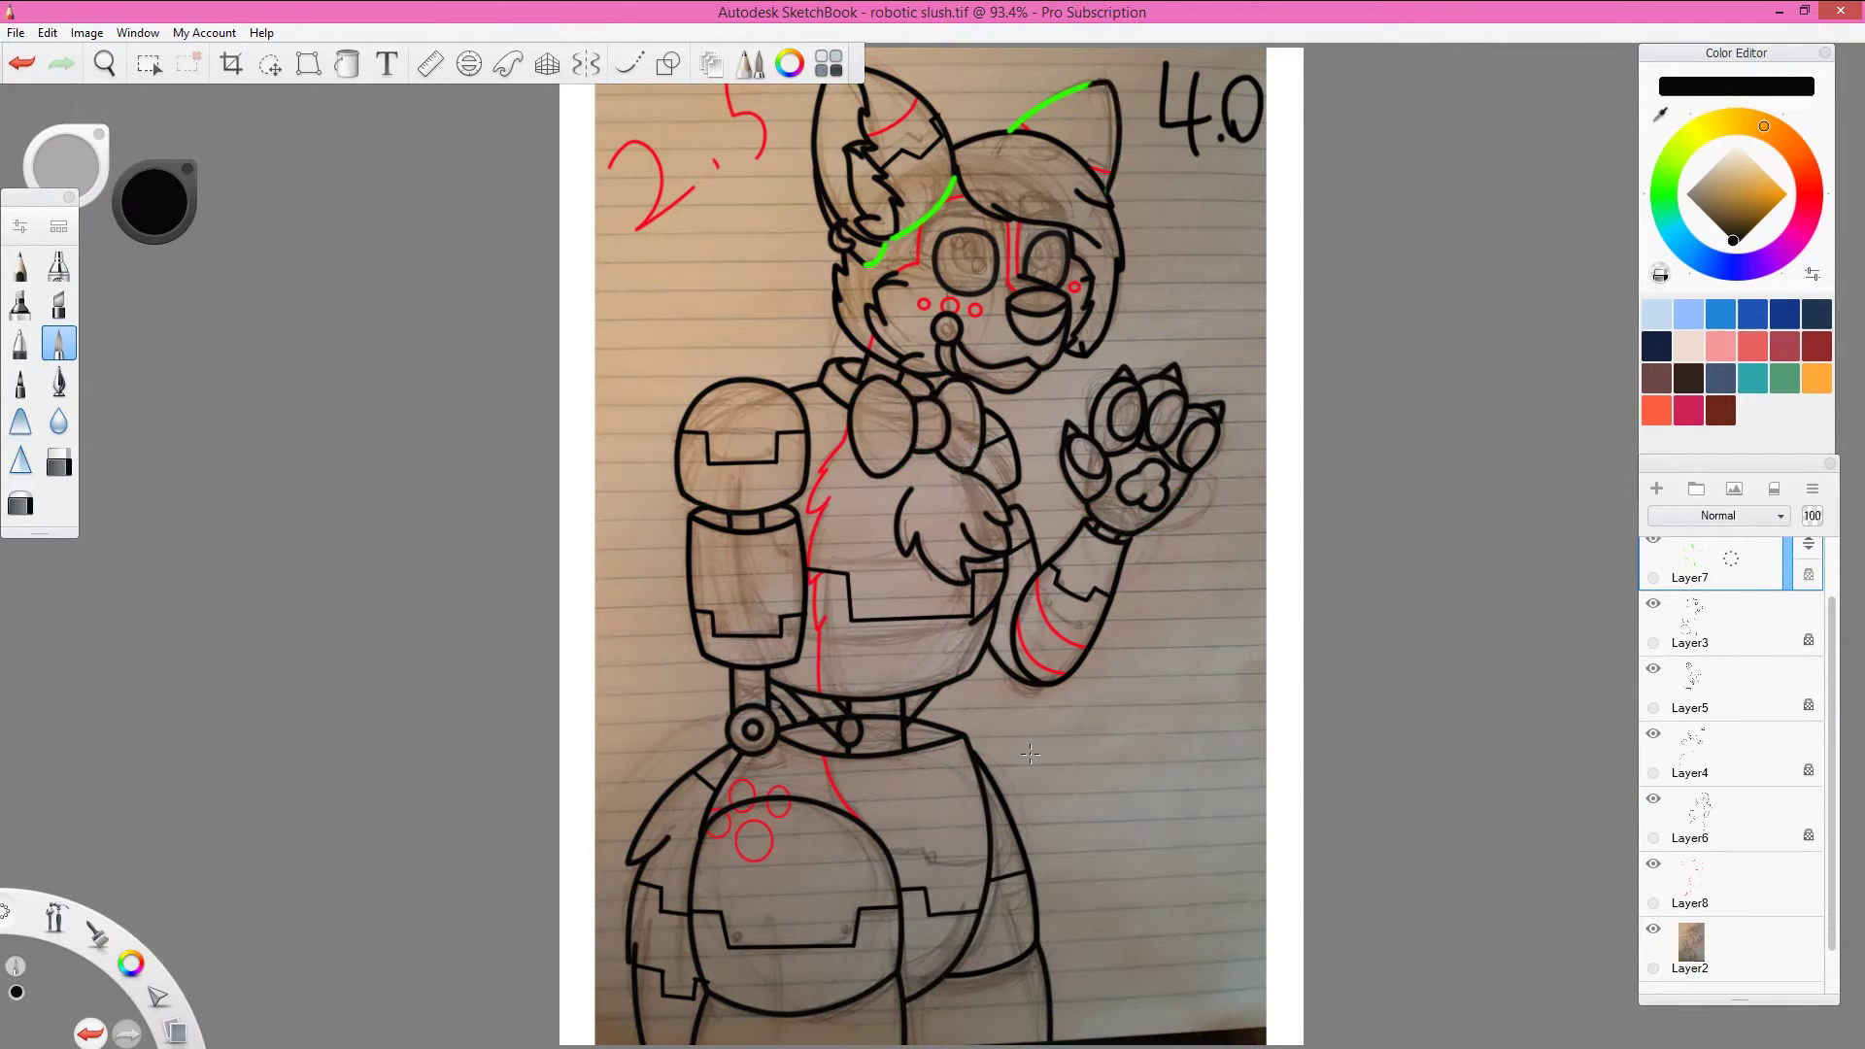
pyautogui.hotkey('ctrl', 'y')
pyautogui.hotkey('ctrl', 'y')
pyautogui.hotkey('ctrl', 'y')
pyautogui.hotkey('ctrl', 'y')
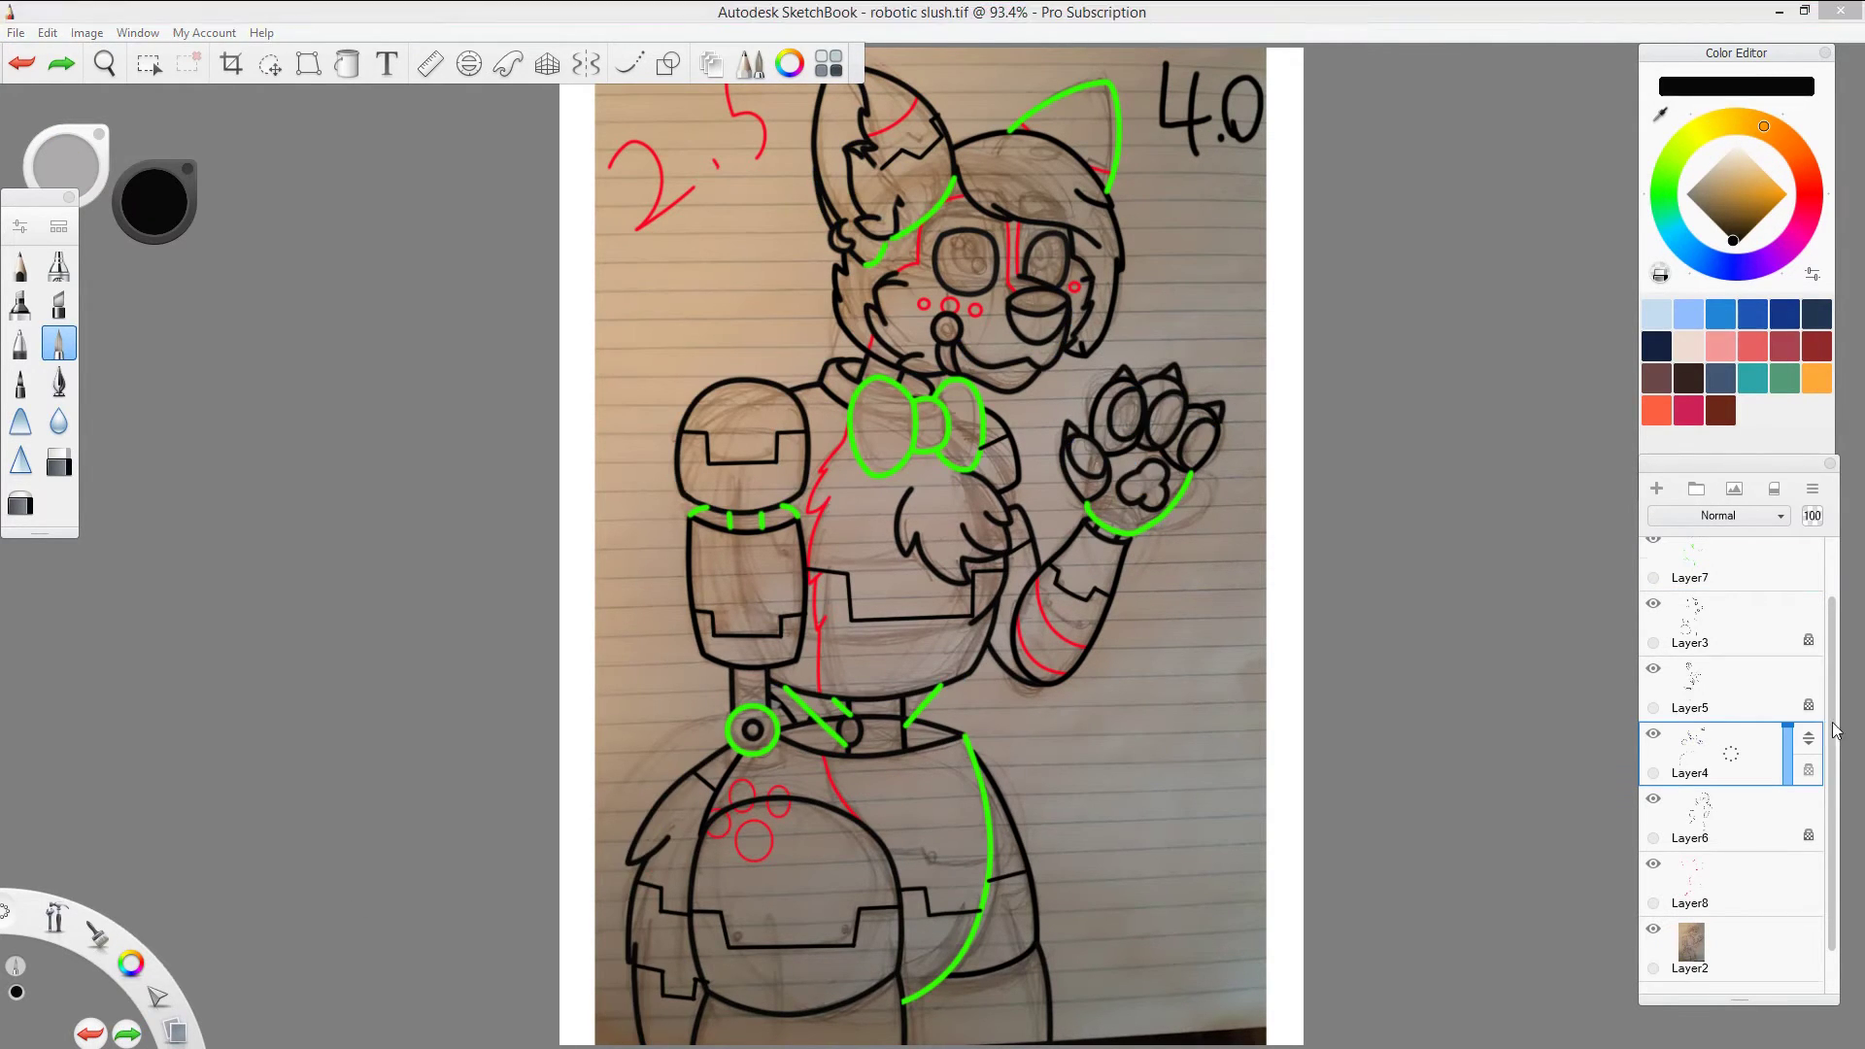
# Step: Redraw the missing stretch of the large ear's inner fur line in black on Layer5
pyautogui.scroll(5, 849, 805)
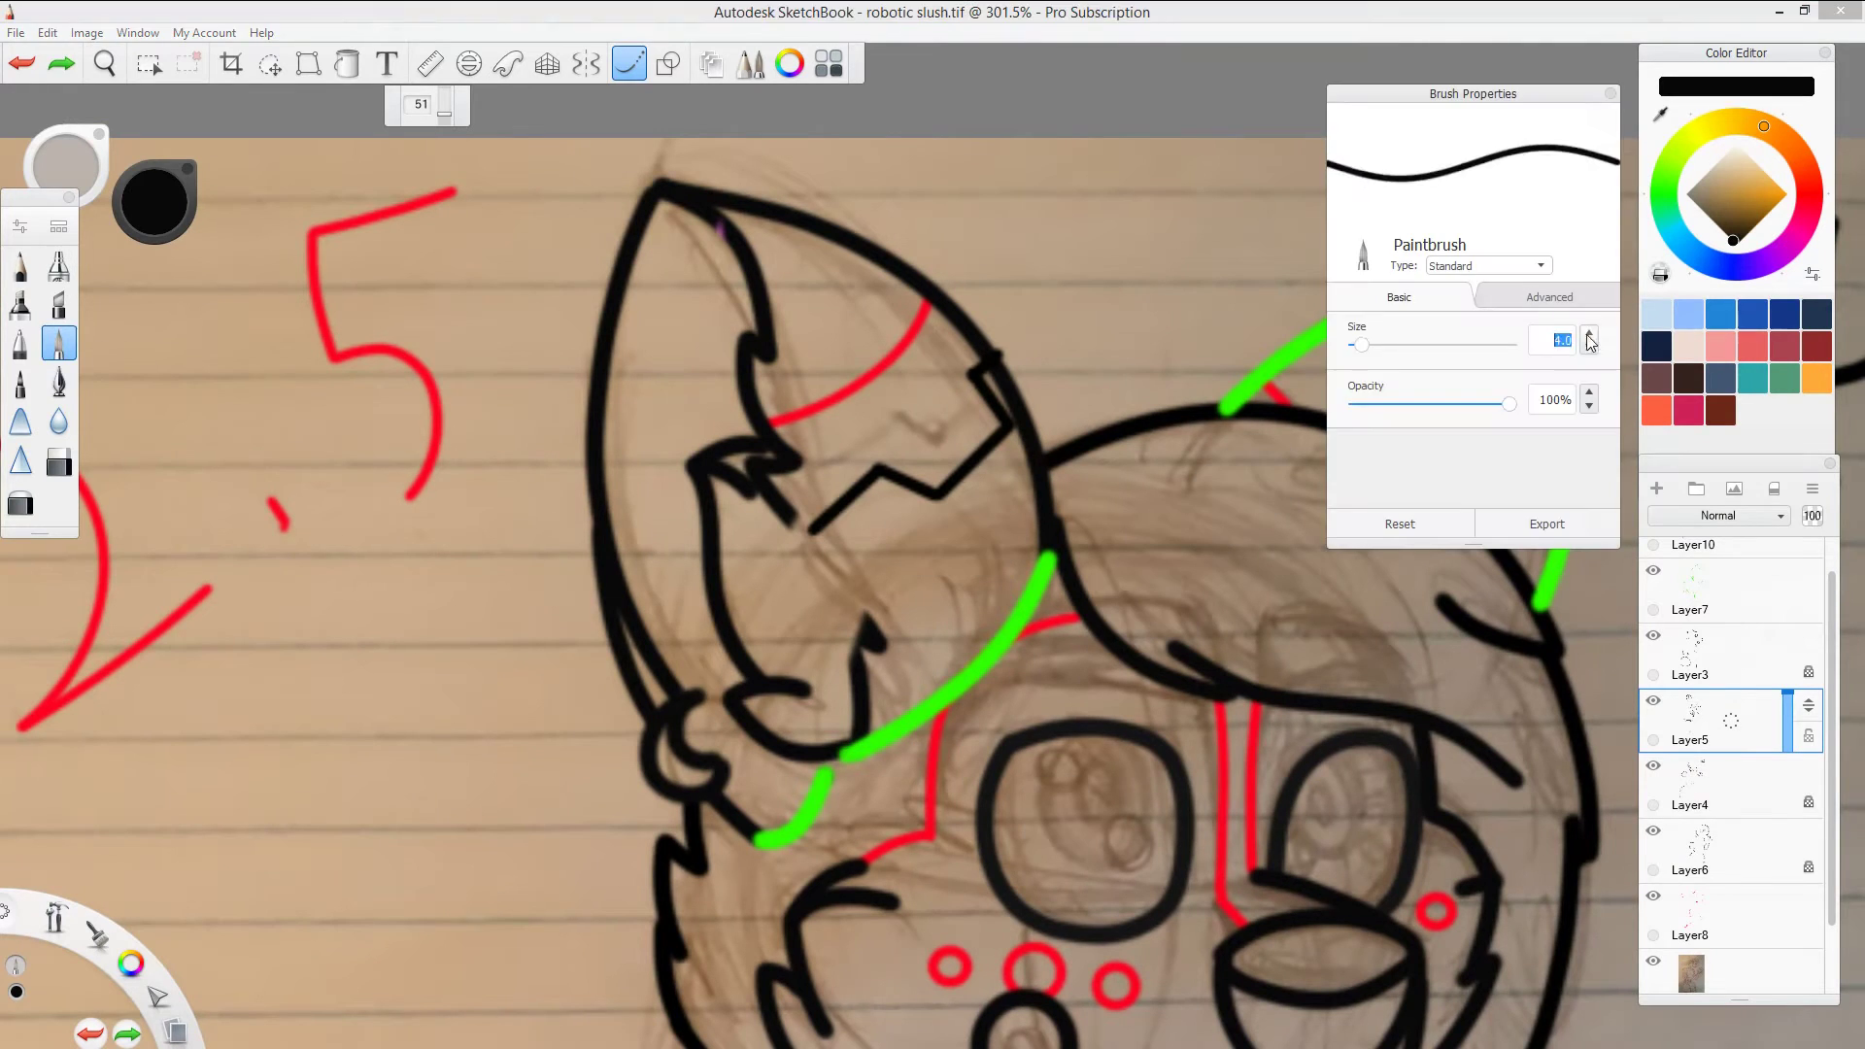
pyautogui.moveTo(885, 649); pyautogui.dragTo(785, 512)
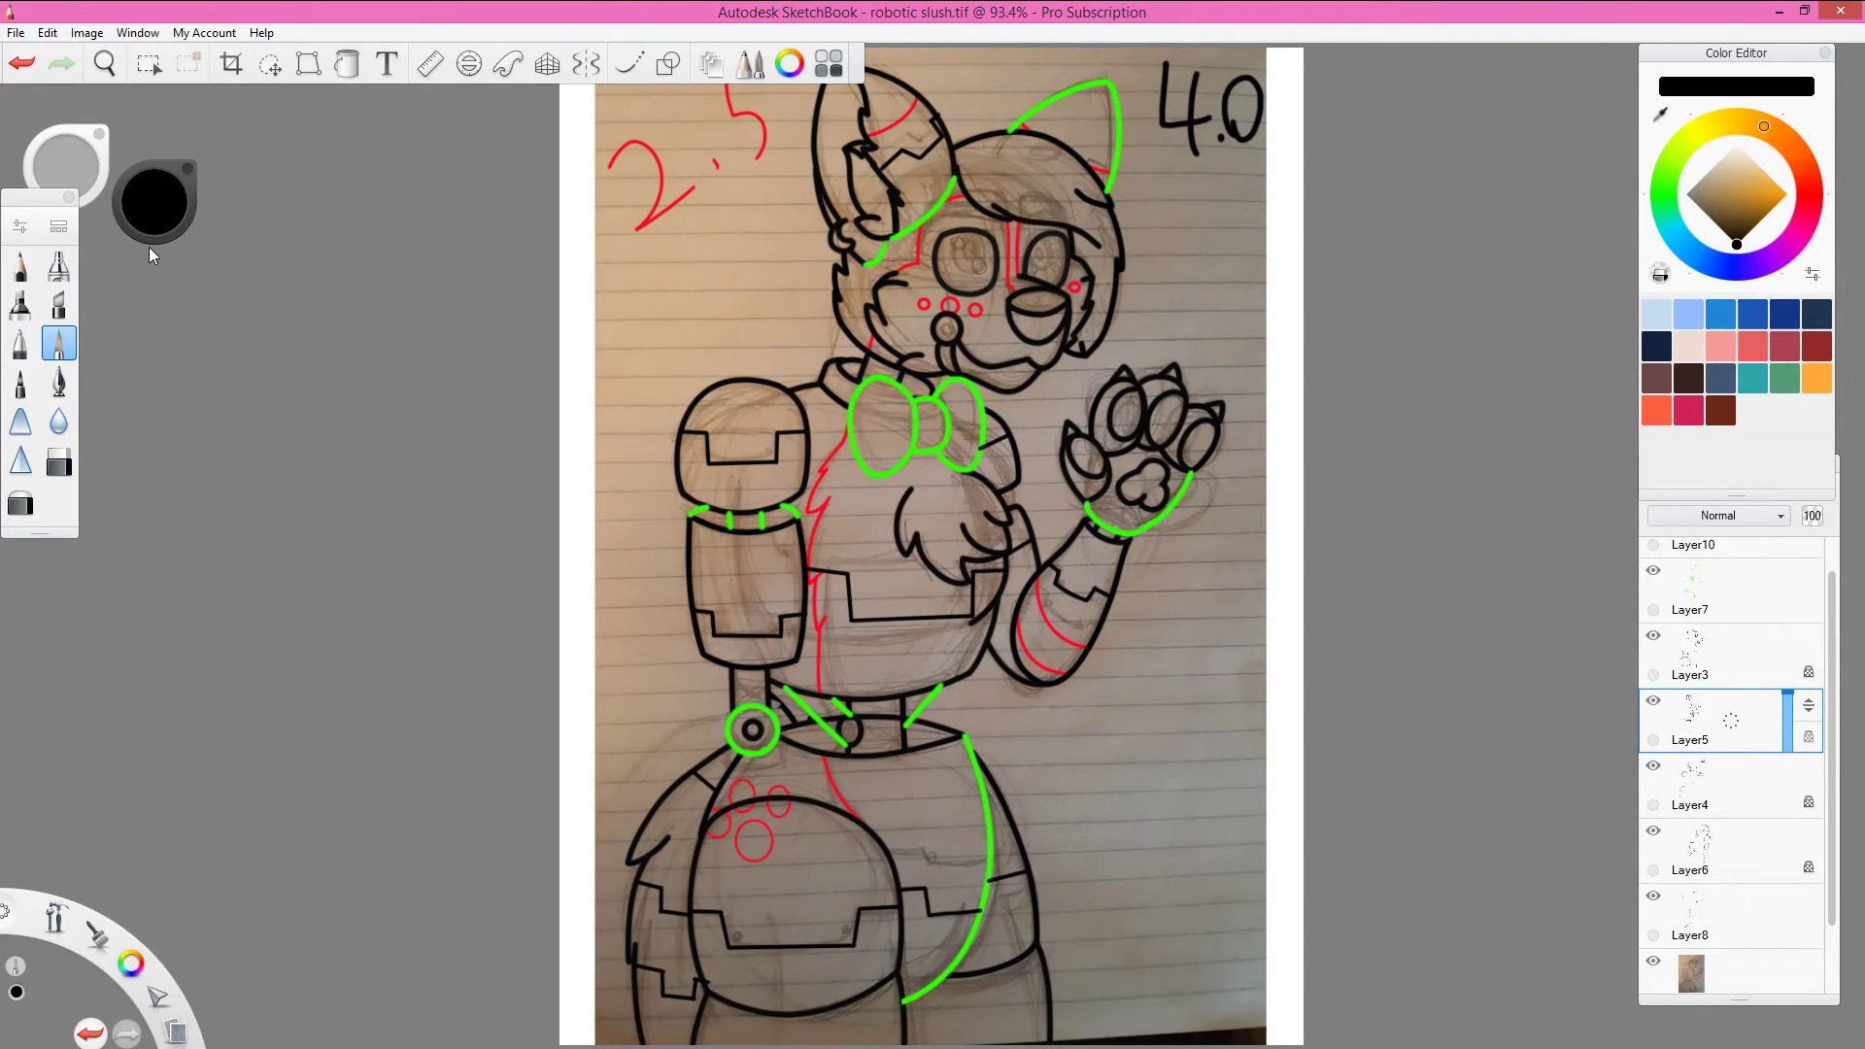
# Step: Recolour the green outlines on Layer7 black, including the ears, bow tie, joints, palm and hip
pyautogui.hotkey('ctrl', 'z')
pyautogui.hotkey('ctrl', 'z')
pyautogui.hotkey('ctrl', 'z')
pyautogui.hotkey('ctrl', 'z')
pyautogui.hotkey('ctrl', 'z')
pyautogui.hotkey('ctrl', 'z')
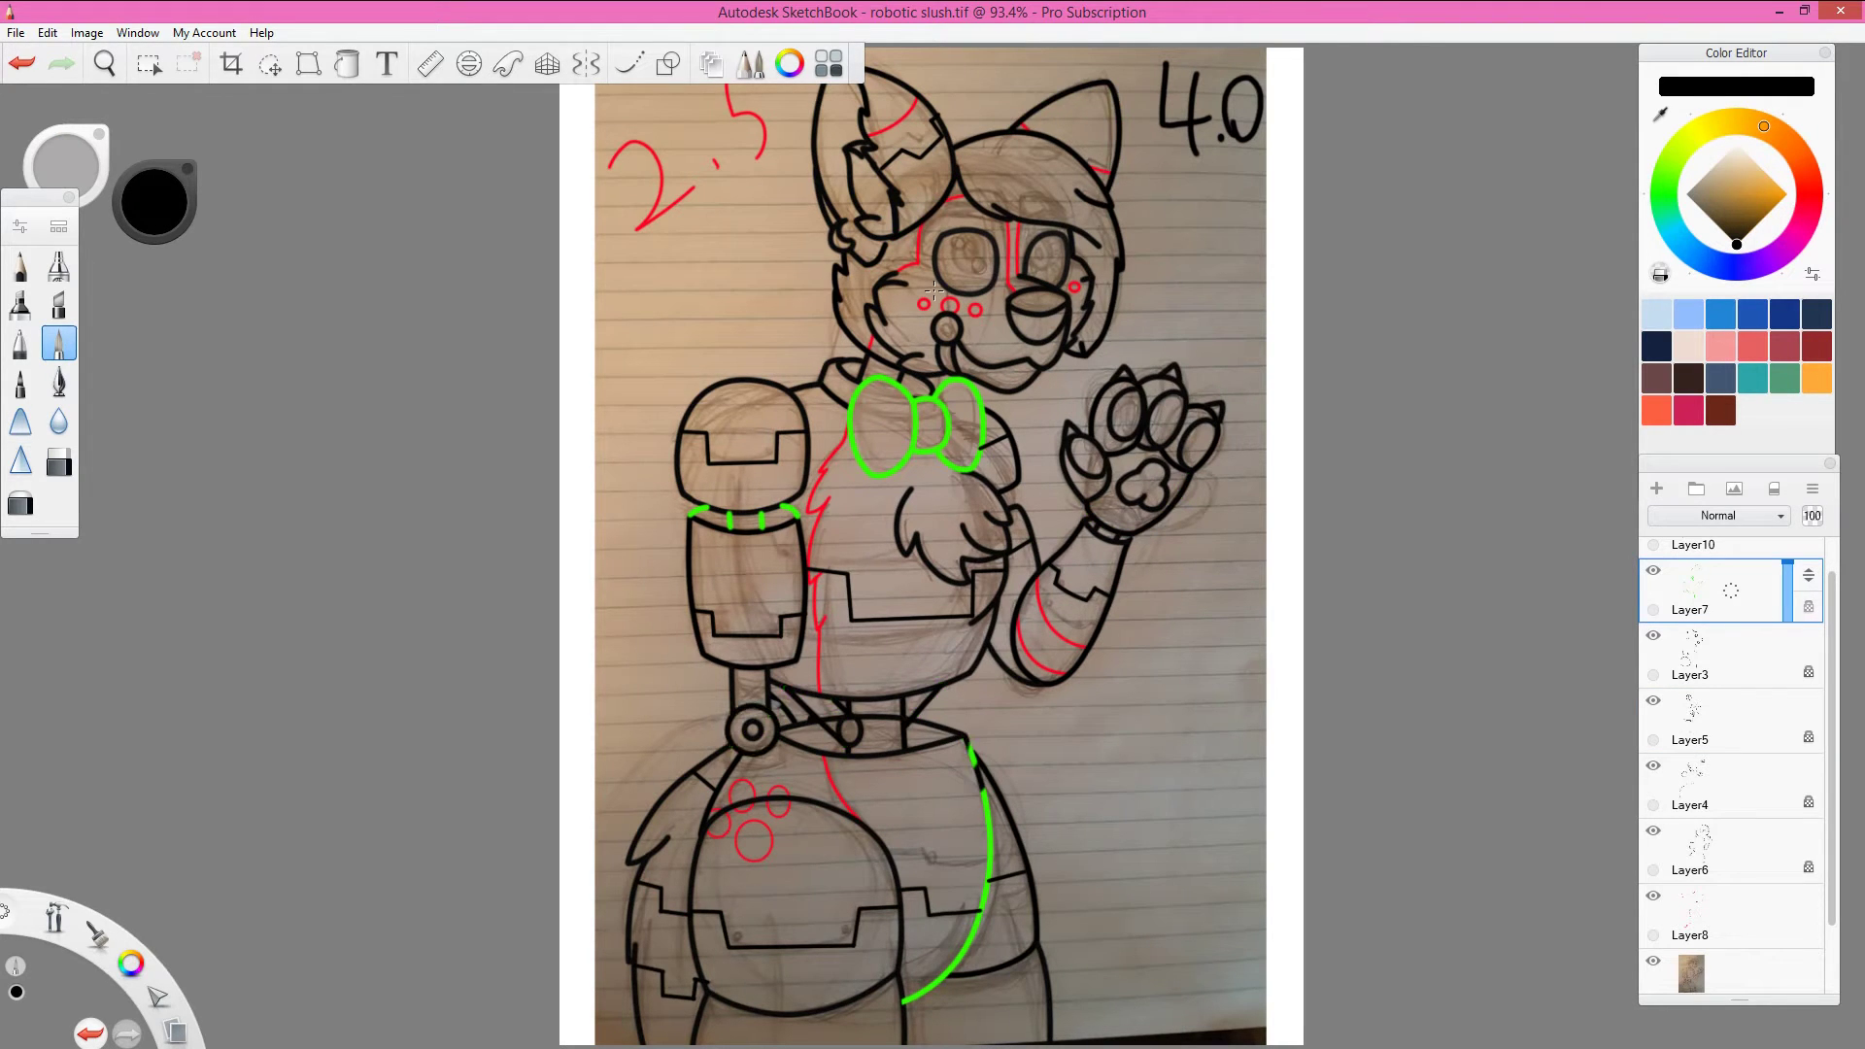
pyautogui.hotkey('ctrl', 'z')
pyautogui.hotkey('ctrl', 'z')
# Step: Hide the sketch photo to check the line art, and unlock transparency on Layer5
pyautogui.click(1653, 961)
pyautogui.press('f')
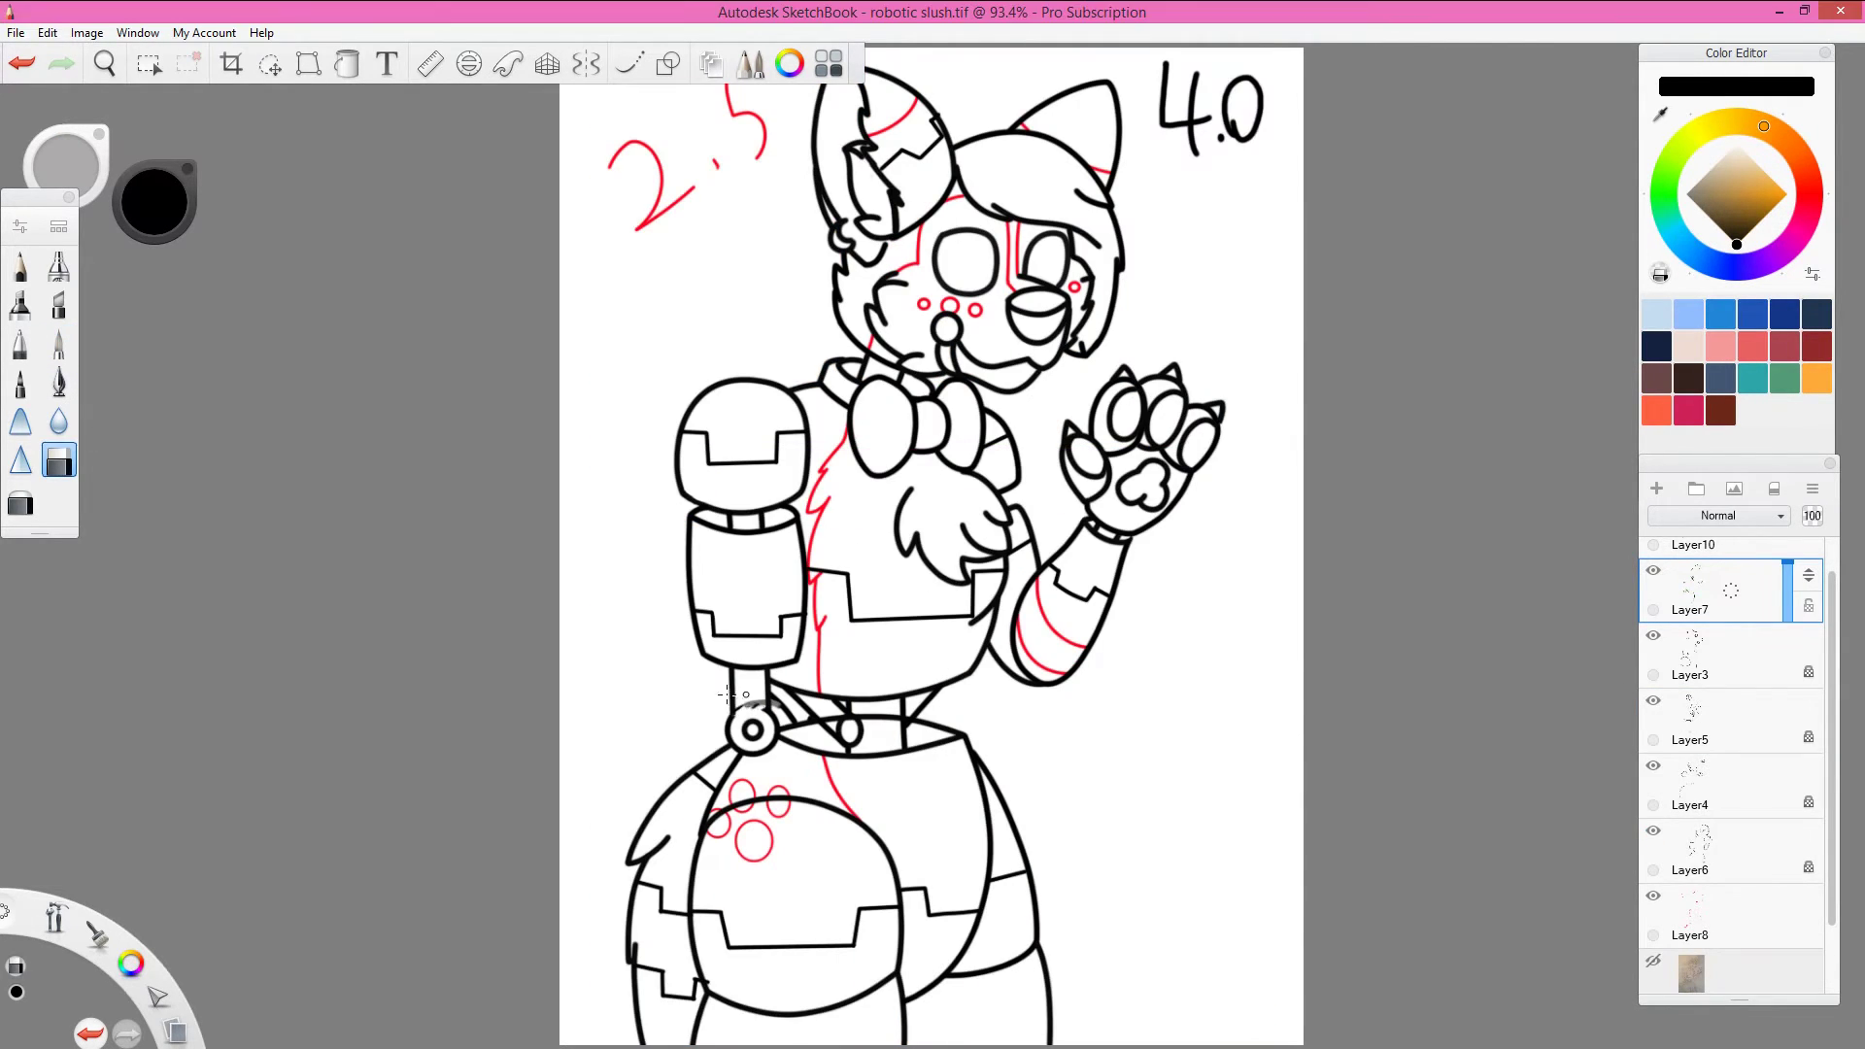
pyautogui.click(1796, 731)
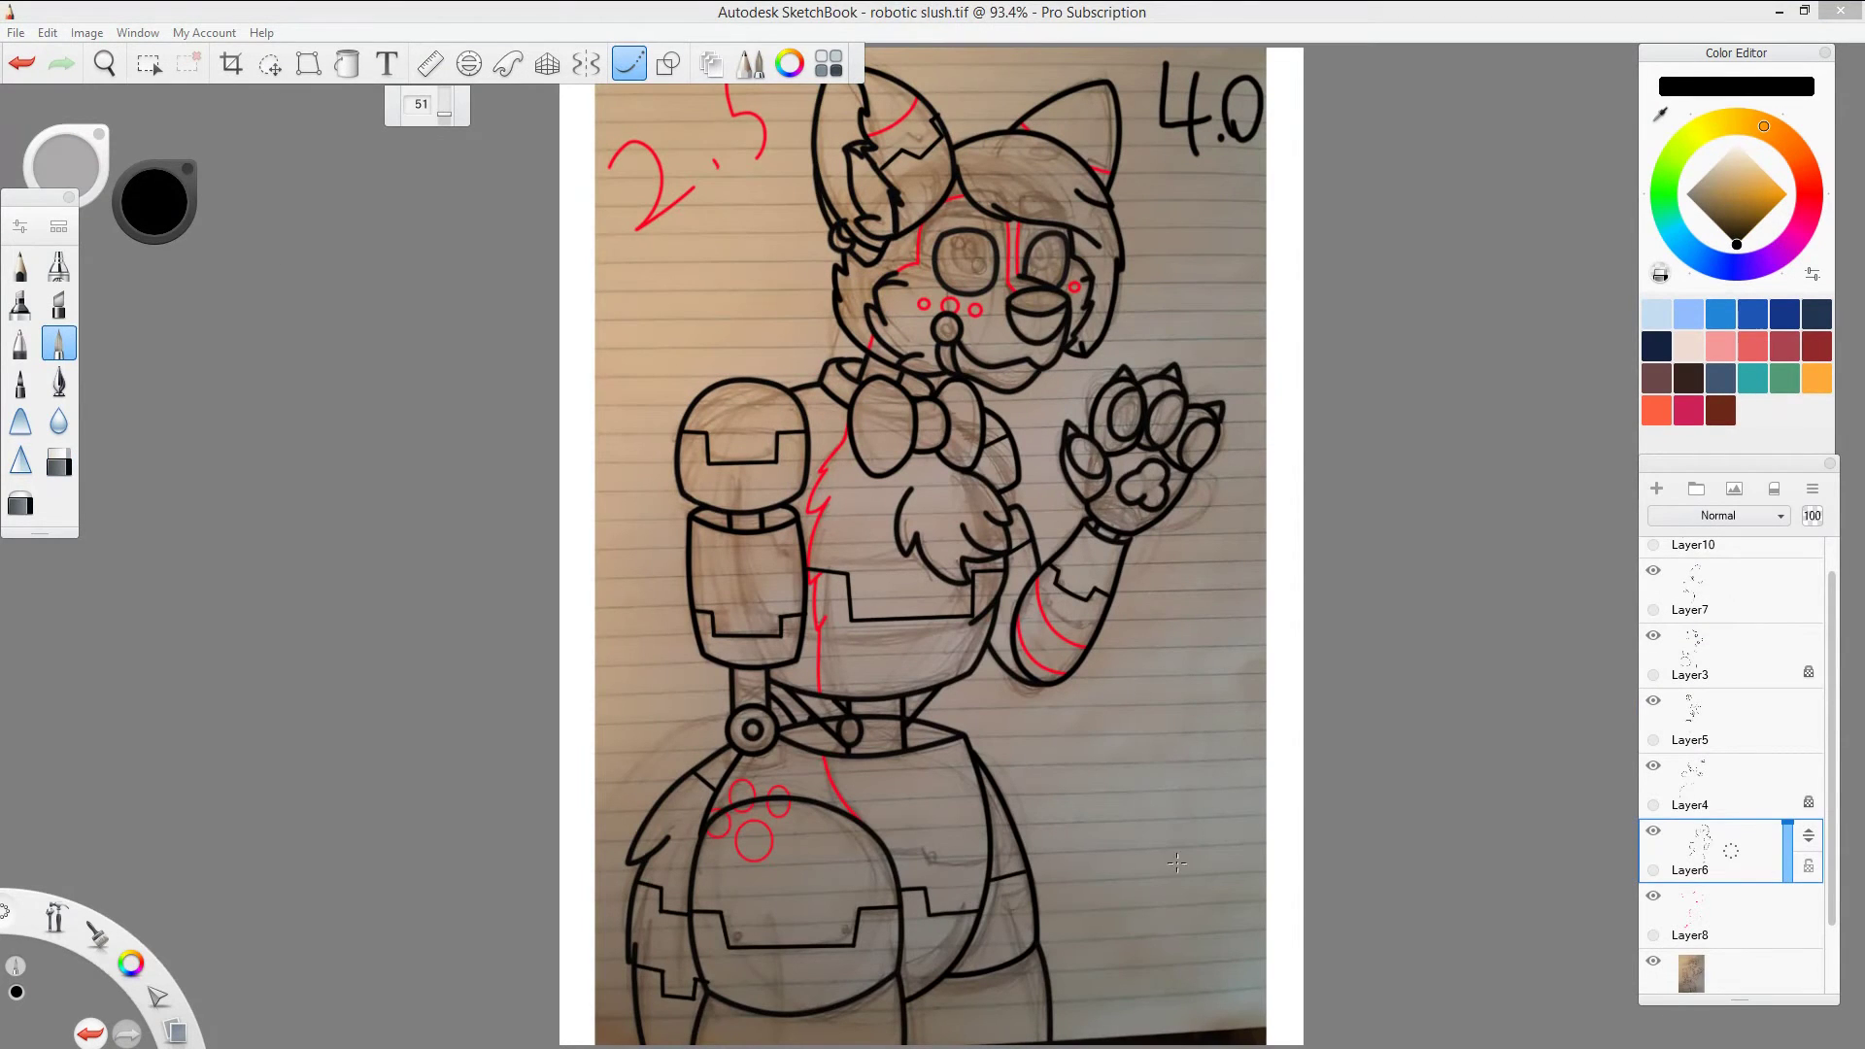
# Step: Add a layer above Layer10 and draw black outlines of two thick arched eyebrows above the eyes
pyautogui.click(1737, 544)
pyautogui.hotkey('ctrl', 'l')
pyautogui.scroll(5, 971, 447)
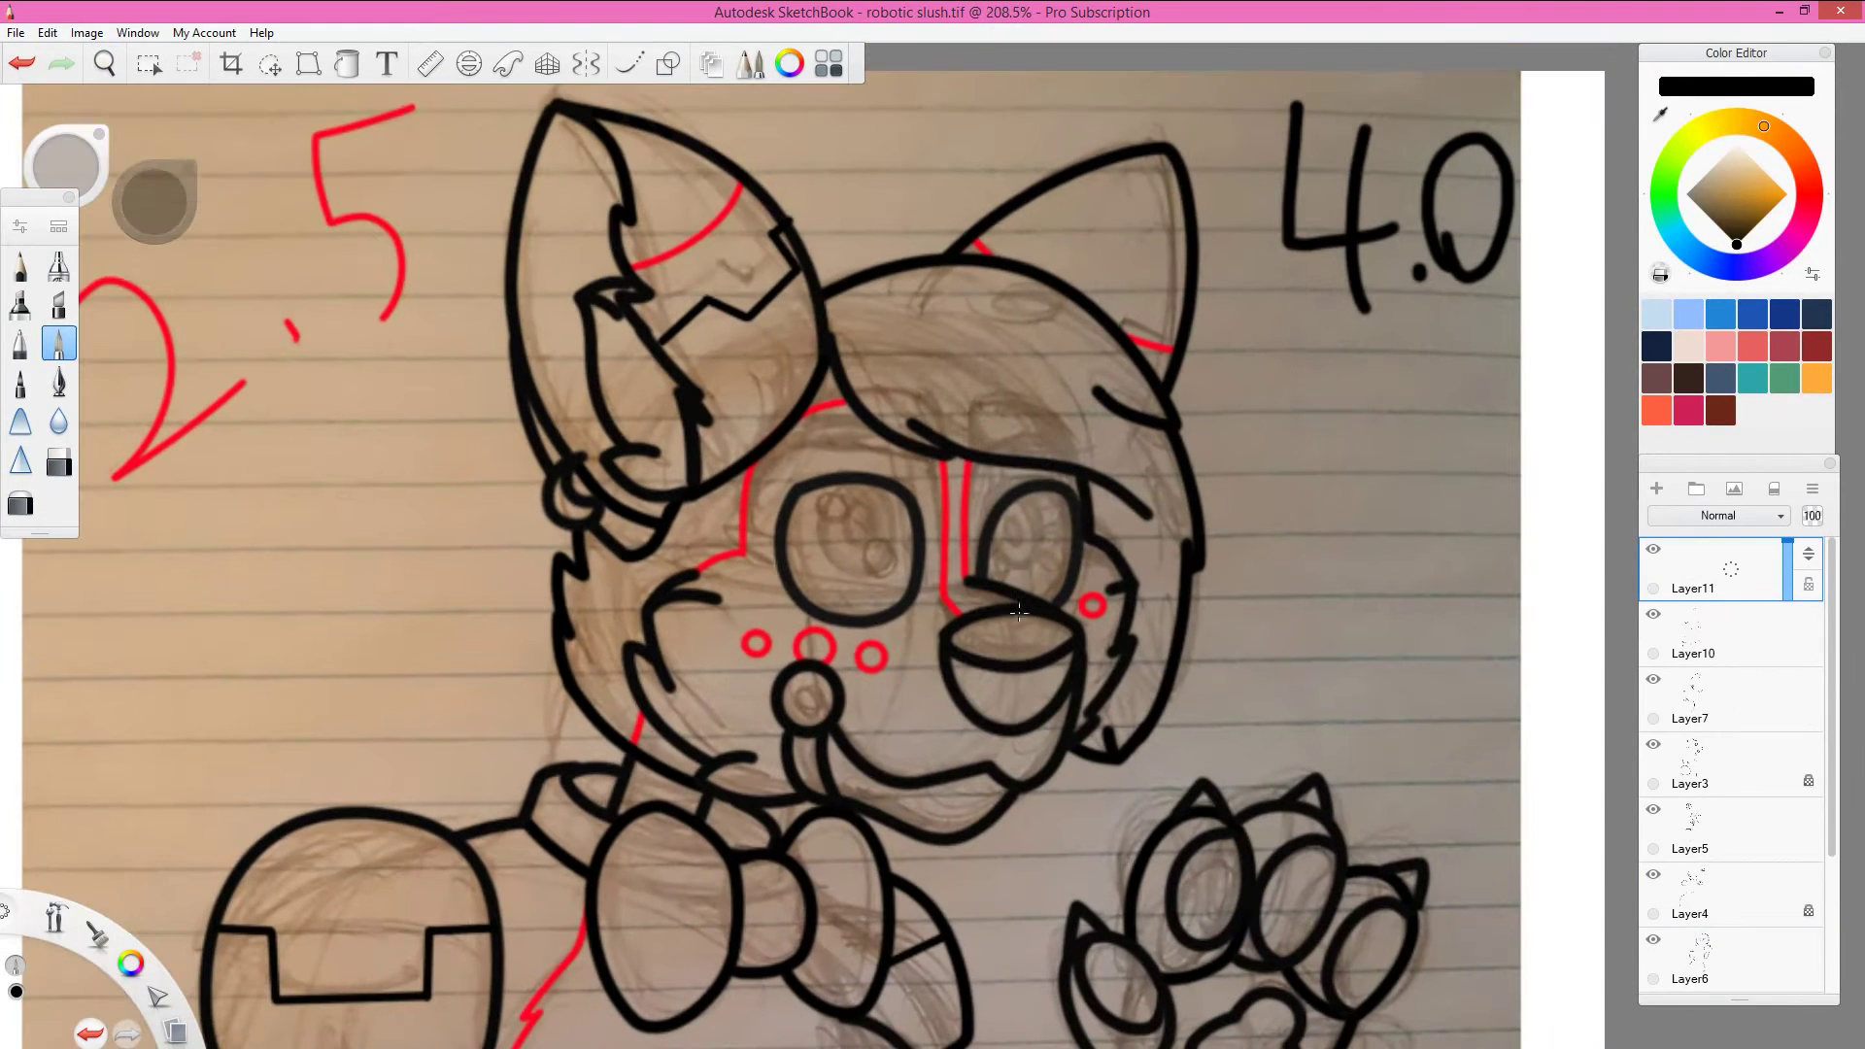
pyautogui.moveTo(933, 392)
pyautogui.mouseDown()
pyautogui.moveTo(724, 519)
pyautogui.moveTo(734, 491)
pyautogui.moveTo(903, 413)
pyautogui.mouseUp()
pyautogui.press('e')
# Step: Add a layer beneath the eyebrow outlines and fill both eyebrows solid black on it
pyautogui.hotkey('ctrl', 'l')
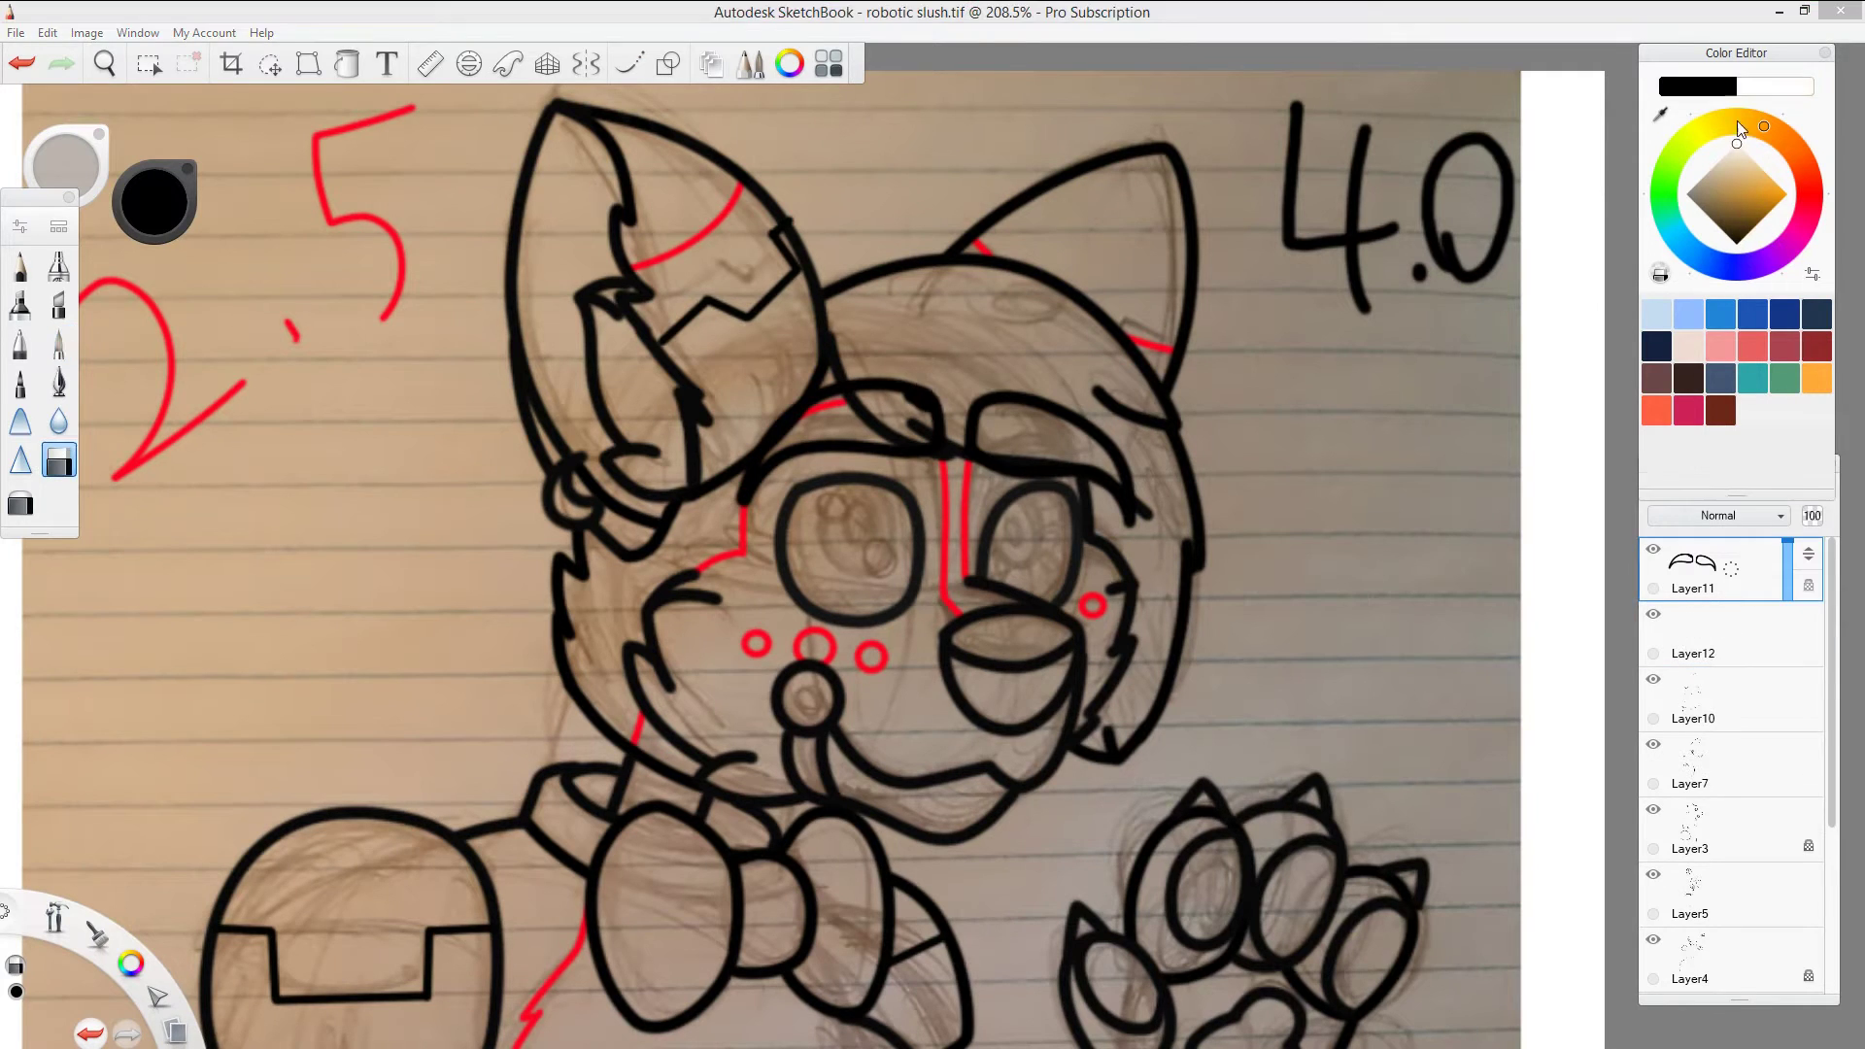
pyautogui.moveTo(748, 500); pyautogui.dragTo(933, 418)
pyautogui.moveTo(972, 447); pyautogui.dragTo(1132, 520)
pyautogui.moveTo(855, 394)
pyautogui.mouseDown()
pyautogui.moveTo(1122, 481)
pyautogui.moveTo(1050, 408)
pyautogui.moveTo(972, 408)
pyautogui.mouseUp()
pyautogui.moveTo(943, 412); pyautogui.dragTo(797, 447)
pyautogui.moveTo(898, 389); pyautogui.dragTo(738, 501)
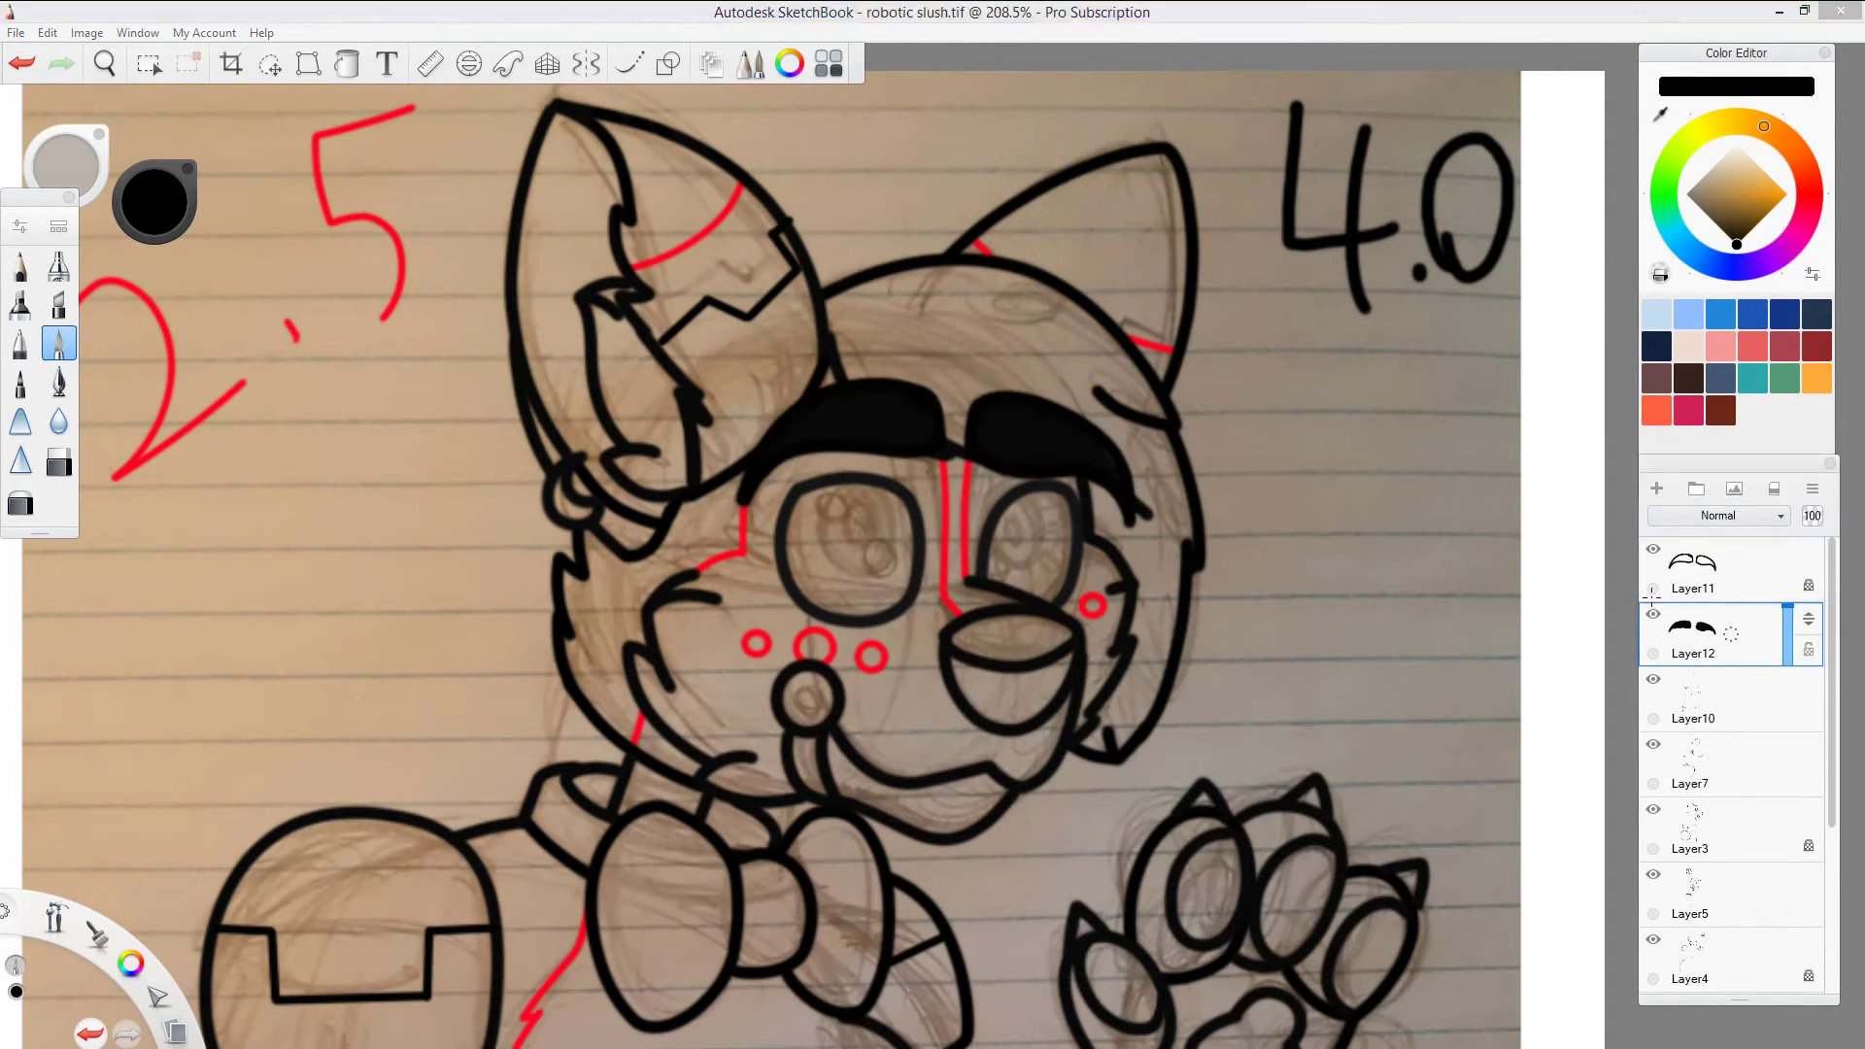
pyautogui.moveTo(1022, 460); pyautogui.dragTo(975, 421)
# Step: Merge the eyebrow outlines into Layer12 and add a new layer above it
pyautogui.scroll(-5, 933, 544)
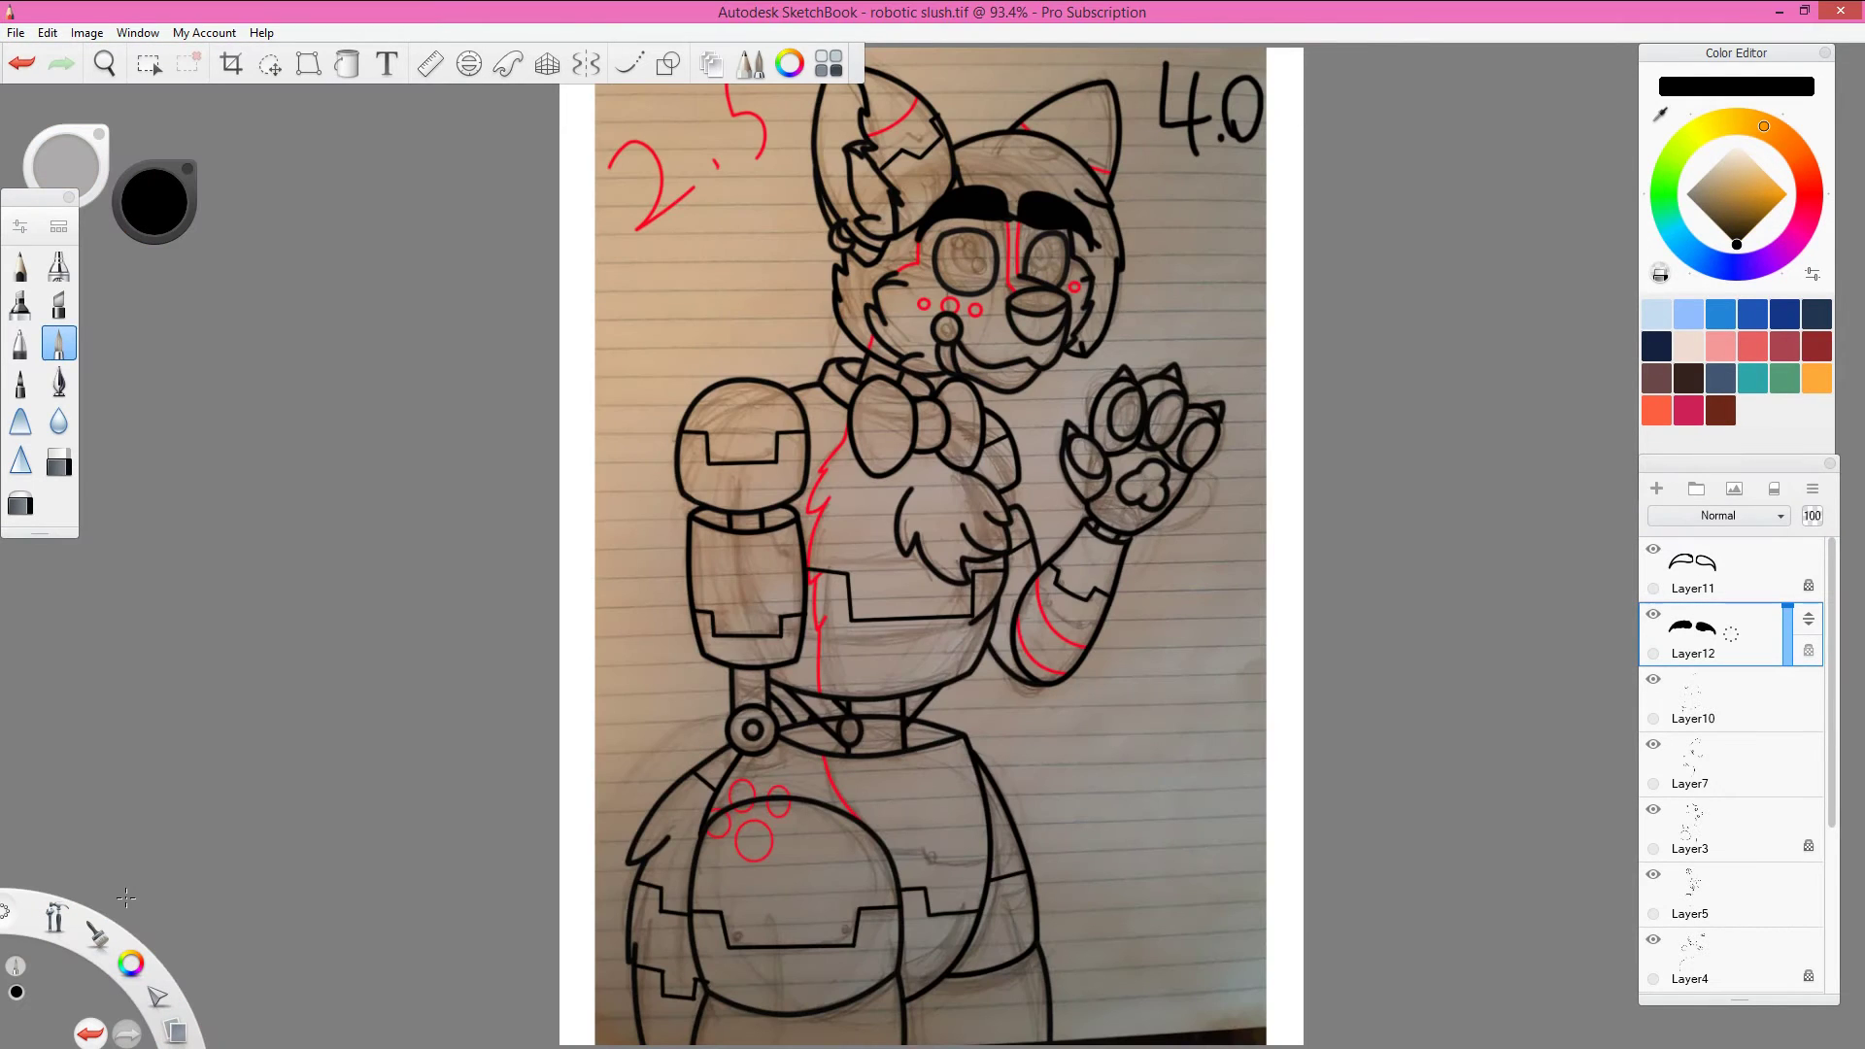
pyautogui.hotkey('ctrl', 'shift', 'n')
pyautogui.scroll(5, 979, 618)
pyautogui.press('v')
pyautogui.click(1710, 573)
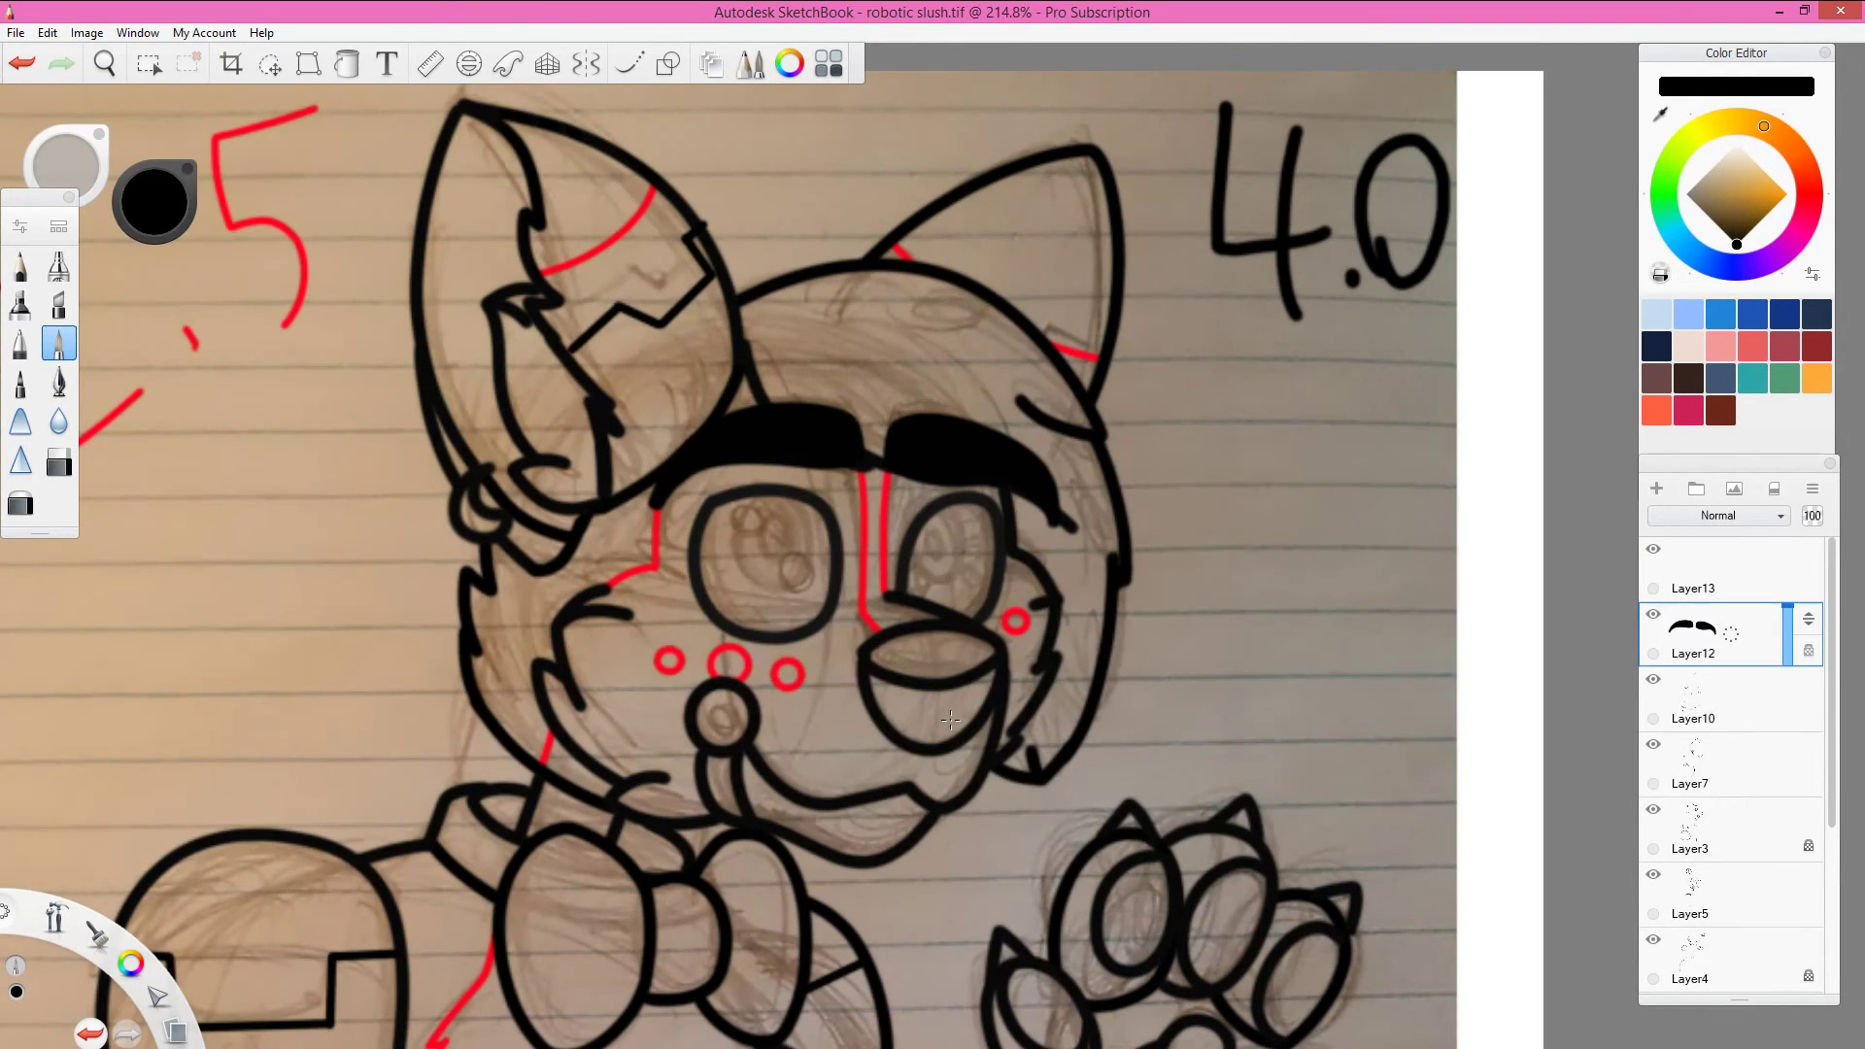
# Step: Draw two nested black ovals inside the smaller far eye on Layer13 with the ellipse tool
pyautogui.click(669, 63)
pyautogui.click(447, 105)
pyautogui.moveTo(1215, 561); pyautogui.dragTo(1266, 612)
pyautogui.hotkey('ctrl', 'z')
pyautogui.moveTo(911, 509); pyautogui.dragTo(968, 586)
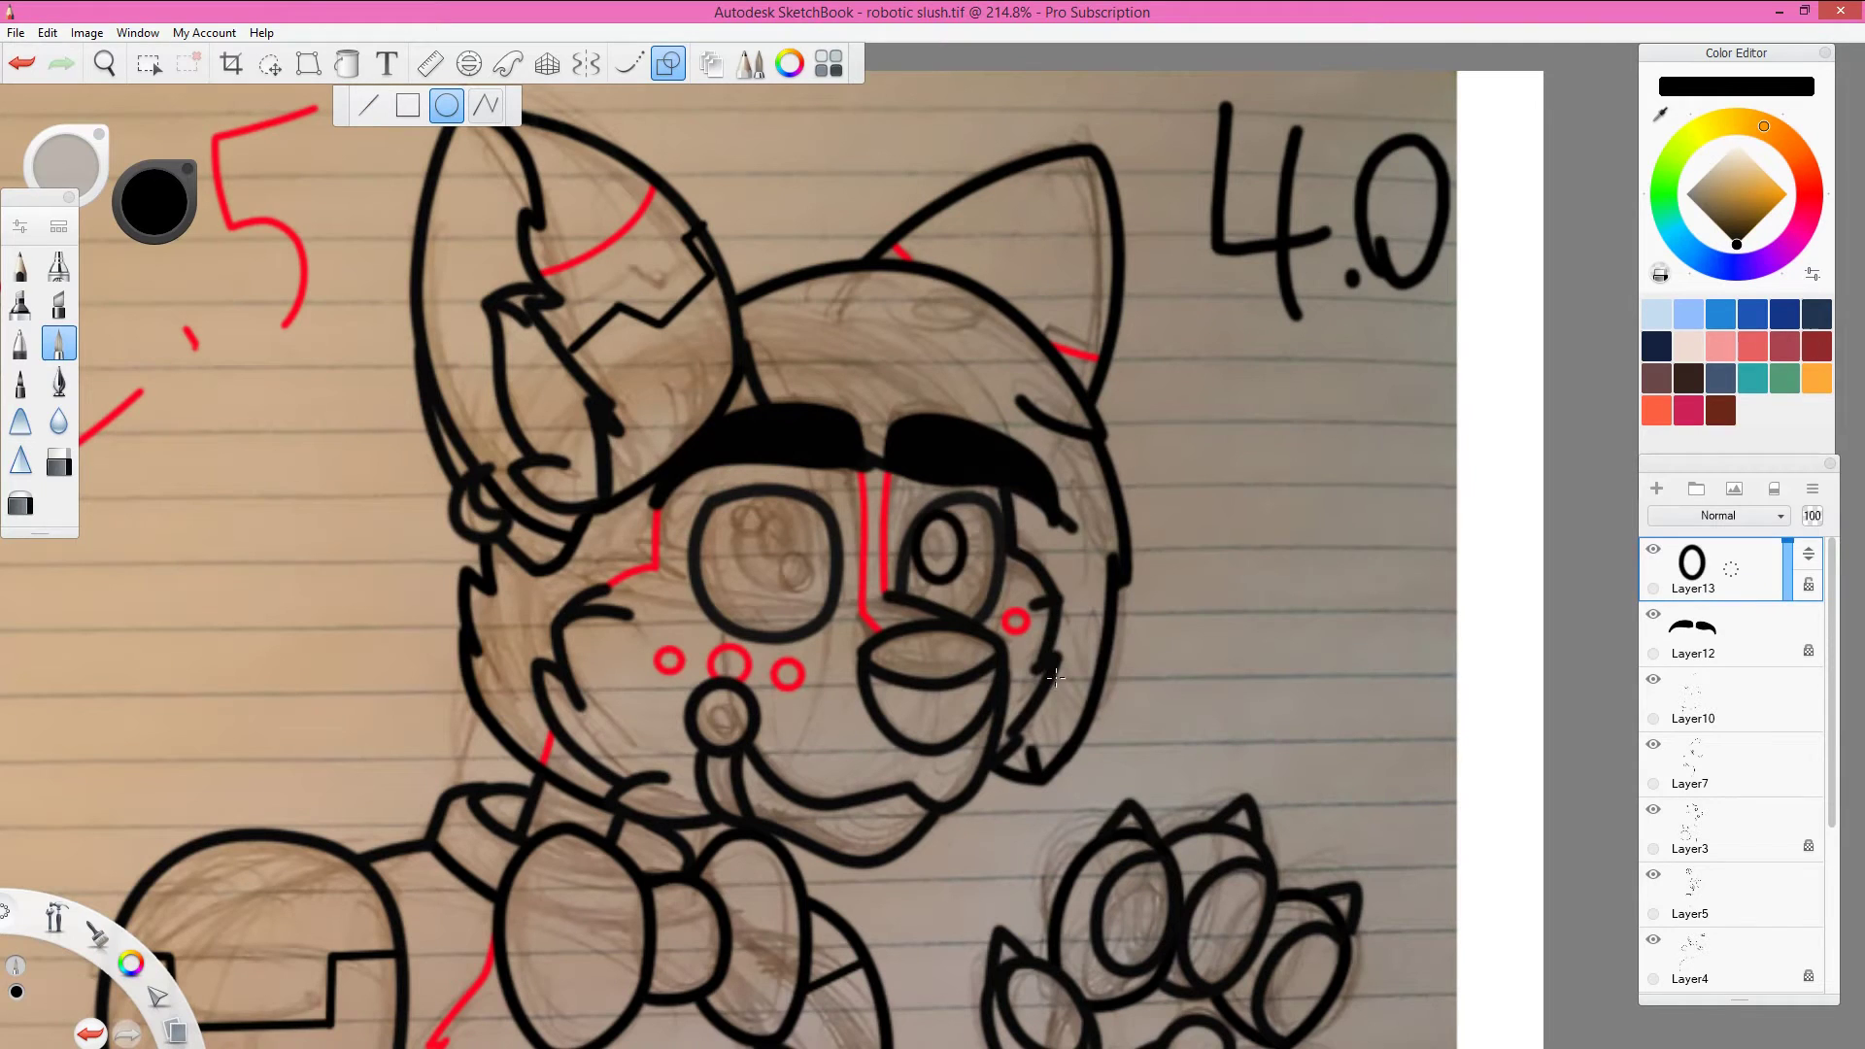
# Step: Draw short spokes radiating from the far eye's ovals on a new layer, and move Layer6 to the top of the stack
pyautogui.click(629, 63)
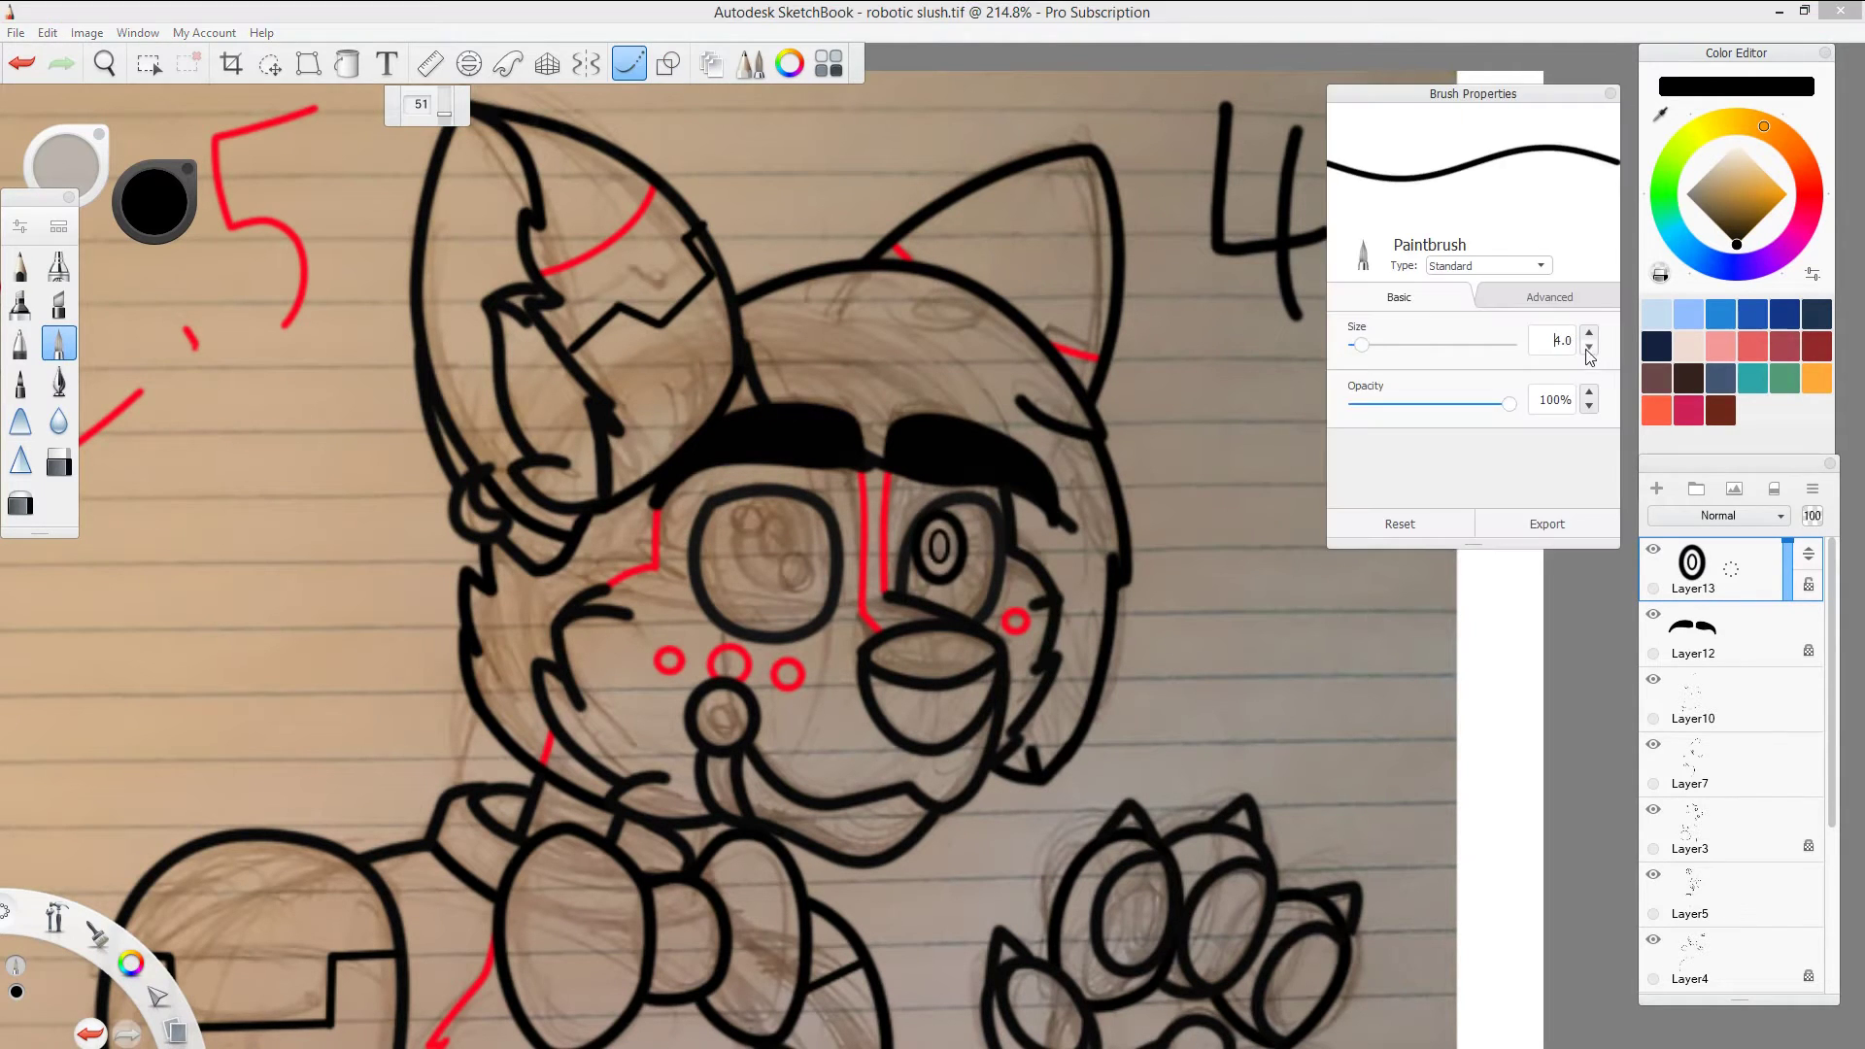
pyautogui.hotkey('ctrl', 'shift', 'n')
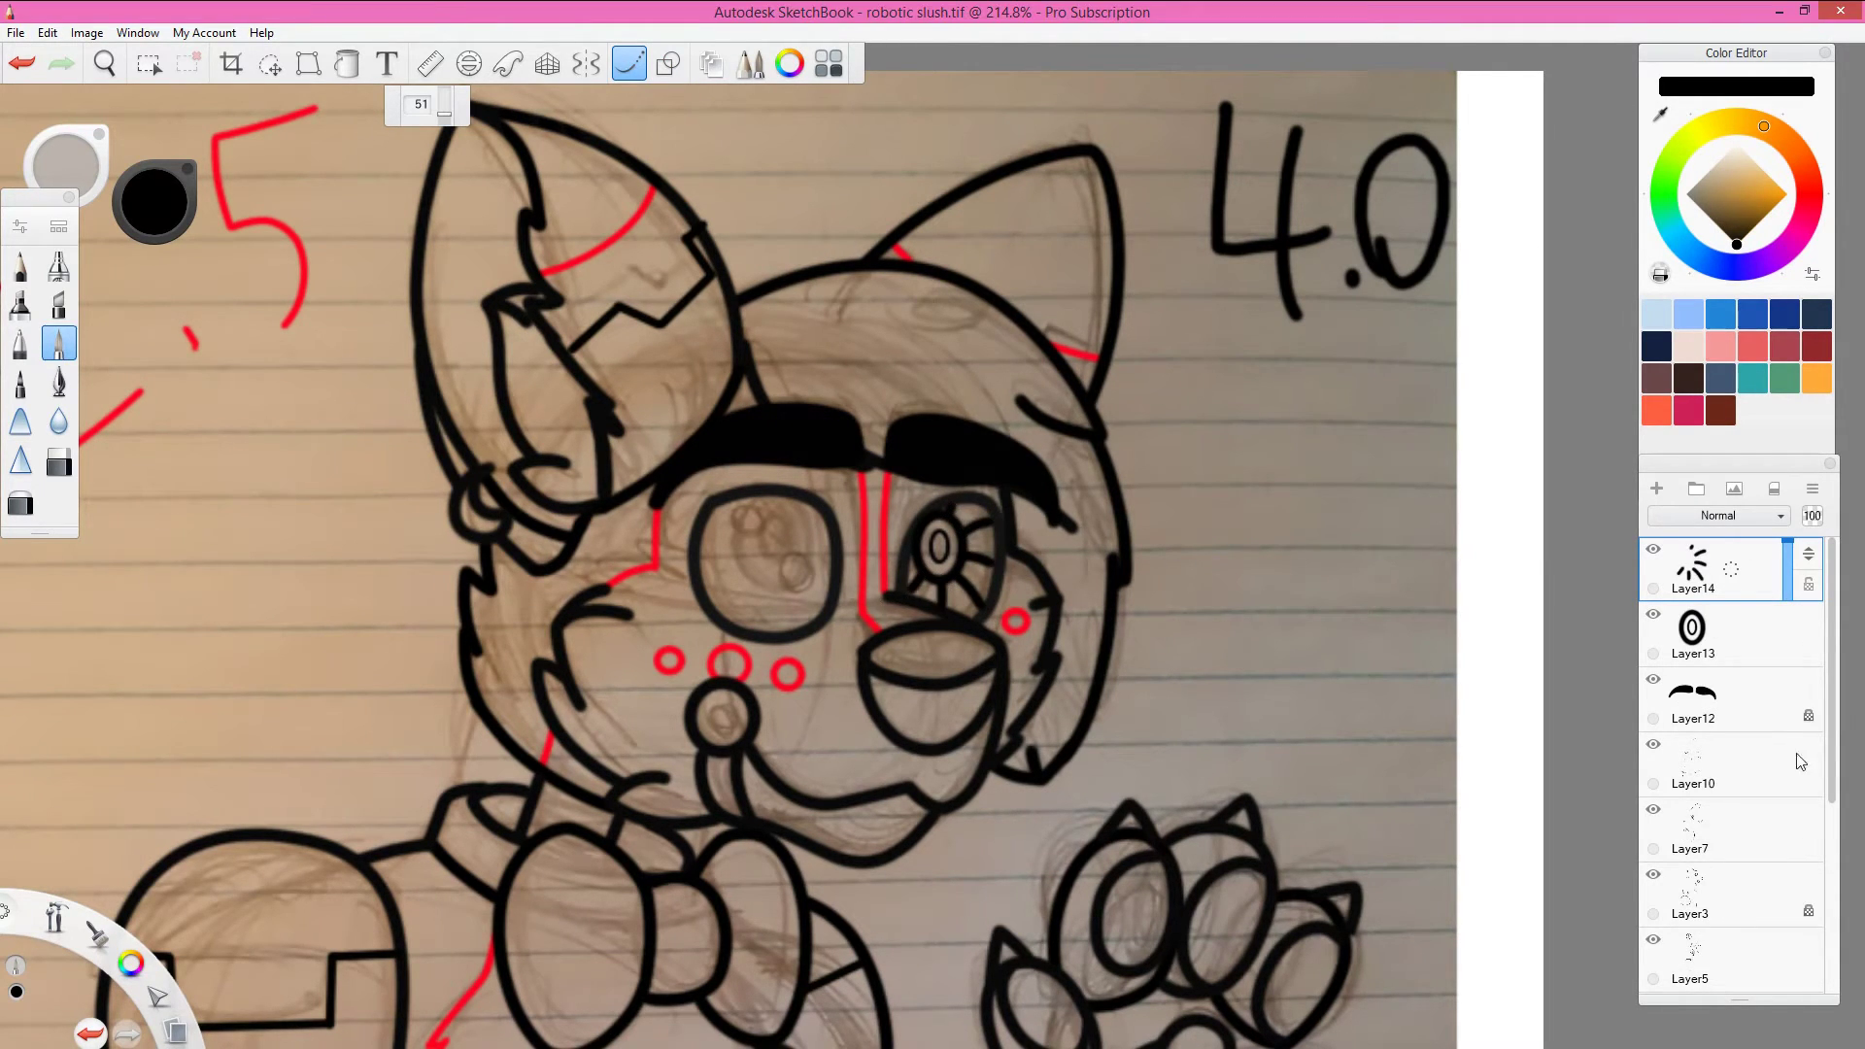
pyautogui.moveTo(1800, 762); pyautogui.dragTo(1710, 569)
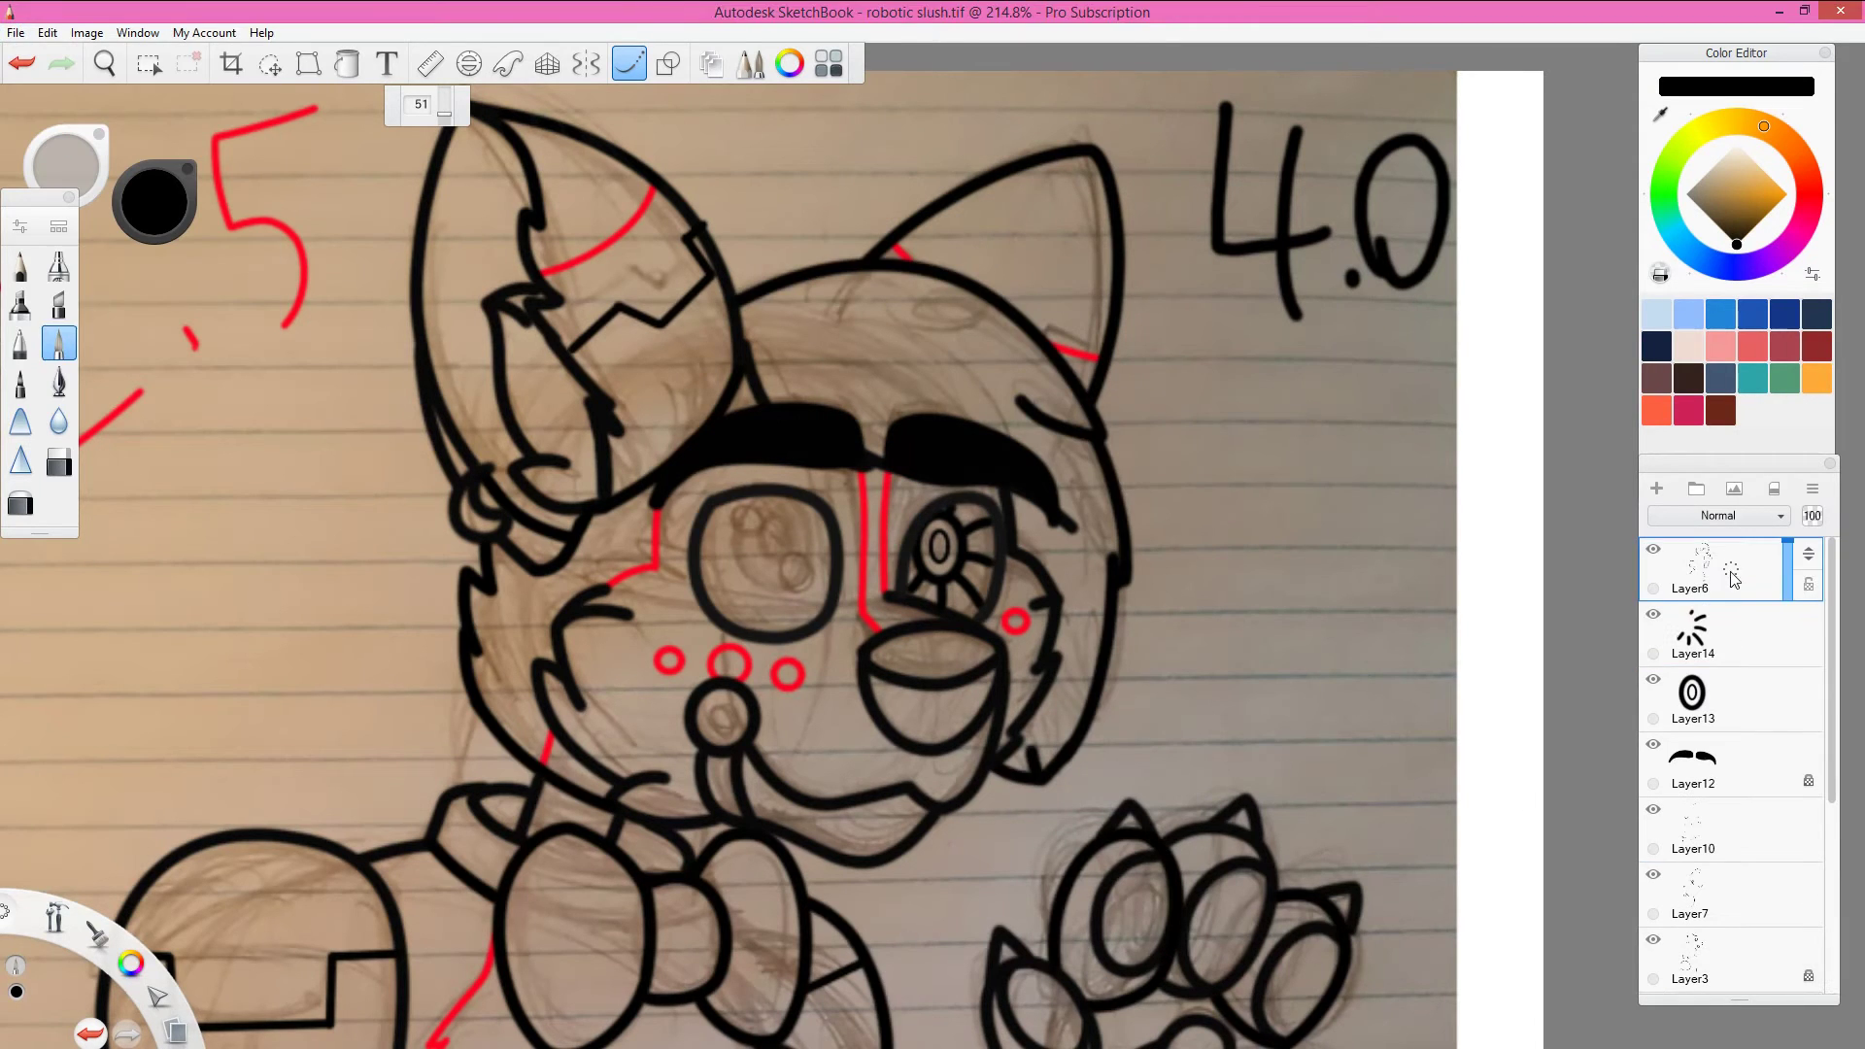
pyautogui.hotkey('ctrl', 'shift', 'n')
pyautogui.click(669, 63)
pyautogui.moveTo(736, 482); pyautogui.dragTo(814, 594)
pyautogui.moveTo(753, 500); pyautogui.dragTo(792, 571)
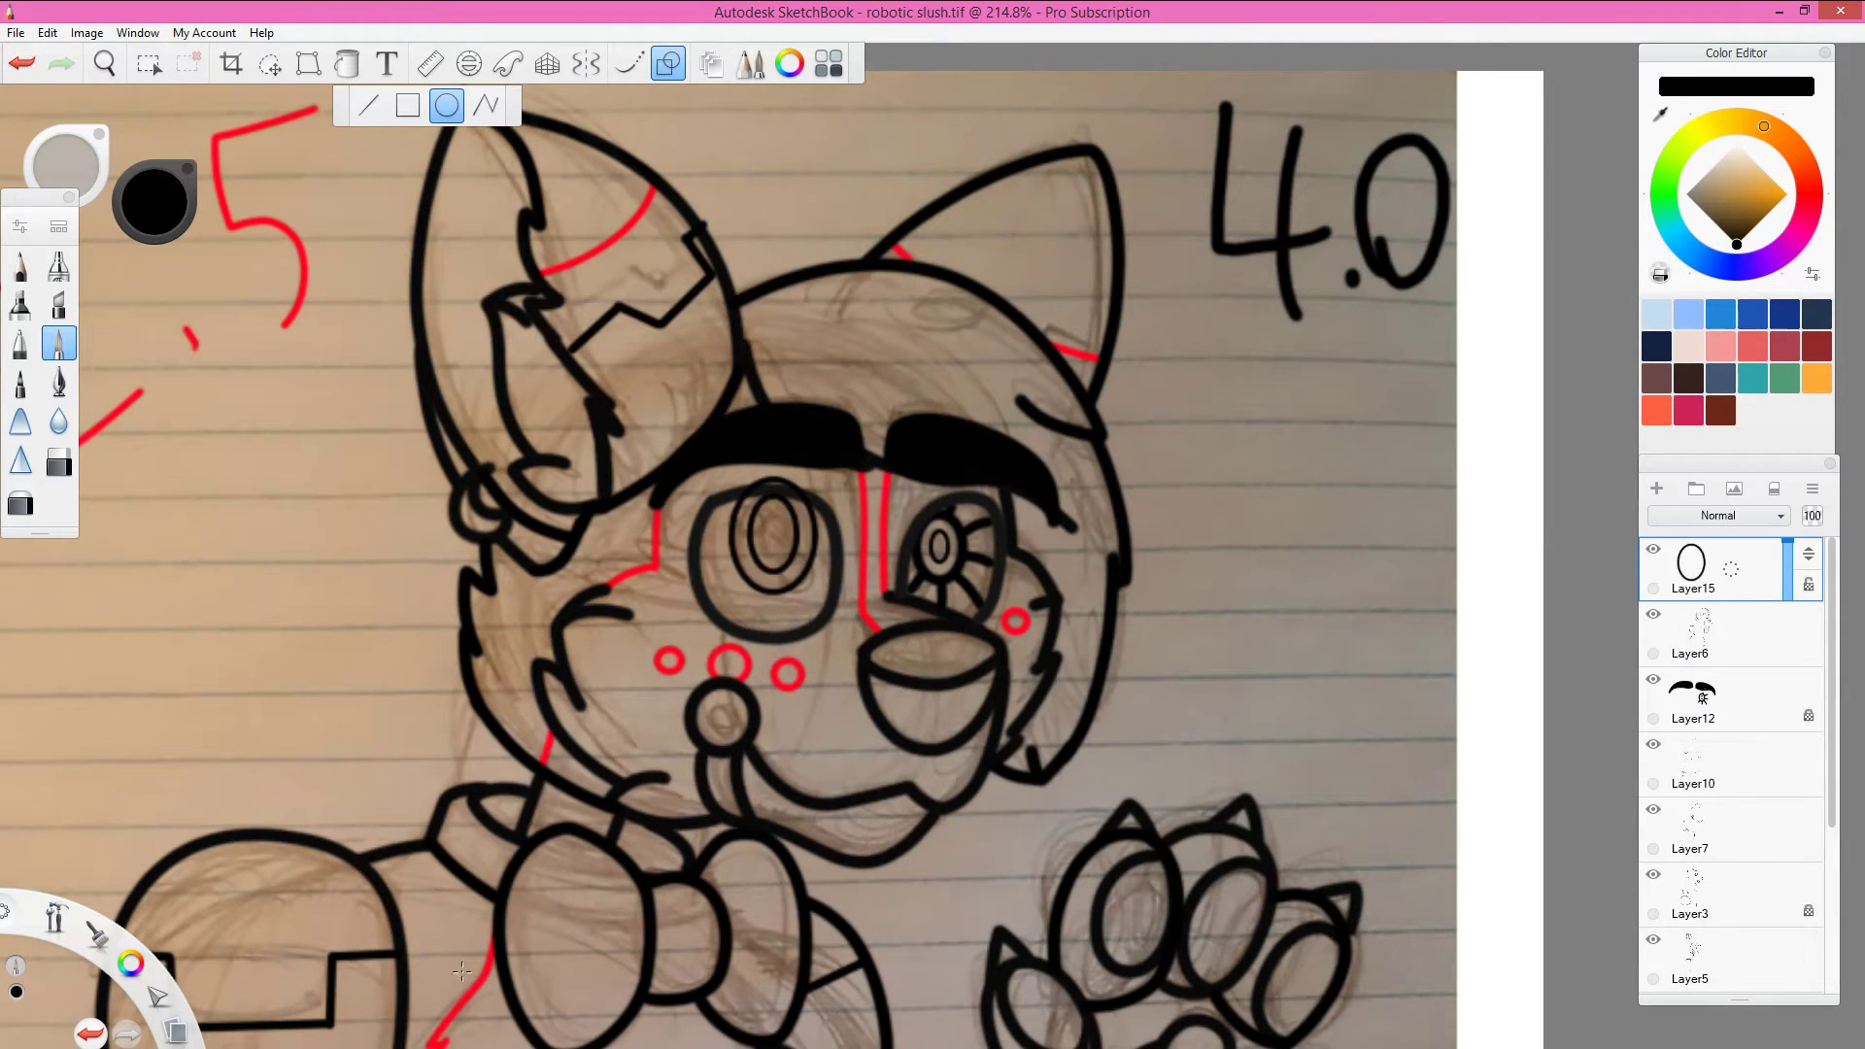
pyautogui.click(158, 997)
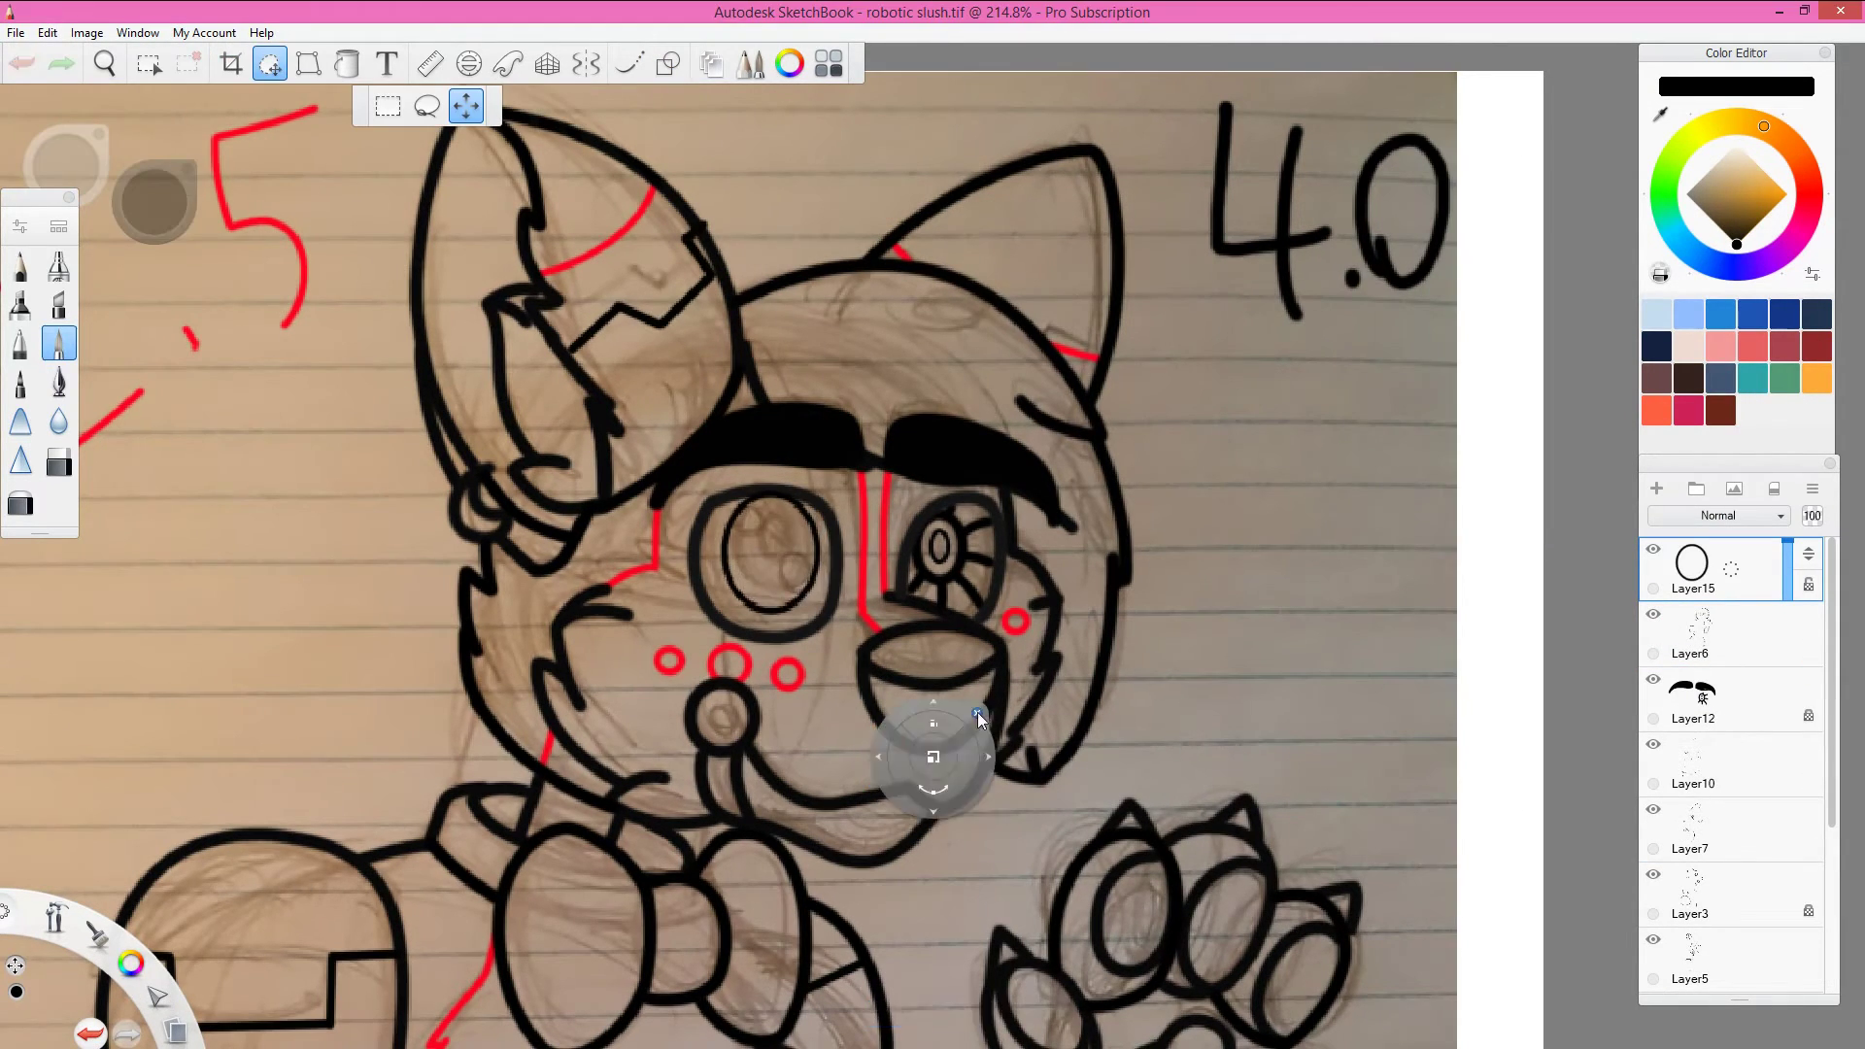
pyautogui.click(978, 715)
pyautogui.hotkey('ctrl', 'z')
pyautogui.hotkey('ctrl', 'z')
pyautogui.hotkey('ctrl', 'z')
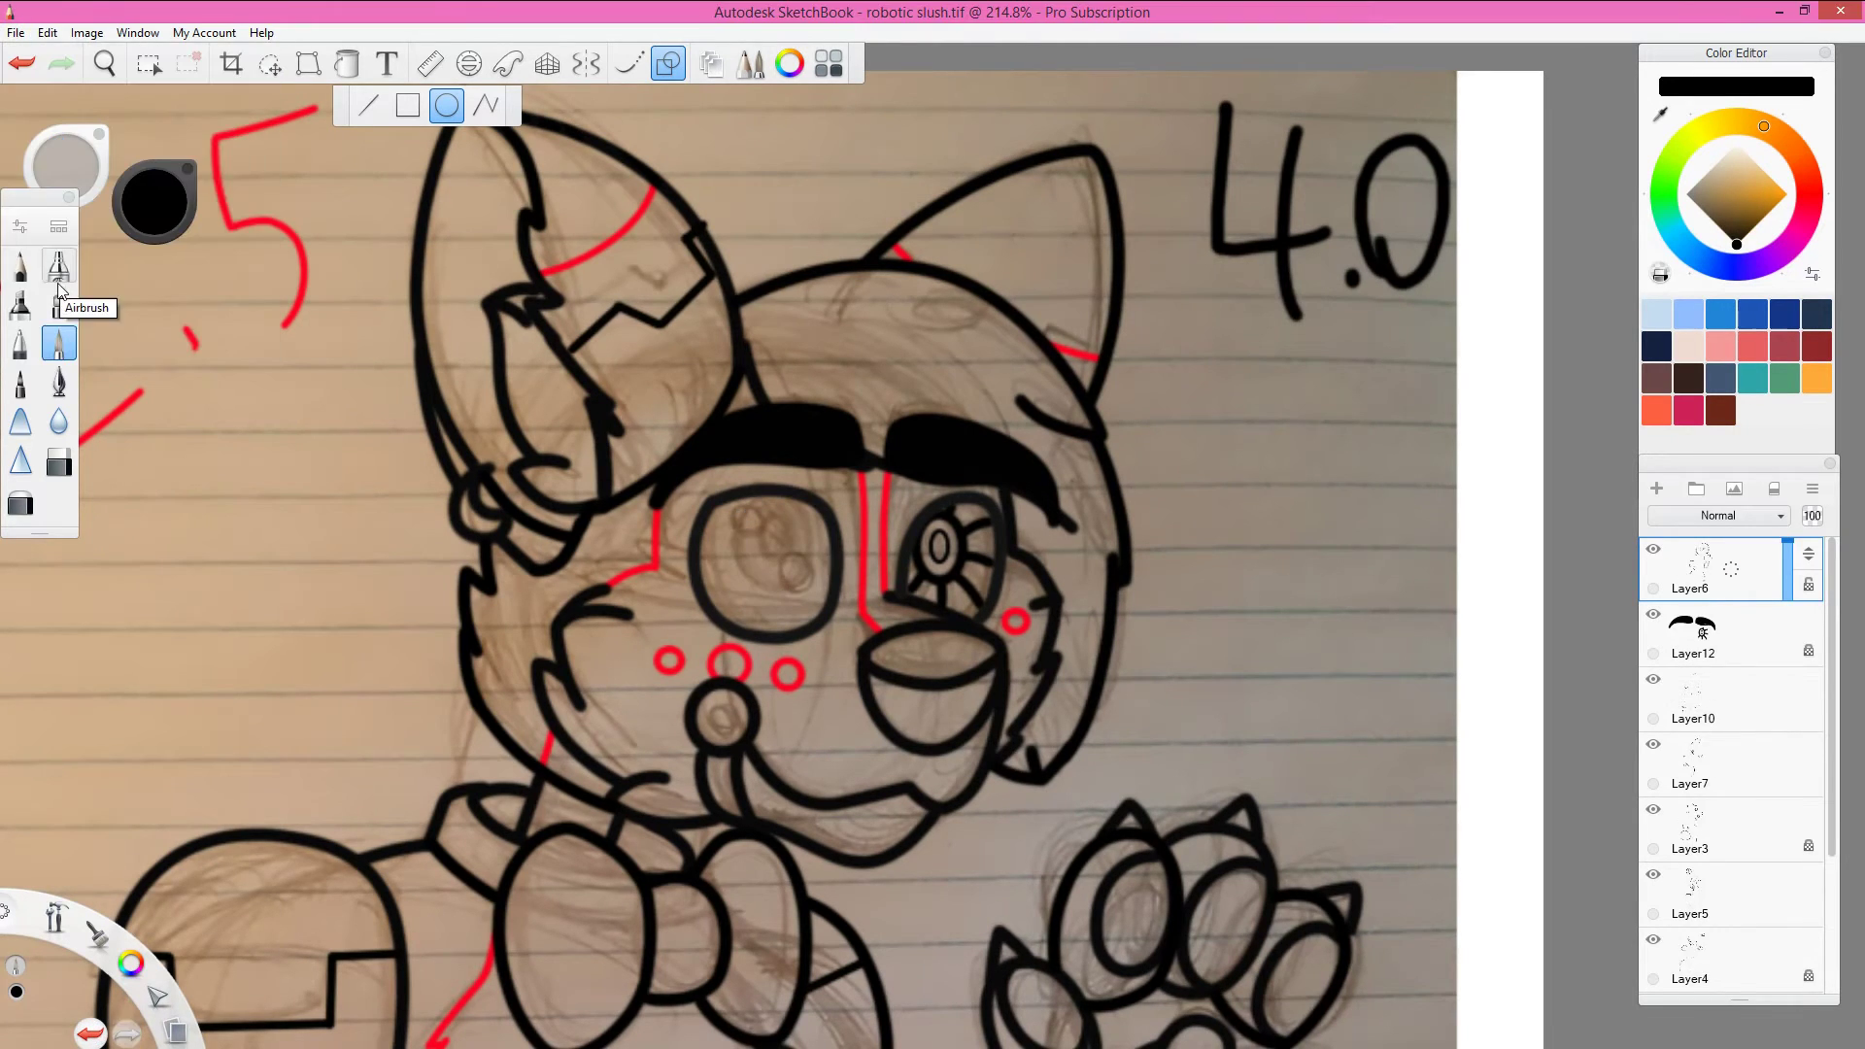
# Step: Delete the sketch photo layer and add a new layer directly above the background
pyautogui.scroll(-5, 875, 544)
pyautogui.scroll(-3, 1730, 777)
pyautogui.click(1720, 894)
pyautogui.hotkey('ctrl', 'shift', 'n')
pyautogui.scroll(5, 875, 544)
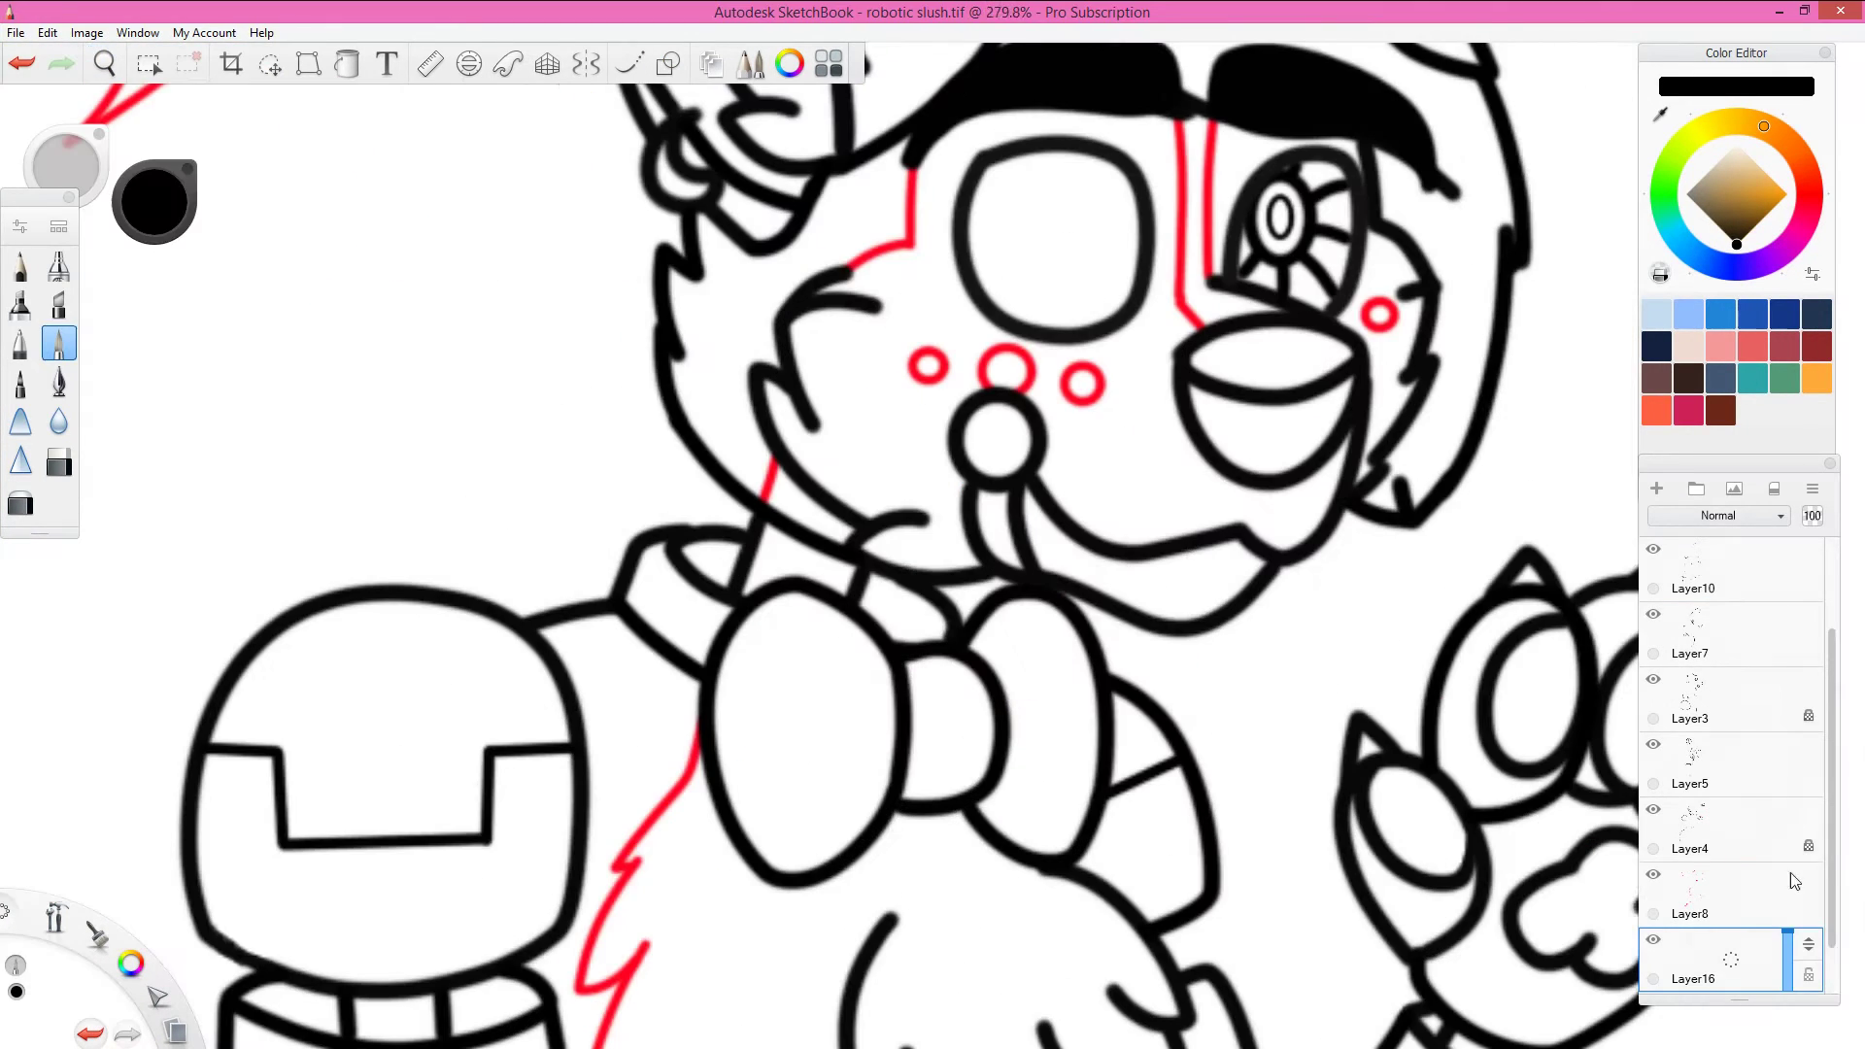
# Step: Draw short curved segment lines across the neck, the upper-arm joint and the post above the ball joint on Layer16
pyautogui.scroll(-1, 1791, 873)
pyautogui.press('l')
pyautogui.scroll(-4, 418, 631)
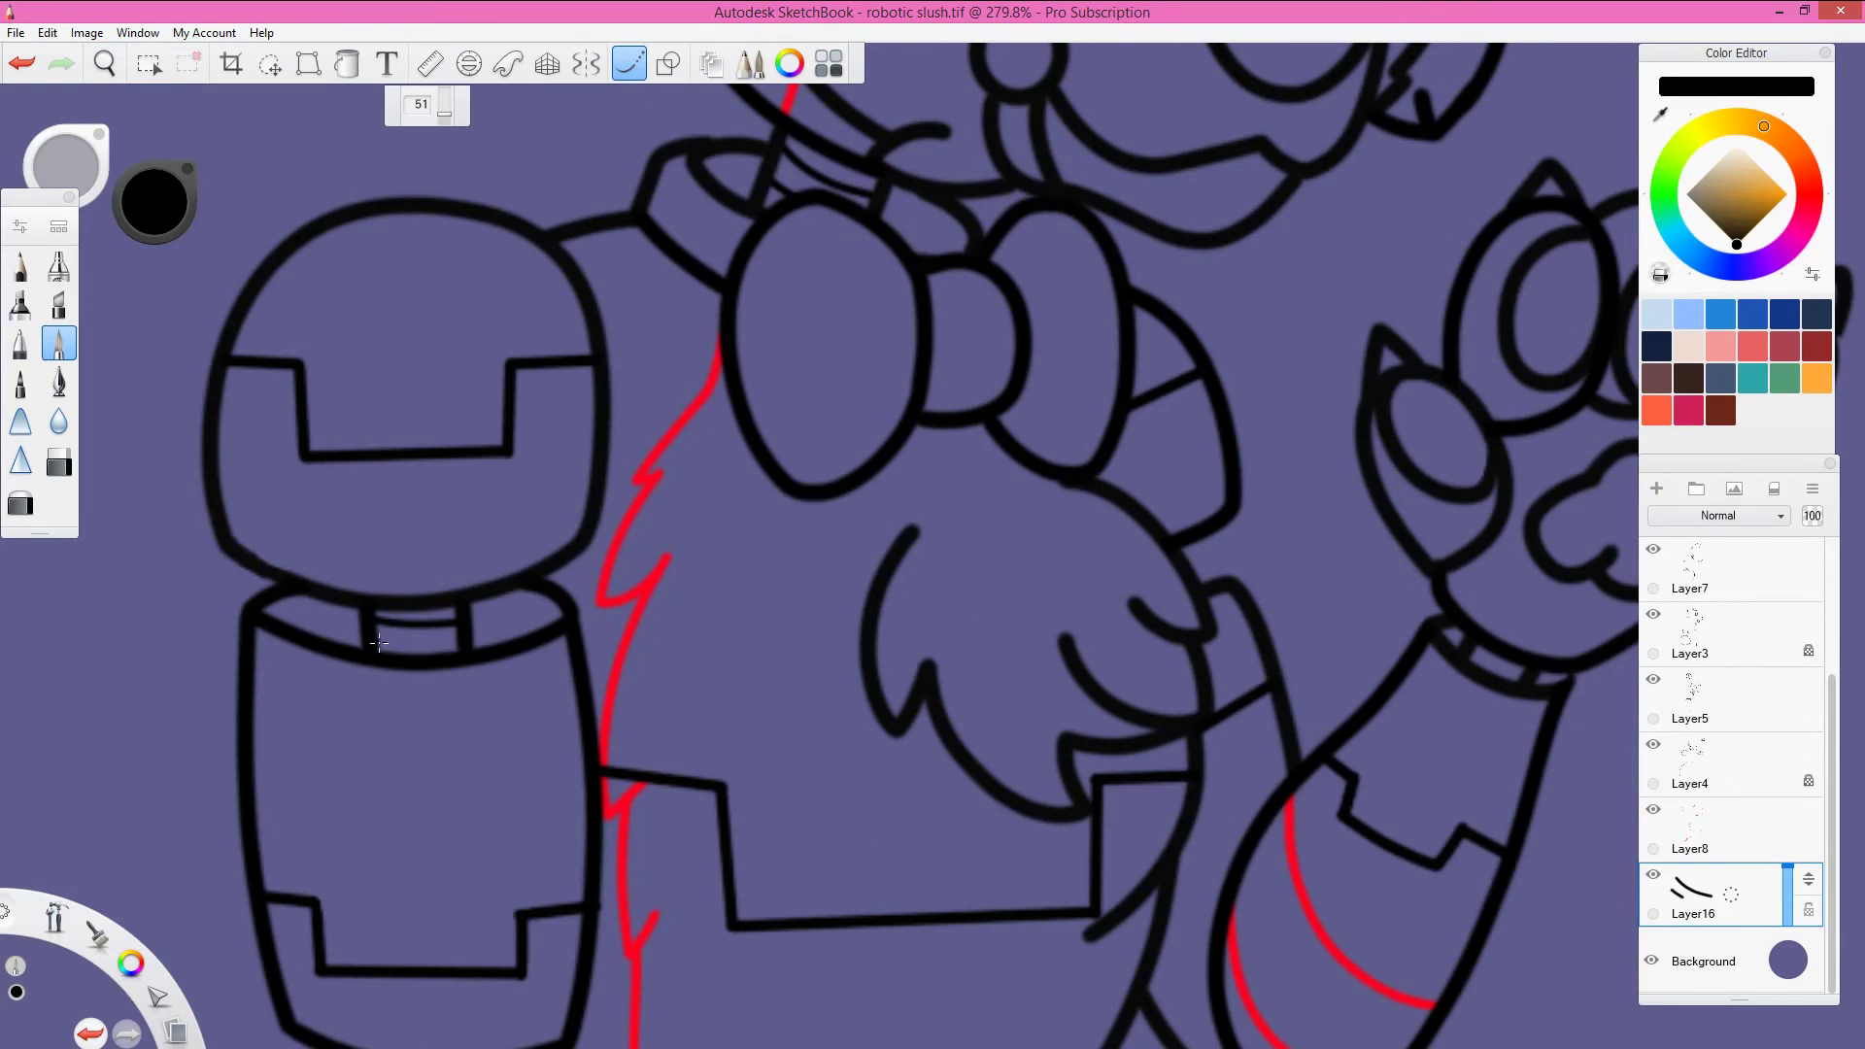
pyautogui.scroll(-3, 842, 862)
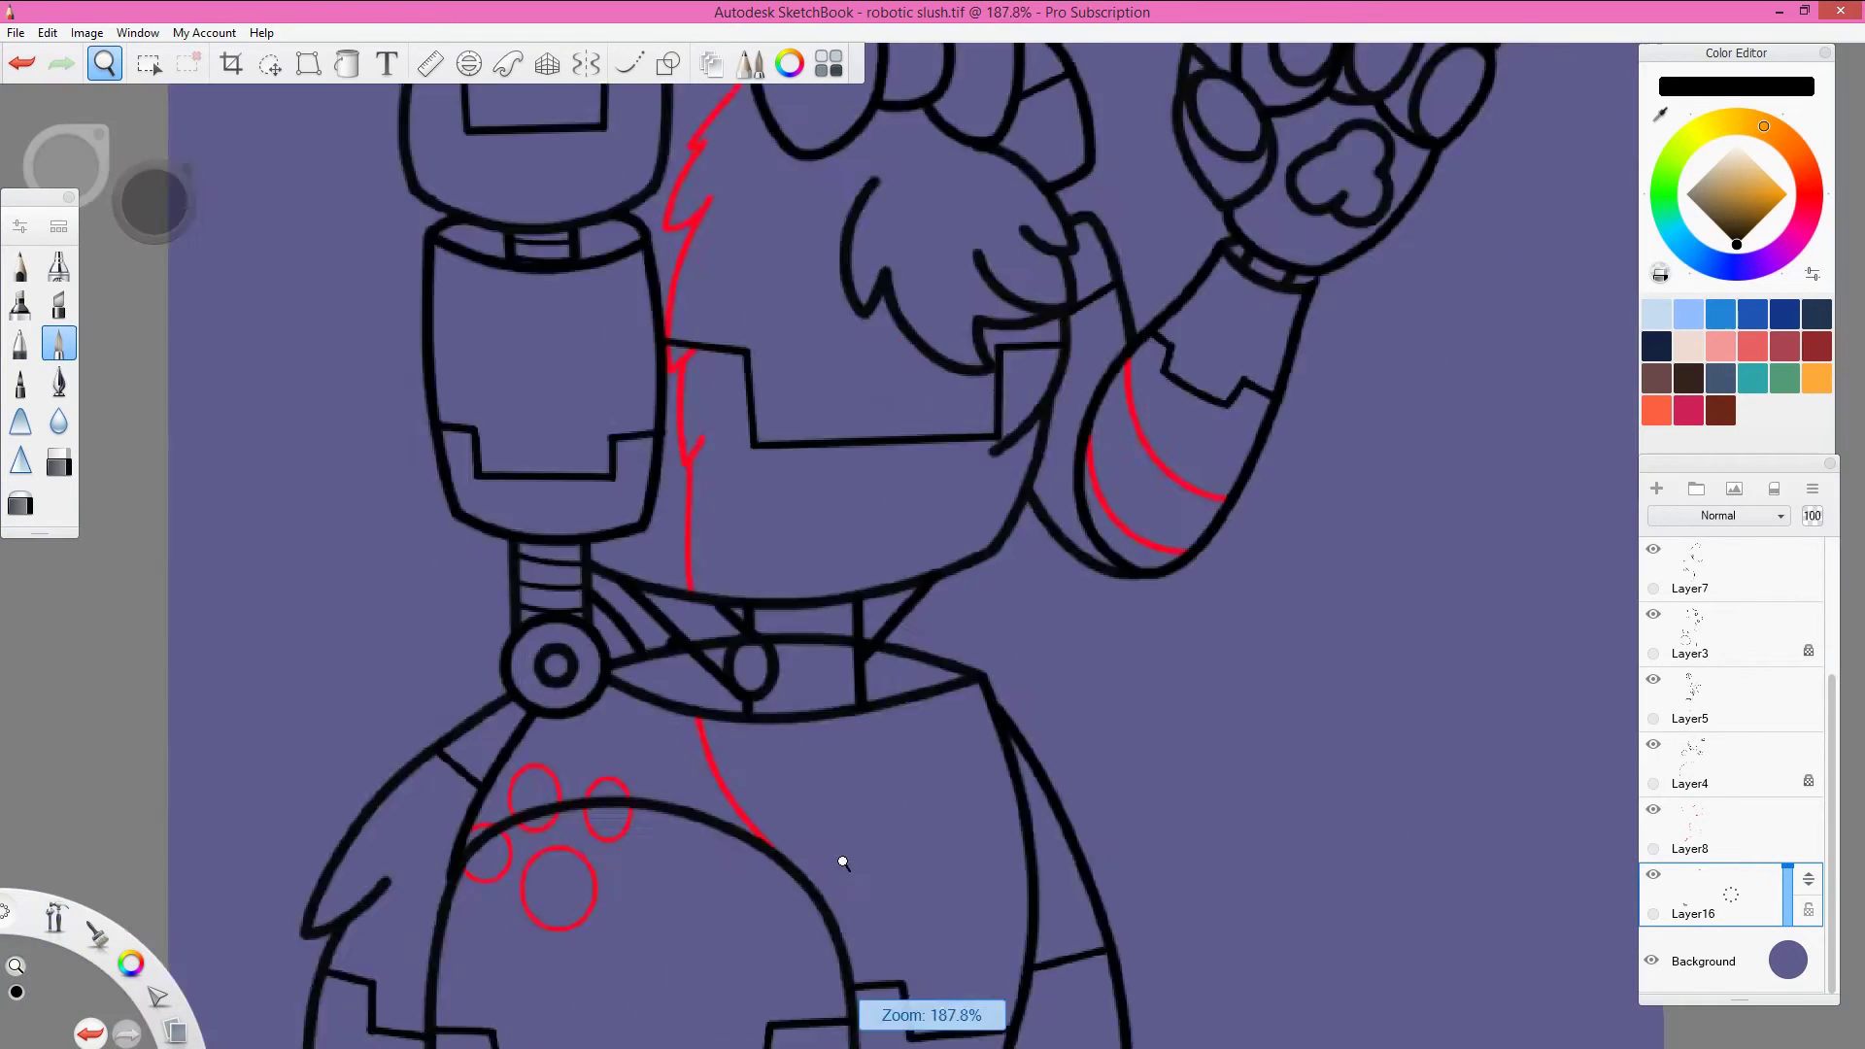
# Step: Erase the waist rim line behind the supports on Layer5, and draw curved segment lines across the waist supports on Layer16
pyautogui.scroll(4, 874, 583)
pyautogui.click(1816, 721)
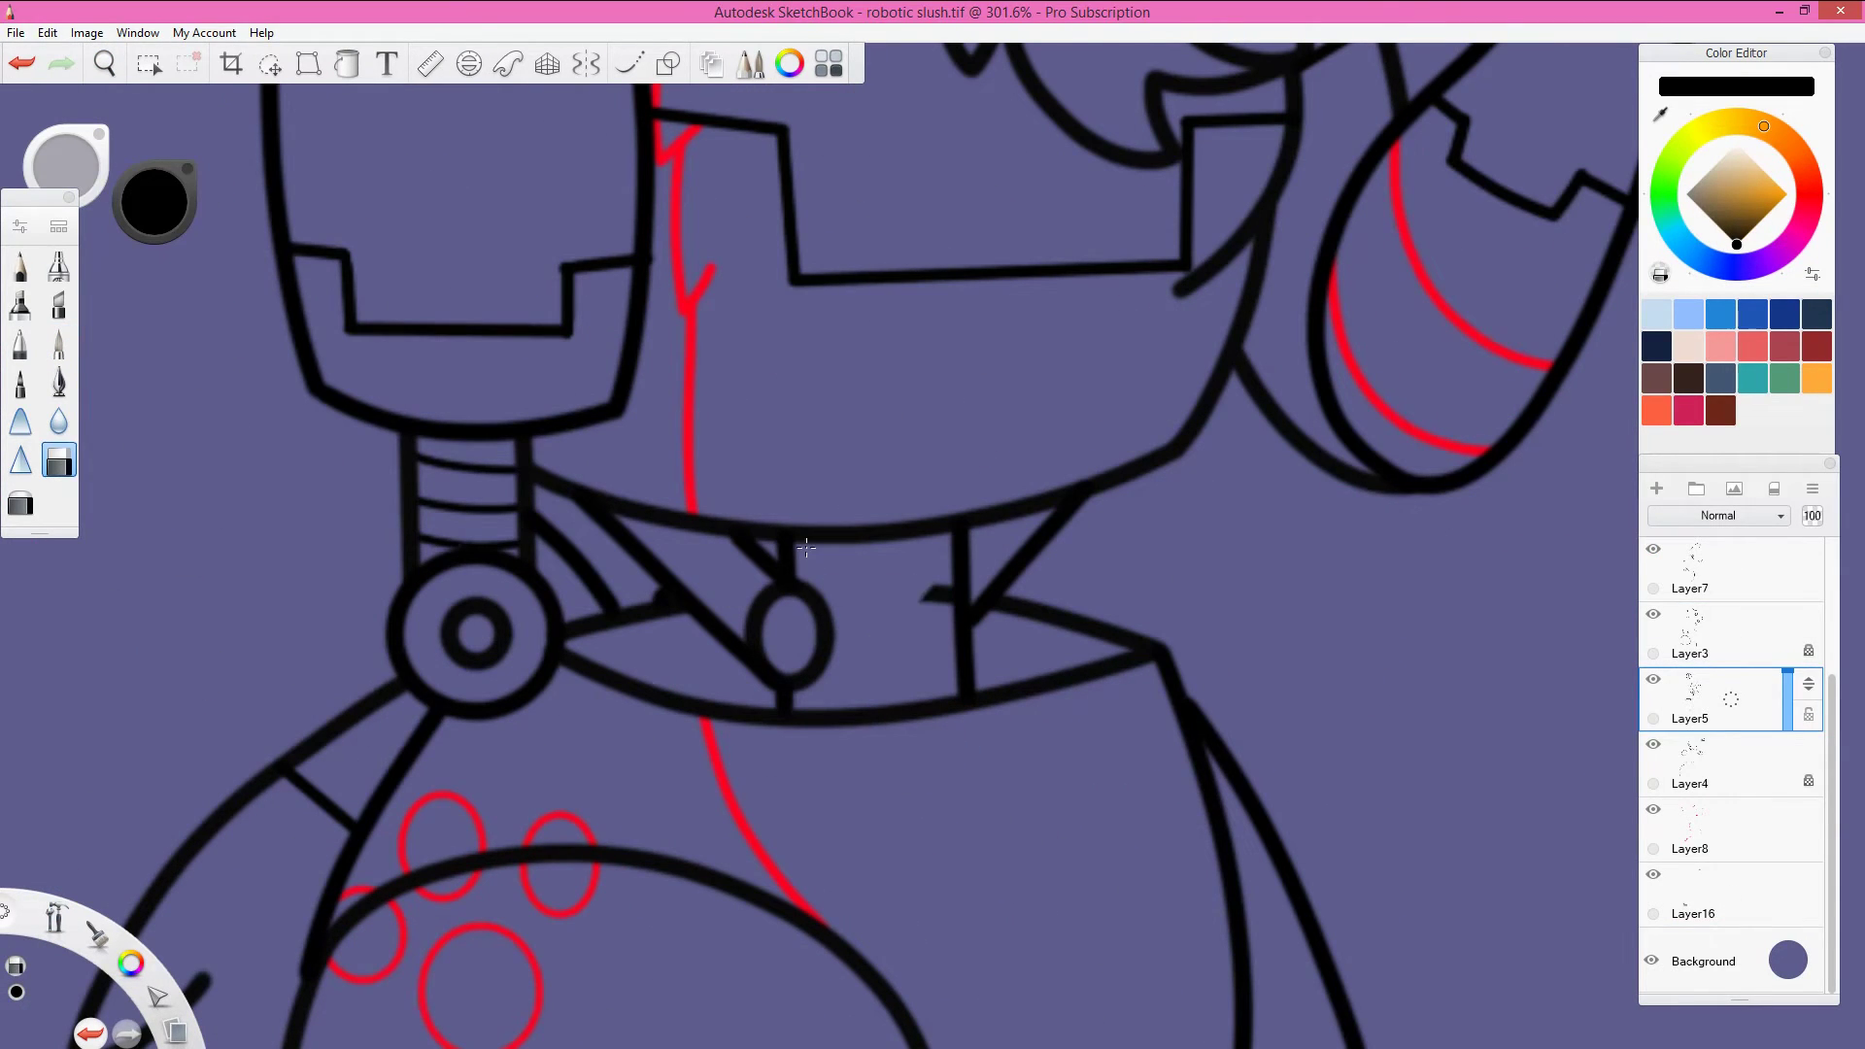
pyautogui.click(1710, 894)
pyautogui.press('l')
pyautogui.moveTo(774, 595); pyautogui.dragTo(642, 543)
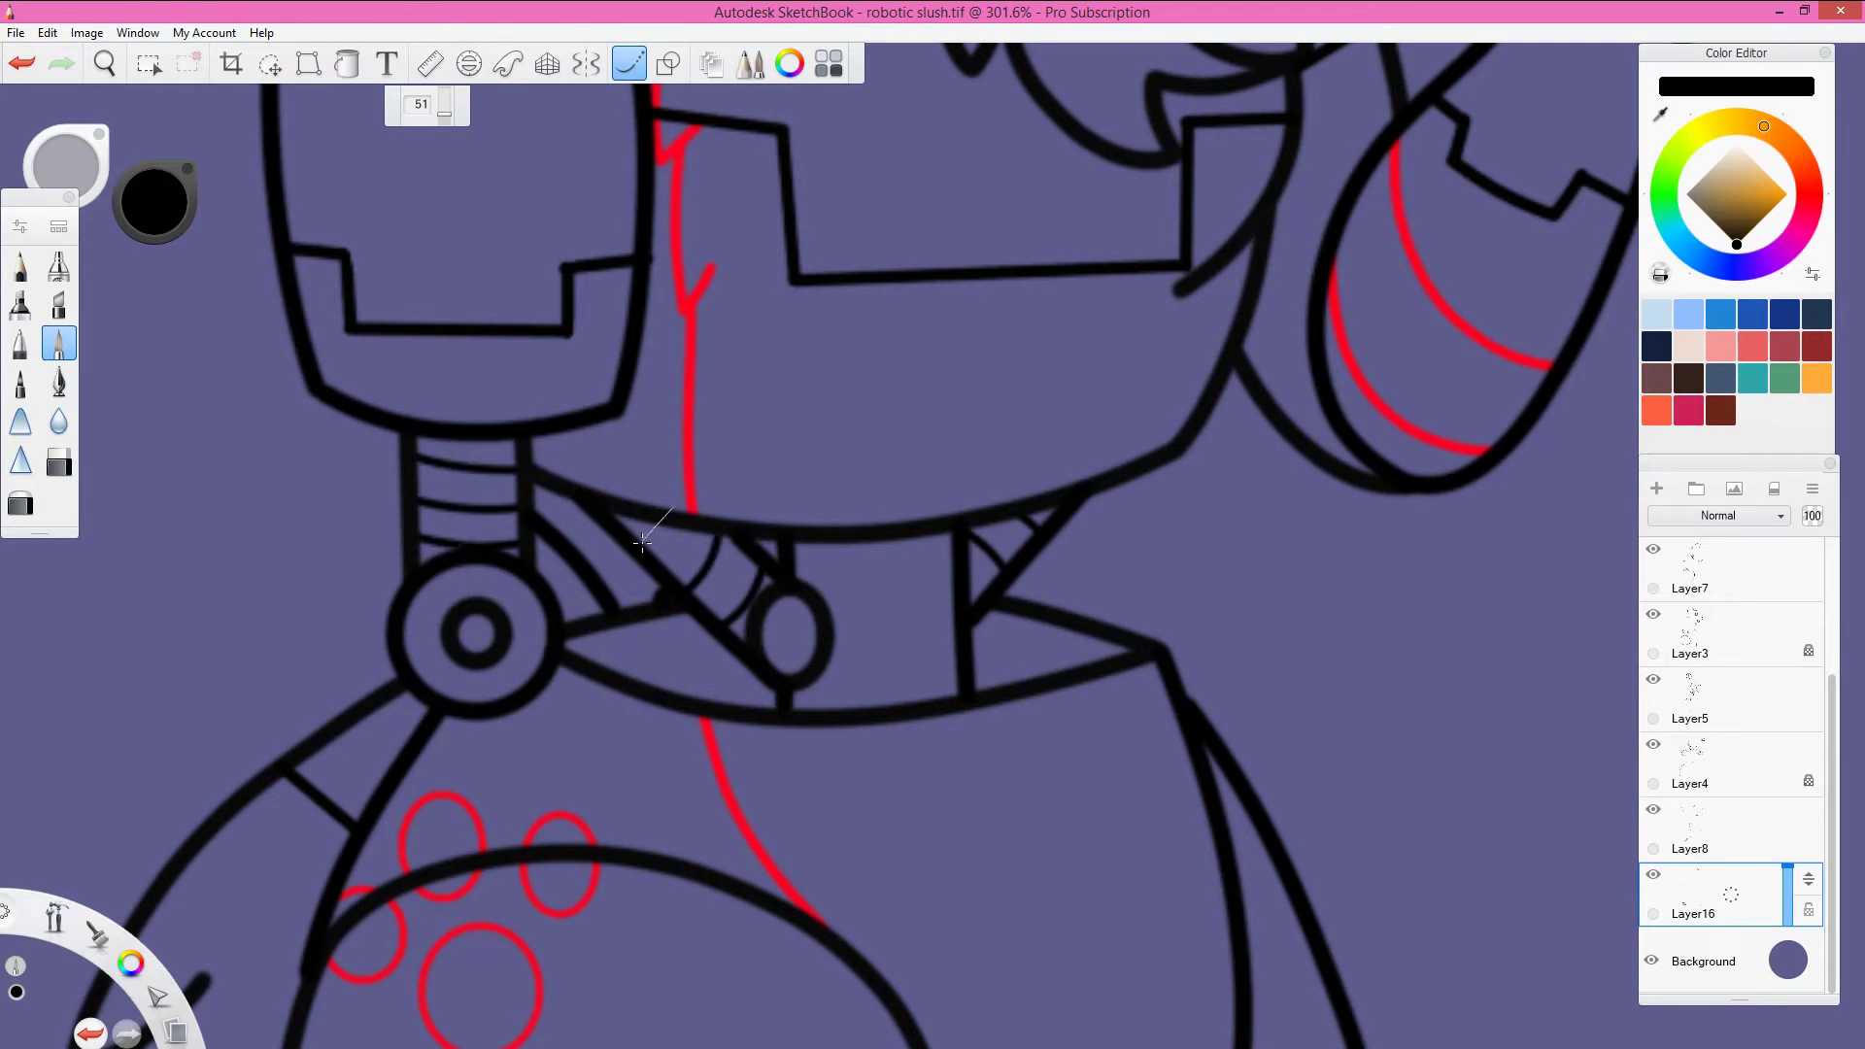
pyautogui.moveTo(792, 544); pyautogui.dragTo(952, 542)
pyautogui.moveTo(832, 638); pyautogui.dragTo(954, 625)
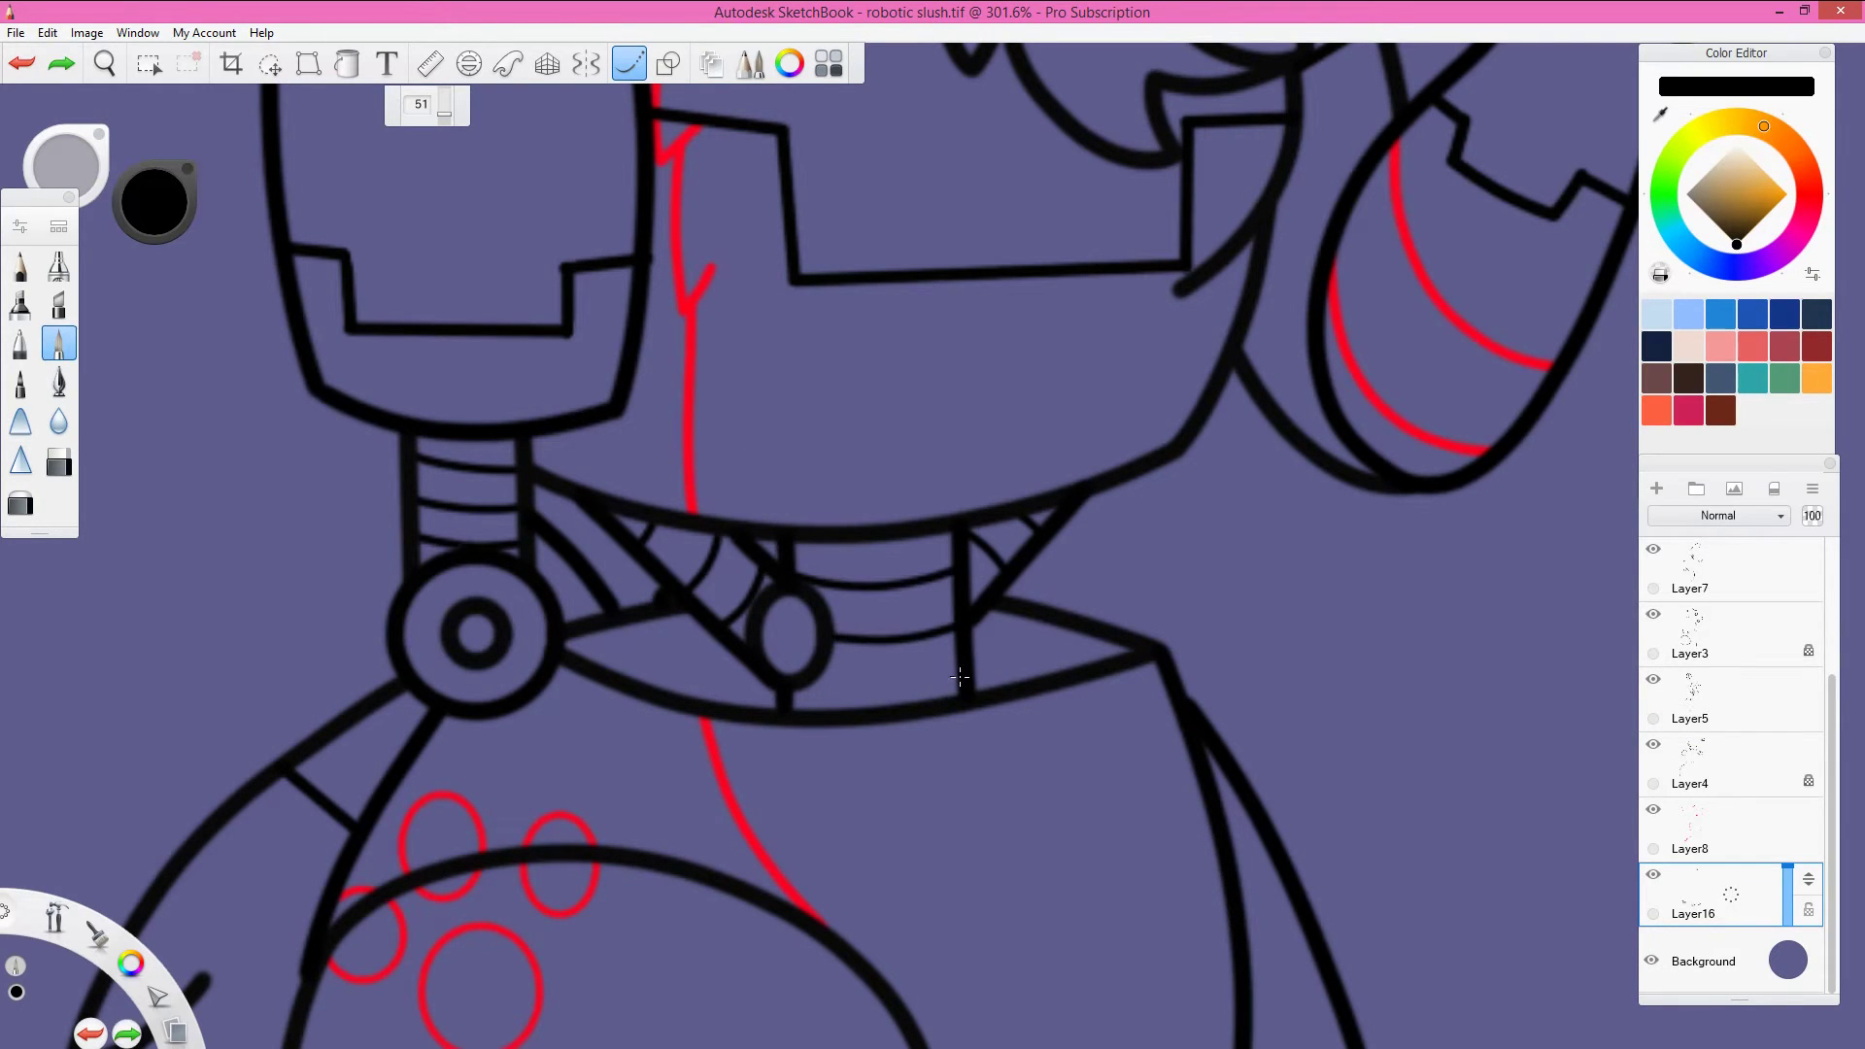
pyautogui.moveTo(826, 686); pyautogui.dragTo(956, 683)
pyautogui.press('Home')
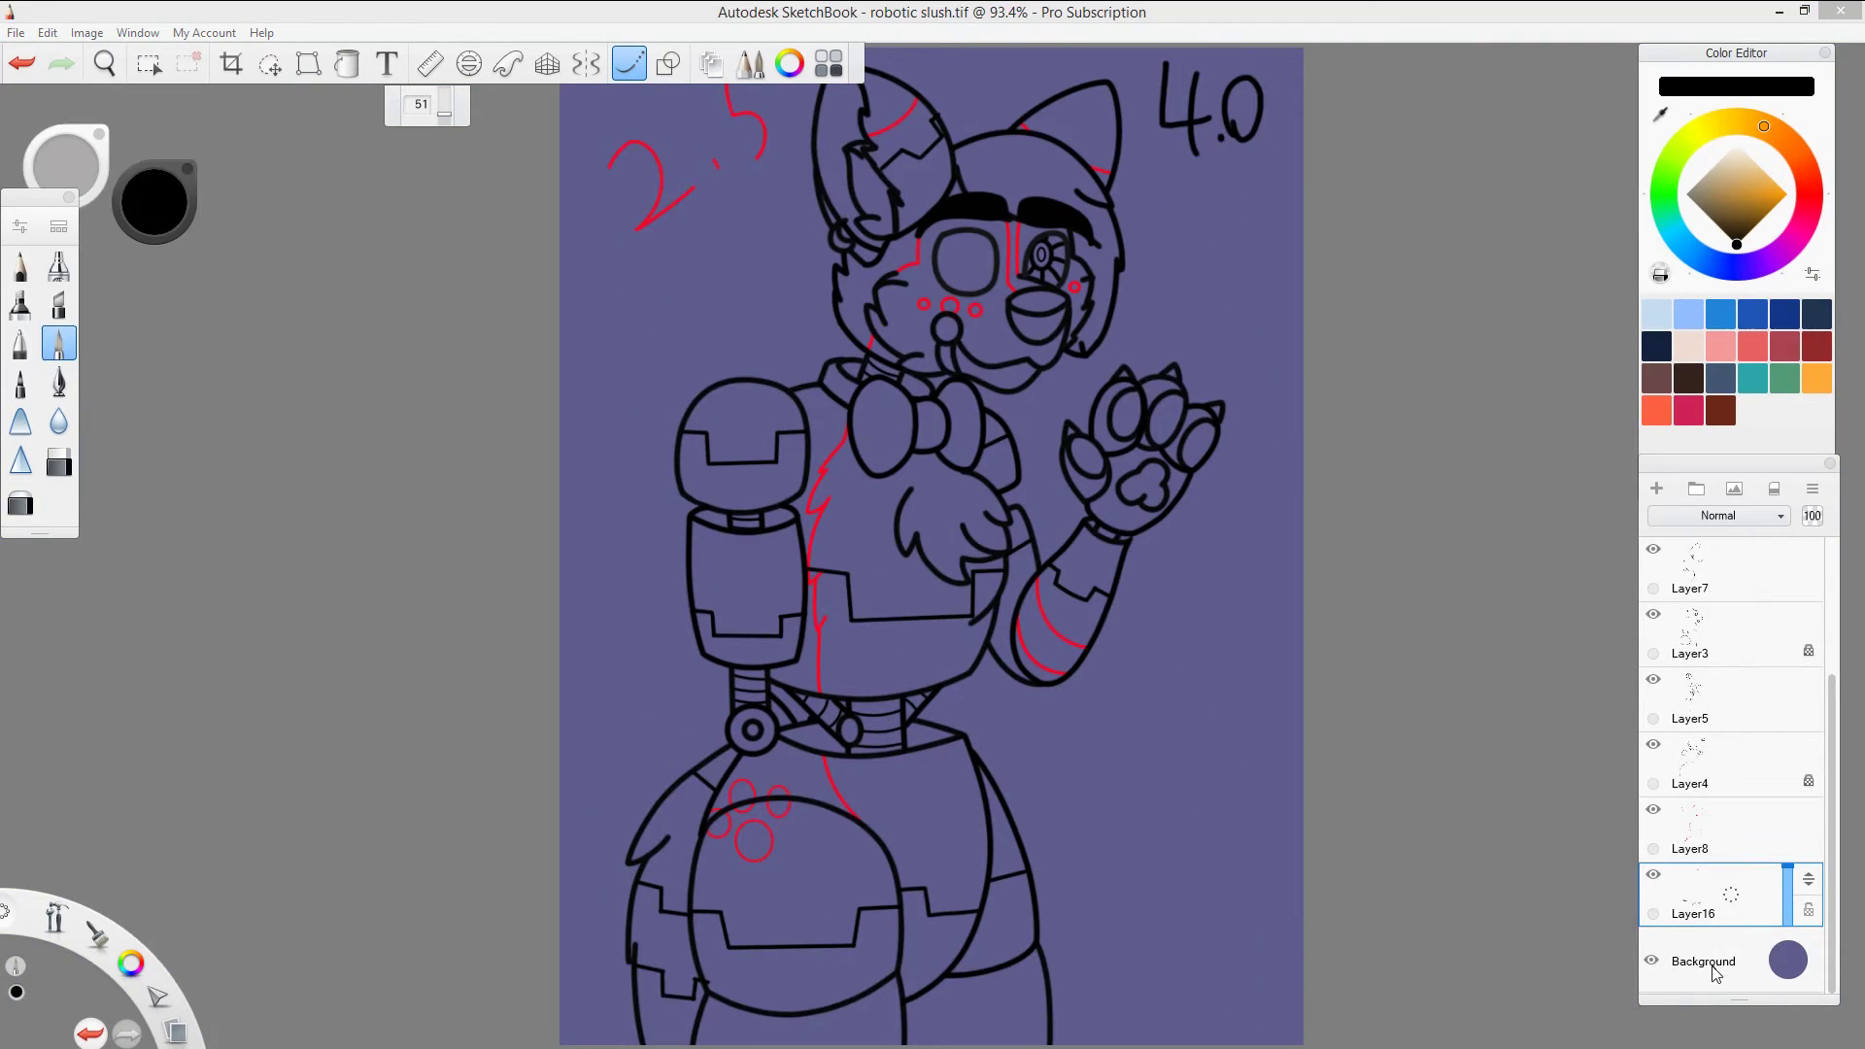
# Step: Add a new layer directly above the background and recolour Layer8's red markings on the character black
pyautogui.click(1715, 972)
pyautogui.hotkey('ctrl', 'shift', 'n')
pyautogui.press('Escape')
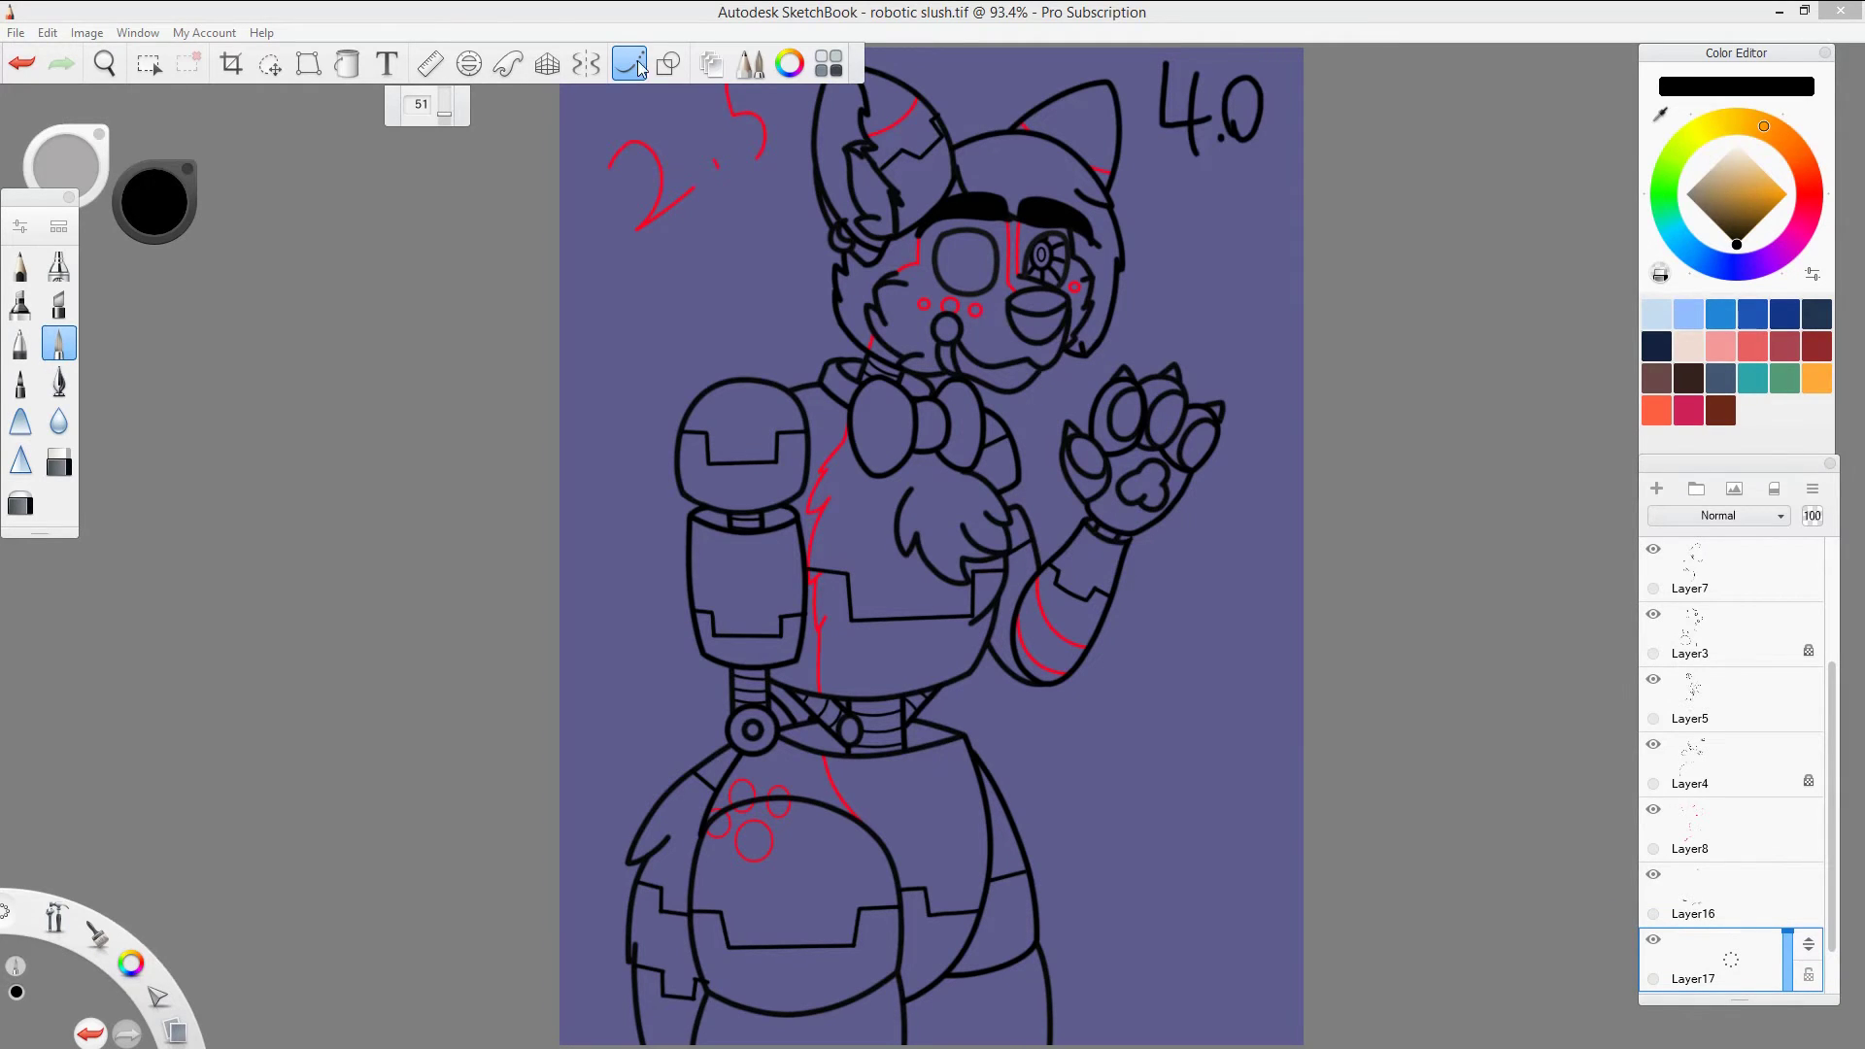
pyautogui.hotkey('ctrl', 'b')
pyautogui.hotkey('ctrl', 'b')
pyautogui.click(1710, 830)
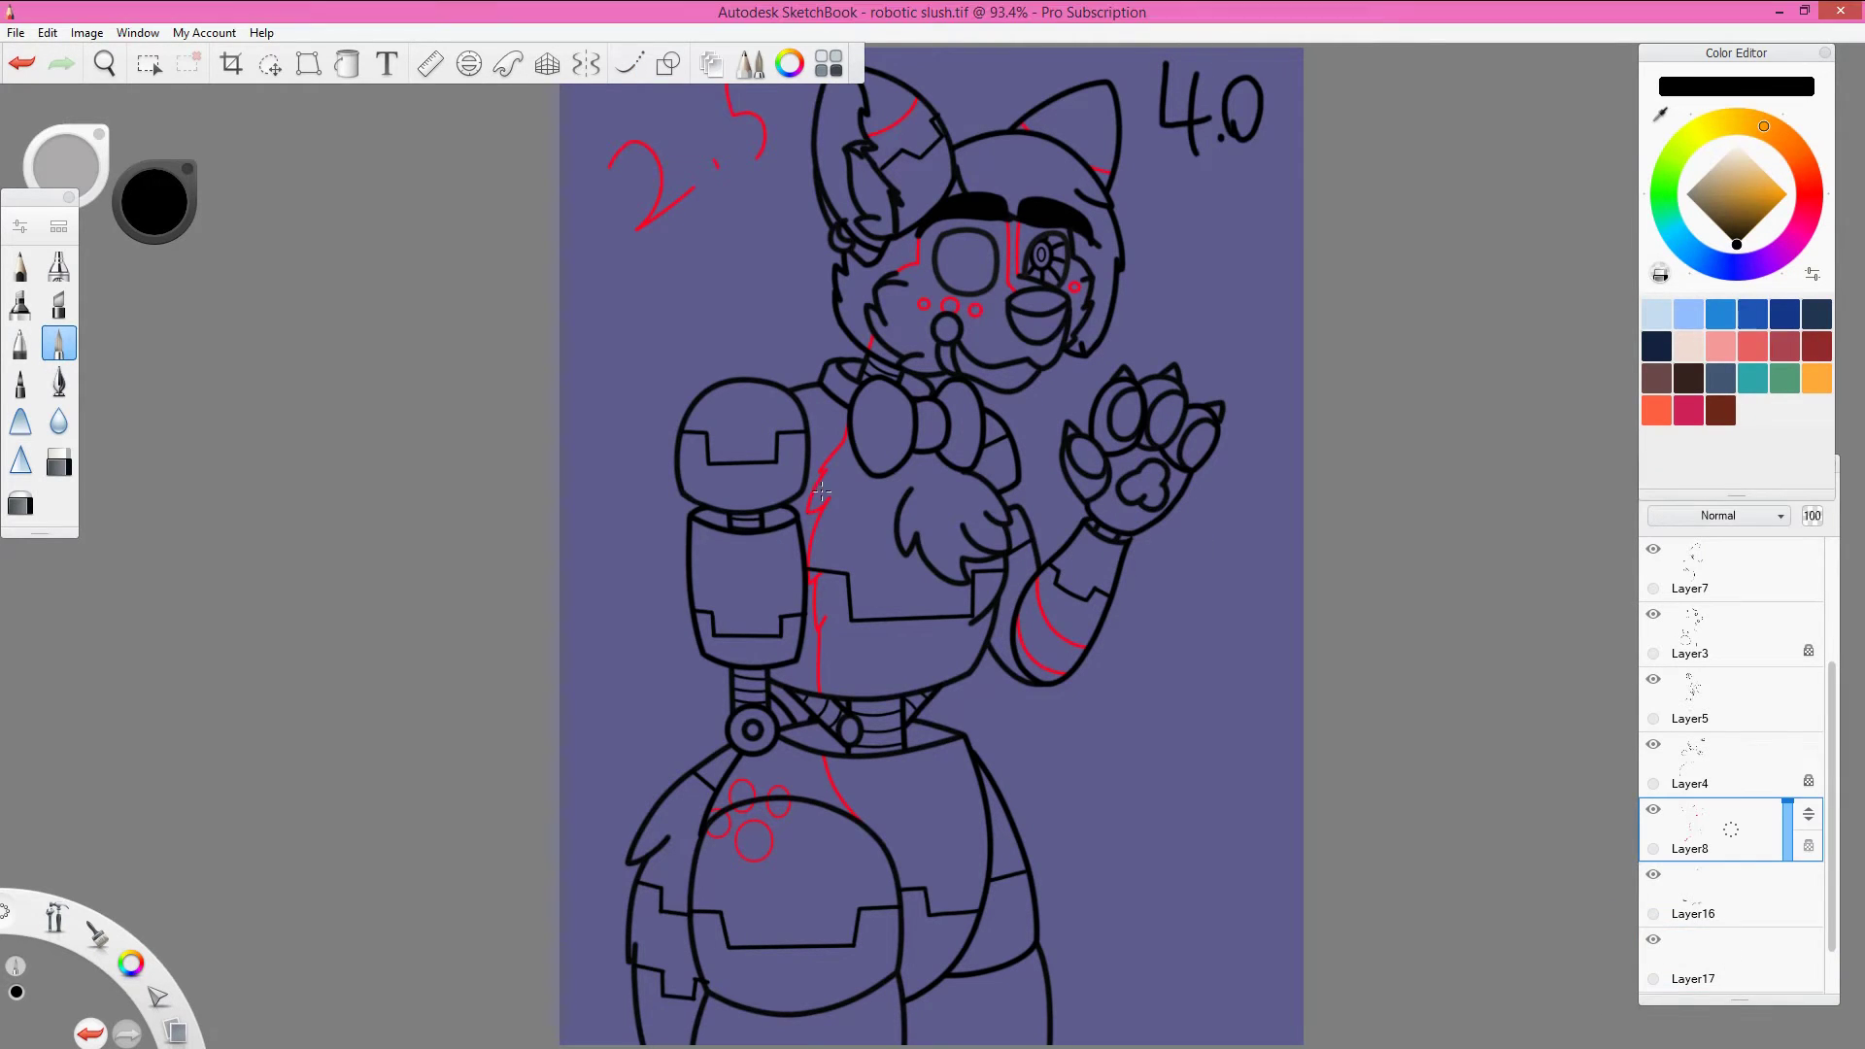
# Step: Paint the face, ear rim, chest, raised forearm, palm and inner hip panel white on Layer17
pyautogui.click(1715, 972)
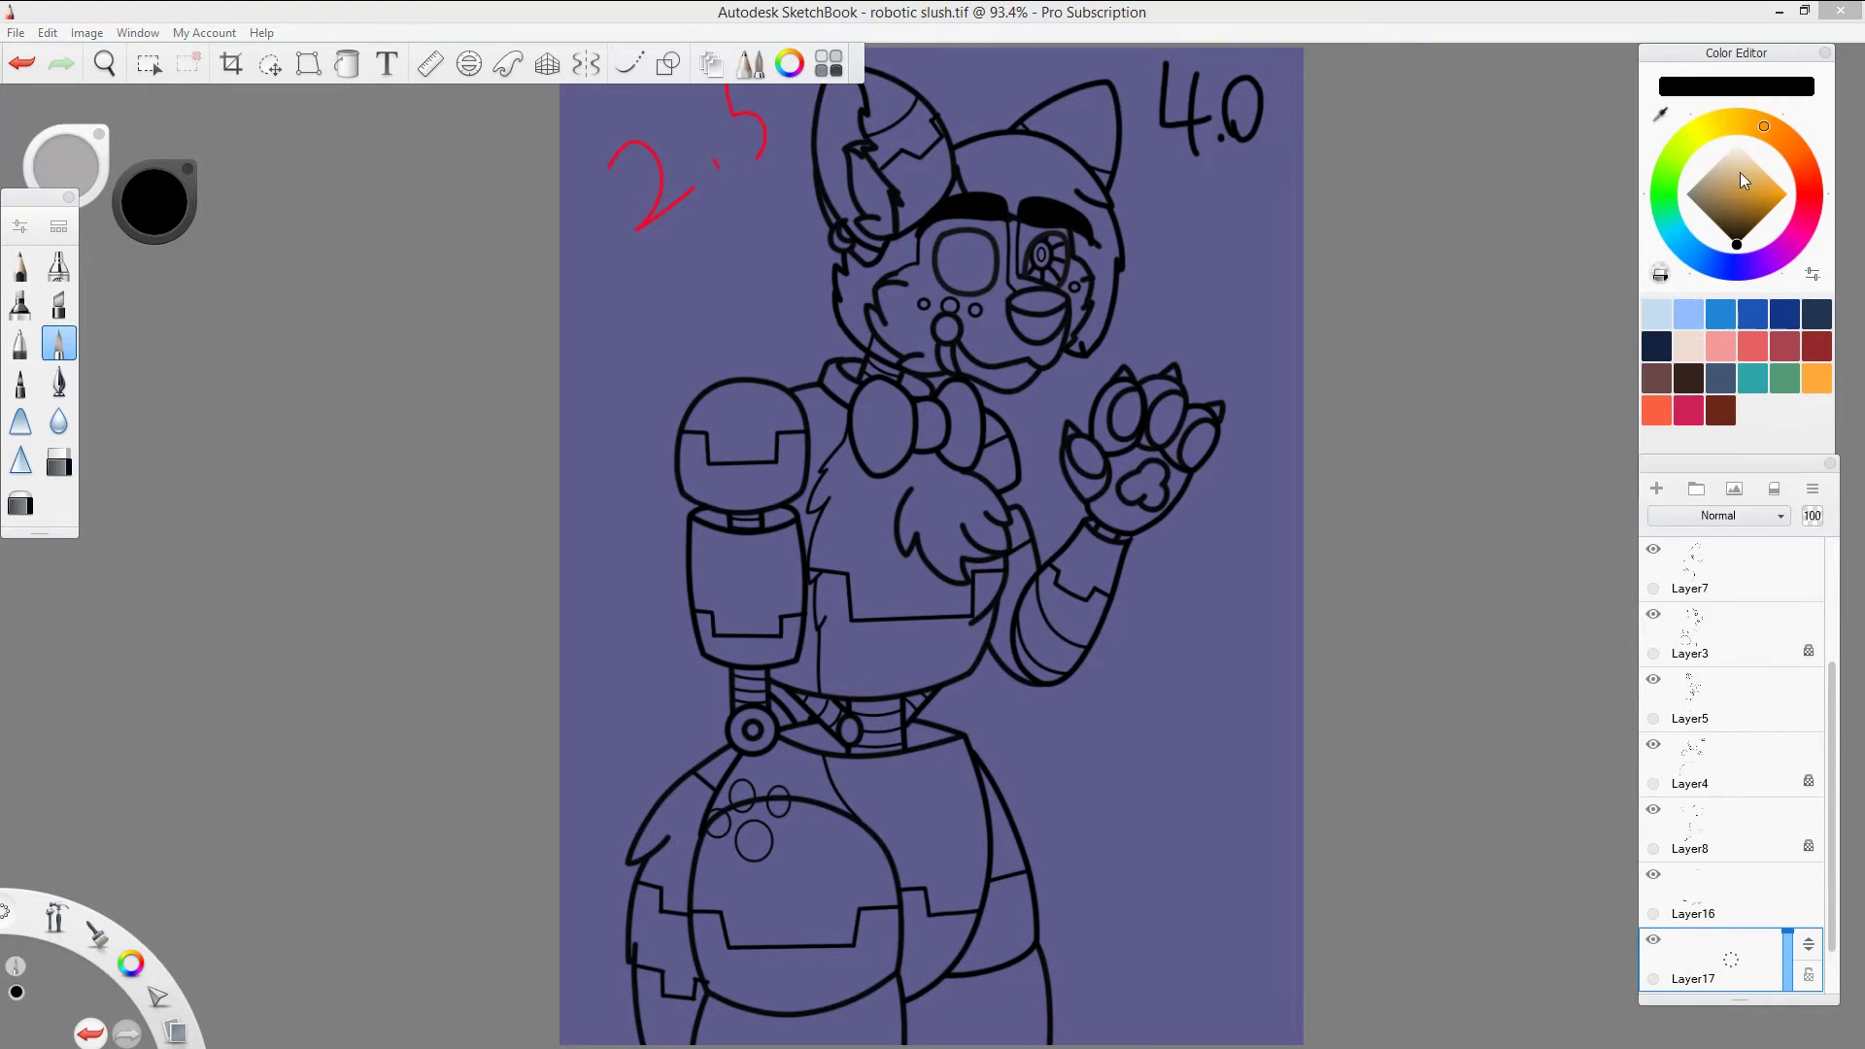
pyautogui.click(1737, 144)
pyautogui.moveTo(845, 777)
pyautogui.mouseDown()
pyautogui.moveTo(894, 845)
pyautogui.moveTo(1147, 486)
pyautogui.moveTo(855, 175)
pyautogui.moveTo(1059, 340)
pyautogui.moveTo(933, 277)
pyautogui.moveTo(903, 347)
pyautogui.moveTo(864, 670)
pyautogui.moveTo(849, 432)
pyautogui.mouseUp()
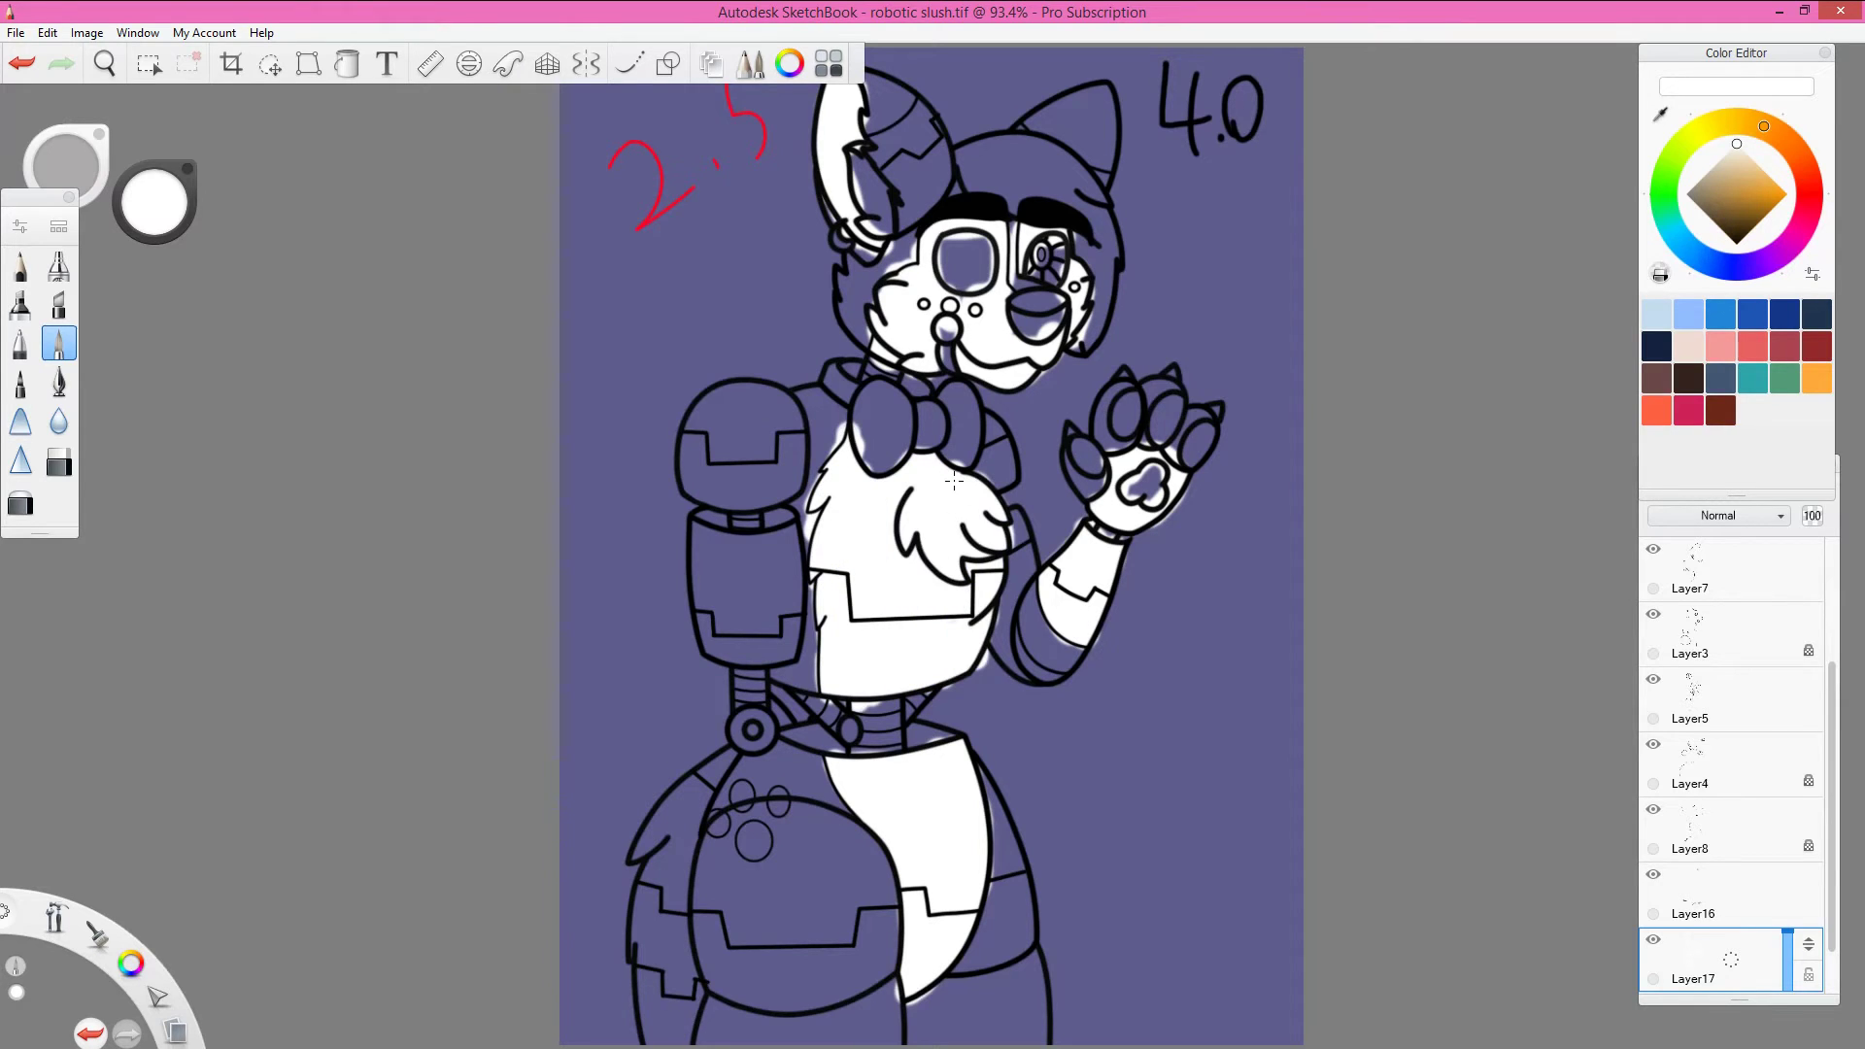
# Step: Set the background to dark grey and erase the white overflow around the torso, paw, face, eyes and ear on Layer17
pyautogui.scroll(5, 581, 444)
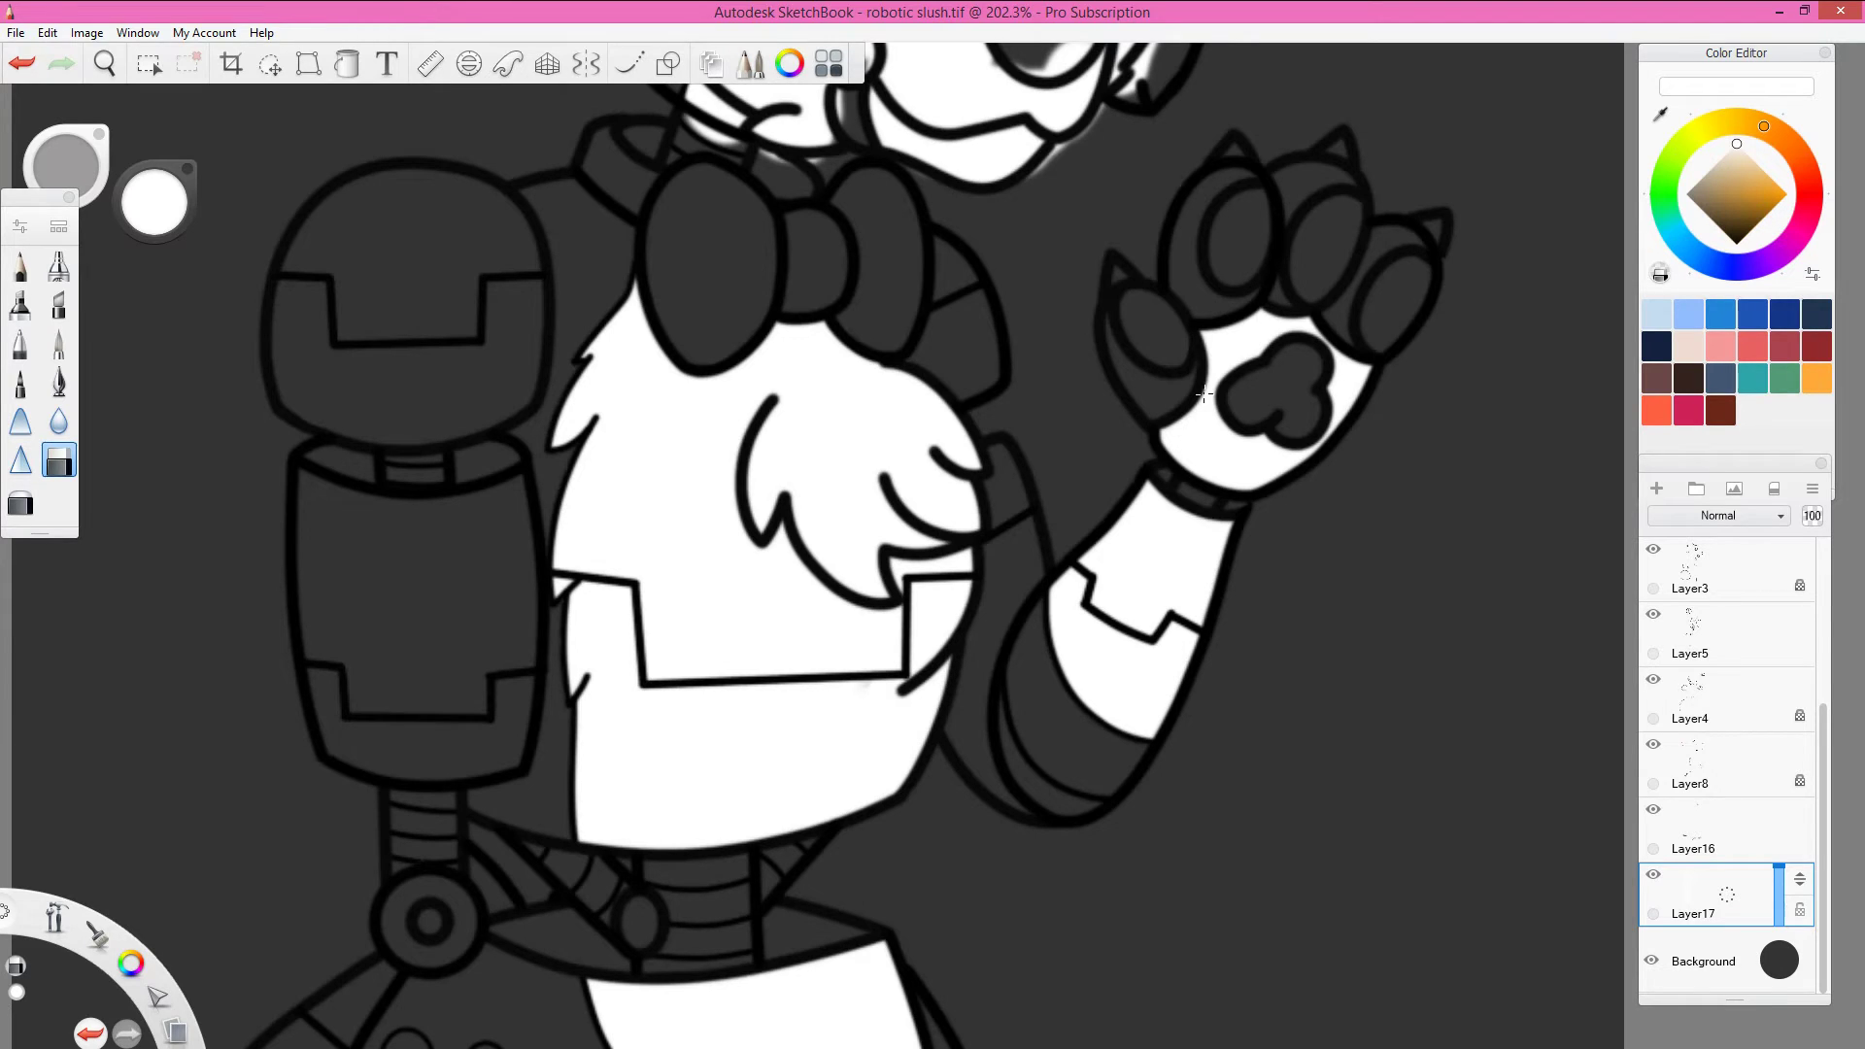
pyautogui.press('Home')
pyautogui.scroll(5, 774, 734)
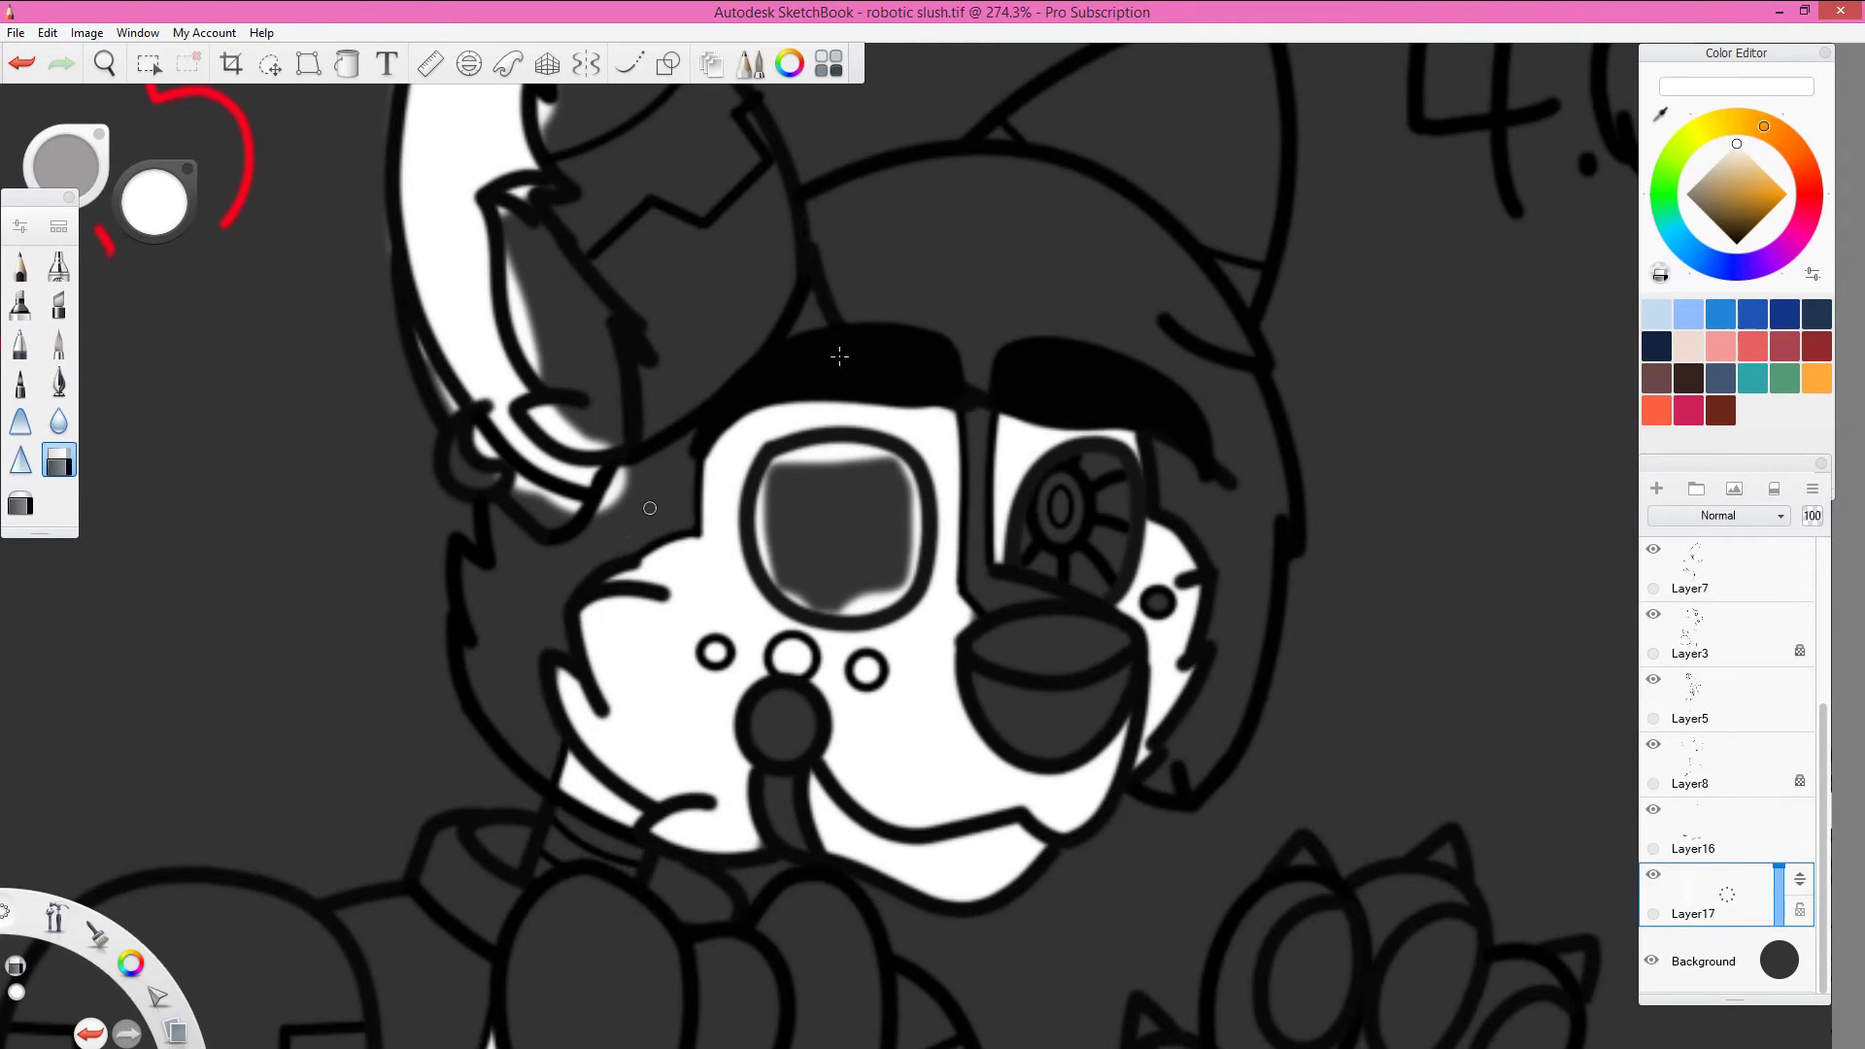
pyautogui.press('b')
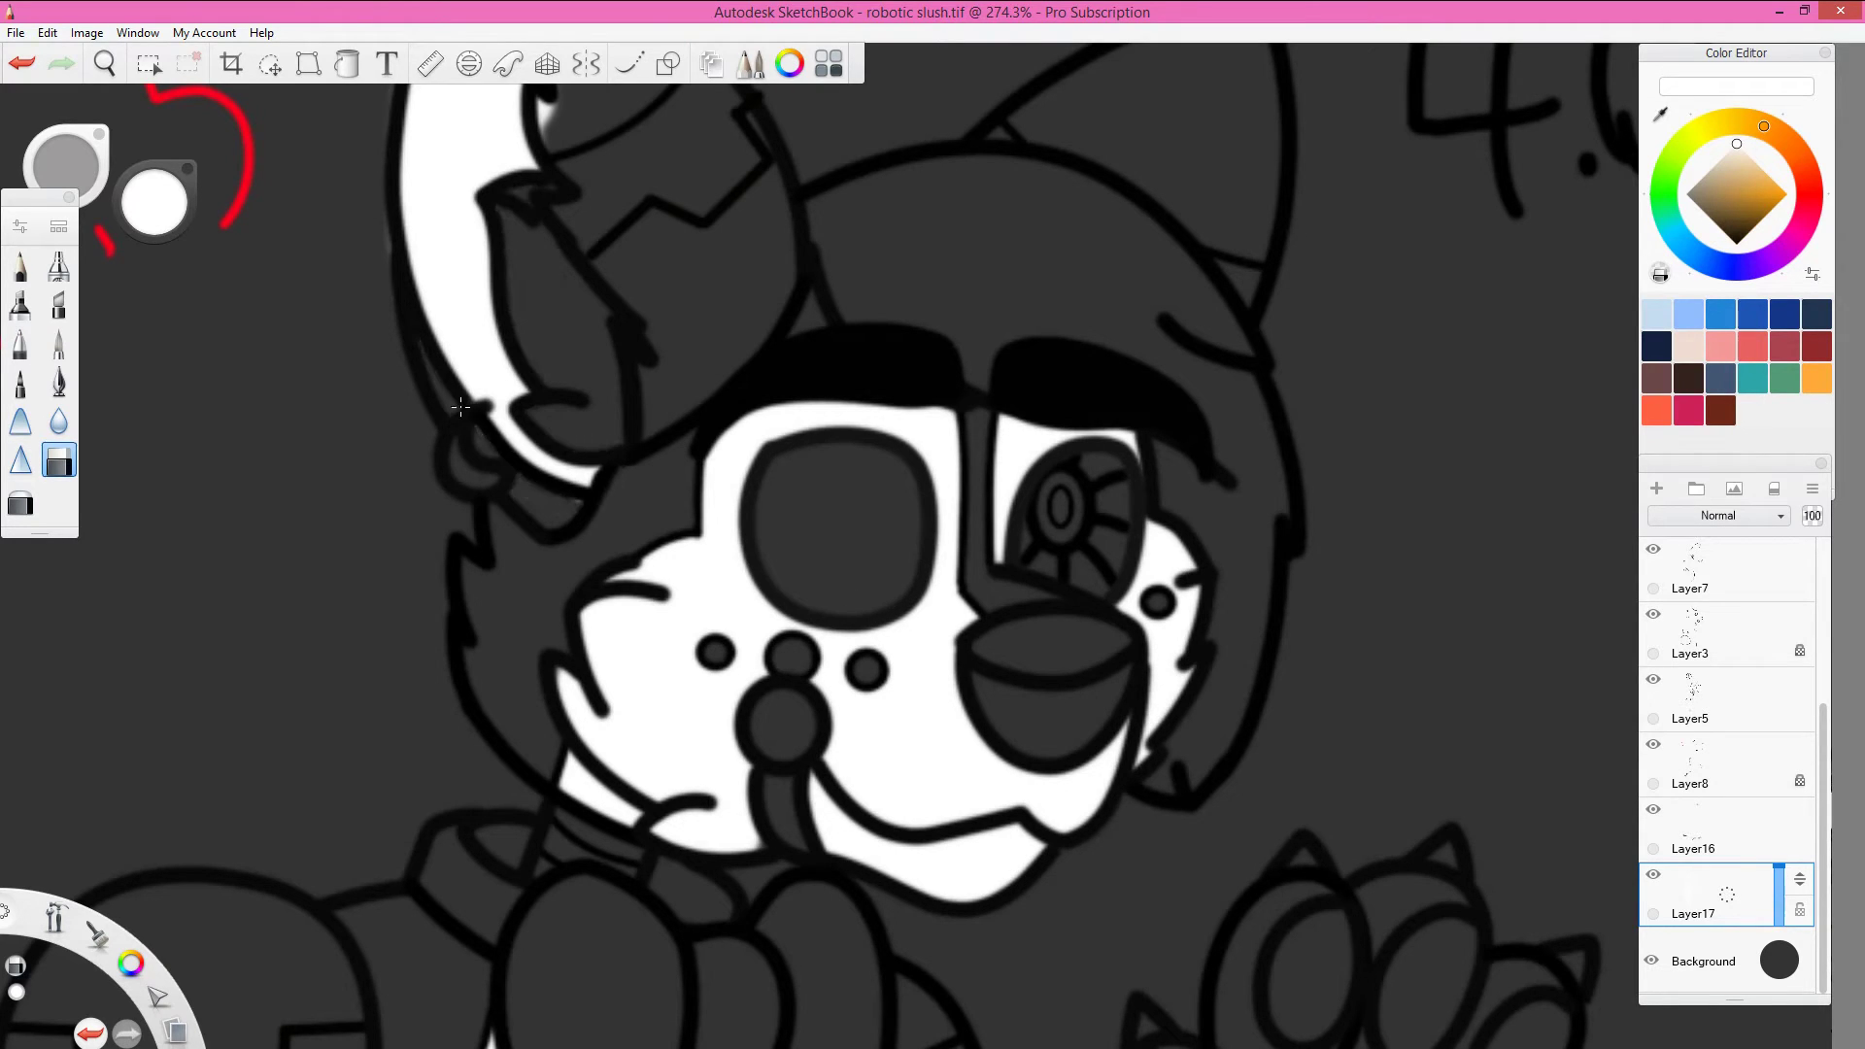
pyautogui.scroll(3, 461, 406)
pyautogui.press('Home')
pyautogui.press('e')
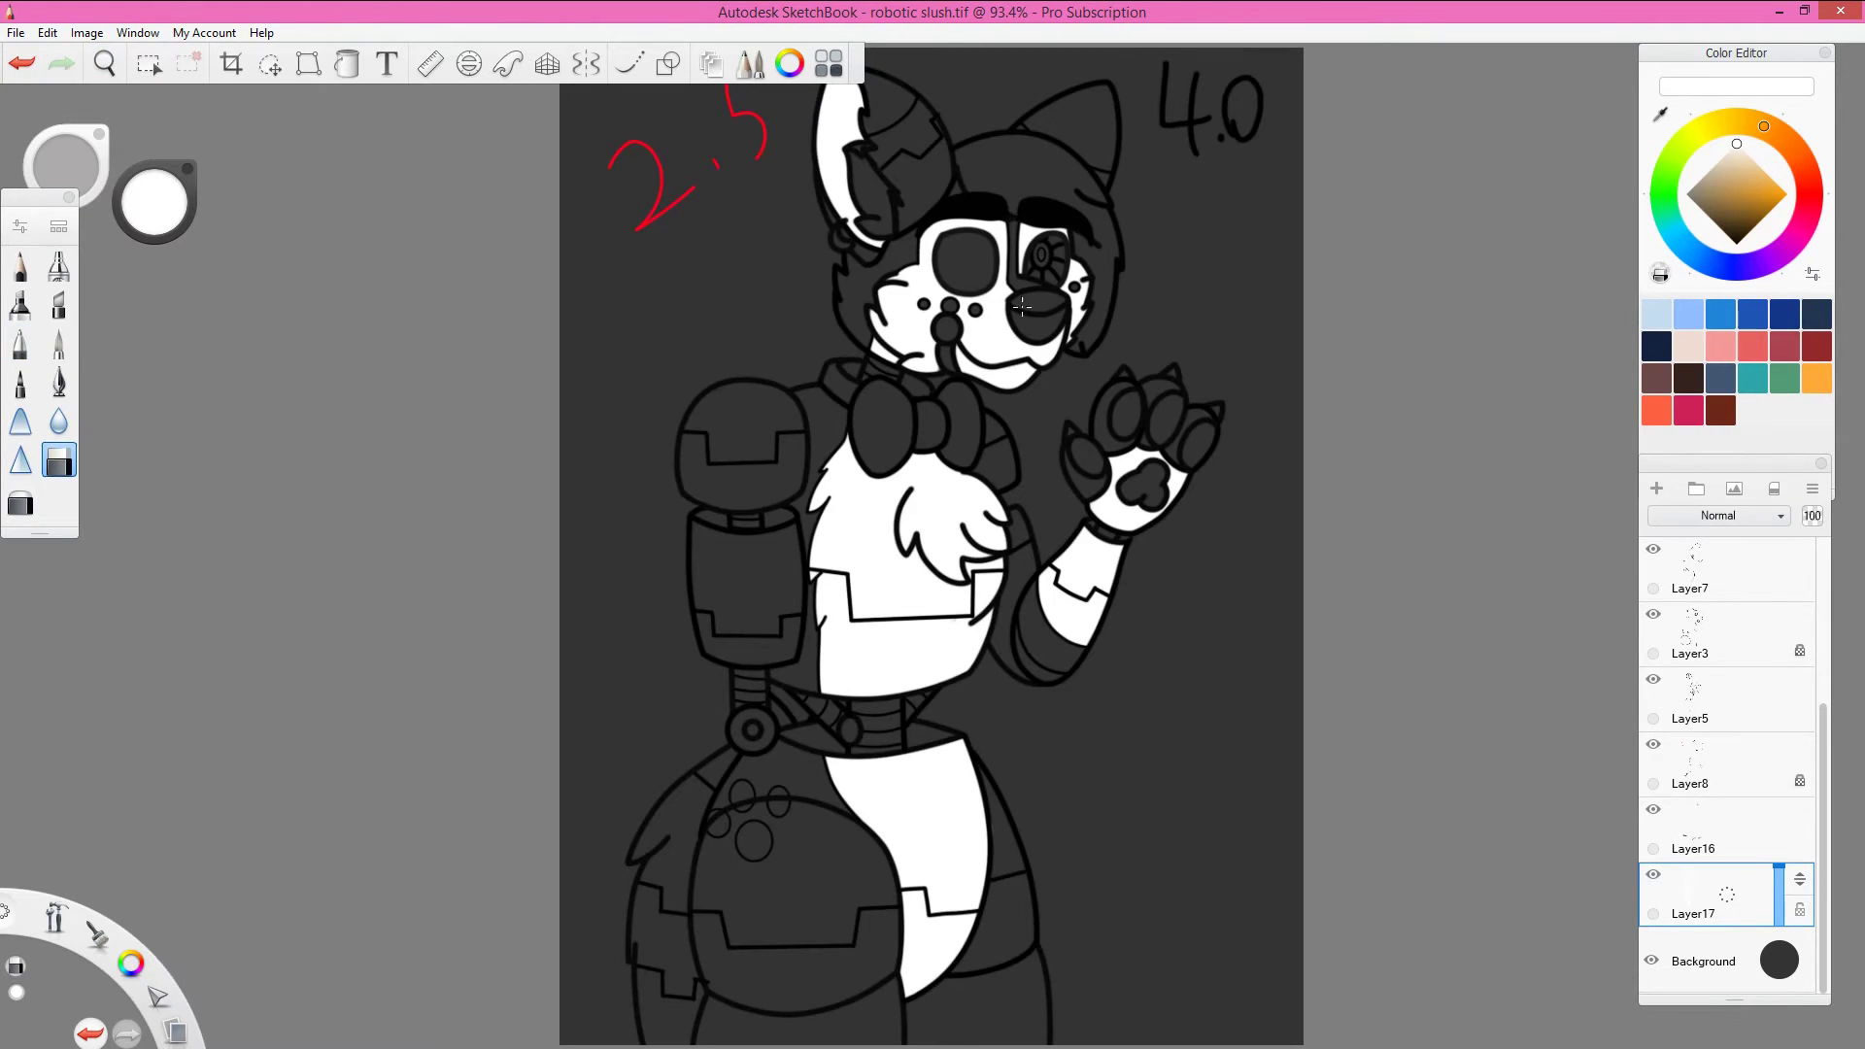
# Step: Add a layer below Layer17 and paint the ear tips, cheek dots, collar, bow tie, elbow bands and waist cable red
pyautogui.hotkey('ctrl', 'shift', 'n')
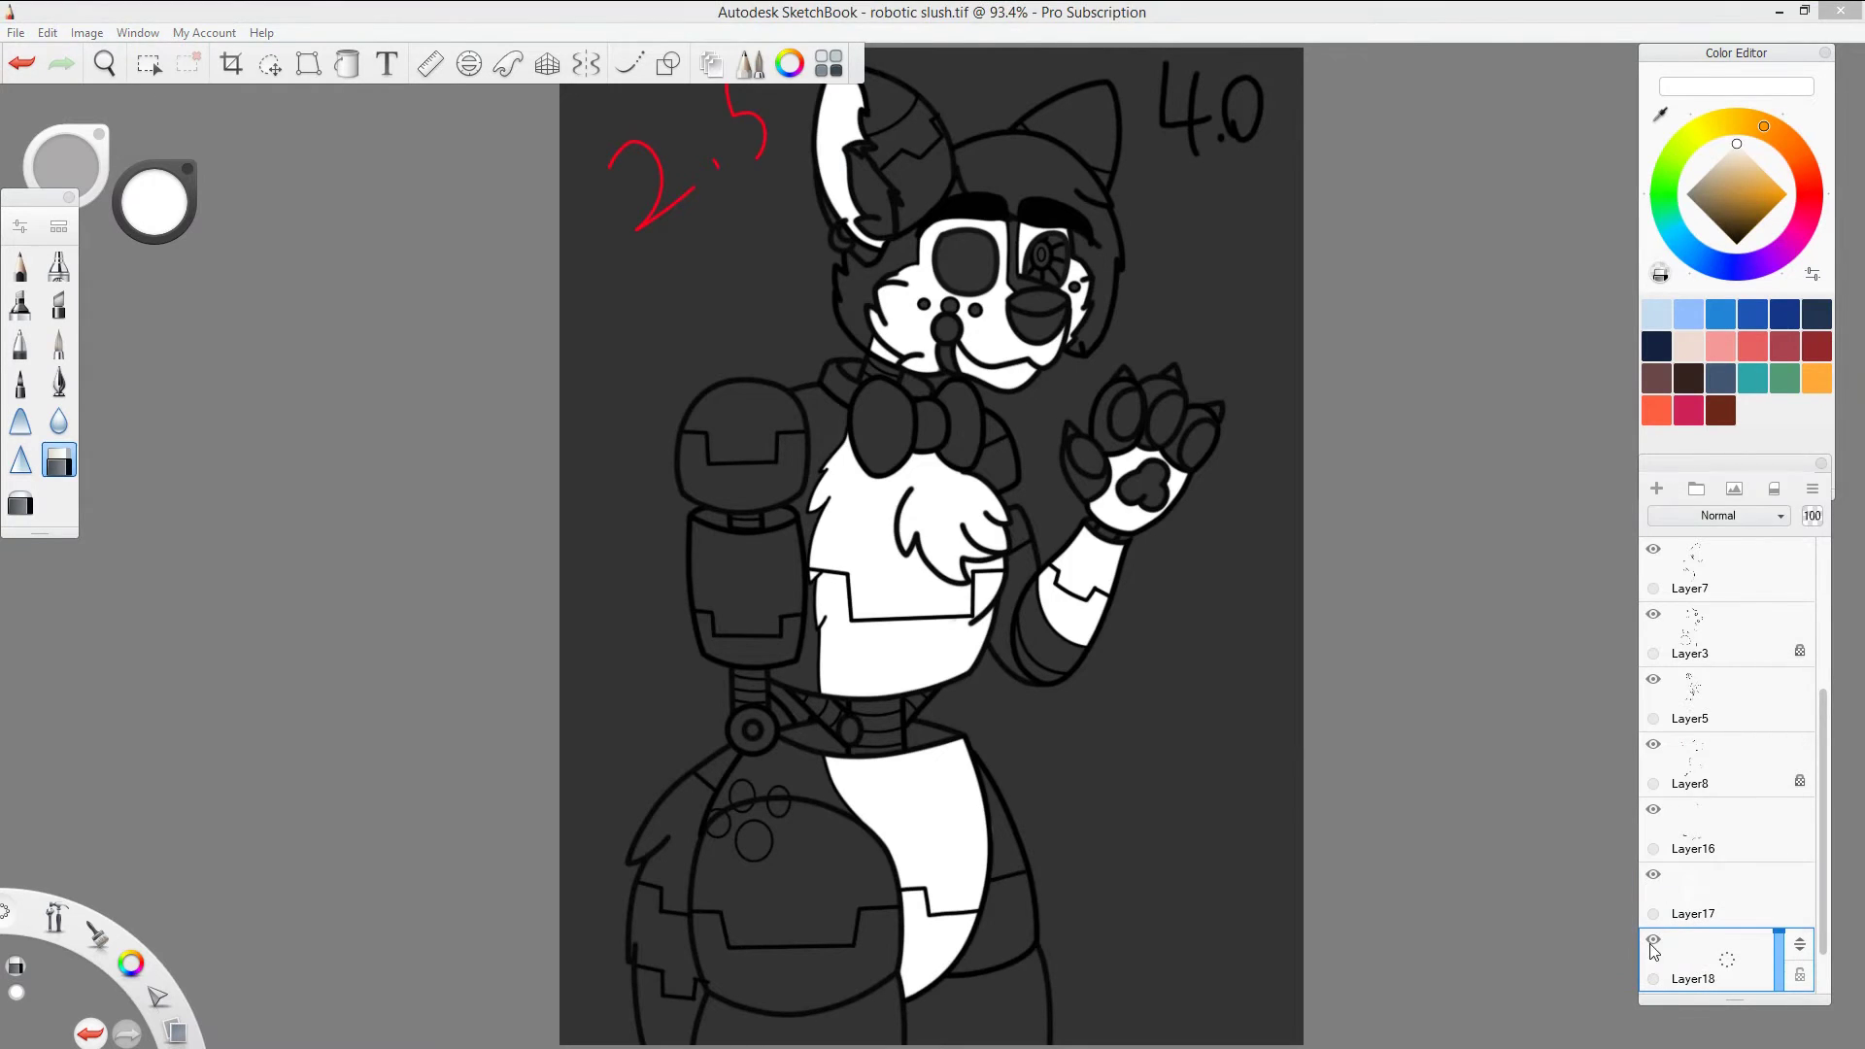
pyautogui.press('b')
pyautogui.moveTo(836, 379); pyautogui.dragTo(956, 445)
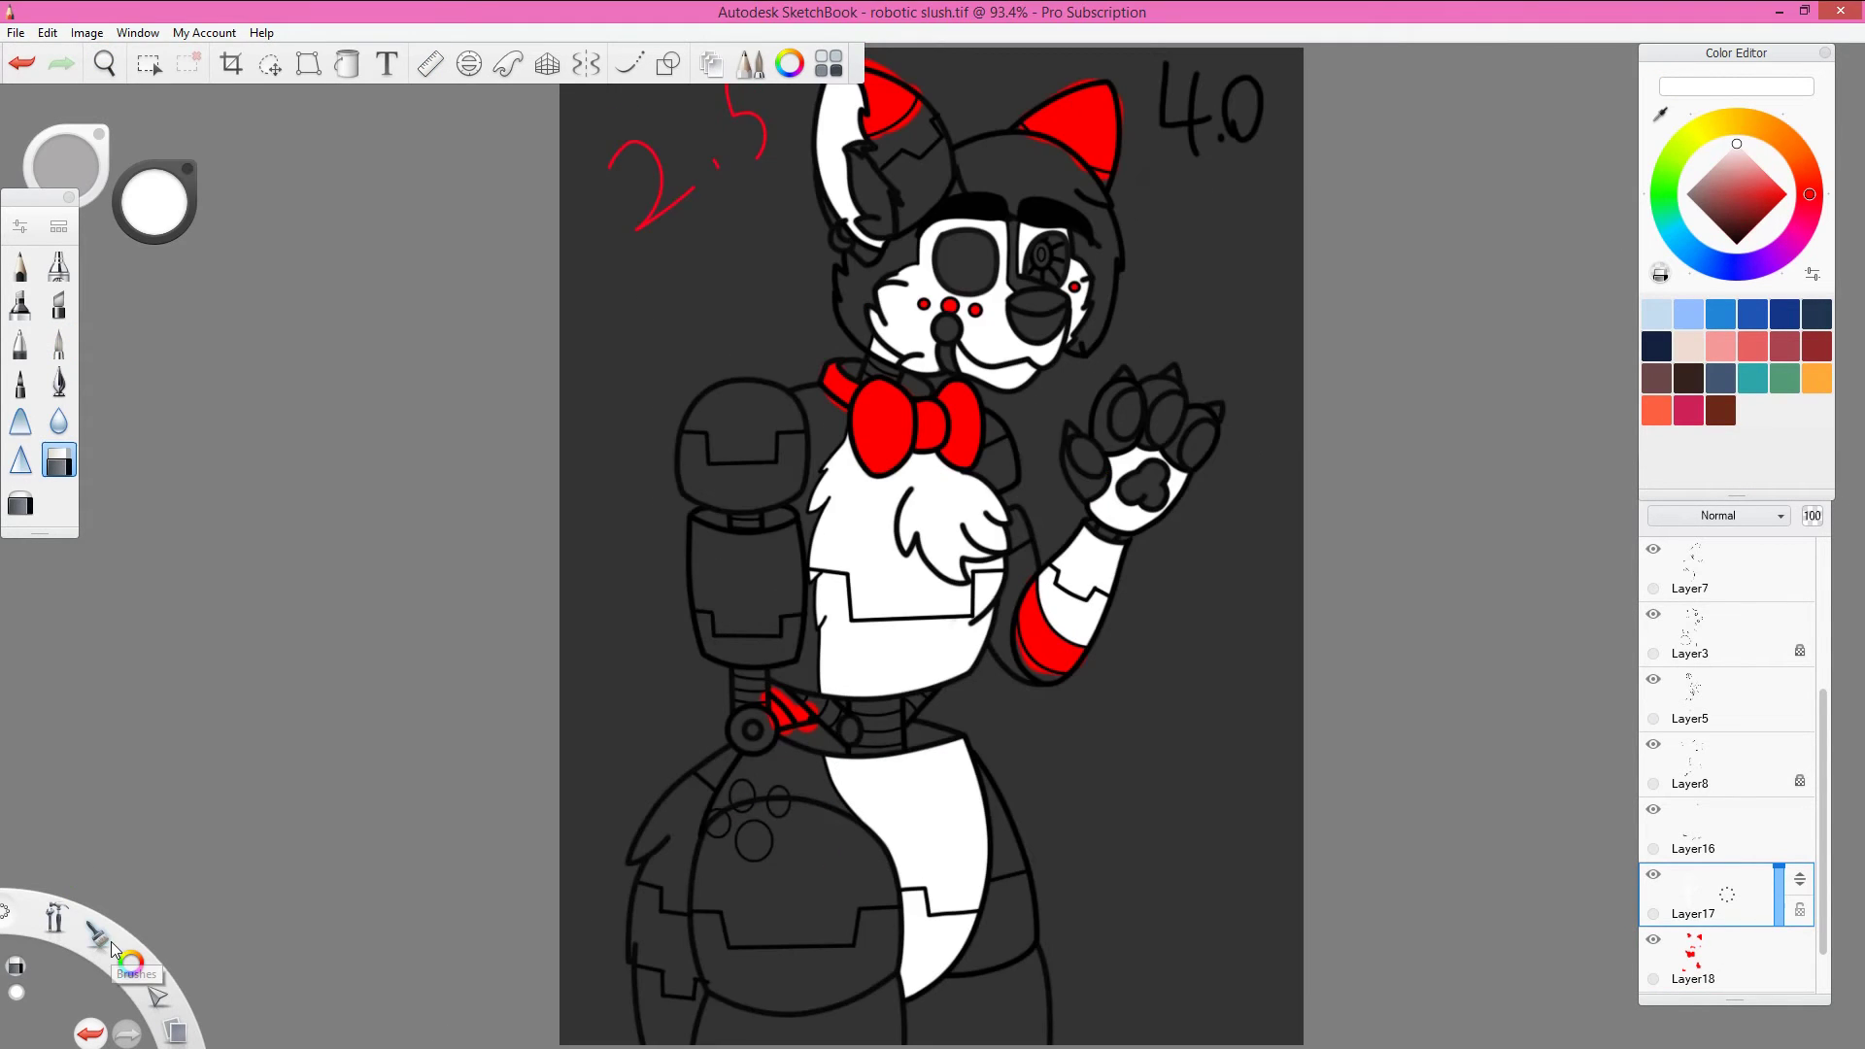
pyautogui.scroll(3, 848, 307)
pyautogui.press('b')
pyautogui.press('f')
pyautogui.click(1710, 962)
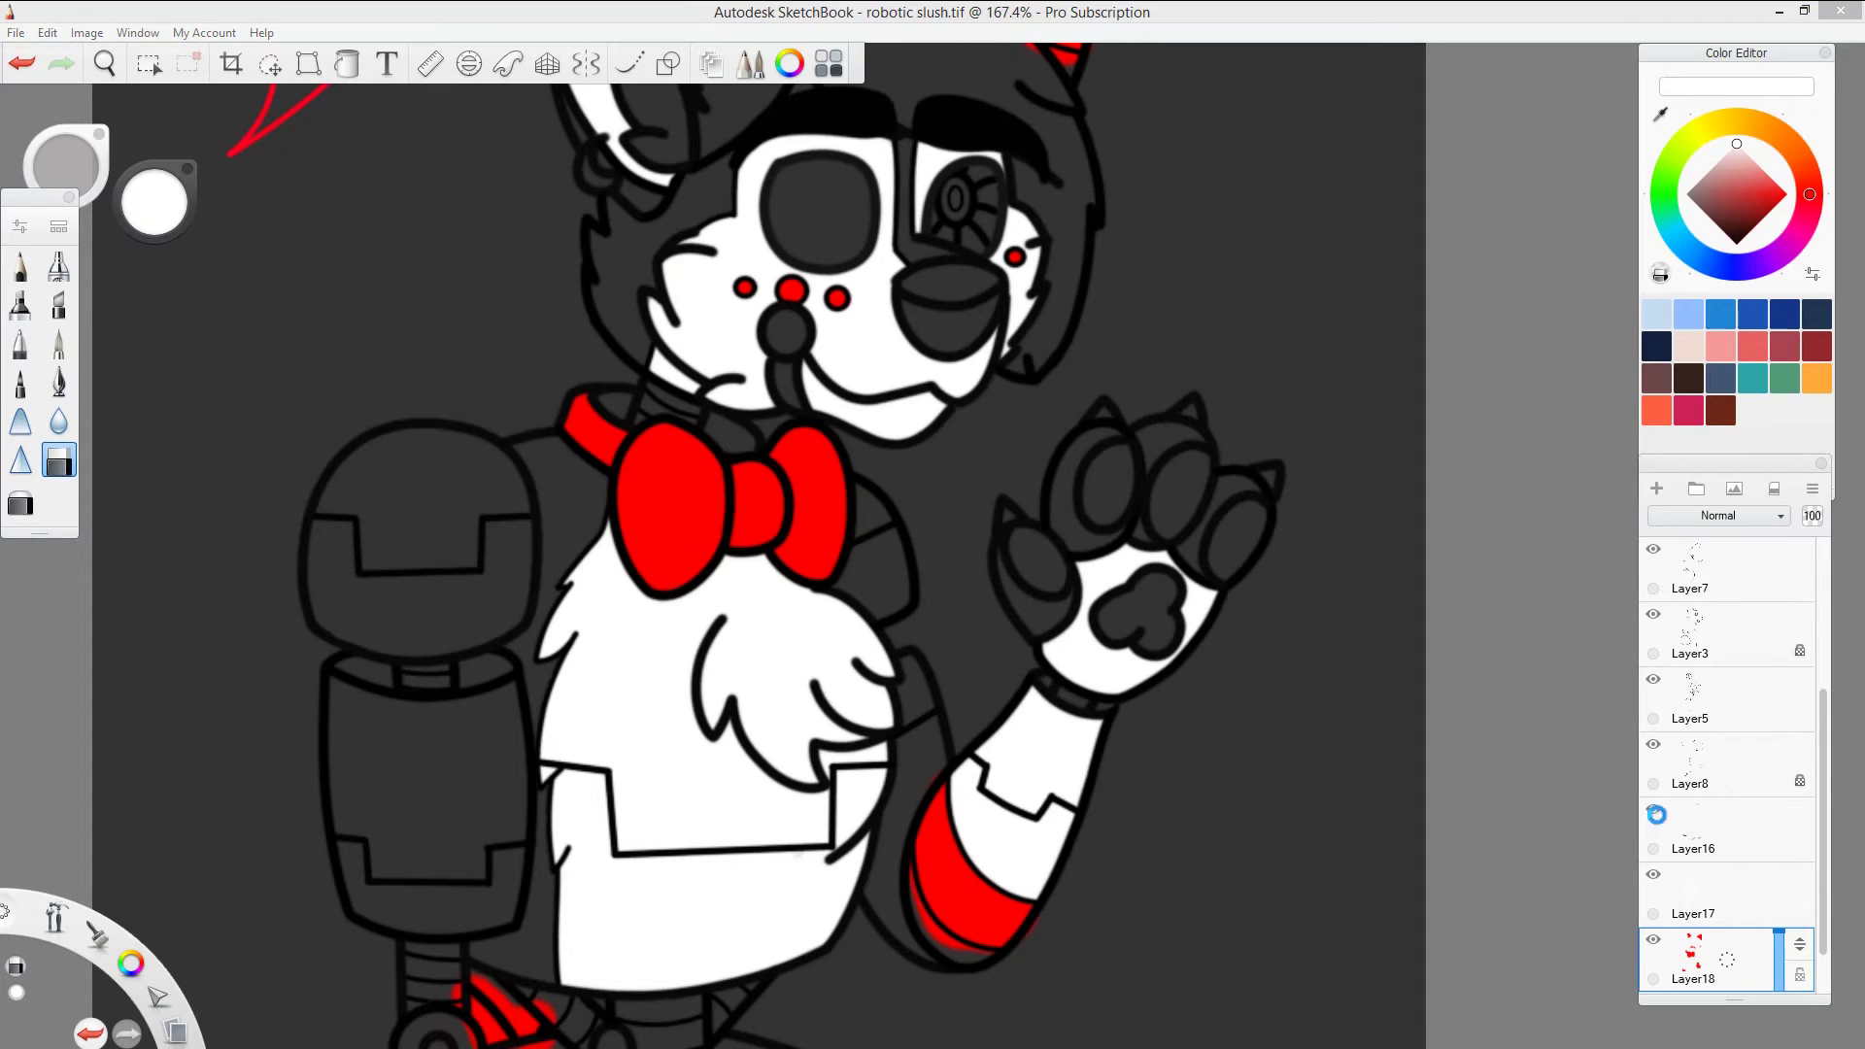
pyautogui.click(671, 510)
pyautogui.hotkey('ctrl', 'z')
pyautogui.scroll(3, 1730, 767)
pyautogui.press('b')
pyautogui.moveTo(306, 549); pyautogui.dragTo(332, 466)
pyautogui.hotkey('ctrl', 'z')
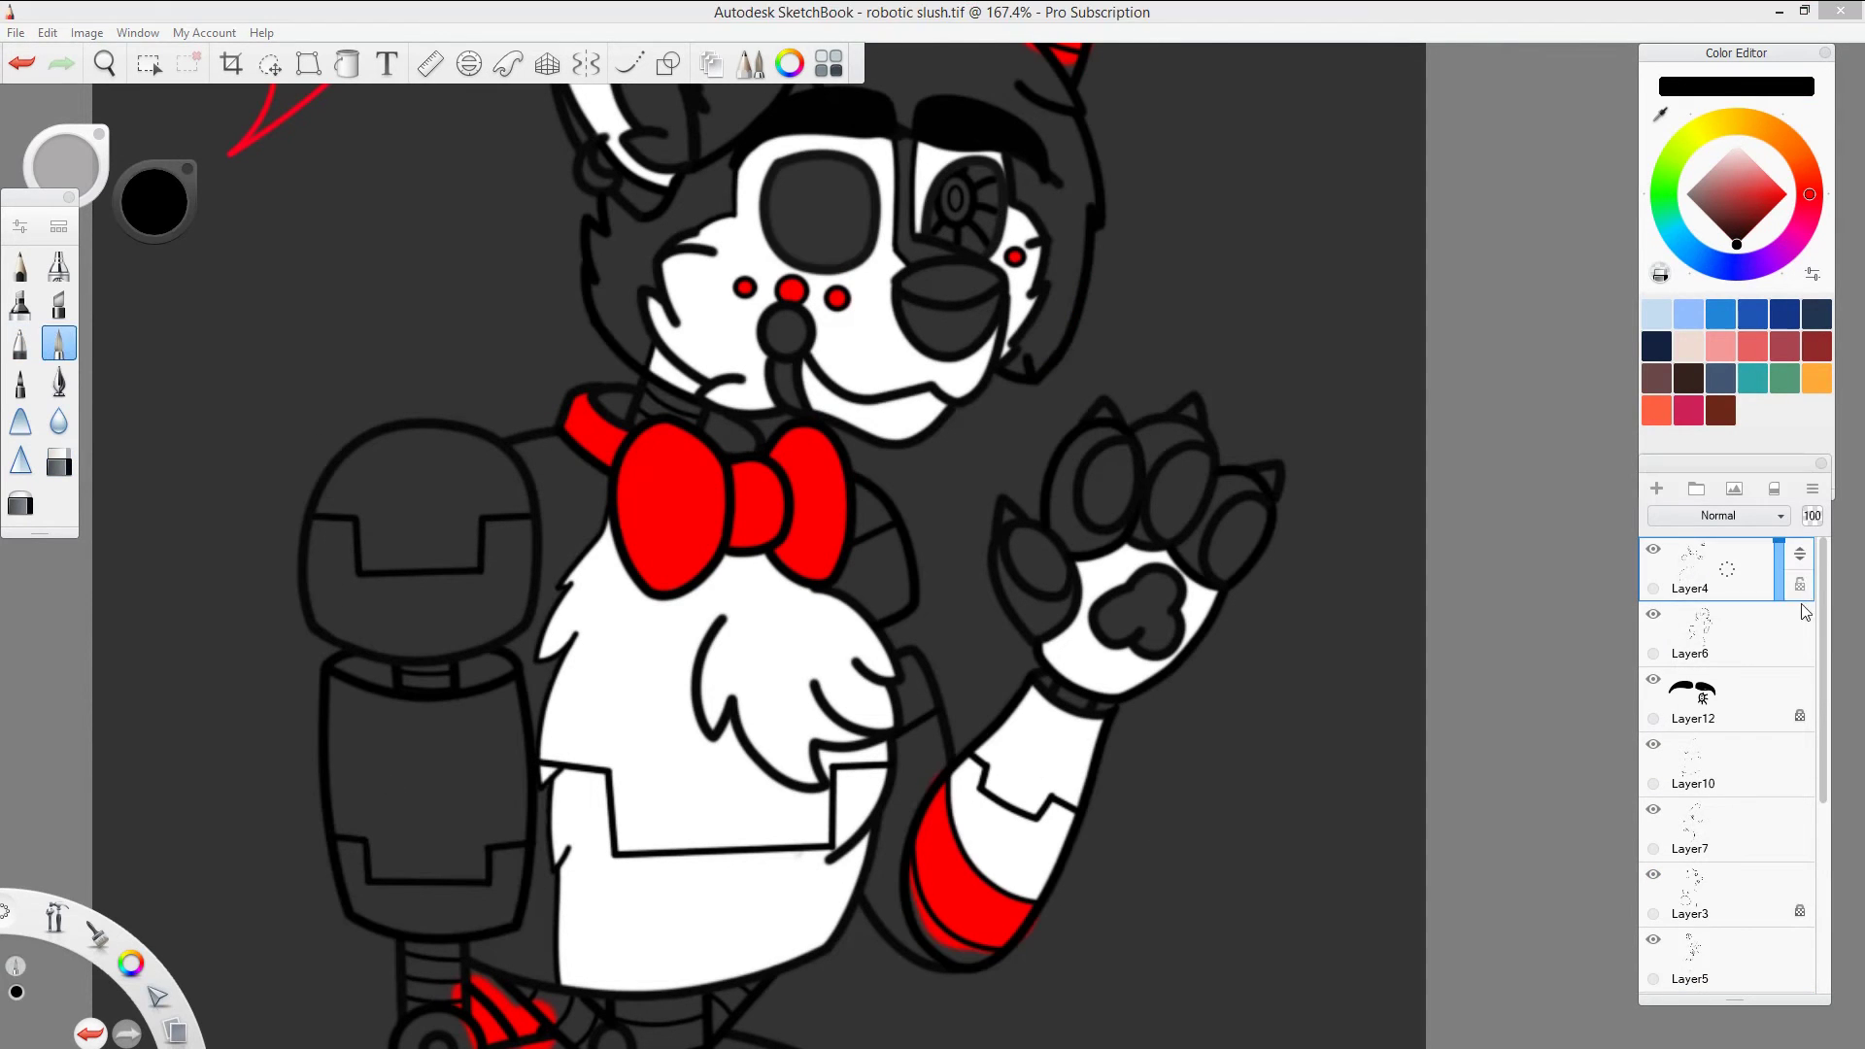
# Step: Set the paintbrush size to 511 and lock the transparency of Layer4 and Layer5
pyautogui.scroll(-5, 580, 579)
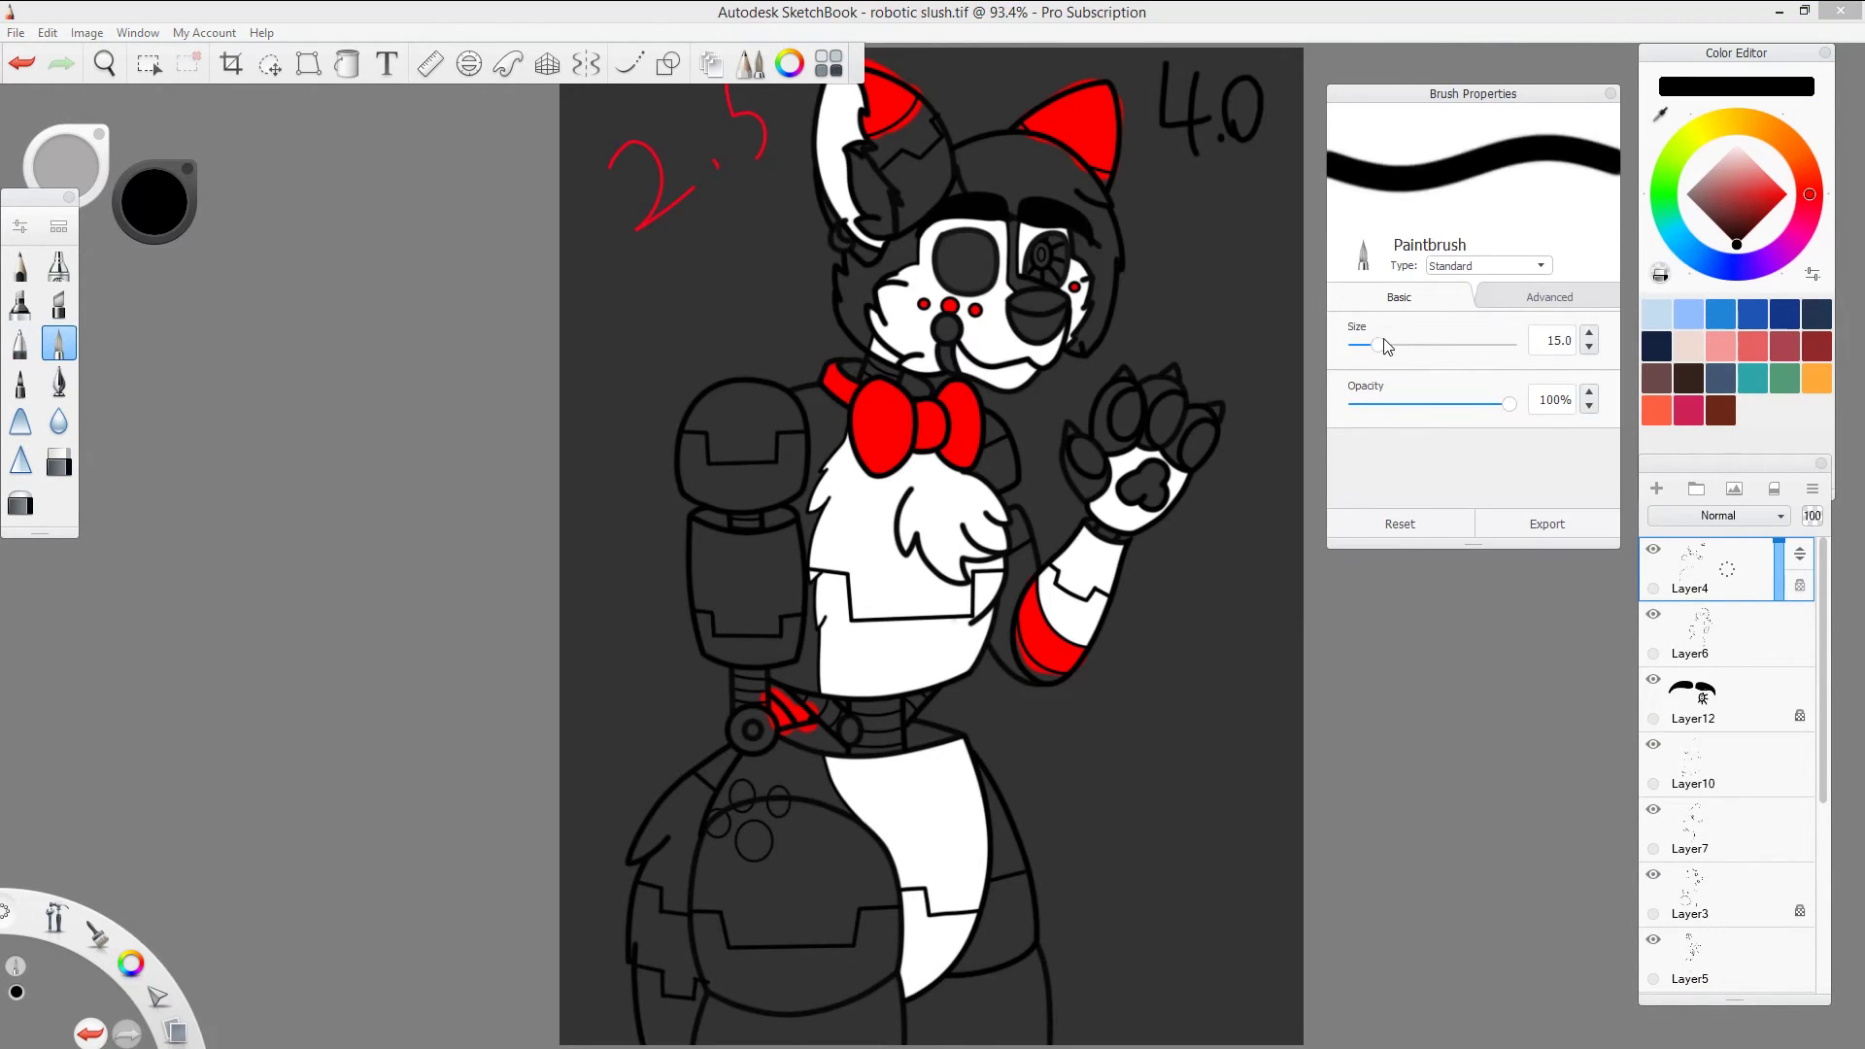
pyautogui.press('f')
pyautogui.scroll(6, 637, 741)
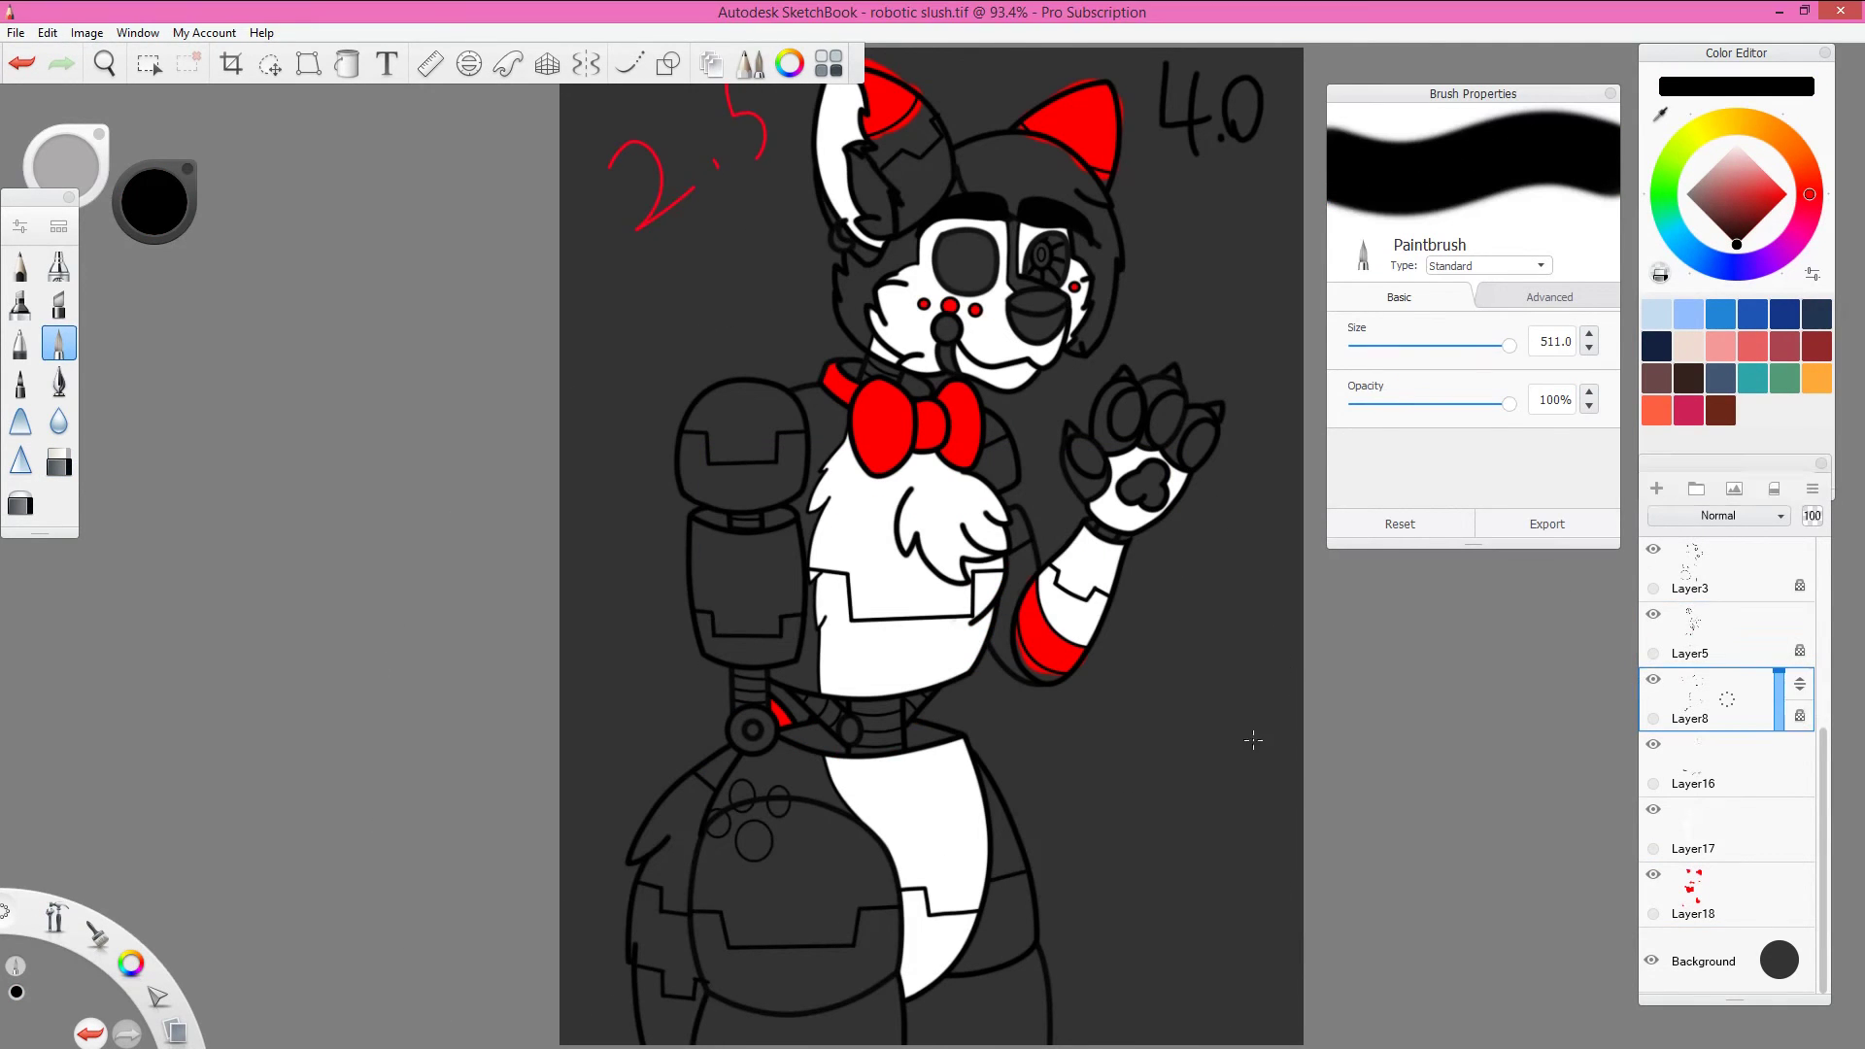
# Step: Erase the red overflow around the raised forearm's bands and both ear tips on Layer18
pyautogui.click(1690, 573)
pyautogui.scroll(3, 1661, 712)
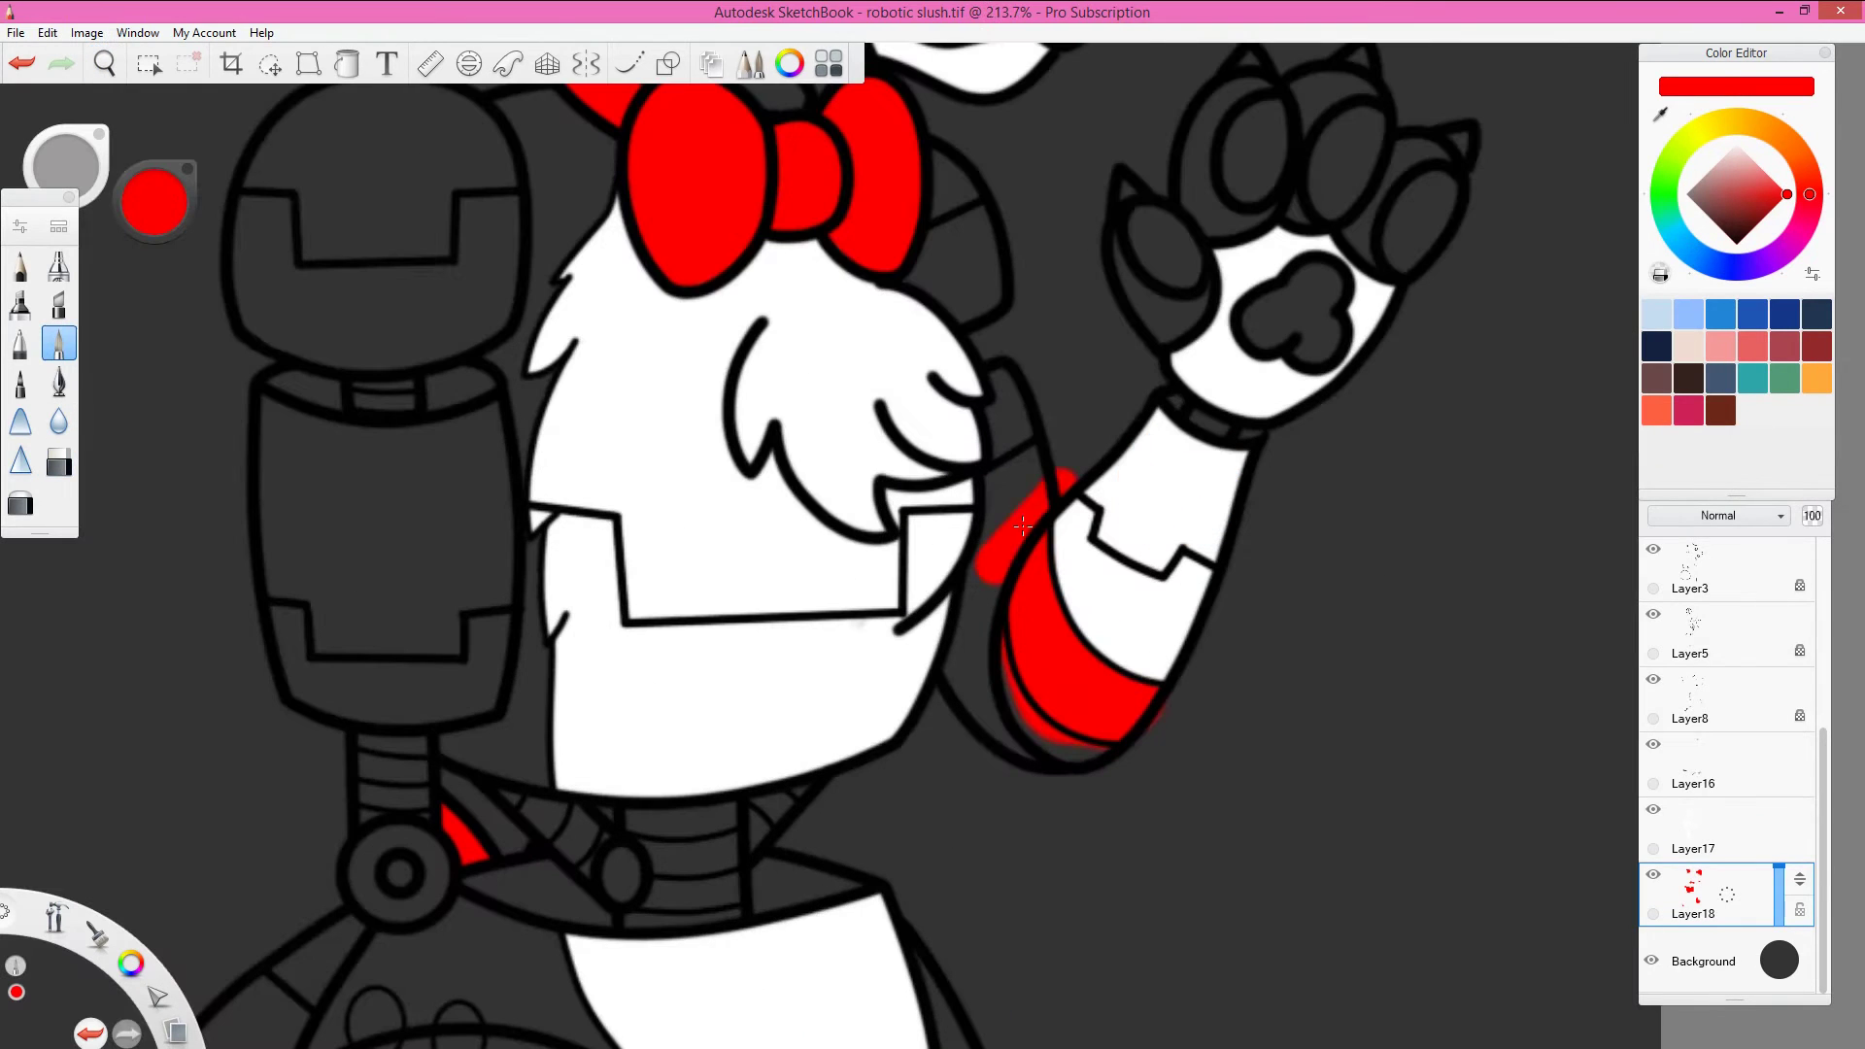
pyautogui.hotkey('ctrl', 'z')
pyautogui.press('e')
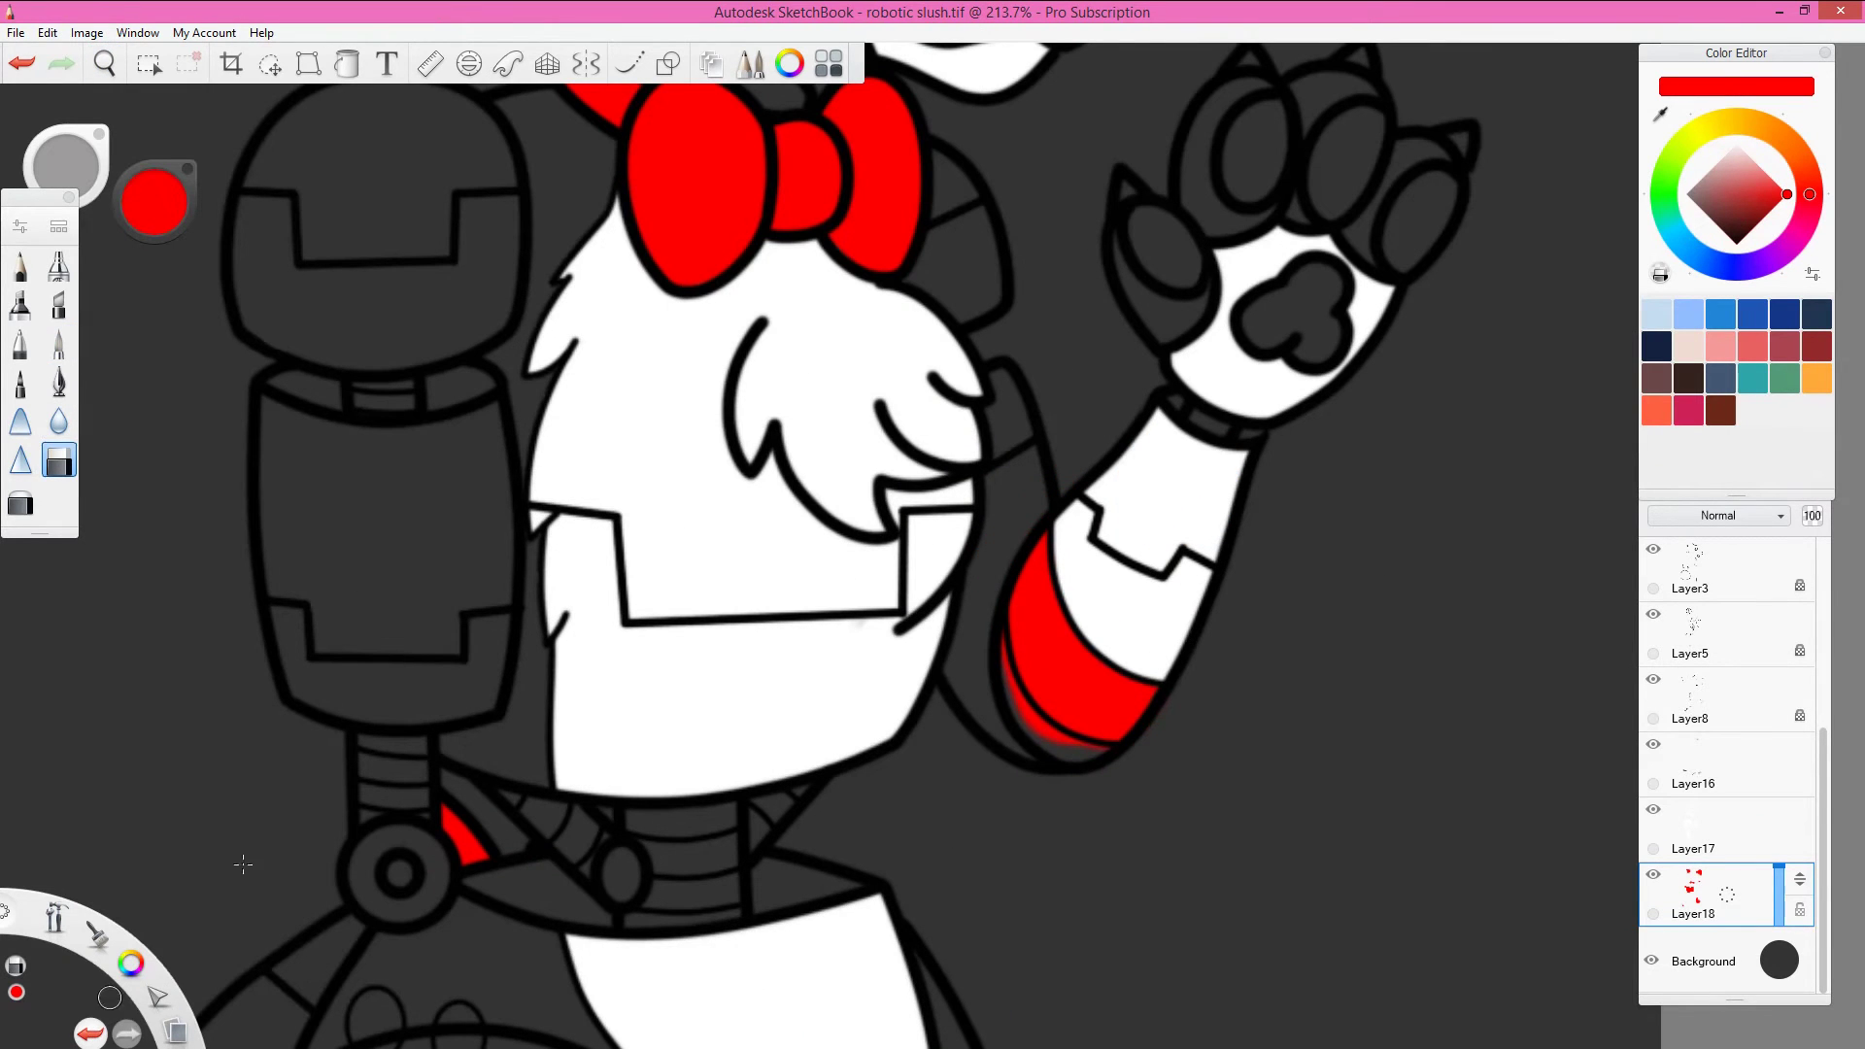
pyautogui.moveTo(408, 687); pyautogui.dragTo(966, 535)
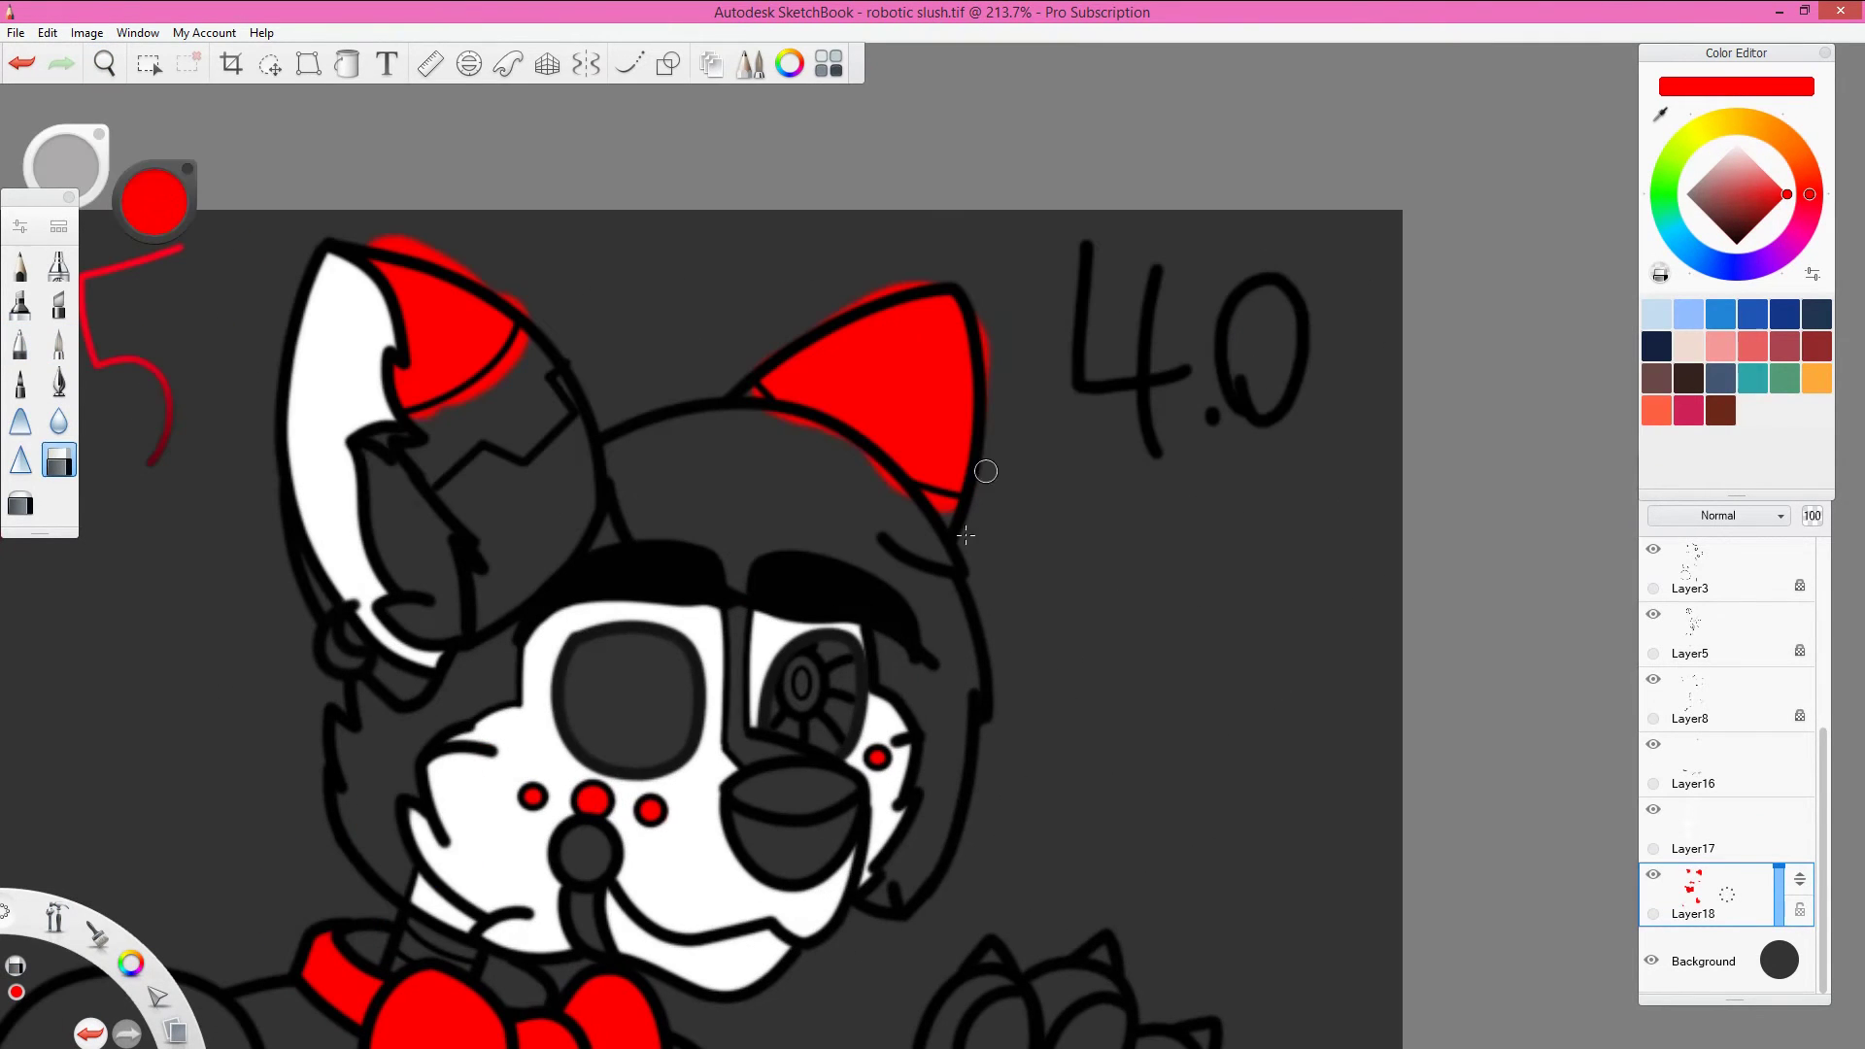
pyautogui.moveTo(413, 413); pyautogui.dragTo(495, 374)
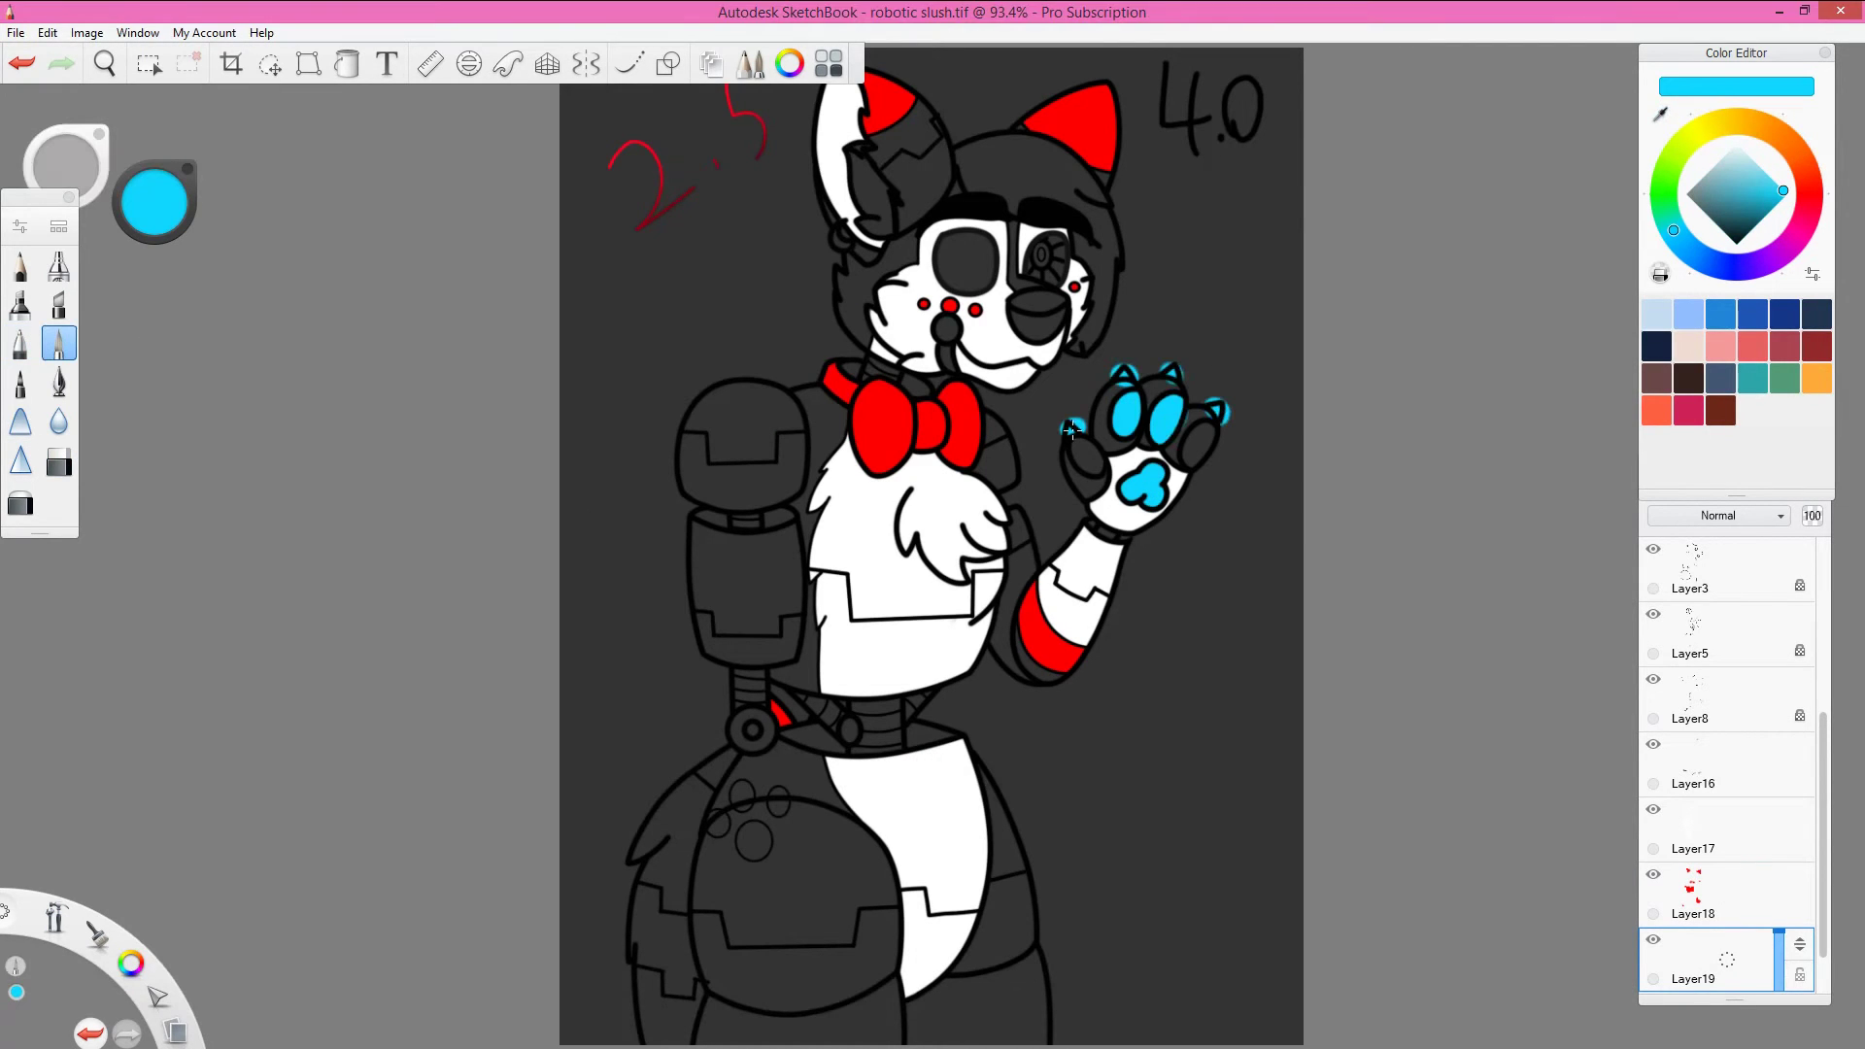
# Step: Paint the paw pads, claws, nose, inner ear and hip paw print cyan on Layer19 and erase the overflow
pyautogui.scroll(5, 1097, 781)
pyautogui.click(815, 858)
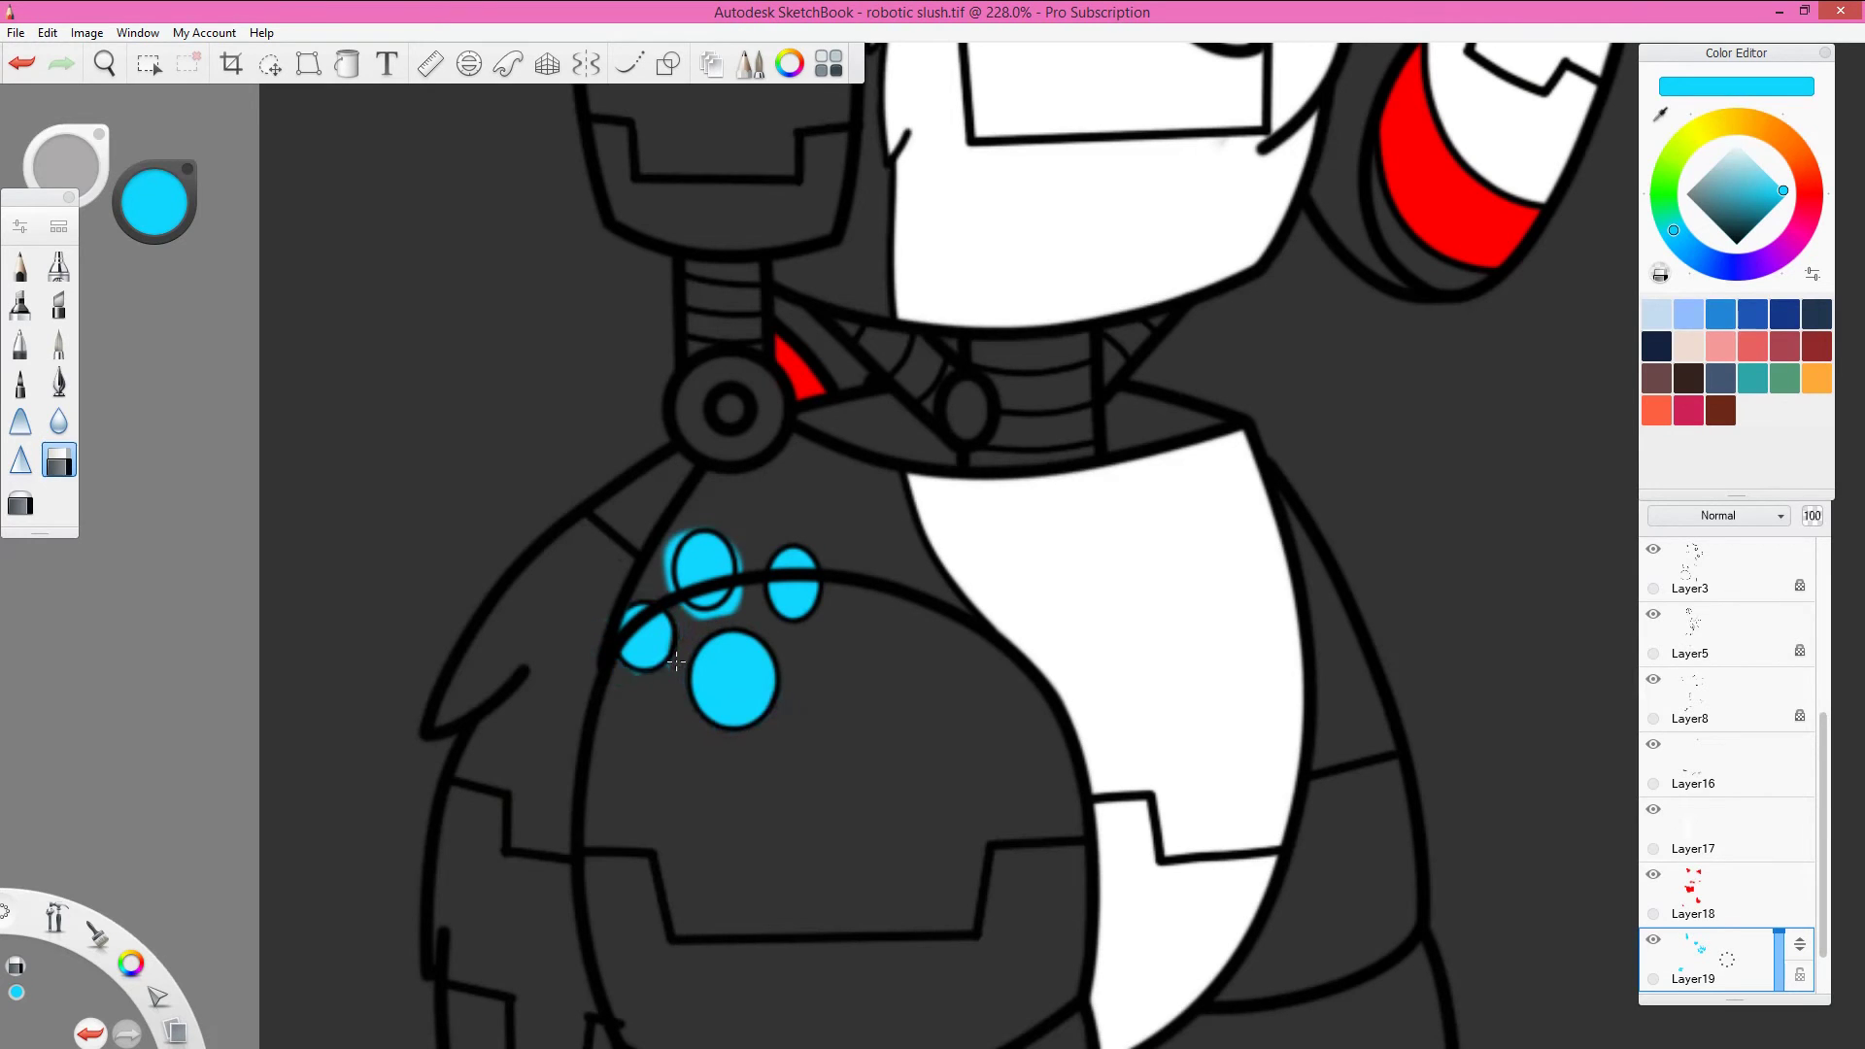
pyautogui.scroll(-3, 742, 627)
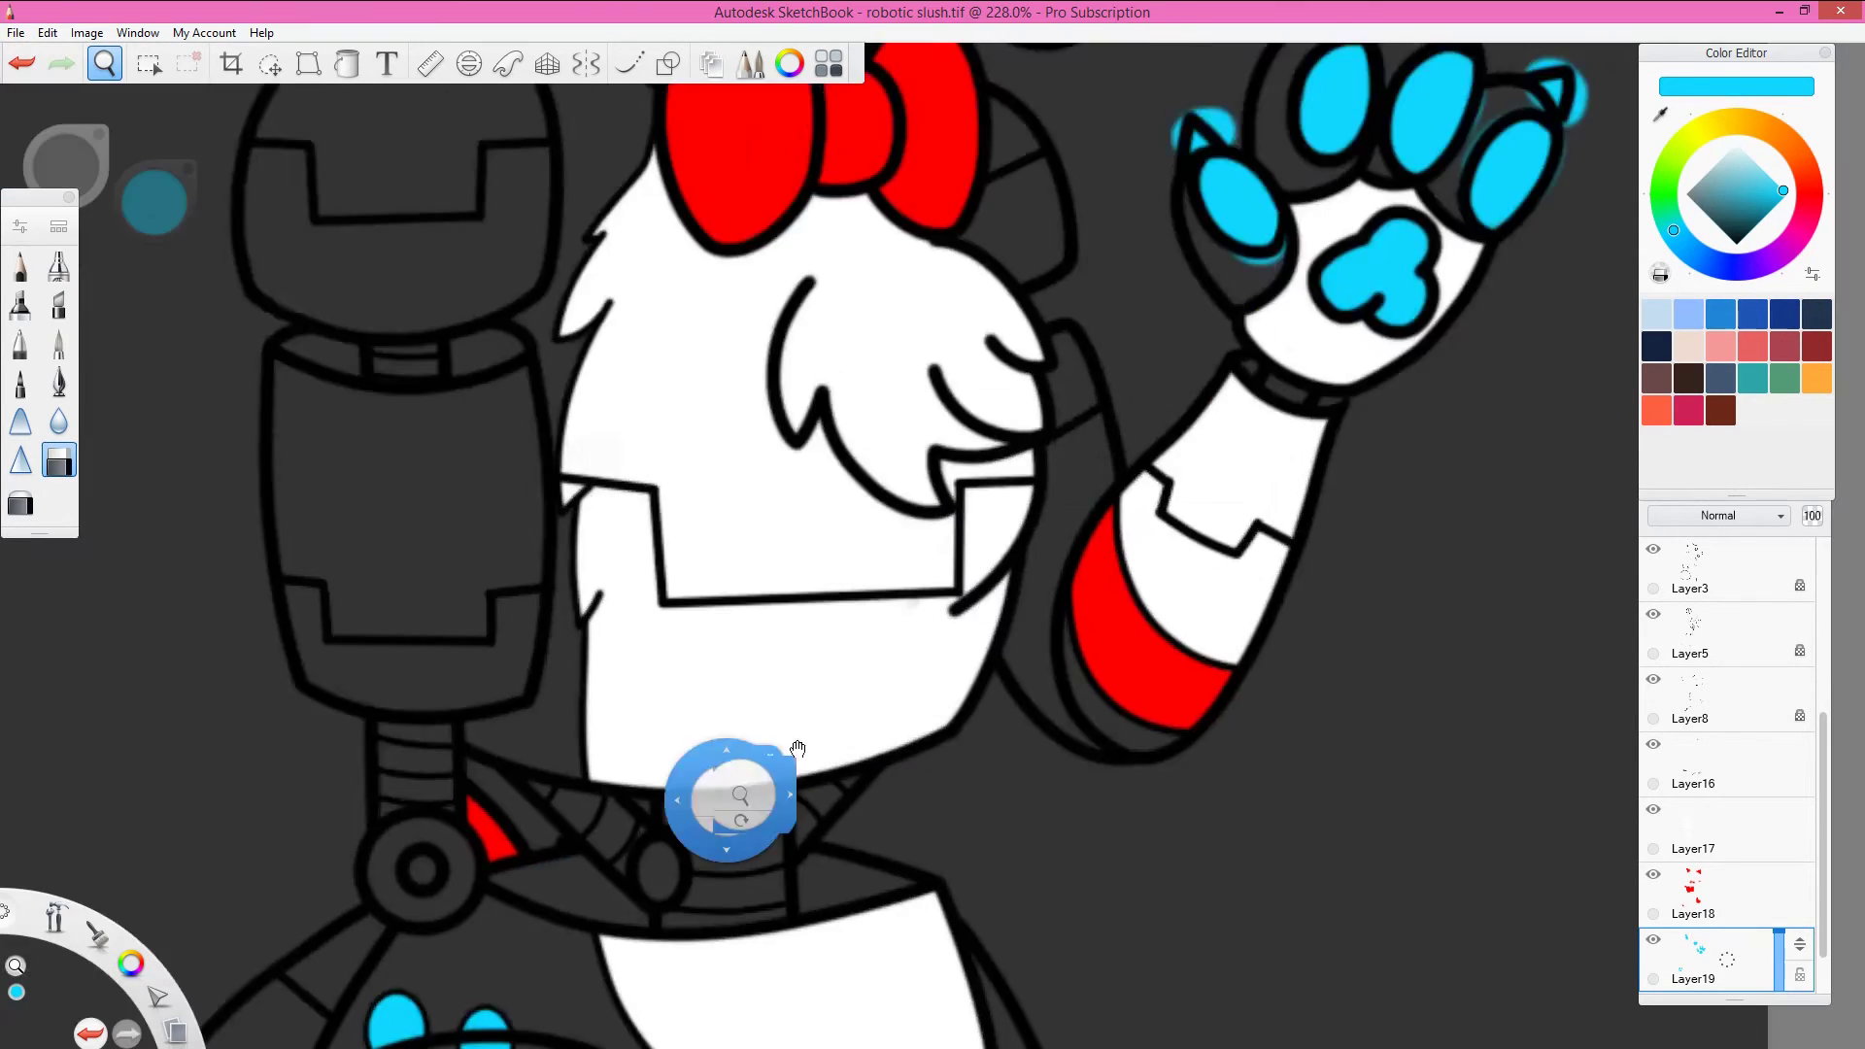
pyautogui.scroll(3, 1026, 547)
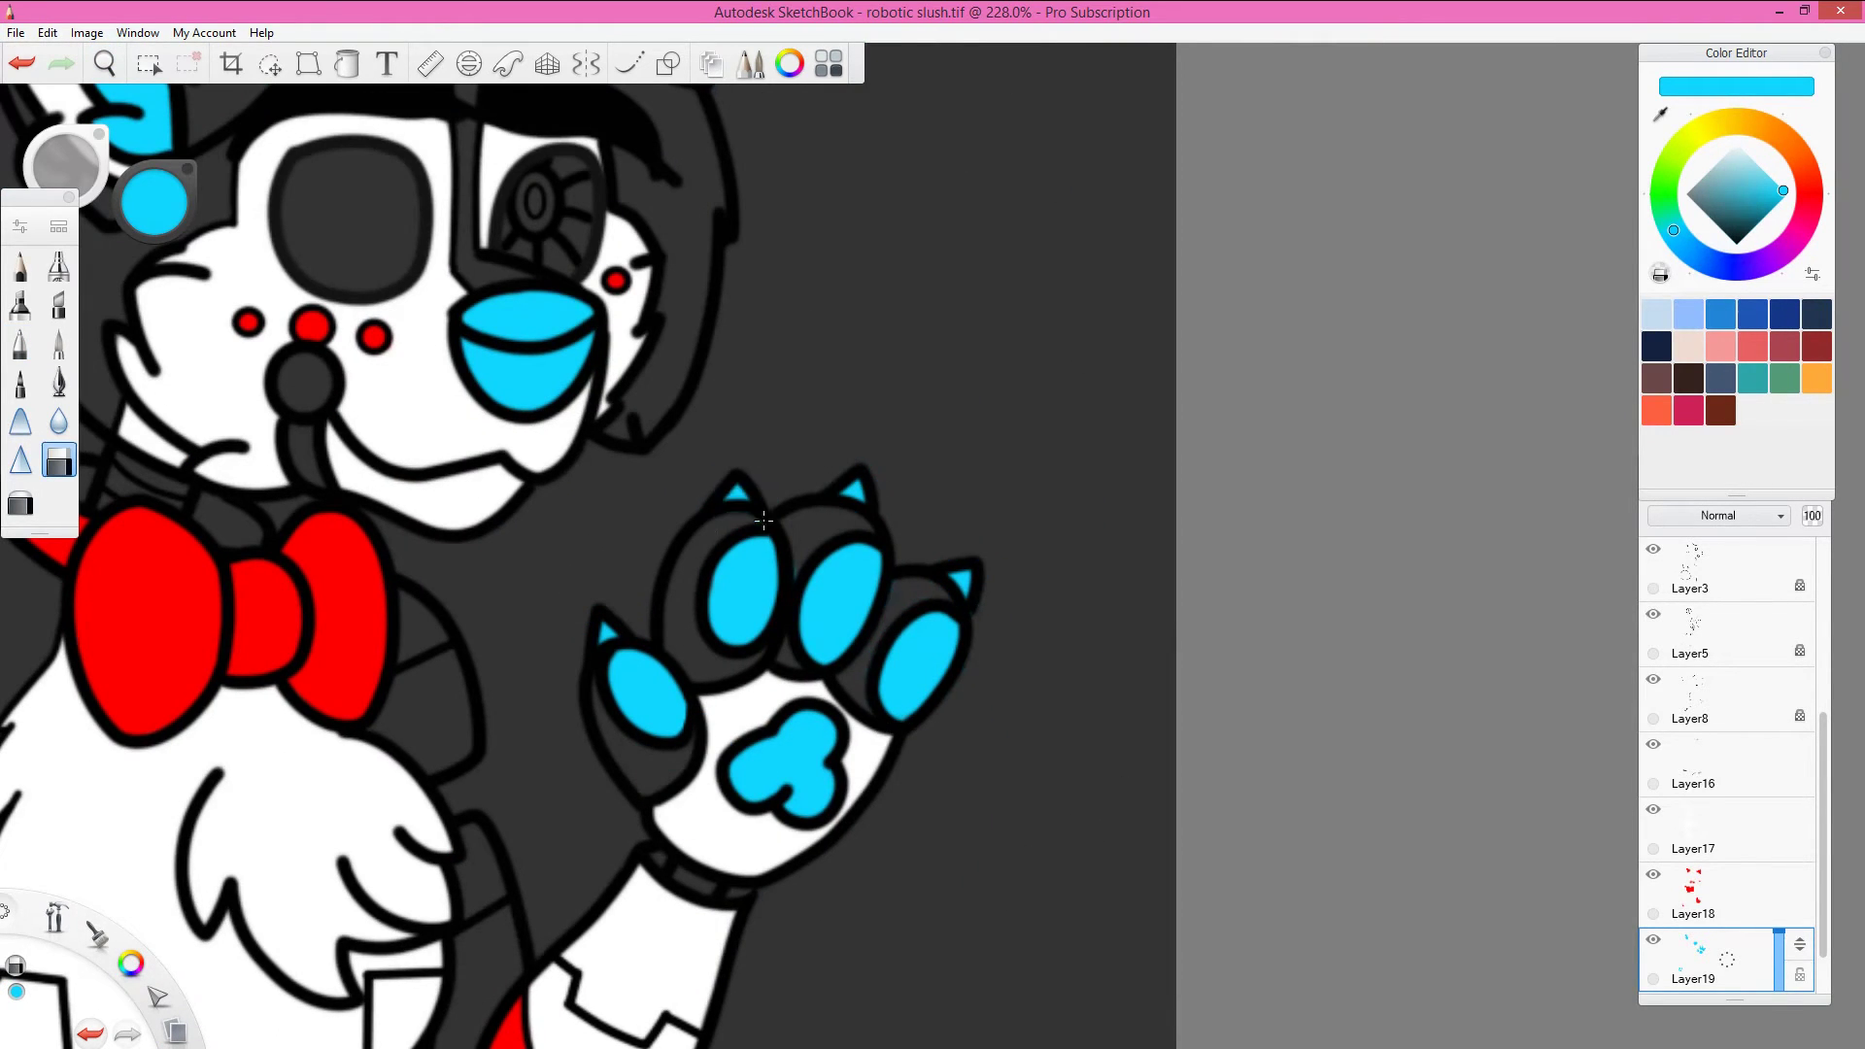
pyautogui.press('Home')
# Step: Paint the arm and waist joints, neck, microphone and far eye mid grey on a new layer below Layer19, erasing the overflow
pyautogui.hotkey('ctrl', 'l')
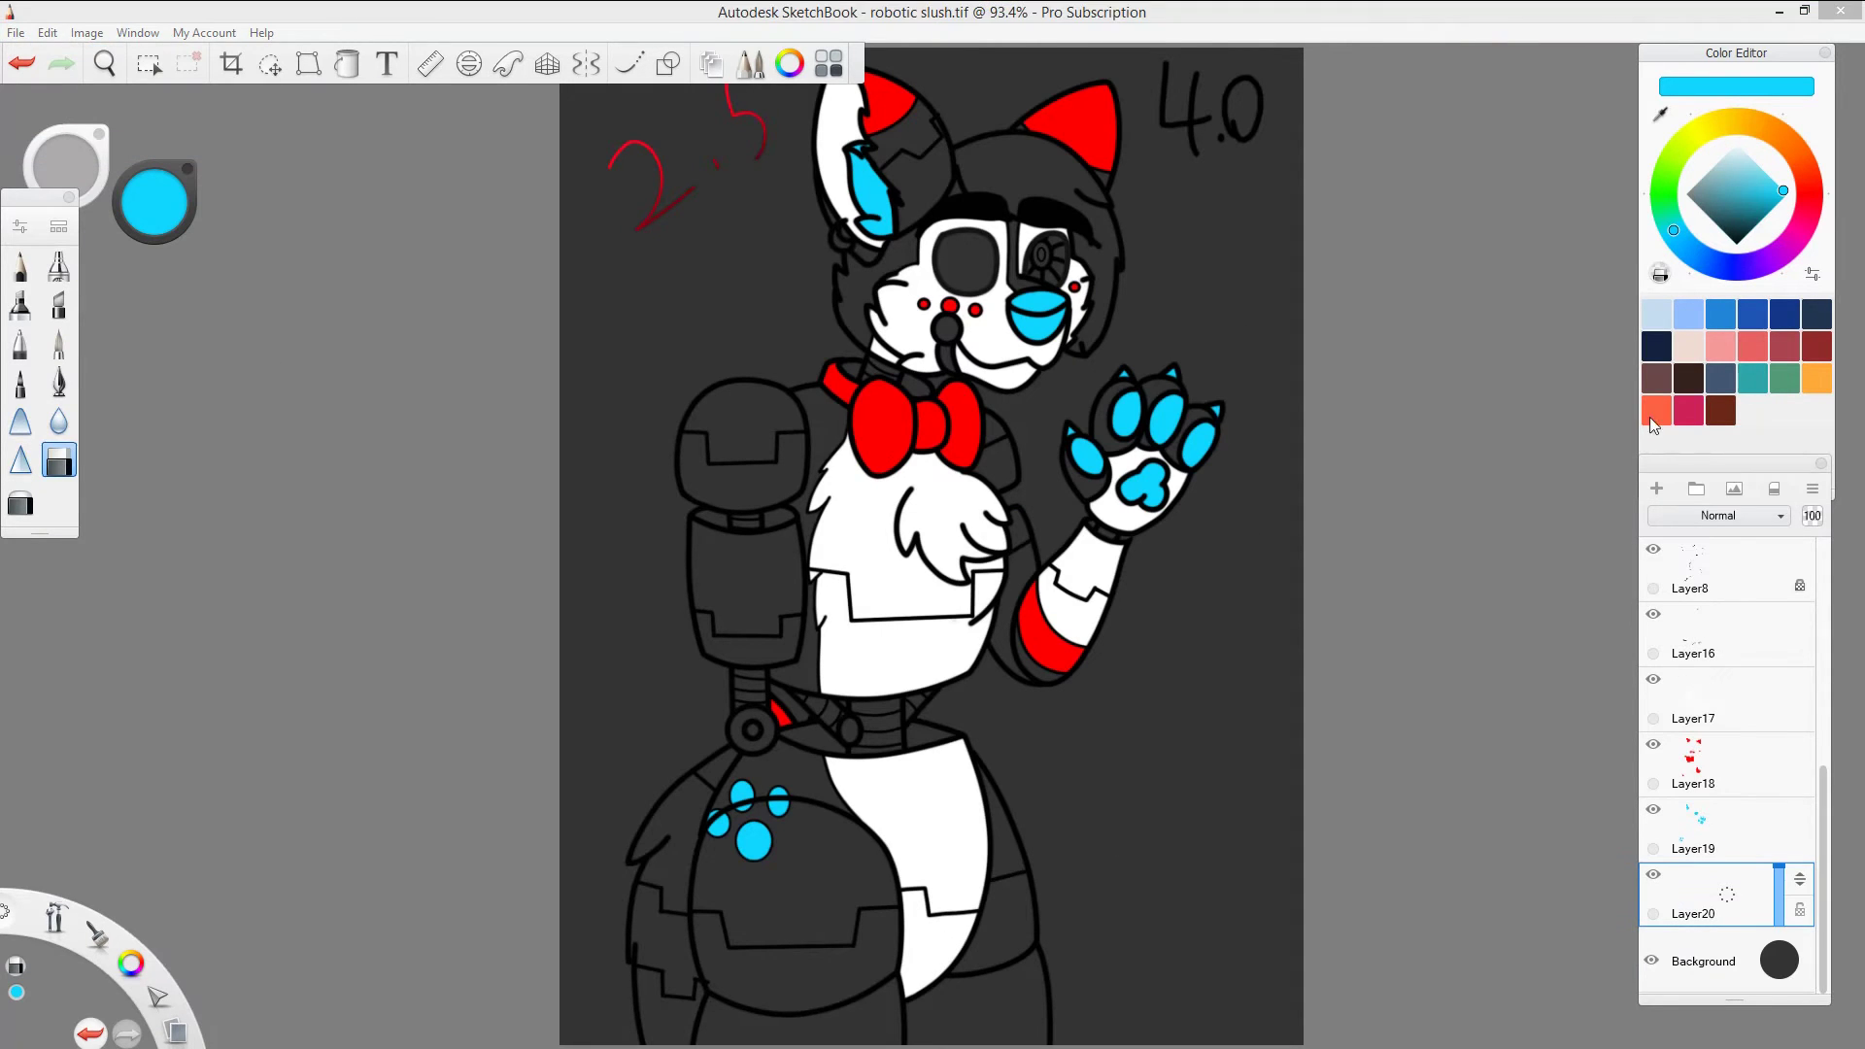
pyautogui.click(59, 343)
pyautogui.keyDown('alt'); pyautogui.click(744, 704); pyautogui.keyUp('alt')
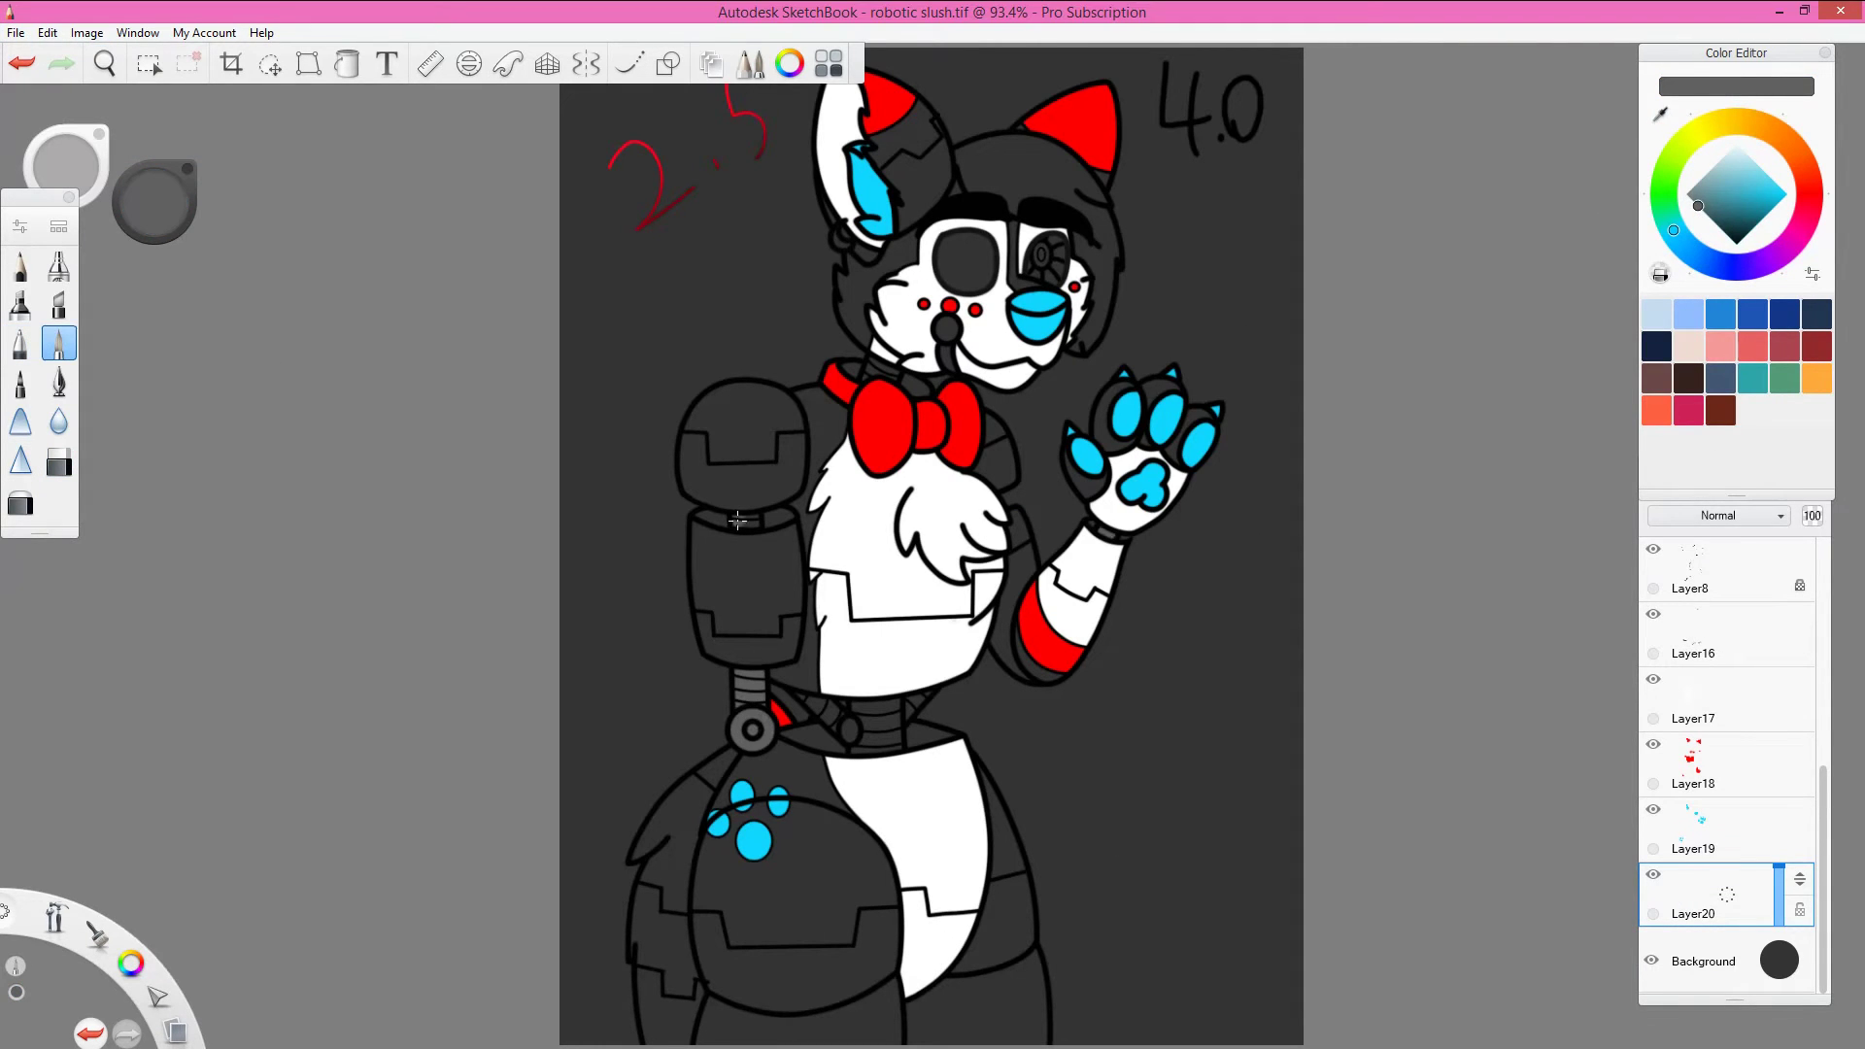
pyautogui.scroll(4, 884, 727)
pyautogui.press('f')
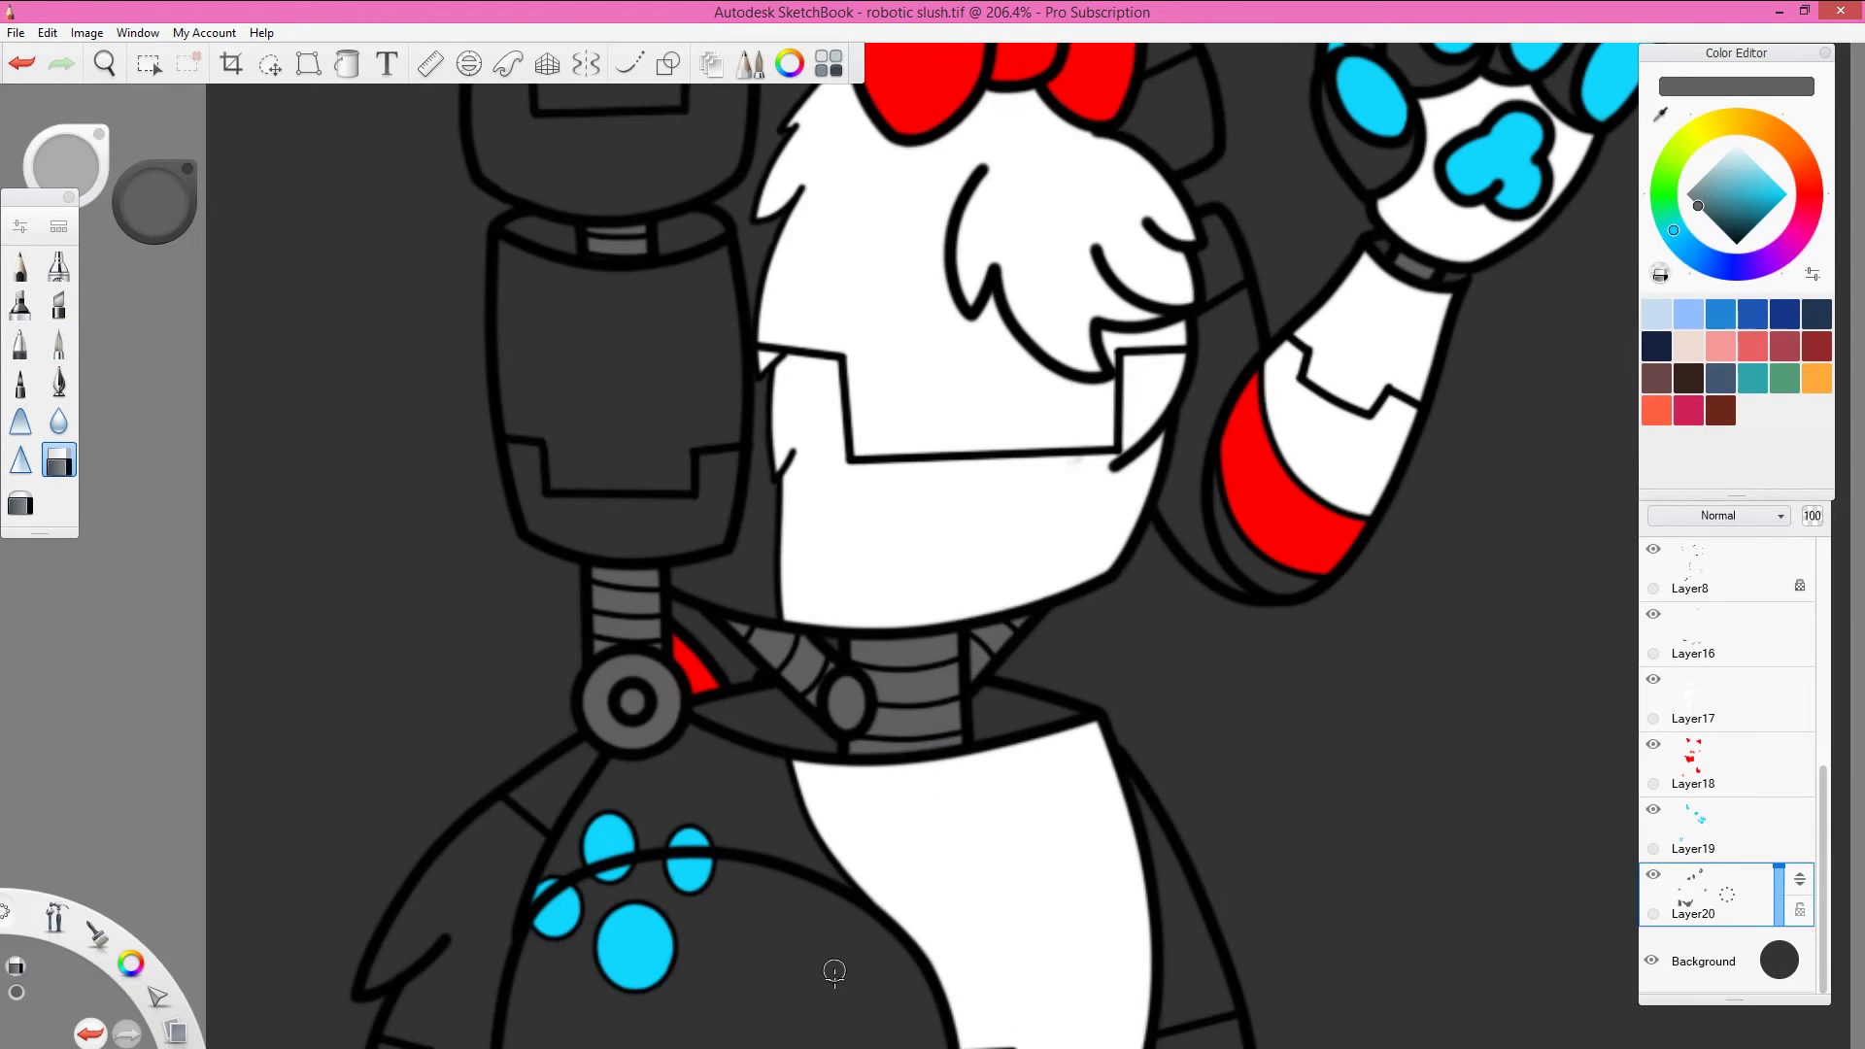
pyautogui.scroll(3, 791, 654)
pyautogui.moveTo(393, 544); pyautogui.dragTo(332, 894)
pyautogui.keyDown('alt'); pyautogui.click(991, 291); pyautogui.keyUp('alt')
pyautogui.click(930, 596)
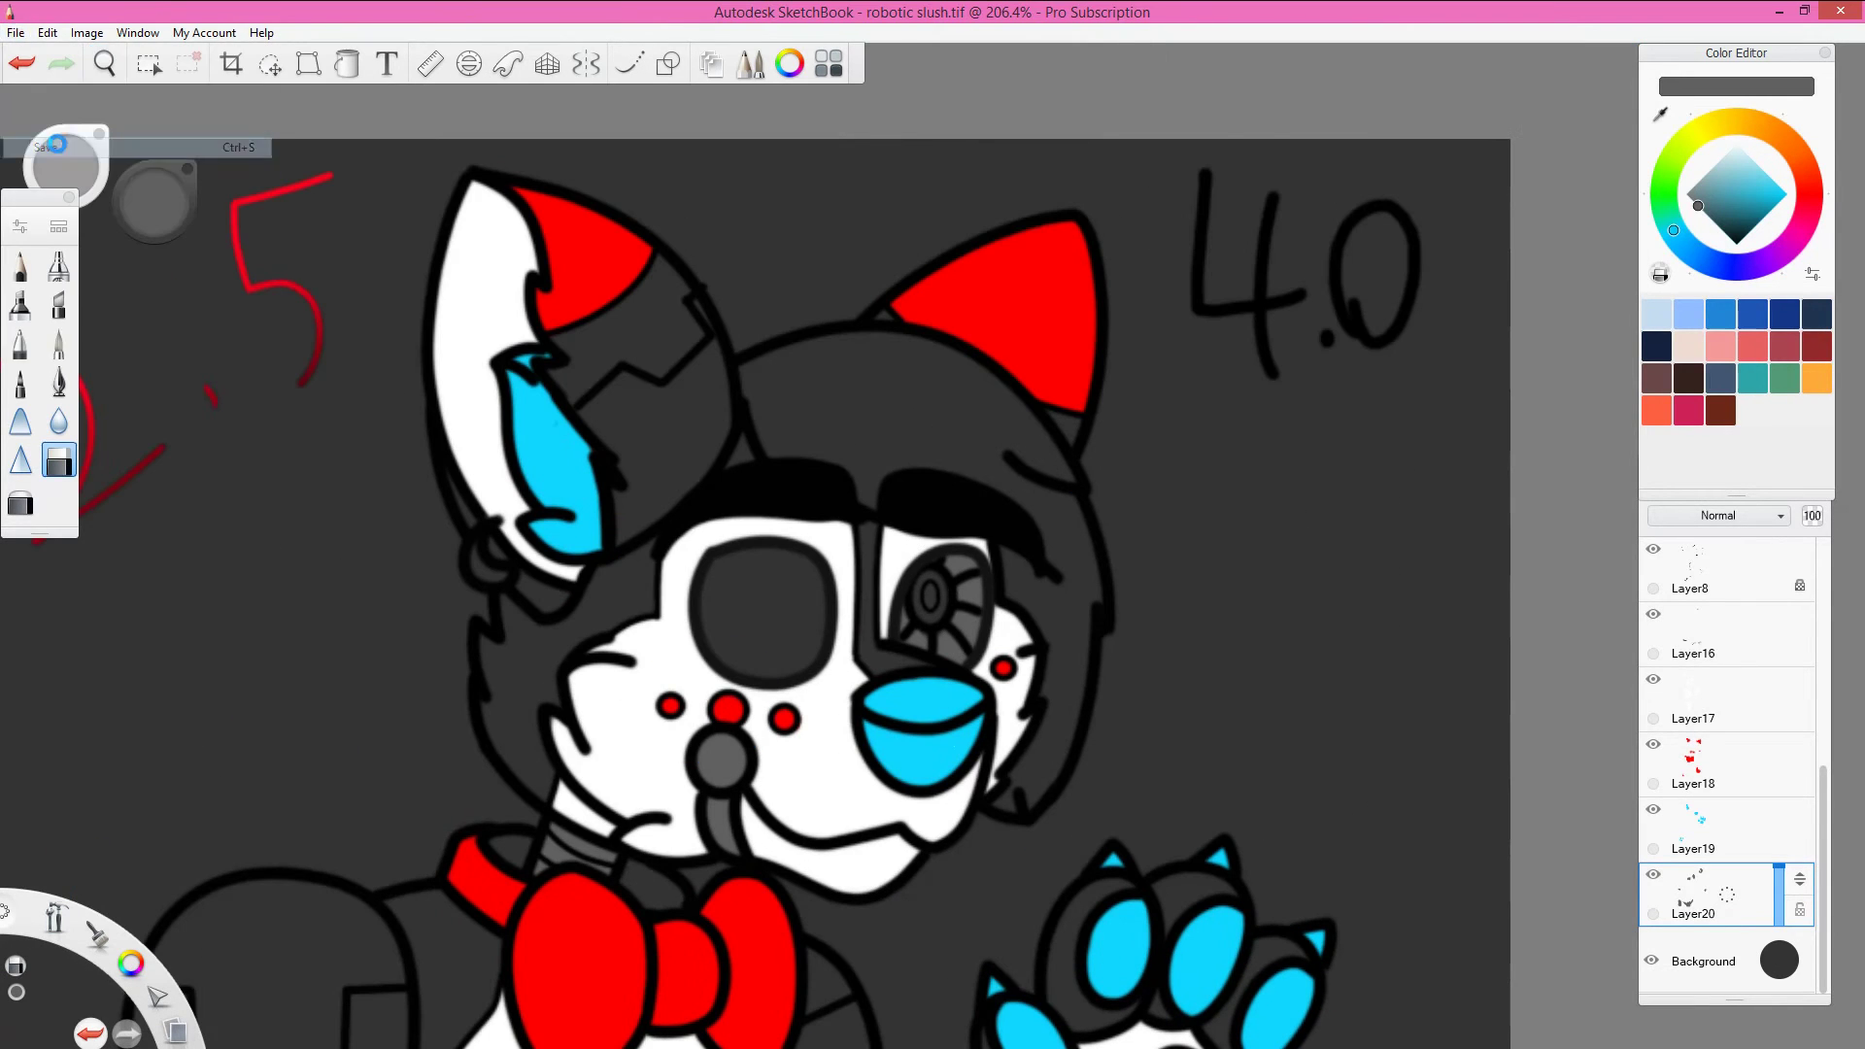
# Step: Paint the far eye's iris ring red on one new layer and its pupil light grey on another new layer beneath
pyautogui.hotkey('ctrl', 'l')
pyautogui.click(59, 343)
pyautogui.hotkey('ctrl', 'l')
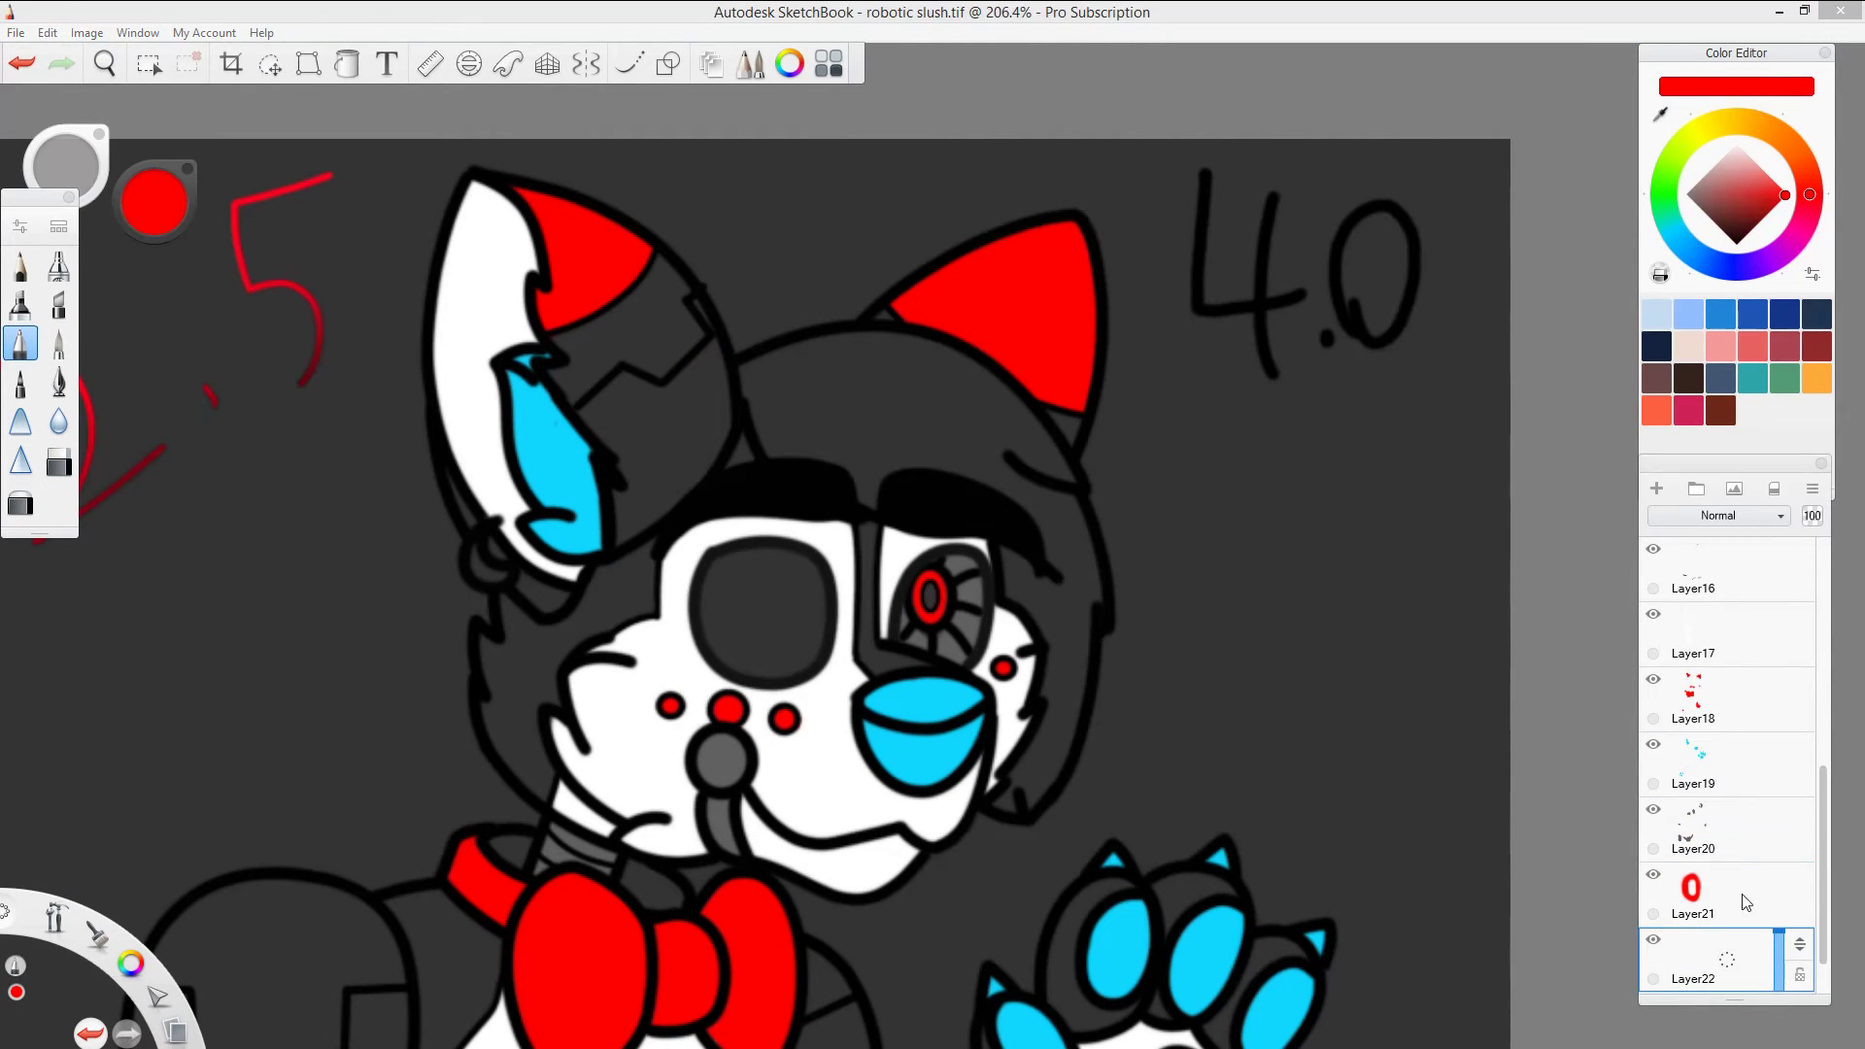
pyautogui.keyDown('alt'); pyautogui.click(931, 598); pyautogui.keyUp('alt')
pyautogui.click(930, 598)
pyautogui.moveTo(153, 202); pyautogui.dragTo(153, 175)
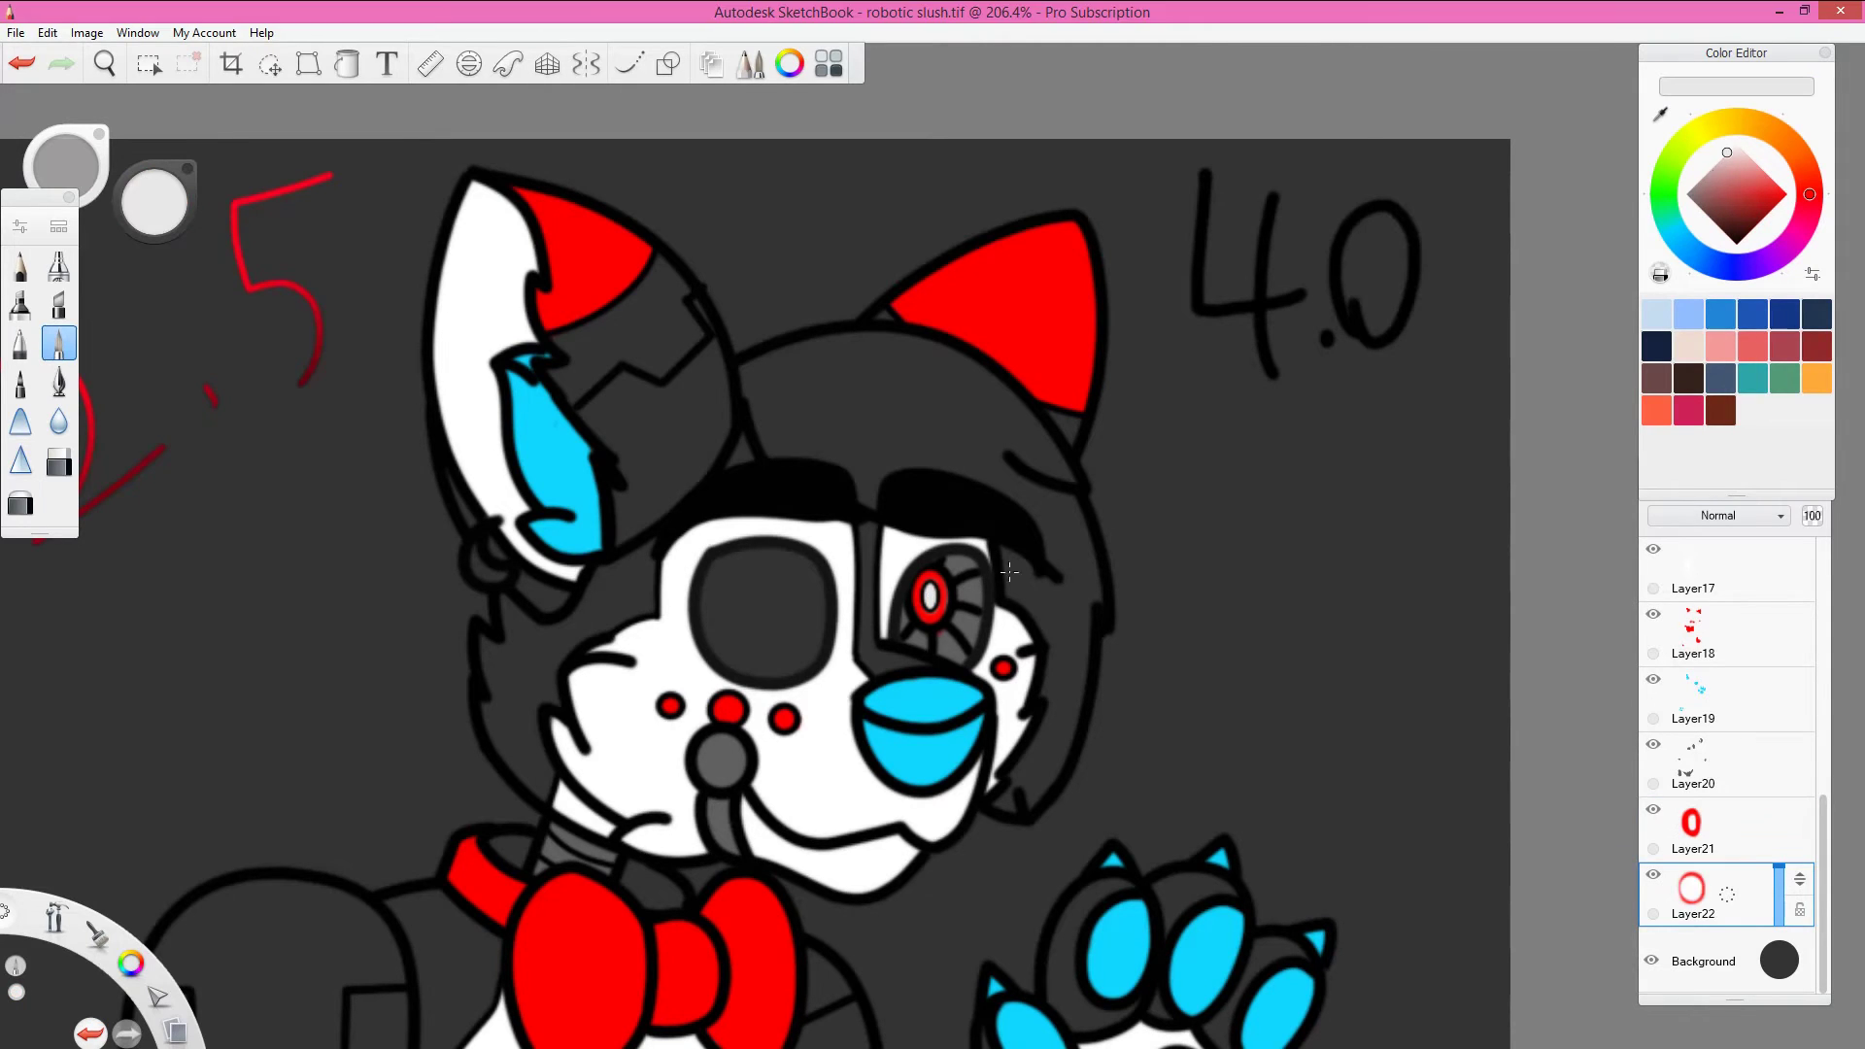
# Step: Clean up the red iris ring on Layer21 and sample the eye's mid grey for a new layer above a light grey background
pyautogui.click(1691, 829)
pyautogui.click(20, 342)
pyautogui.keyDown('alt'); pyautogui.click(943, 593); pyautogui.keyUp('alt')
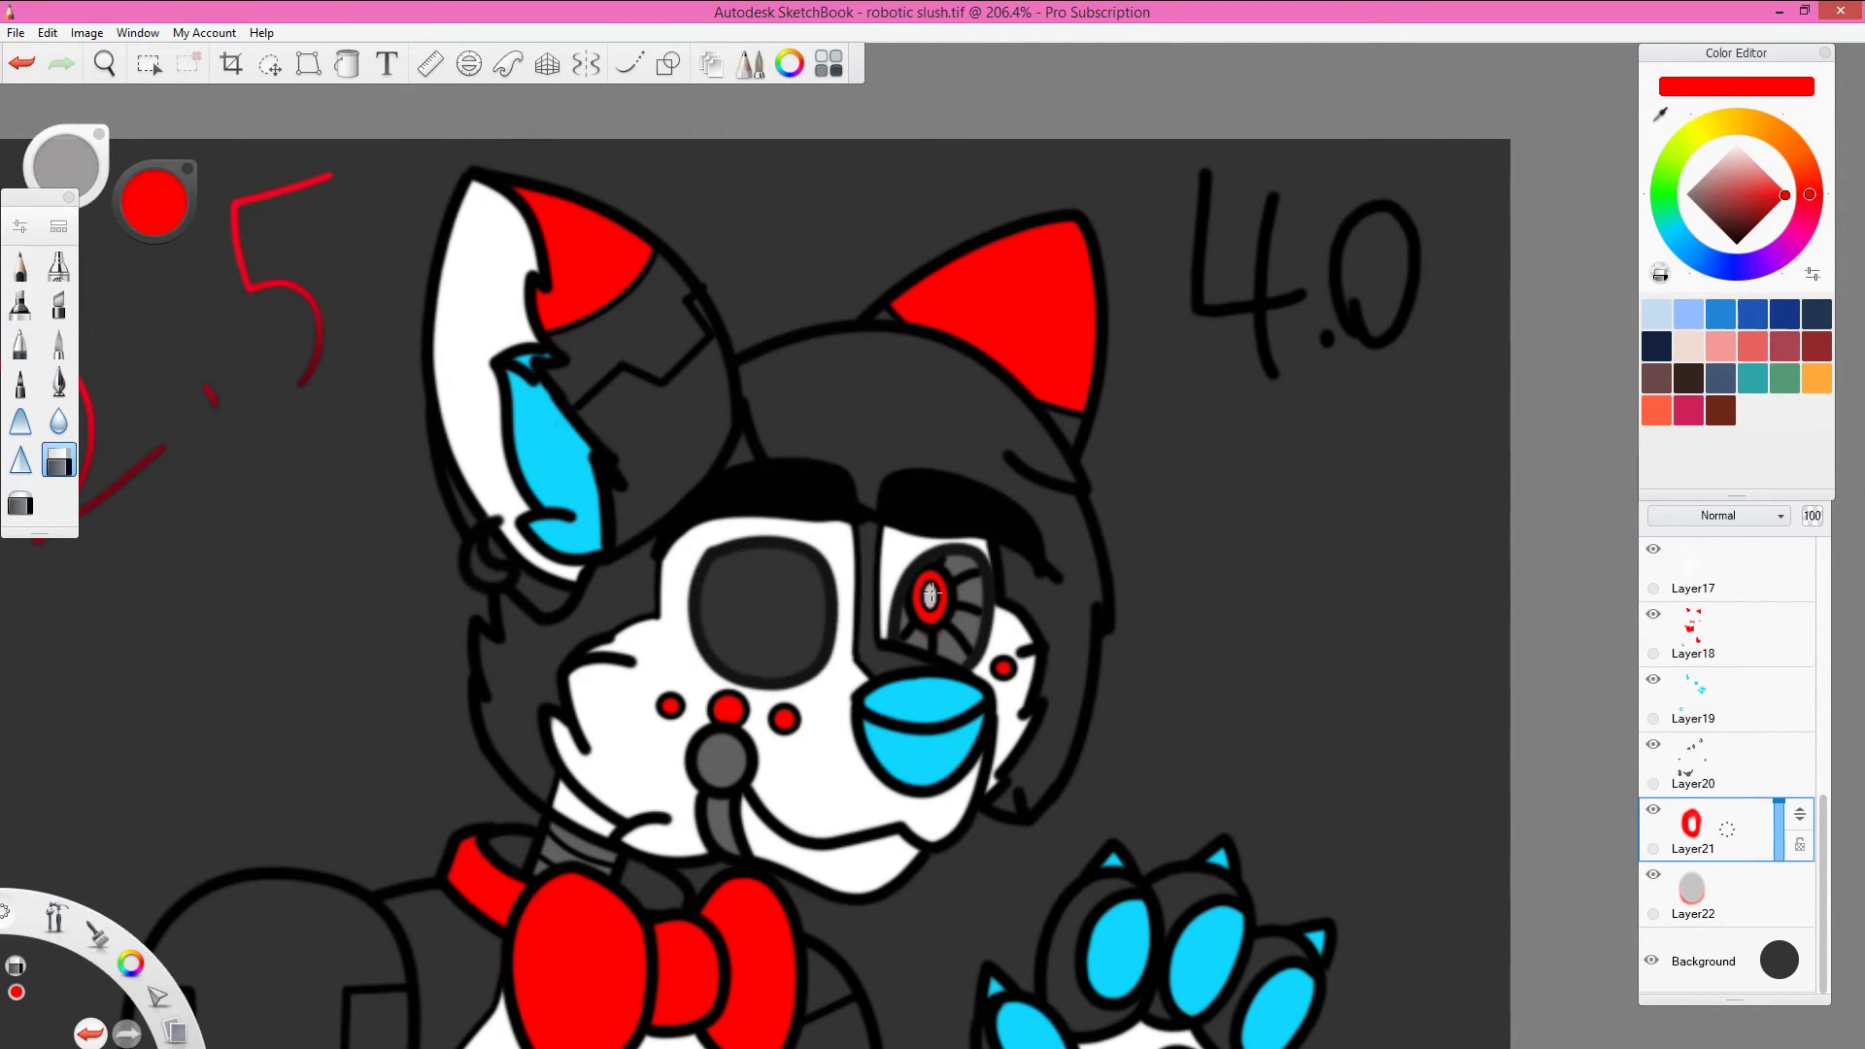
pyautogui.keyDown('alt'); pyautogui.click(952, 588); pyautogui.keyUp('alt')
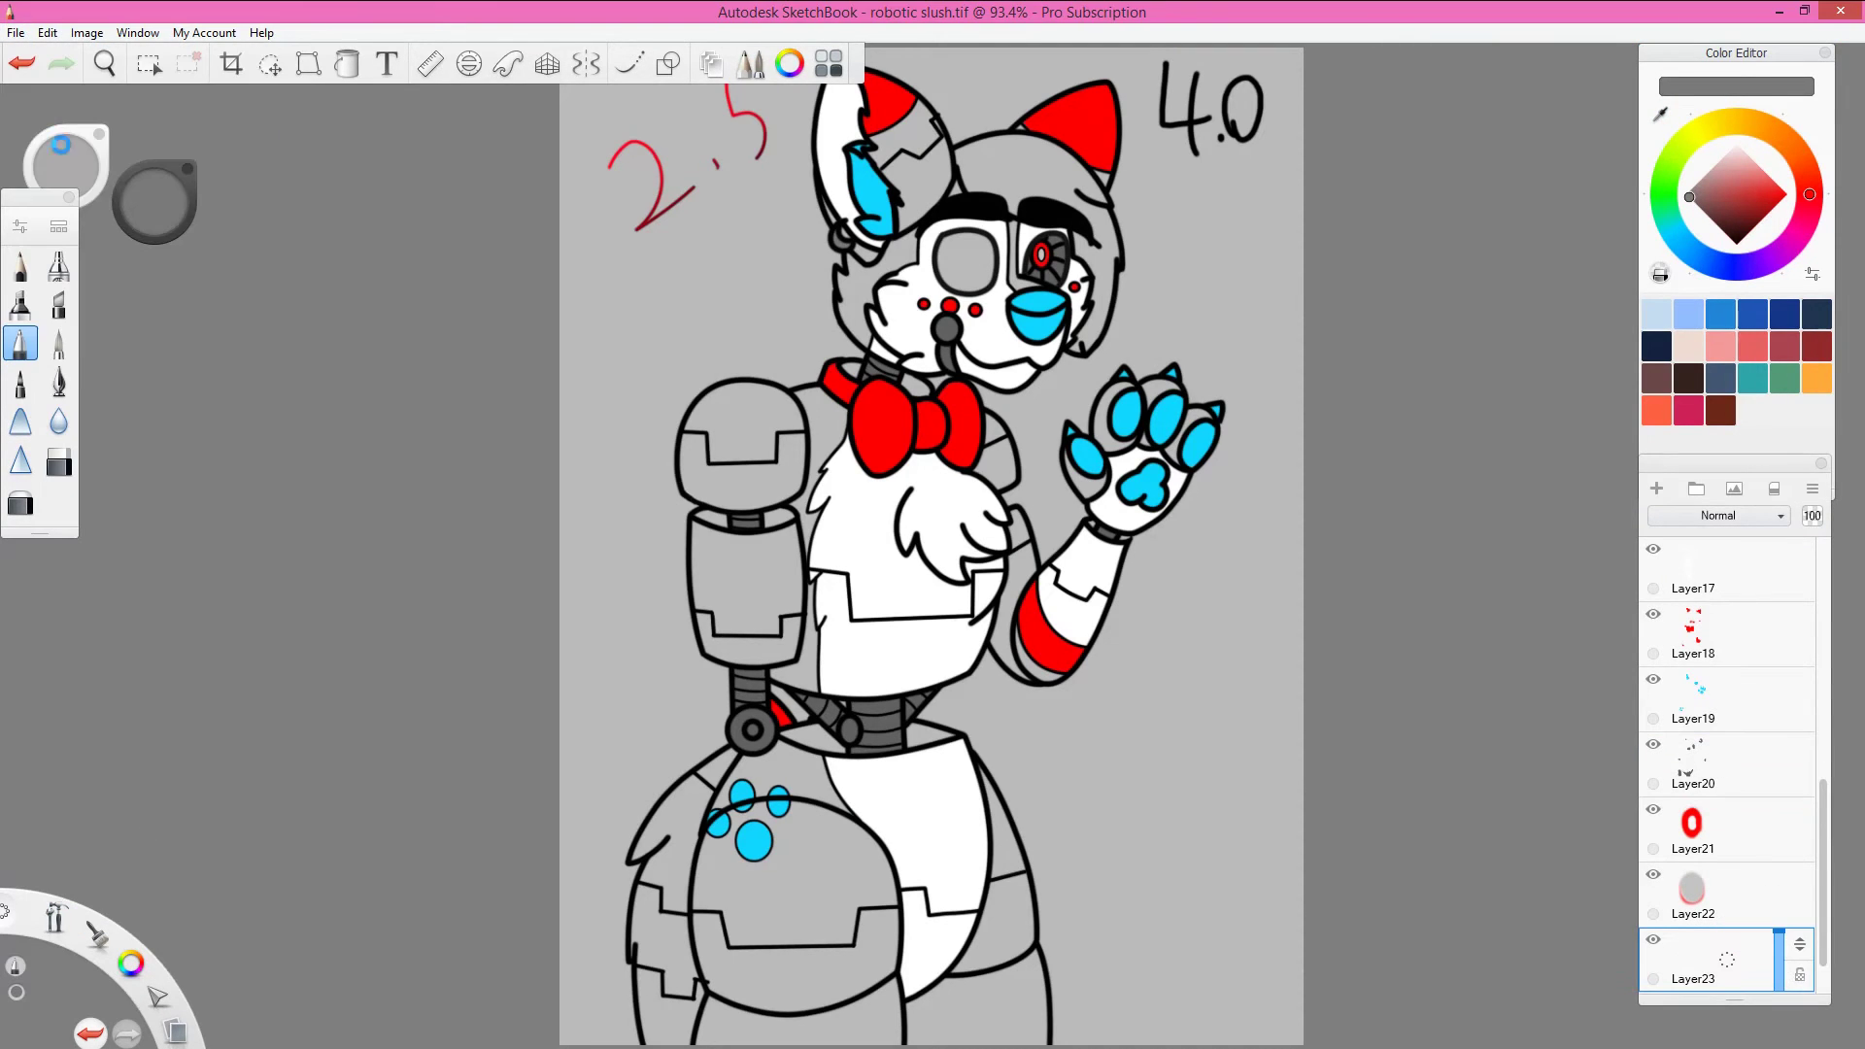
# Step: Paint the raised arm, far shoulder, paw and both hips near-black on Layer23
pyautogui.click(58, 343)
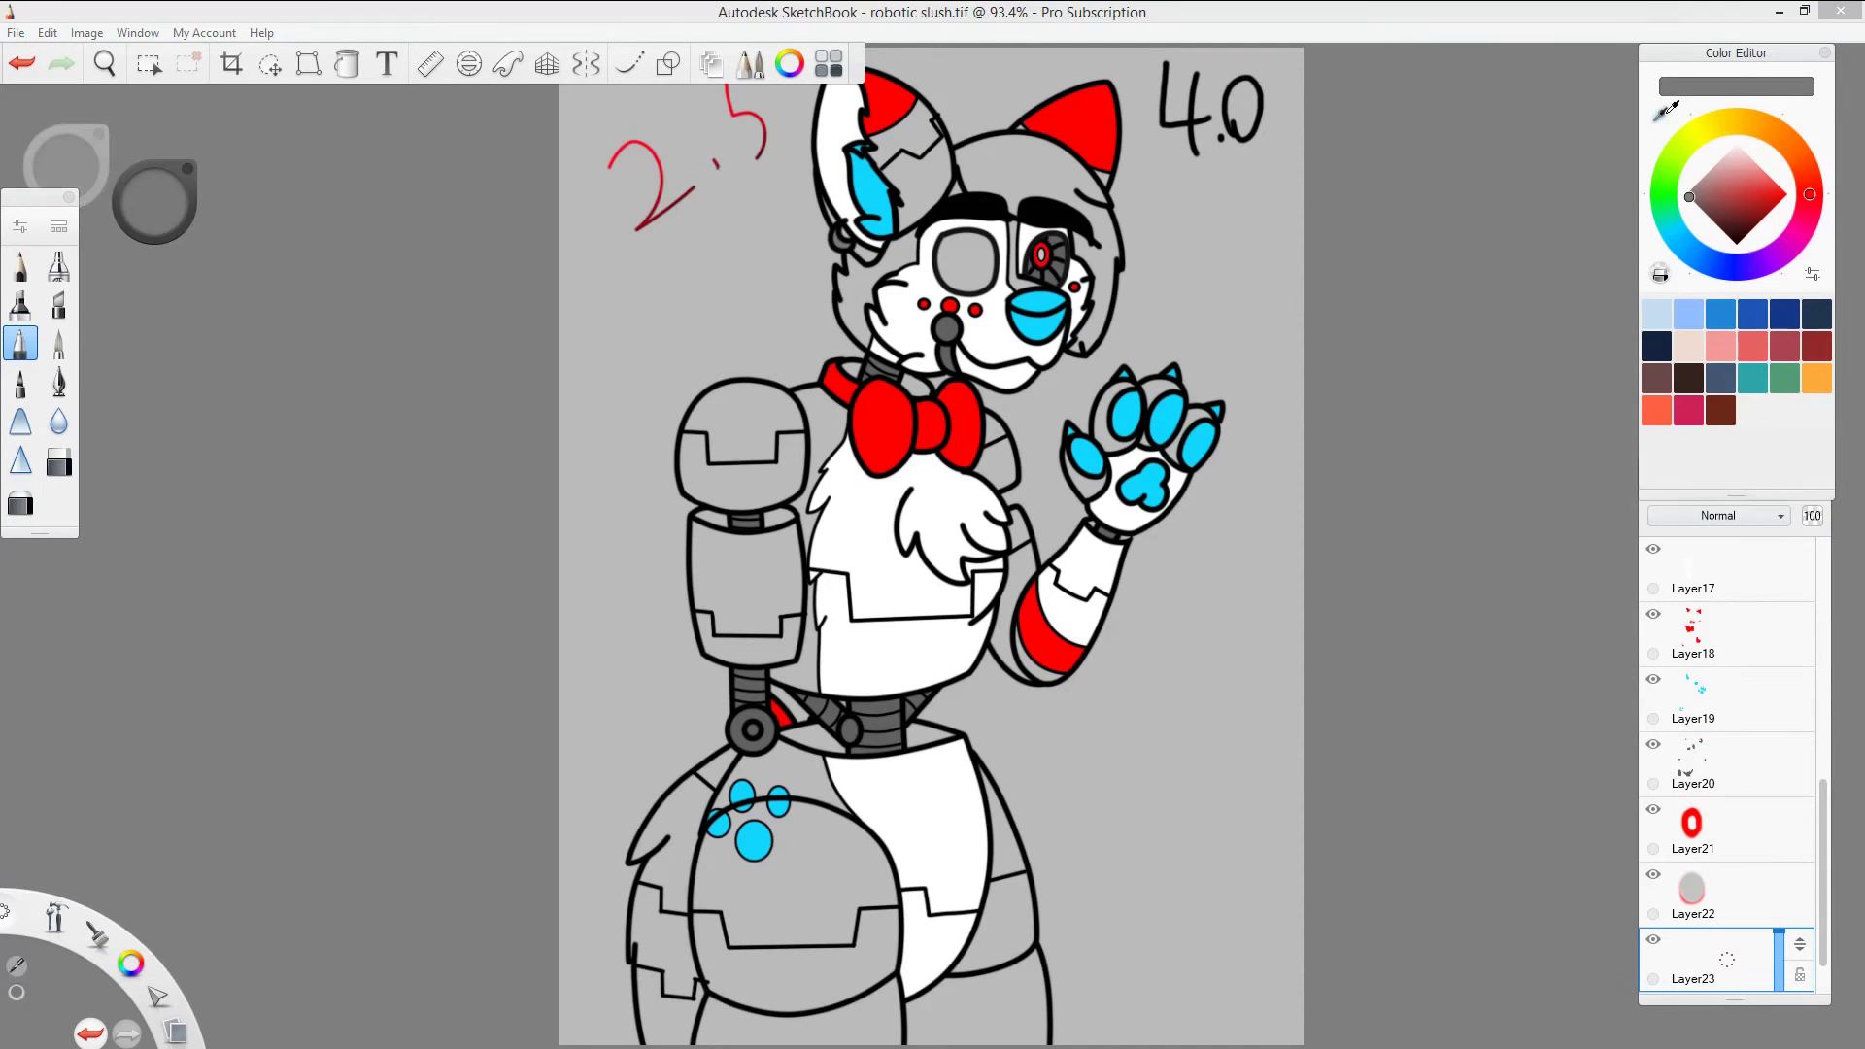
pyautogui.moveTo(1079, 491); pyautogui.dragTo(1127, 424)
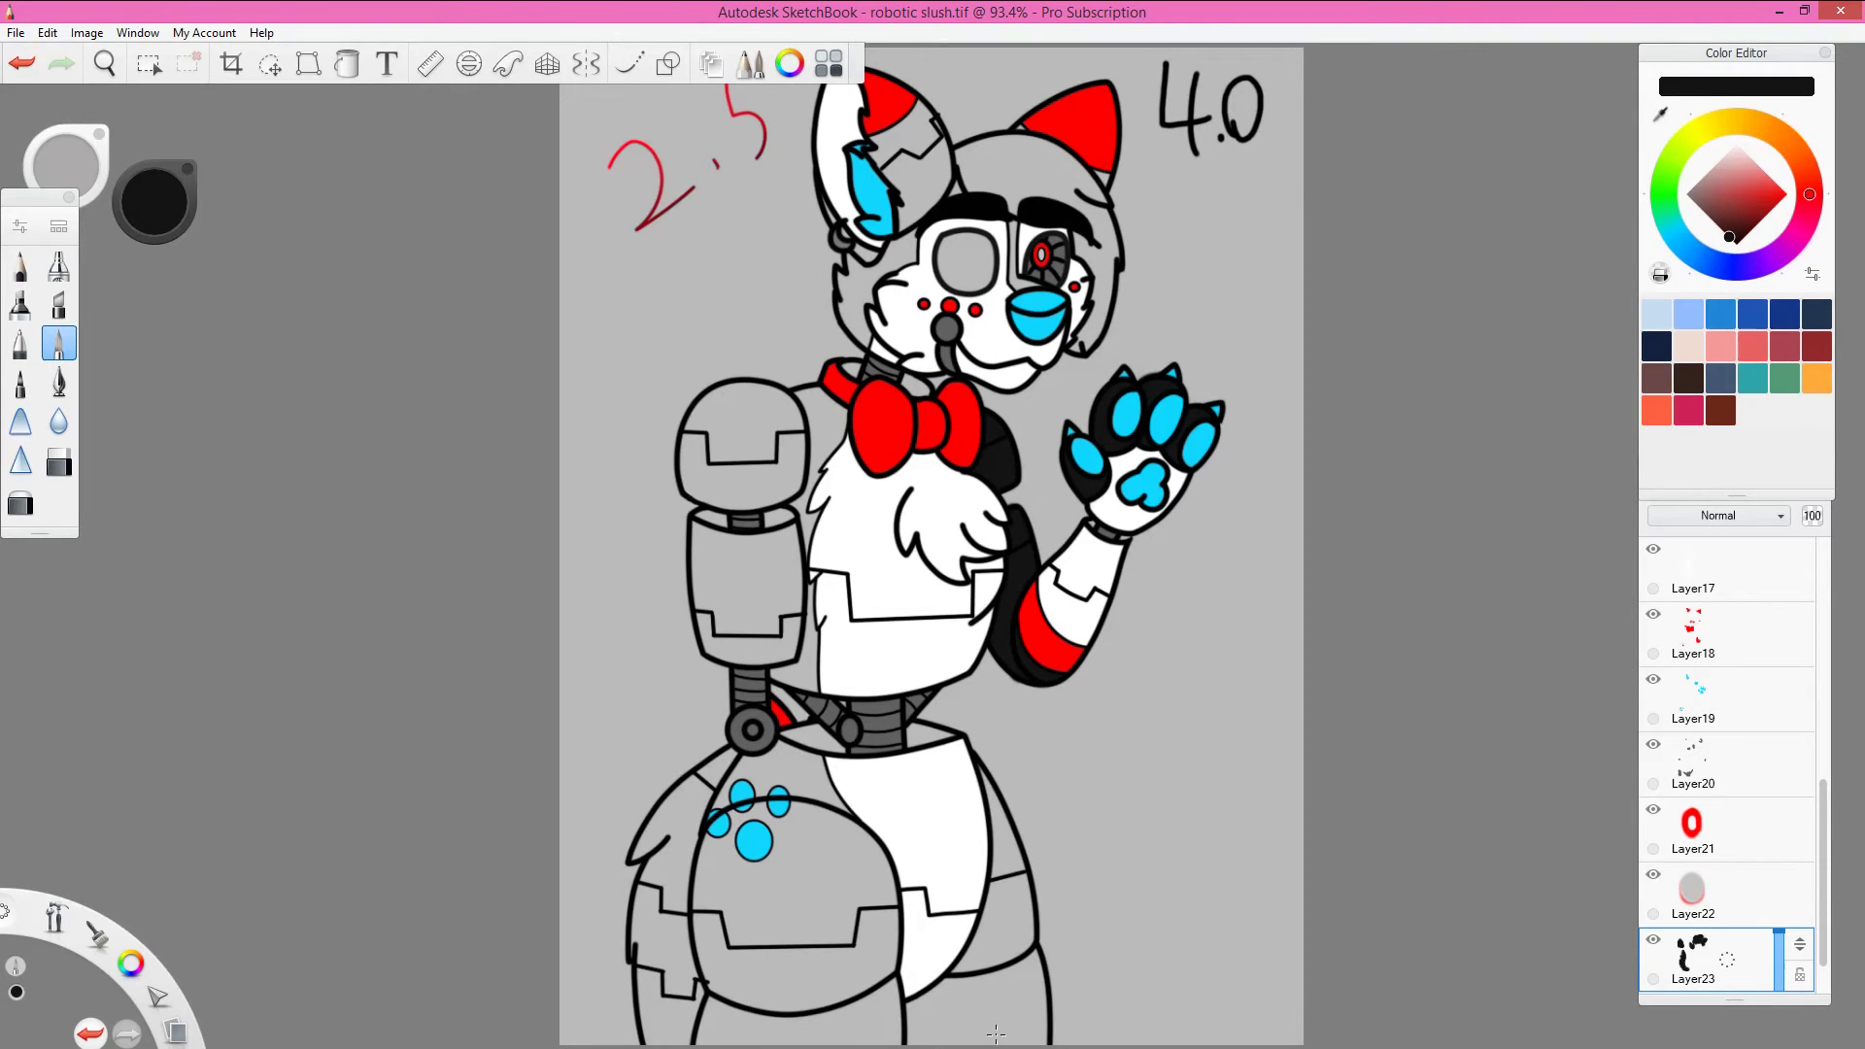
pyautogui.moveTo(806, 765)
pyautogui.mouseDown()
pyautogui.moveTo(777, 971)
pyautogui.moveTo(671, 981)
pyautogui.moveTo(719, 777)
pyautogui.moveTo(914, 881)
pyautogui.mouseUp()
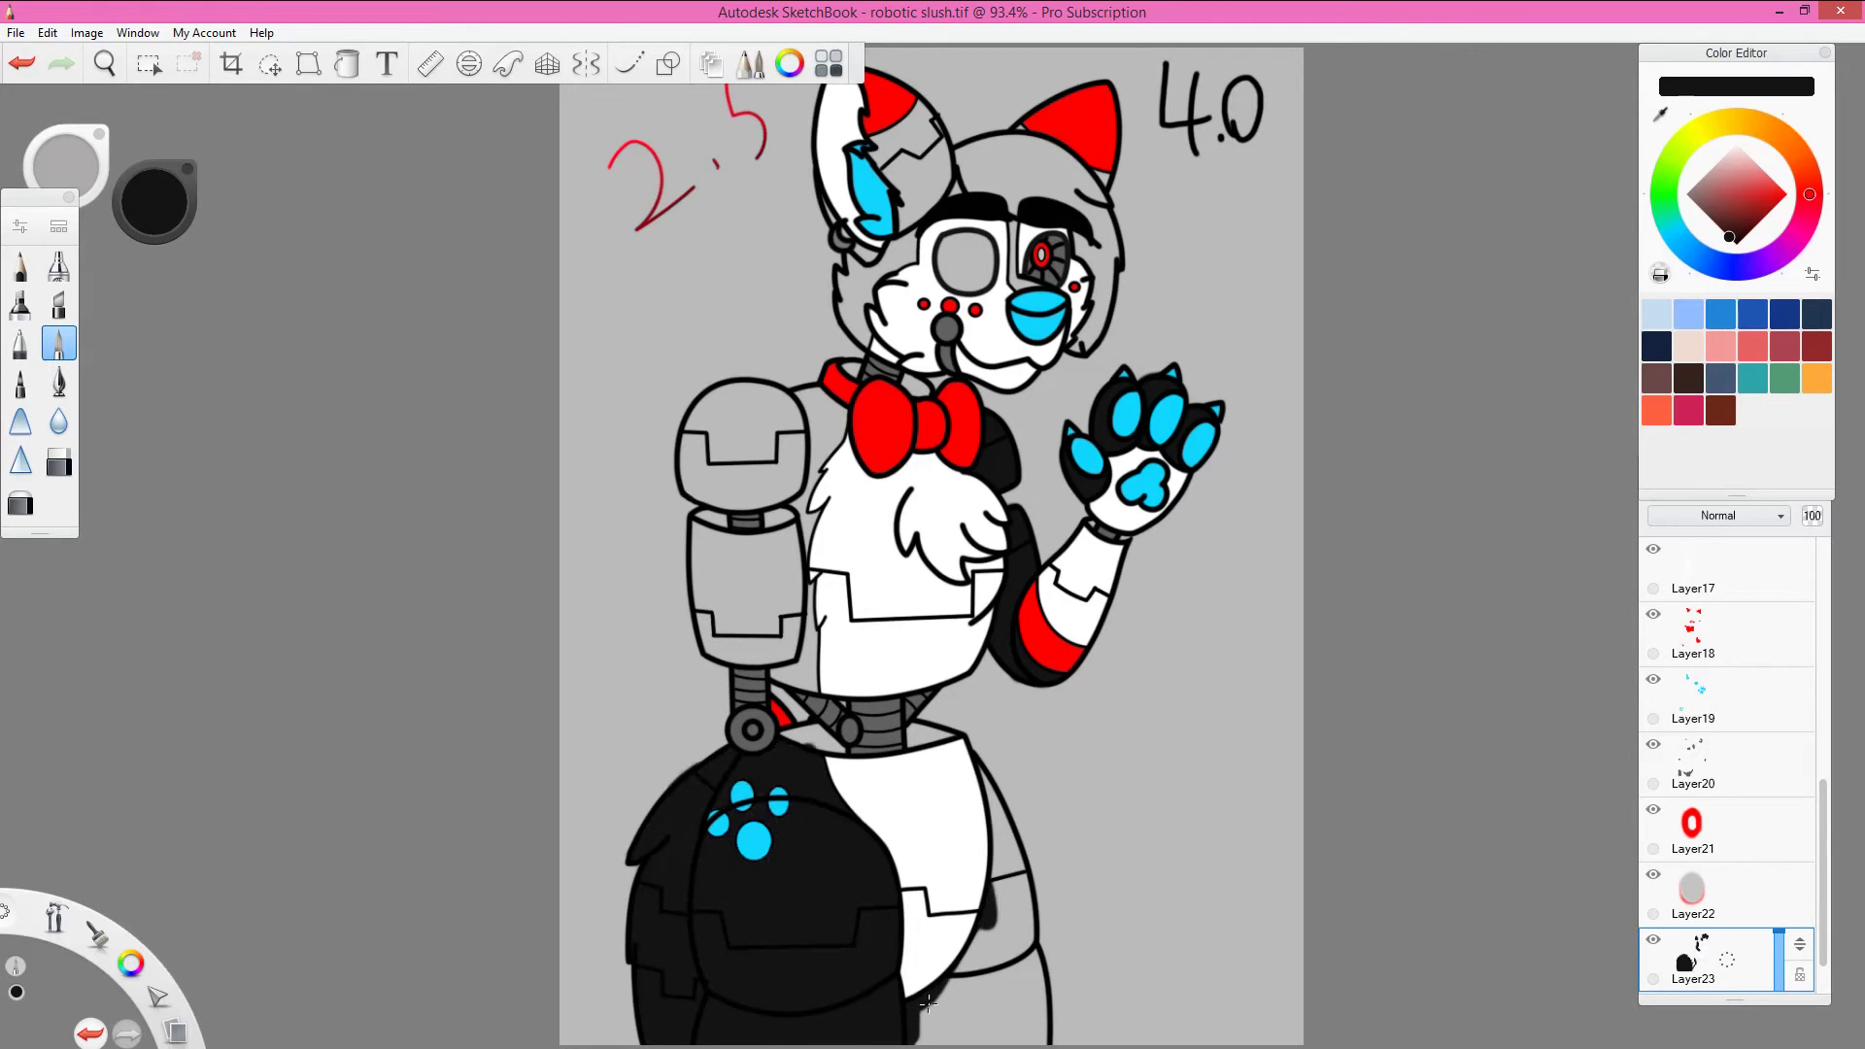
pyautogui.moveTo(928, 1004)
pyautogui.mouseDown()
pyautogui.moveTo(1003, 925)
pyautogui.moveTo(1011, 1030)
pyautogui.mouseUp()
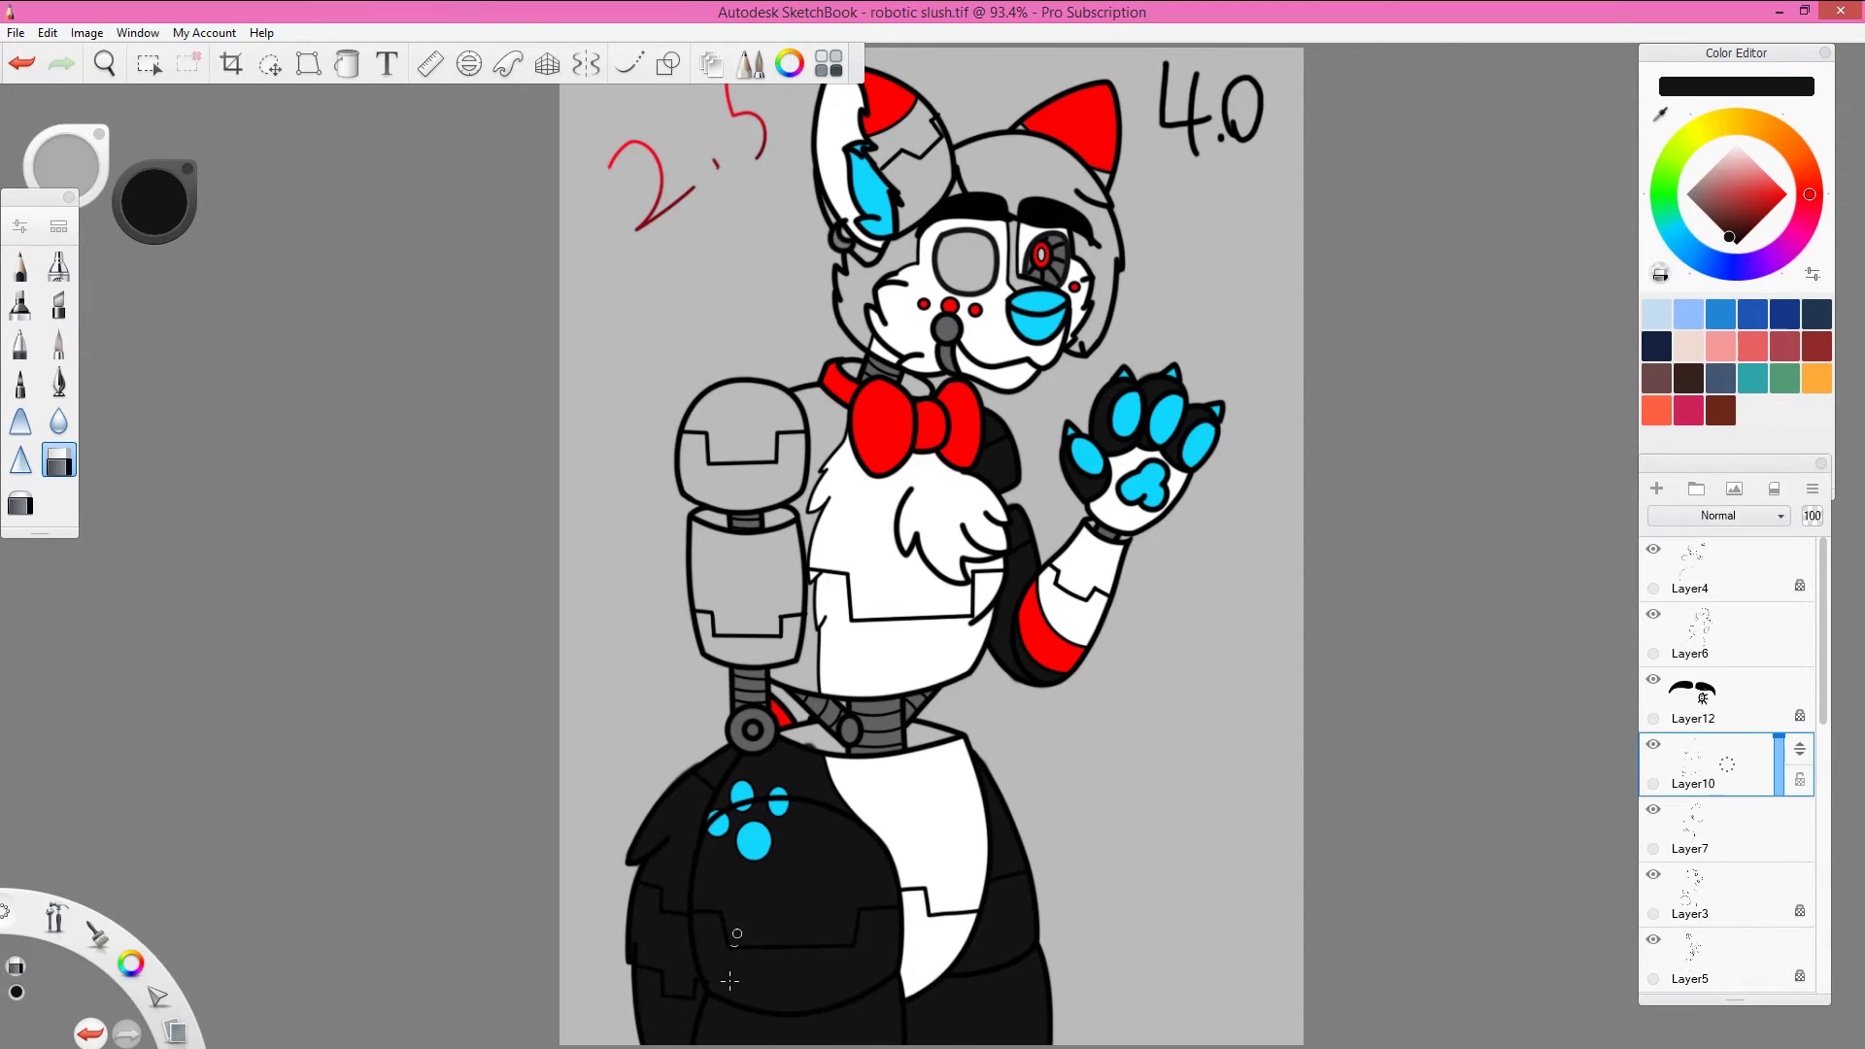
# Step: Paint the near arm, torso side, head fur and near ear near-black on Layer23
pyautogui.scroll(-5, 1729, 777)
pyautogui.click(1710, 911)
pyautogui.click(58, 343)
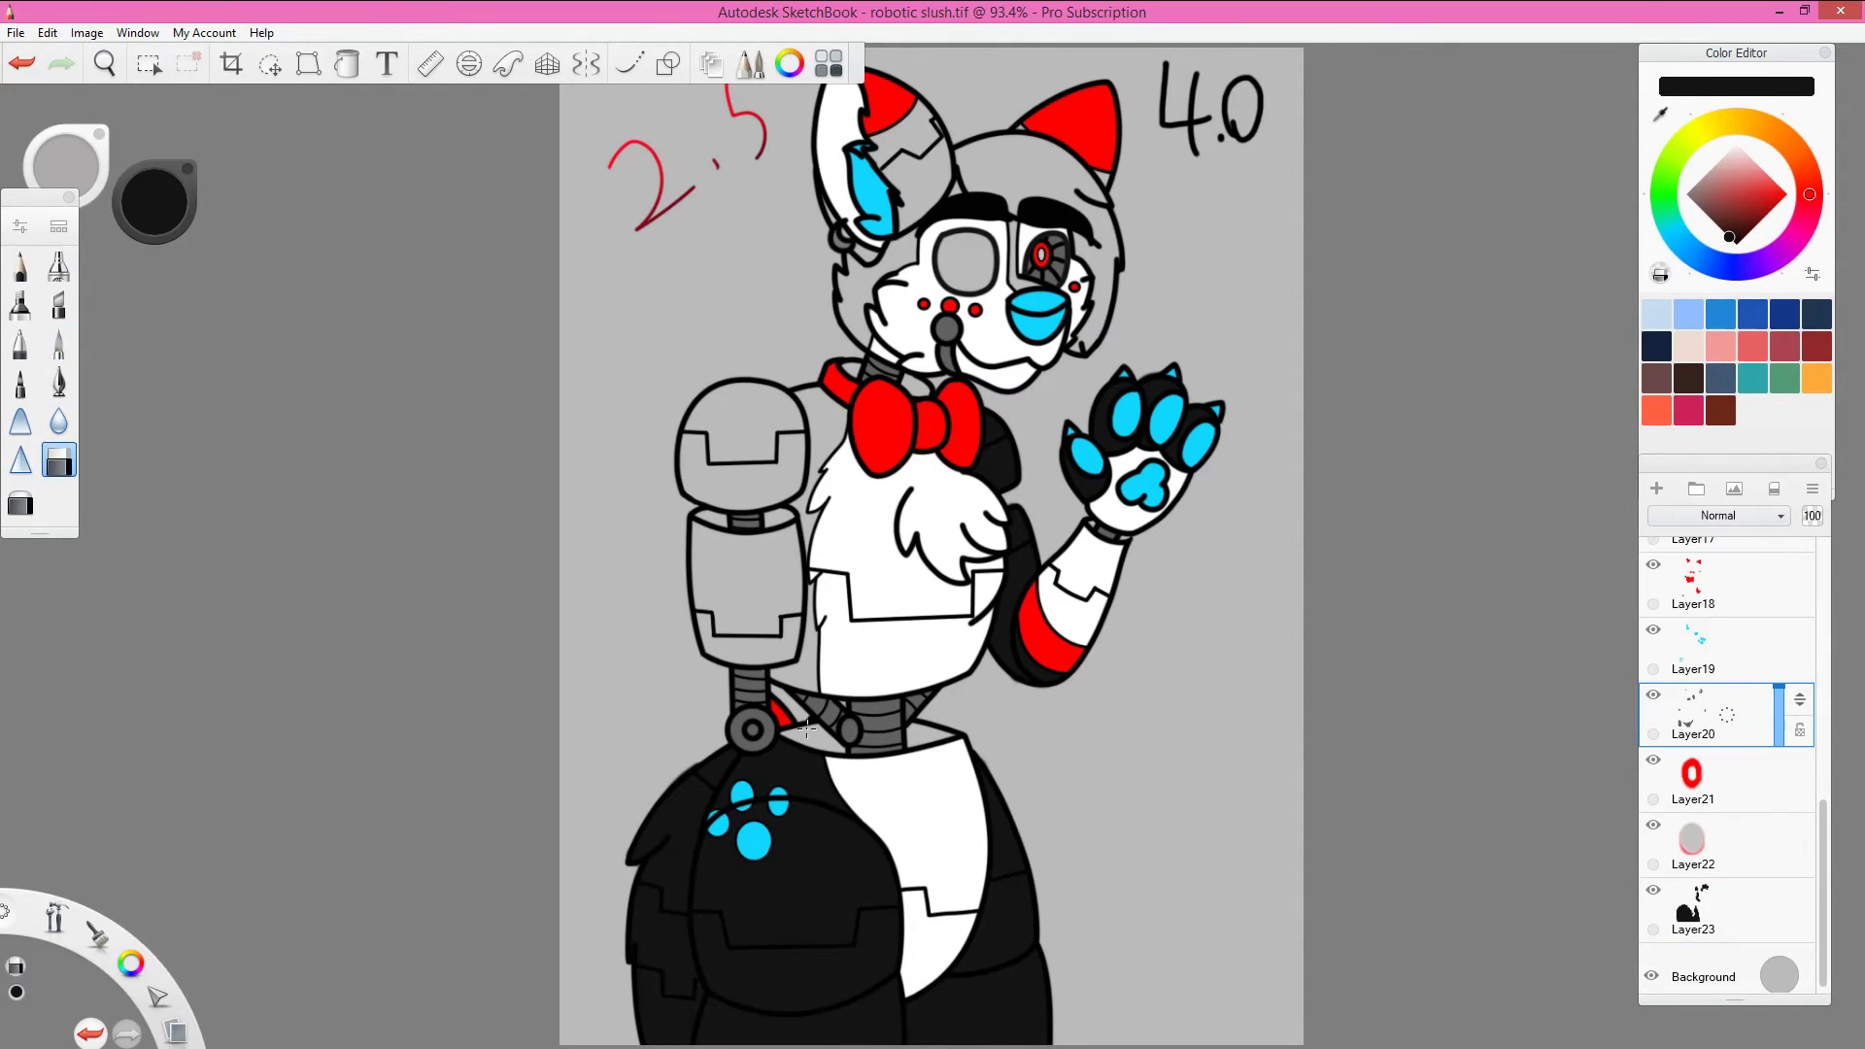
pyautogui.moveTo(807, 524); pyautogui.dragTo(782, 654)
pyautogui.moveTo(794, 491)
pyautogui.mouseDown()
pyautogui.moveTo(700, 408)
pyautogui.moveTo(826, 408)
pyautogui.mouseUp()
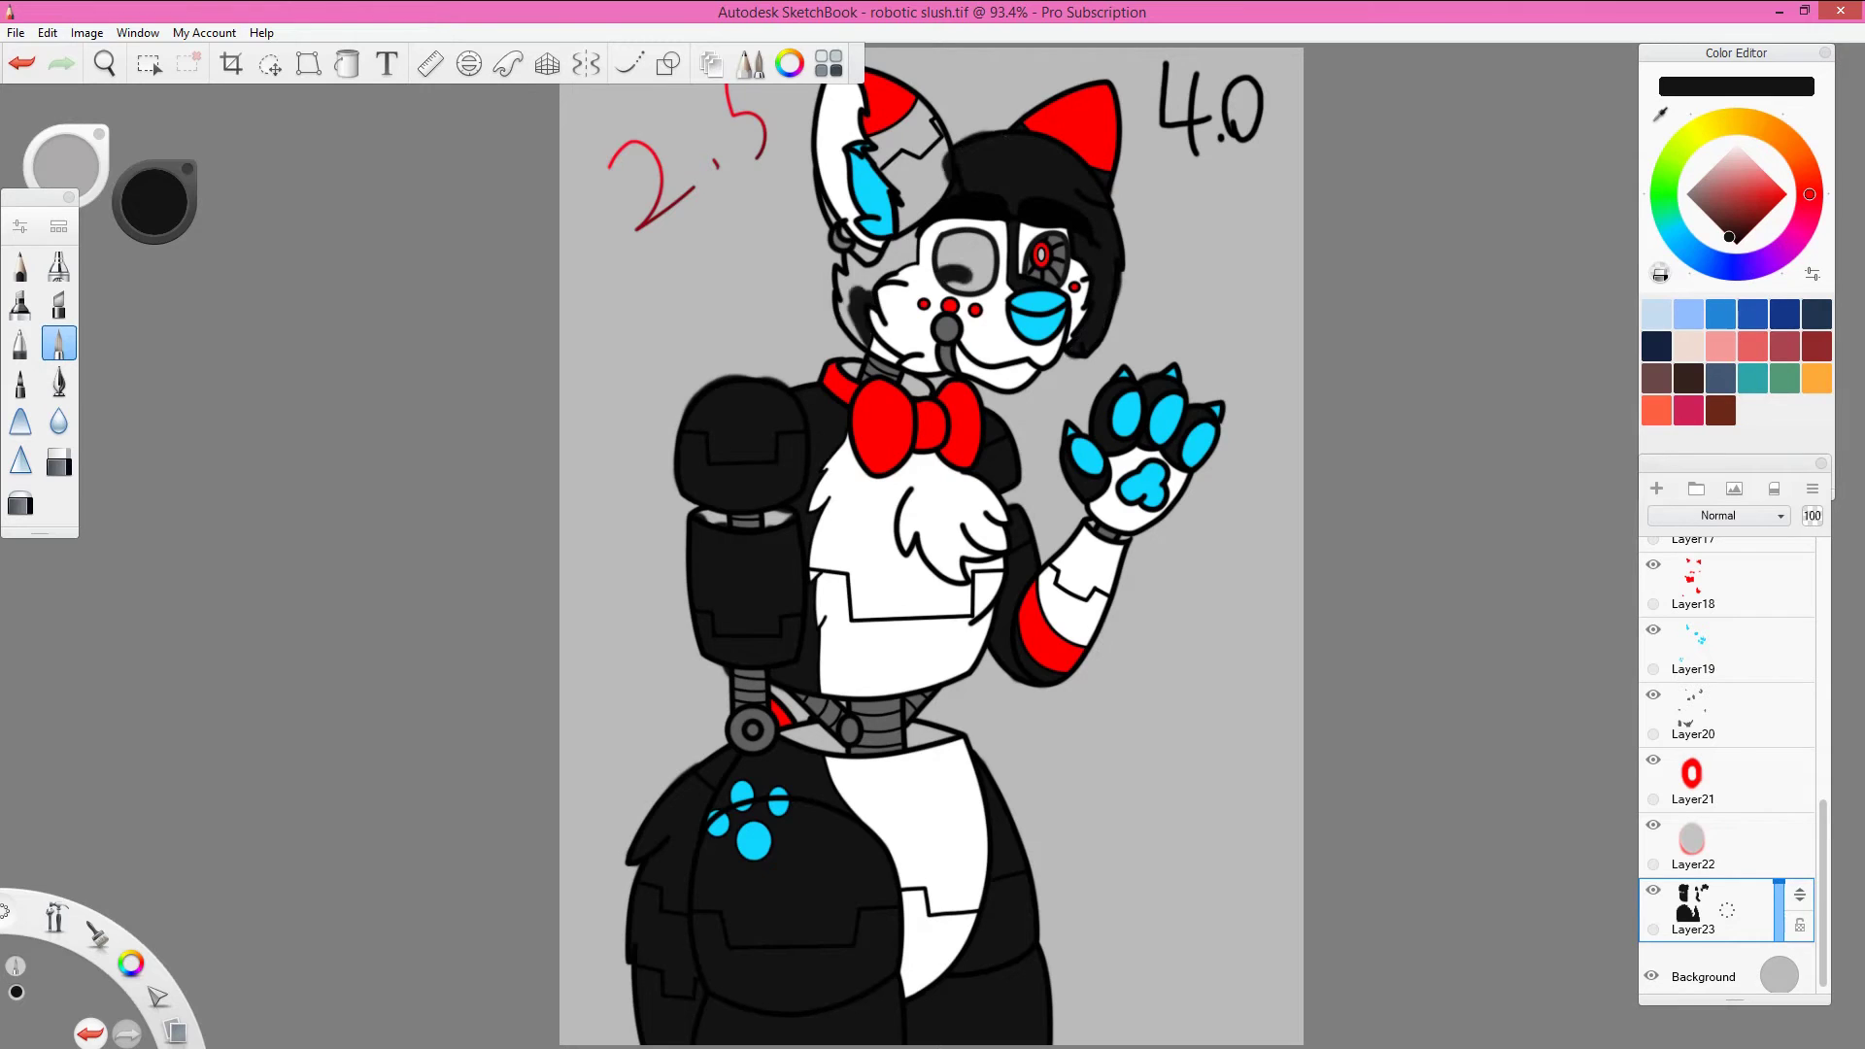
pyautogui.moveTo(855, 311); pyautogui.dragTo(928, 111)
# Step: Erase the near-black overflow around the hips and the near arm on Layer23
pyautogui.press('f')
pyautogui.press('space')
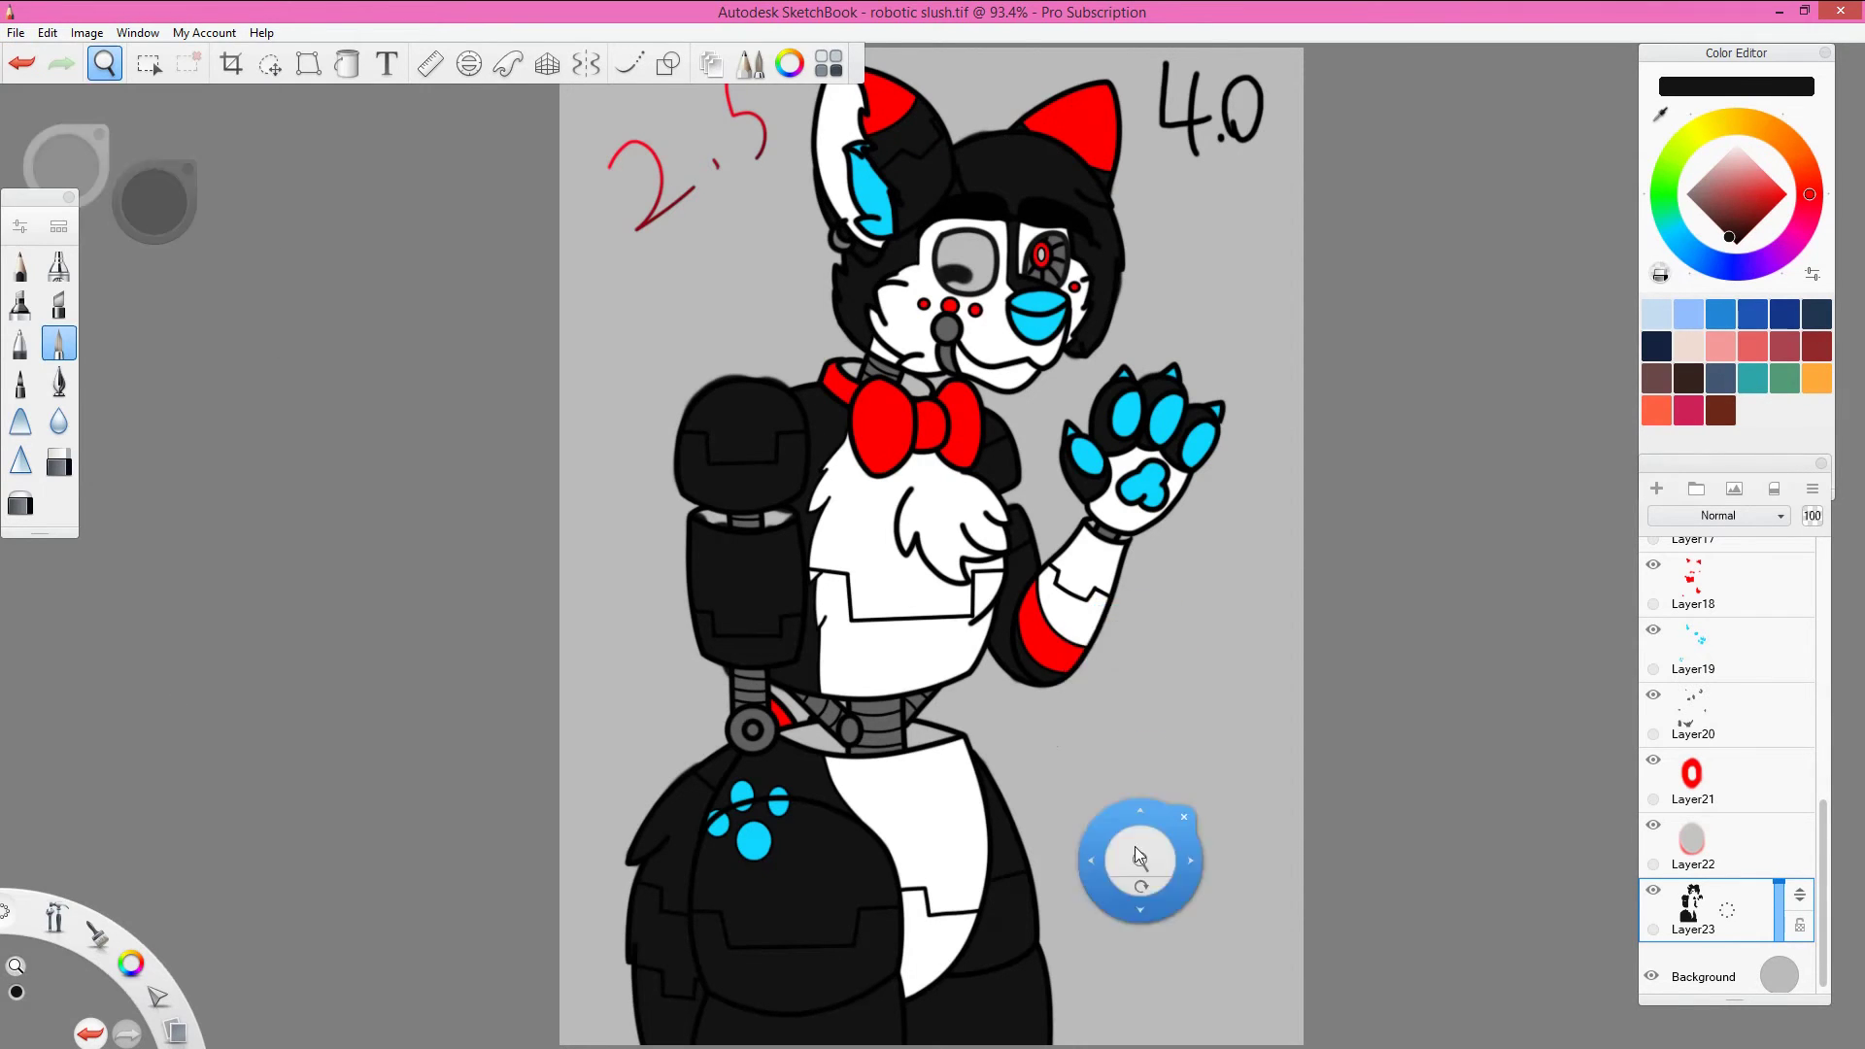
pyautogui.moveTo(1132, 862); pyautogui.dragTo(719, 172)
pyautogui.press('space')
pyautogui.moveTo(130, 146); pyautogui.dragTo(634, 272)
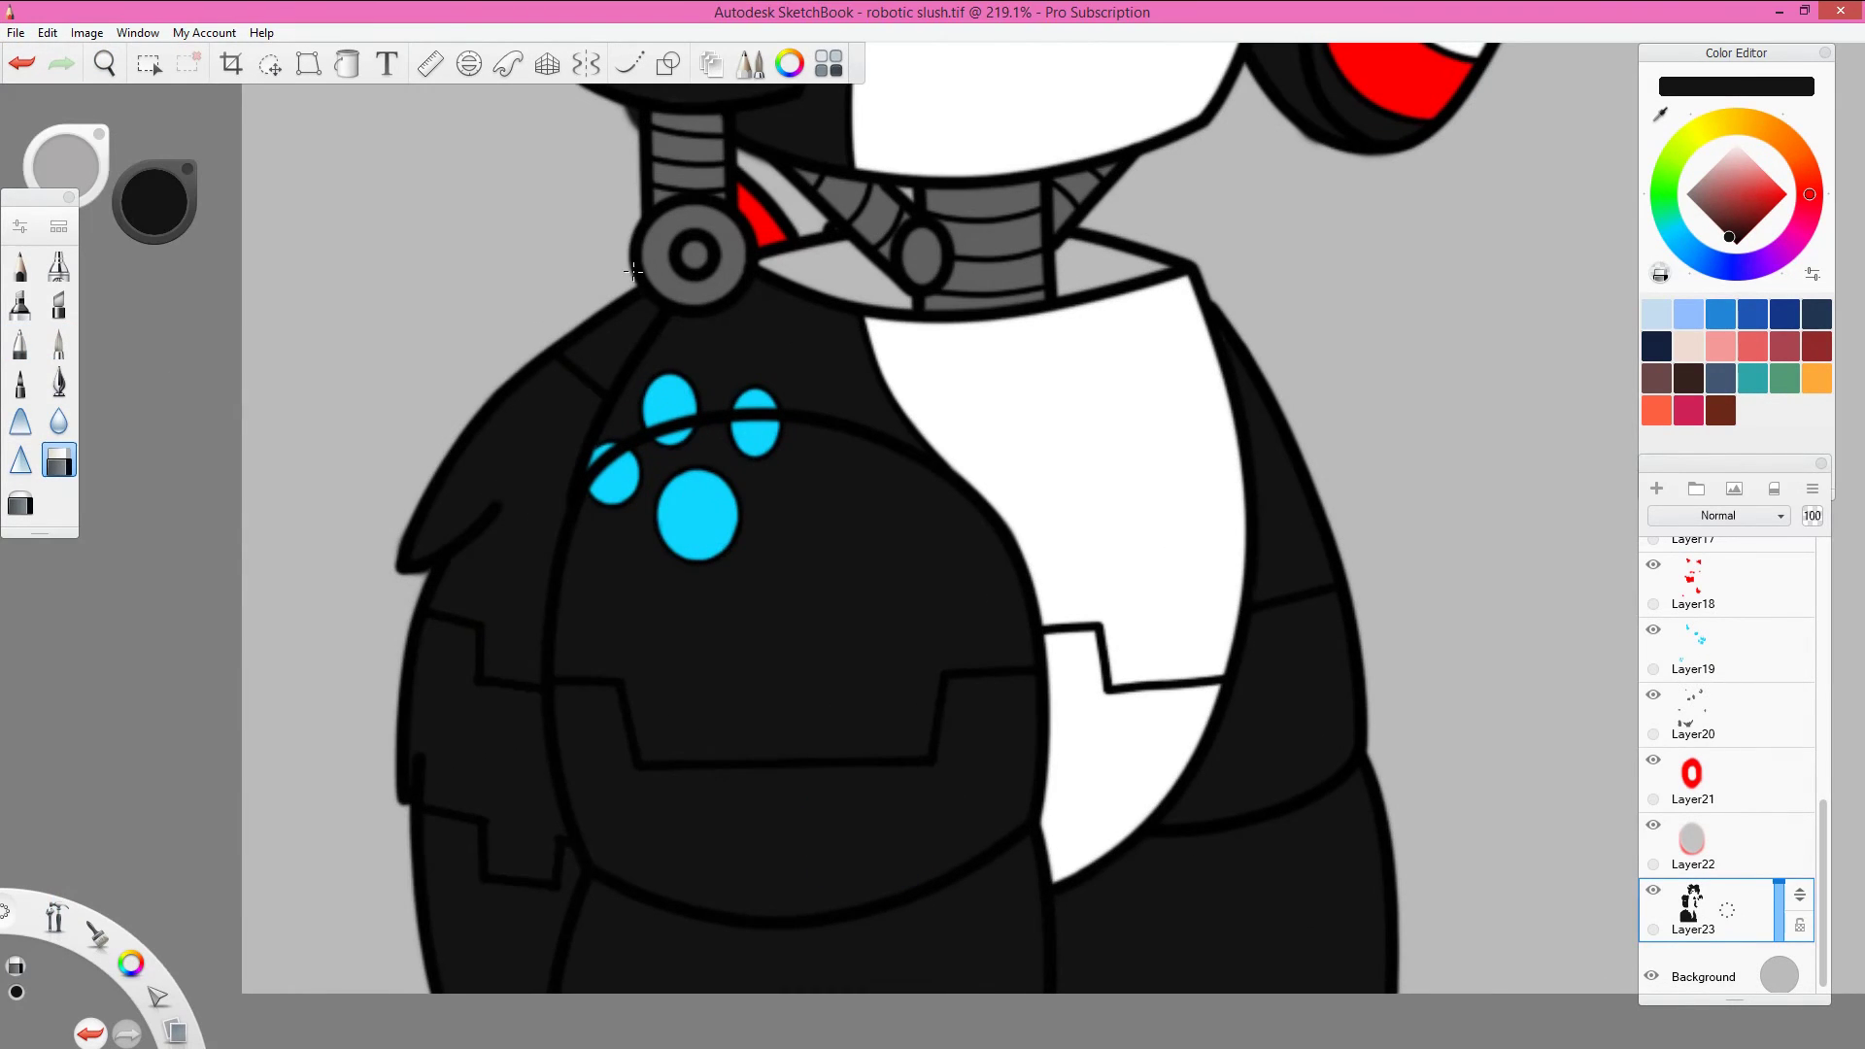
pyautogui.press('space')
pyautogui.moveTo(658, 628); pyautogui.dragTo(446, 309)
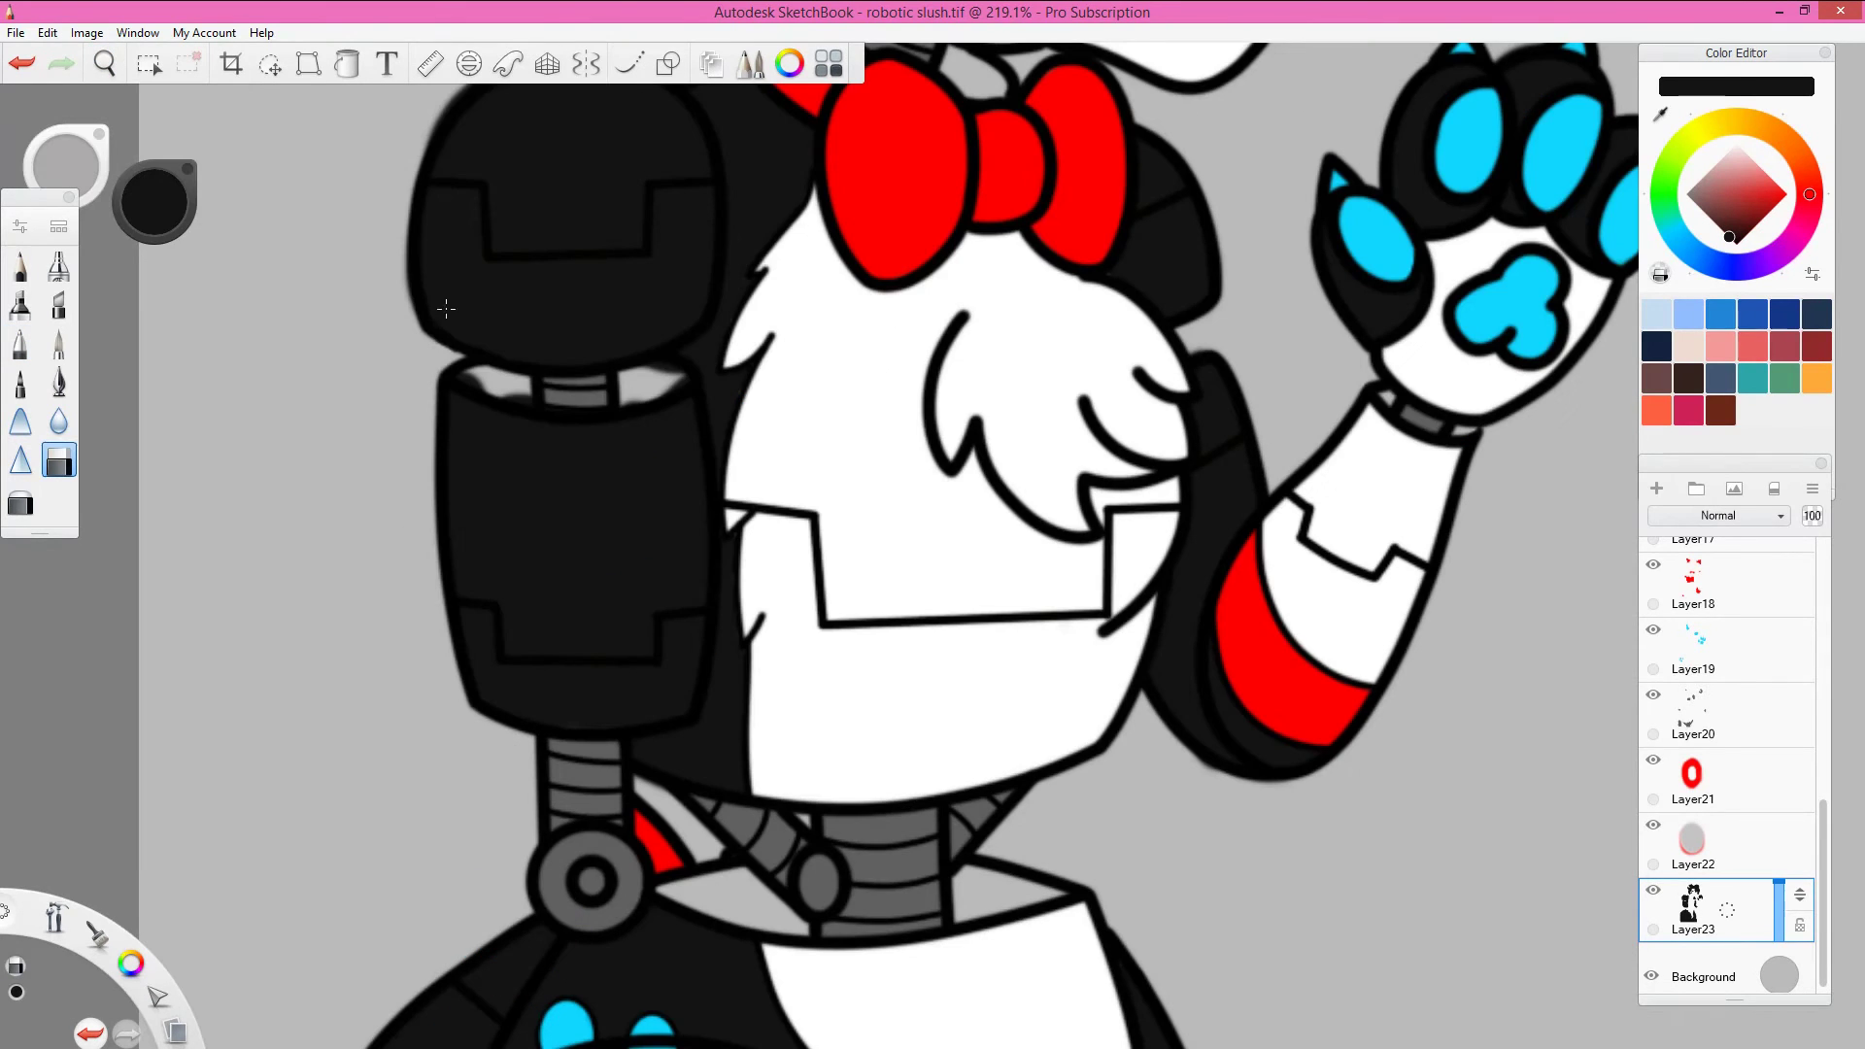
pyautogui.scroll(-5, 1142, 702)
pyautogui.scroll(6, 1092, 394)
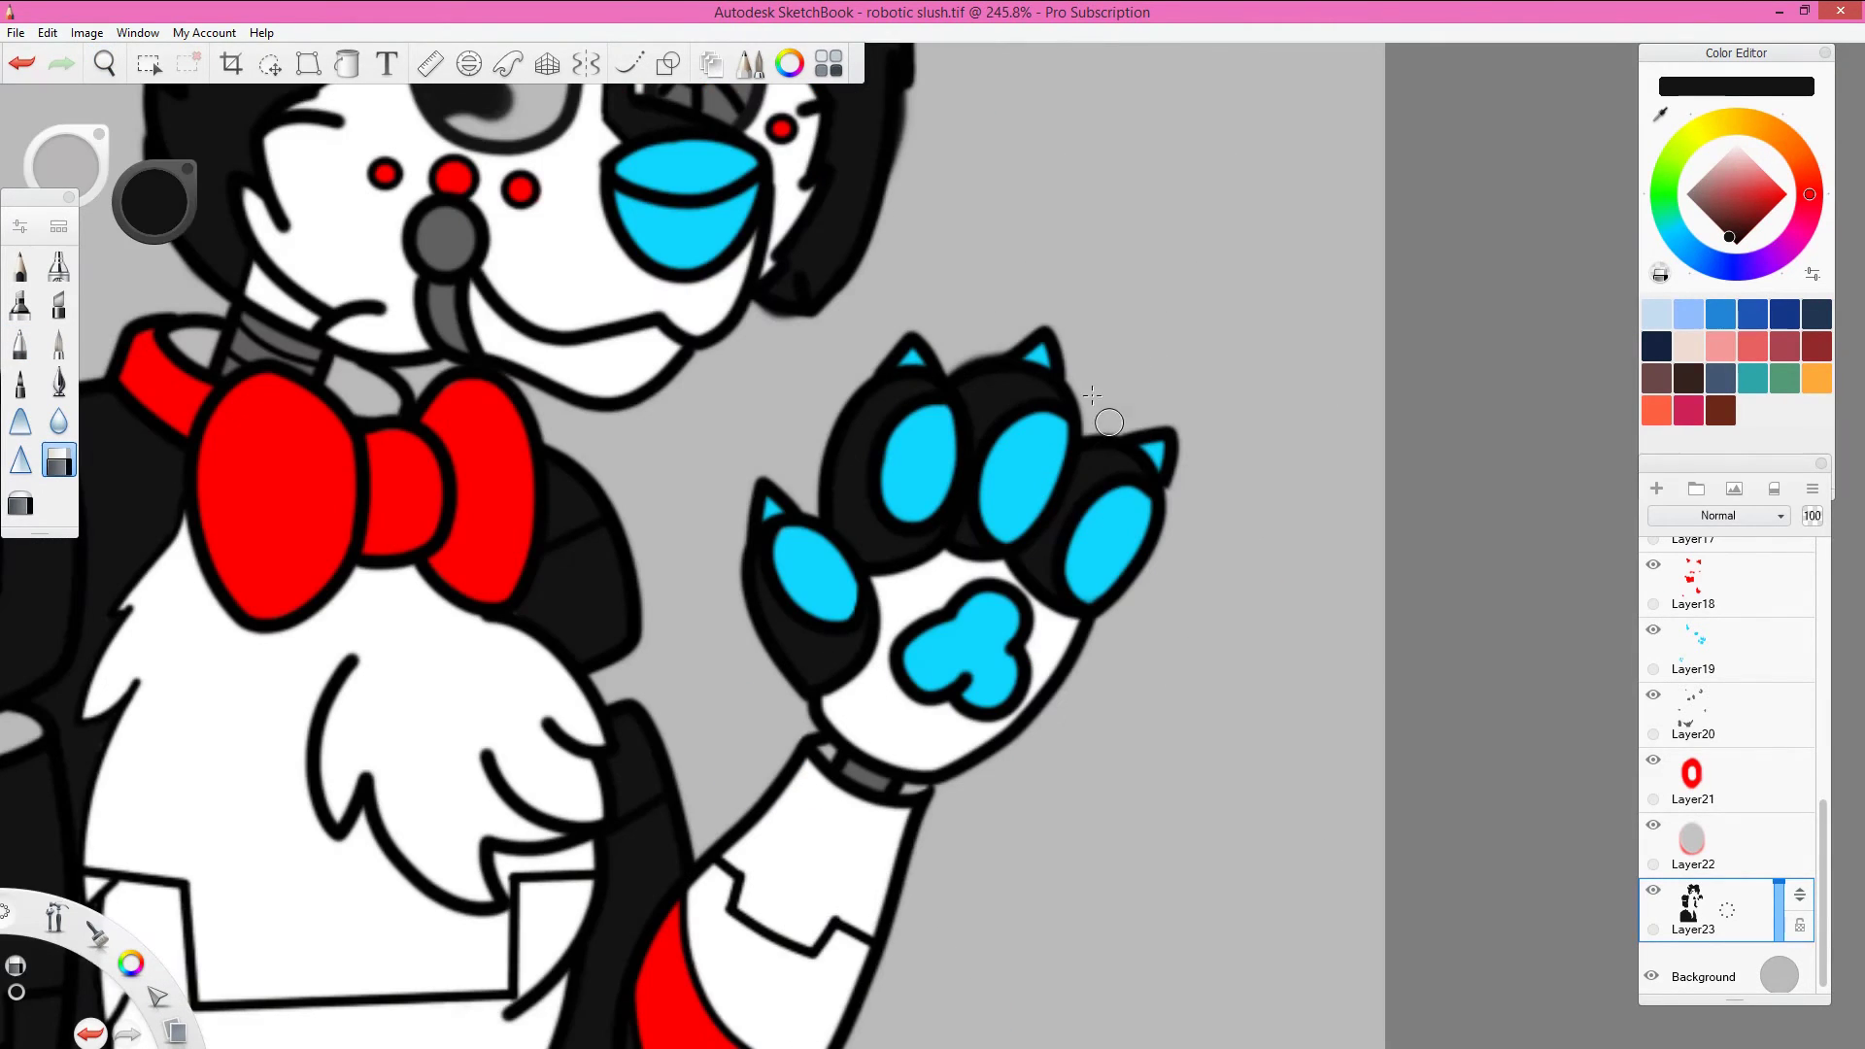
# Step: Clean the near-black overflow off the raised paw, the head outline and the near eye on Layer23
pyautogui.press('space')
pyautogui.moveTo(759, 354); pyautogui.dragTo(1433, 335)
pyautogui.press('space')
pyautogui.moveTo(891, 87); pyautogui.dragTo(645, 709)
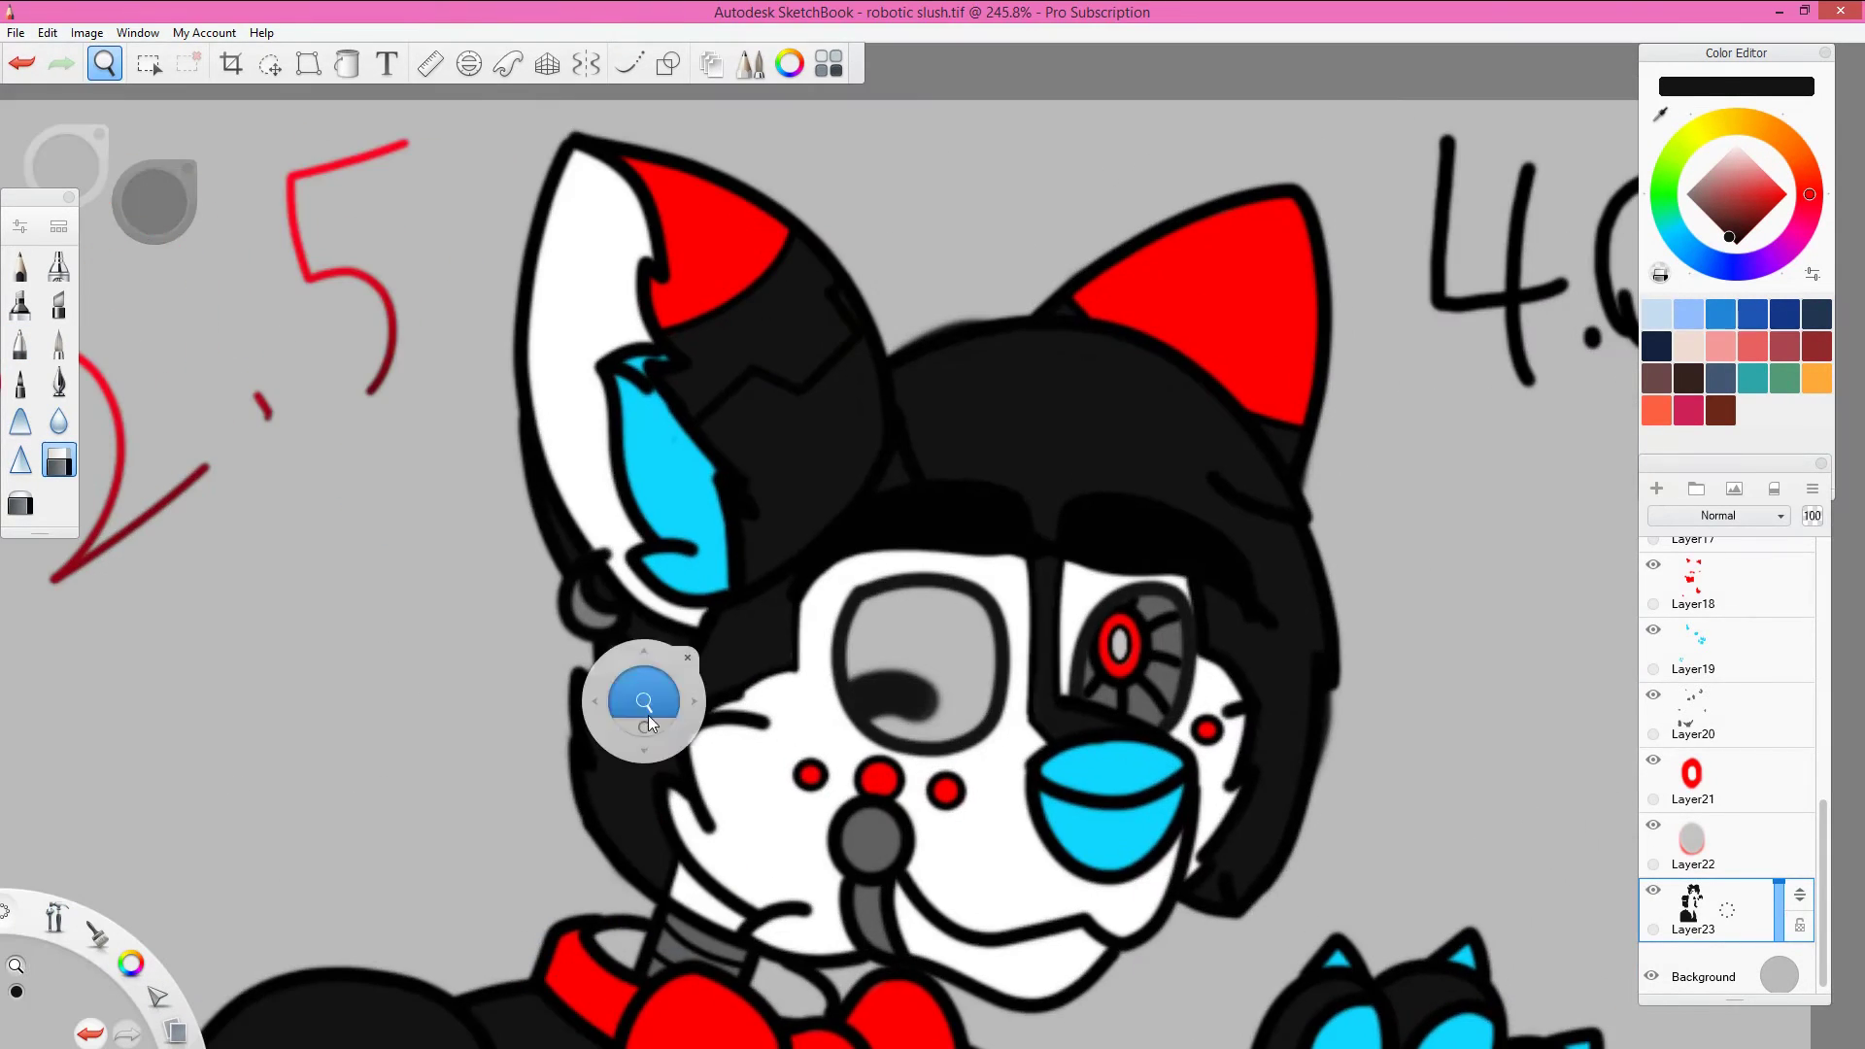
pyautogui.hotkey('ctrl', 'z')
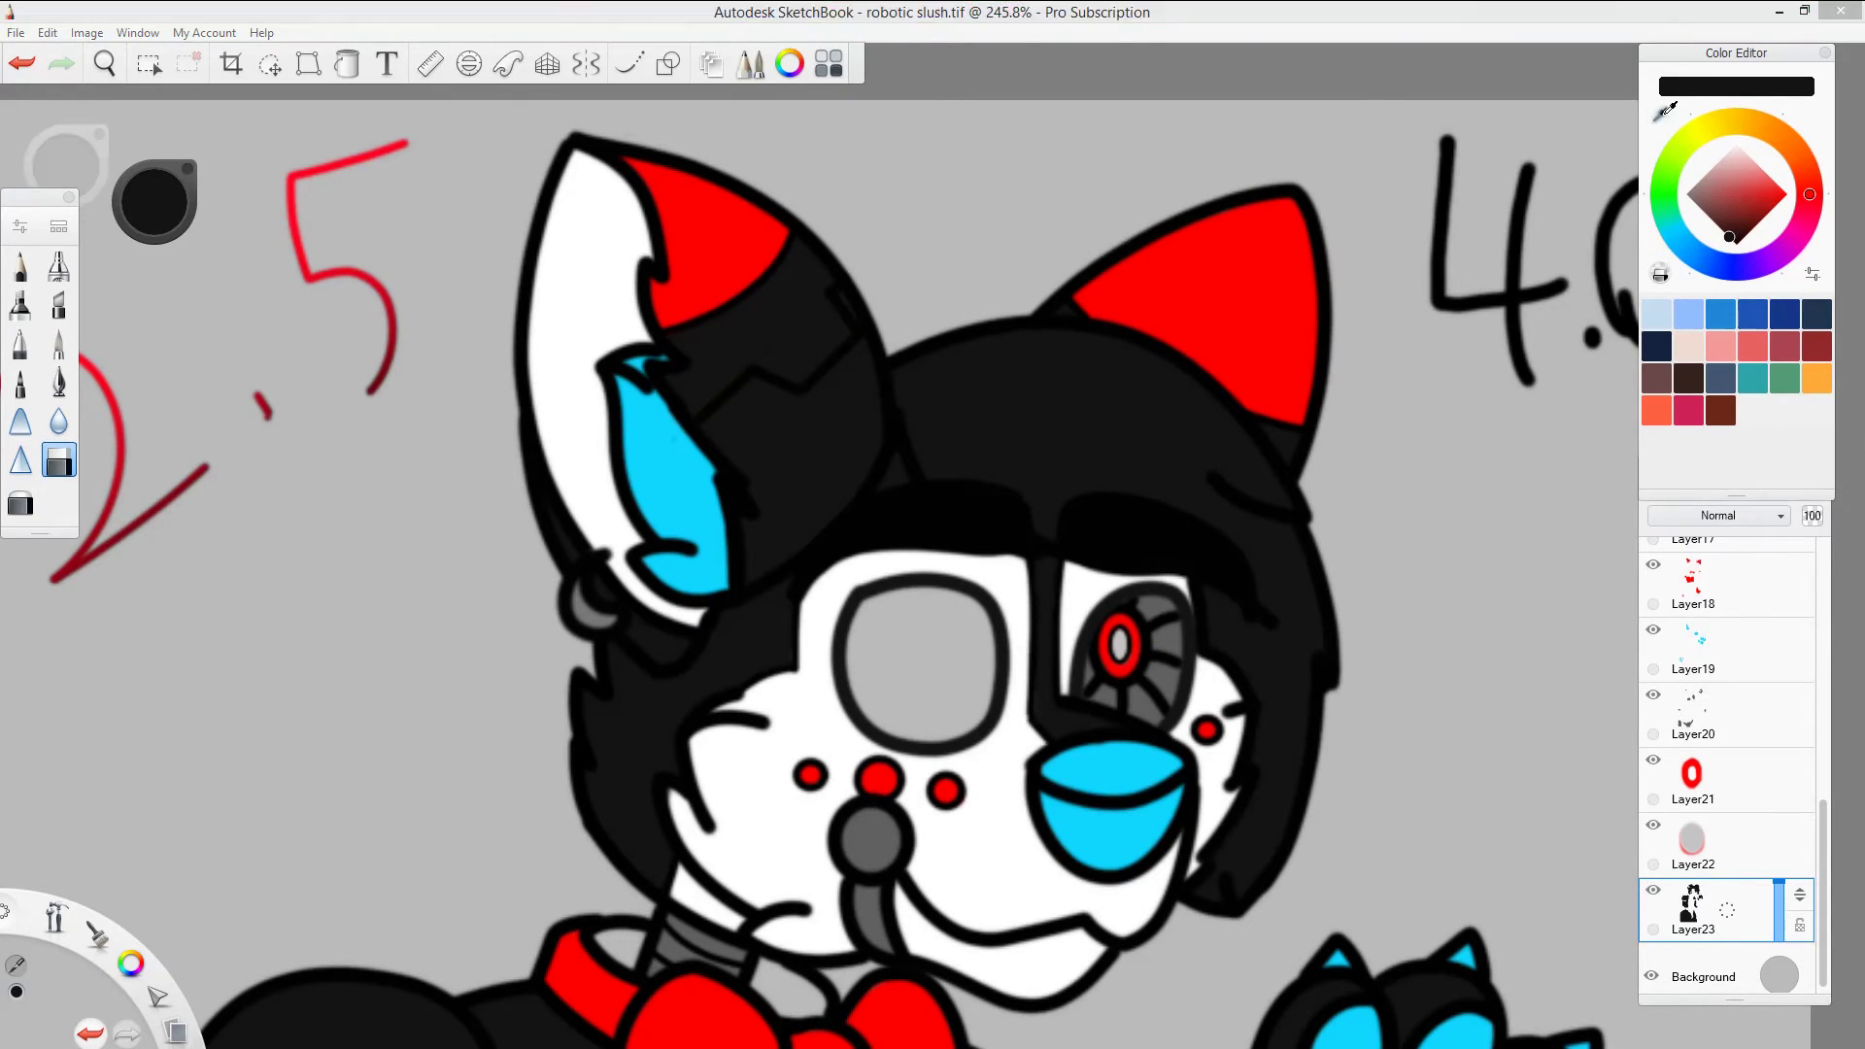
pyautogui.click(21, 344)
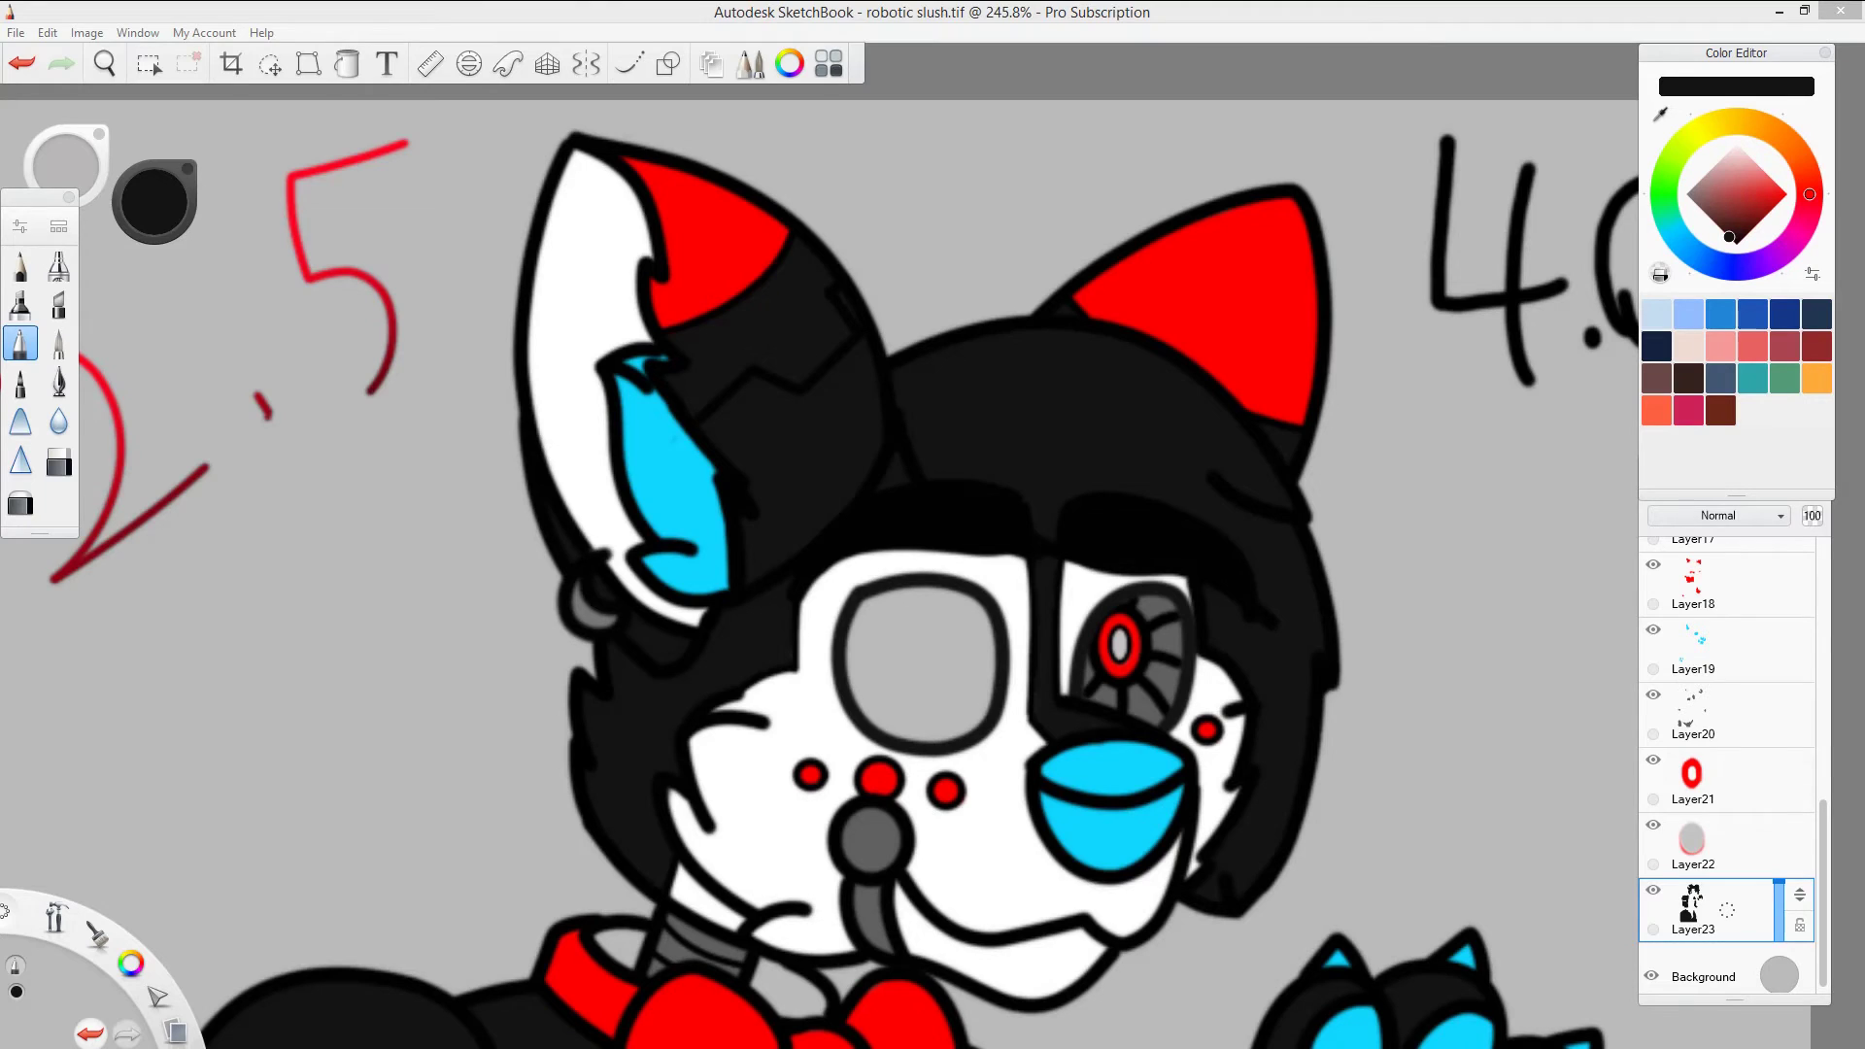
pyautogui.press('Home')
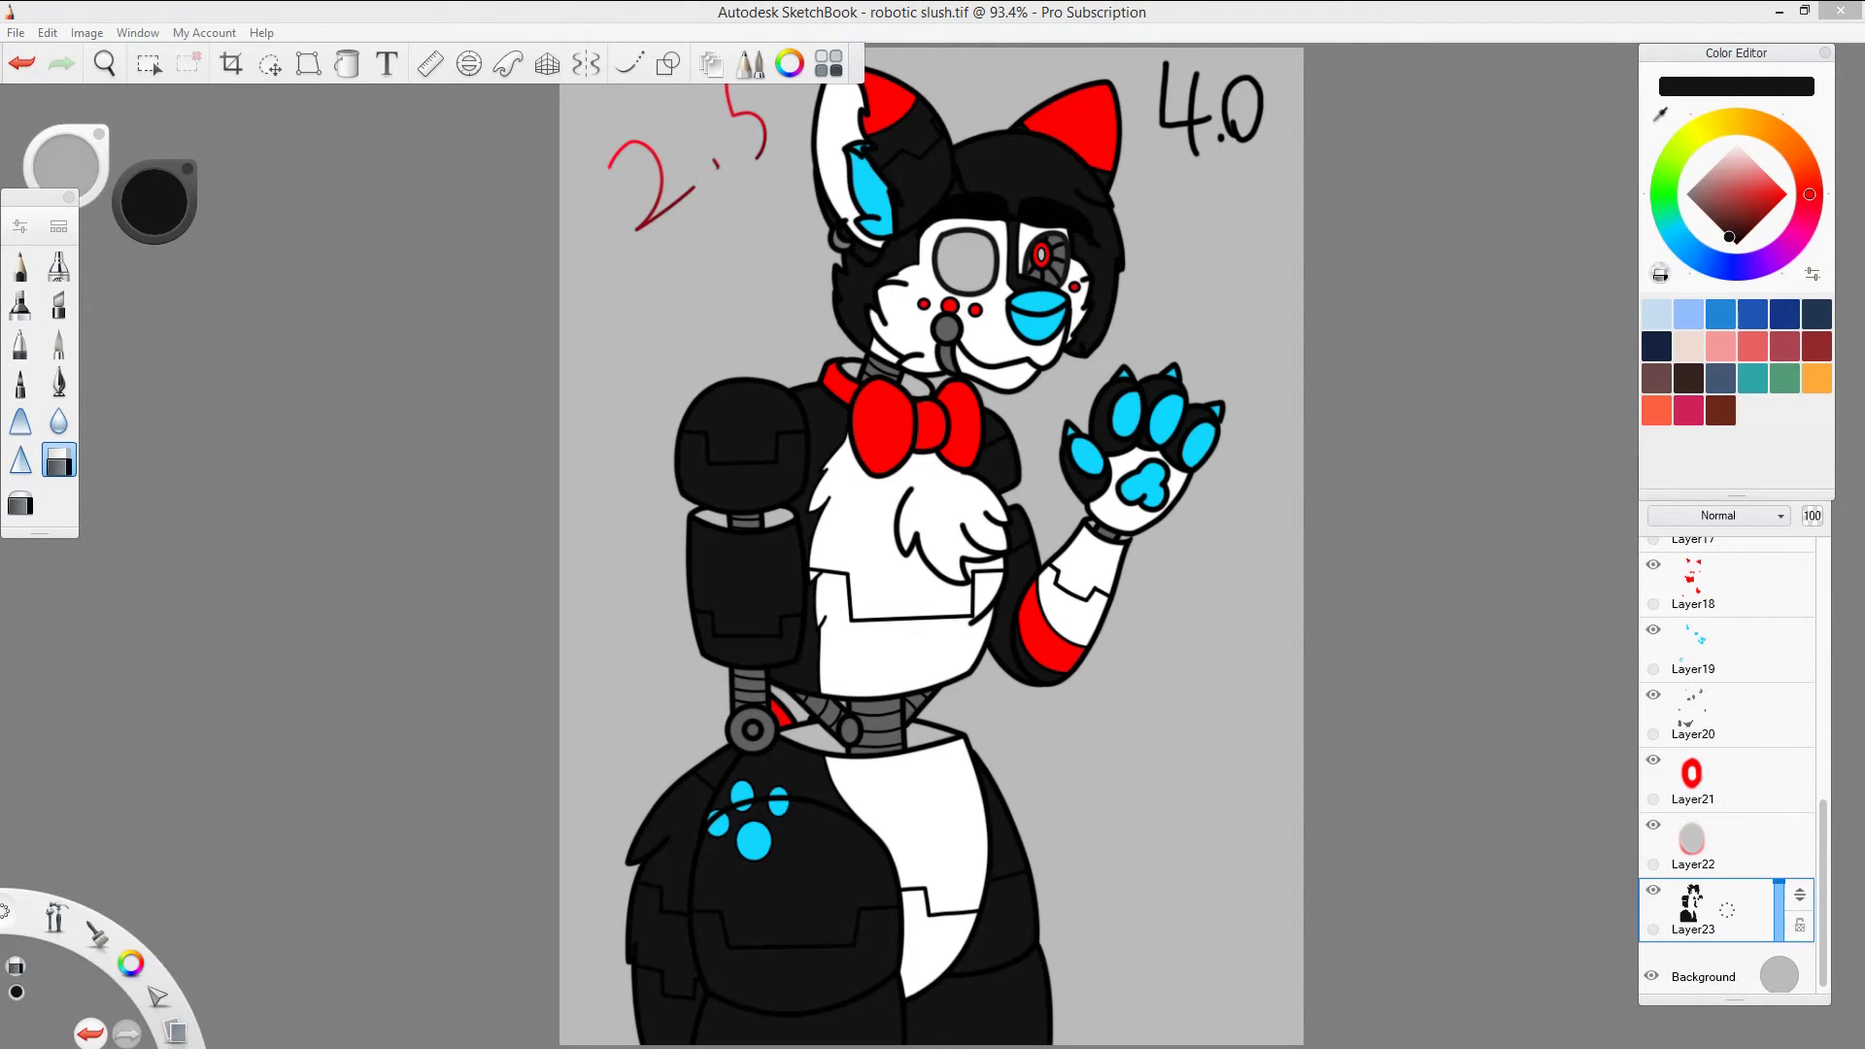
# Step: Add a new layer below Layer23 and paint the collar, near elbow and waist recesses dark grey
pyautogui.click(54, 68)
pyautogui.click(137, 169)
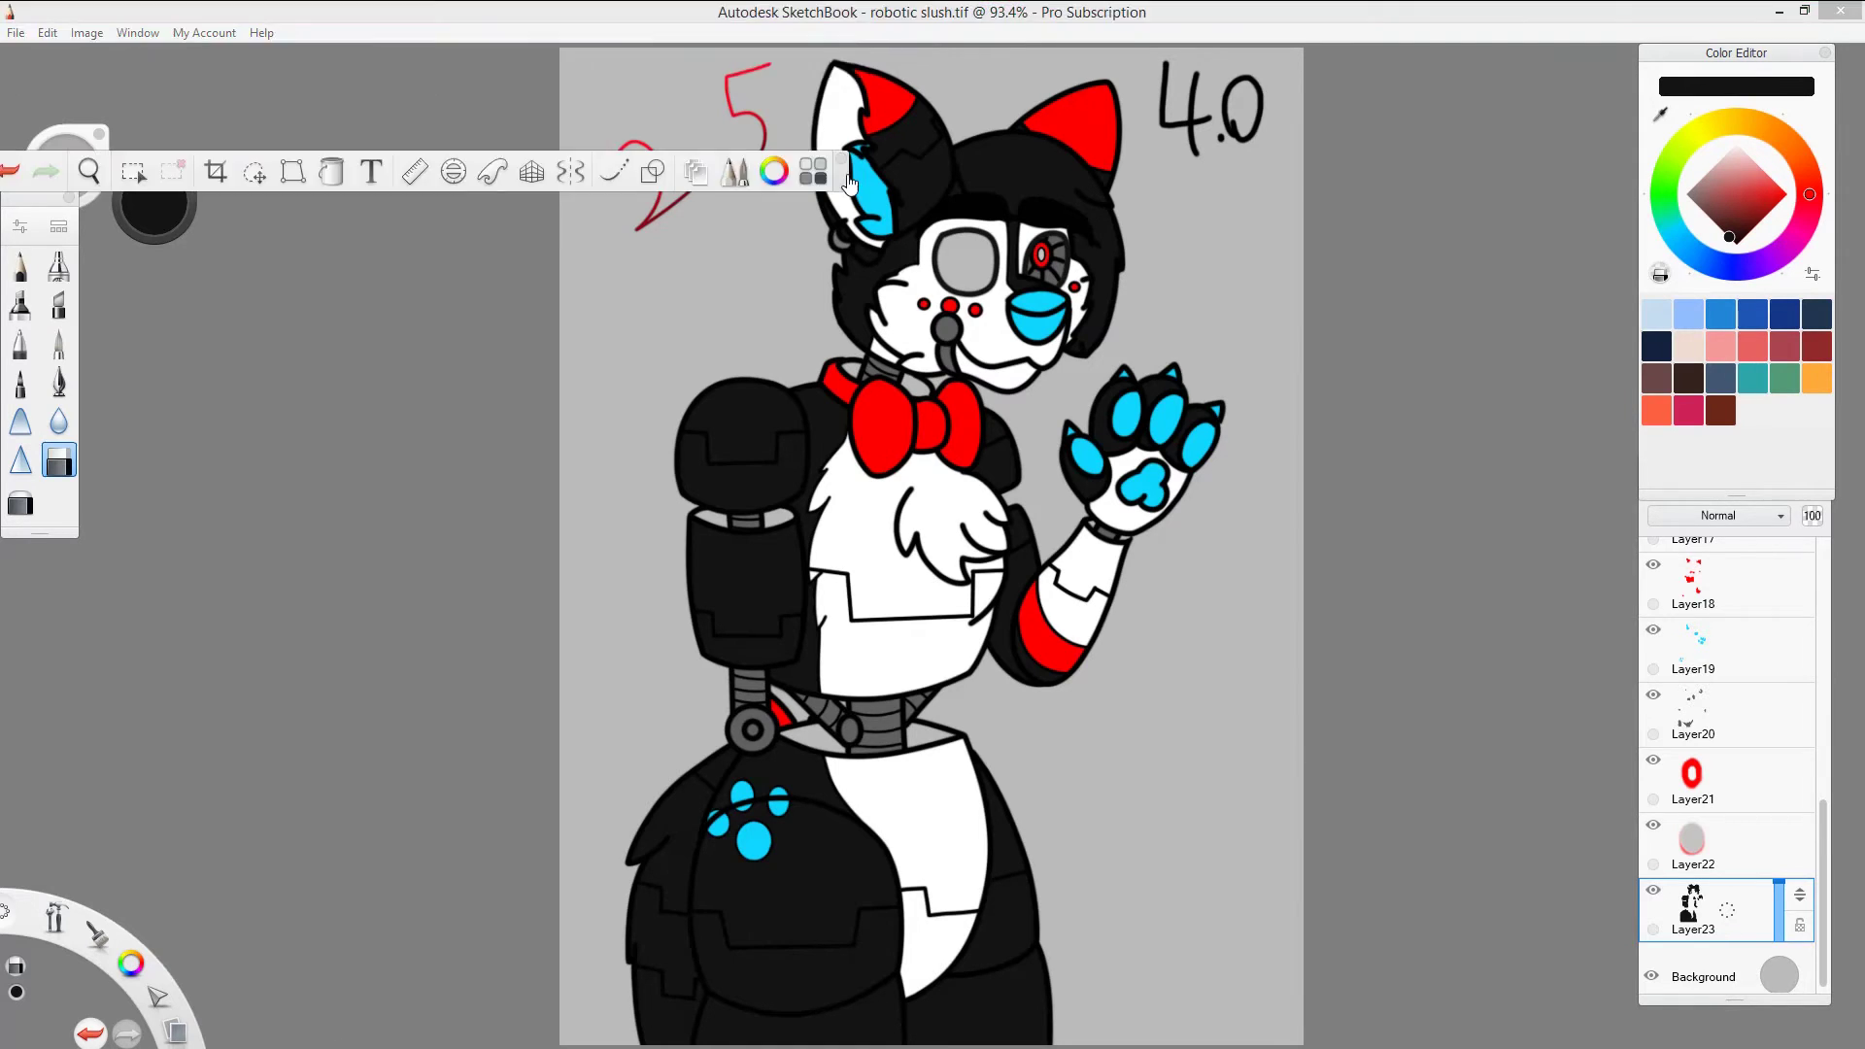
pyautogui.hotkey('ctrl', 'shift', 'n')
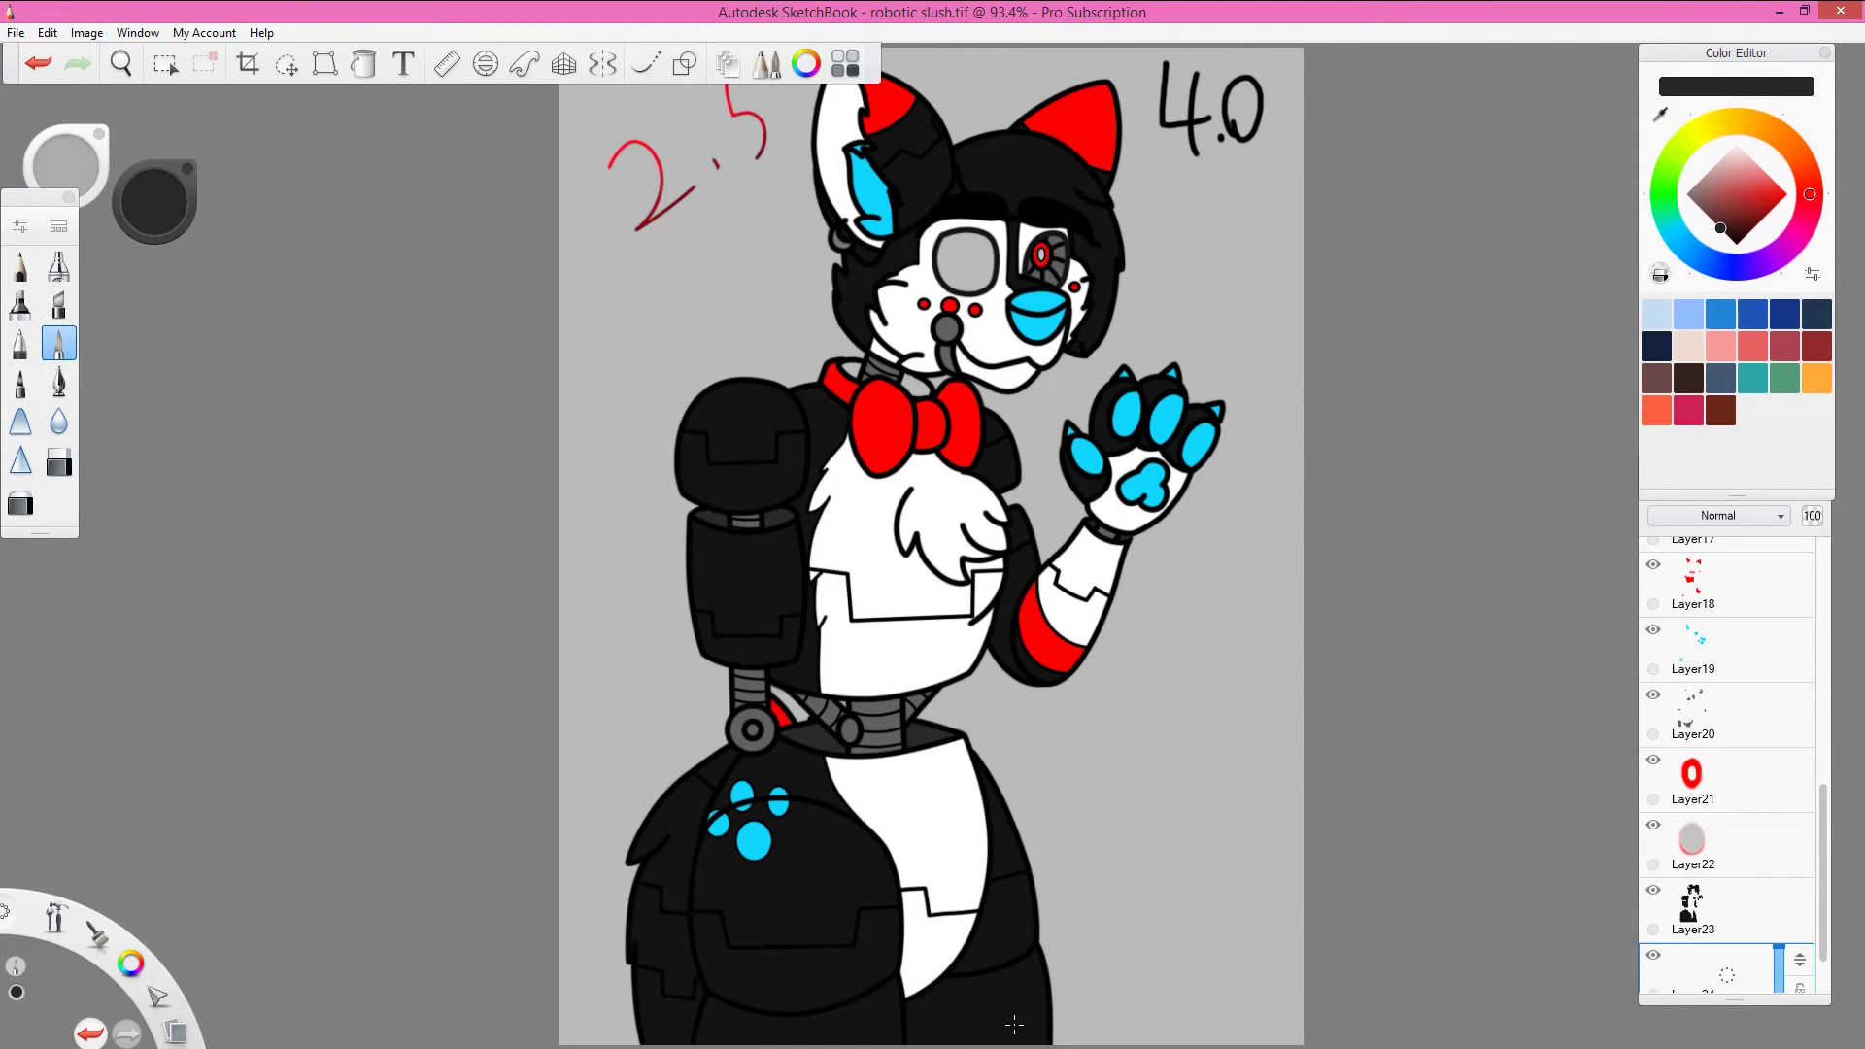
pyautogui.press('e')
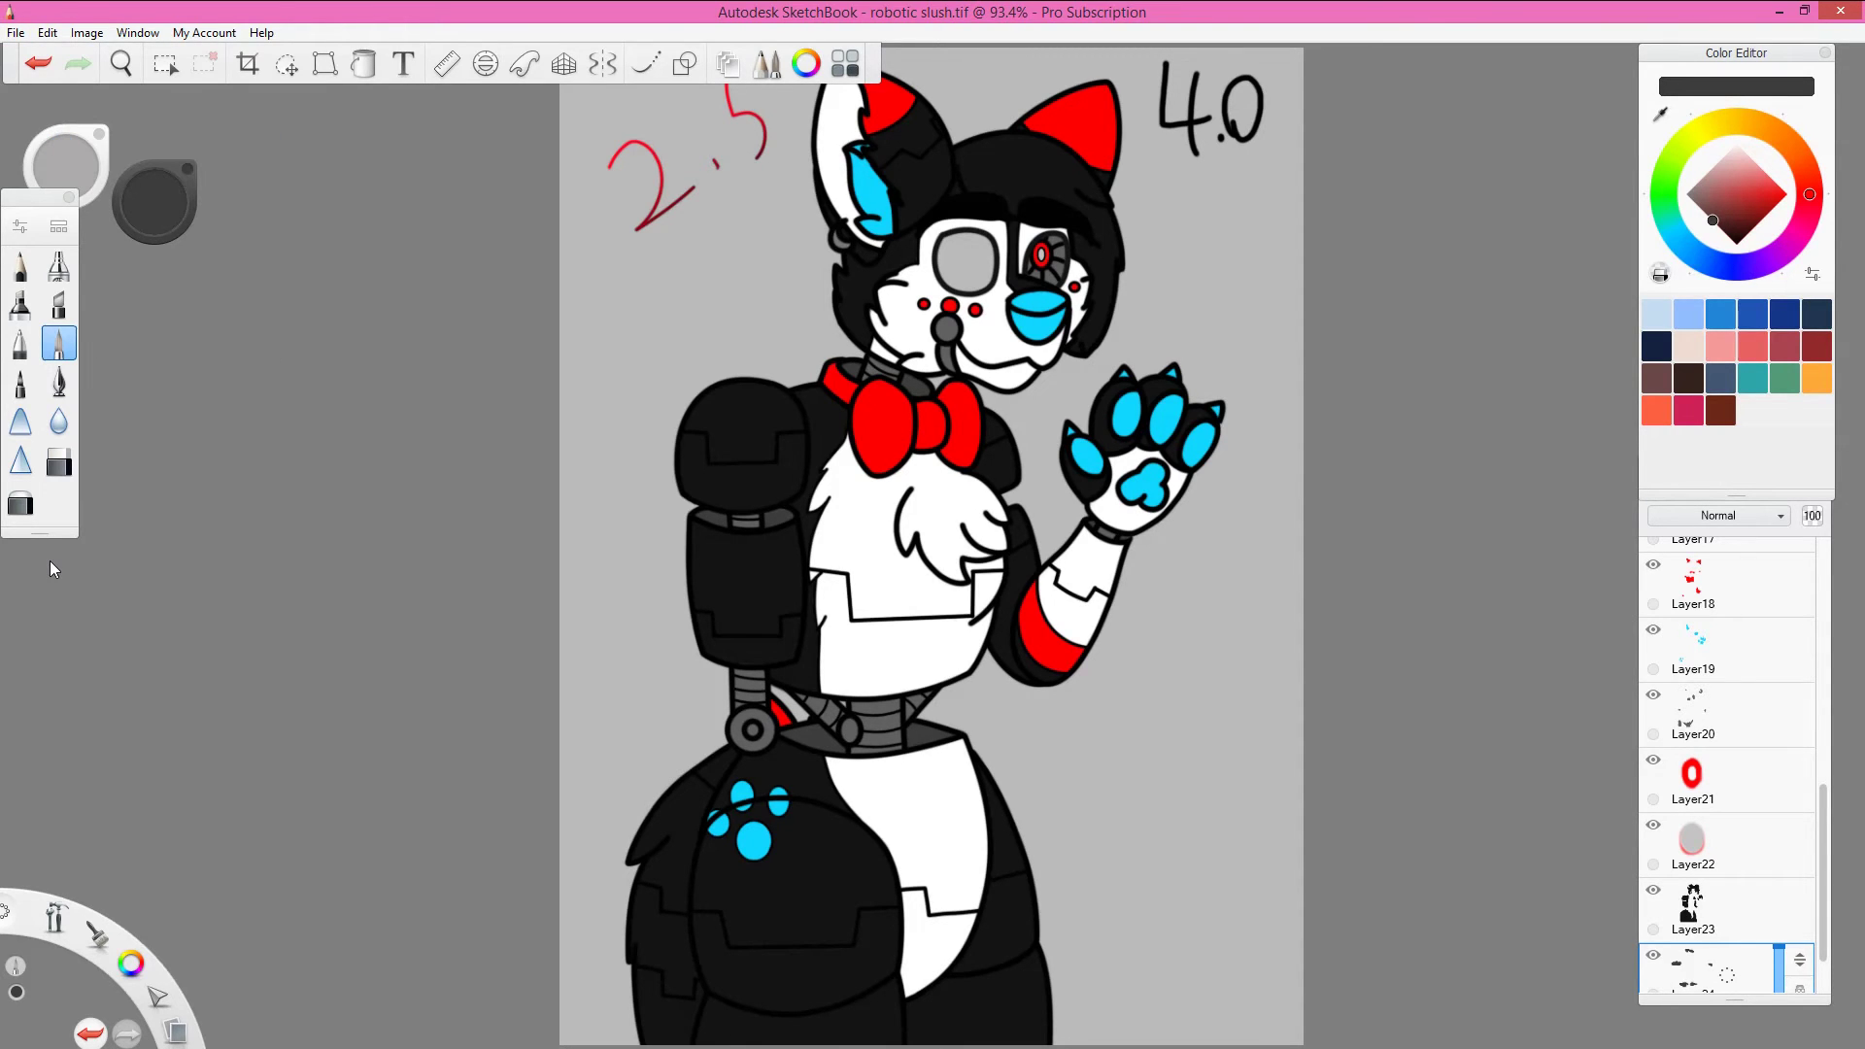
# Step: Paint the near eye white on one new layer and its iris cyan on another new layer
pyautogui.hotkey('ctrl', 'shift', 'n')
pyautogui.scroll(5, 806, 658)
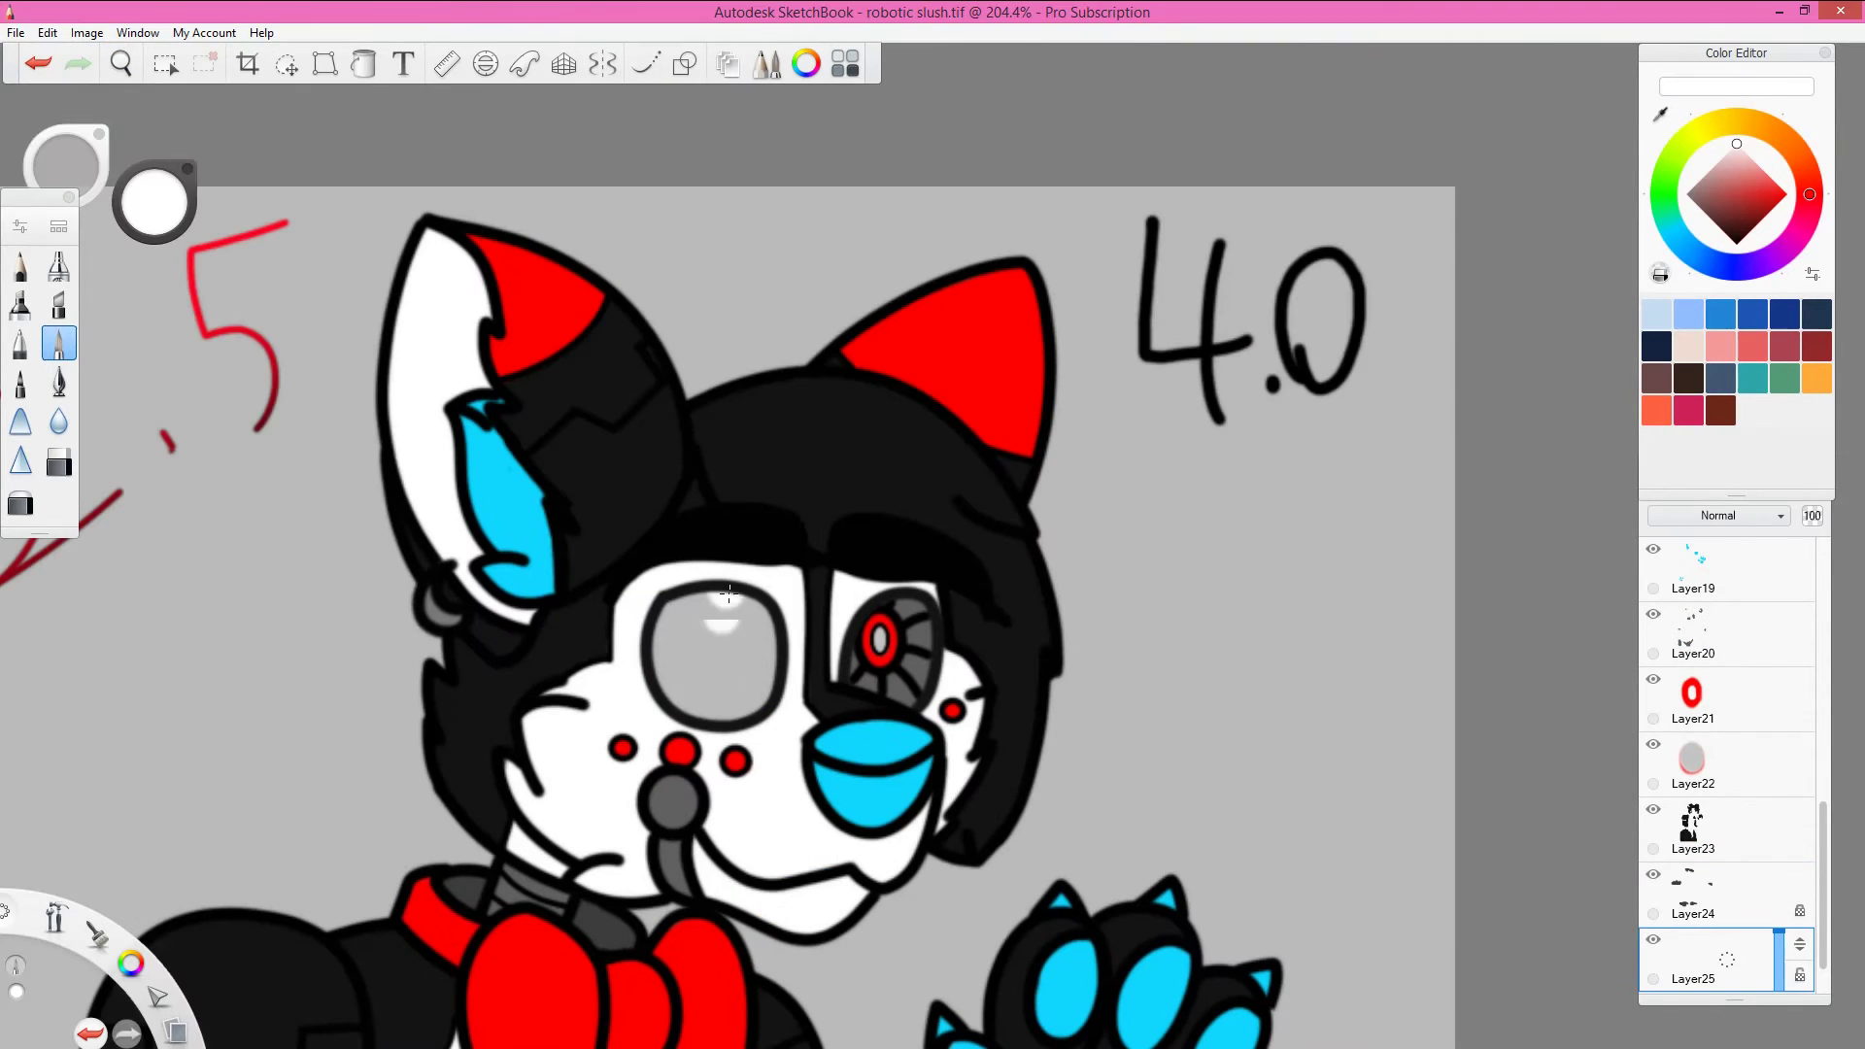
pyautogui.keyDown('alt'); pyautogui.click(806, 658); pyautogui.keyUp('alt')
pyautogui.moveTo(717, 622); pyautogui.dragTo(719, 647)
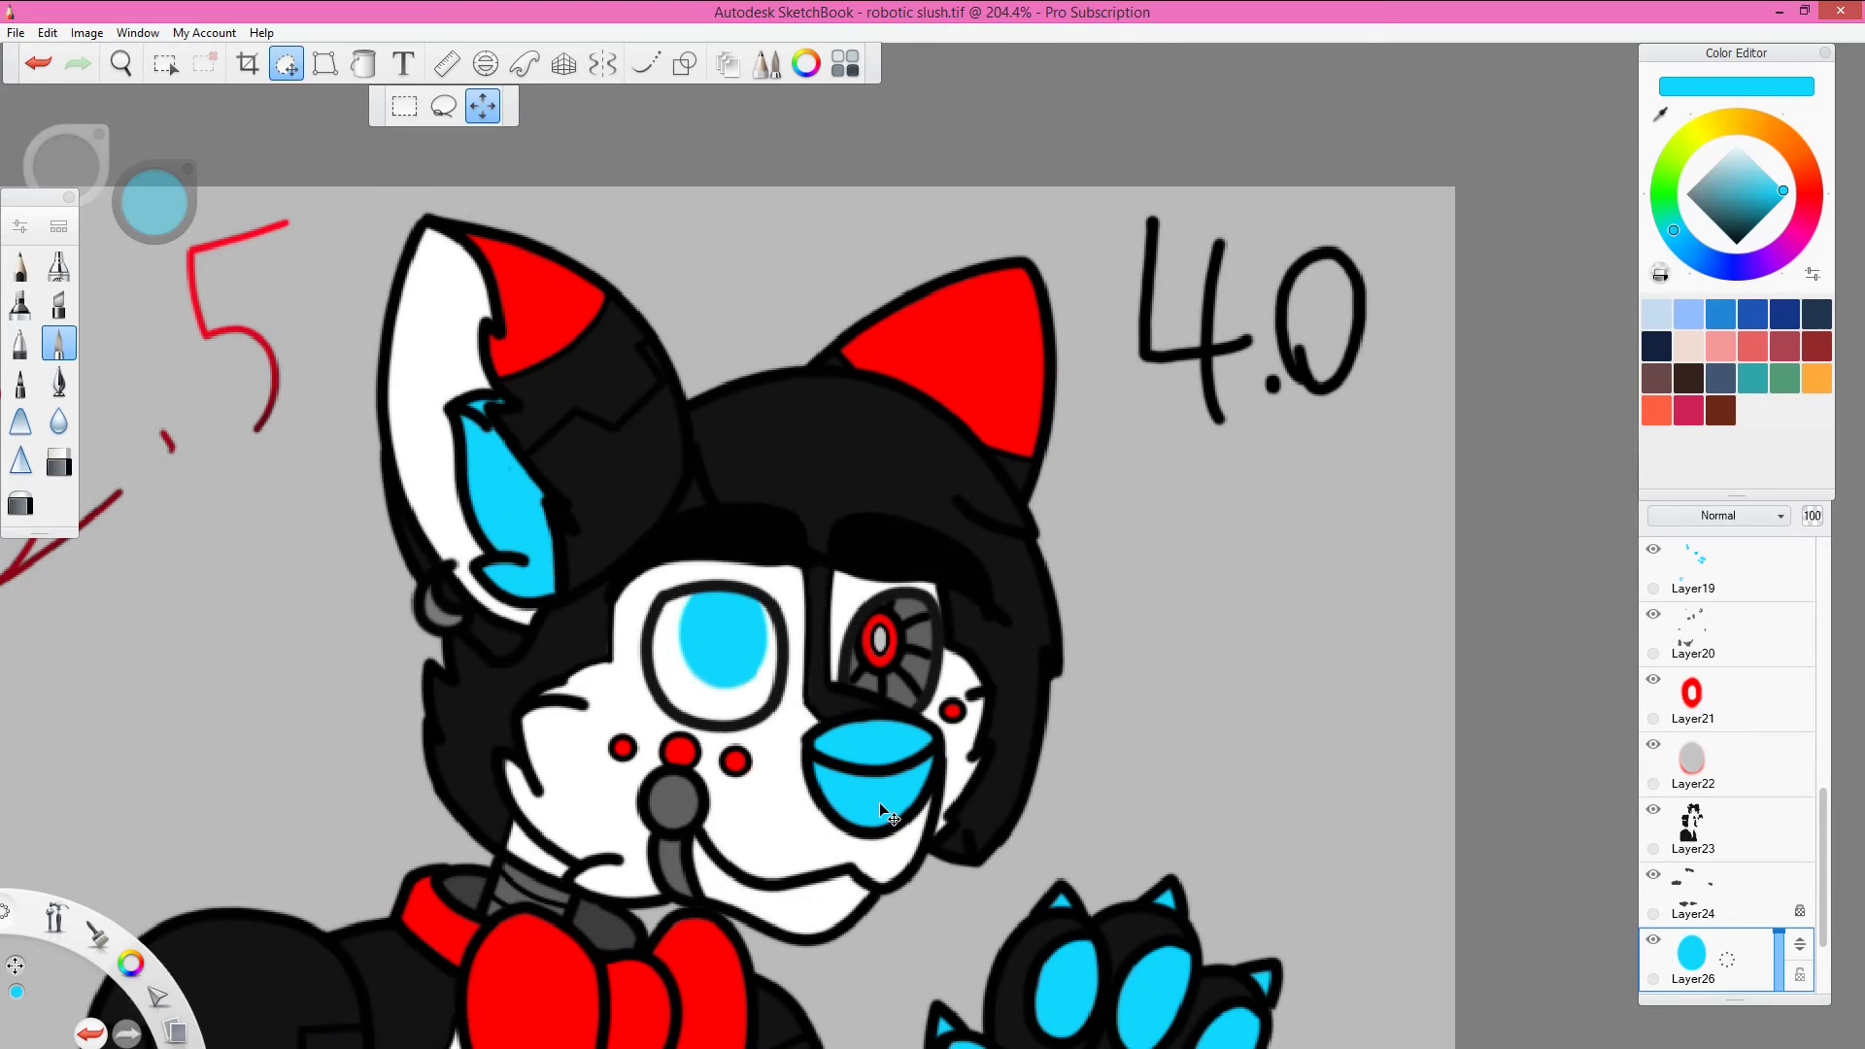
# Step: Add a new layer and paint a dark teal pupil inside the near eye's cyan iris
pyautogui.scroll(-5, 1078, 759)
pyautogui.scroll(6, 971, 616)
pyautogui.hotkey('ctrl', 'shift', 'n')
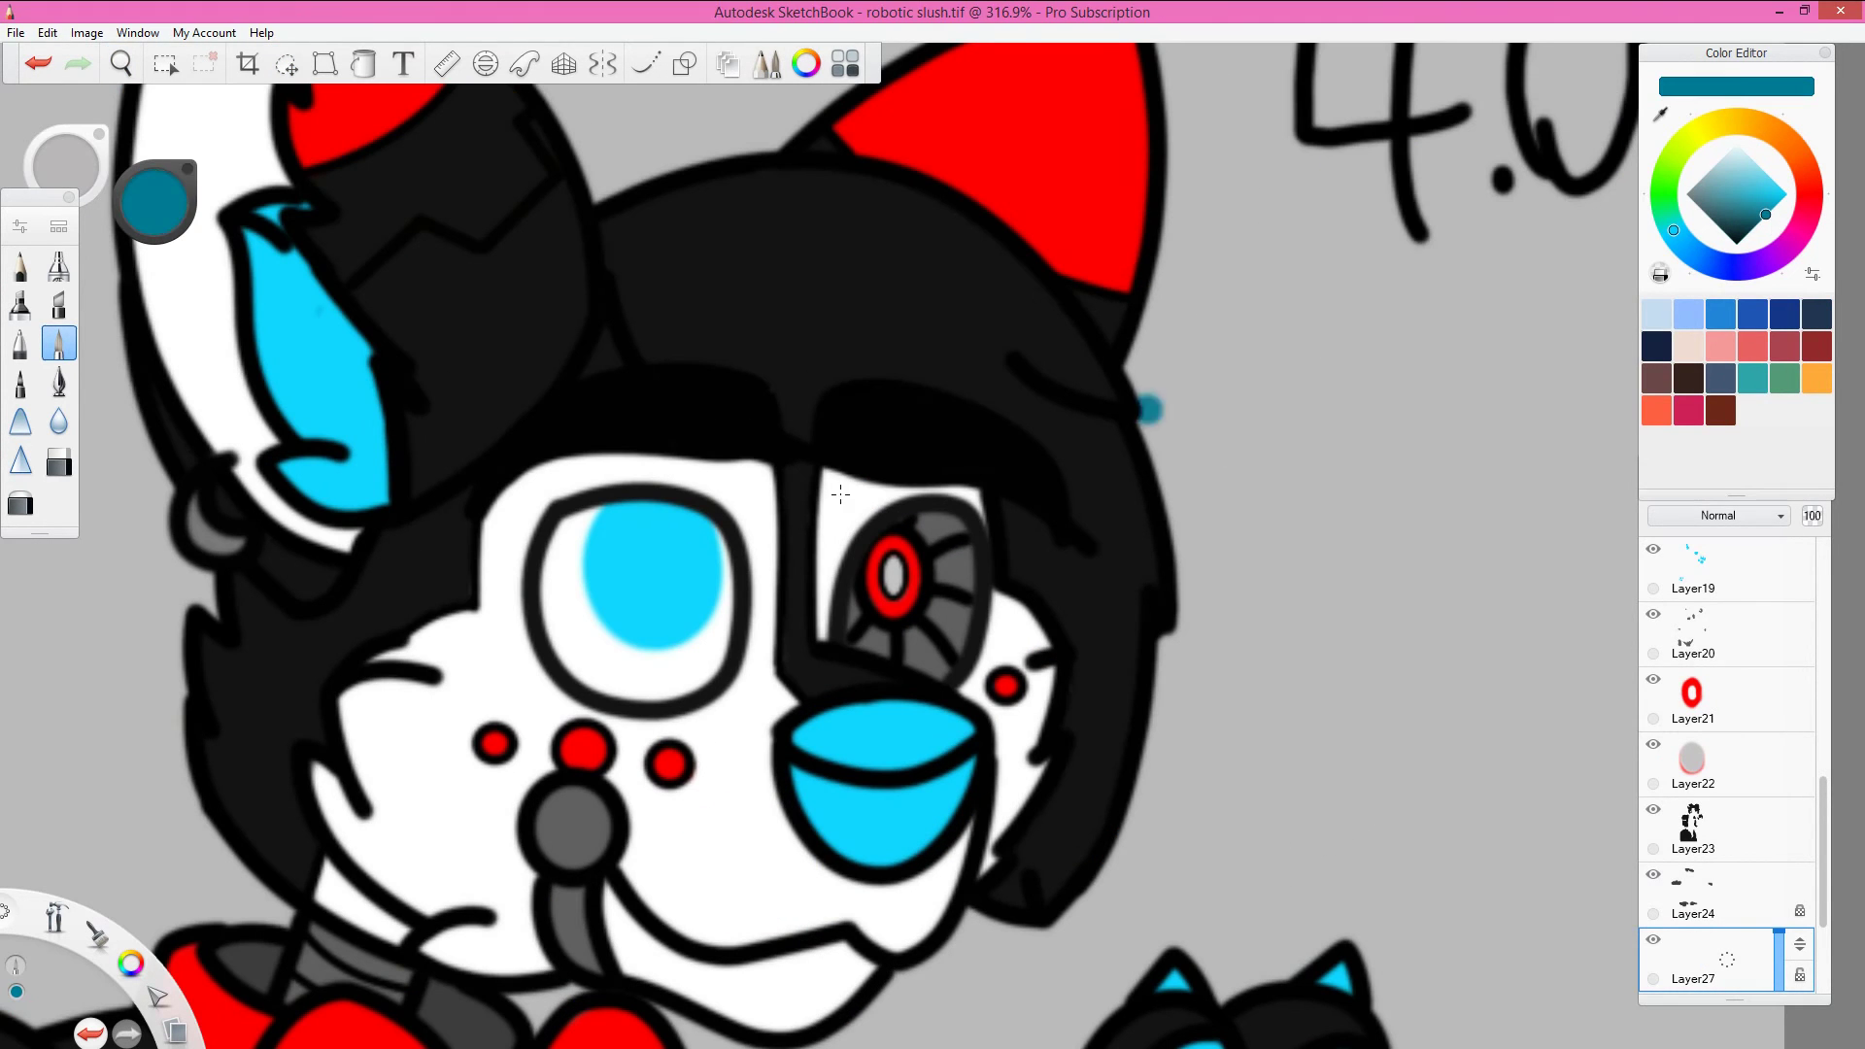
pyautogui.moveTo(658, 544); pyautogui.dragTo(661, 573)
pyautogui.scroll(-5, 1226, 1042)
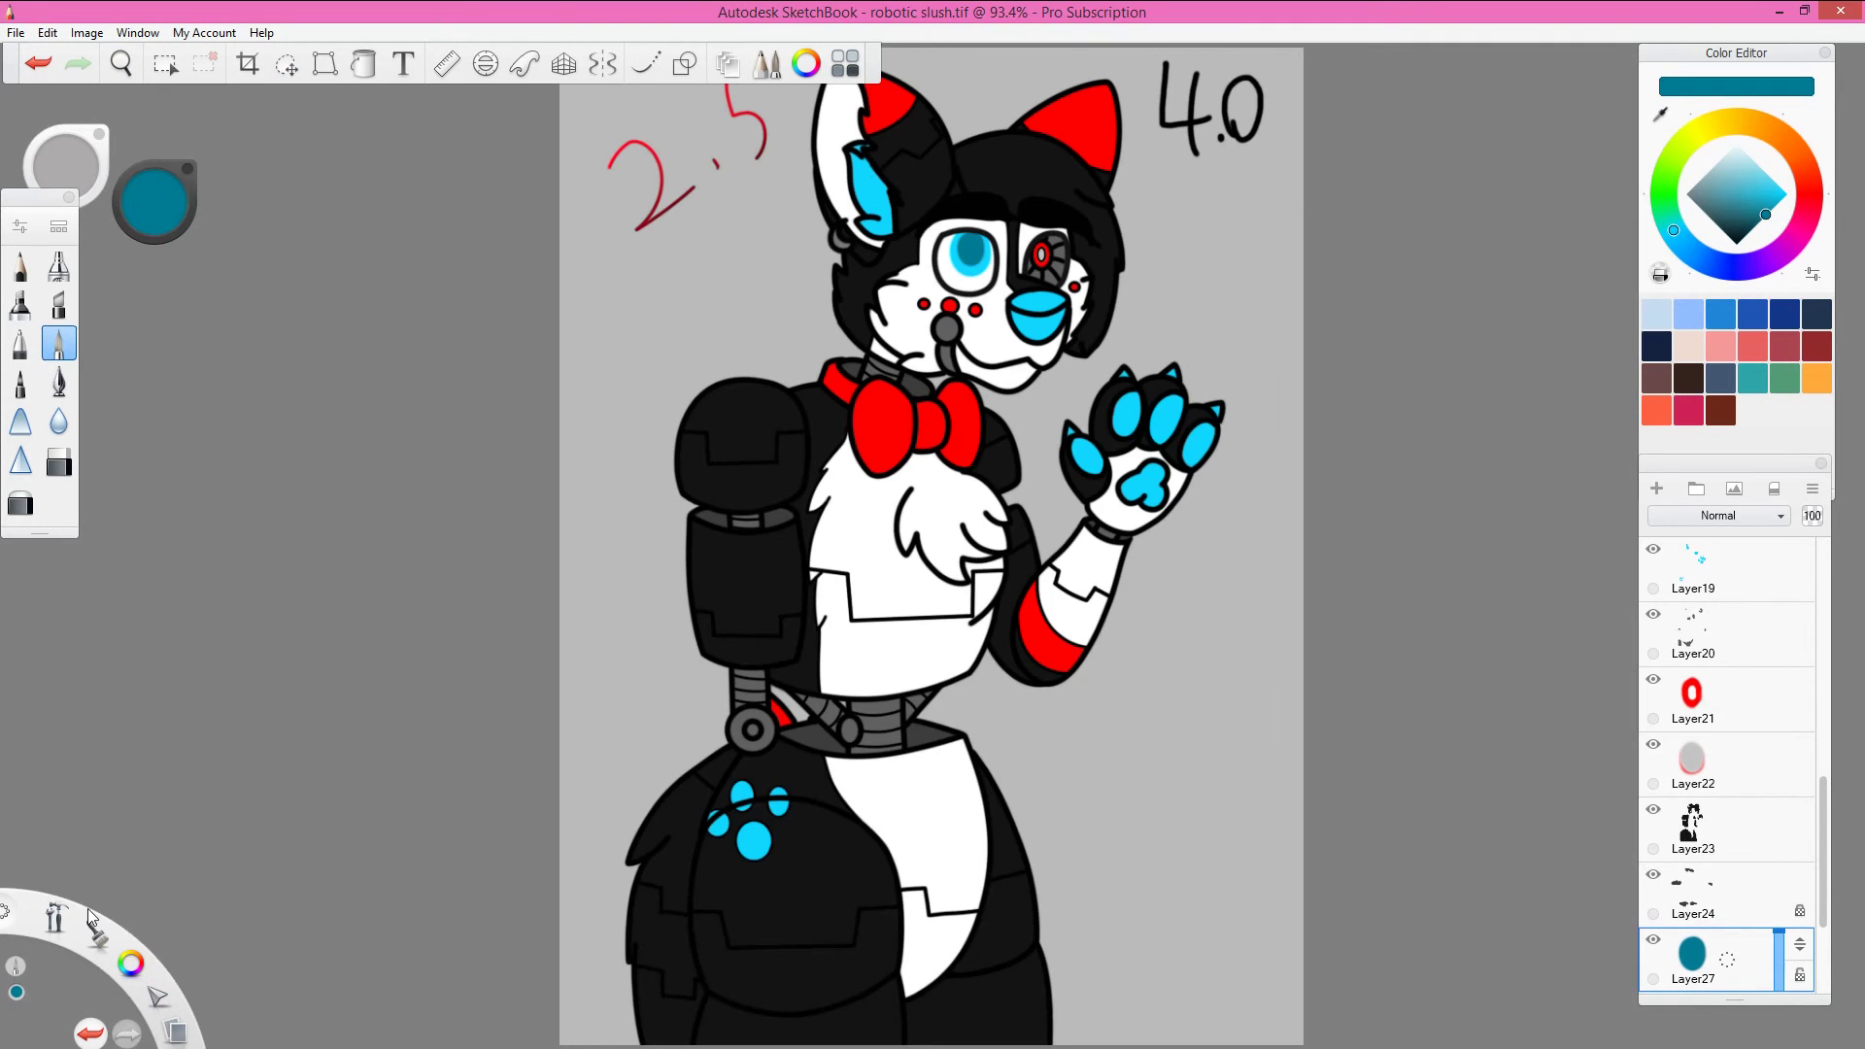
# Step: Add a new layer above Layer4, choose a soft black airbrush for shading and hide the flat colour layers
pyautogui.scroll(2, 911, 728)
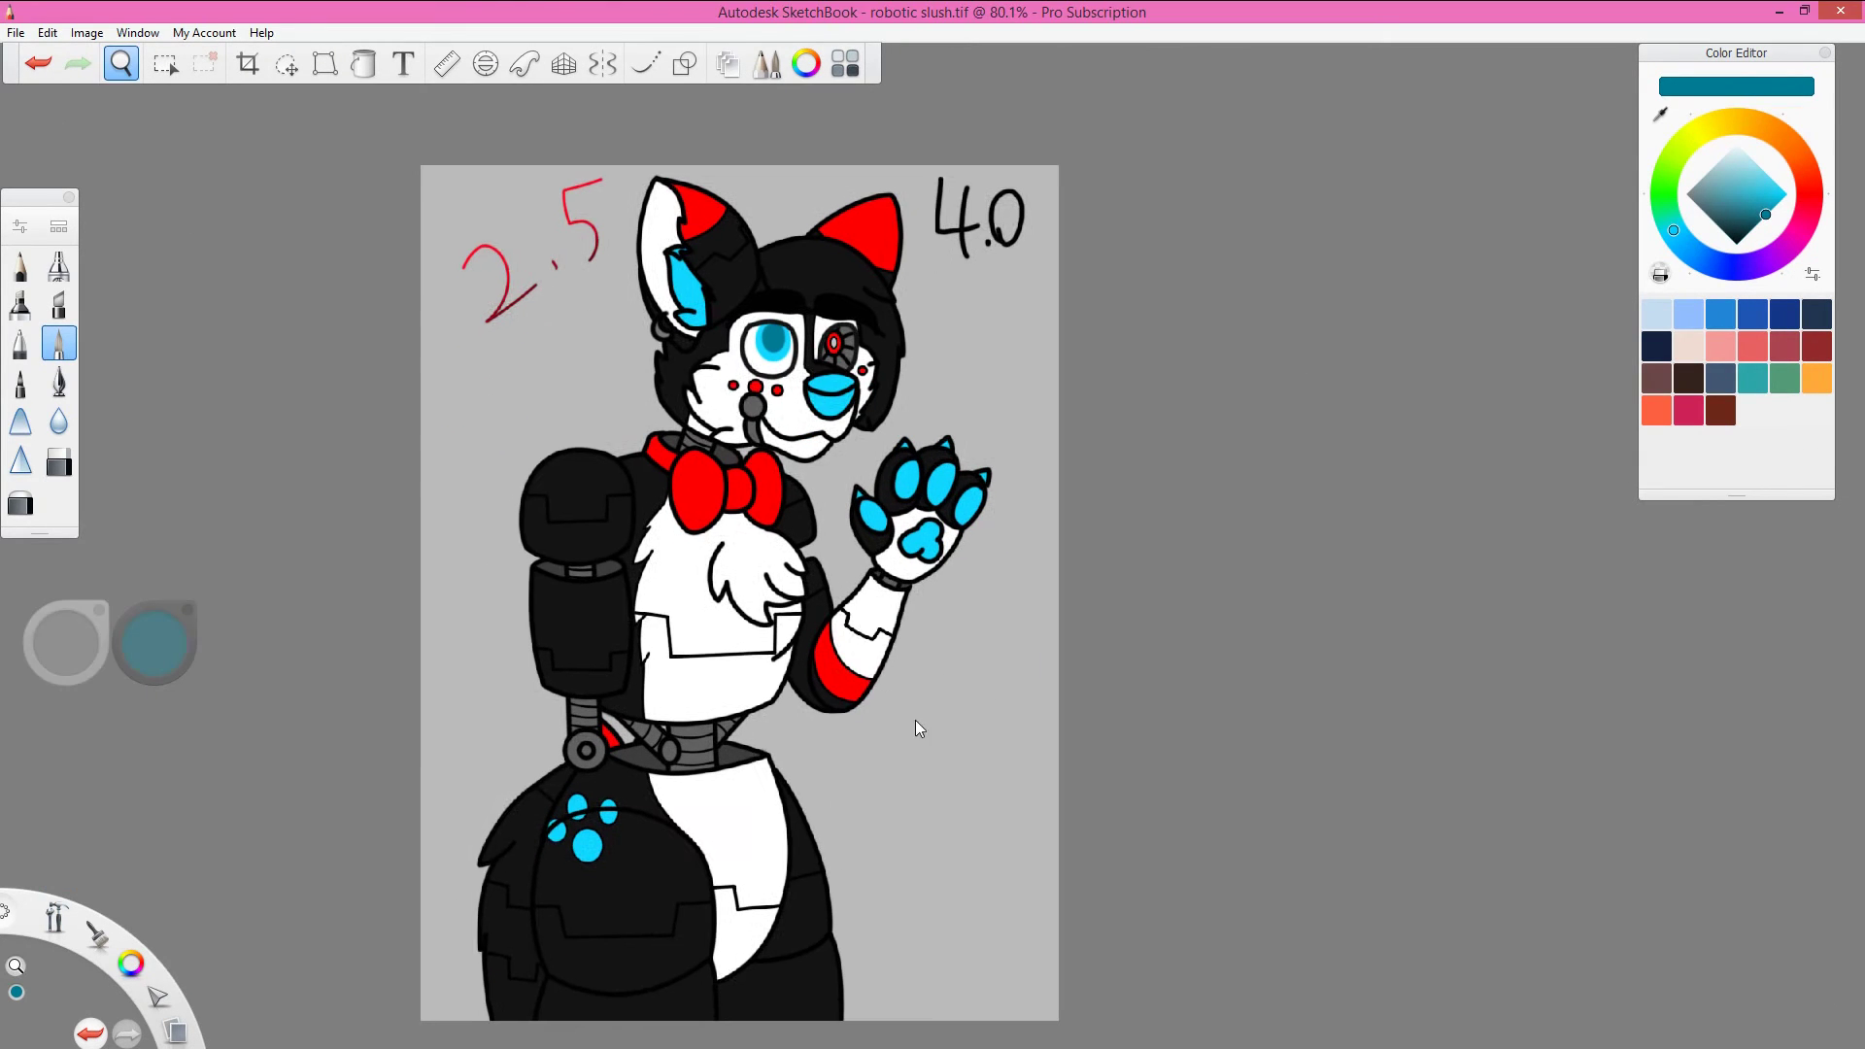
pyautogui.scroll(3, 1768, 722)
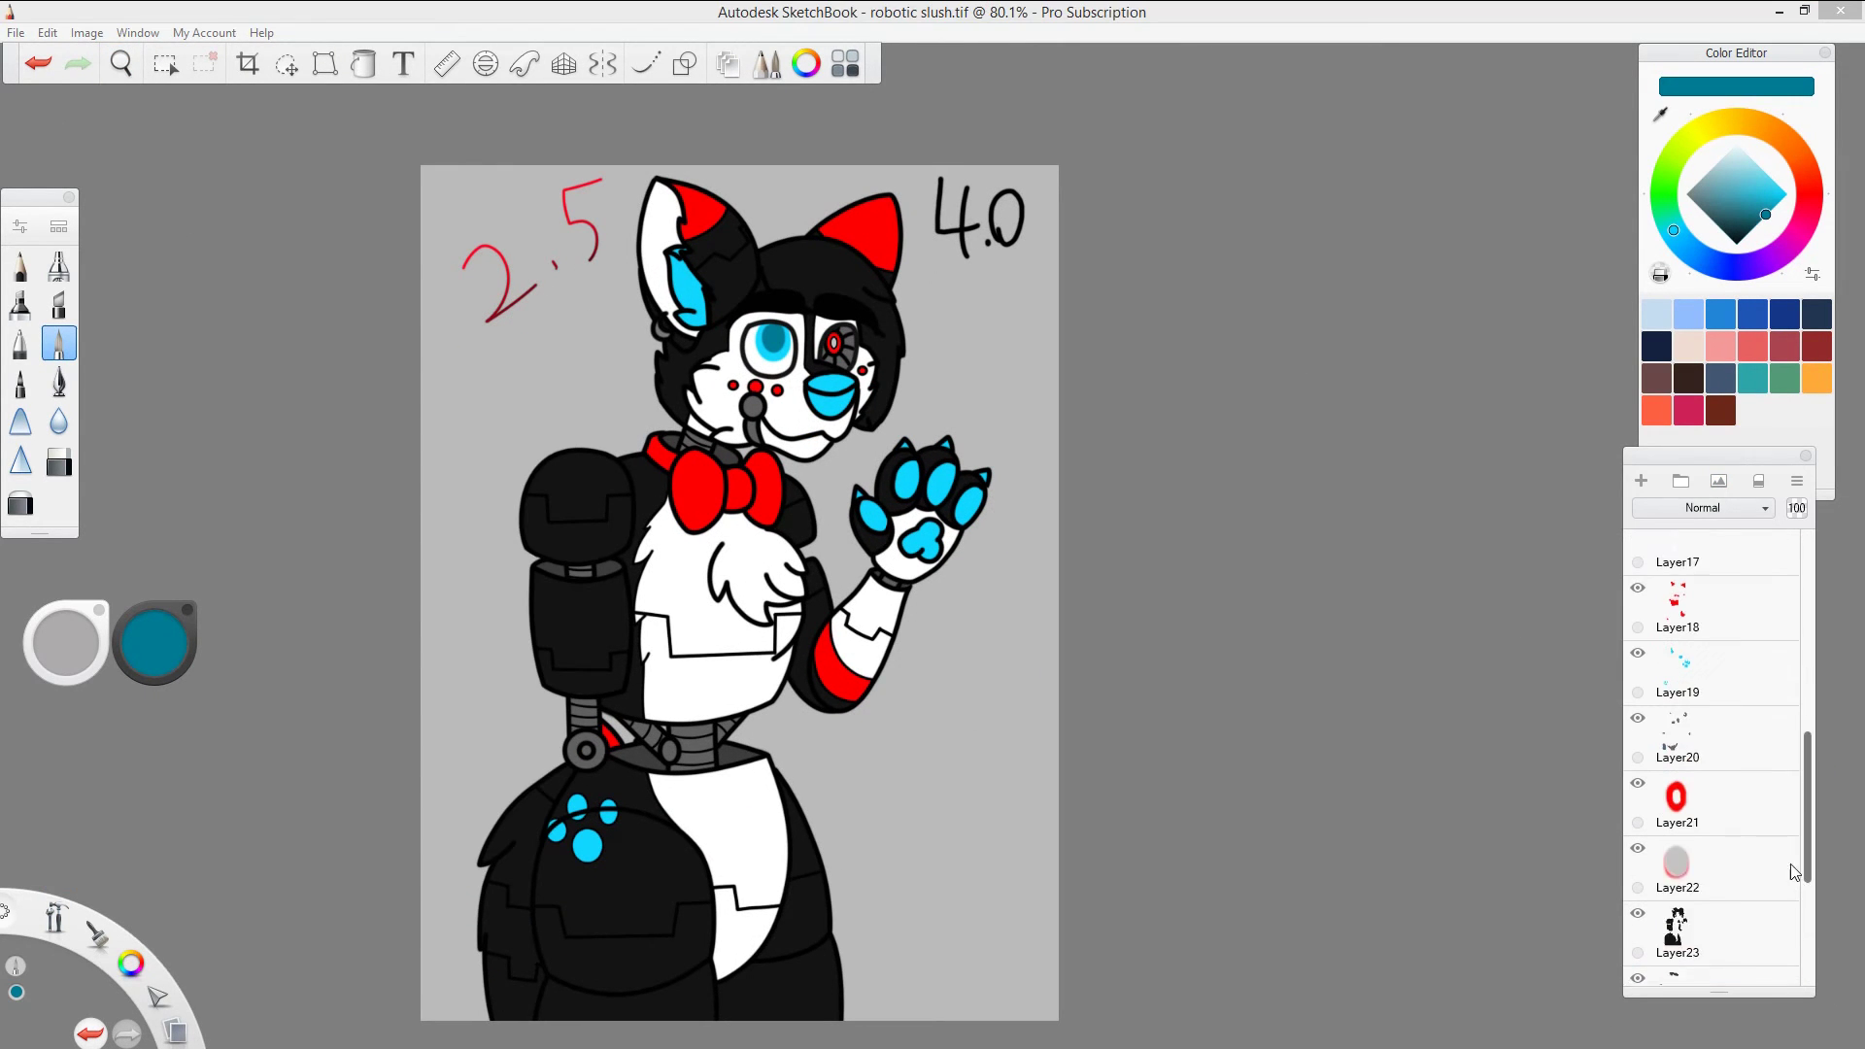
pyautogui.hotkey('ctrl', 'shift', 'n')
pyautogui.click(58, 266)
pyautogui.press('space')
pyautogui.moveTo(828, 710); pyautogui.dragTo(787, 753)
pyautogui.scroll(-5, 1075, 771)
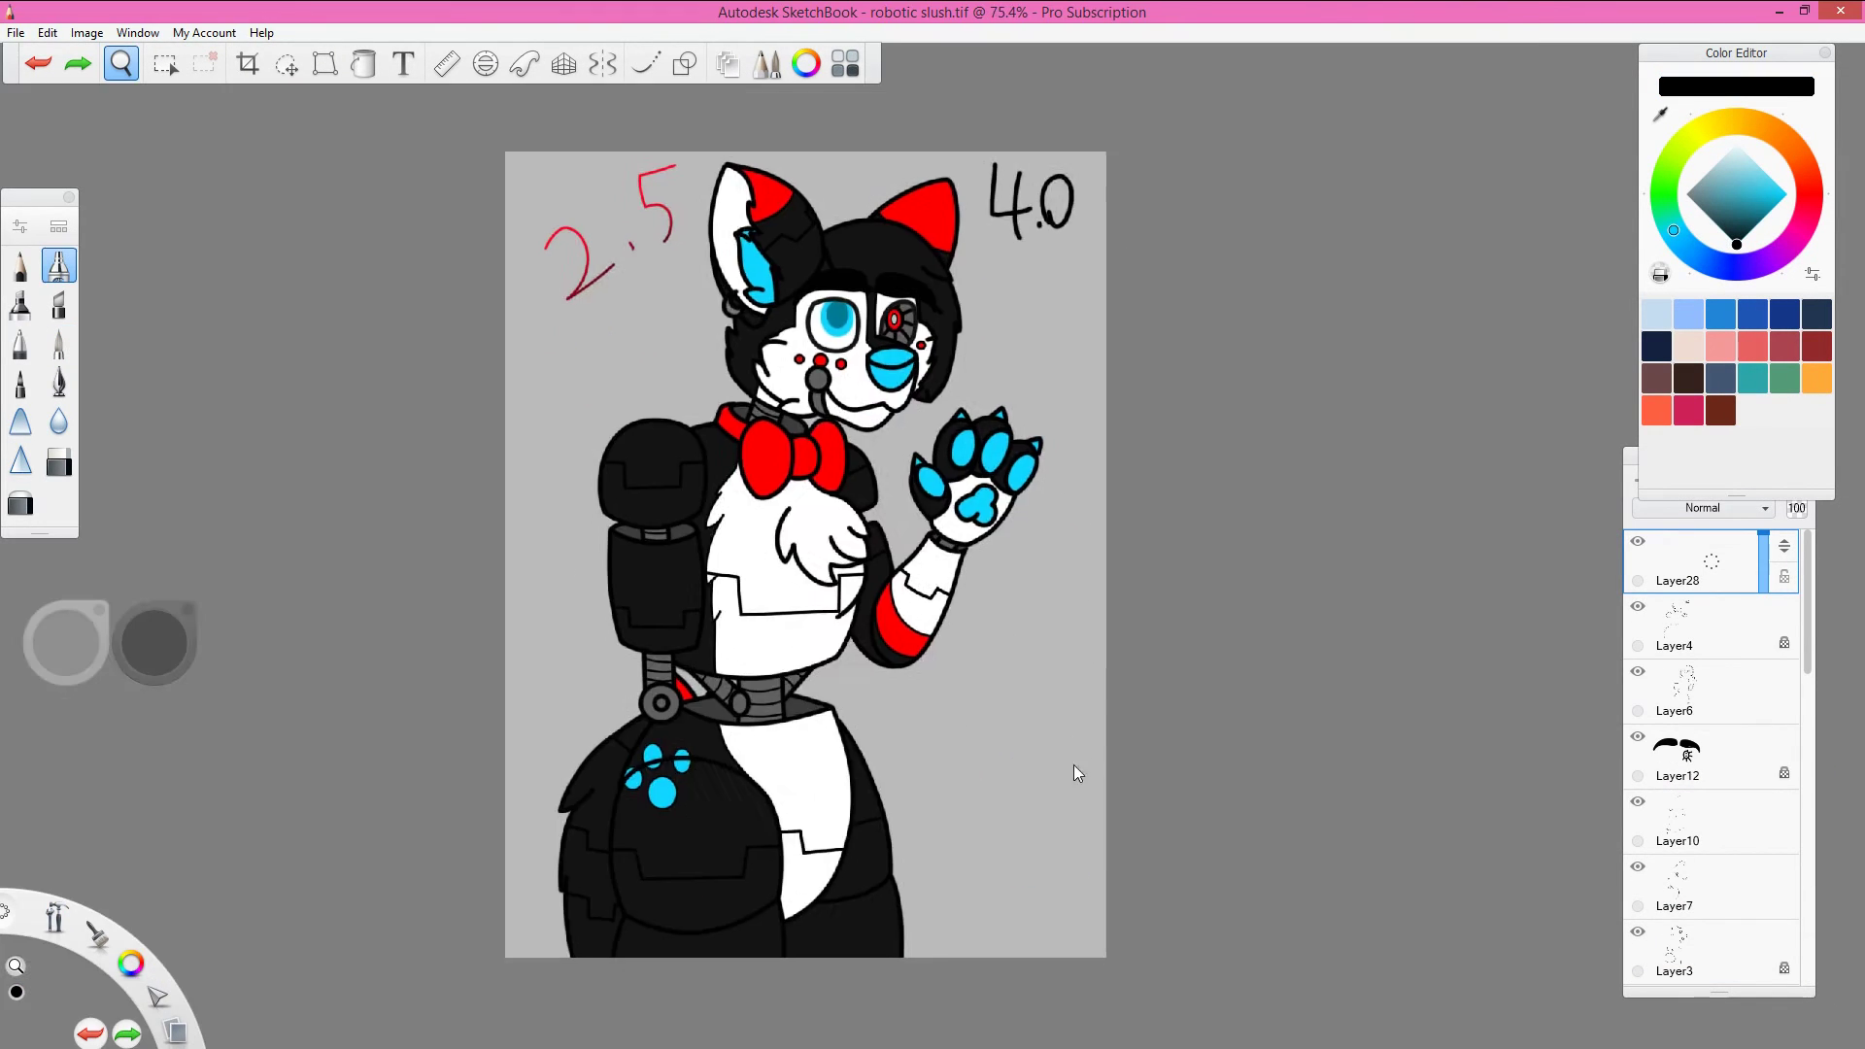
pyautogui.moveTo(1807, 602)
pyautogui.mouseDown()
pyautogui.moveTo(1808, 894)
pyautogui.moveTo(1807, 544)
pyautogui.mouseUp()
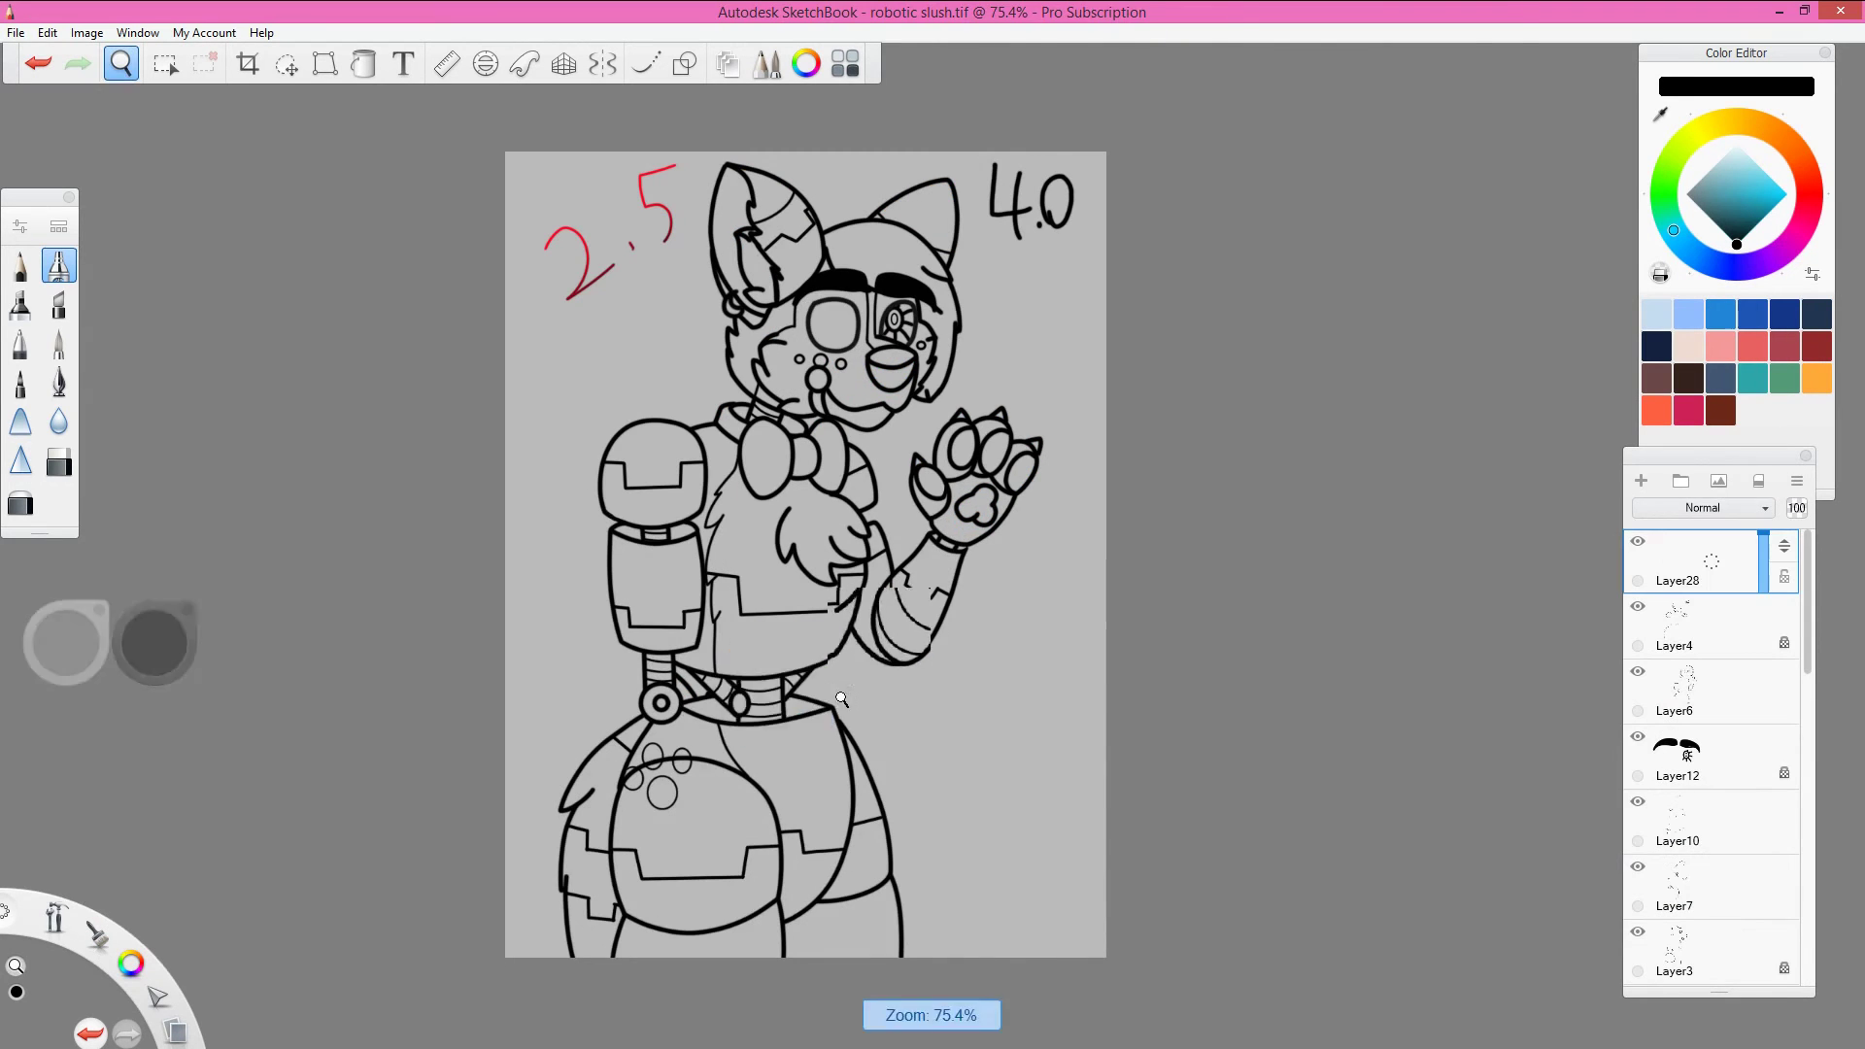
# Step: Airbrush soft black shading onto both ears and the nose on Layer28
pyautogui.scroll(7, 831, 183)
pyautogui.moveTo(467, 146)
pyautogui.mouseDown()
pyautogui.moveTo(509, 340)
pyautogui.moveTo(505, 583)
pyautogui.moveTo(592, 564)
pyautogui.moveTo(427, 660)
pyautogui.moveTo(437, 680)
pyautogui.mouseUp()
pyautogui.moveTo(584, 267)
pyautogui.mouseDown()
pyautogui.moveTo(655, 613)
pyautogui.moveTo(590, 178)
pyautogui.mouseUp()
pyautogui.moveTo(737, 307)
pyautogui.mouseDown()
pyautogui.moveTo(775, 311)
pyautogui.moveTo(758, 350)
pyautogui.mouseUp()
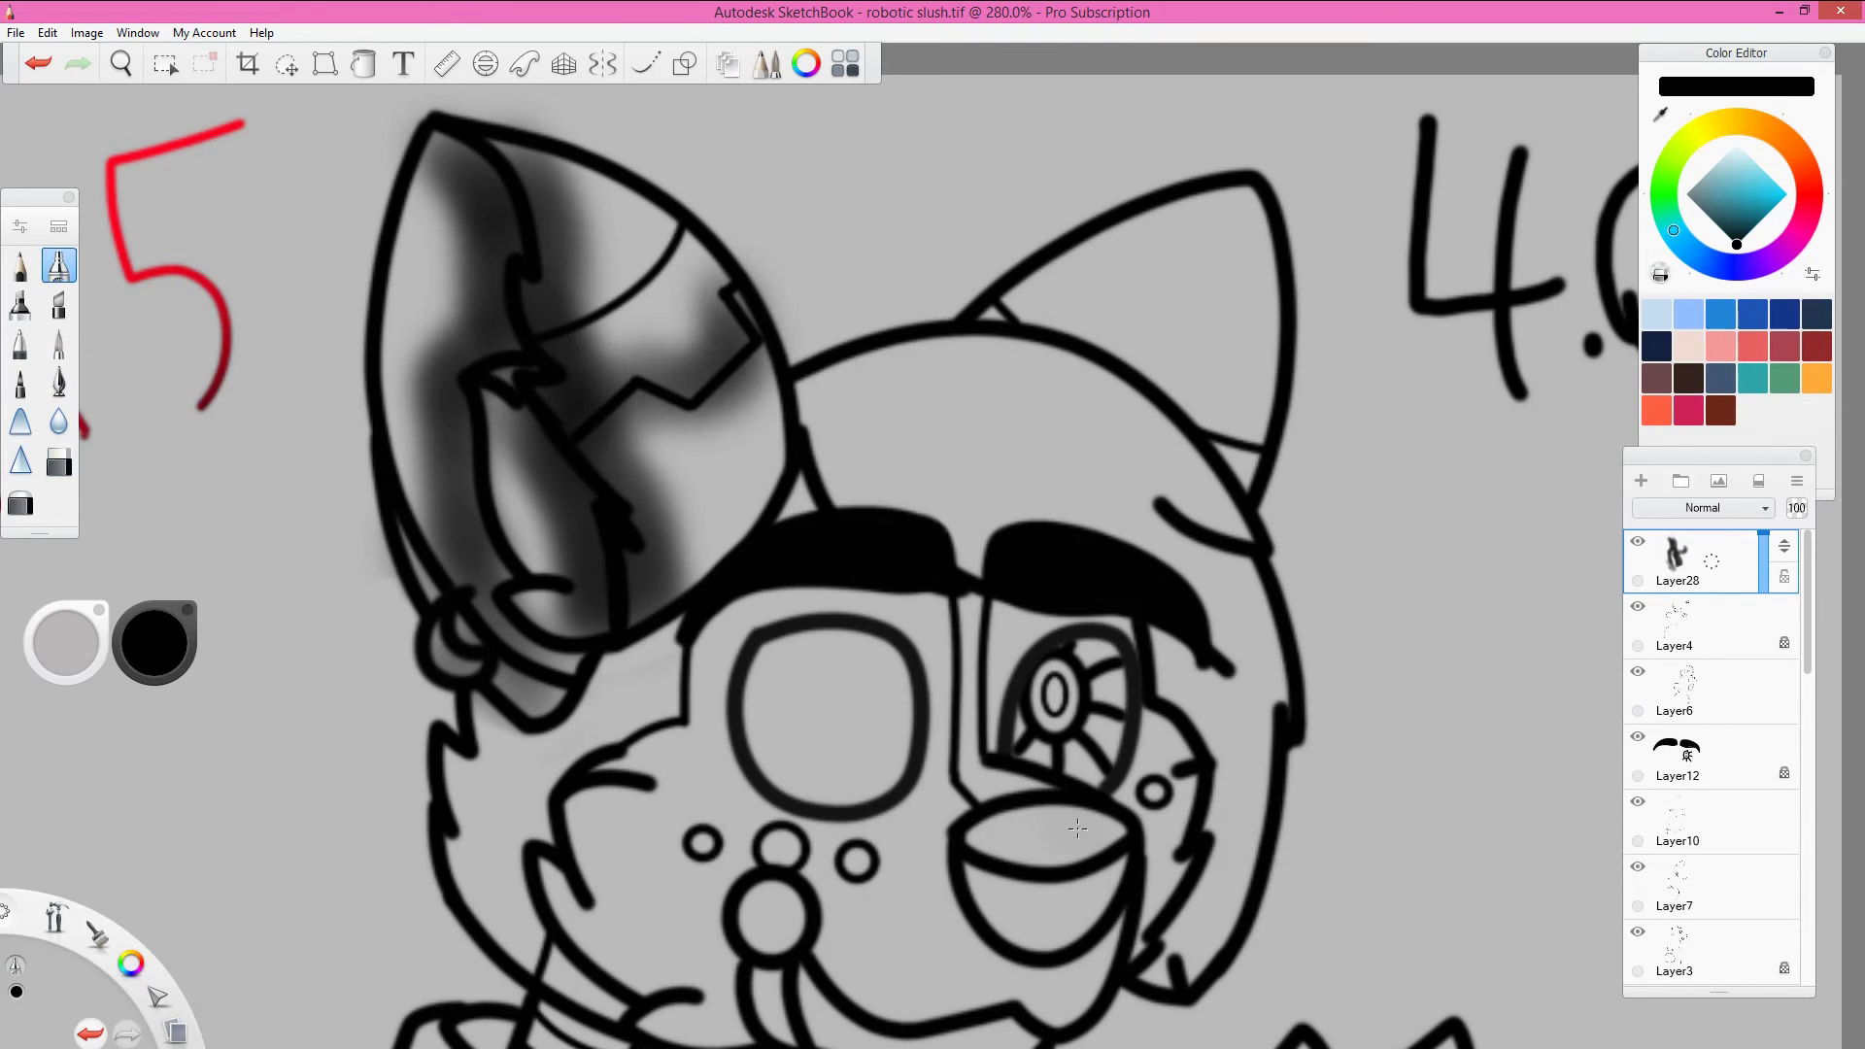
pyautogui.moveTo(1108, 816); pyautogui.dragTo(1030, 932)
pyautogui.moveTo(1234, 418)
pyautogui.mouseDown()
pyautogui.moveTo(1012, 315)
pyautogui.moveTo(1214, 253)
pyautogui.moveTo(1030, 291)
pyautogui.mouseUp()
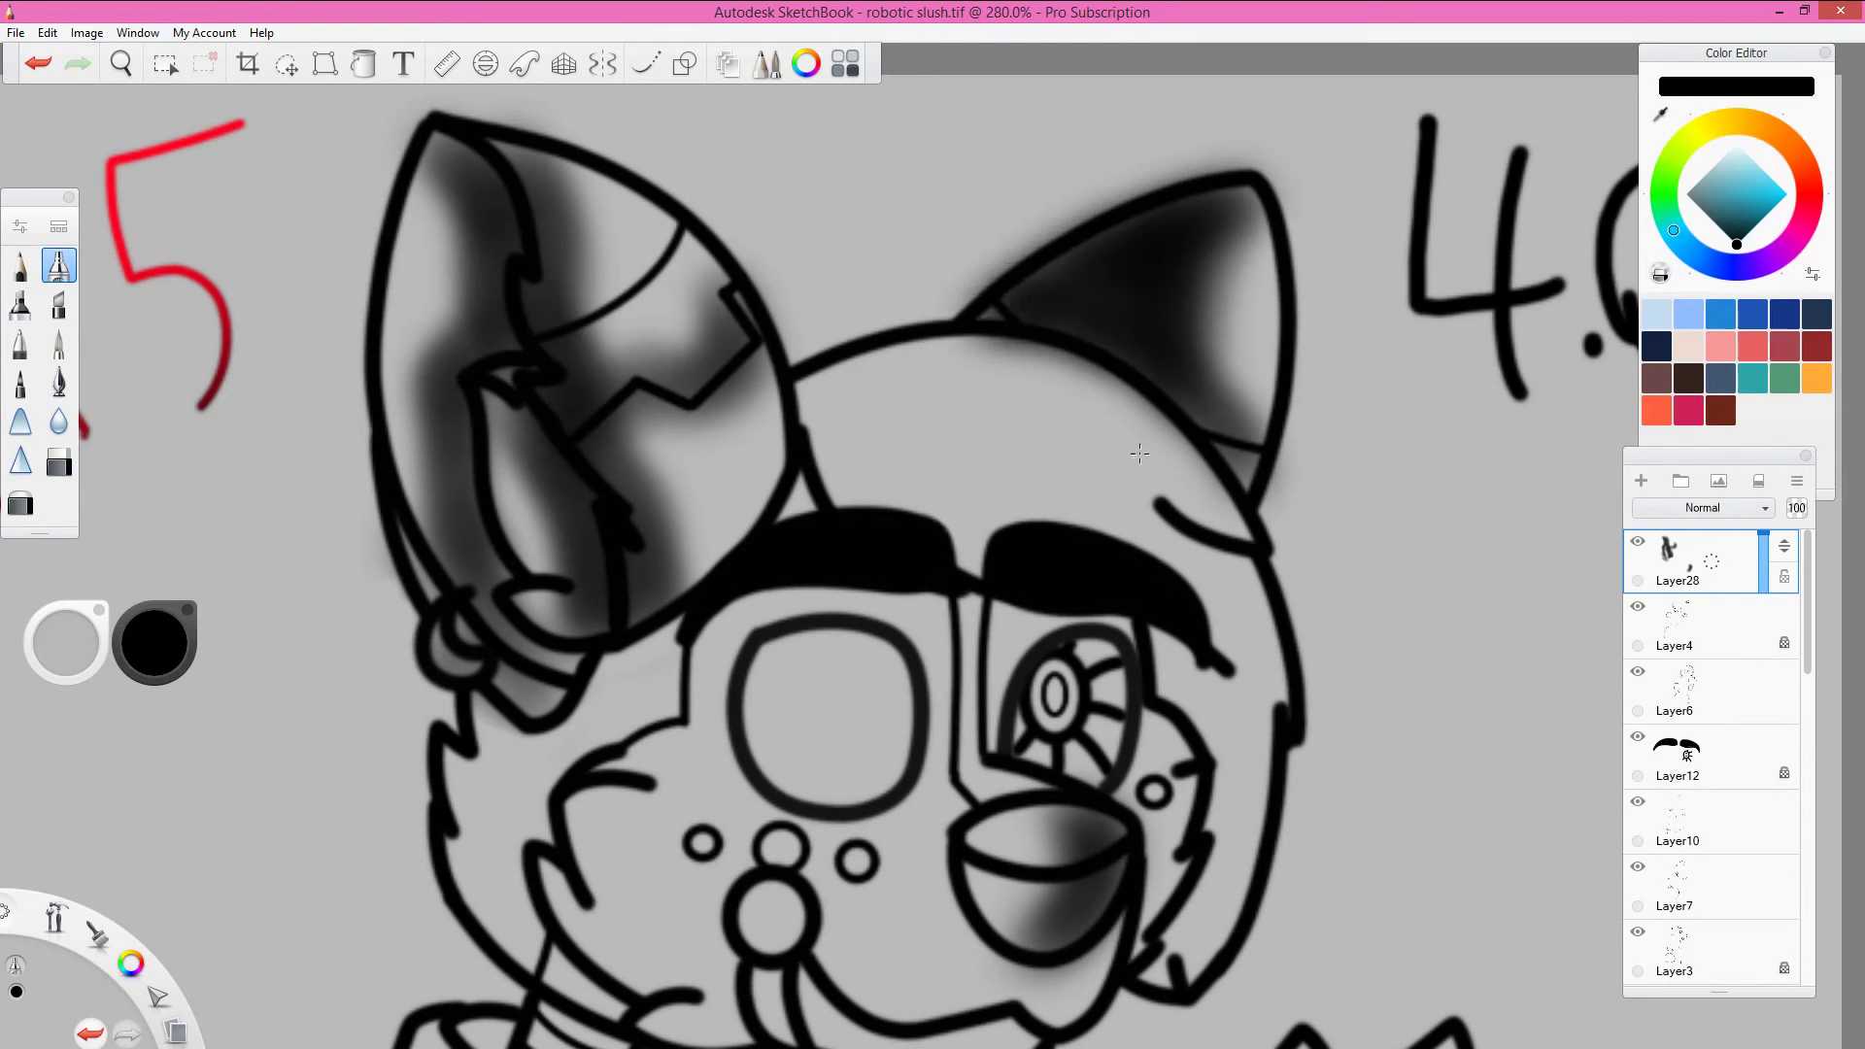
# Step: Erase the shading overflow around the ears, shade the near eye and save the drawing
pyautogui.press('e')
pyautogui.moveTo(1244, 223); pyautogui.dragTo(967, 344)
pyautogui.moveTo(826, 607)
pyautogui.mouseDown()
pyautogui.moveTo(1166, 680)
pyautogui.moveTo(777, 719)
pyautogui.moveTo(875, 777)
pyautogui.mouseUp()
pyautogui.press('Home')
pyautogui.hotkey('ctrl', 's')
# Step: Airbrush soft black shading onto the far side of the face, the near cheek, microphone and jaw on Layer28
pyautogui.scroll(5, 719, 875)
pyautogui.moveTo(1108, 389); pyautogui.dragTo(1059, 622)
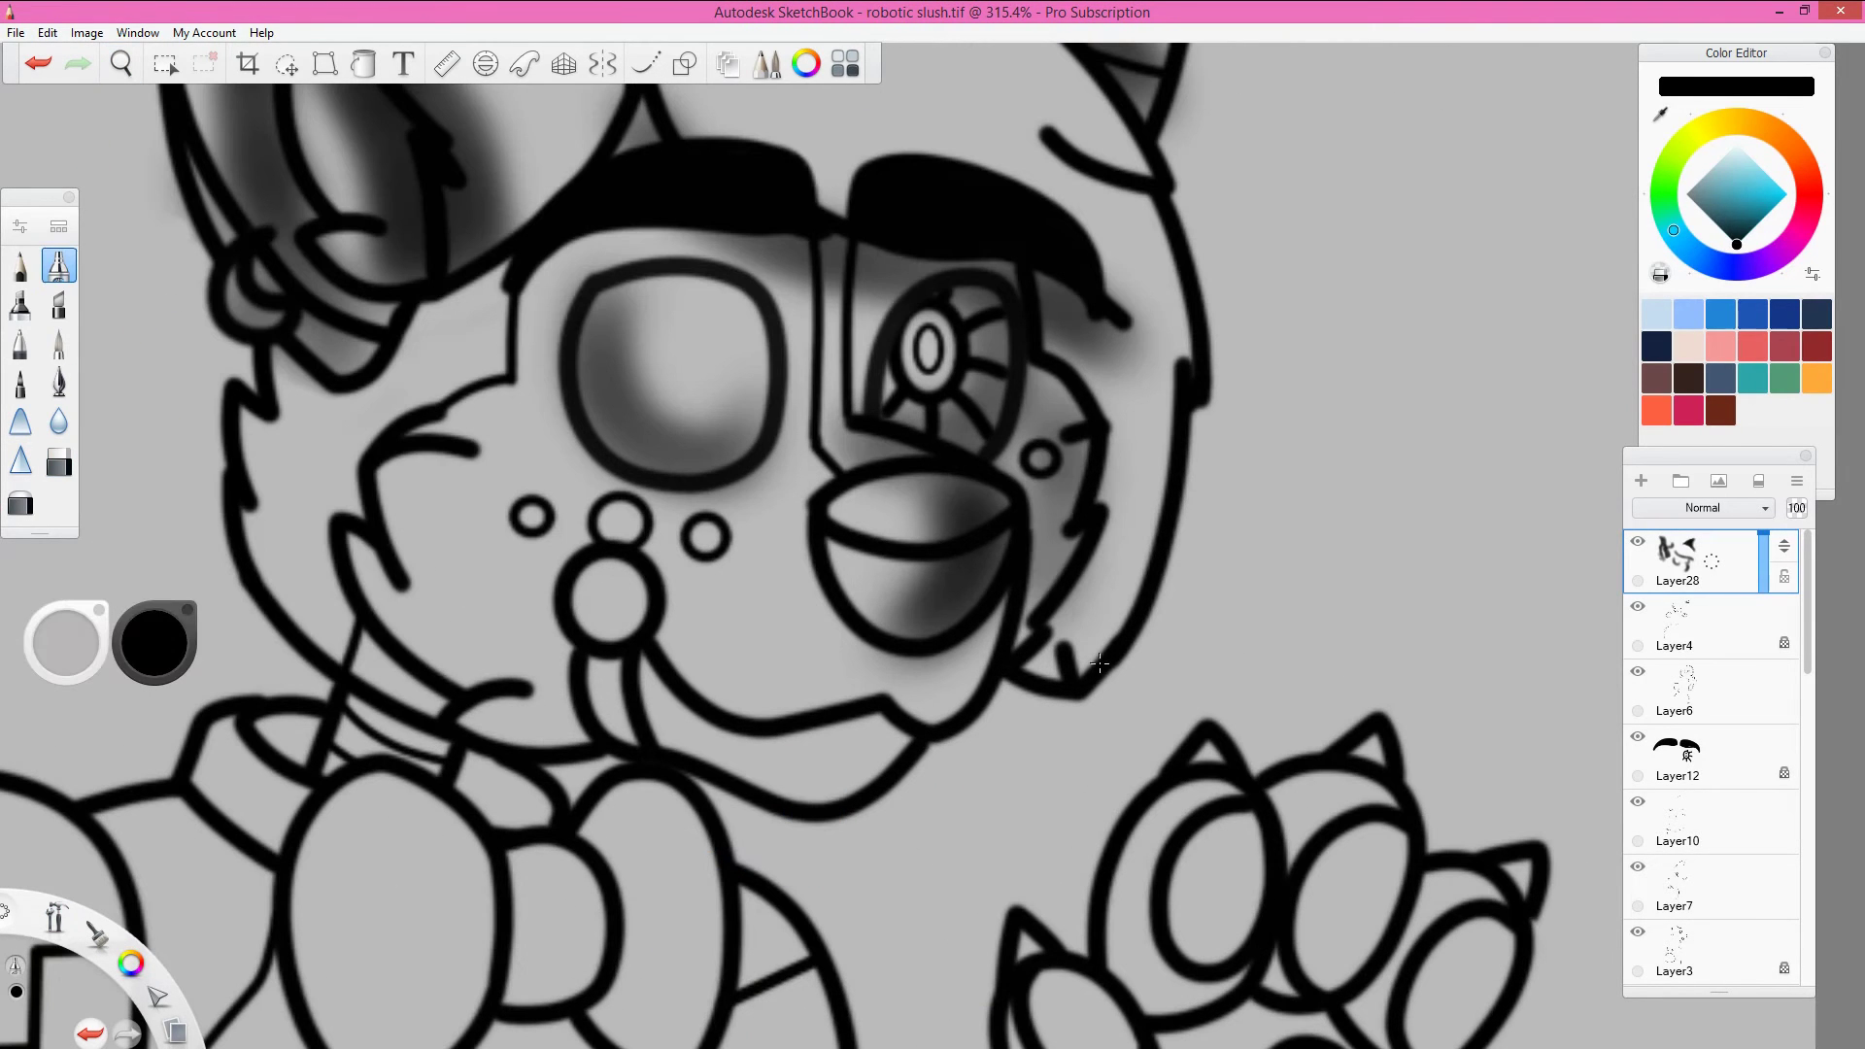
pyautogui.moveTo(369, 408); pyautogui.dragTo(544, 738)
pyautogui.moveTo(564, 545); pyautogui.dragTo(624, 843)
pyautogui.moveTo(320, 350); pyautogui.dragTo(253, 680)
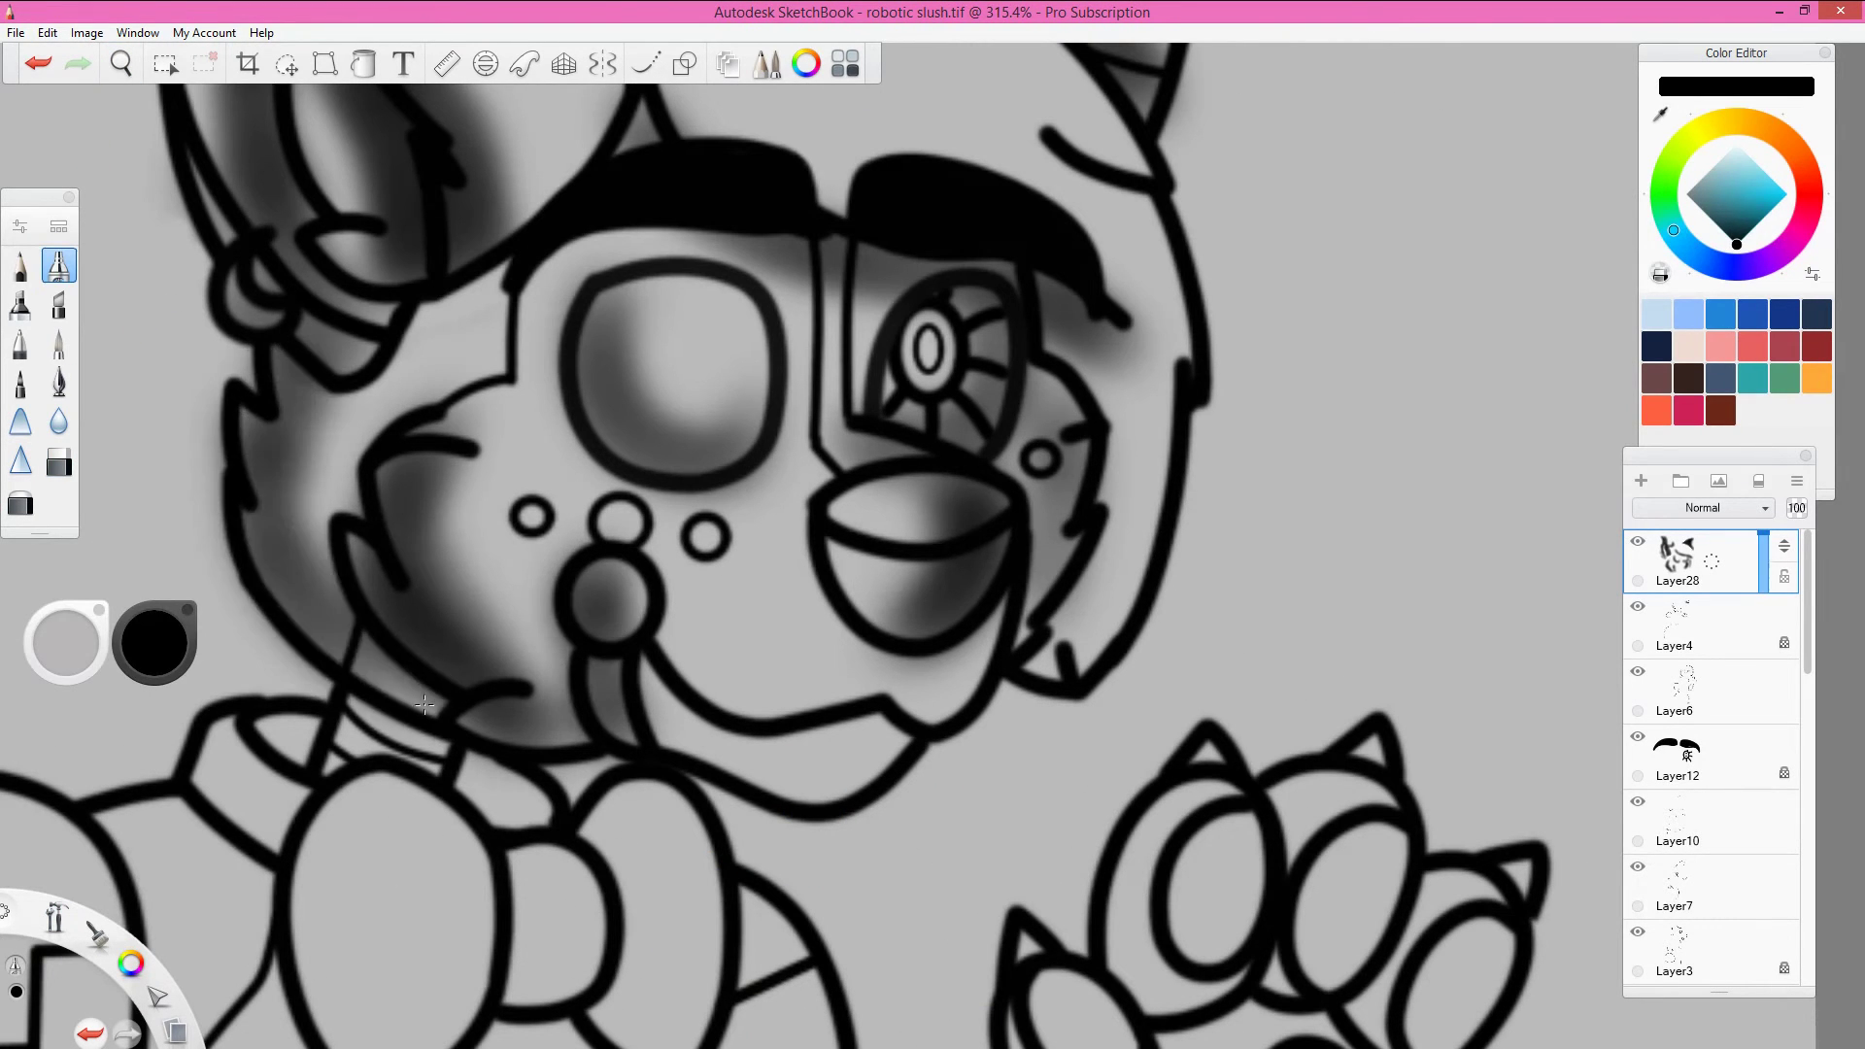
pyautogui.moveTo(670, 710); pyautogui.dragTo(972, 631)
# Step: Shade the crown and far side of the head, the collar and the bow tie in soft black
pyautogui.press('Home')
pyautogui.scroll(4, 566, 521)
pyautogui.moveTo(565, 521)
pyautogui.mouseDown()
pyautogui.moveTo(874, 777)
pyautogui.moveTo(544, 437)
pyautogui.mouseUp()
pyautogui.moveTo(960, 631); pyautogui.dragTo(1122, 334)
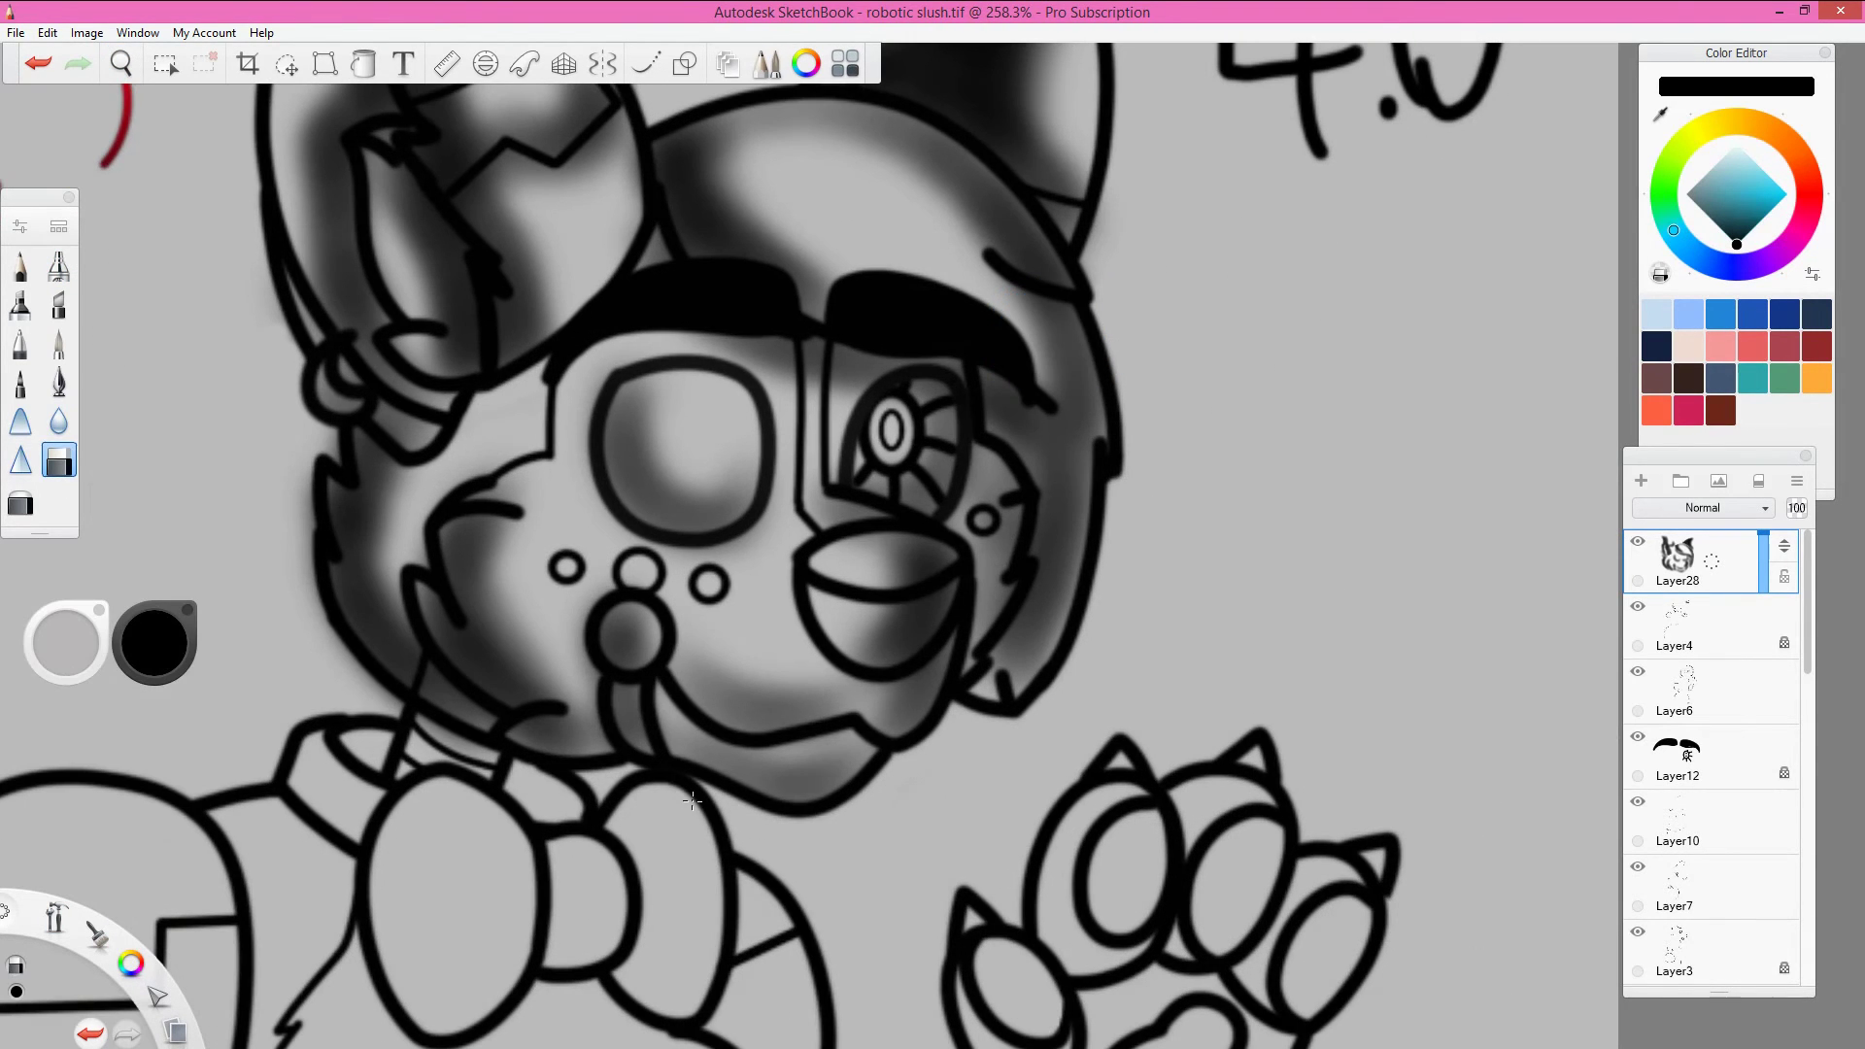
pyautogui.moveTo(559, 574)
pyautogui.mouseDown()
pyautogui.moveTo(709, 588)
pyautogui.moveTo(428, 749)
pyautogui.moveTo(486, 923)
pyautogui.moveTo(661, 923)
pyautogui.moveTo(671, 972)
pyautogui.mouseUp()
pyautogui.press('Home')
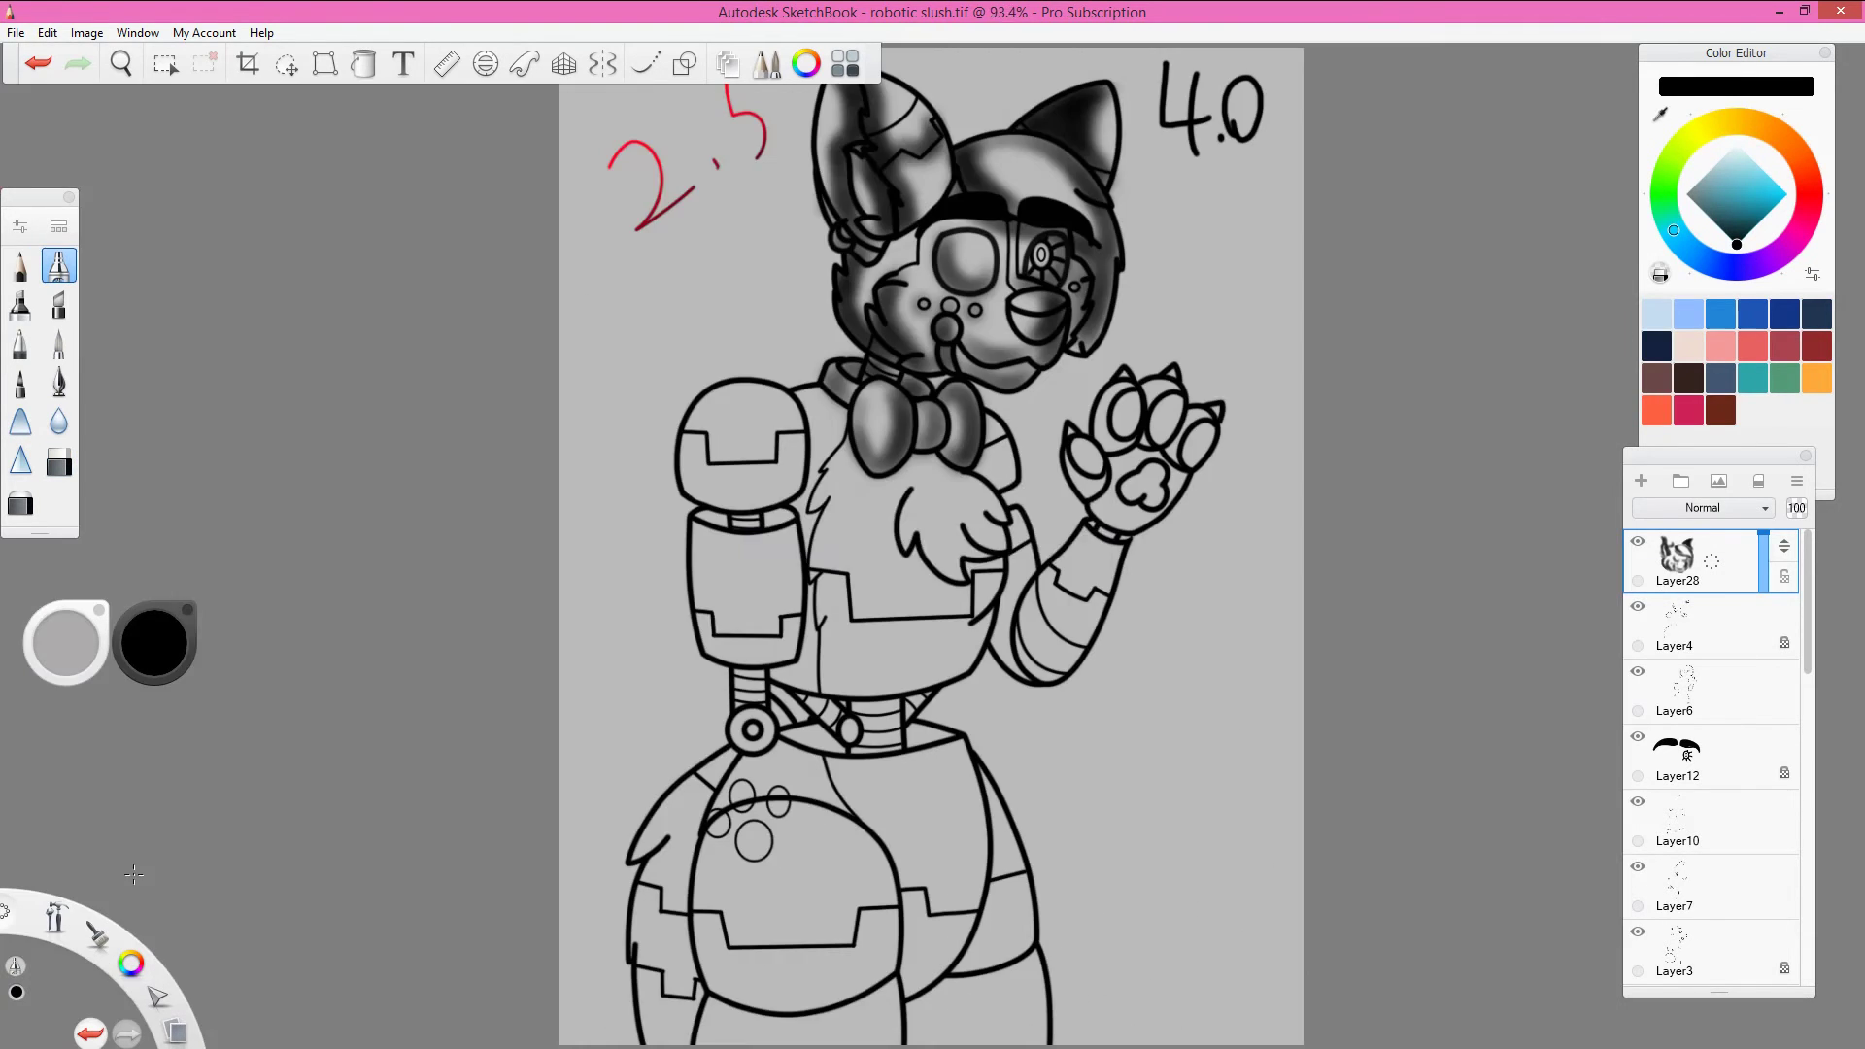
# Step: Airbrush soft black shading beneath the bow tie and along the chest fur tuft, undoing the last stray stroke
pyautogui.scroll(5, 962, 544)
pyautogui.moveTo(855, 592); pyautogui.dragTo(923, 680)
pyautogui.scroll(1, 962, 617)
pyautogui.moveTo(932, 544)
pyautogui.mouseDown()
pyautogui.moveTo(962, 617)
pyautogui.moveTo(486, 311)
pyautogui.moveTo(816, 622)
pyautogui.moveTo(683, 470)
pyautogui.mouseUp()
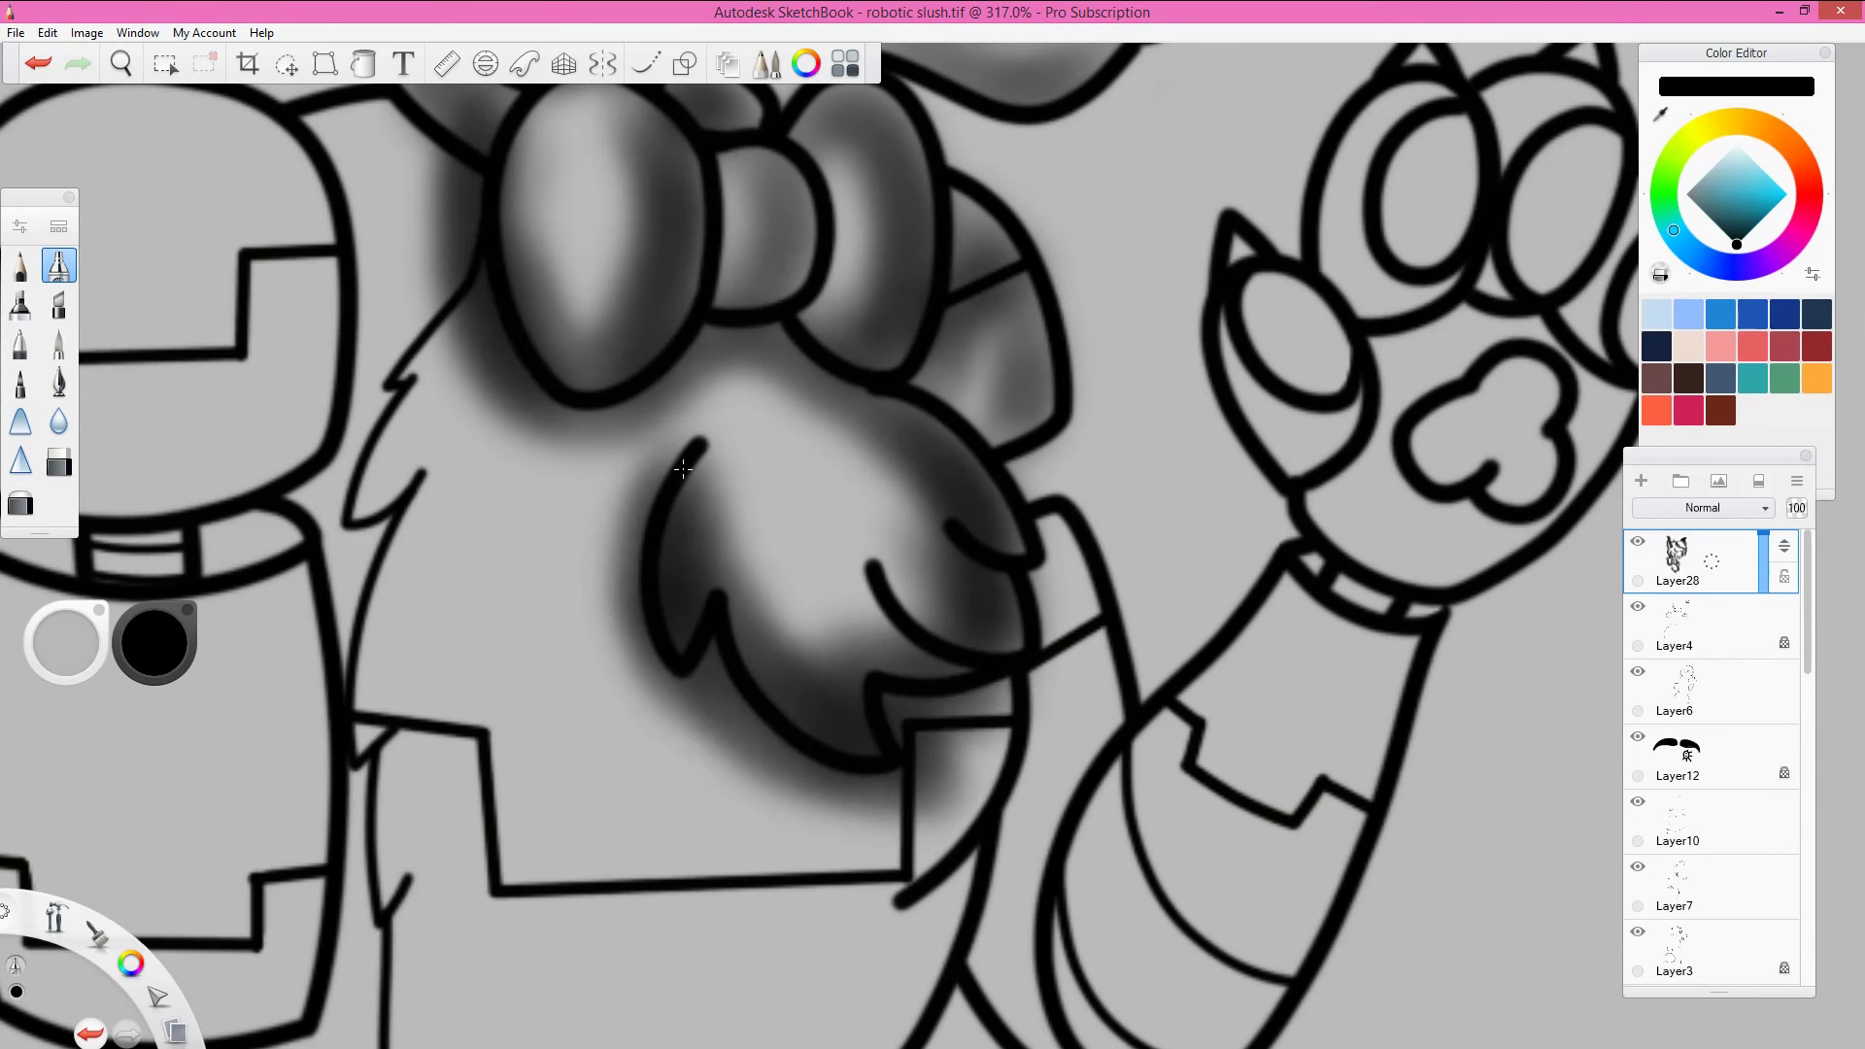
pyautogui.hotkey('ctrl', 'z')
# Step: Shade the edges and panel lines of the near upper arm and forearm in soft black
pyautogui.scroll(-1, 683, 469)
pyautogui.moveTo(631, 408)
pyautogui.mouseDown()
pyautogui.moveTo(369, 544)
pyautogui.moveTo(427, 648)
pyautogui.moveTo(583, 389)
pyautogui.mouseUp()
pyautogui.moveTo(438, 544); pyautogui.dragTo(680, 544)
pyautogui.moveTo(408, 739)
pyautogui.mouseDown()
pyautogui.moveTo(419, 755)
pyautogui.moveTo(632, 763)
pyautogui.mouseUp()
pyautogui.moveTo(632, 763); pyautogui.dragTo(719, 471)
pyautogui.moveTo(524, 437)
pyautogui.mouseDown()
pyautogui.moveTo(739, 767)
pyautogui.moveTo(544, 835)
pyautogui.mouseUp()
pyautogui.moveTo(700, 408); pyautogui.dragTo(768, 807)
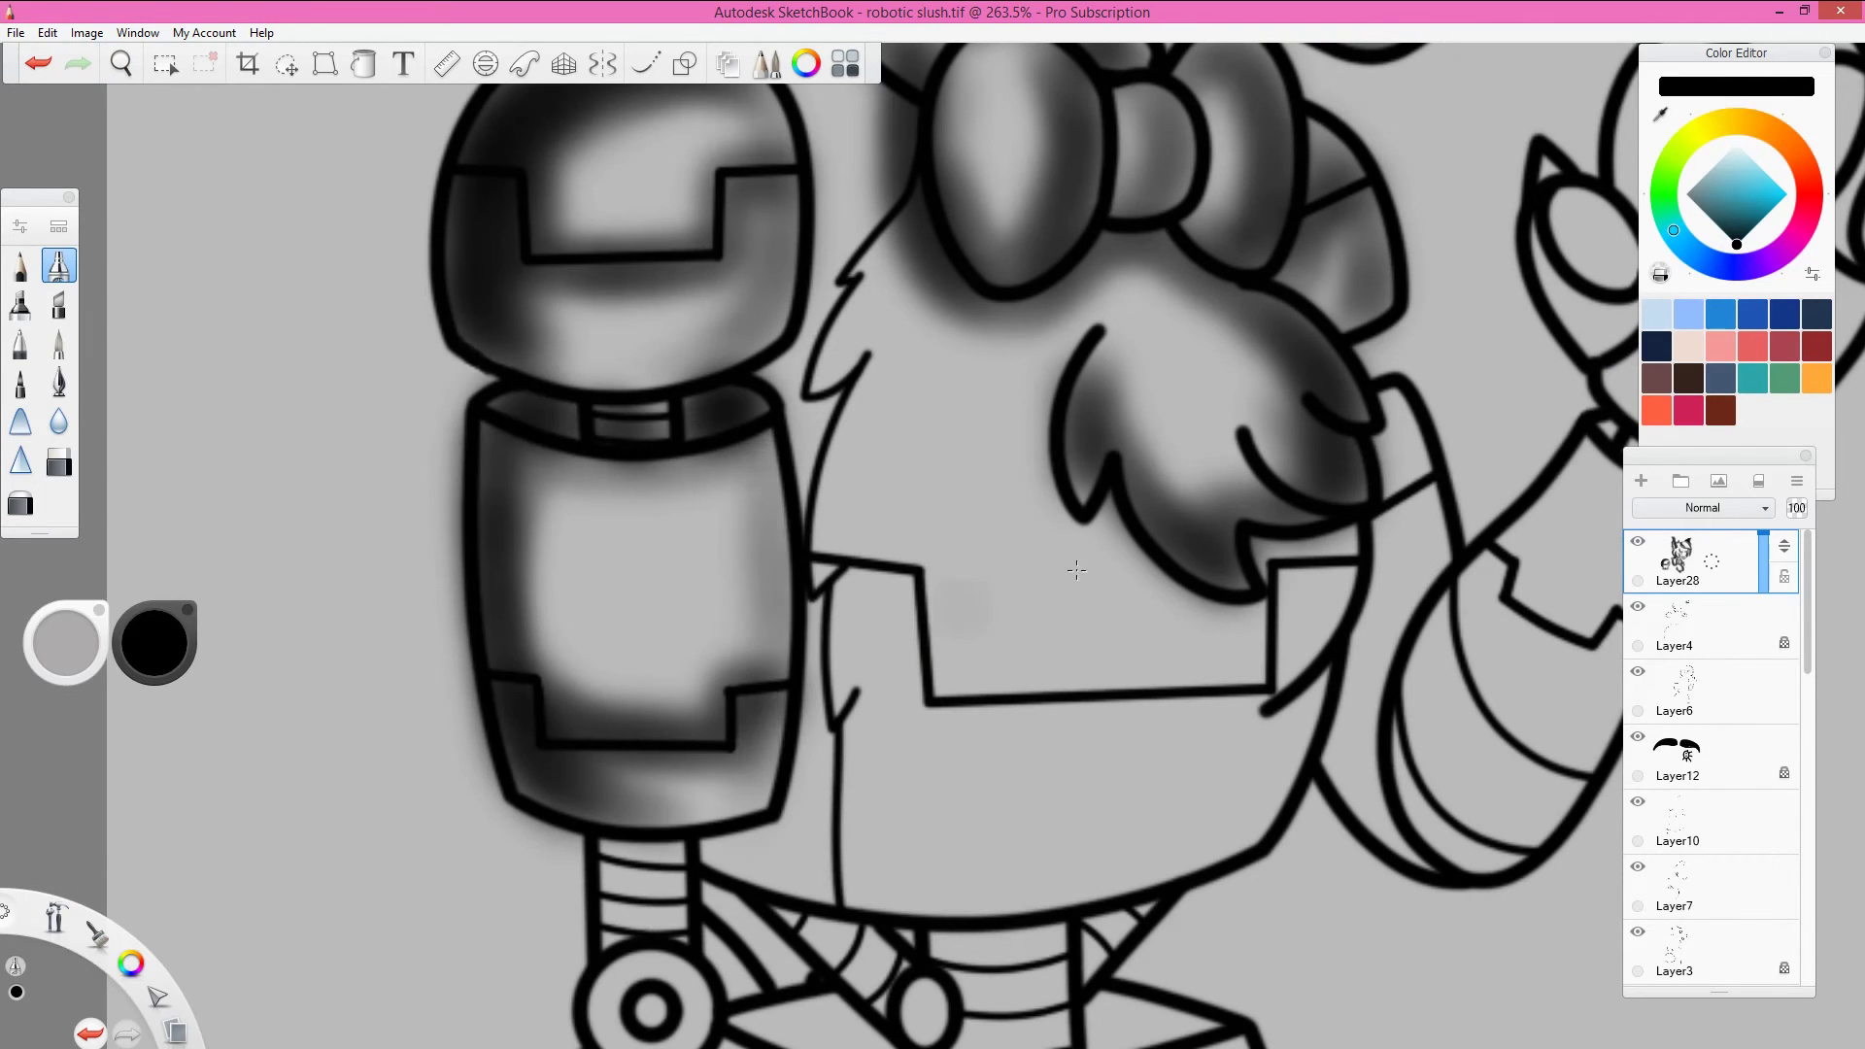
# Step: Erase the shading overflow around the near arm and shade its lower segmented joint and round pivot
pyautogui.press('e')
pyautogui.moveTo(464, 758); pyautogui.dragTo(467, 382)
pyautogui.moveTo(244, 426); pyautogui.dragTo(234, 207)
pyautogui.moveTo(582, 748); pyautogui.dragTo(680, 836)
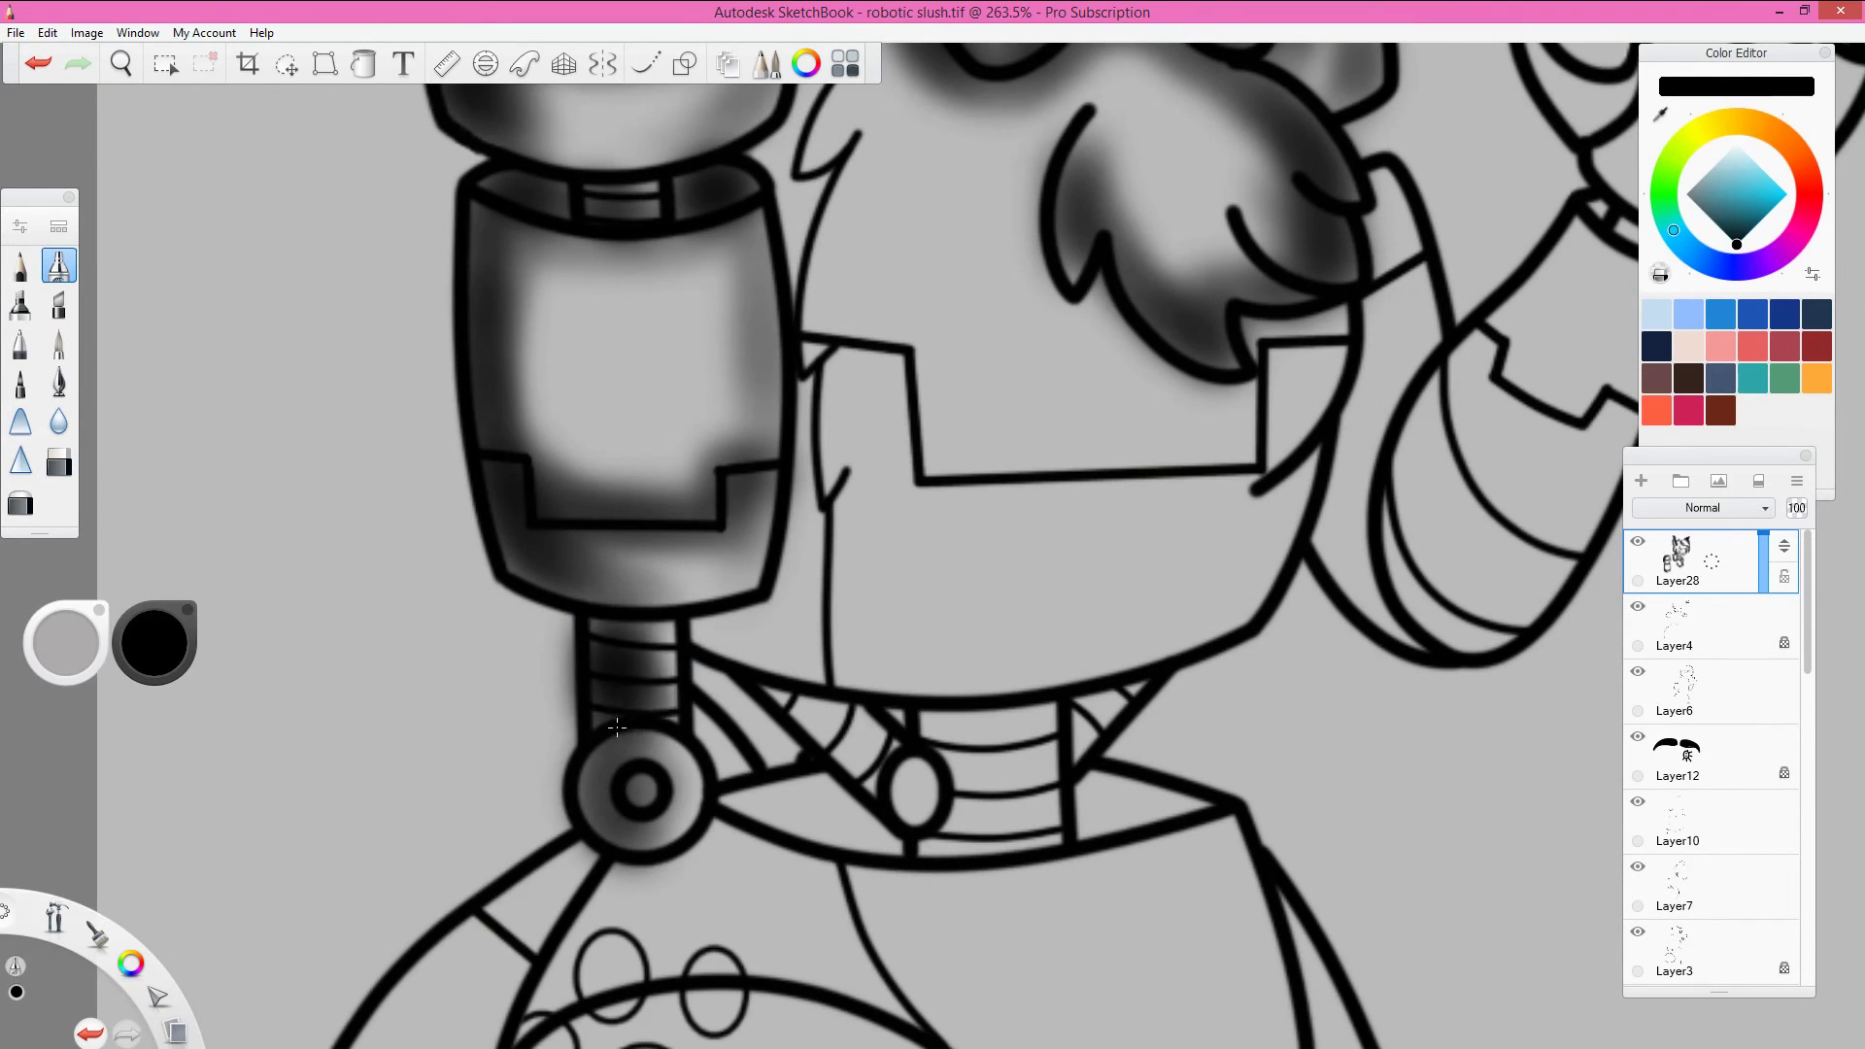
pyautogui.moveTo(598, 621)
pyautogui.mouseDown()
pyautogui.moveTo(671, 729)
pyautogui.moveTo(573, 825)
pyautogui.mouseUp()
# Step: Airbrush soft black shading into both sides of the waist recess and the gap beside the near arm joint
pyautogui.click(58, 265)
pyautogui.moveTo(699, 715); pyautogui.dragTo(763, 801)
pyautogui.moveTo(1089, 777); pyautogui.dragTo(1205, 826)
pyautogui.moveTo(739, 817); pyautogui.dragTo(893, 846)
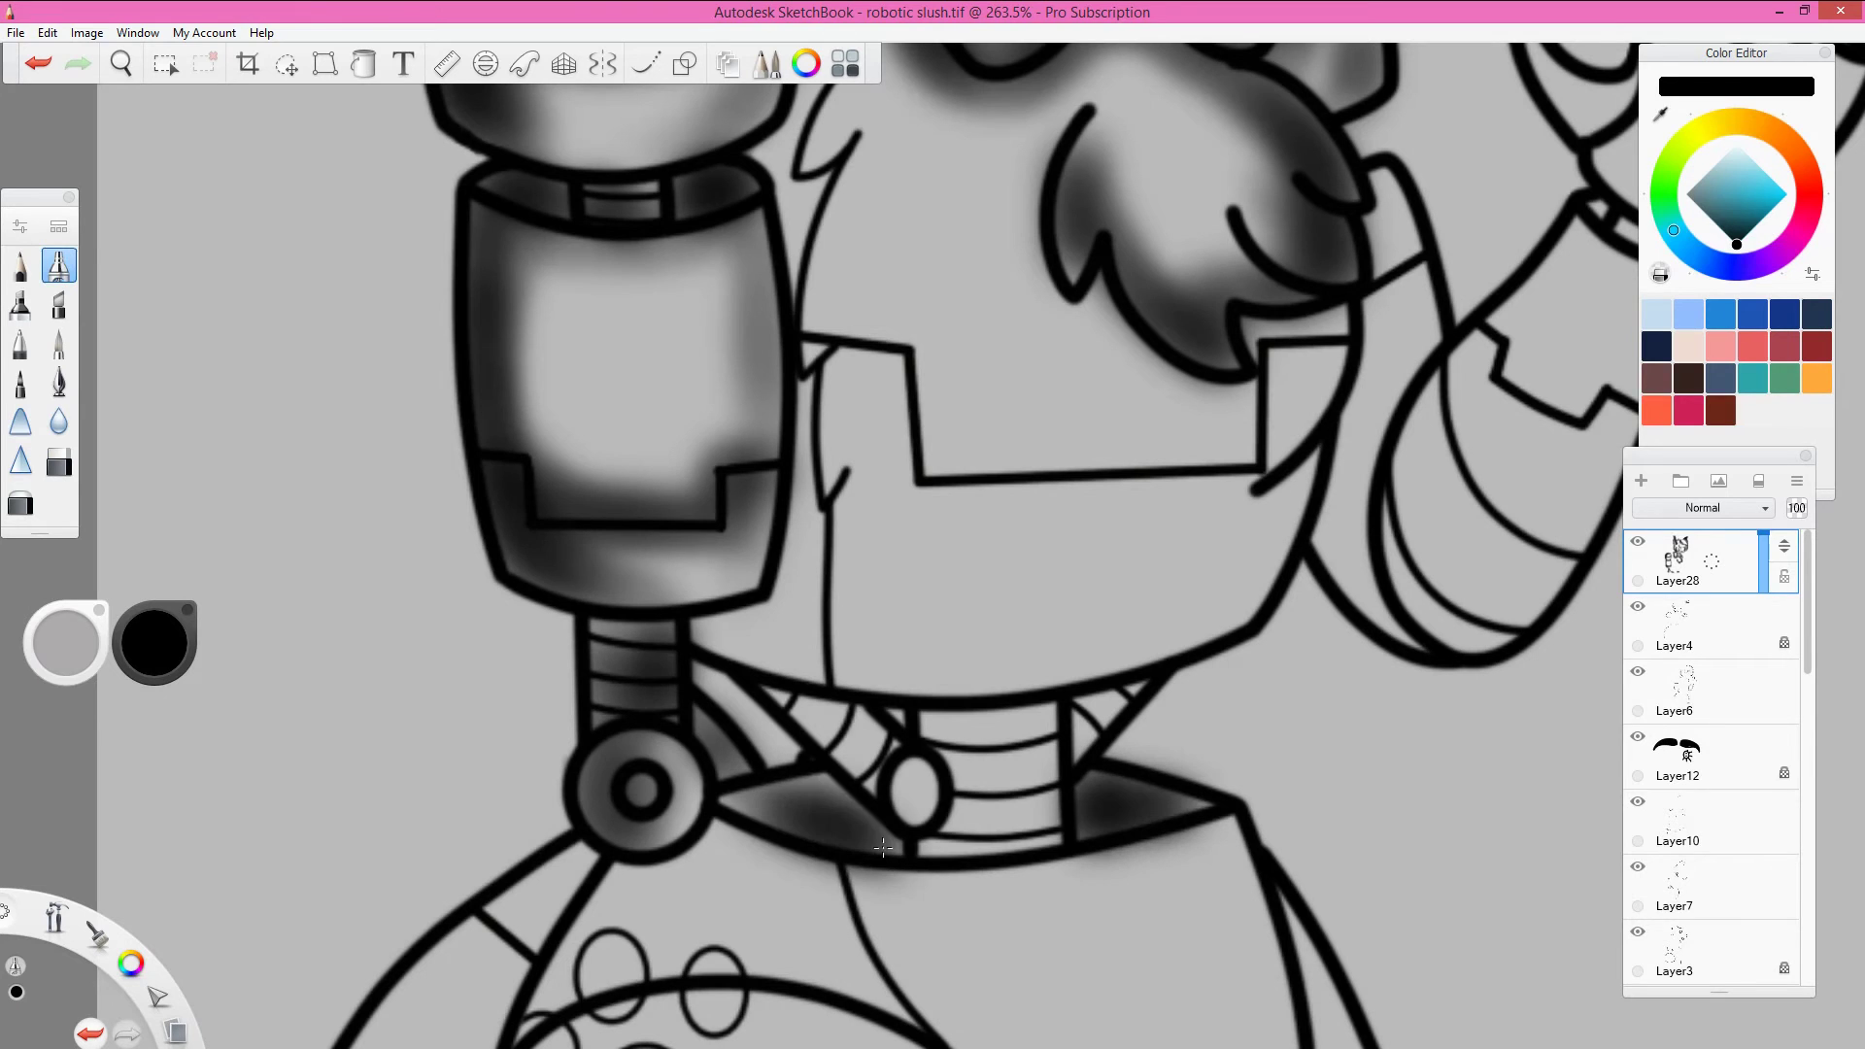
# Step: Airbrush soft black shading over the waist tubes, central spine and oval joint, and erase the overflow around them
pyautogui.moveTo(777, 699); pyautogui.dragTo(933, 816)
pyautogui.moveTo(933, 709); pyautogui.dragTo(1059, 826)
pyautogui.moveTo(913, 870); pyautogui.dragTo(1078, 885)
pyautogui.moveTo(1114, 712); pyautogui.dragTo(1098, 748)
pyautogui.press('e')
pyautogui.moveTo(914, 670); pyautogui.dragTo(1156, 719)
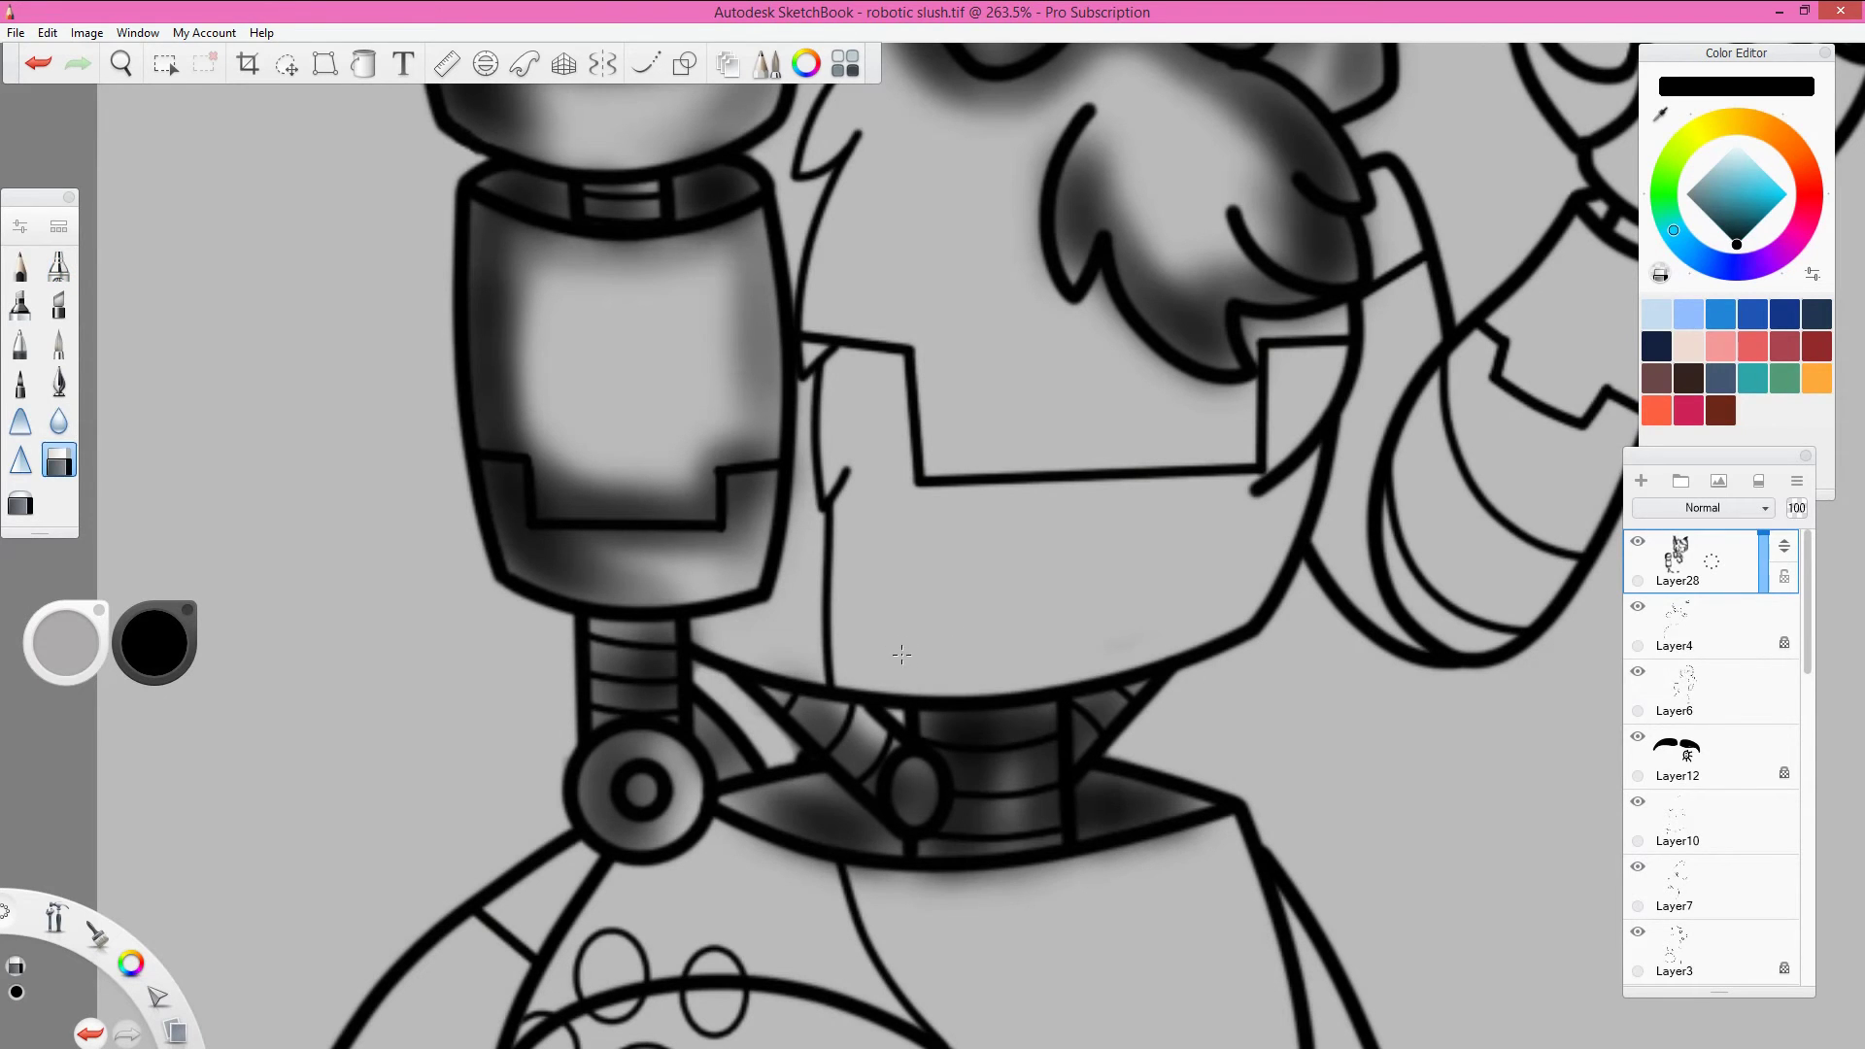
pyautogui.moveTo(1205, 845); pyautogui.dragTo(753, 852)
# Step: Airbrush soft black shading along the torso's sides, its lower edge and the underside of the chest fur tuft
pyautogui.click(58, 265)
pyautogui.scroll(-5, 854, 825)
pyautogui.scroll(5, 854, 825)
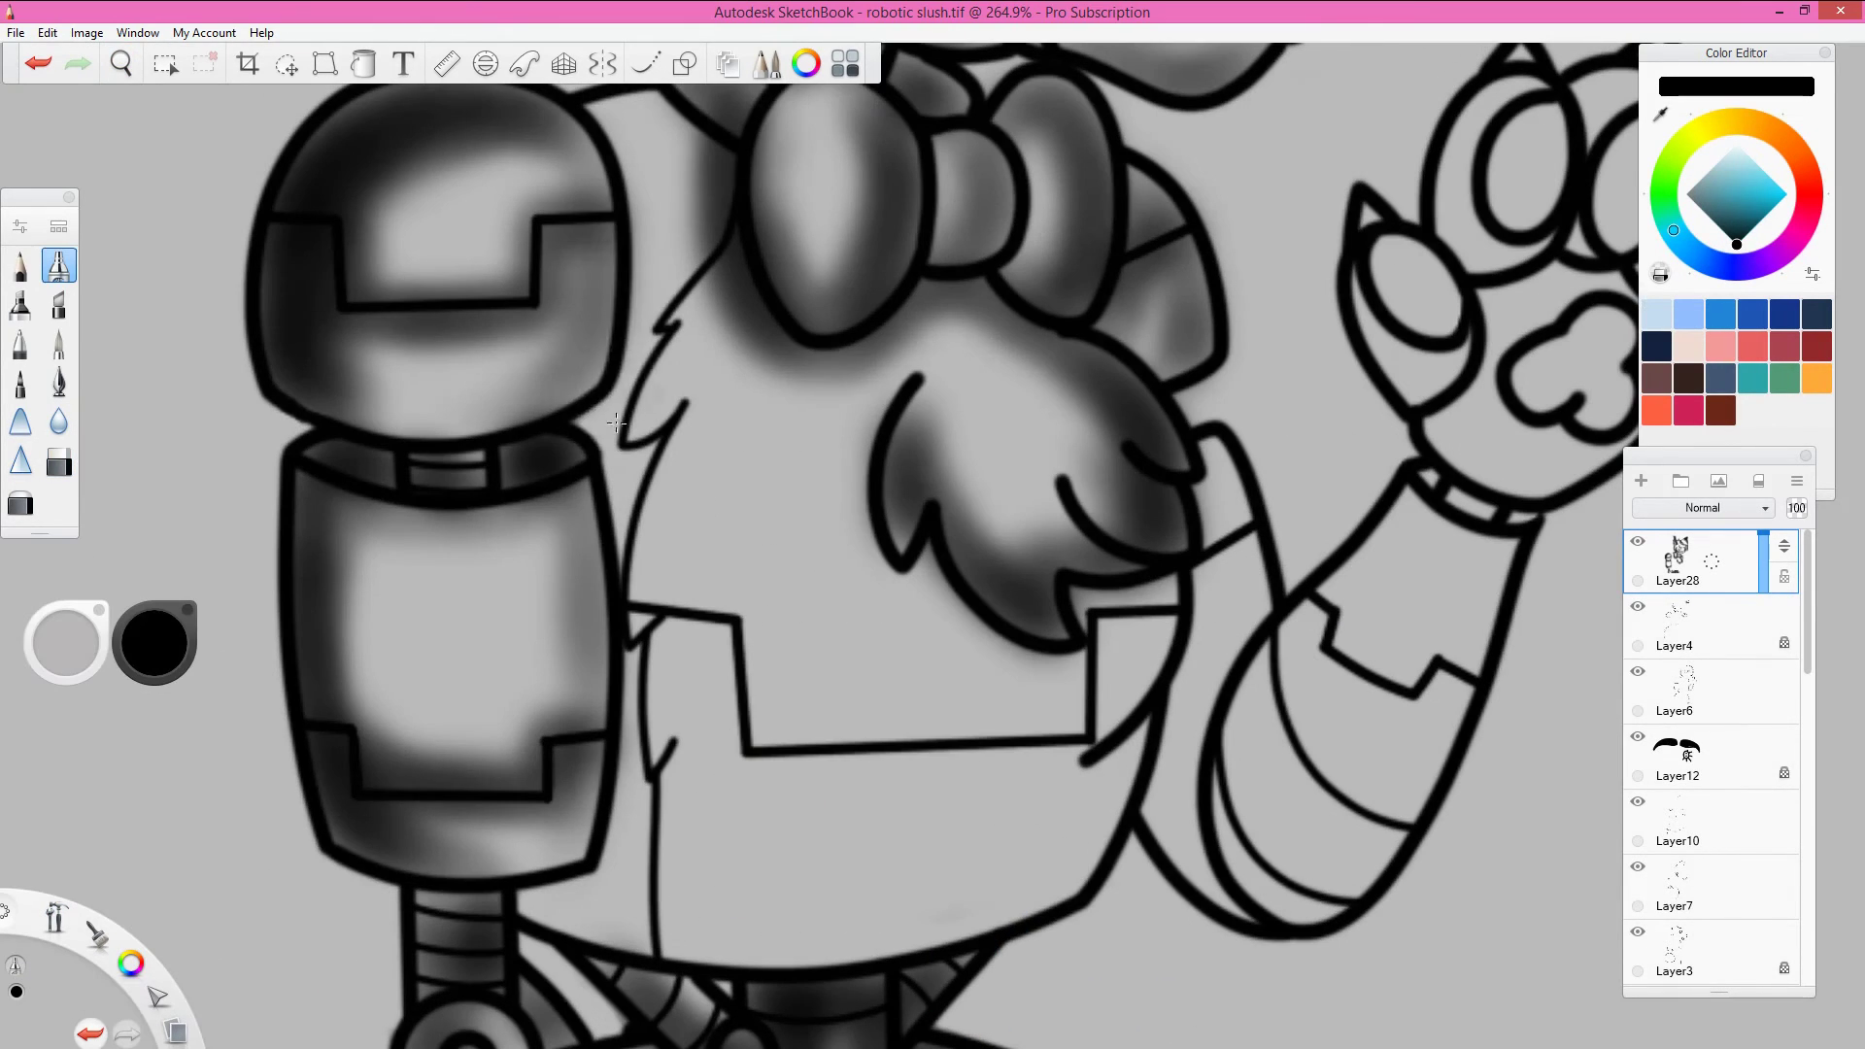
pyautogui.moveTo(613, 195); pyautogui.dragTo(583, 524)
pyautogui.moveTo(583, 923); pyautogui.dragTo(622, 126)
pyautogui.moveTo(1166, 622)
pyautogui.mouseDown()
pyautogui.moveTo(1117, 875)
pyautogui.moveTo(826, 947)
pyautogui.moveTo(972, 923)
pyautogui.mouseUp()
pyautogui.moveTo(923, 528); pyautogui.dragTo(971, 583)
# Step: Shade beneath the chest panel line and along the edges and bands of the raised far arm
pyautogui.scroll(-5, 972, 583)
pyautogui.scroll(5, 924, 520)
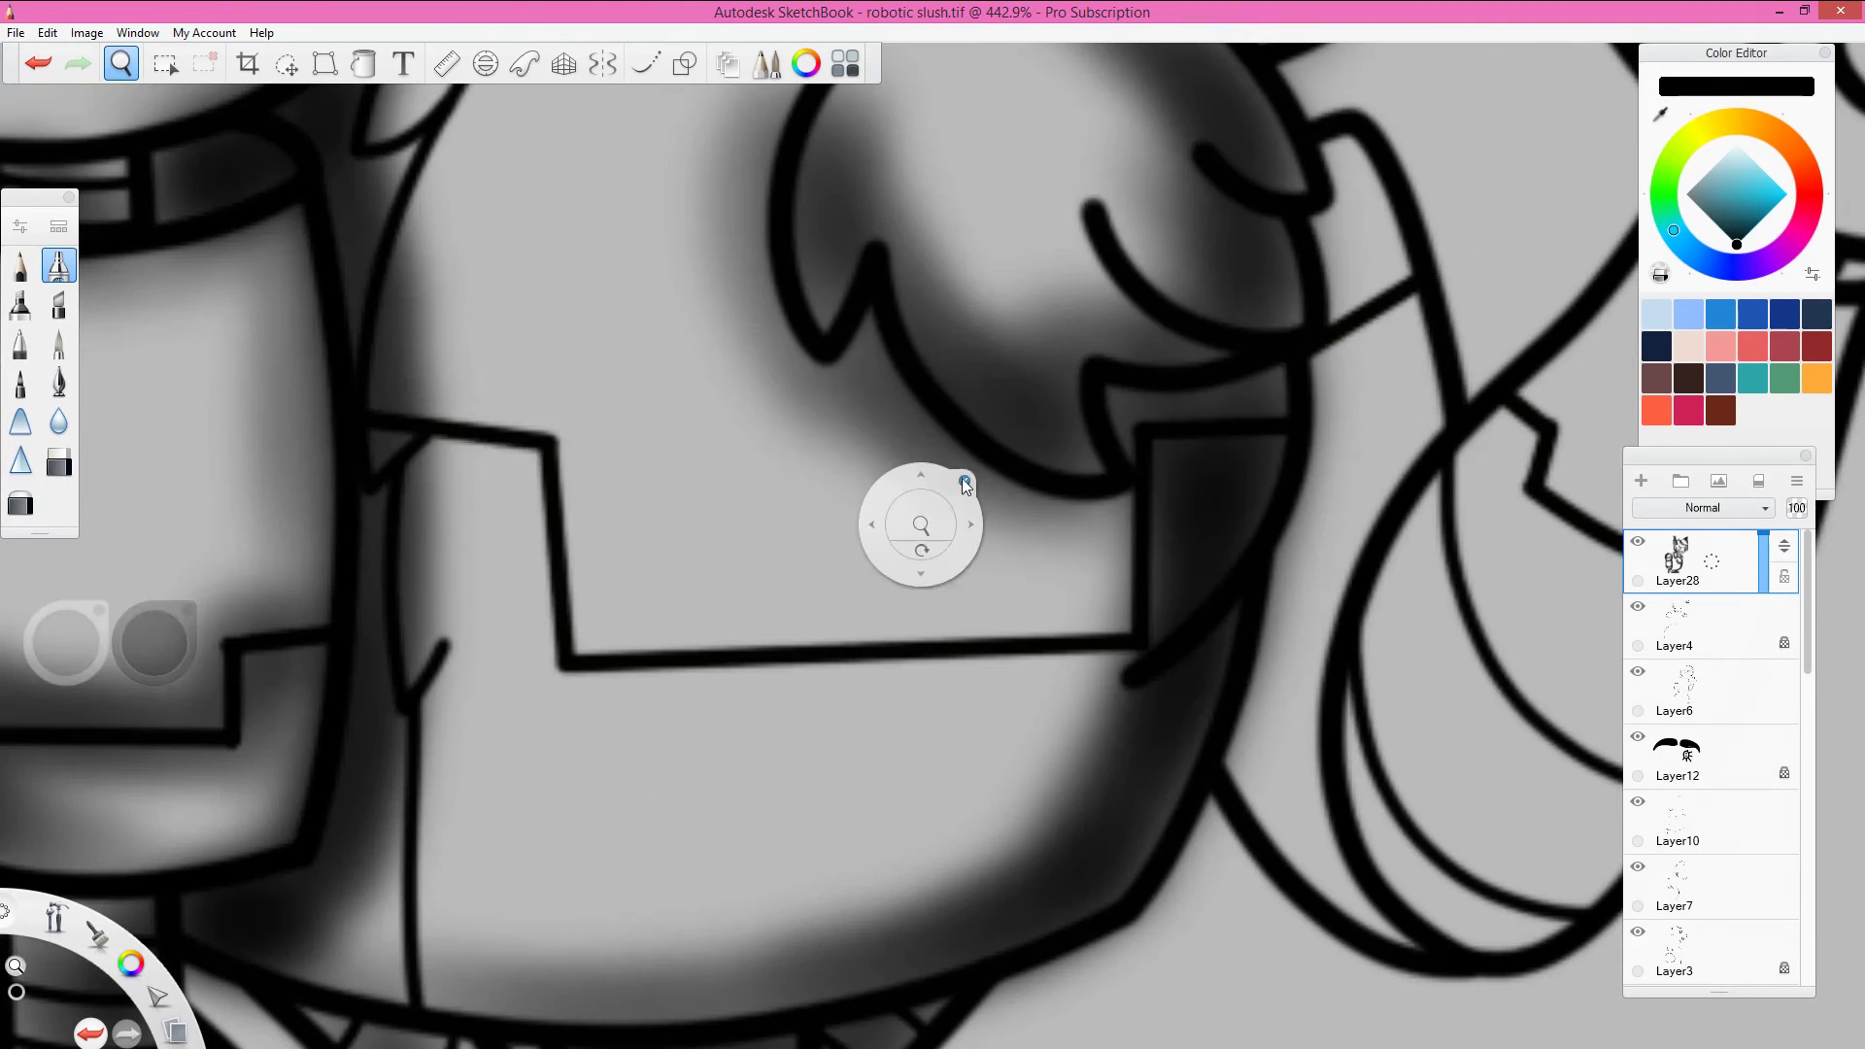
pyautogui.moveTo(924, 521)
pyautogui.mouseDown()
pyautogui.moveTo(621, 641)
pyautogui.moveTo(1088, 719)
pyautogui.mouseUp()
pyautogui.scroll(-4, 1088, 719)
pyautogui.click(15, 32)
pyautogui.click(46, 148)
pyautogui.scroll(4, 1263, 515)
pyautogui.moveTo(719, 291)
pyautogui.mouseDown()
pyautogui.moveTo(724, 447)
pyautogui.moveTo(777, 612)
pyautogui.mouseUp()
pyautogui.moveTo(828, 851)
pyautogui.mouseDown()
pyautogui.moveTo(816, 622)
pyautogui.moveTo(923, 680)
pyautogui.moveTo(875, 826)
pyautogui.moveTo(986, 671)
pyautogui.mouseUp()
# Step: Airbrush soft black shading onto the raised paw's palm, toes and pads
pyautogui.click(58, 264)
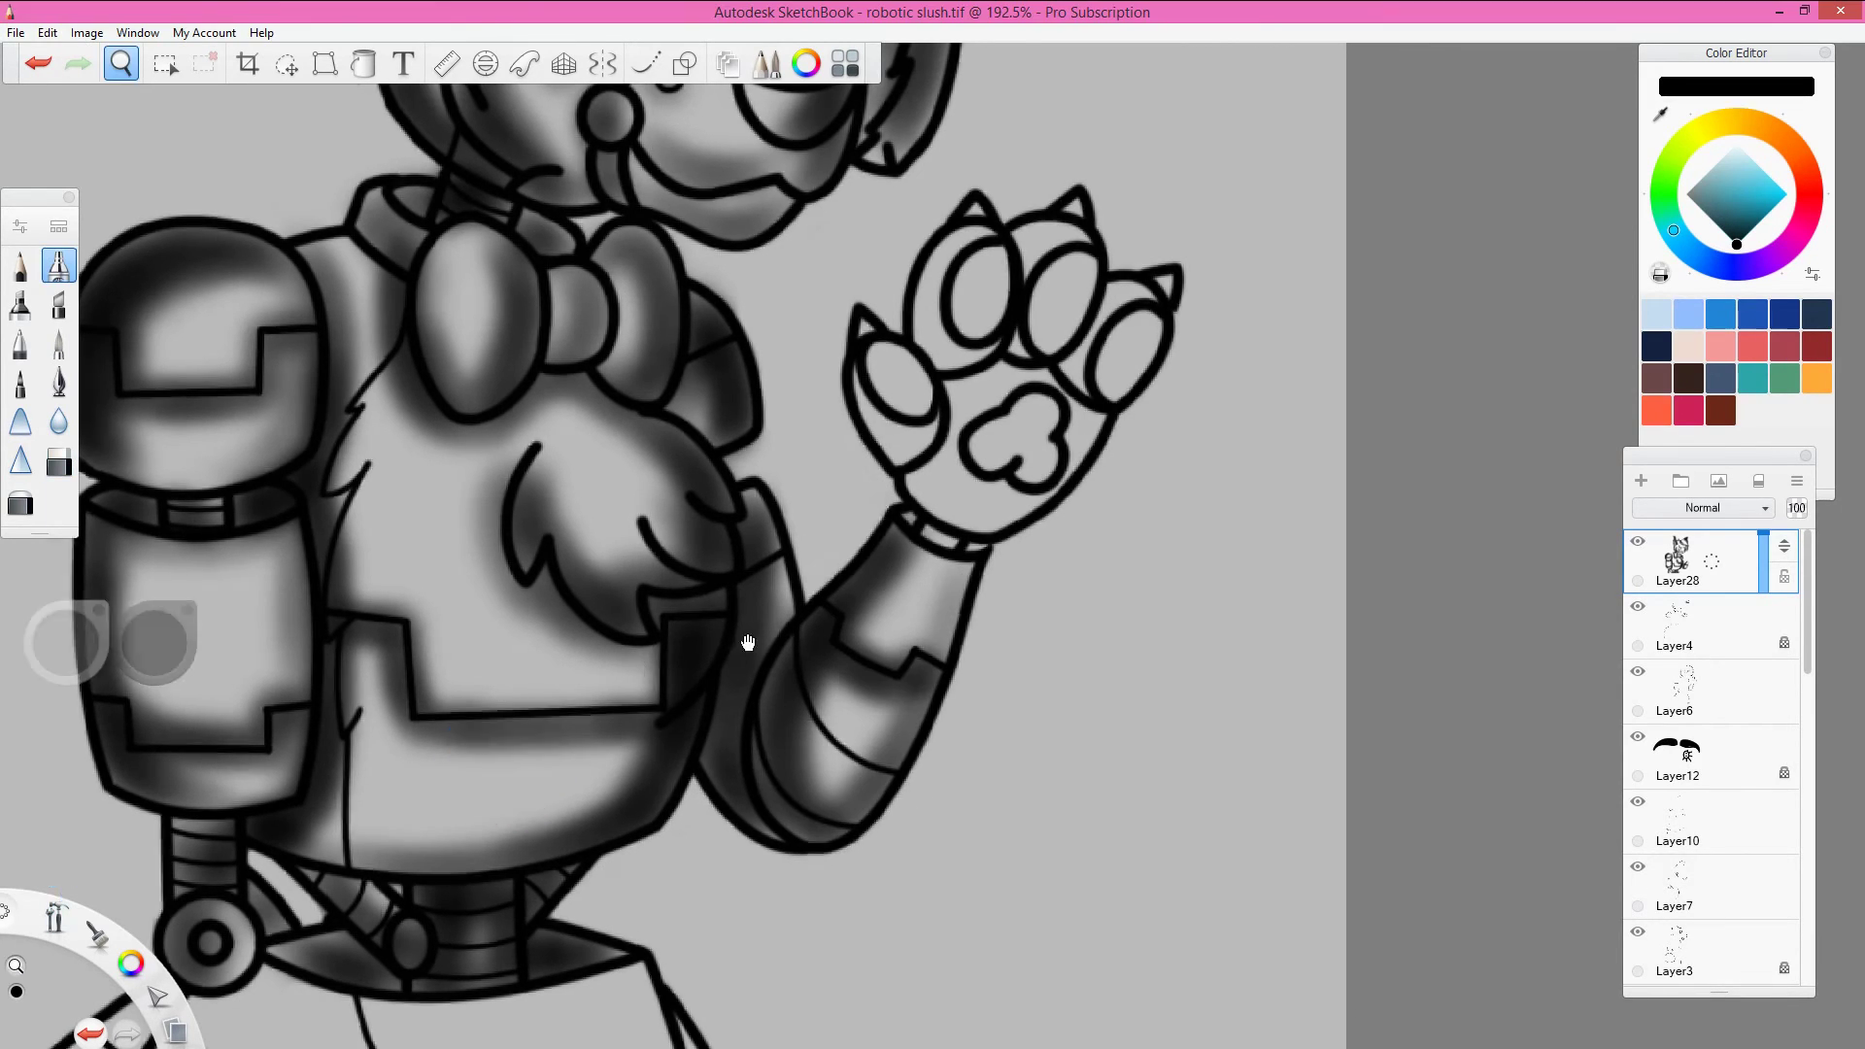
pyautogui.moveTo(750, 645); pyautogui.dragTo(637, 743)
pyautogui.moveTo(778, 501)
pyautogui.mouseDown()
pyautogui.moveTo(855, 388)
pyautogui.moveTo(1025, 457)
pyautogui.mouseUp()
pyautogui.moveTo(886, 539)
pyautogui.mouseDown()
pyautogui.moveTo(826, 583)
pyautogui.moveTo(875, 476)
pyautogui.moveTo(821, 661)
pyautogui.mouseUp()
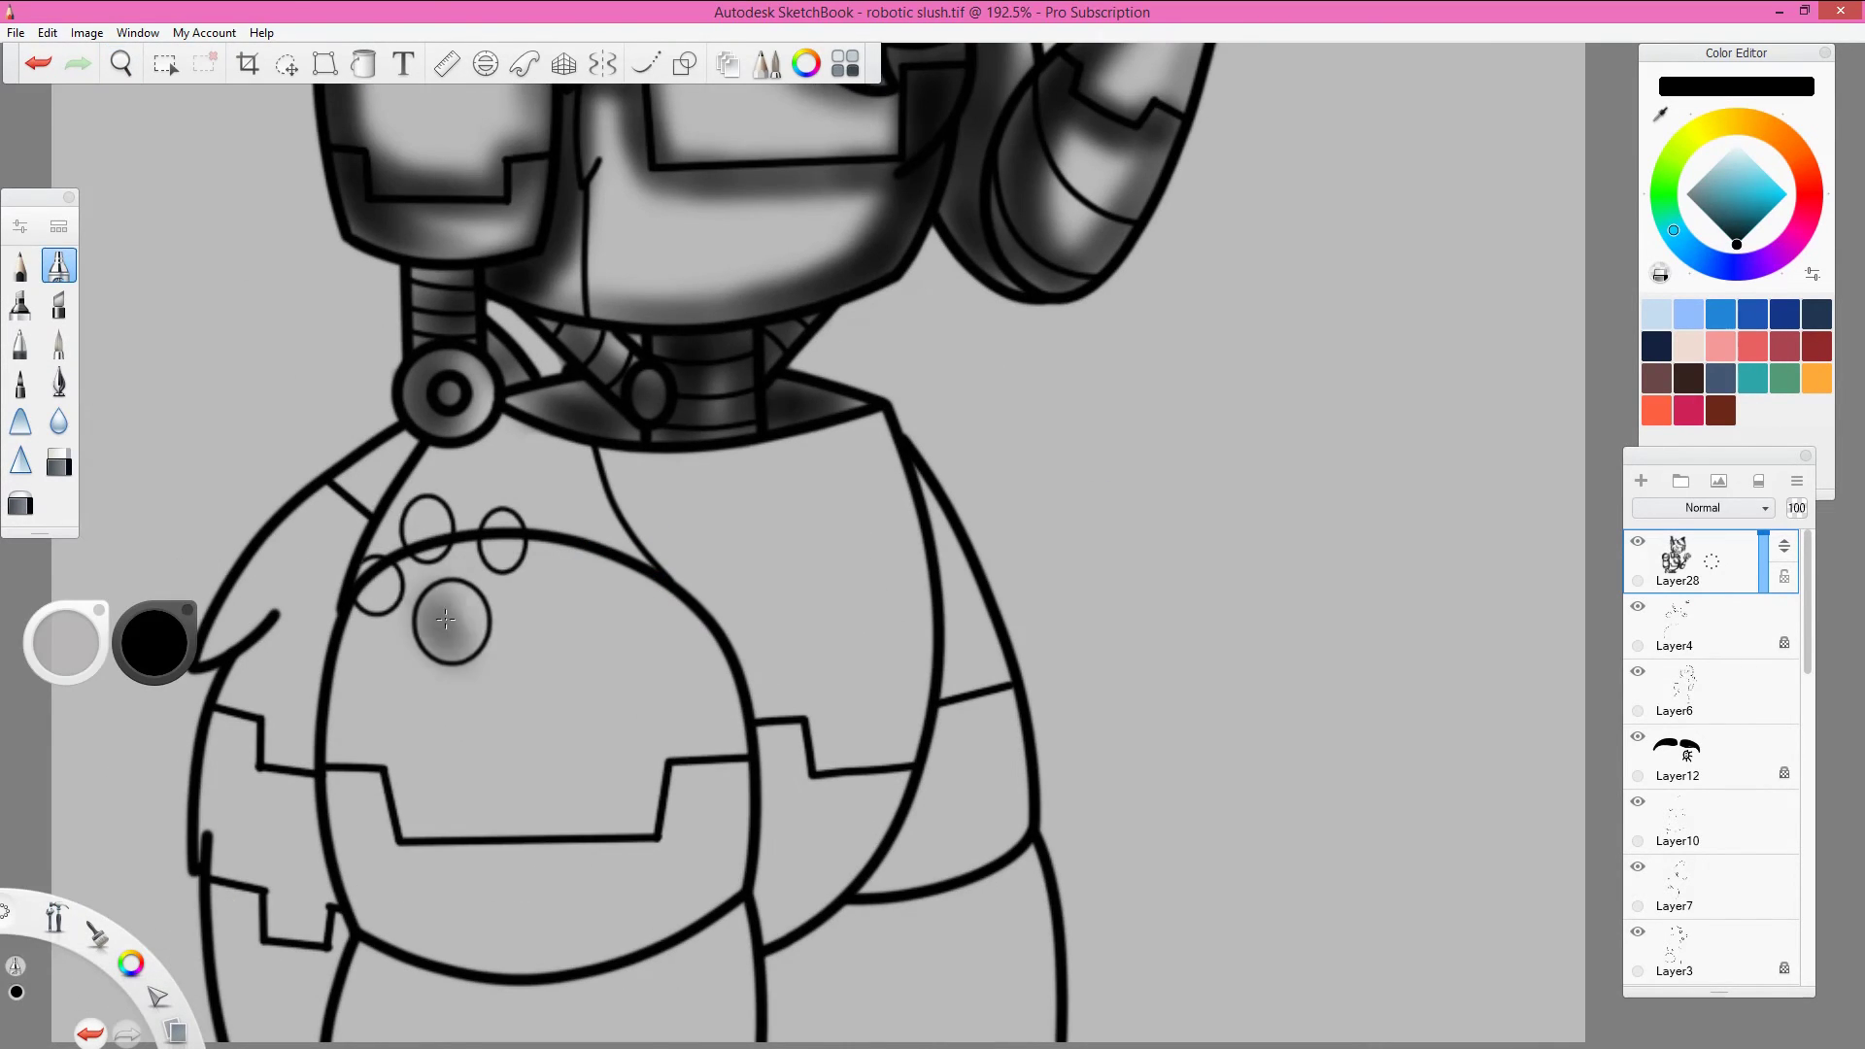
# Step: Shade the hip's paw-print spots, the near thigh's edges and panel line and the adjoining fur, and save the drawing
pyautogui.moveTo(379, 593); pyautogui.dragTo(505, 539)
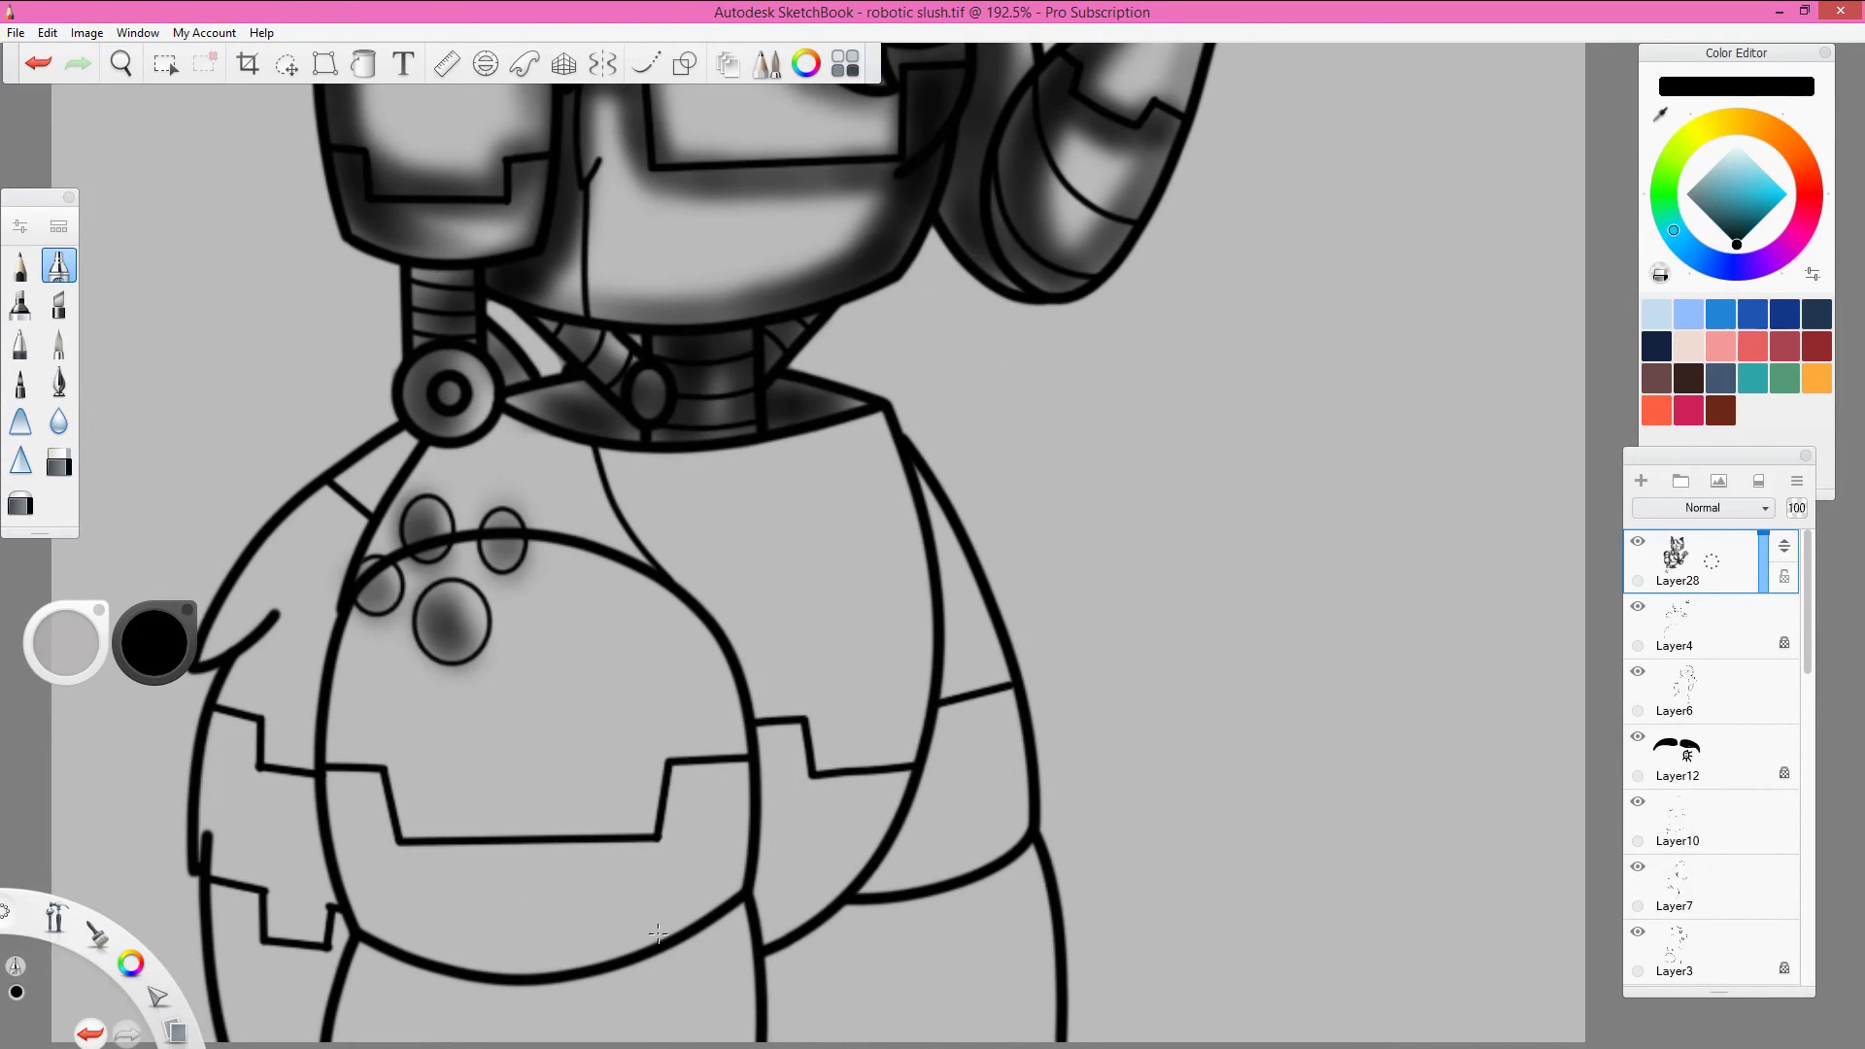
pyautogui.moveTo(418, 428); pyautogui.dragTo(515, 466)
pyautogui.moveTo(681, 578); pyautogui.dragTo(782, 904)
pyautogui.moveTo(738, 846)
pyautogui.mouseDown()
pyautogui.moveTo(632, 574)
pyautogui.moveTo(544, 554)
pyautogui.moveTo(437, 962)
pyautogui.moveTo(368, 777)
pyautogui.mouseUp()
pyautogui.moveTo(680, 833)
pyautogui.mouseDown()
pyautogui.moveTo(359, 874)
pyautogui.moveTo(389, 466)
pyautogui.moveTo(302, 923)
pyautogui.moveTo(237, 635)
pyautogui.mouseUp()
pyautogui.press('e')
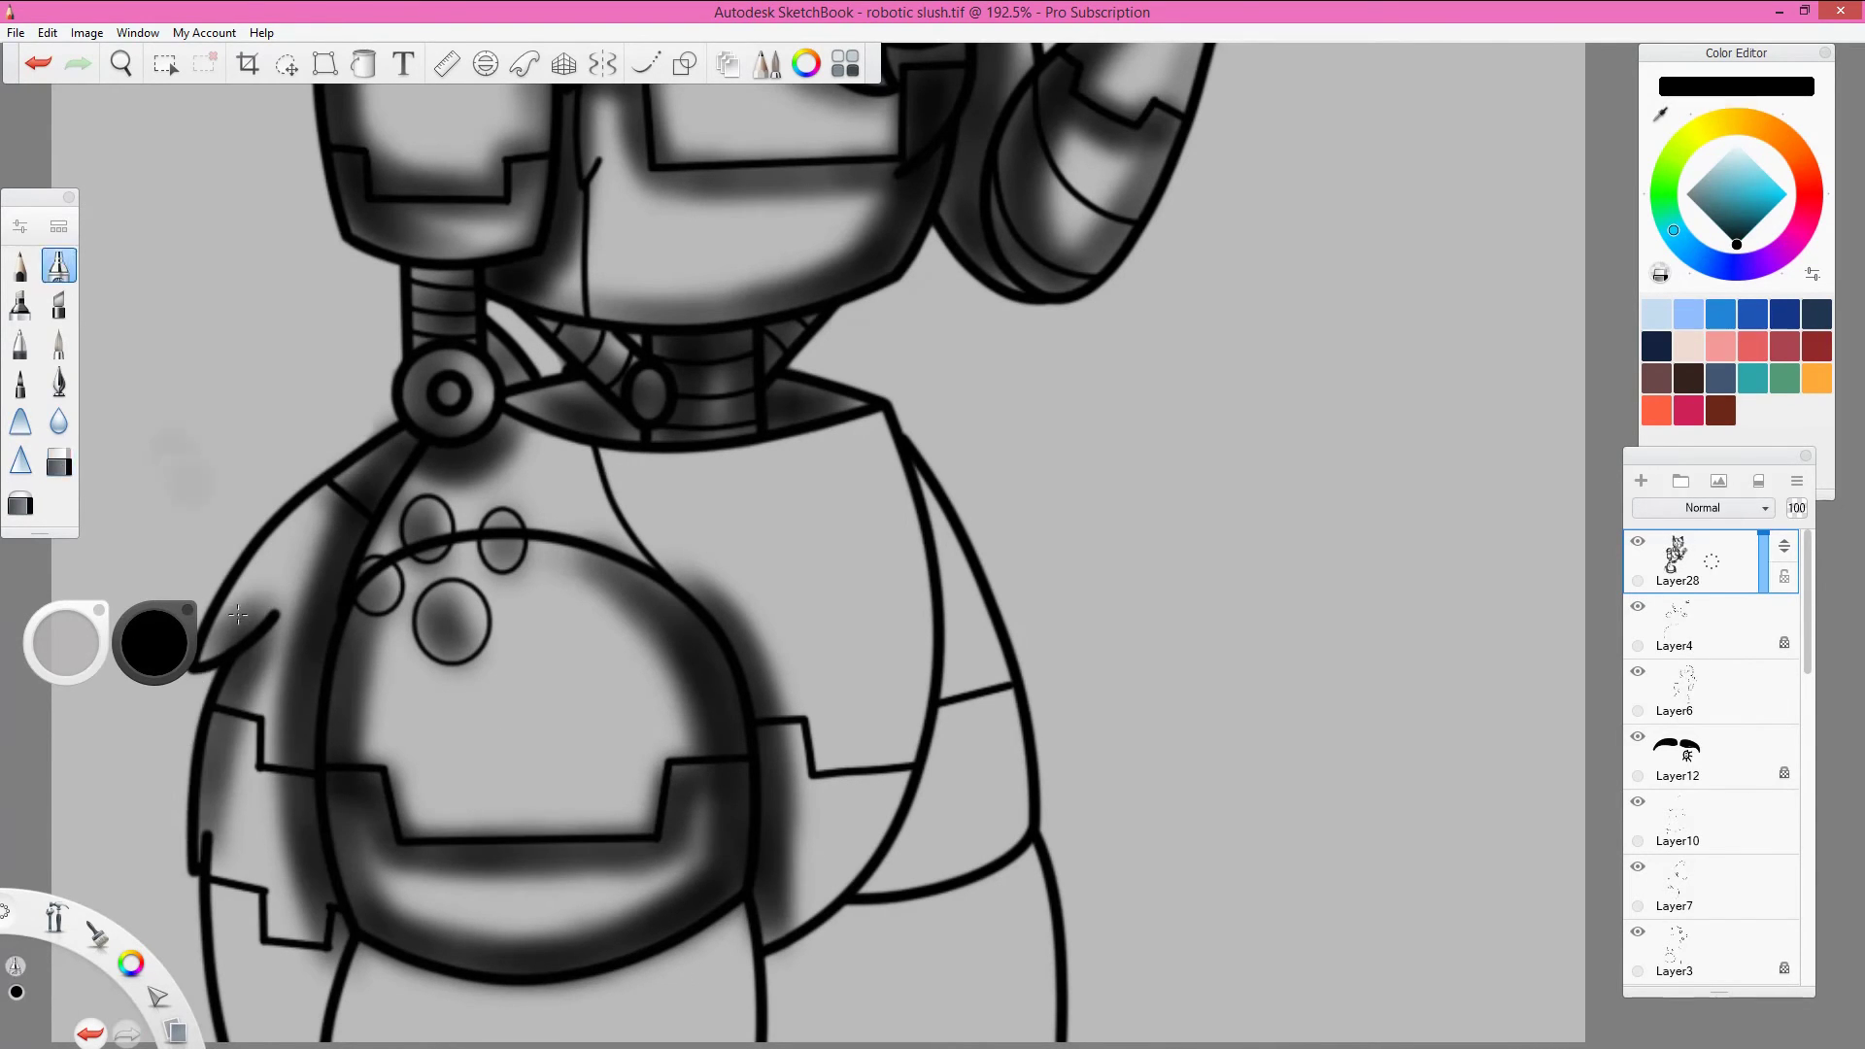
pyautogui.hotkey('ctrl', 's')
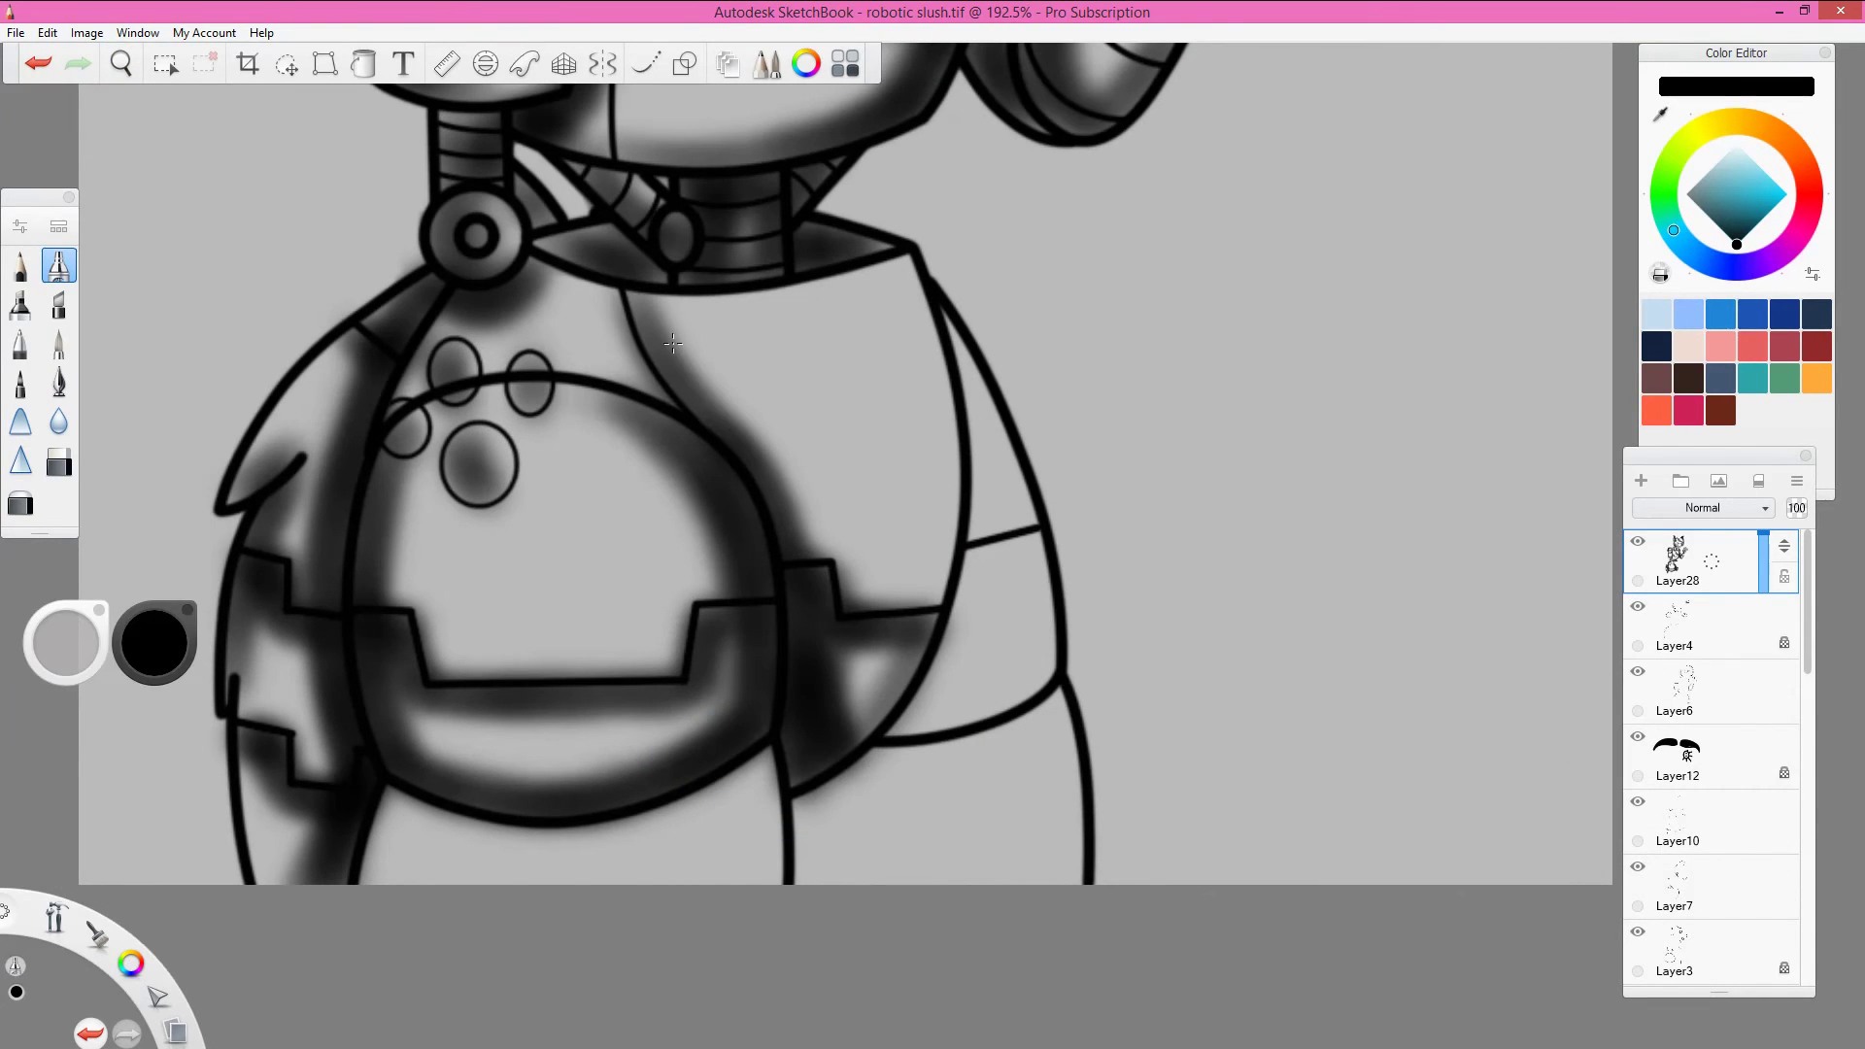
# Step: Airbrush soft black shading along the far hip, the belly panel's outer edge and both upper legs
pyautogui.moveTo(917, 627)
pyautogui.mouseDown()
pyautogui.moveTo(875, 875)
pyautogui.moveTo(976, 321)
pyautogui.moveTo(875, 778)
pyautogui.moveTo(962, 321)
pyautogui.mouseUp()
pyautogui.press('e')
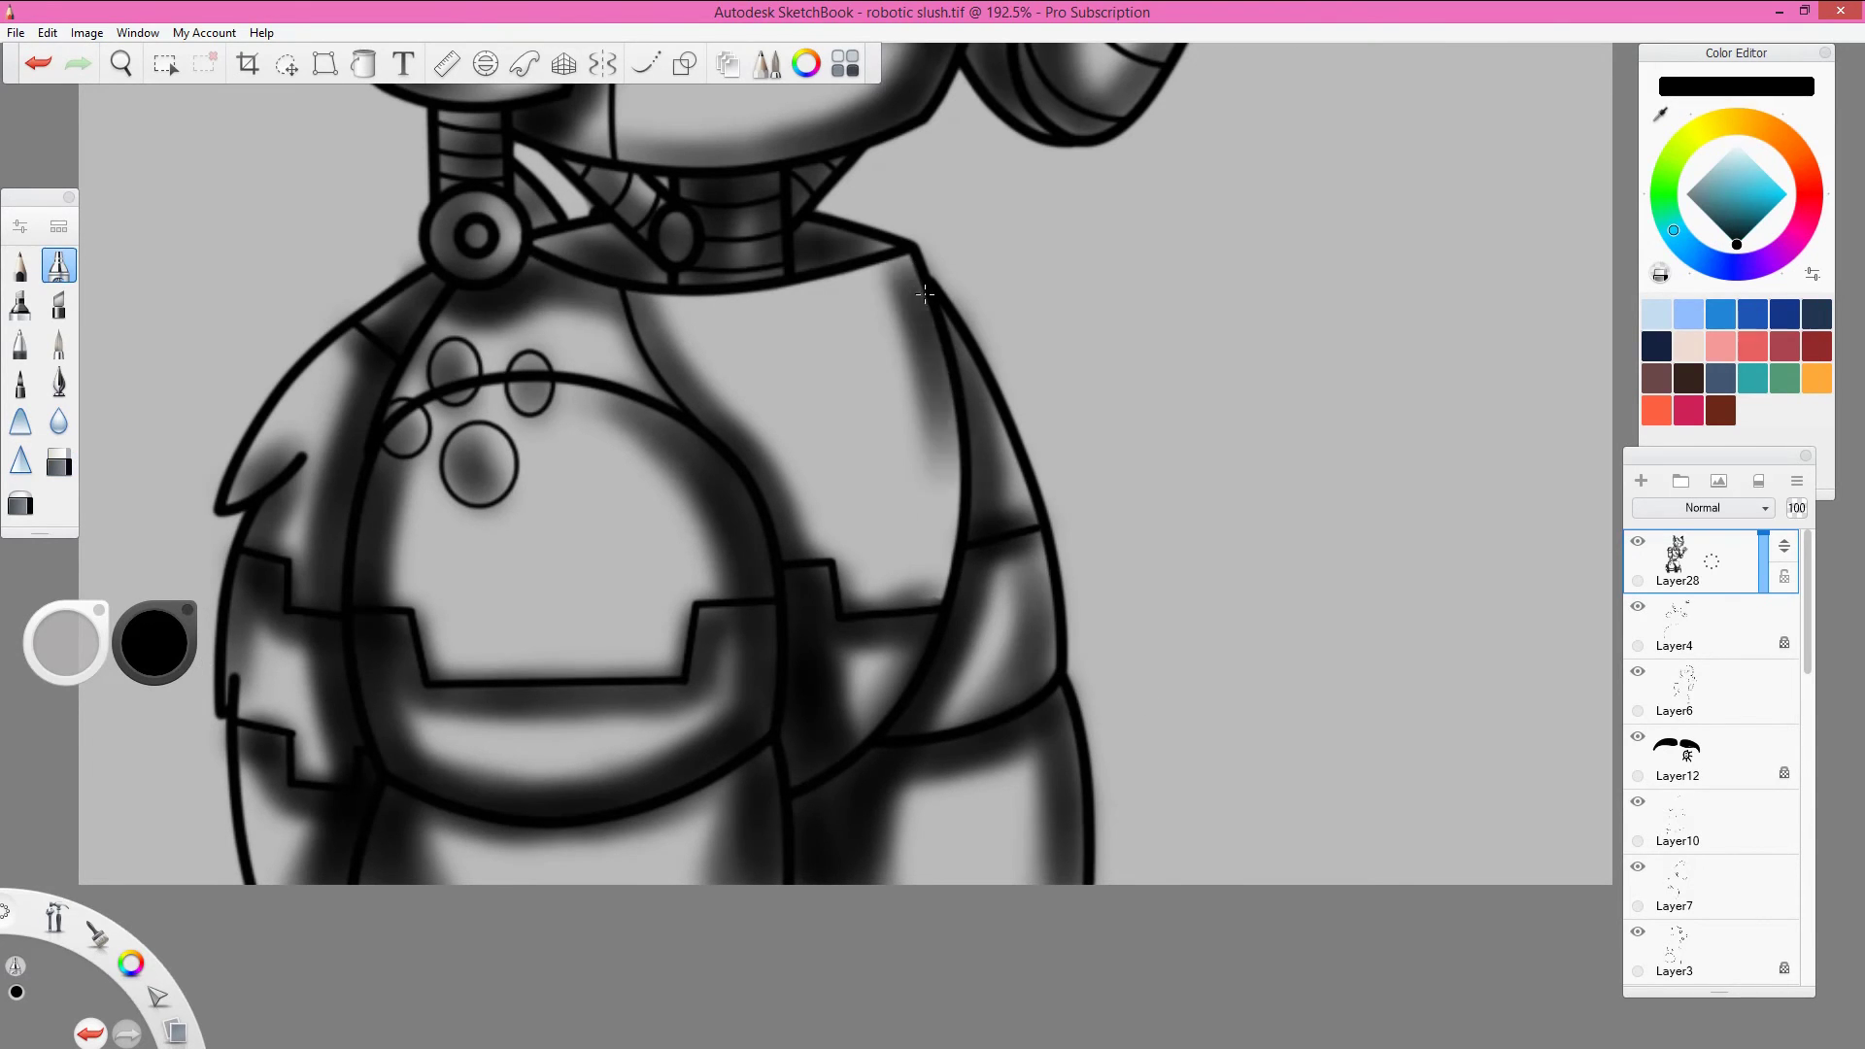
# Step: Show the hidden flat colour layers again and set the shading layer's opacity to 67
pyautogui.press('Home')
pyautogui.scroll(-10, 1801, 736)
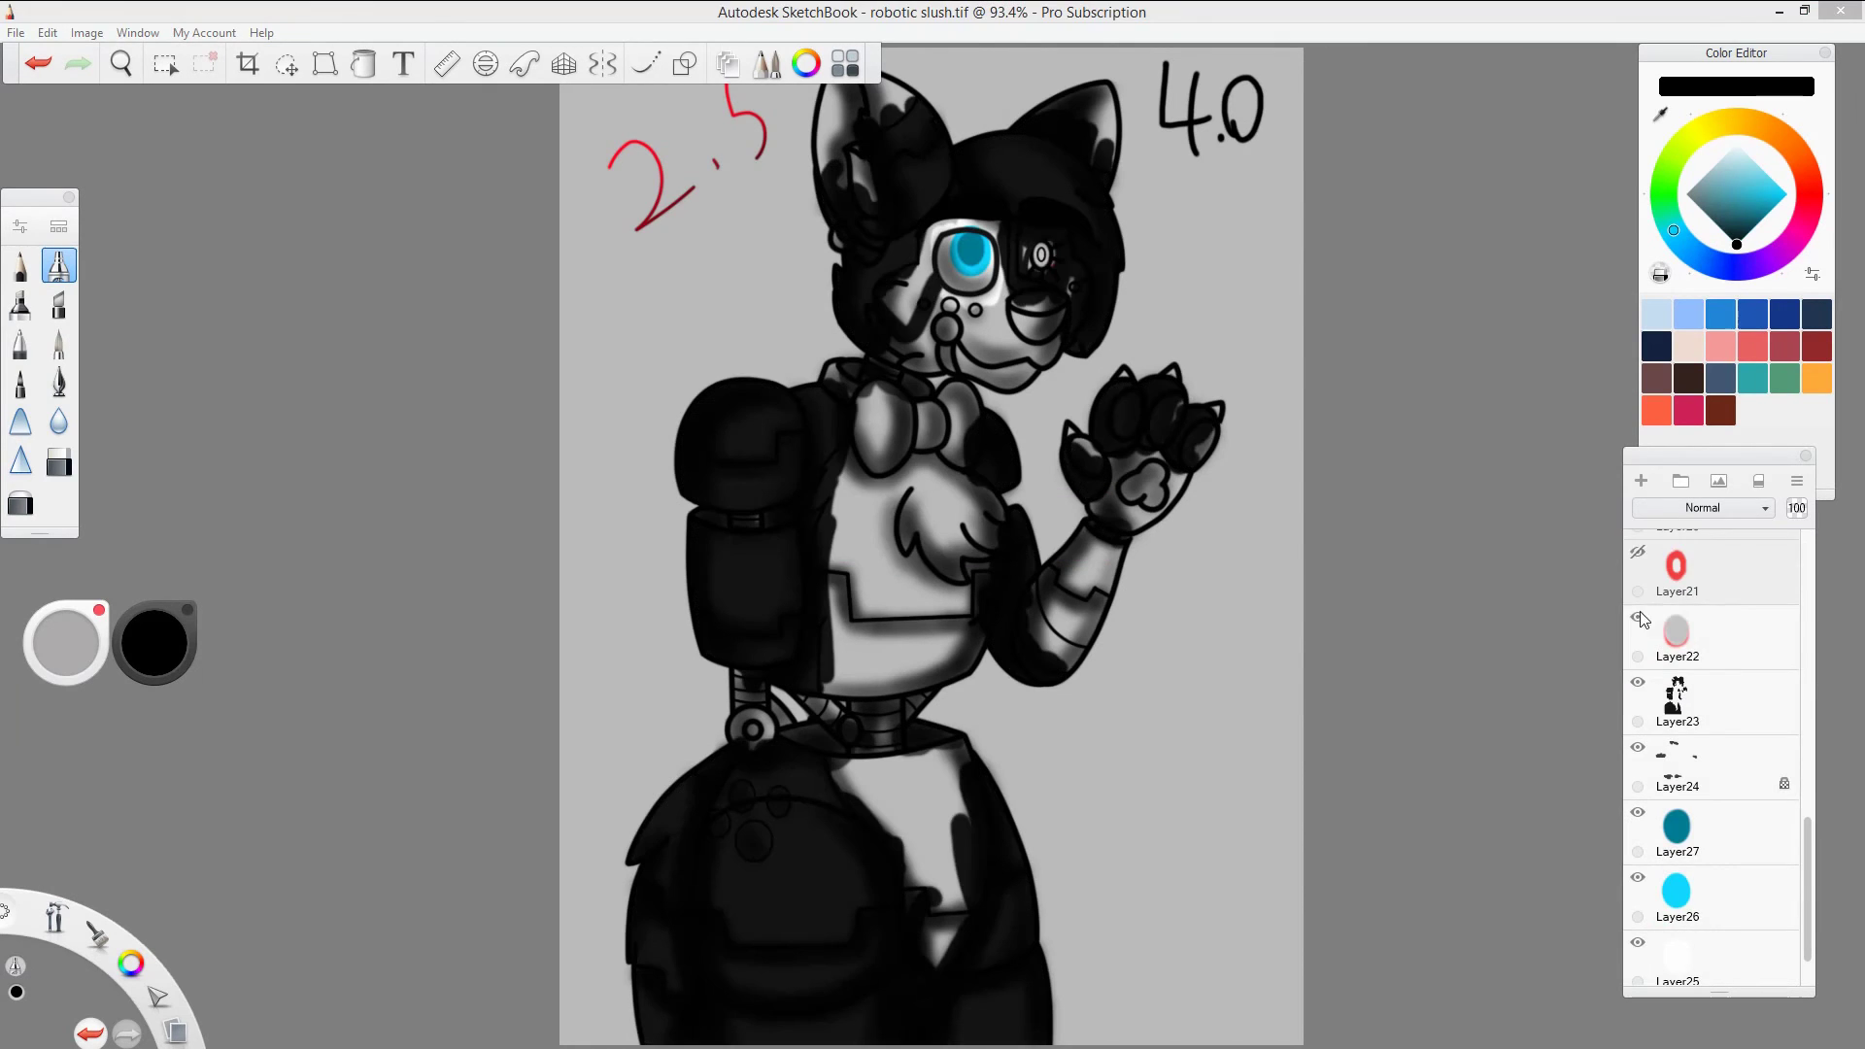
pyautogui.scroll(10, 1800, 737)
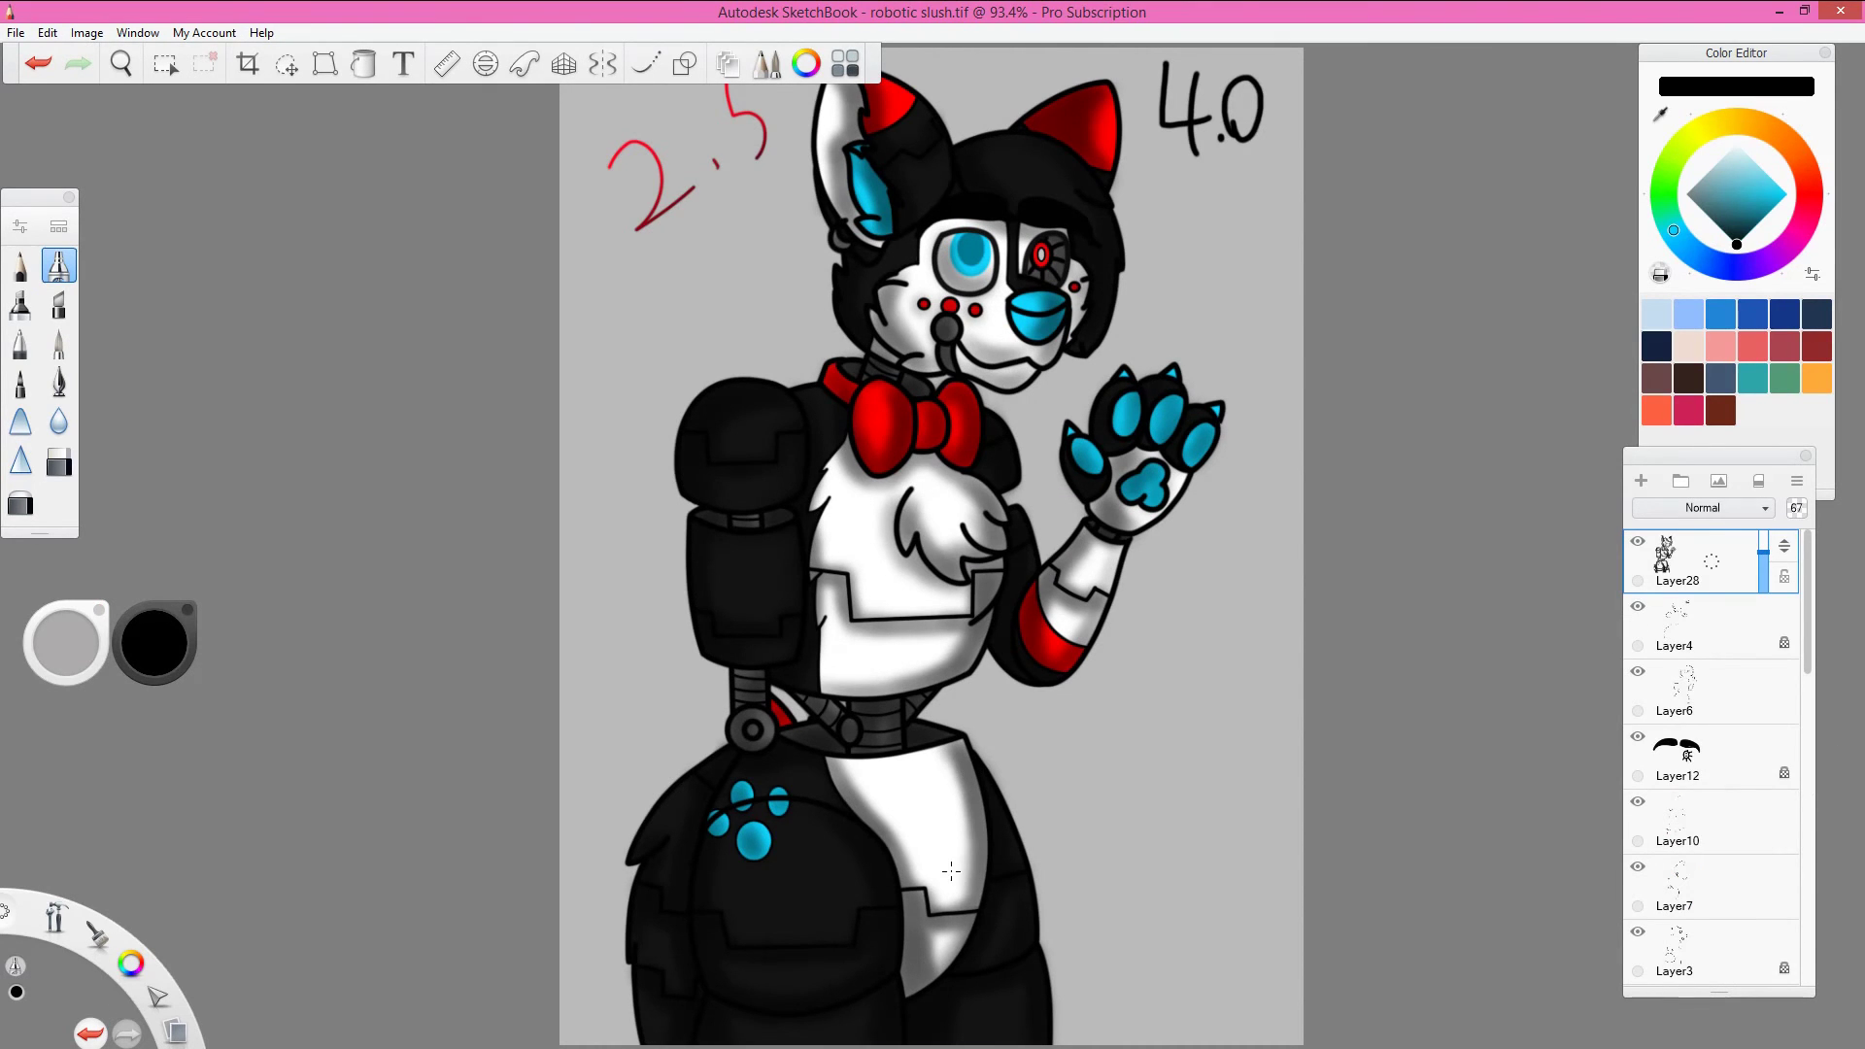
# Step: Set the eye shadow layer's opacity to 38 and paint white eye highlights on a new top layer, undoing the stray dot
pyautogui.scroll(-8, 1800, 912)
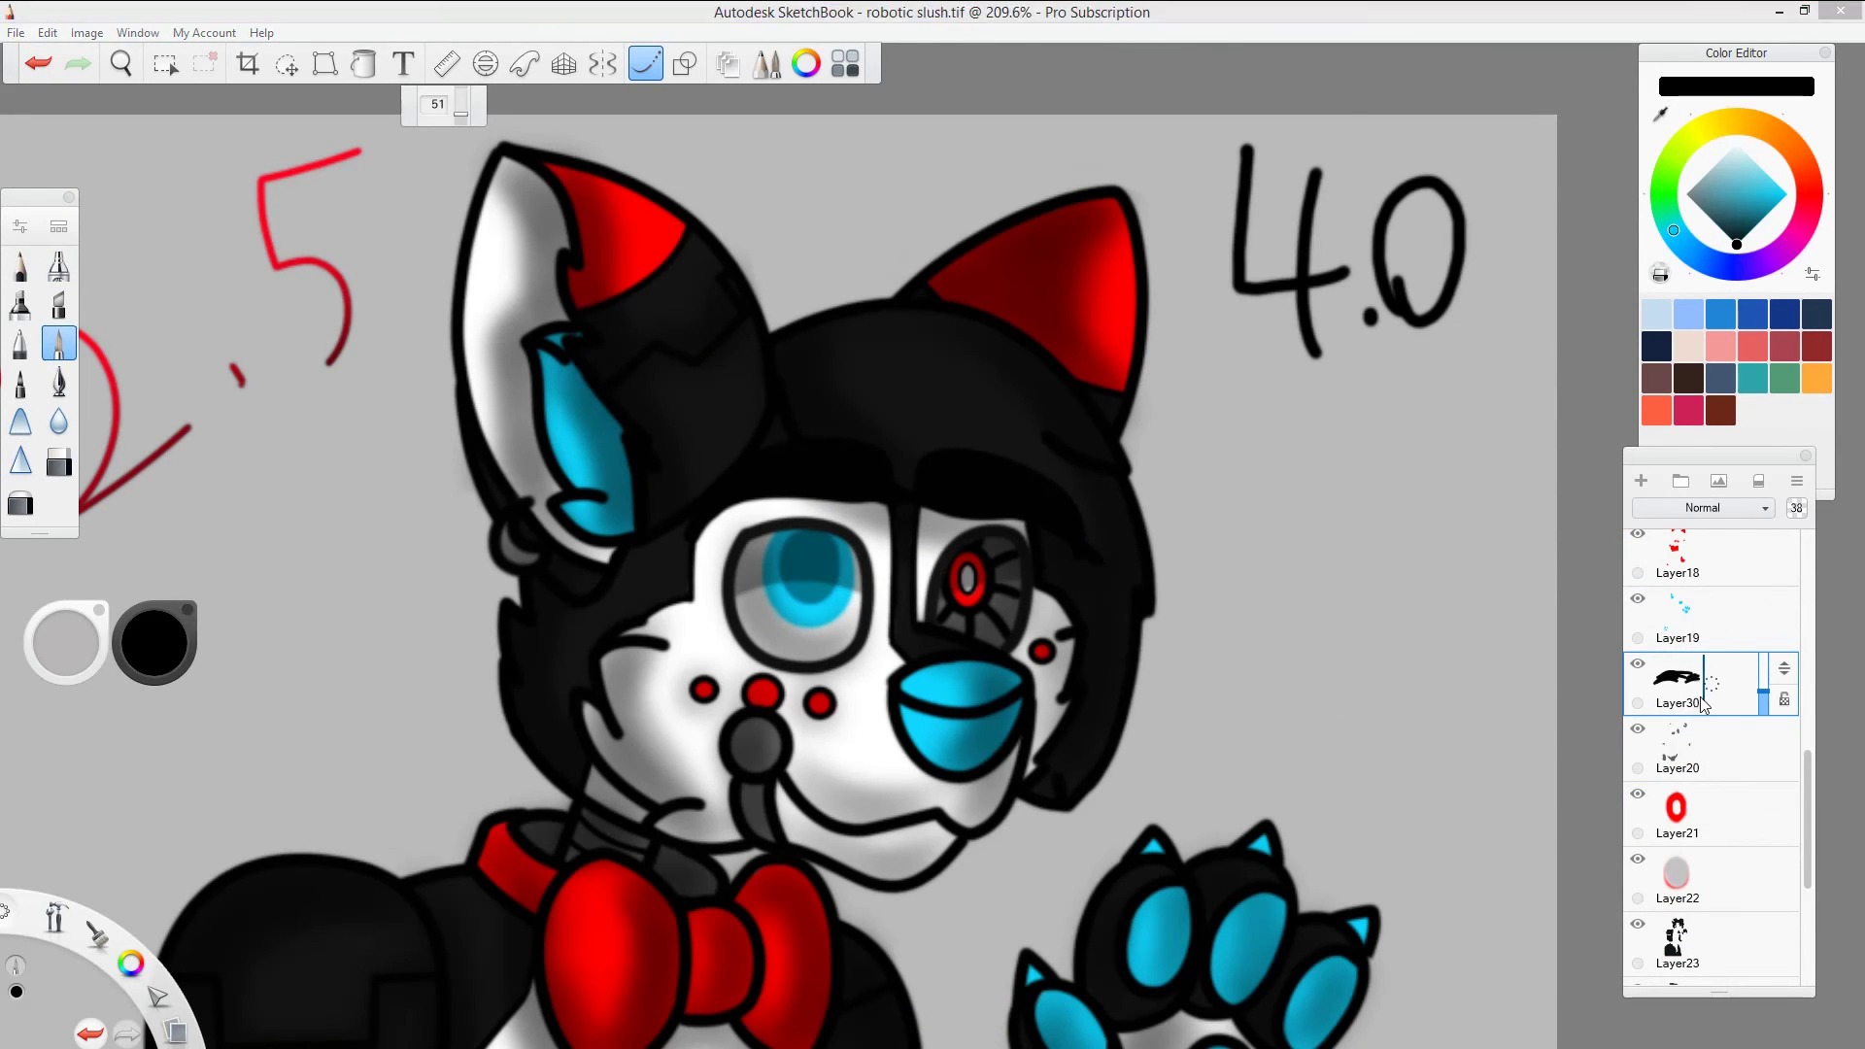
pyautogui.click(1131, 583)
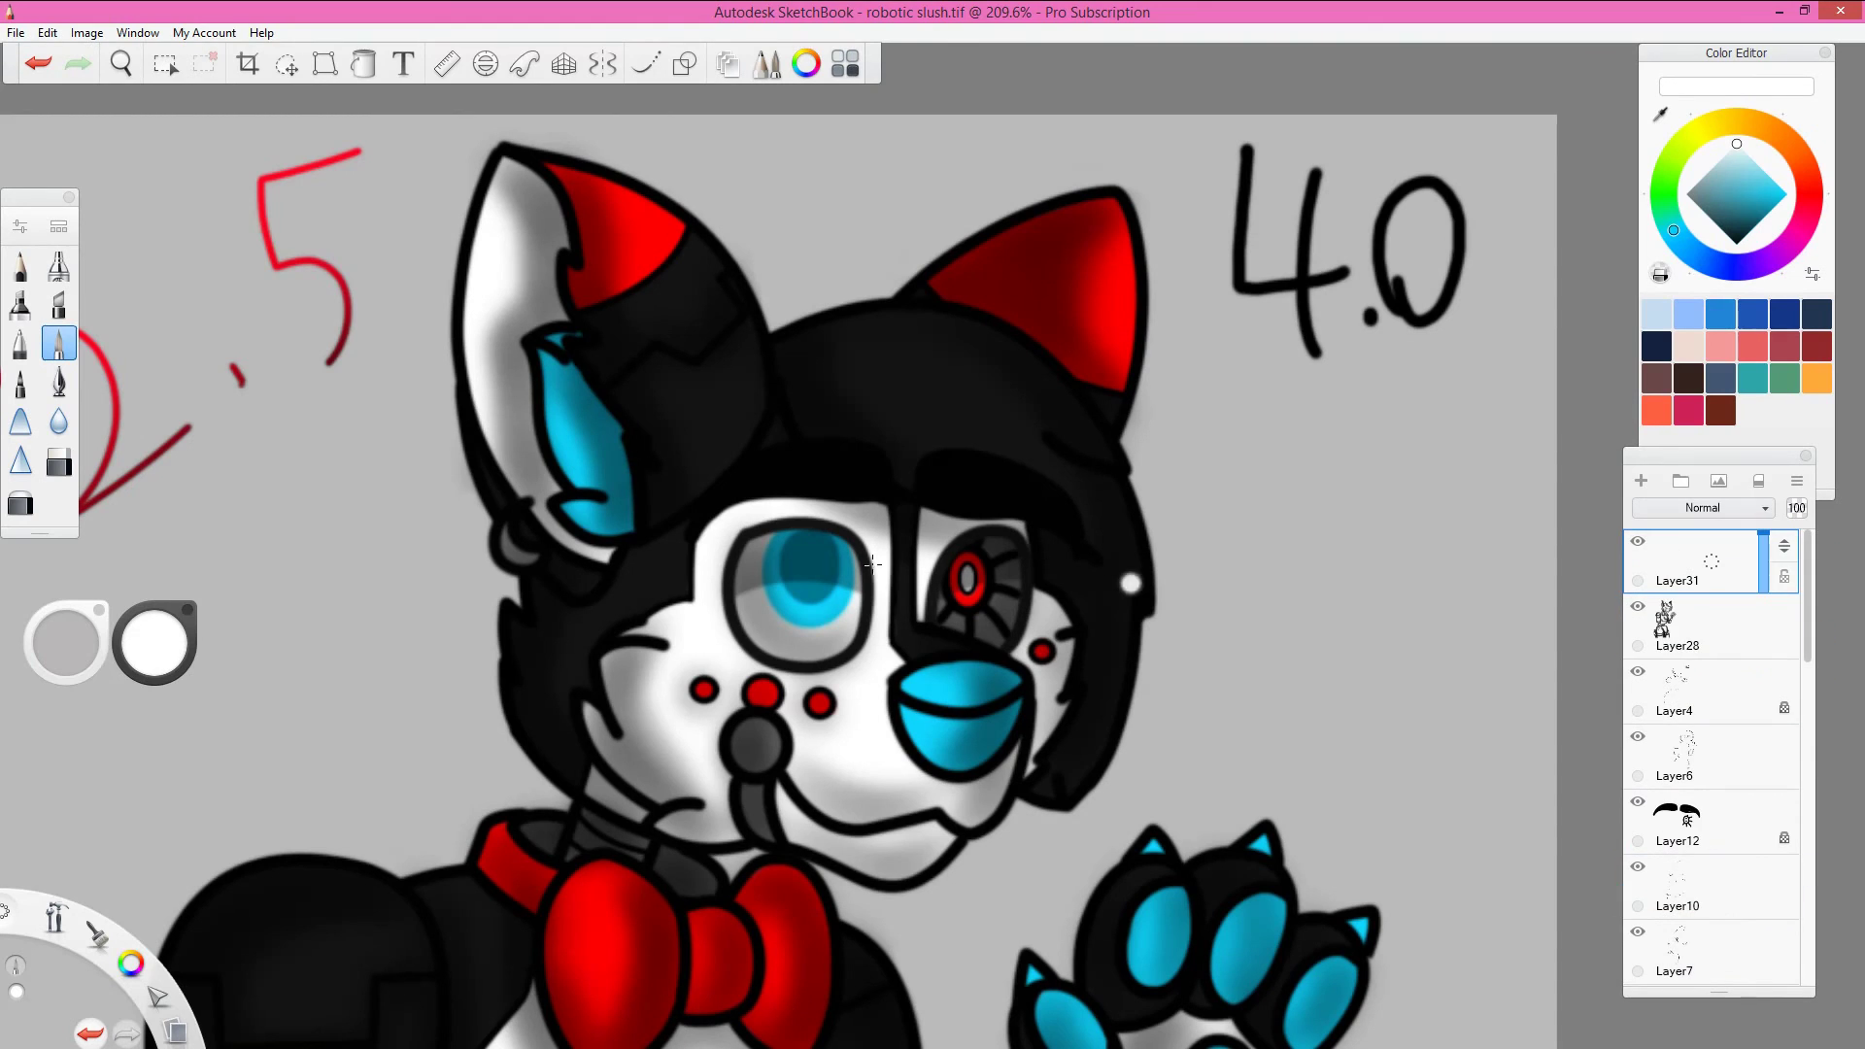
pyautogui.click(100, 1025)
pyautogui.press('Home')
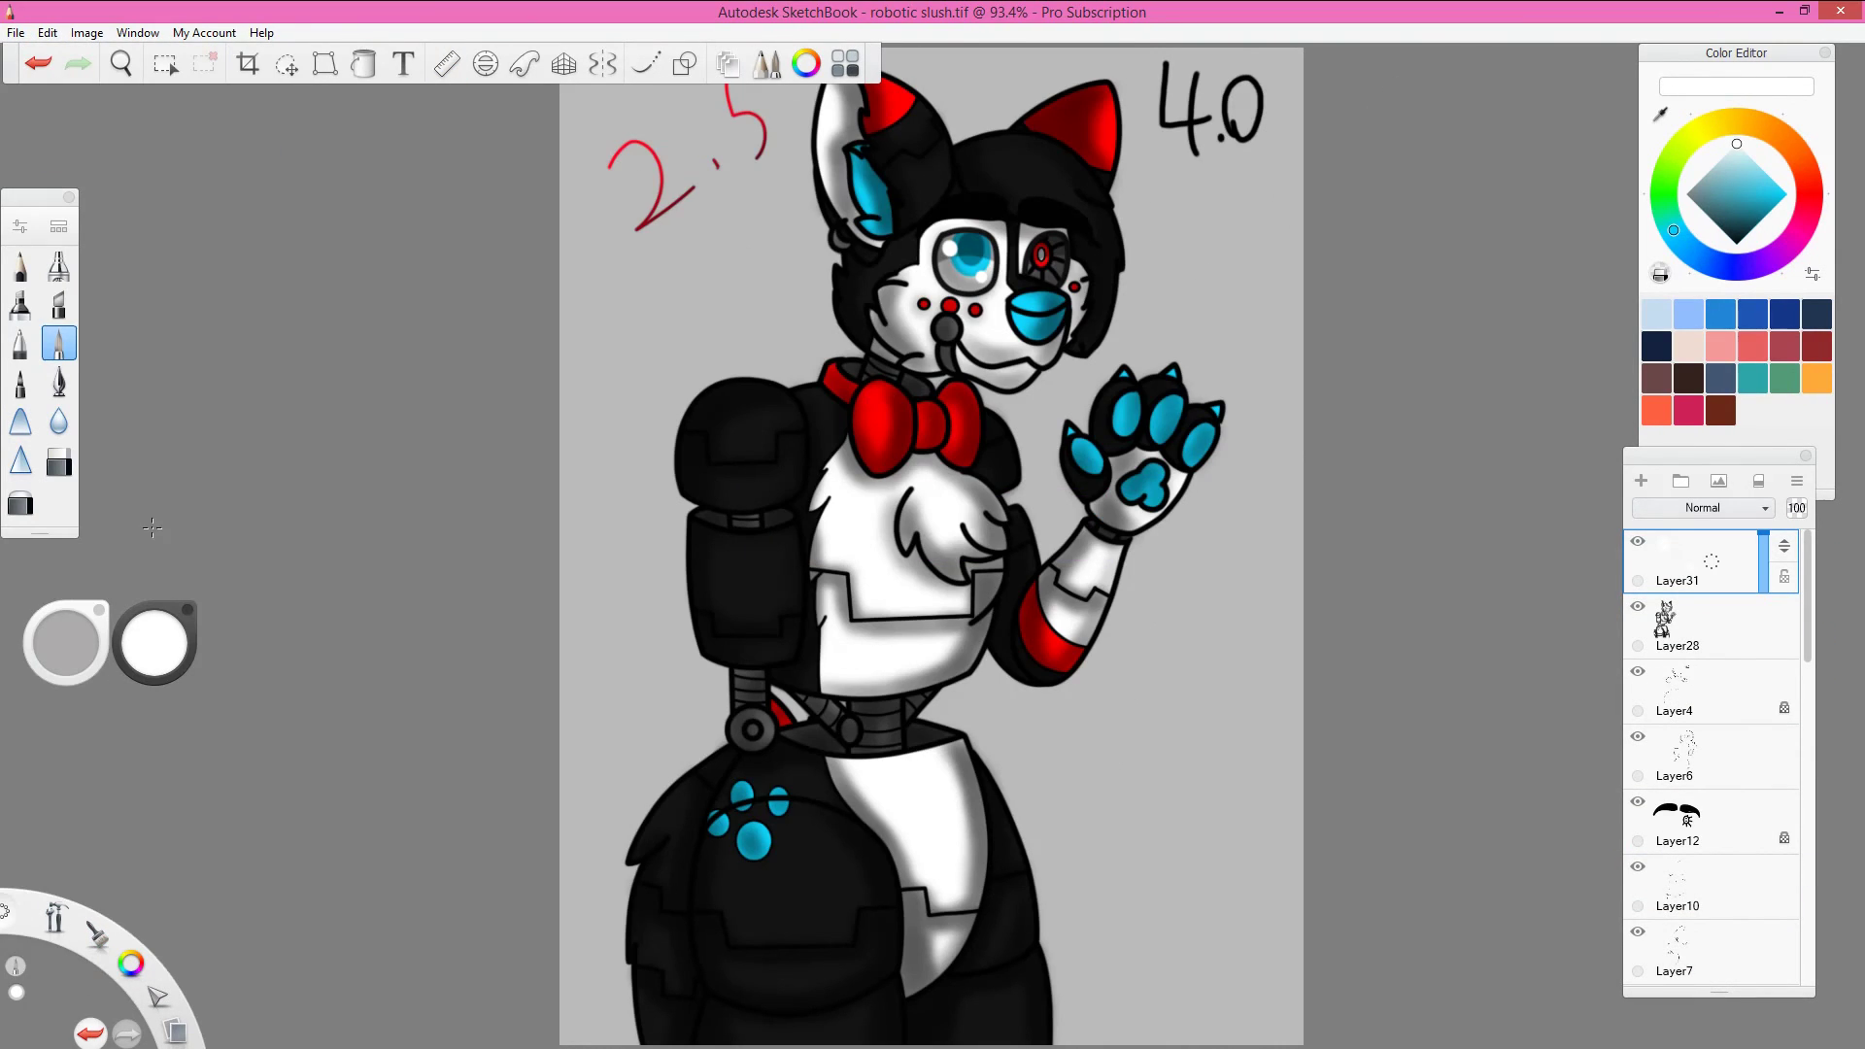
# Step: Select the Airbrush at size 14.5 and write the note 14.5 in teal beside the character on a new layer
pyautogui.click(58, 265)
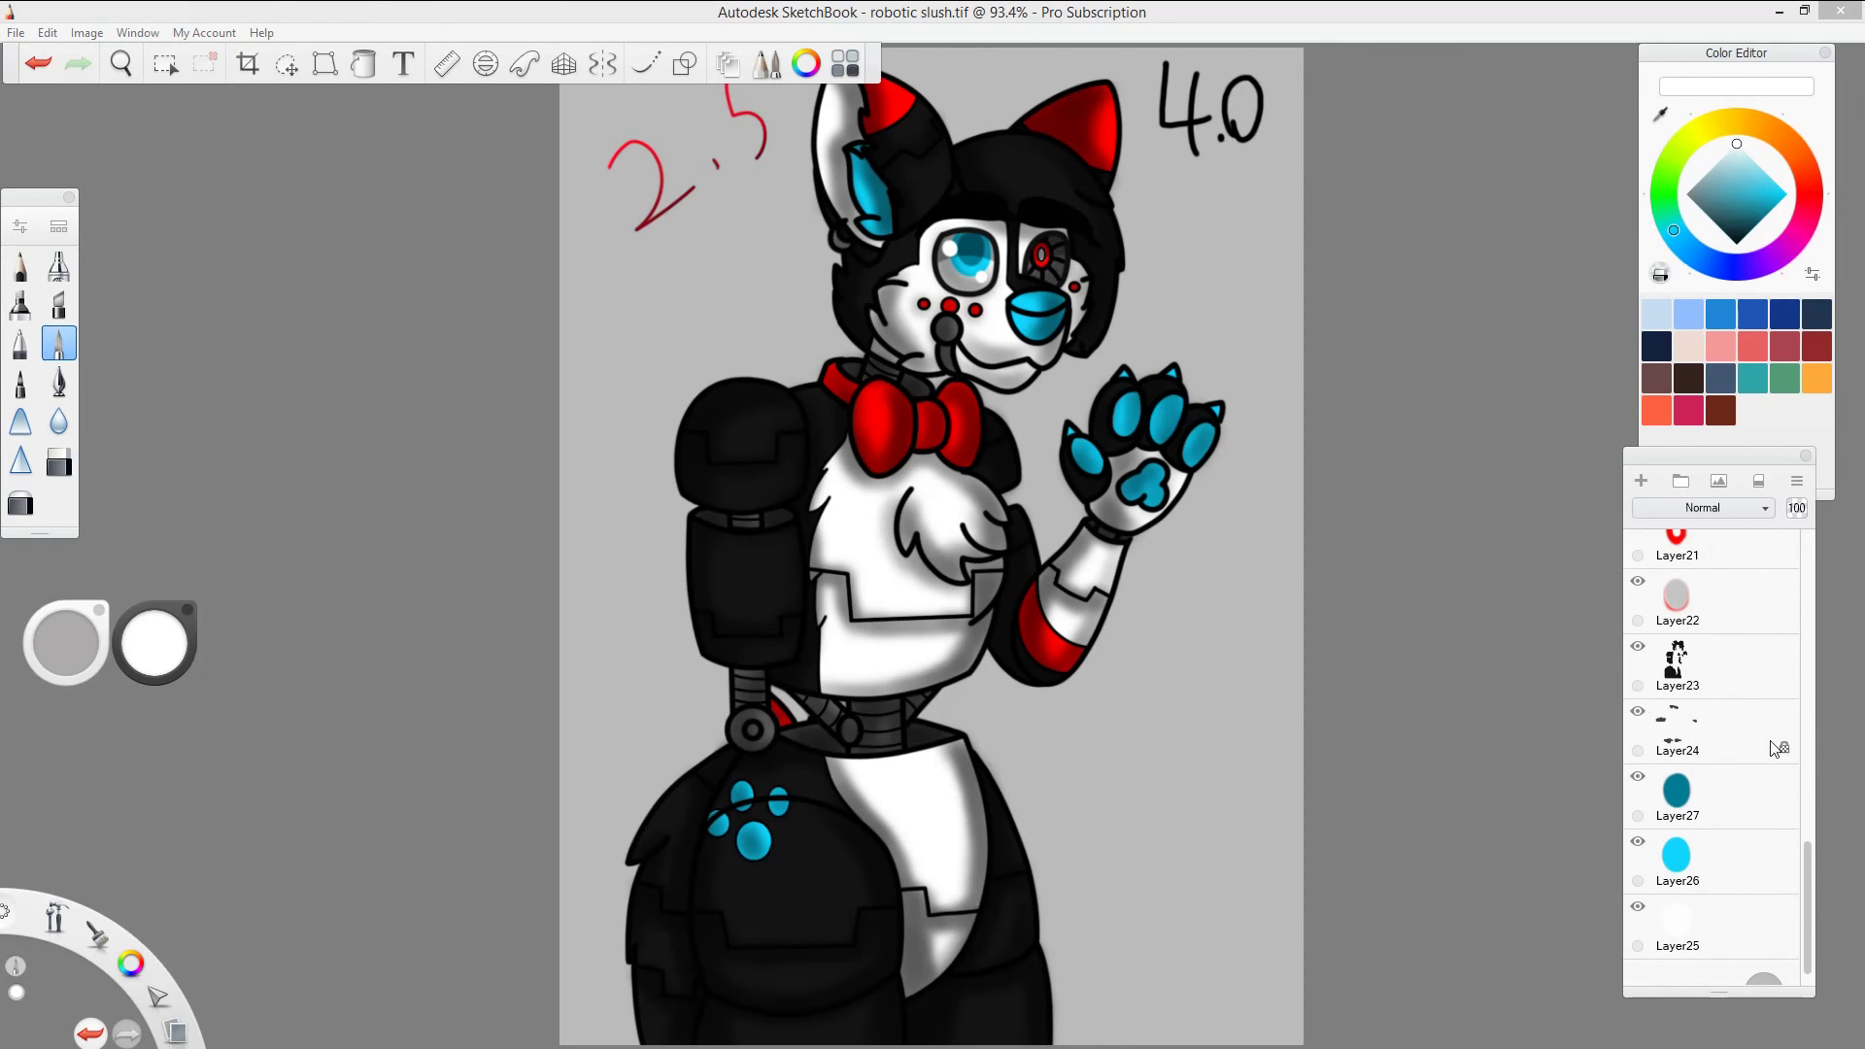
pyautogui.click(1641, 480)
pyautogui.hotkey('ctrl', 'b')
pyautogui.hotkey('ctrl', 'l')
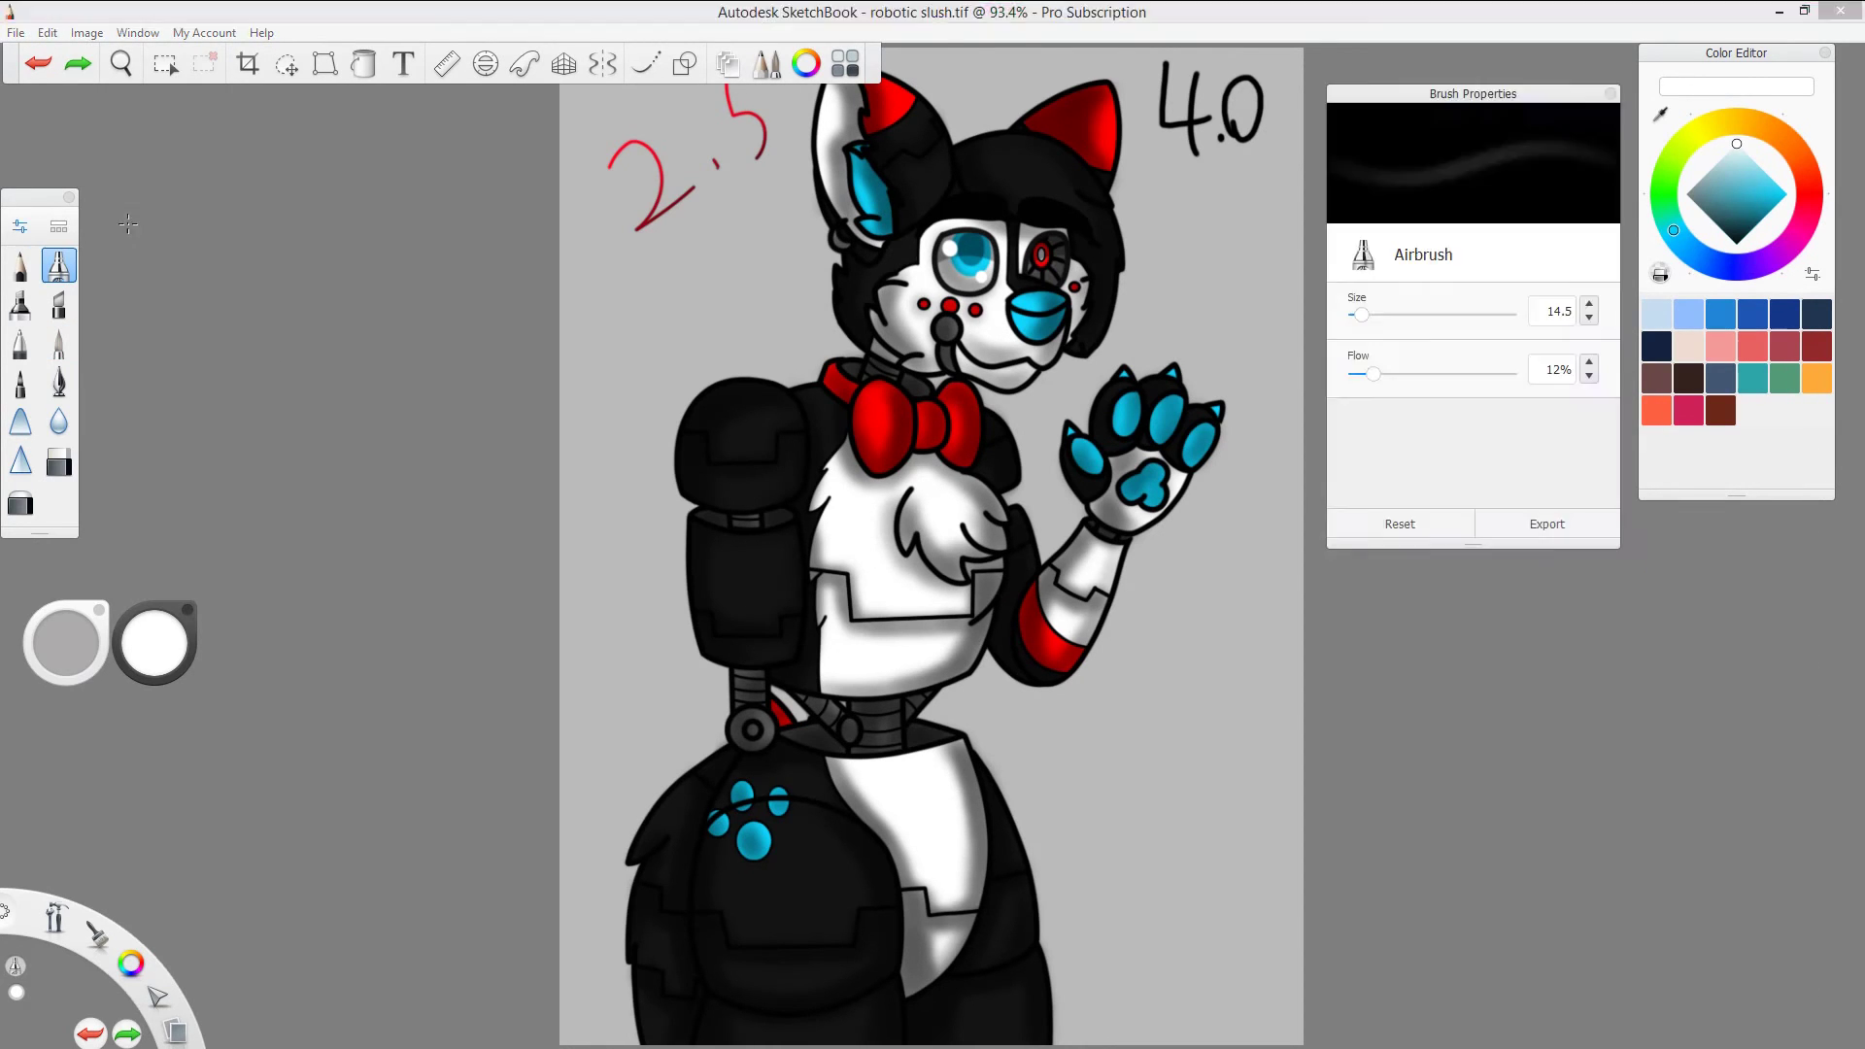
pyautogui.hotkey('ctrl', 'b')
pyautogui.click(1746, 225)
pyautogui.moveTo(641, 350); pyautogui.dragTo(617, 301)
pyautogui.hotkey('ctrl', 'l')
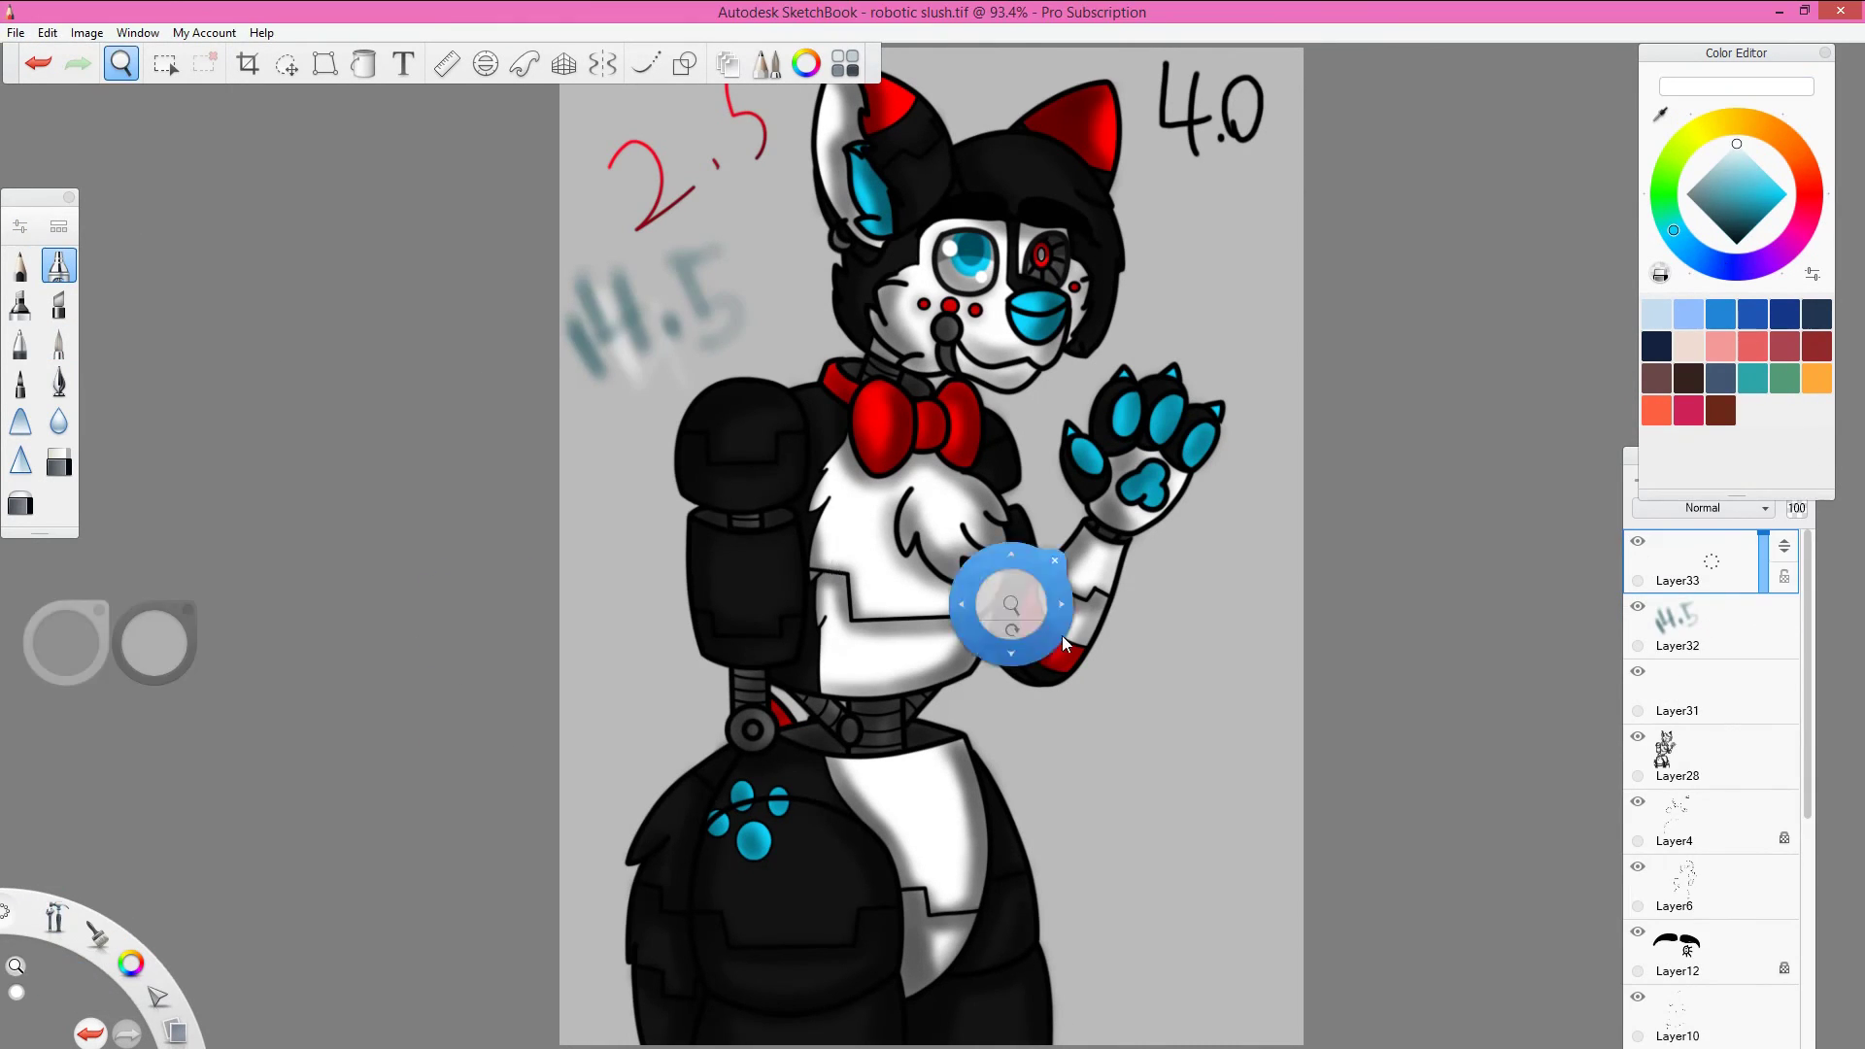
# Step: Move the new highlight layer below Layer16 and airbrush soft white highlights on the ears, hair, nose and cheek details
pyautogui.scroll(5, 999, 603)
pyautogui.moveTo(1785, 540); pyautogui.dragTo(1785, 803)
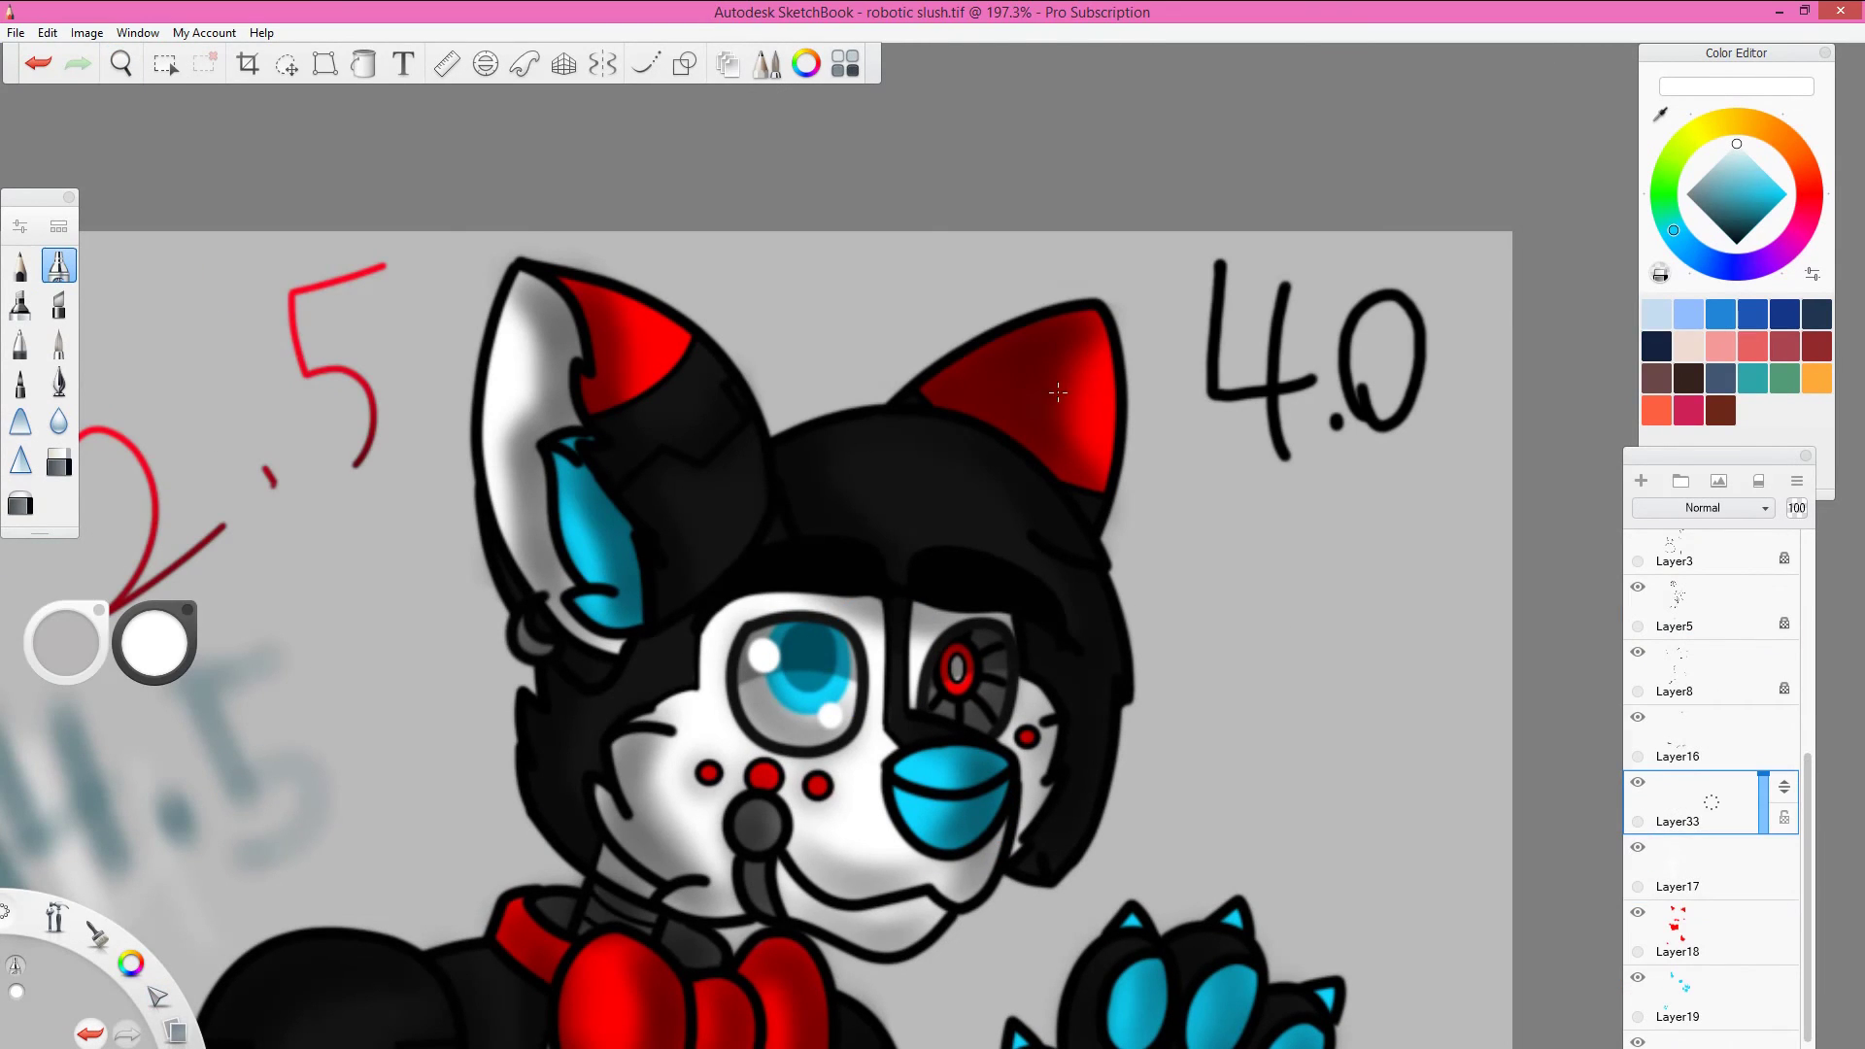
pyautogui.moveTo(1093, 408); pyautogui.dragTo(806, 471)
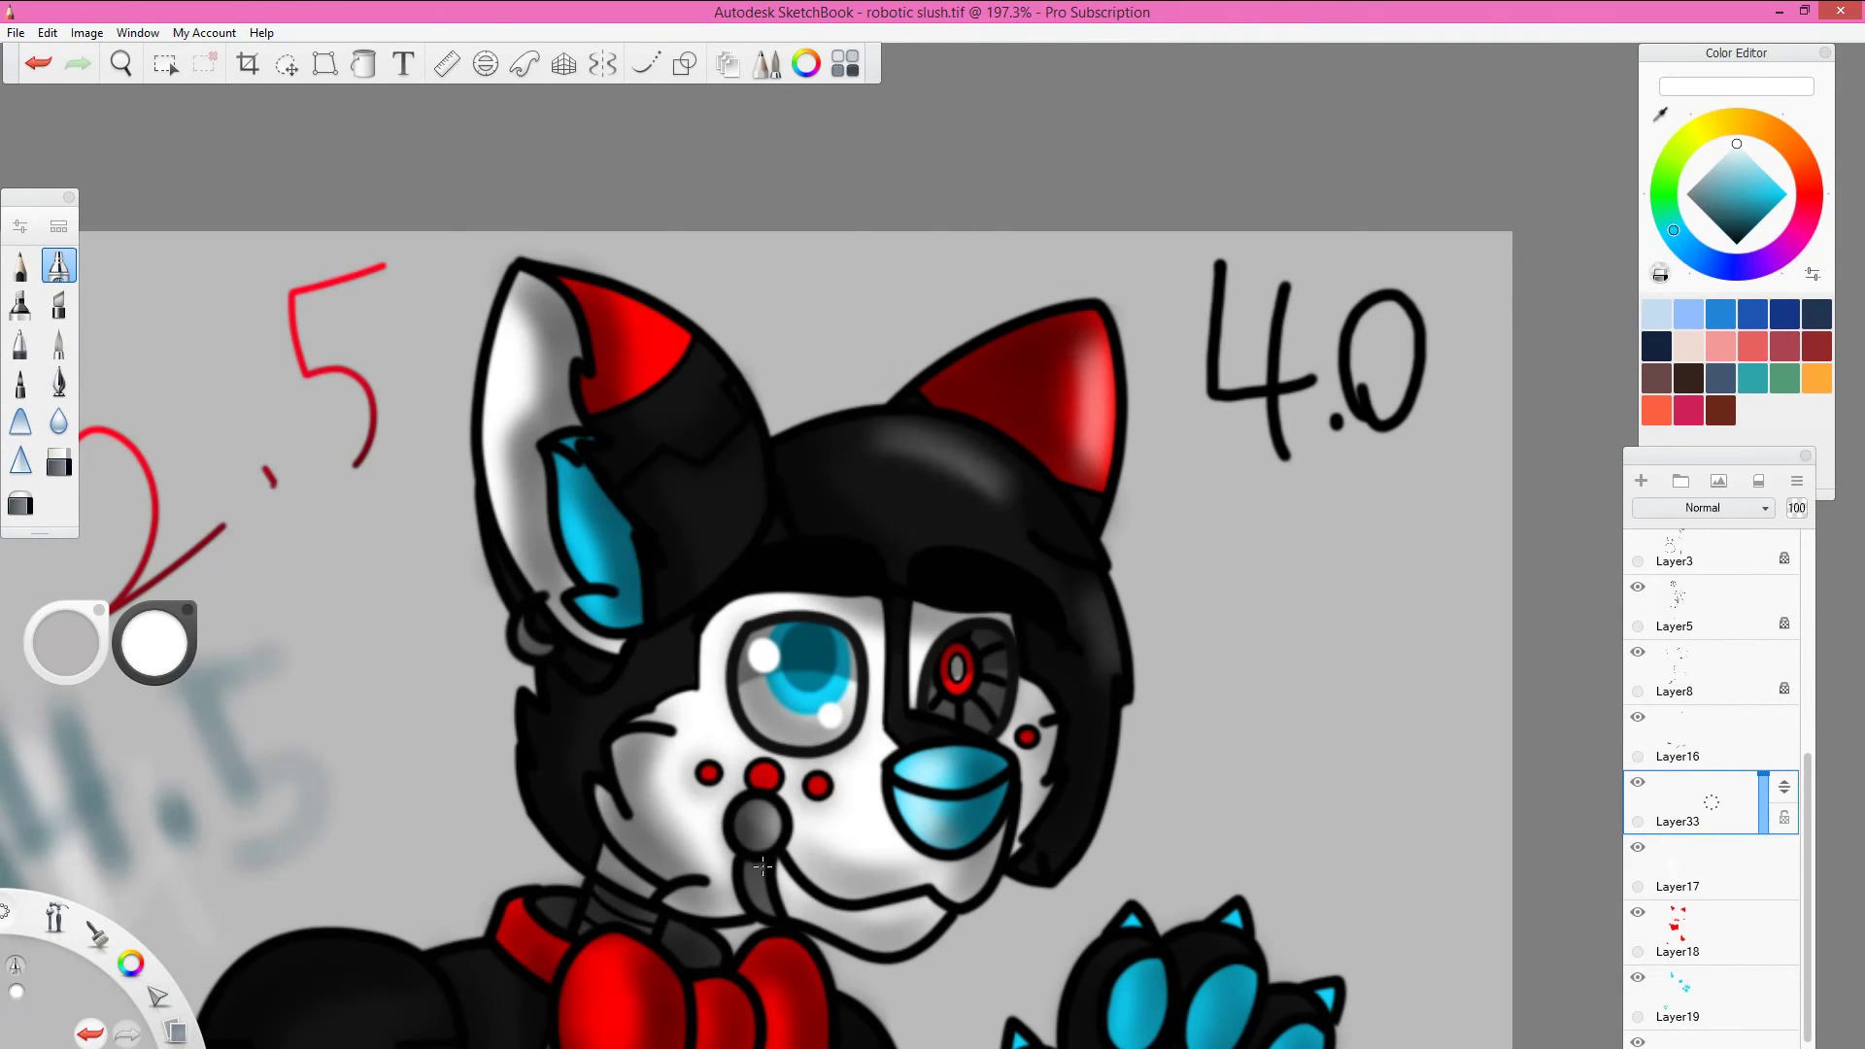
pyautogui.click(764, 655)
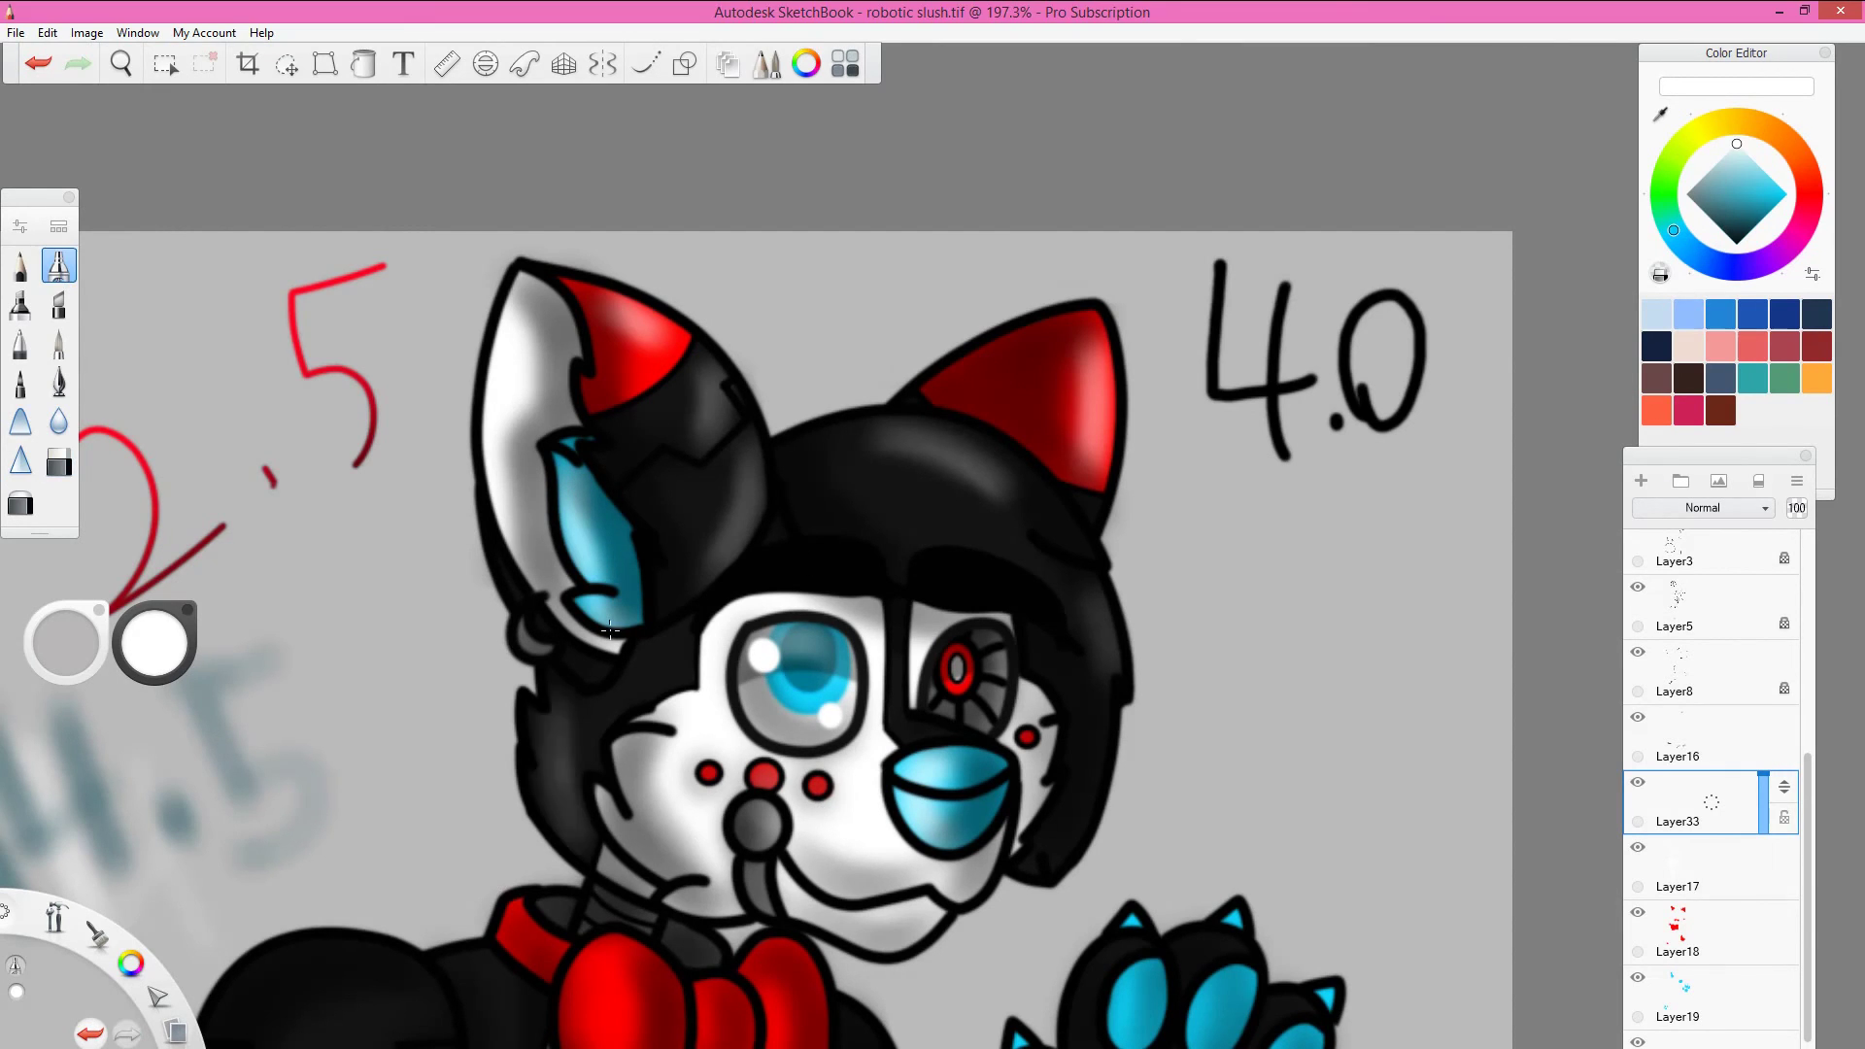
pyautogui.moveTo(593, 847); pyautogui.dragTo(614, 667)
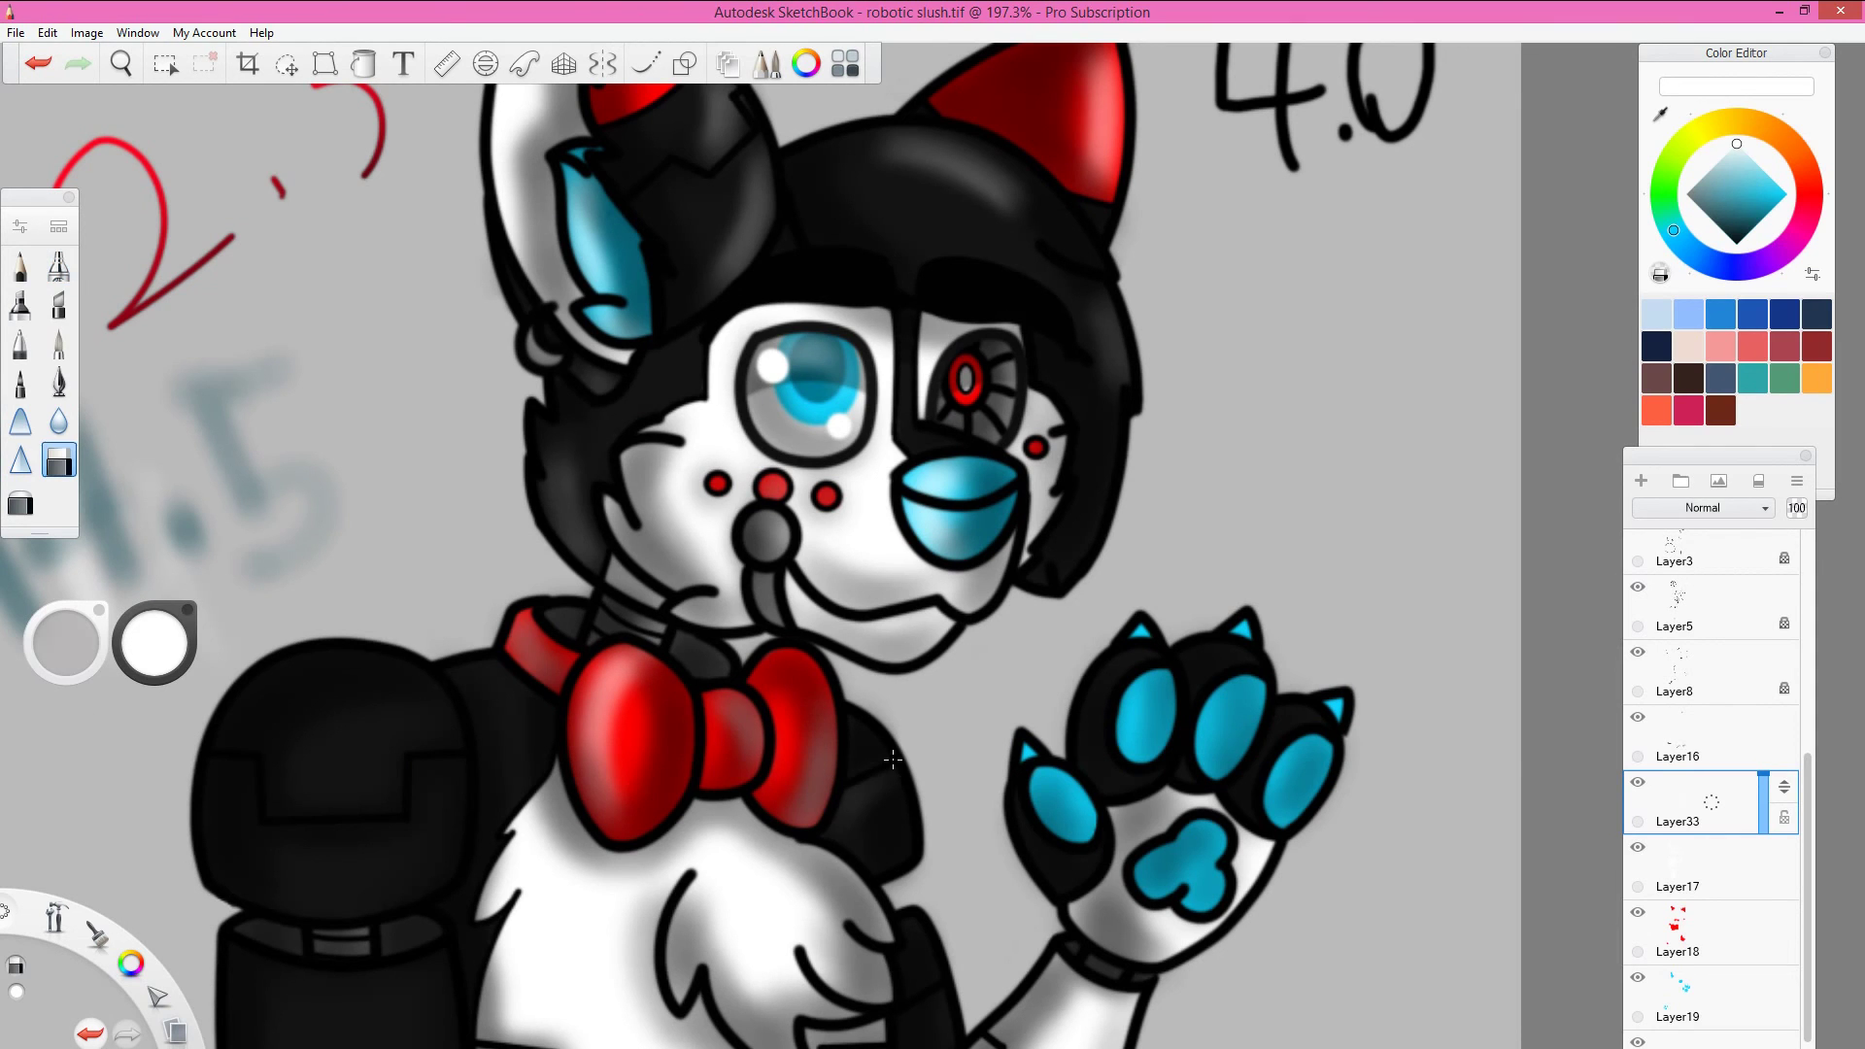
# Step: Airbrush white highlights on the bow tie, collar and near arm, set the layer's opacity to 70, and undo the last action
pyautogui.moveTo(716, 645); pyautogui.dragTo(813, 305)
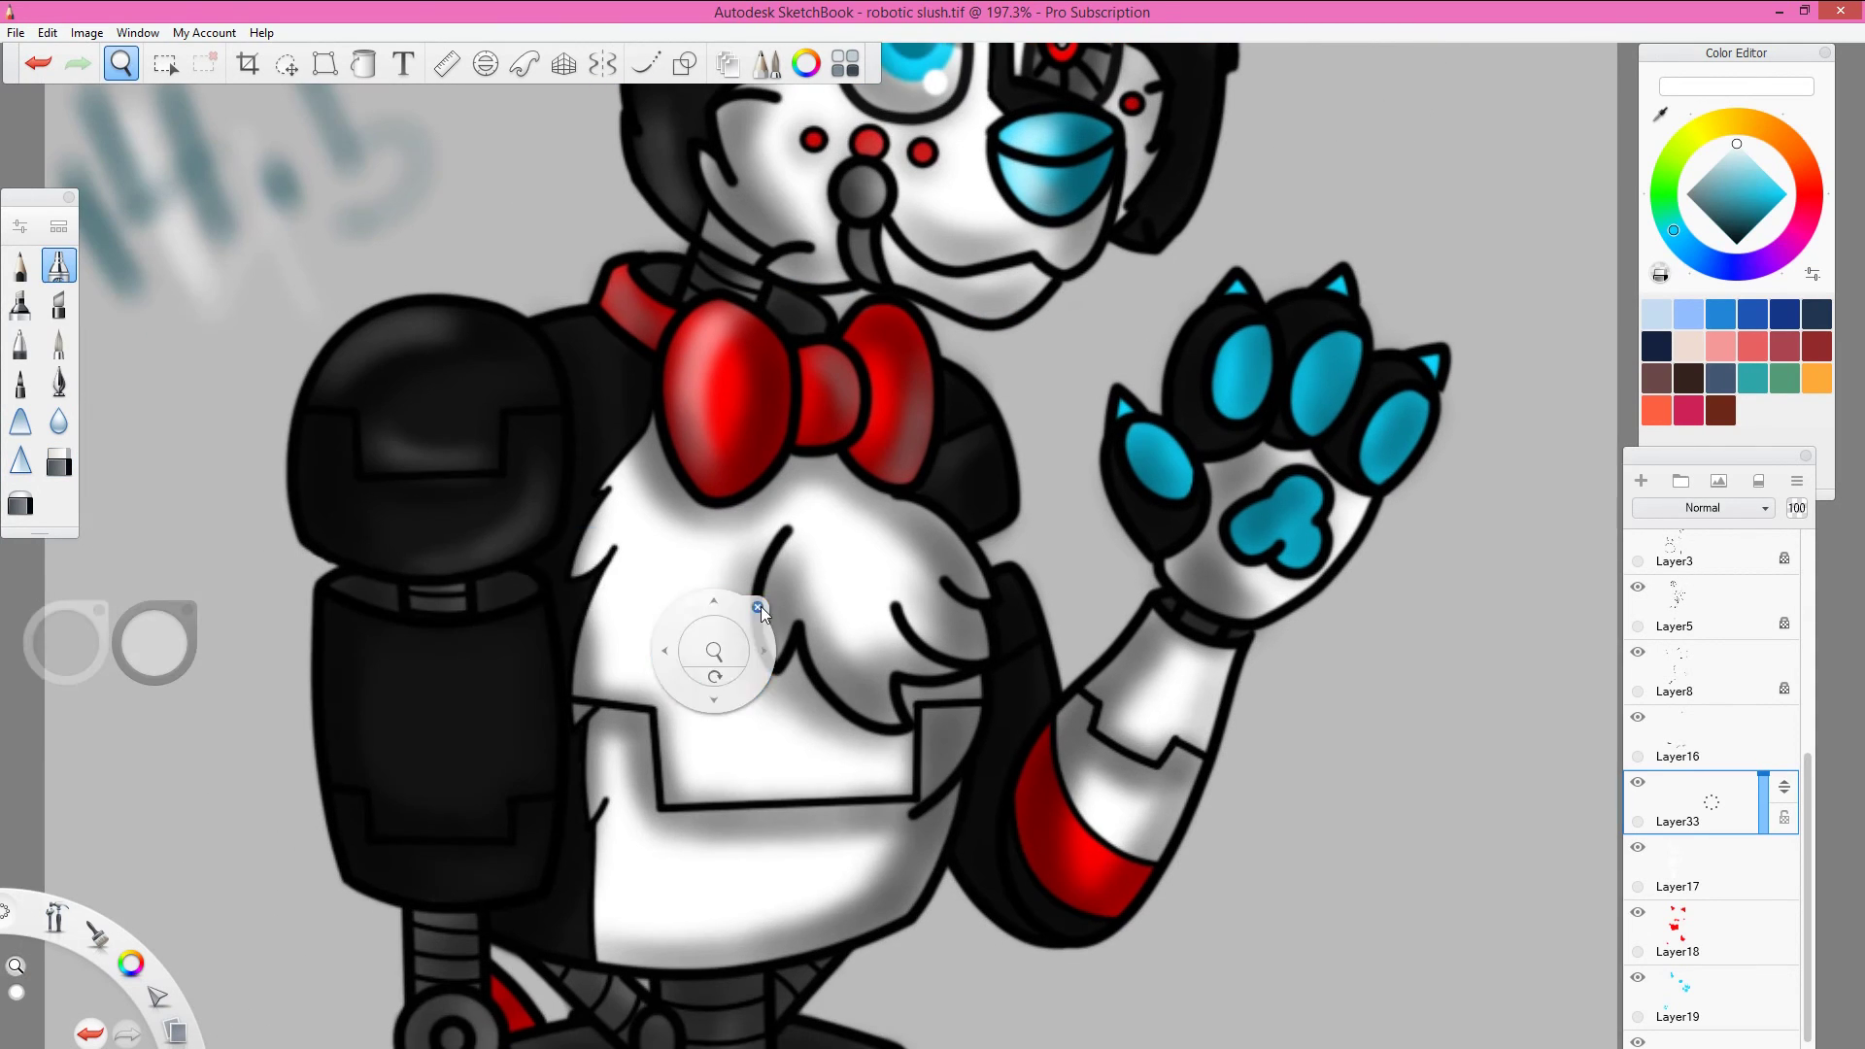
pyautogui.click(59, 265)
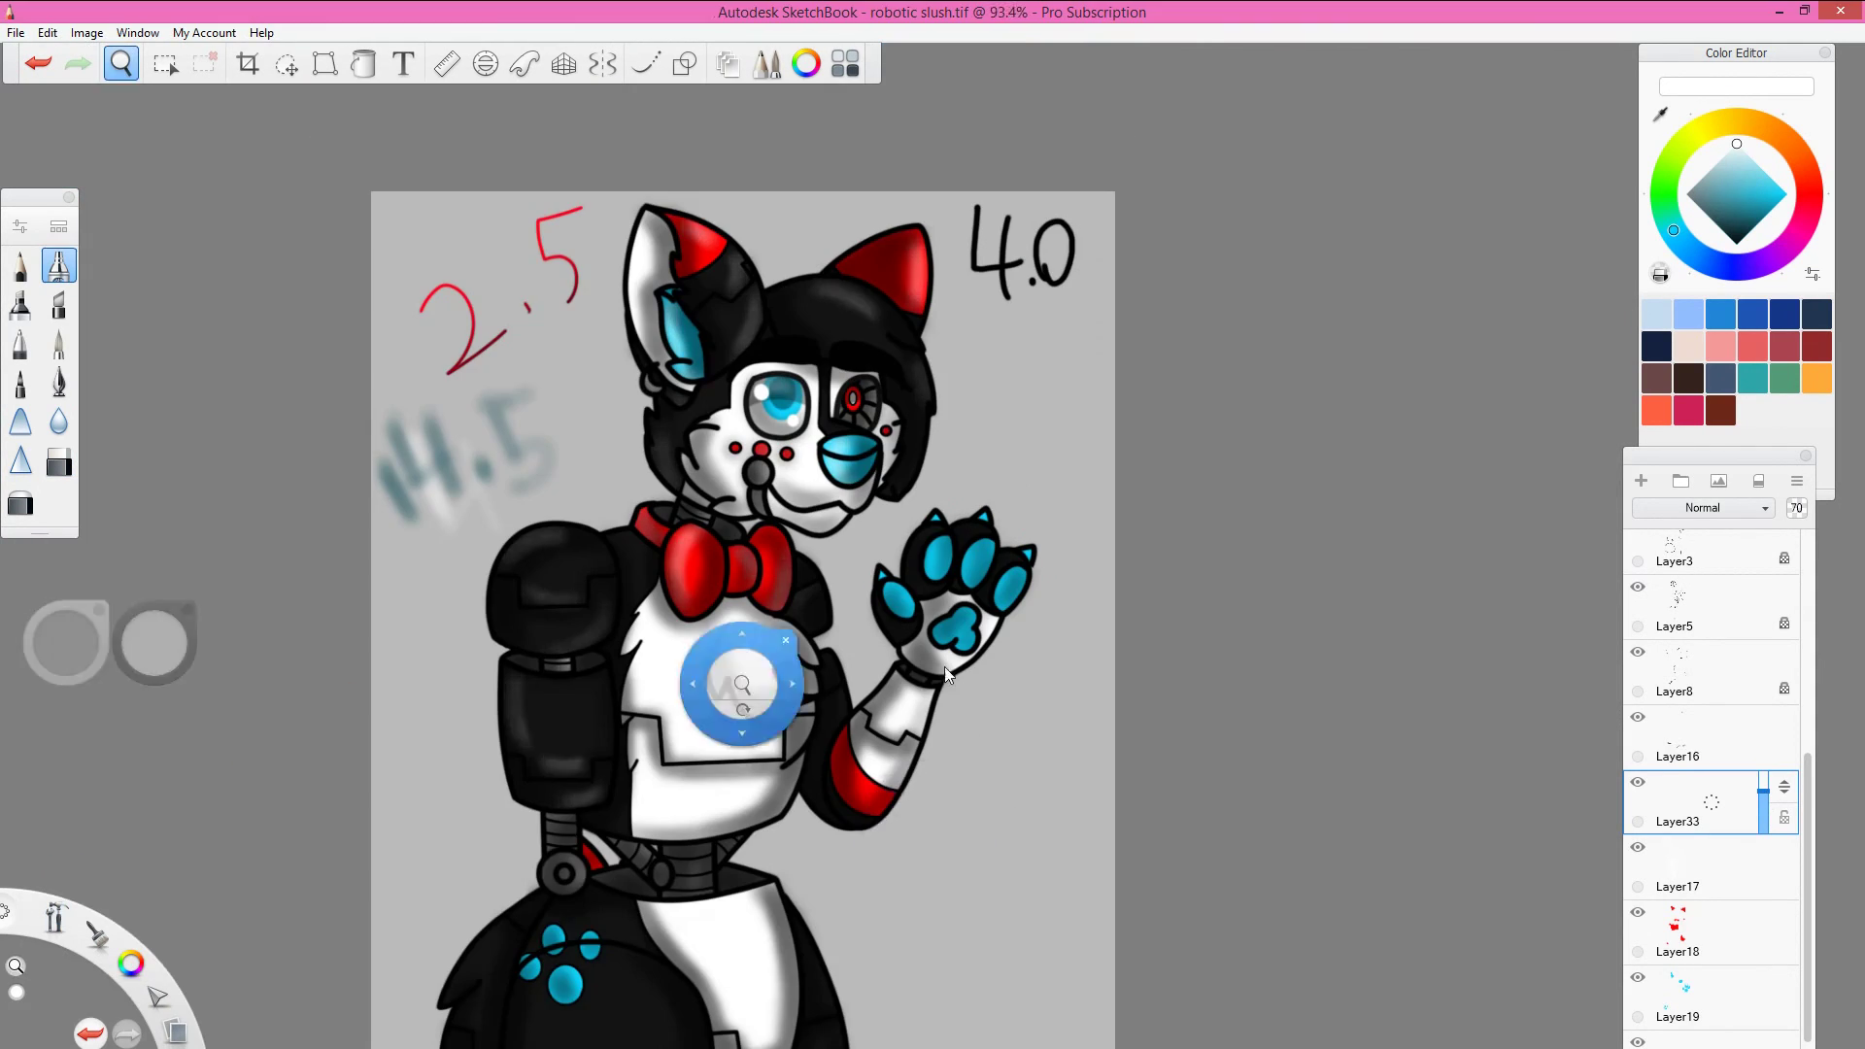
pyautogui.moveTo(729, 675); pyautogui.dragTo(739, 631)
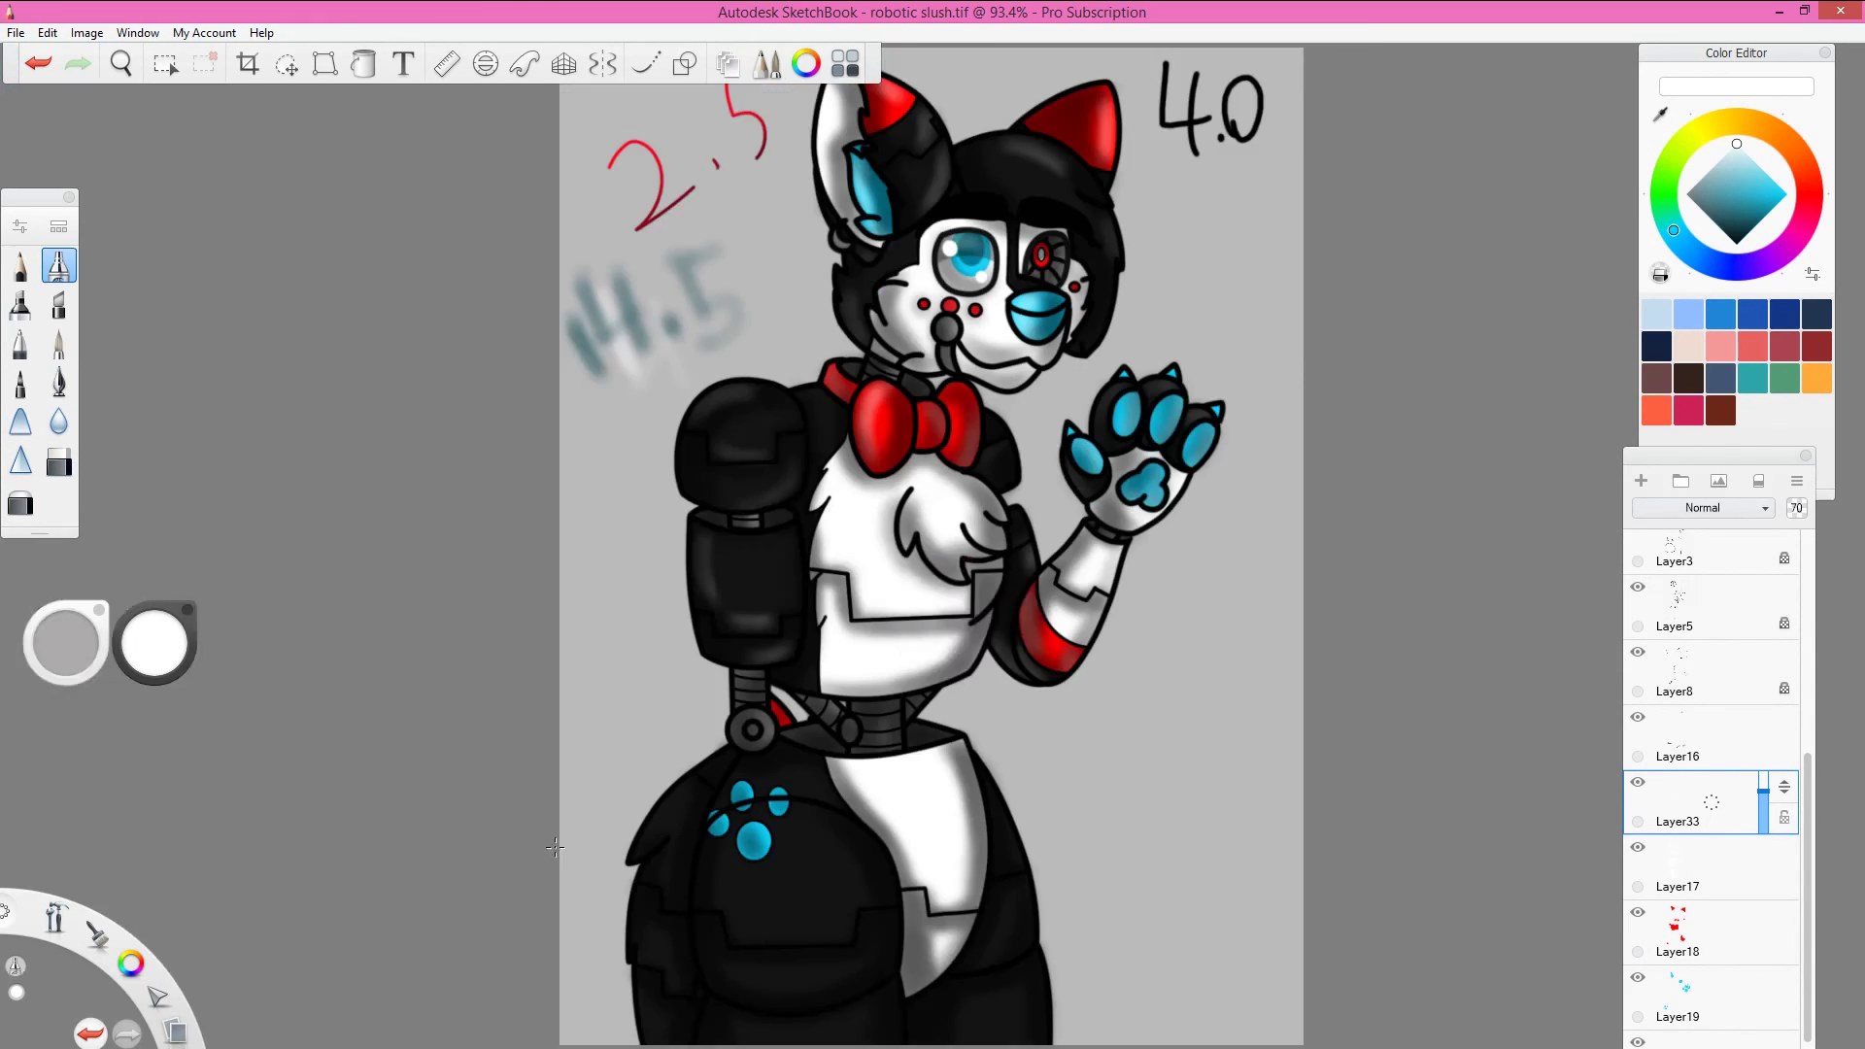
pyautogui.hotkey('ctrl', 'z')
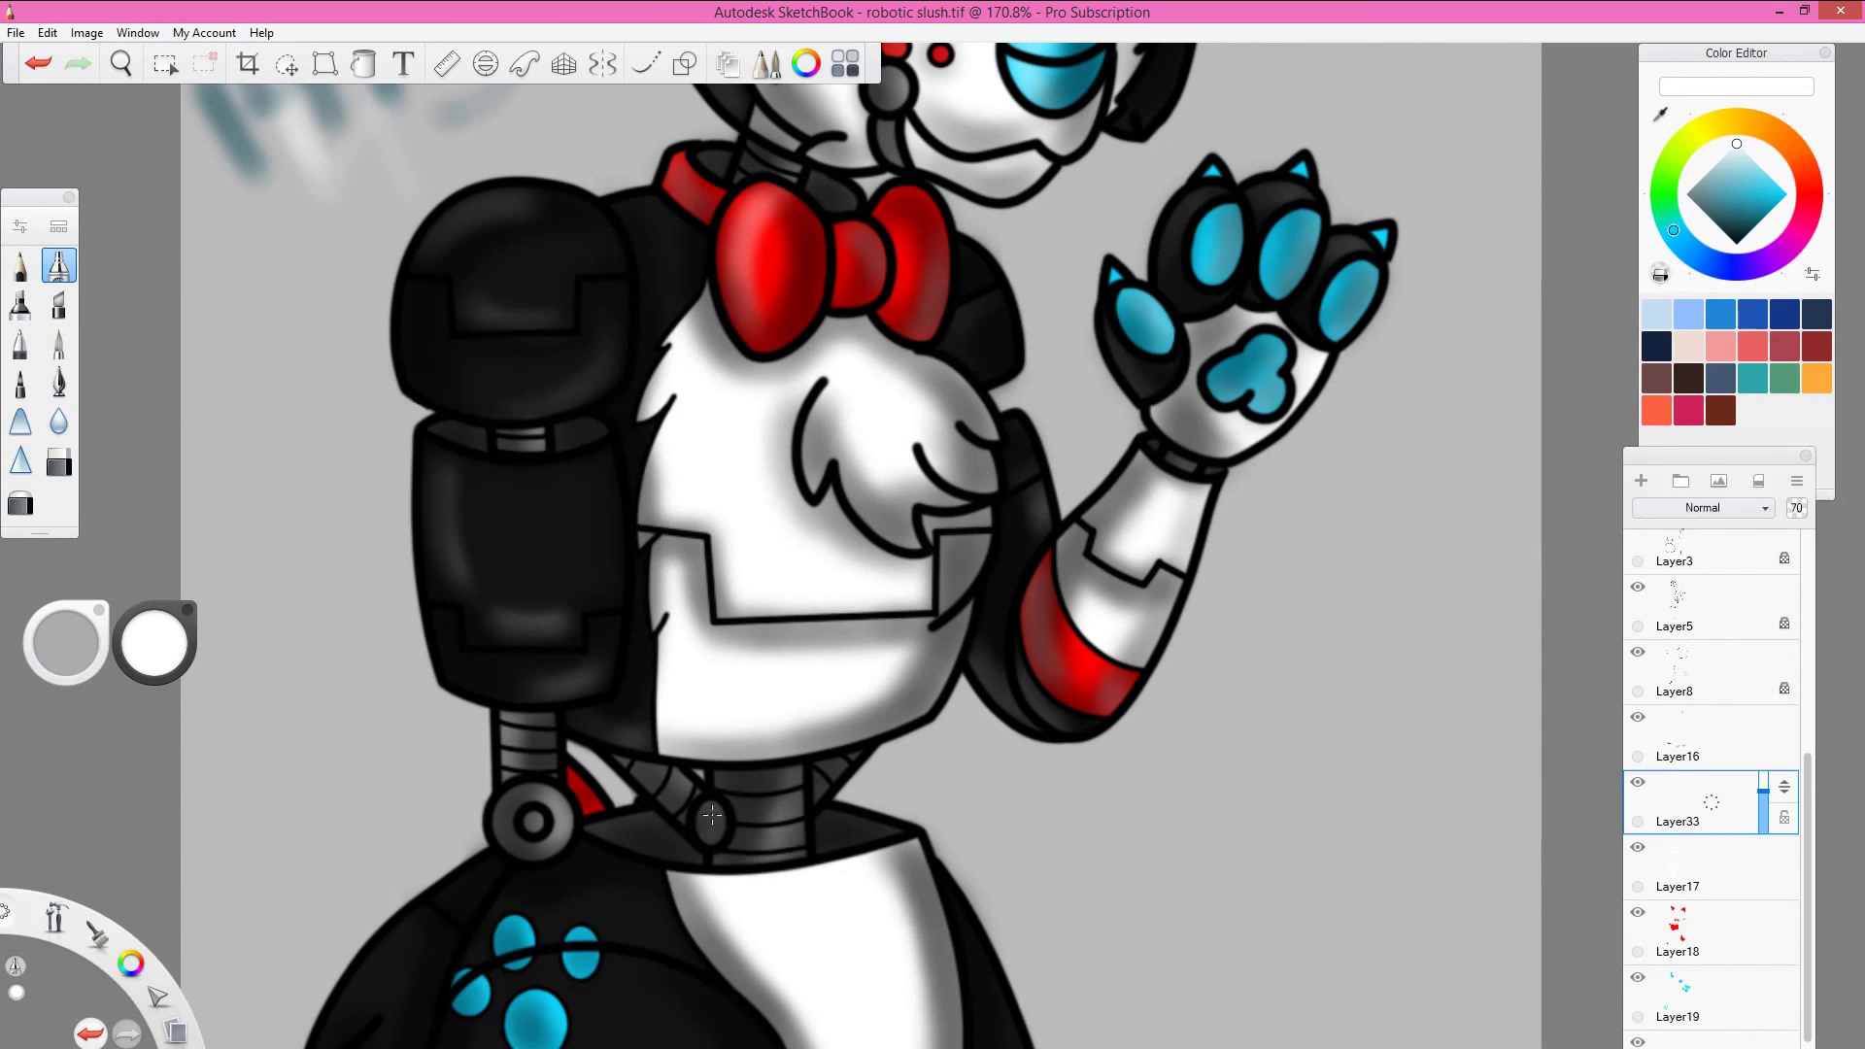
# Step: Airbrush white highlights on the waist joints, hip spots, thighs and tail fur, set the layer's opacity to 67, and save
pyautogui.moveTo(471, 980); pyautogui.dragTo(743, 675)
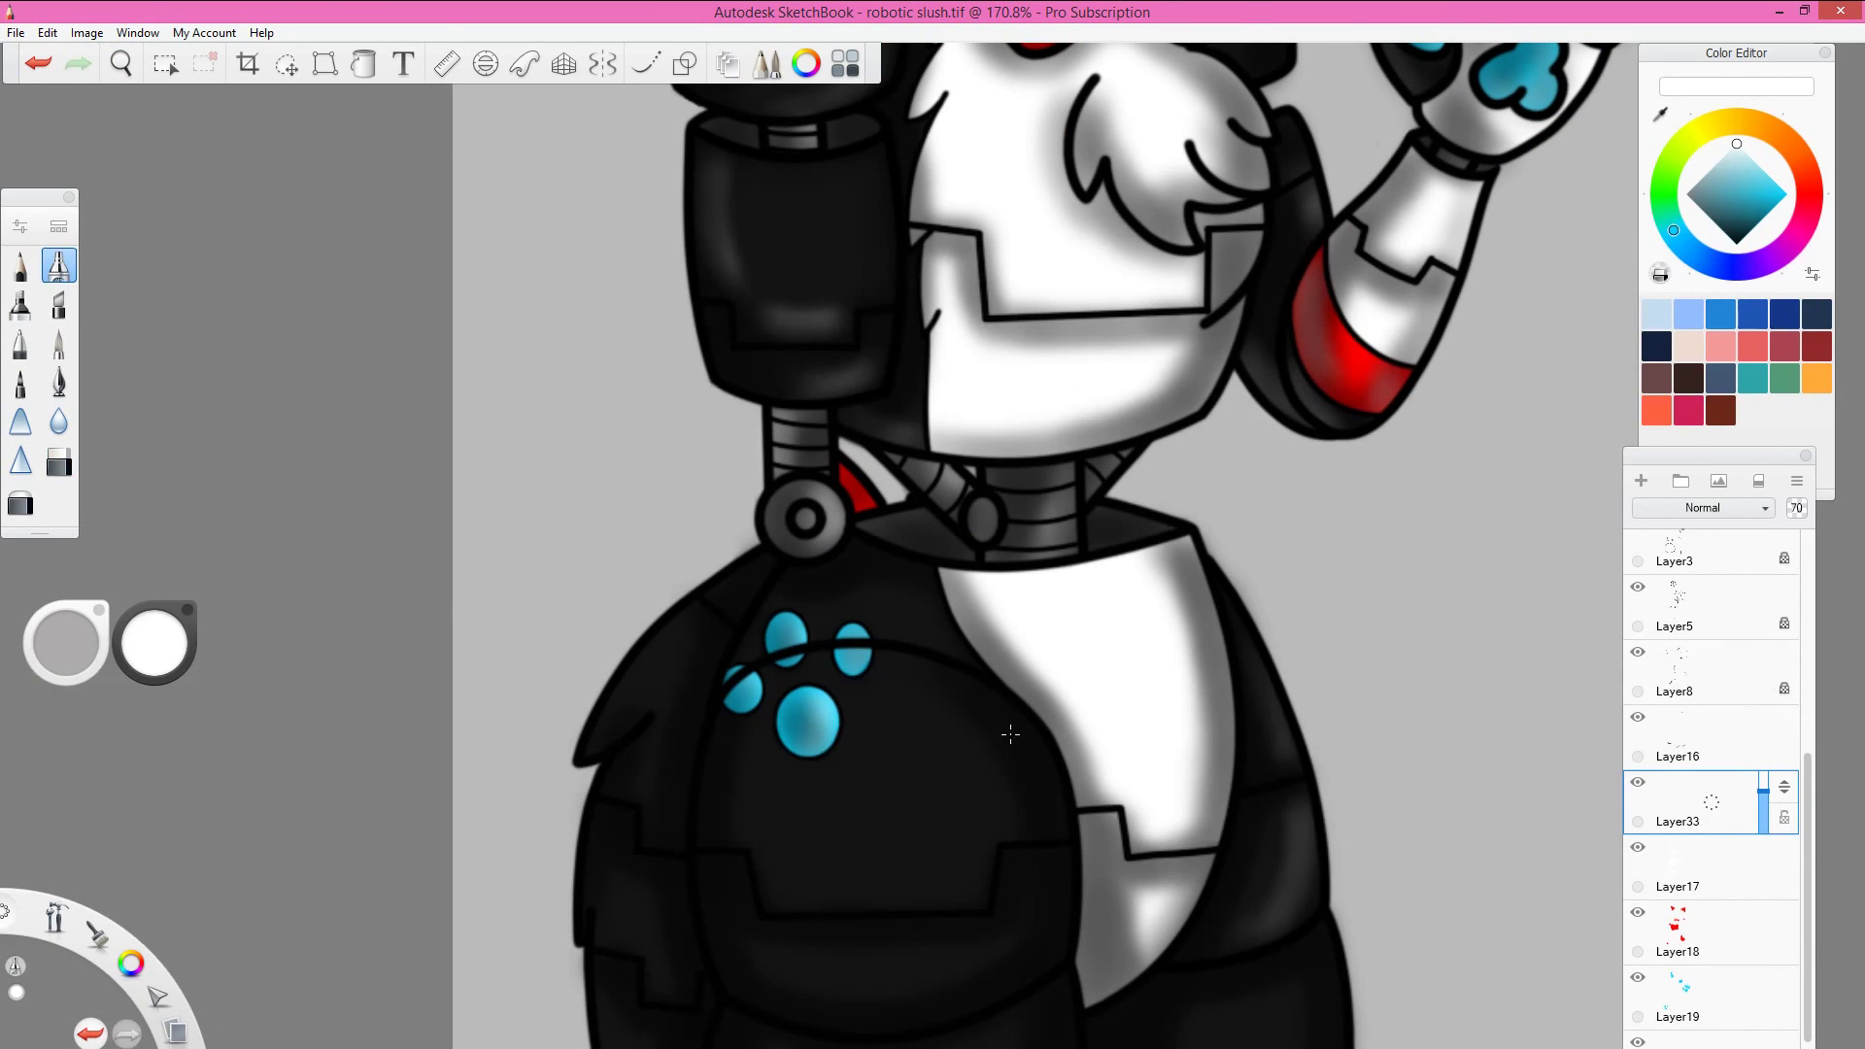
pyautogui.moveTo(767, 884); pyautogui.dragTo(913, 875)
pyautogui.moveTo(709, 928); pyautogui.dragTo(825, 1025)
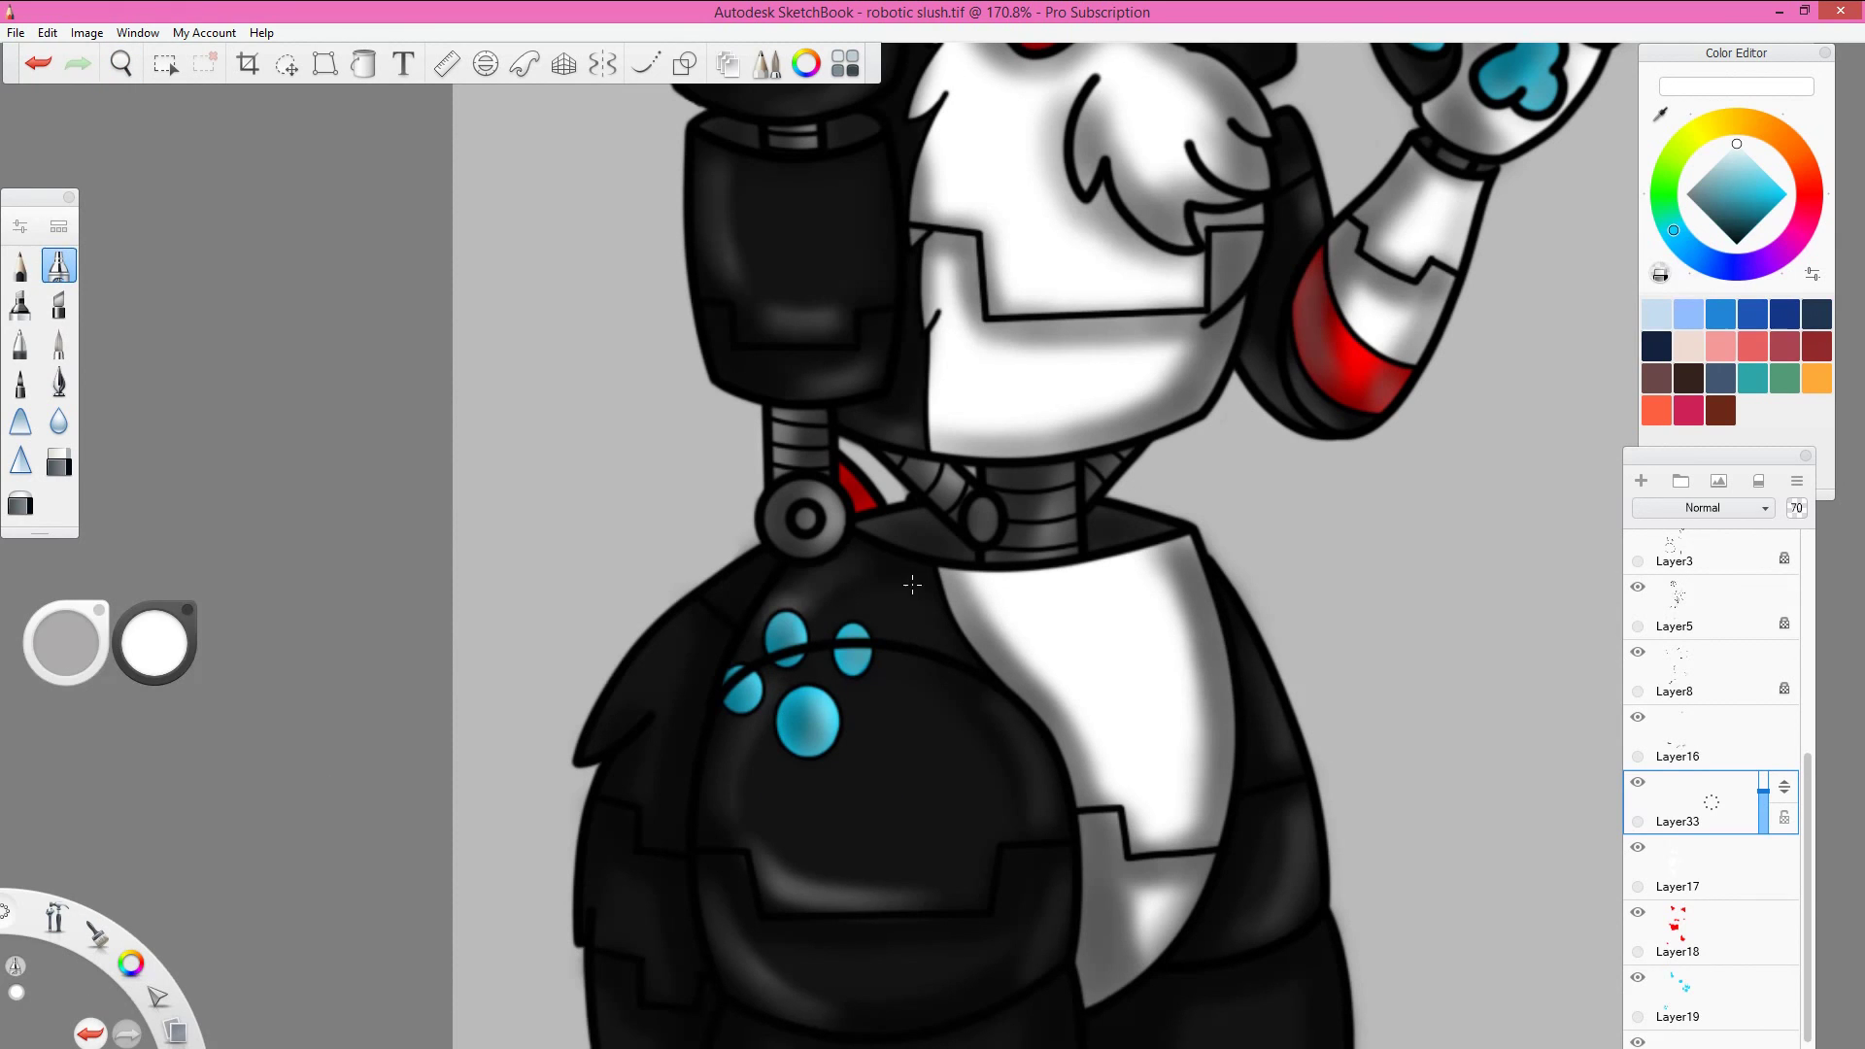
pyautogui.moveTo(1056, 1047); pyautogui.dragTo(1037, 634)
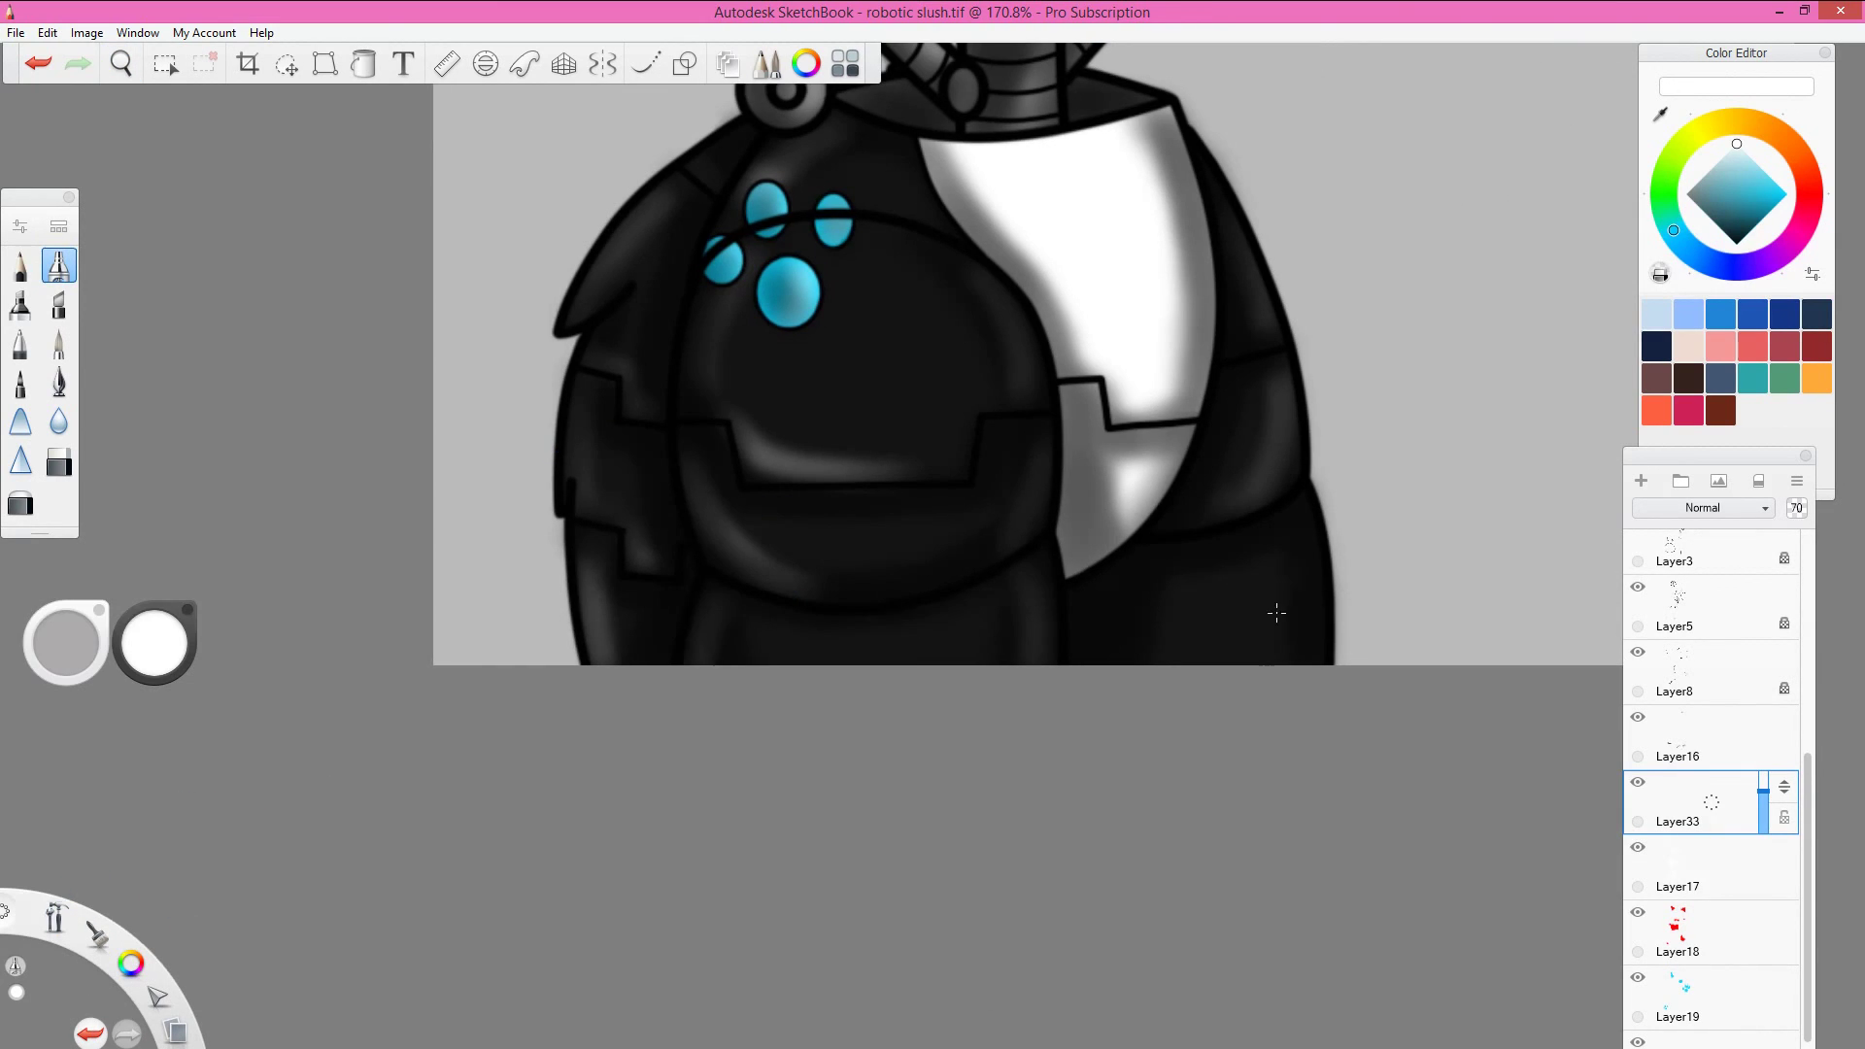
pyautogui.press('Home')
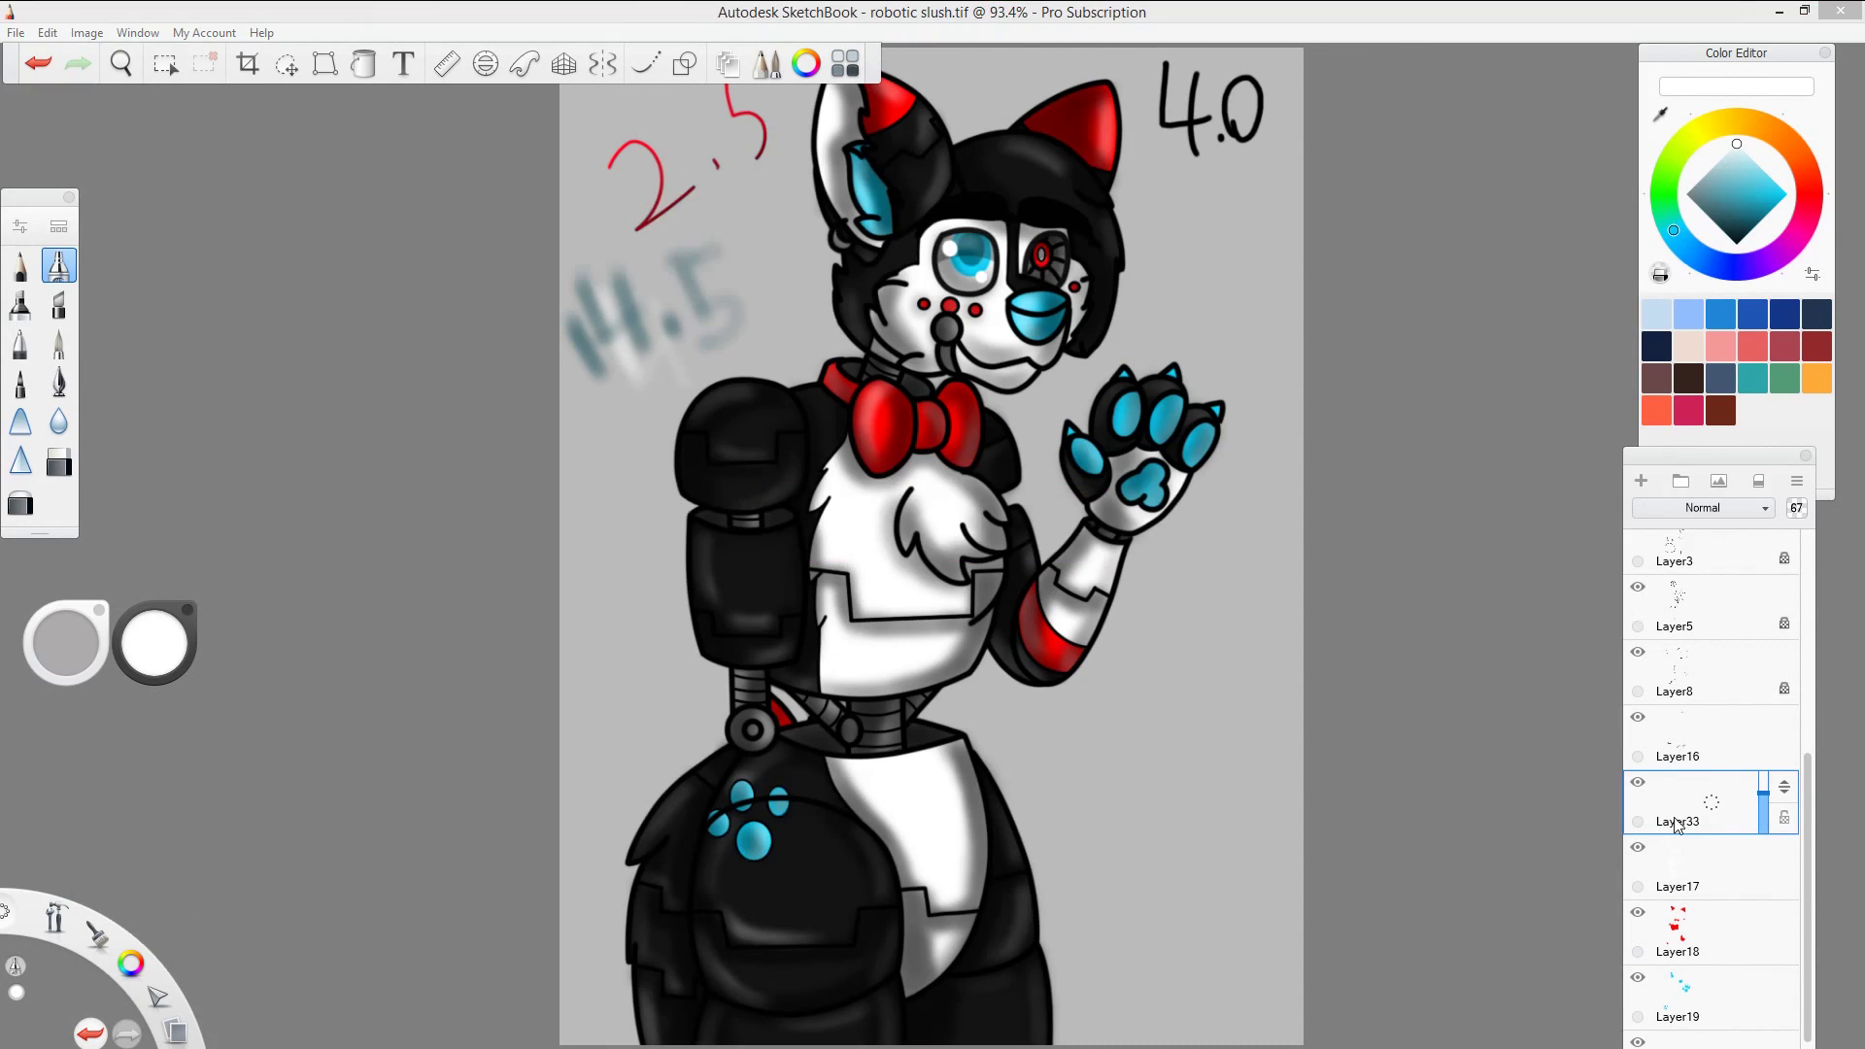
pyautogui.hotkey('ctrl', 's')
# Step: Remove the teal 14.5 note and erase the red 2.5 note from Layer8
pyautogui.scroll(-3, 1678, 824)
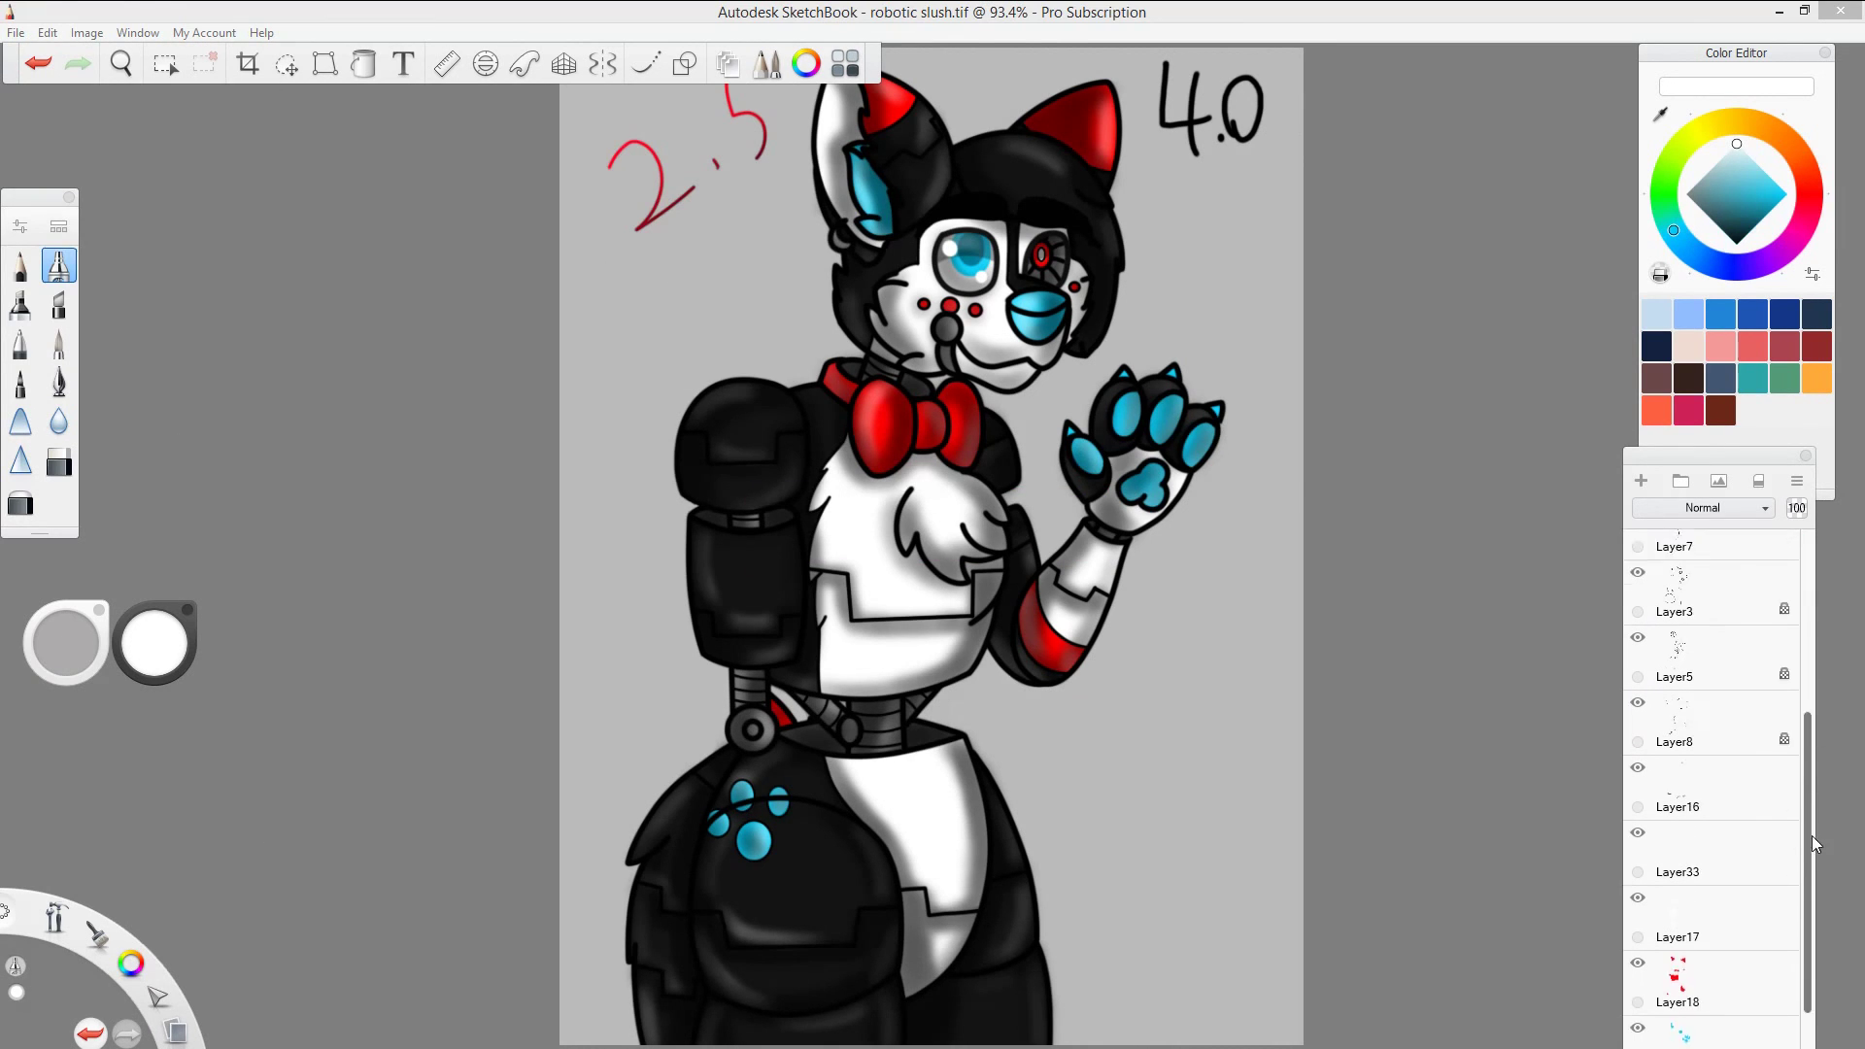
pyautogui.click(1639, 819)
pyautogui.click(1639, 819)
pyautogui.scroll(4, 1691, 777)
pyautogui.click(1695, 778)
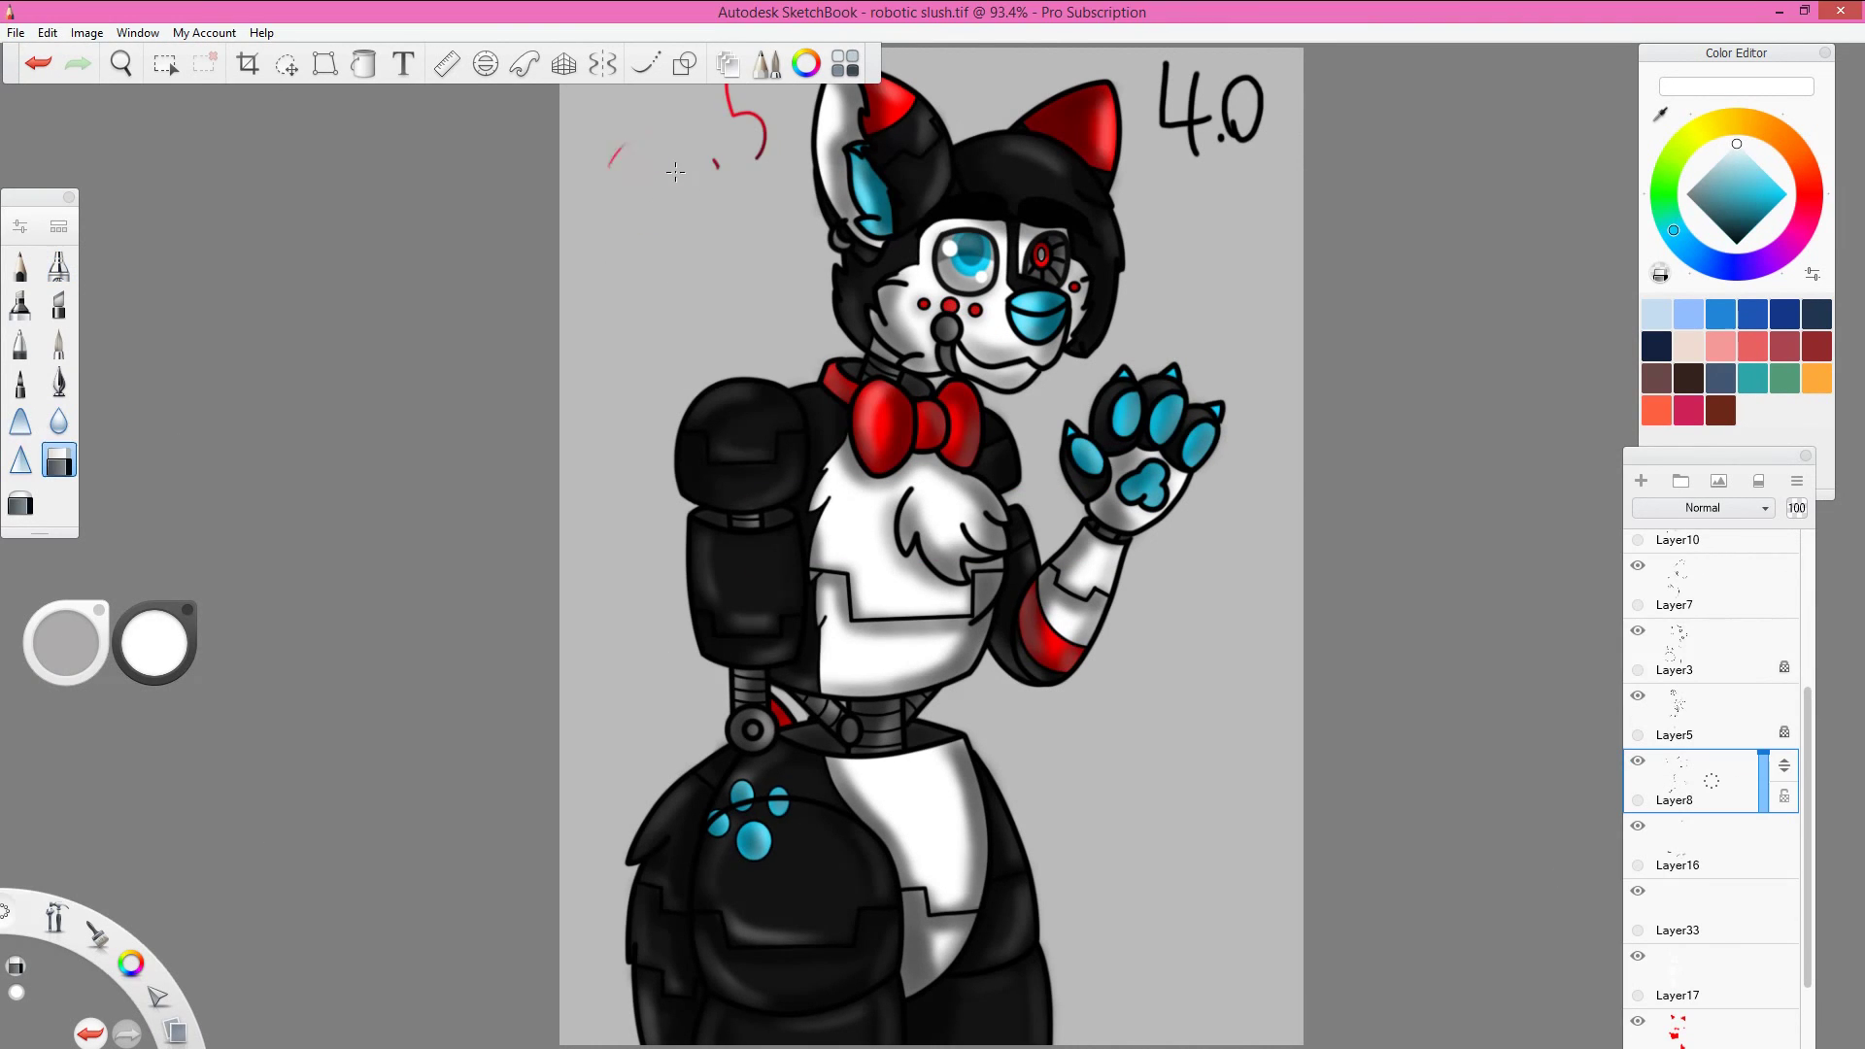
pyautogui.moveTo(886, 83)
pyautogui.mouseDown()
pyautogui.moveTo(875, 116)
pyautogui.moveTo(885, 83)
pyautogui.mouseUp()
# Step: Find the layer holding the black 4.0 note by toggling layer visibility, and erase the note from Layer4
pyautogui.click(1695, 649)
pyautogui.scroll(7, 1695, 778)
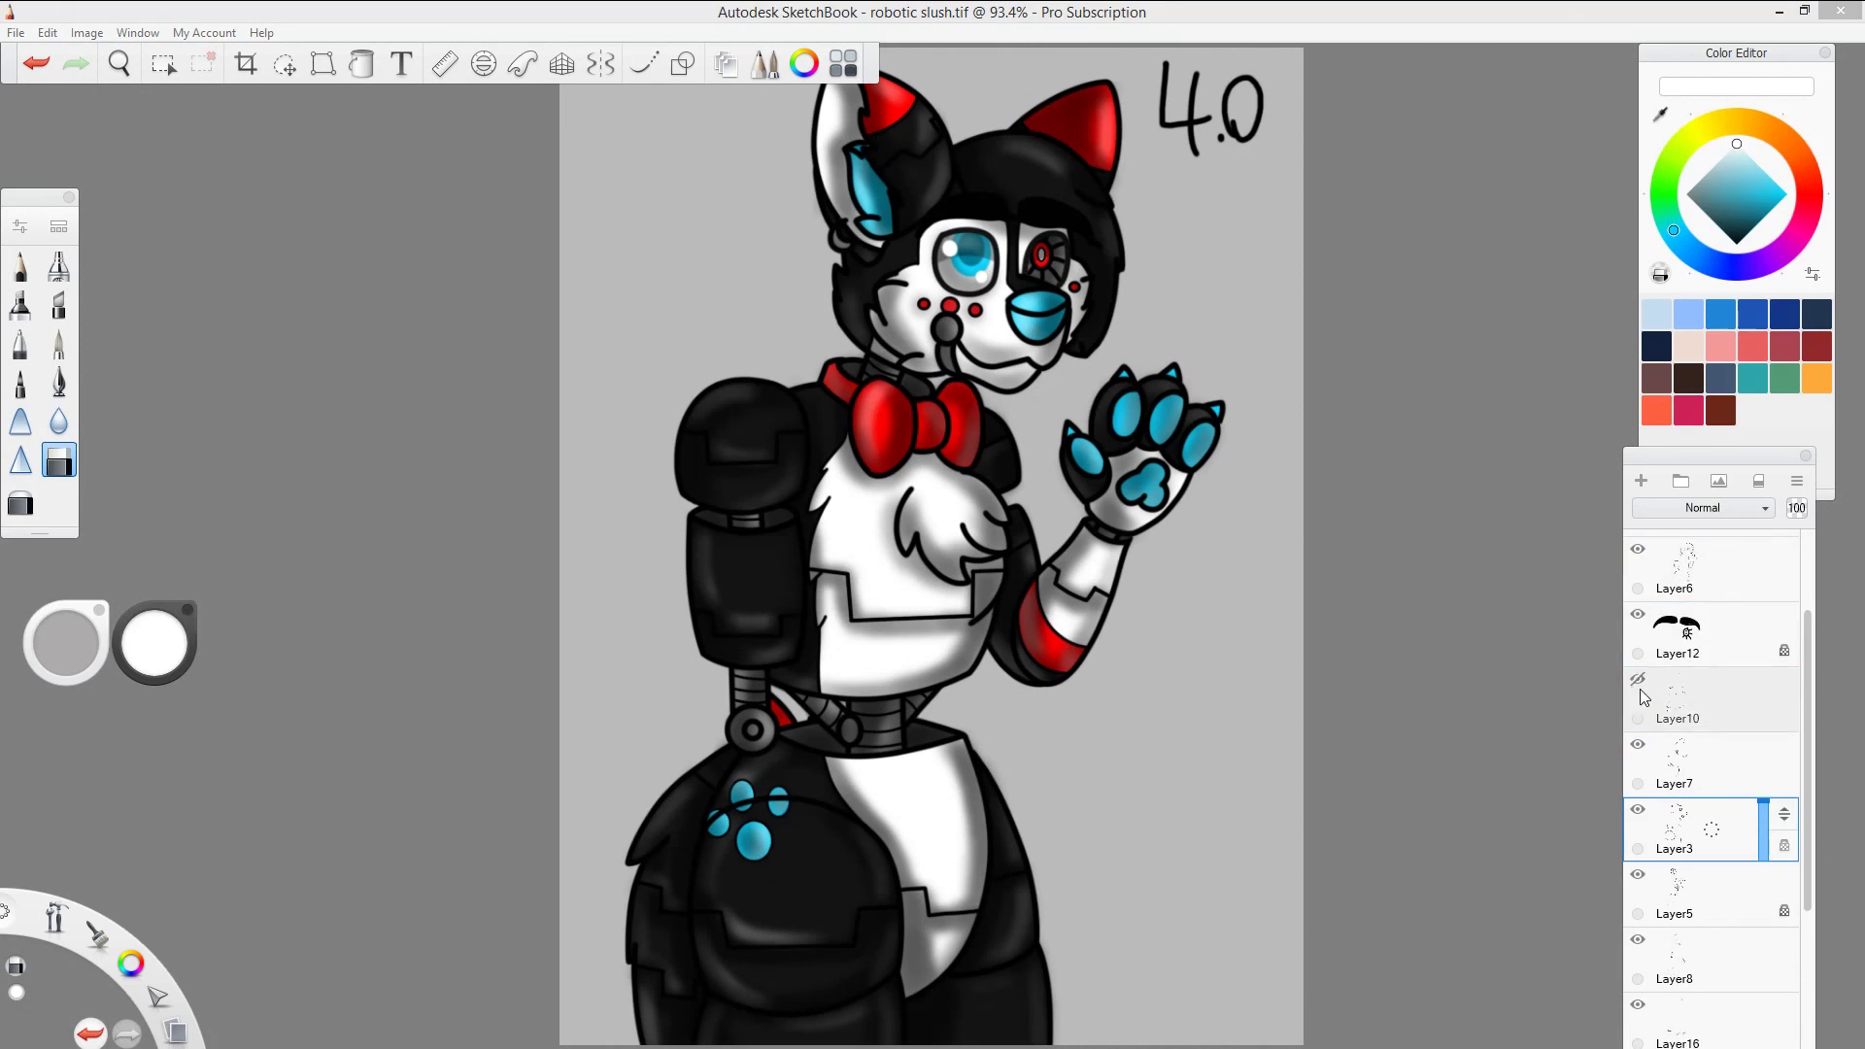
pyautogui.click(1640, 672)
pyautogui.click(1639, 672)
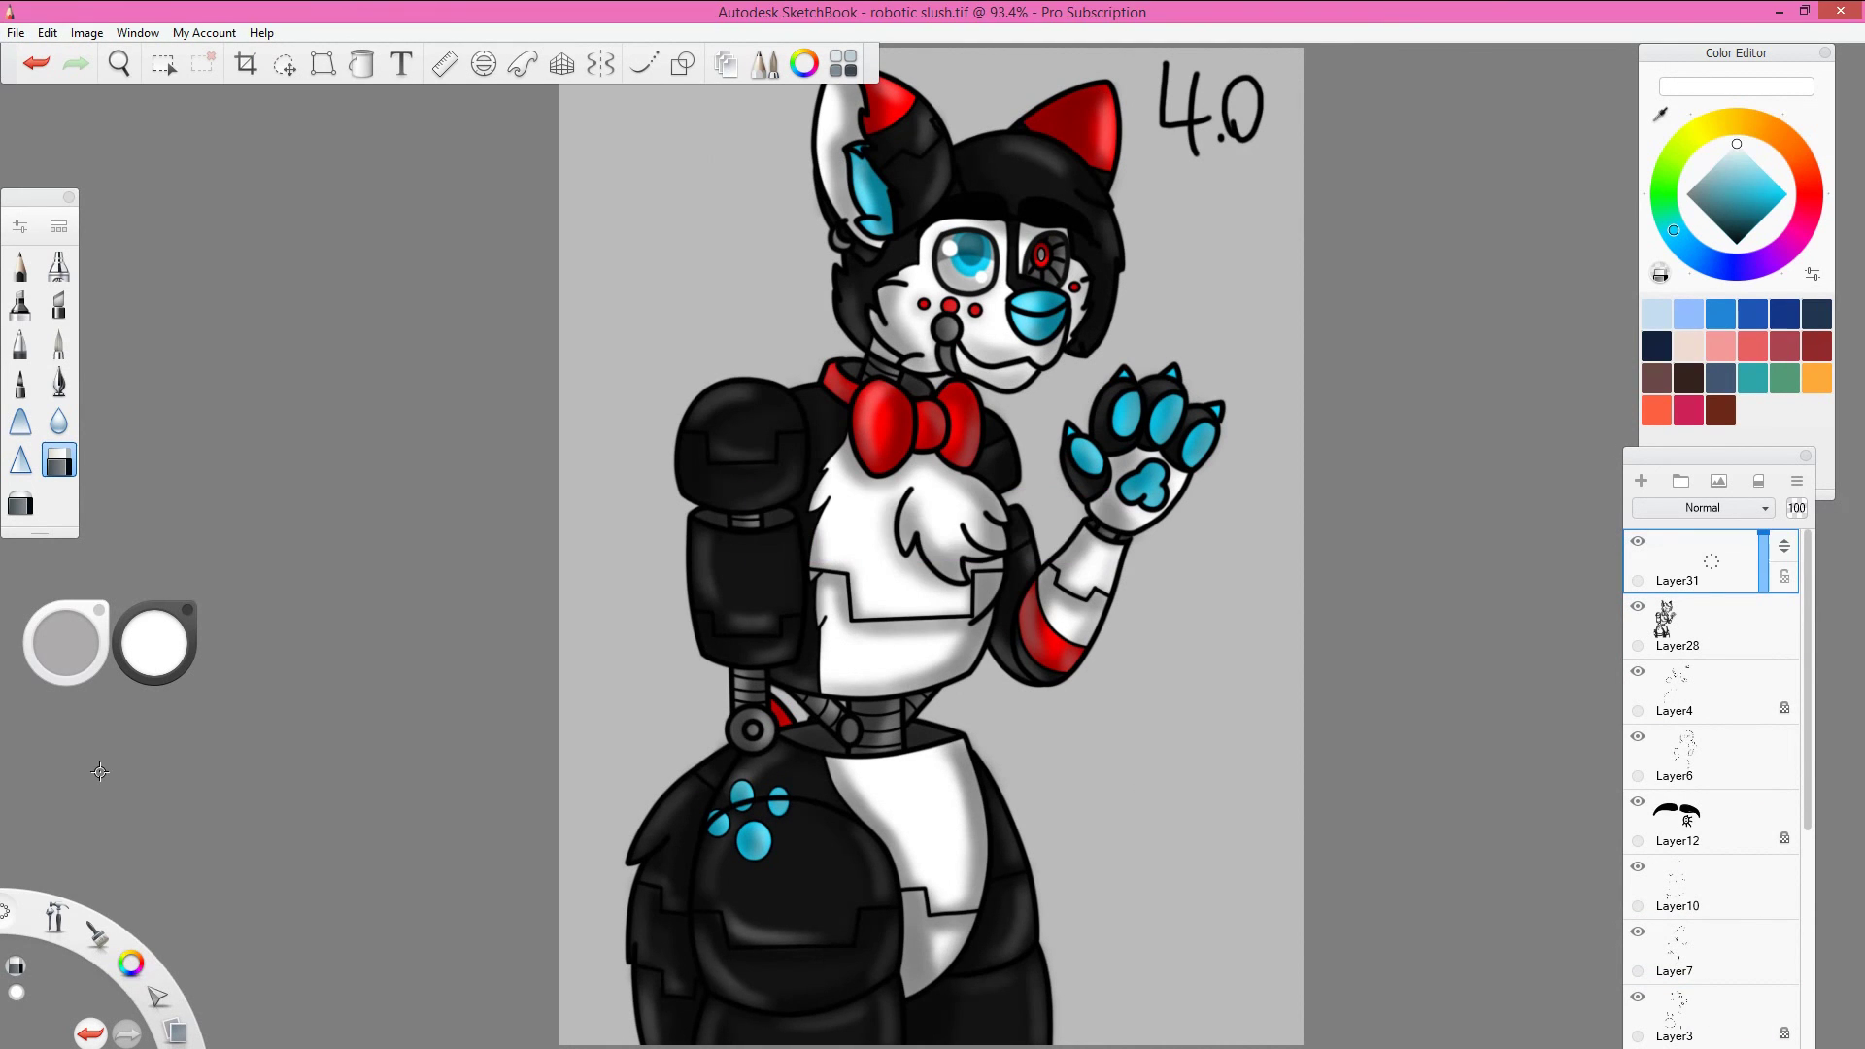
pyautogui.click(1644, 748)
pyautogui.click(1691, 692)
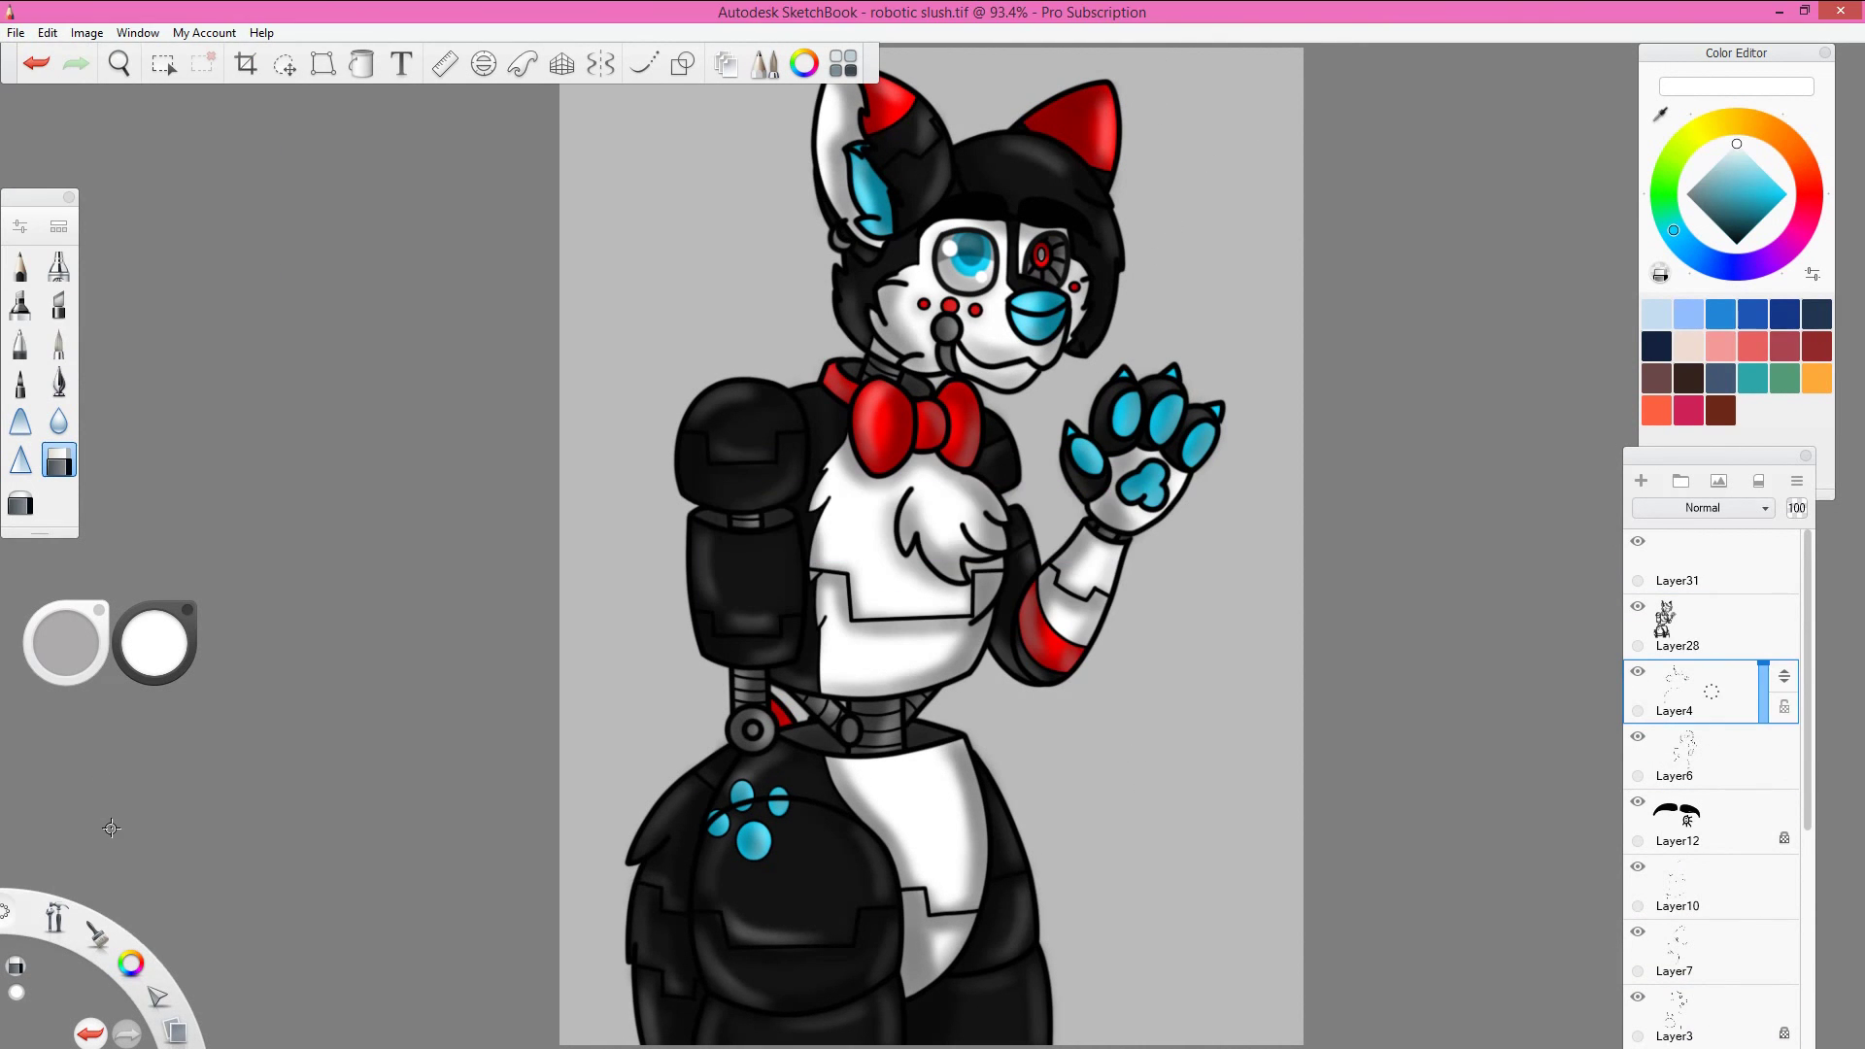
# Step: Set the background to black and paint a thick light grey outline around the whole character with the Paintbrush and Steady Stroke
pyautogui.moveTo(1710, 456); pyautogui.dragTo(1681, 263)
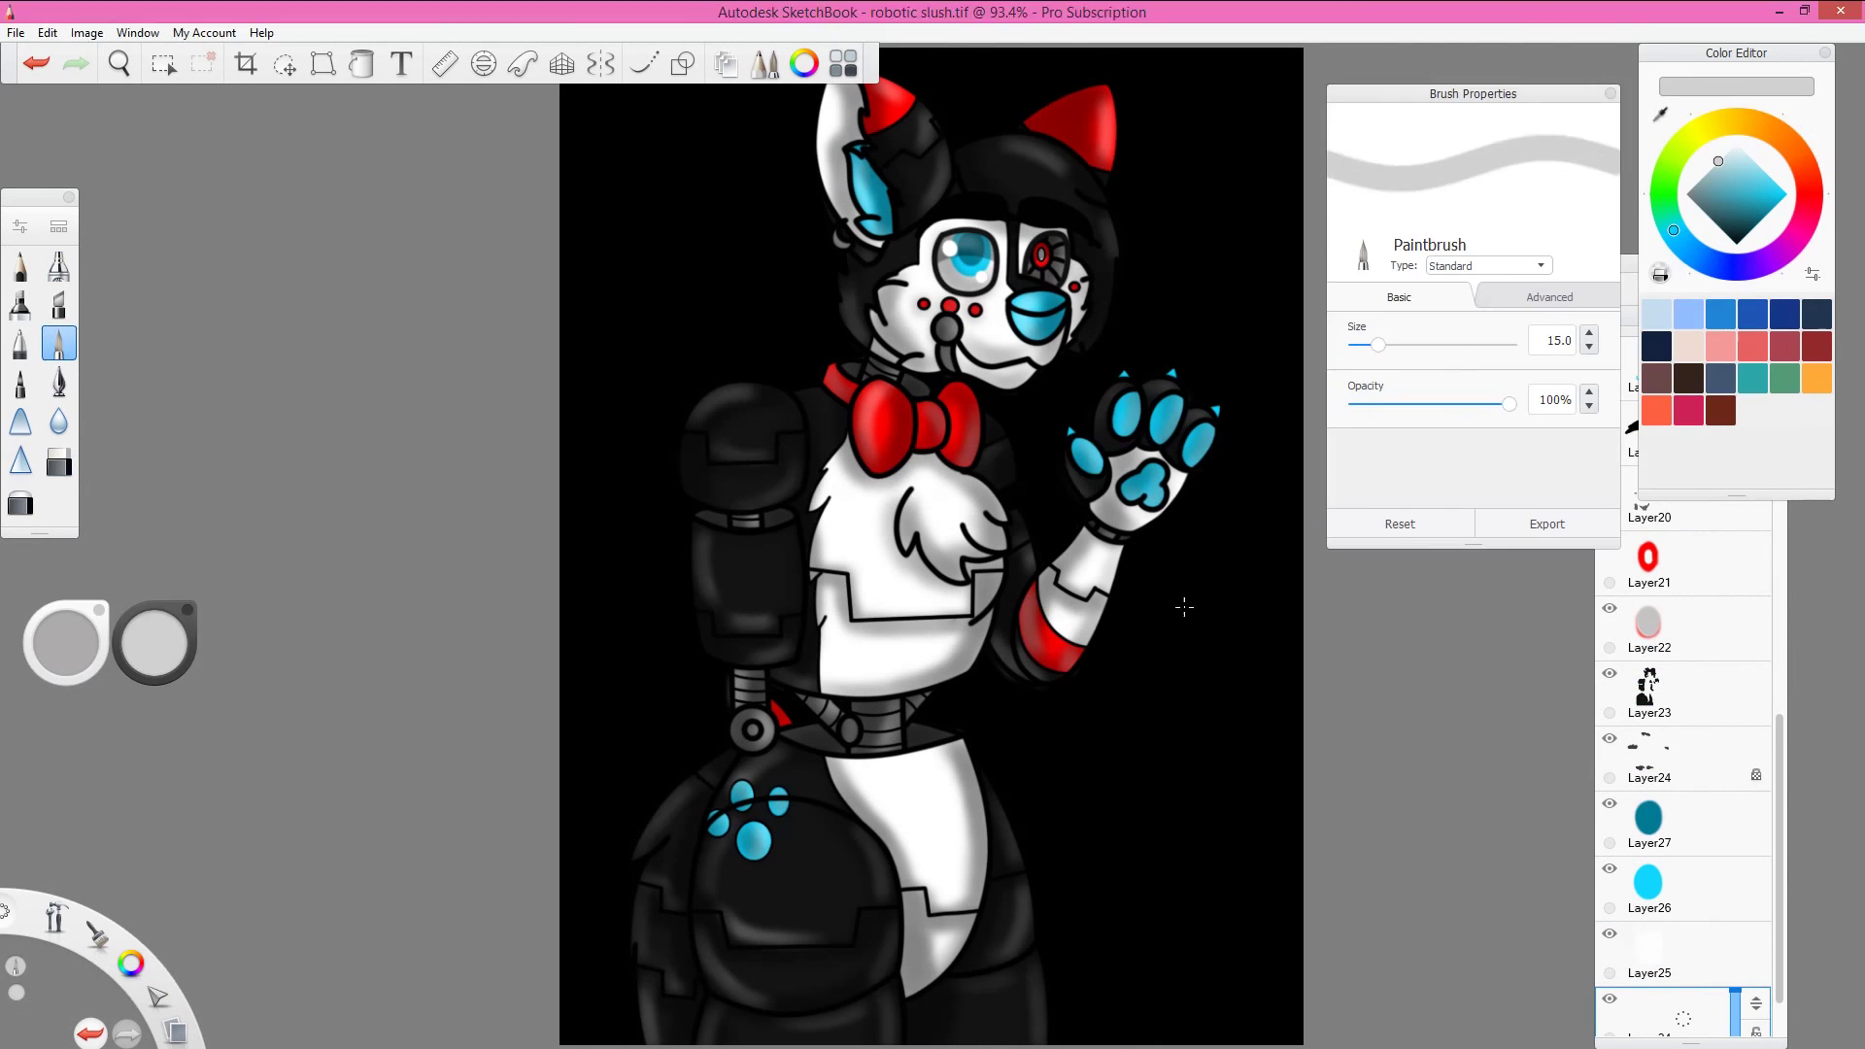
pyautogui.hotkey('ctrl', 'b')
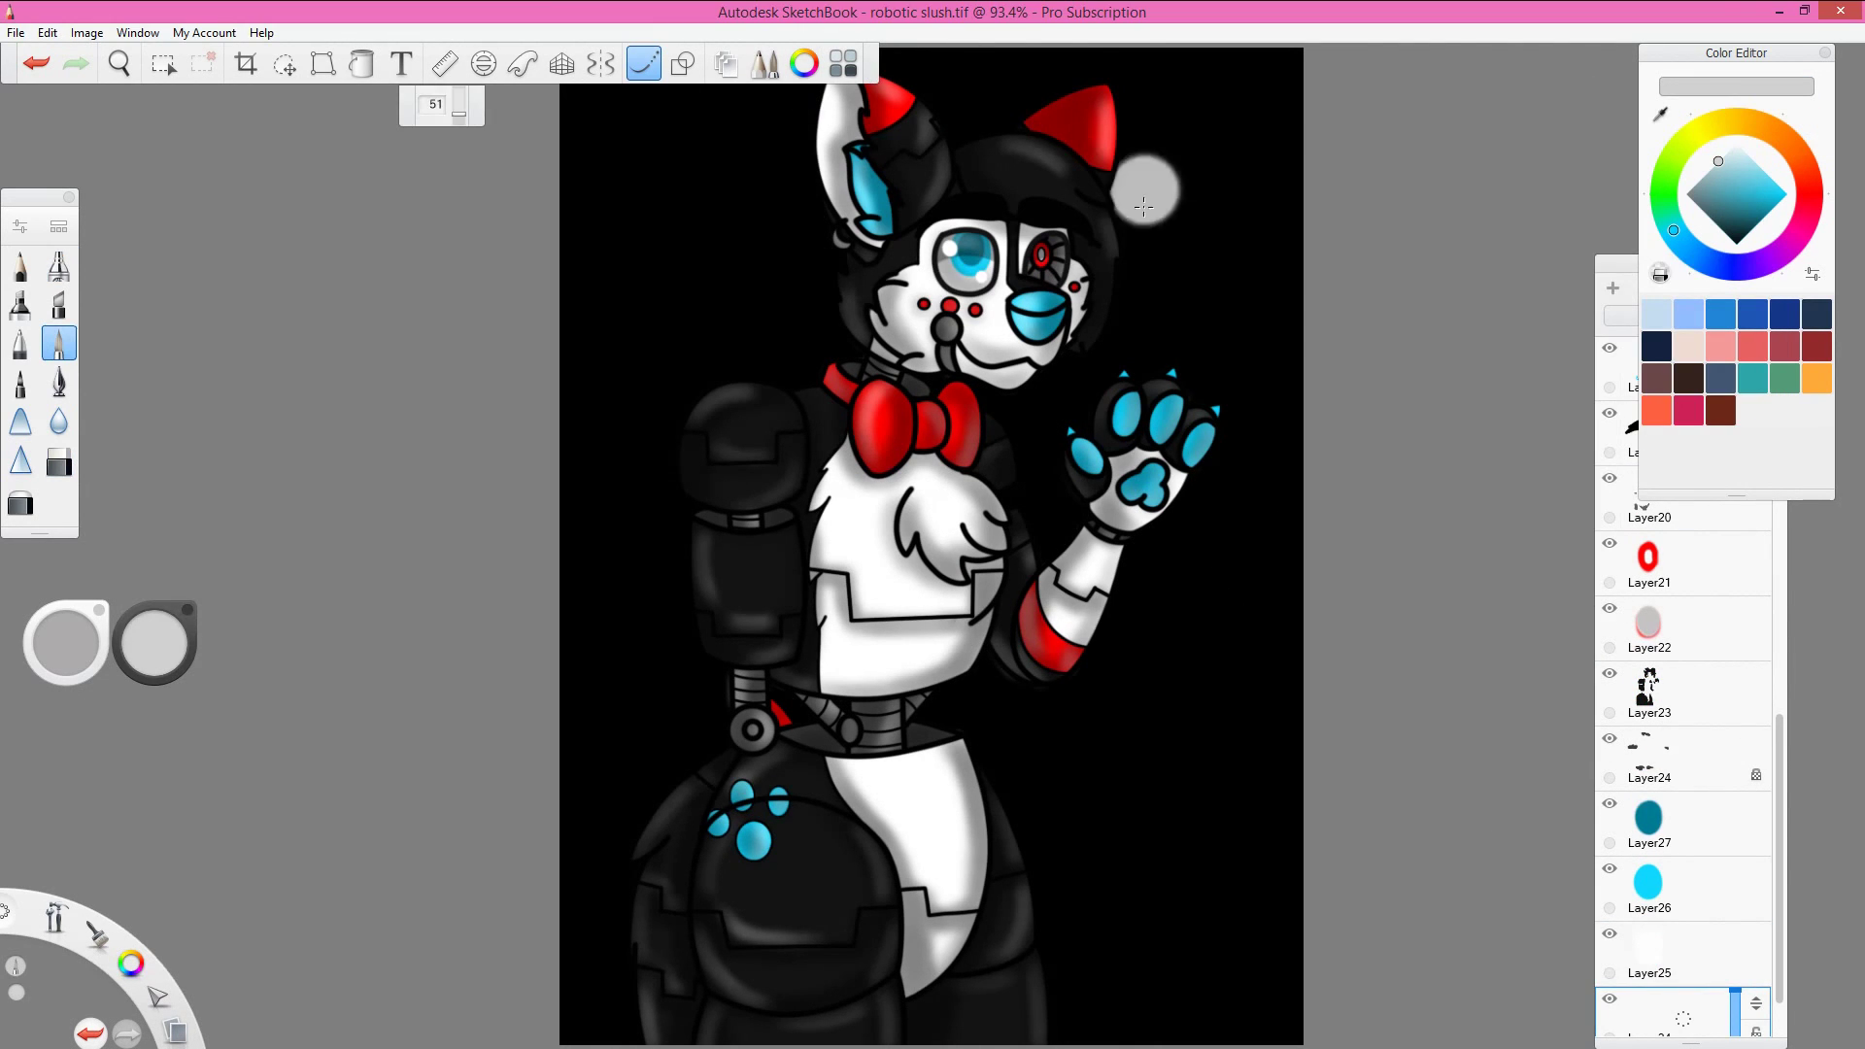
pyautogui.moveTo(962, 671)
pyautogui.mouseDown()
pyautogui.moveTo(1010, 768)
pyautogui.moveTo(1079, 1030)
pyautogui.mouseUp()
pyautogui.scroll(-3, 775, 635)
pyautogui.scroll(-2, 775, 635)
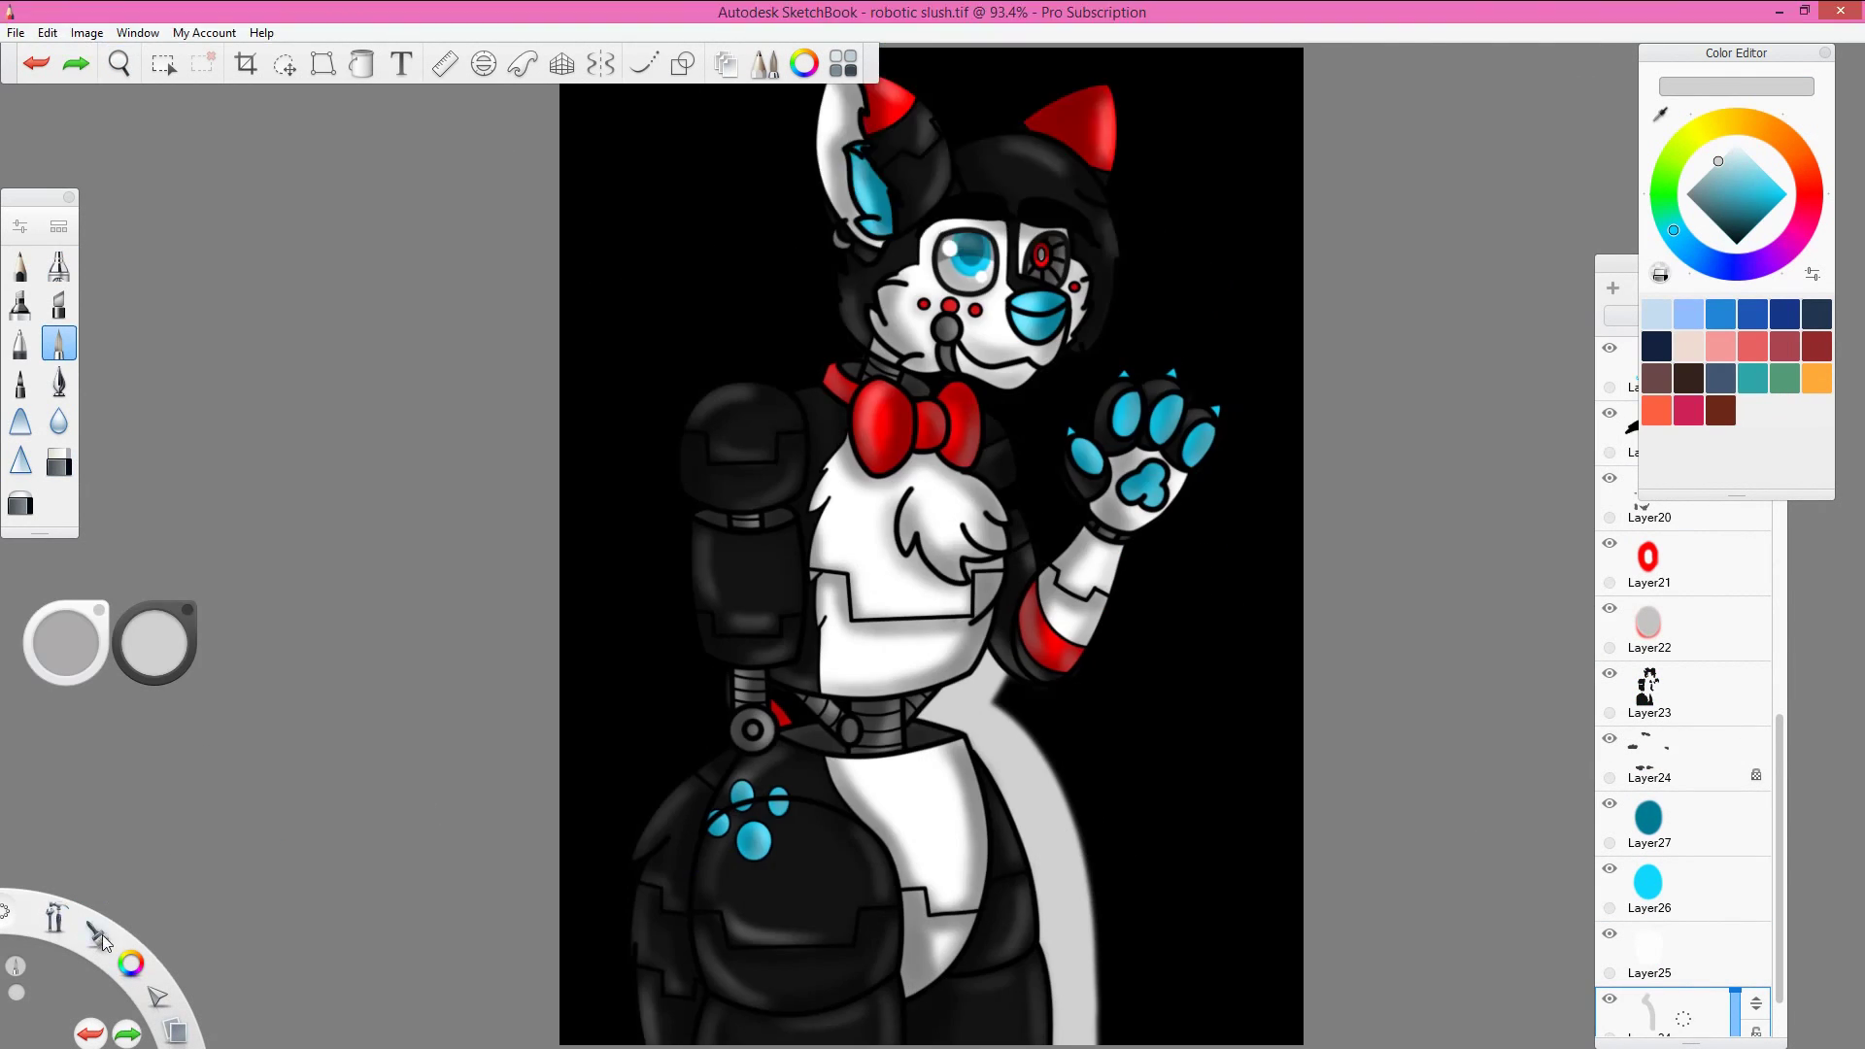
pyautogui.click(643, 63)
pyautogui.moveTo(559, 1020)
pyautogui.mouseDown()
pyautogui.moveTo(598, 466)
pyautogui.moveTo(894, 177)
pyautogui.moveTo(971, 417)
pyautogui.moveTo(1127, 408)
pyautogui.moveTo(1147, 525)
pyautogui.moveTo(913, 719)
pyautogui.mouseUp()
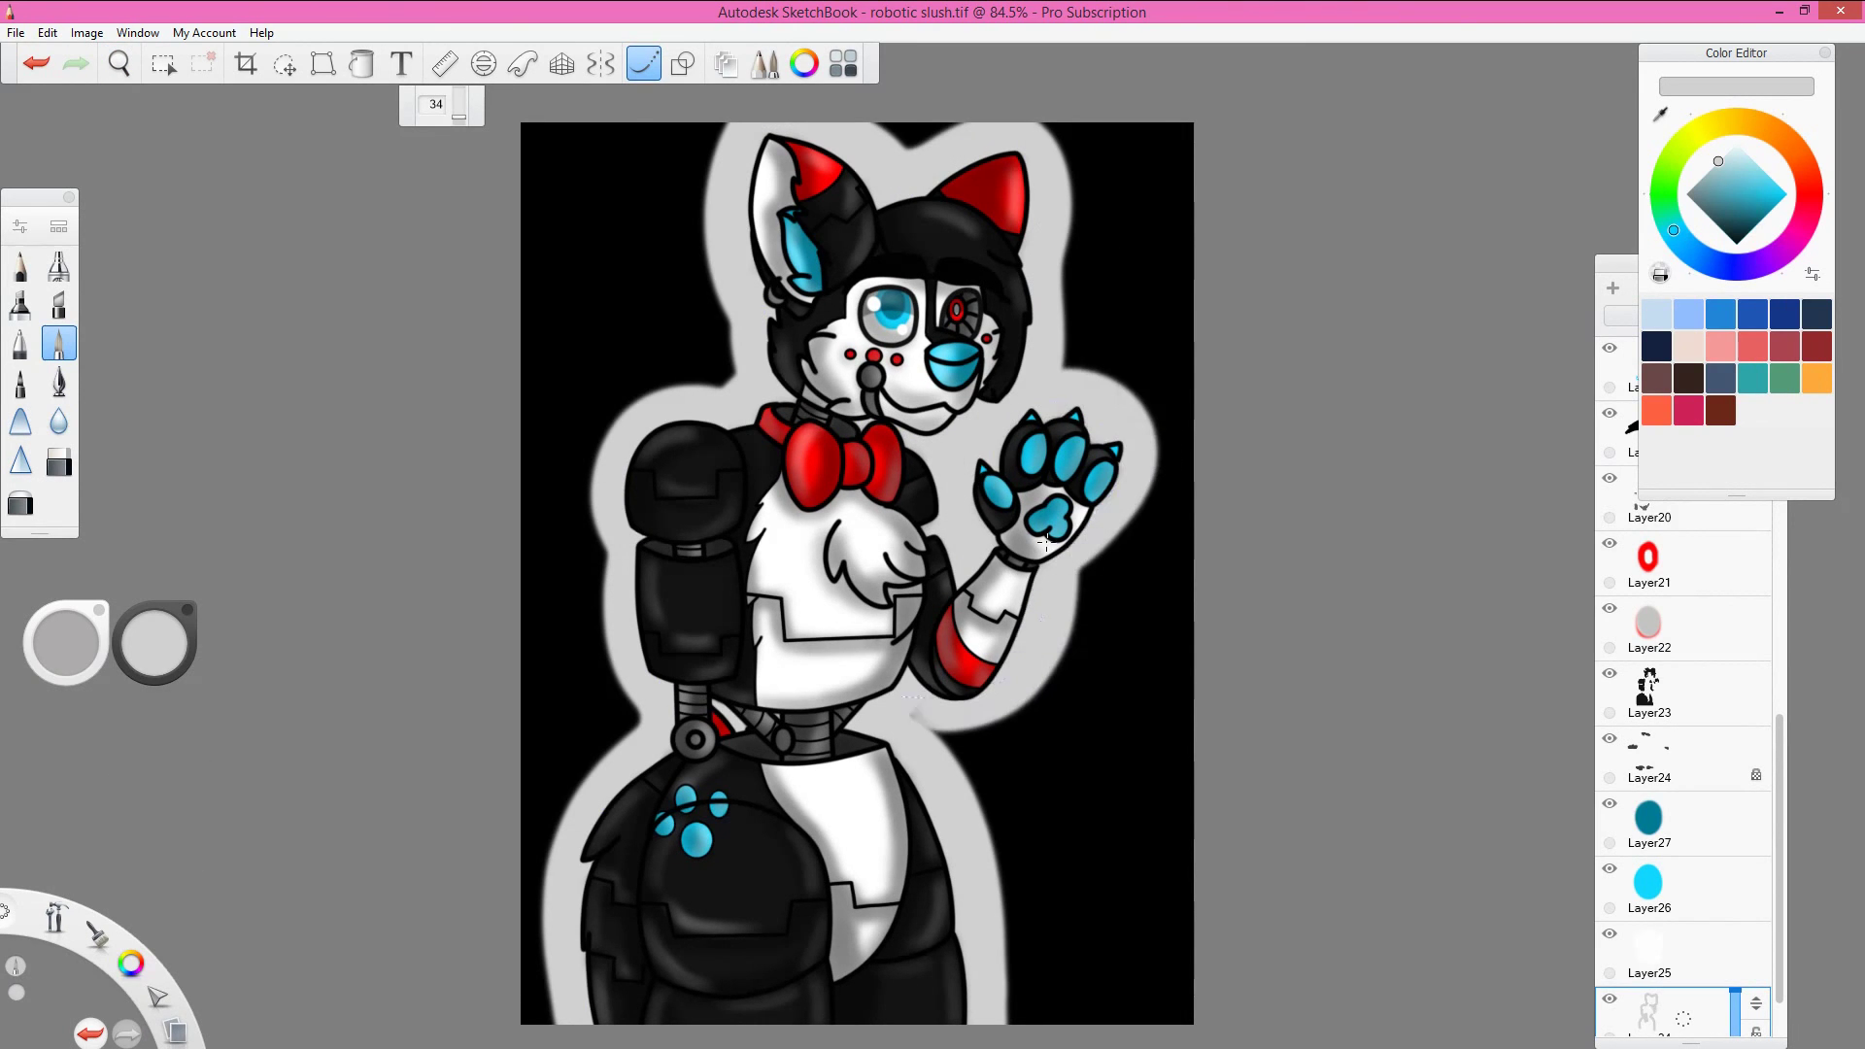
# Step: On a new layer, hand-letter "Slushie" in red with a size 9.8 Paintbrush, running sideways along the black edge beside the character
pyautogui.click(1652, 1011)
pyautogui.scroll(-1, 1652, 983)
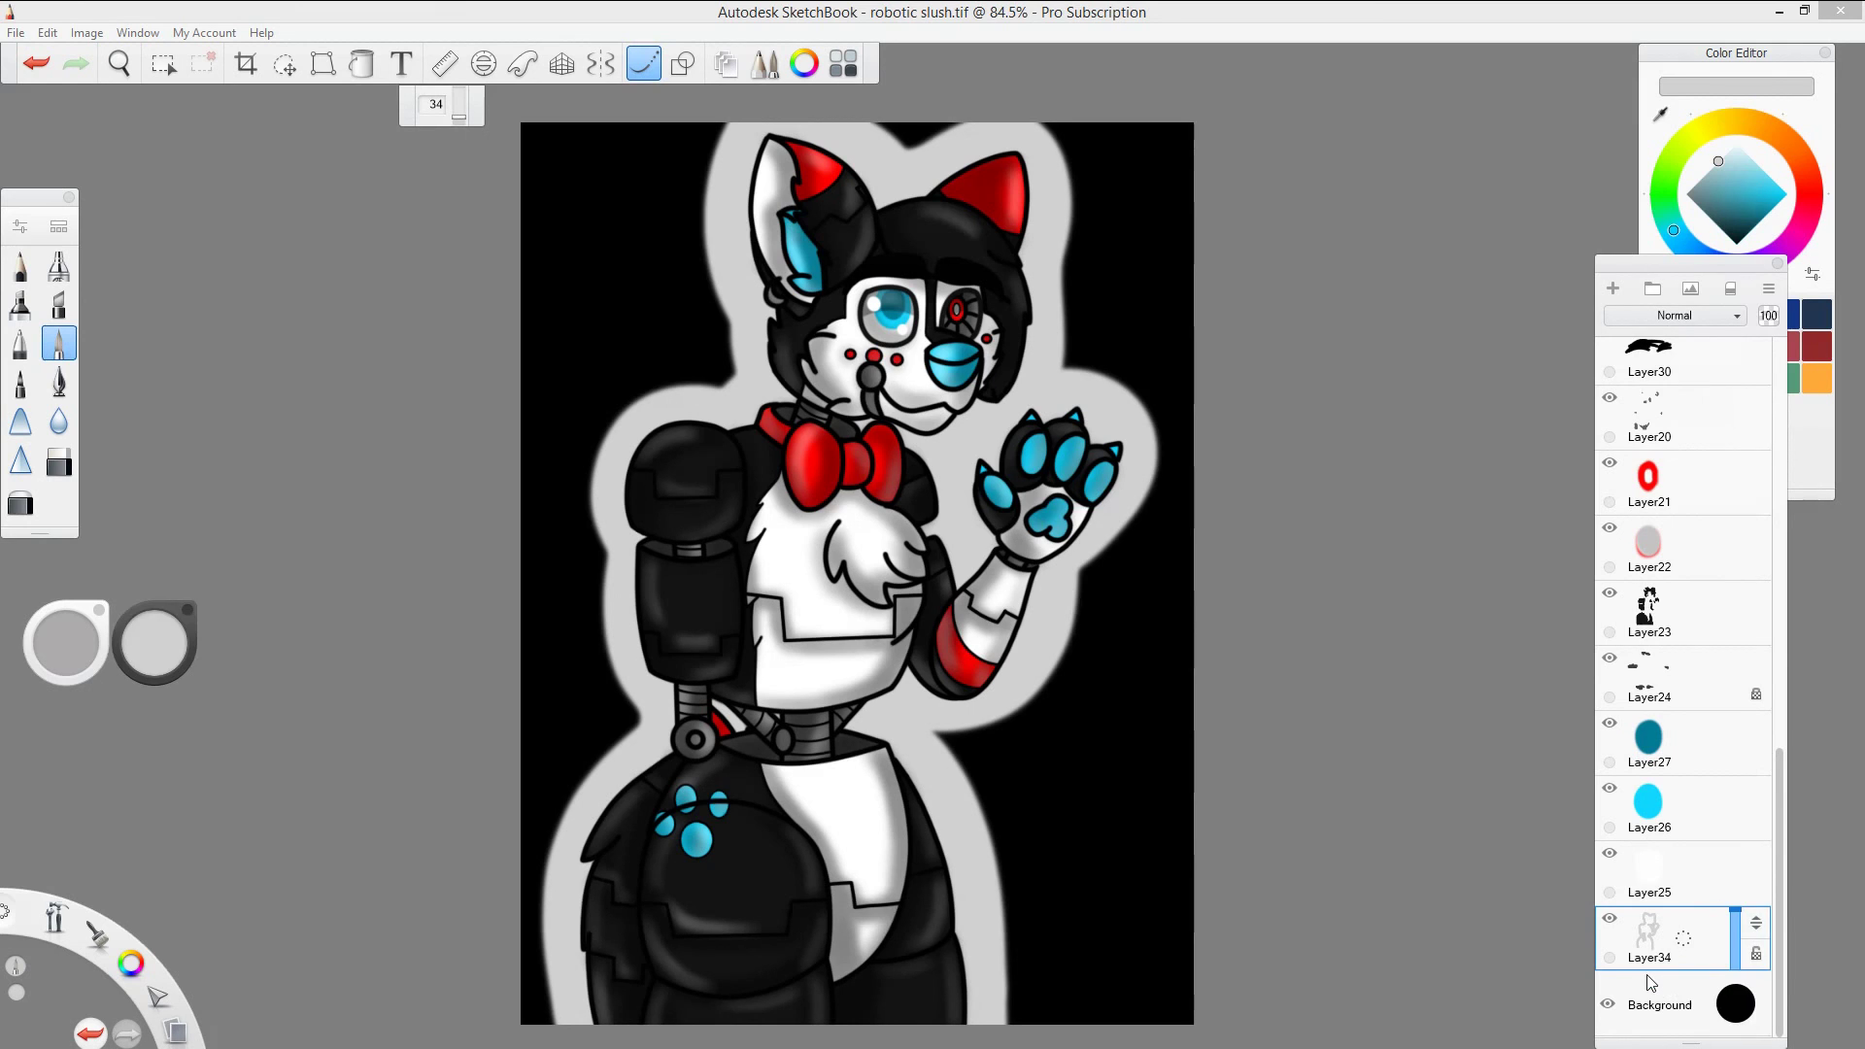
pyautogui.click(1613, 288)
pyautogui.moveTo(969, 762); pyautogui.dragTo(996, 755)
pyautogui.click(59, 343)
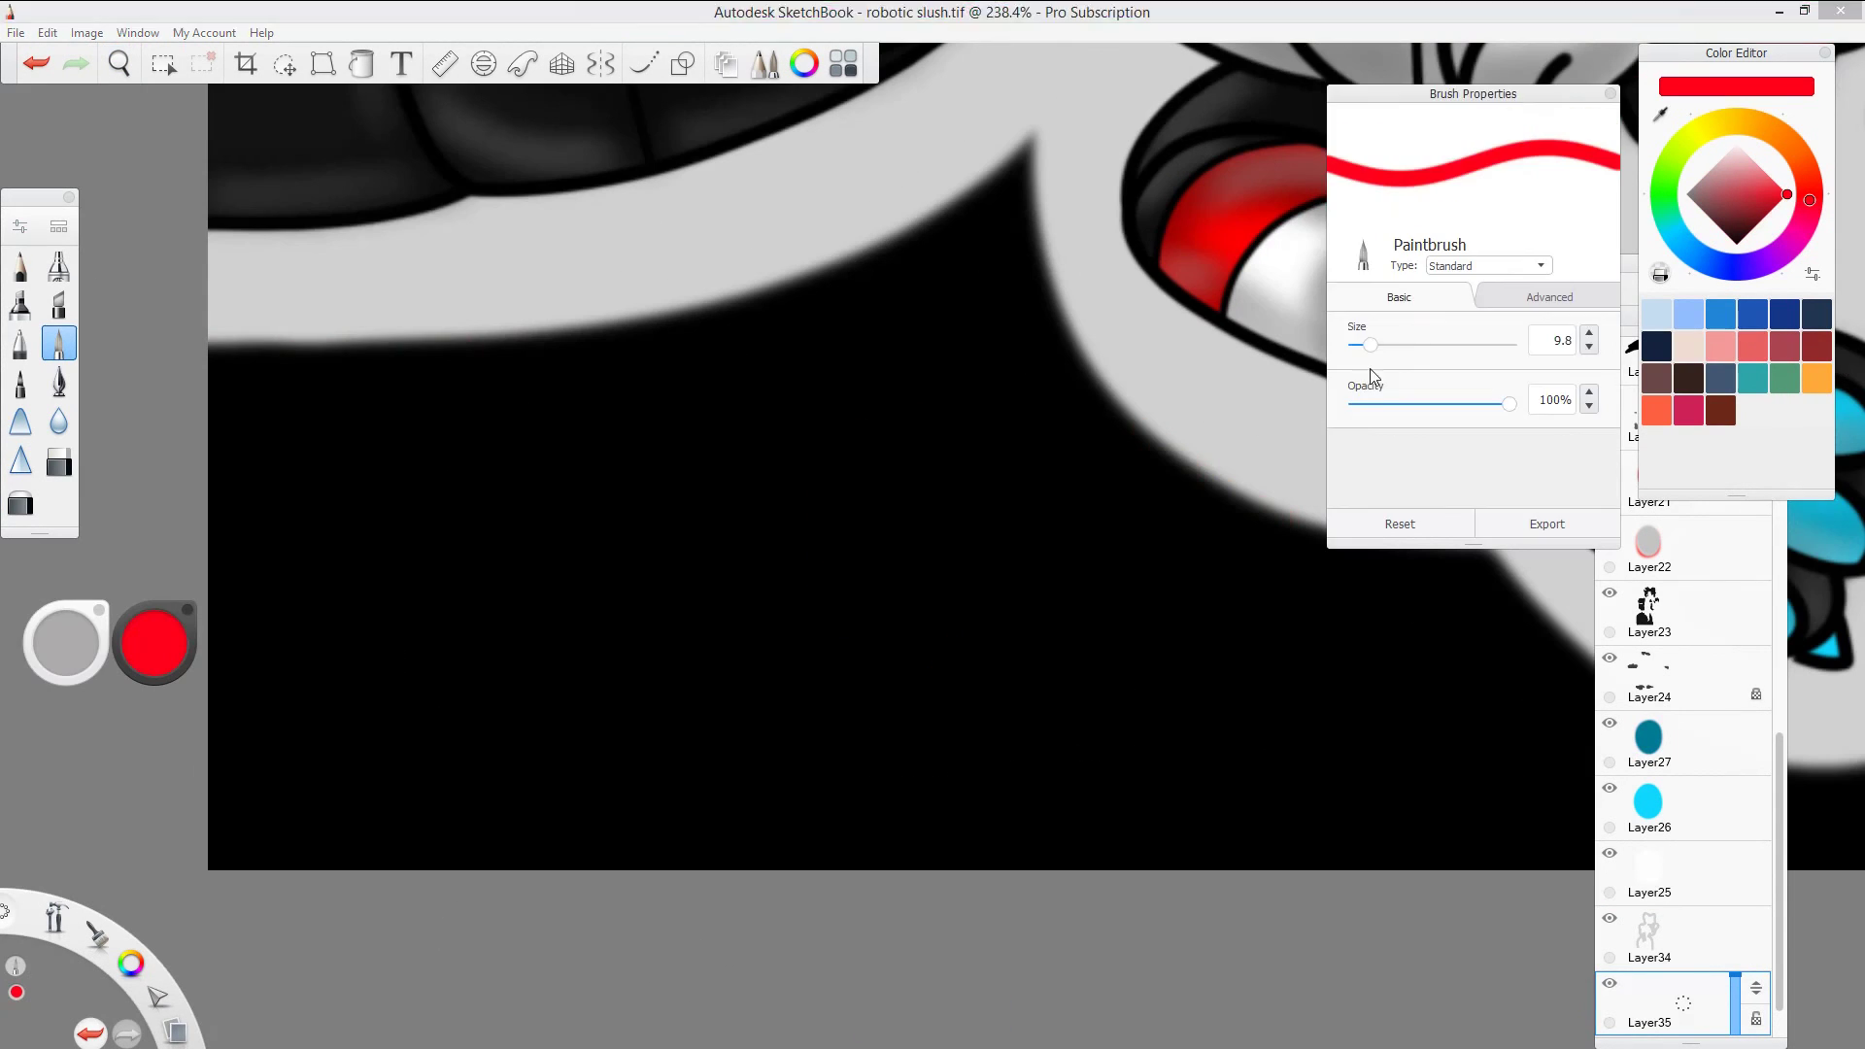
pyautogui.moveTo(462, 530); pyautogui.dragTo(335, 719)
pyautogui.moveTo(515, 506); pyautogui.dragTo(524, 768)
pyautogui.moveTo(583, 627); pyautogui.dragTo(709, 796)
pyautogui.moveTo(826, 583); pyautogui.dragTo(739, 763)
pyautogui.moveTo(895, 481); pyautogui.dragTo(899, 777)
pyautogui.moveTo(908, 641); pyautogui.dragTo(1025, 782)
pyautogui.moveTo(1108, 608); pyautogui.dragTo(1108, 777)
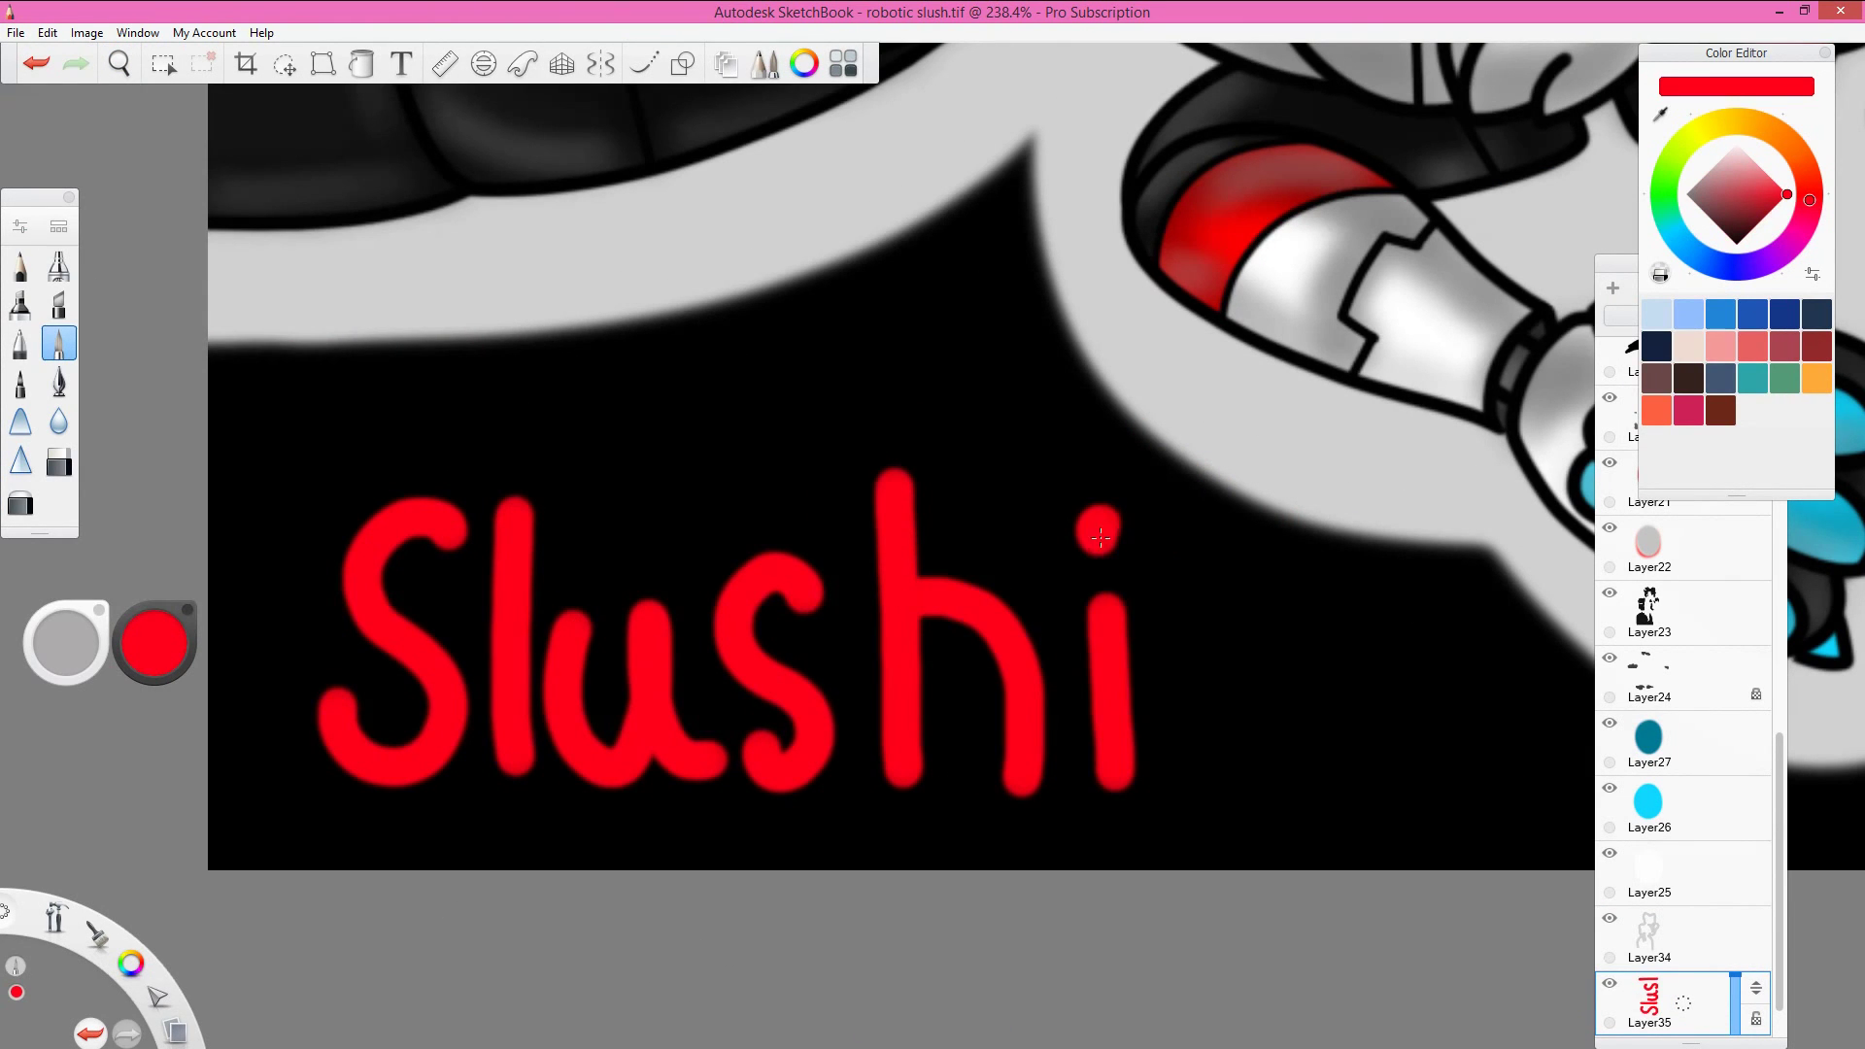
pyautogui.click(1100, 533)
pyautogui.moveTo(1176, 671); pyautogui.dragTo(1321, 740)
pyautogui.hotkey('ctrl', 'z')
pyautogui.hotkey('ctrl', 'y')
# Step: Hand-letter "Furrz" in red after "Slushie" and reposition the lettering along the canvas's edge
pyautogui.moveTo(1028, 833); pyautogui.dragTo(602, 836)
pyautogui.moveTo(790, 622)
pyautogui.mouseDown()
pyautogui.moveTo(790, 880)
pyautogui.moveTo(923, 622)
pyautogui.mouseUp()
pyautogui.moveTo(797, 700); pyautogui.dragTo(913, 695)
pyautogui.moveTo(938, 748)
pyautogui.mouseDown()
pyautogui.moveTo(1088, 874)
pyautogui.moveTo(1267, 743)
pyautogui.mouseUp()
pyautogui.moveTo(1326, 874); pyautogui.dragTo(1457, 739)
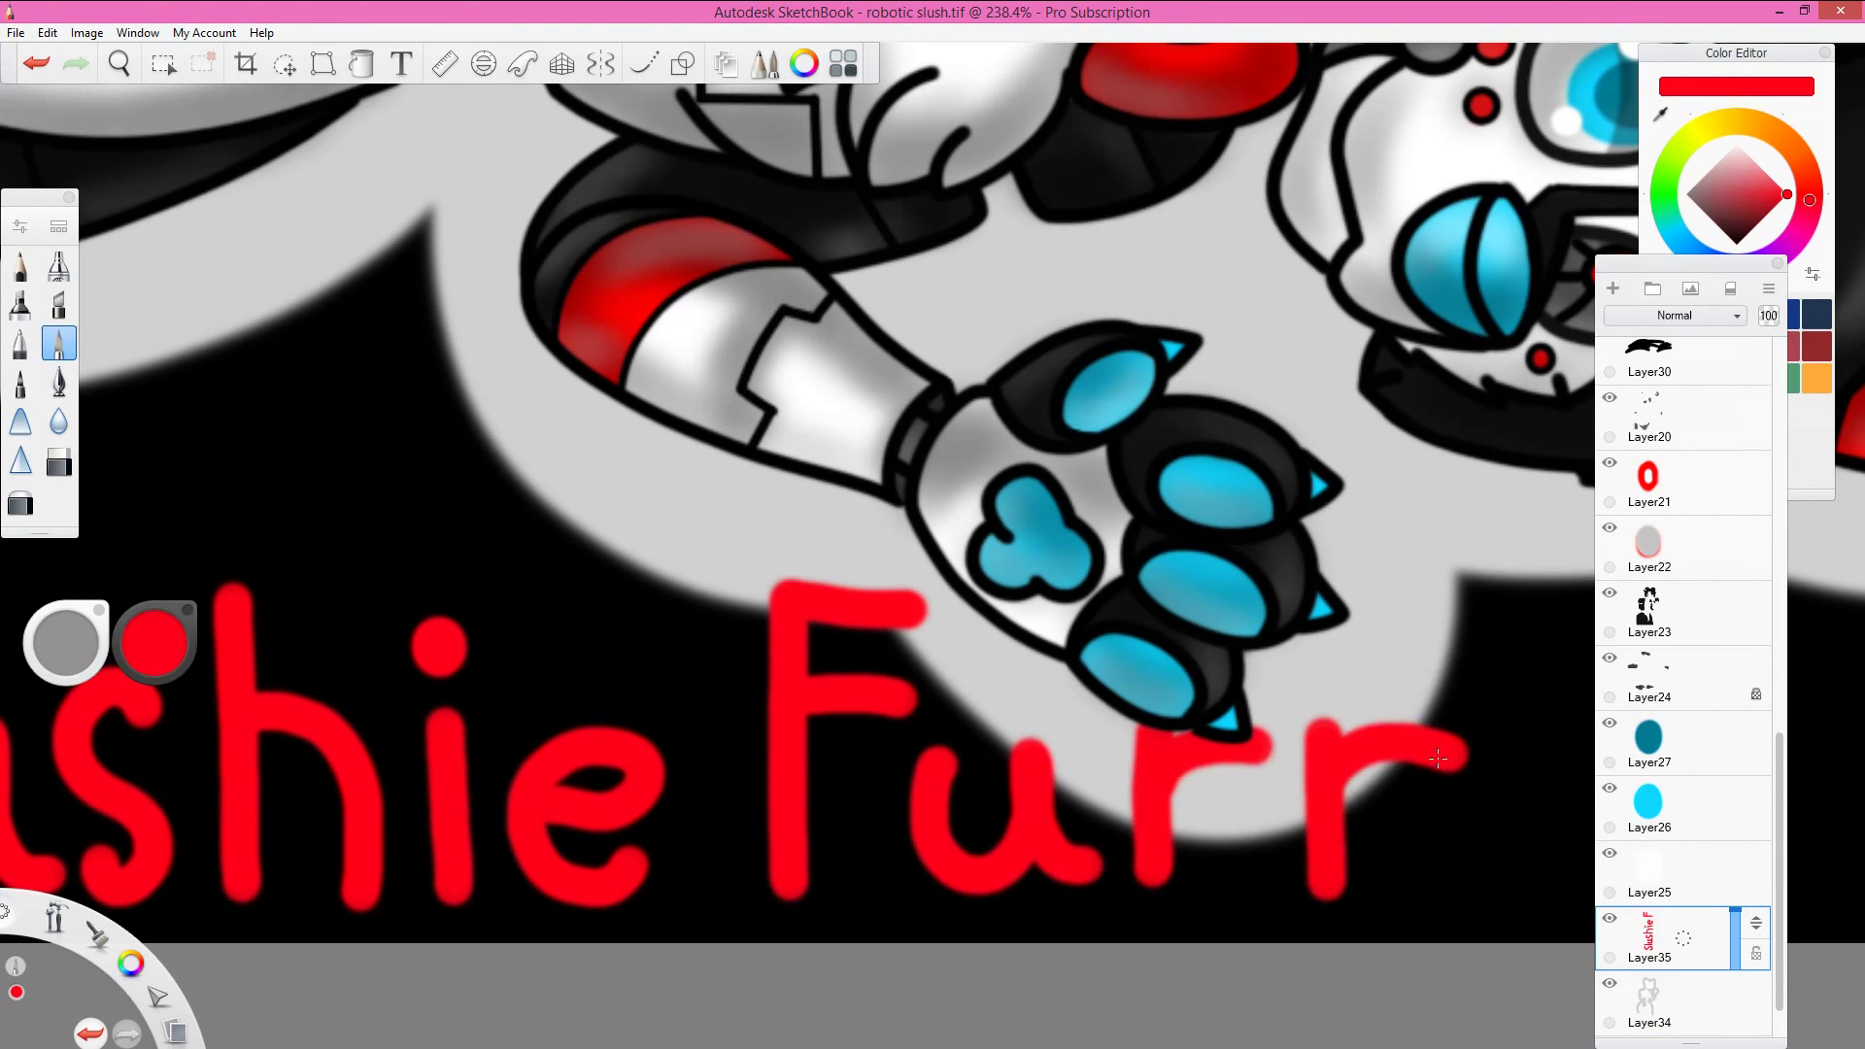
pyautogui.moveTo(1341, 787); pyautogui.dragTo(1250, 790)
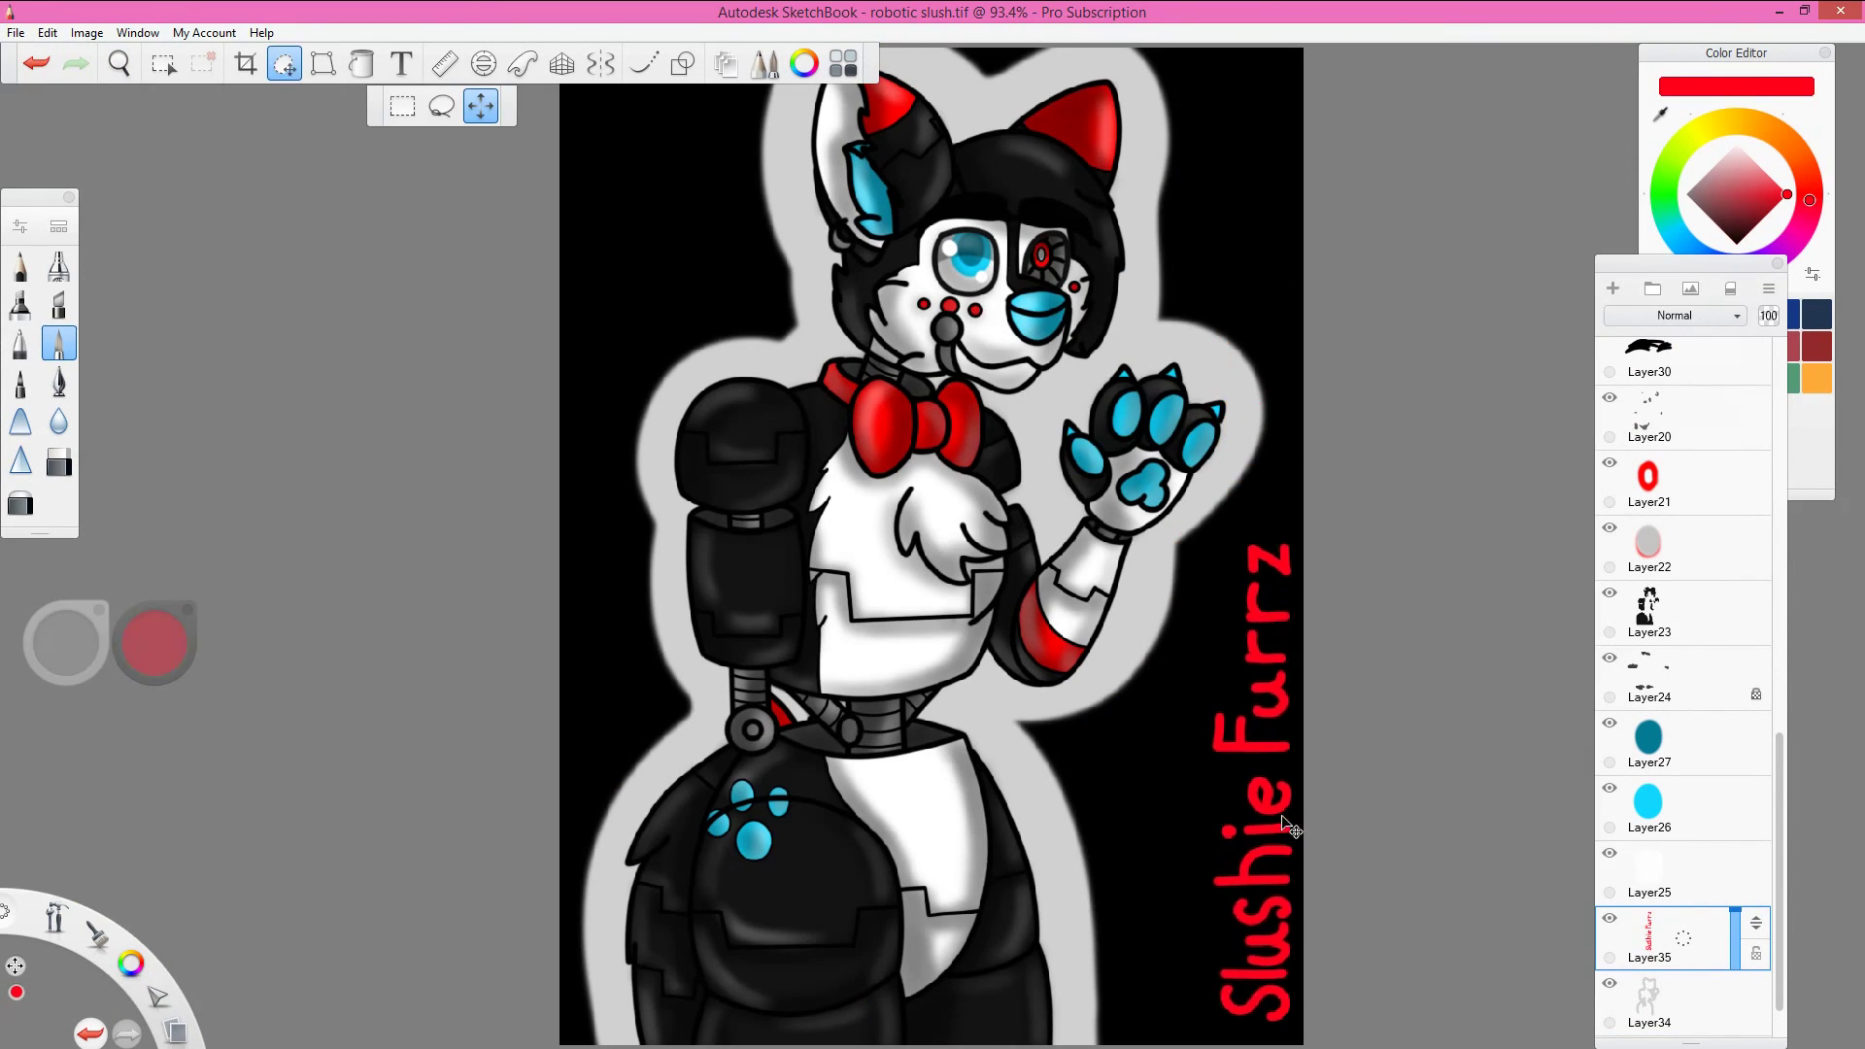
pyautogui.click(284, 63)
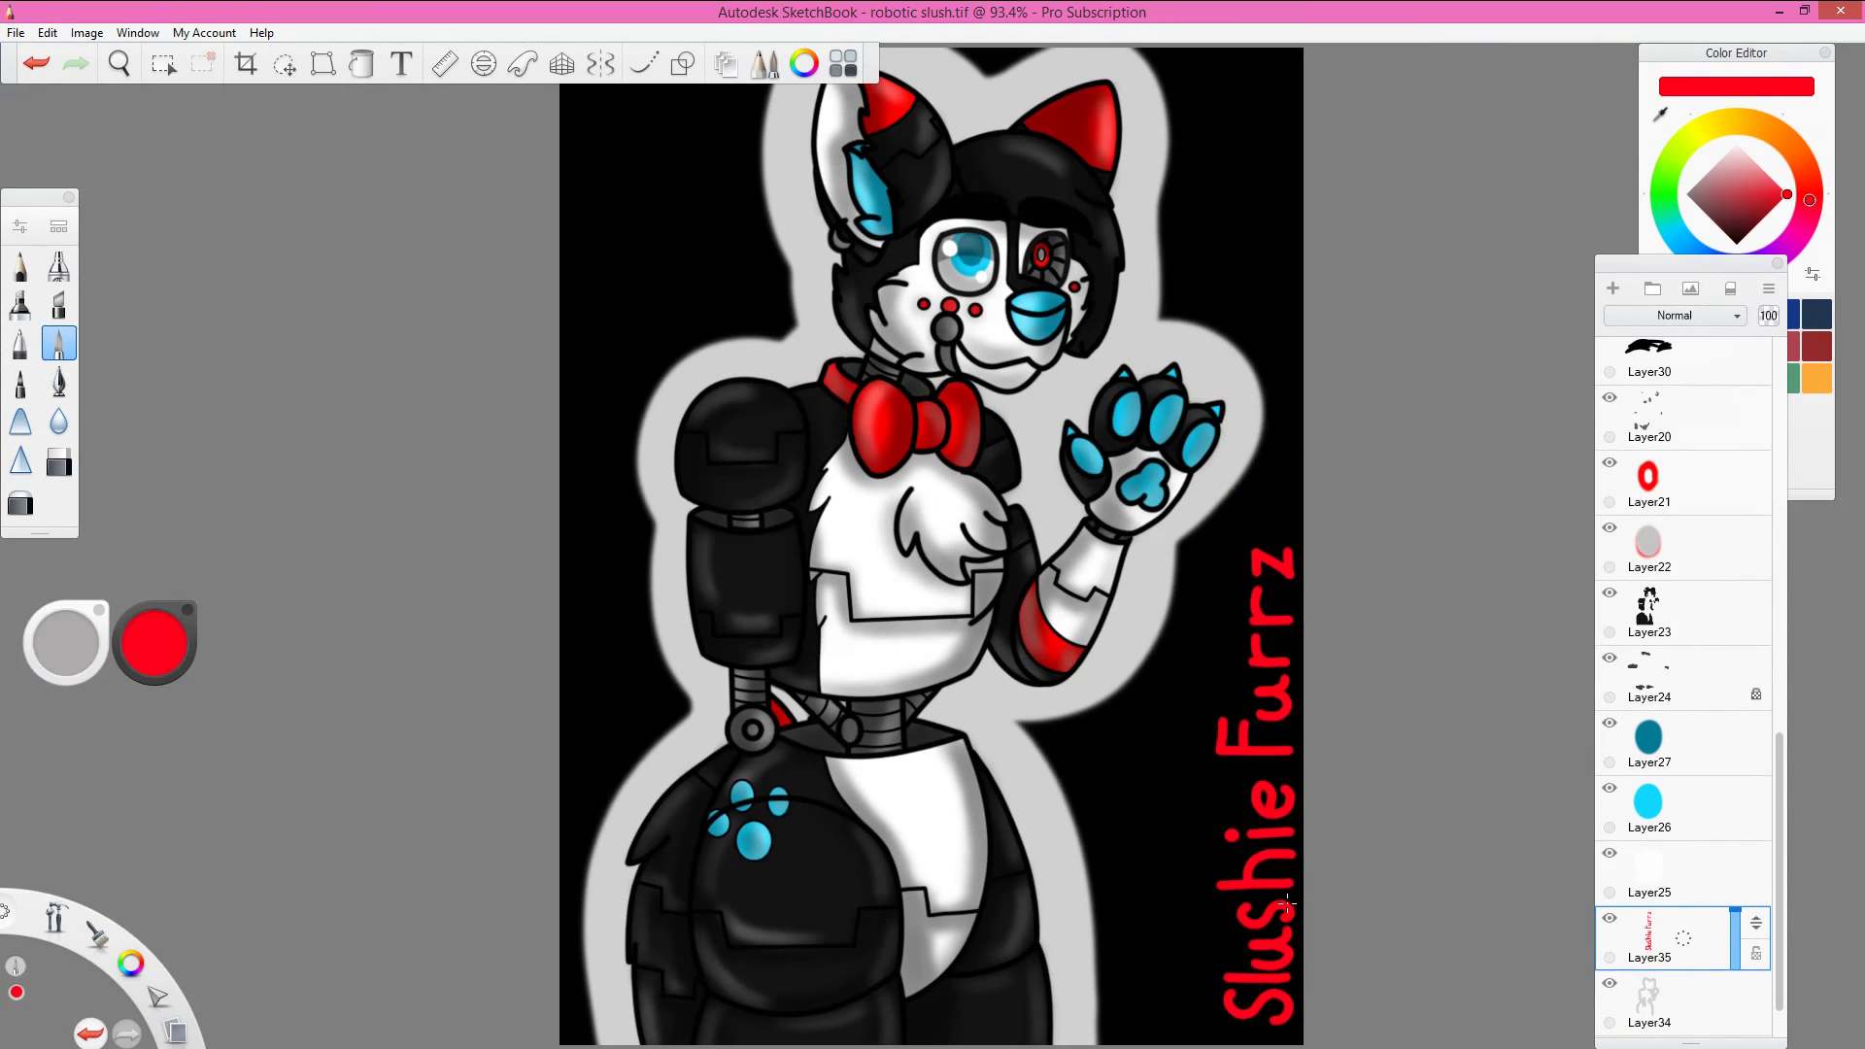
# Step: On a new layer behind the outline, airbrush diagonal light blue streaks across the black background and set the layer's opacity to 59
pyautogui.click(1613, 289)
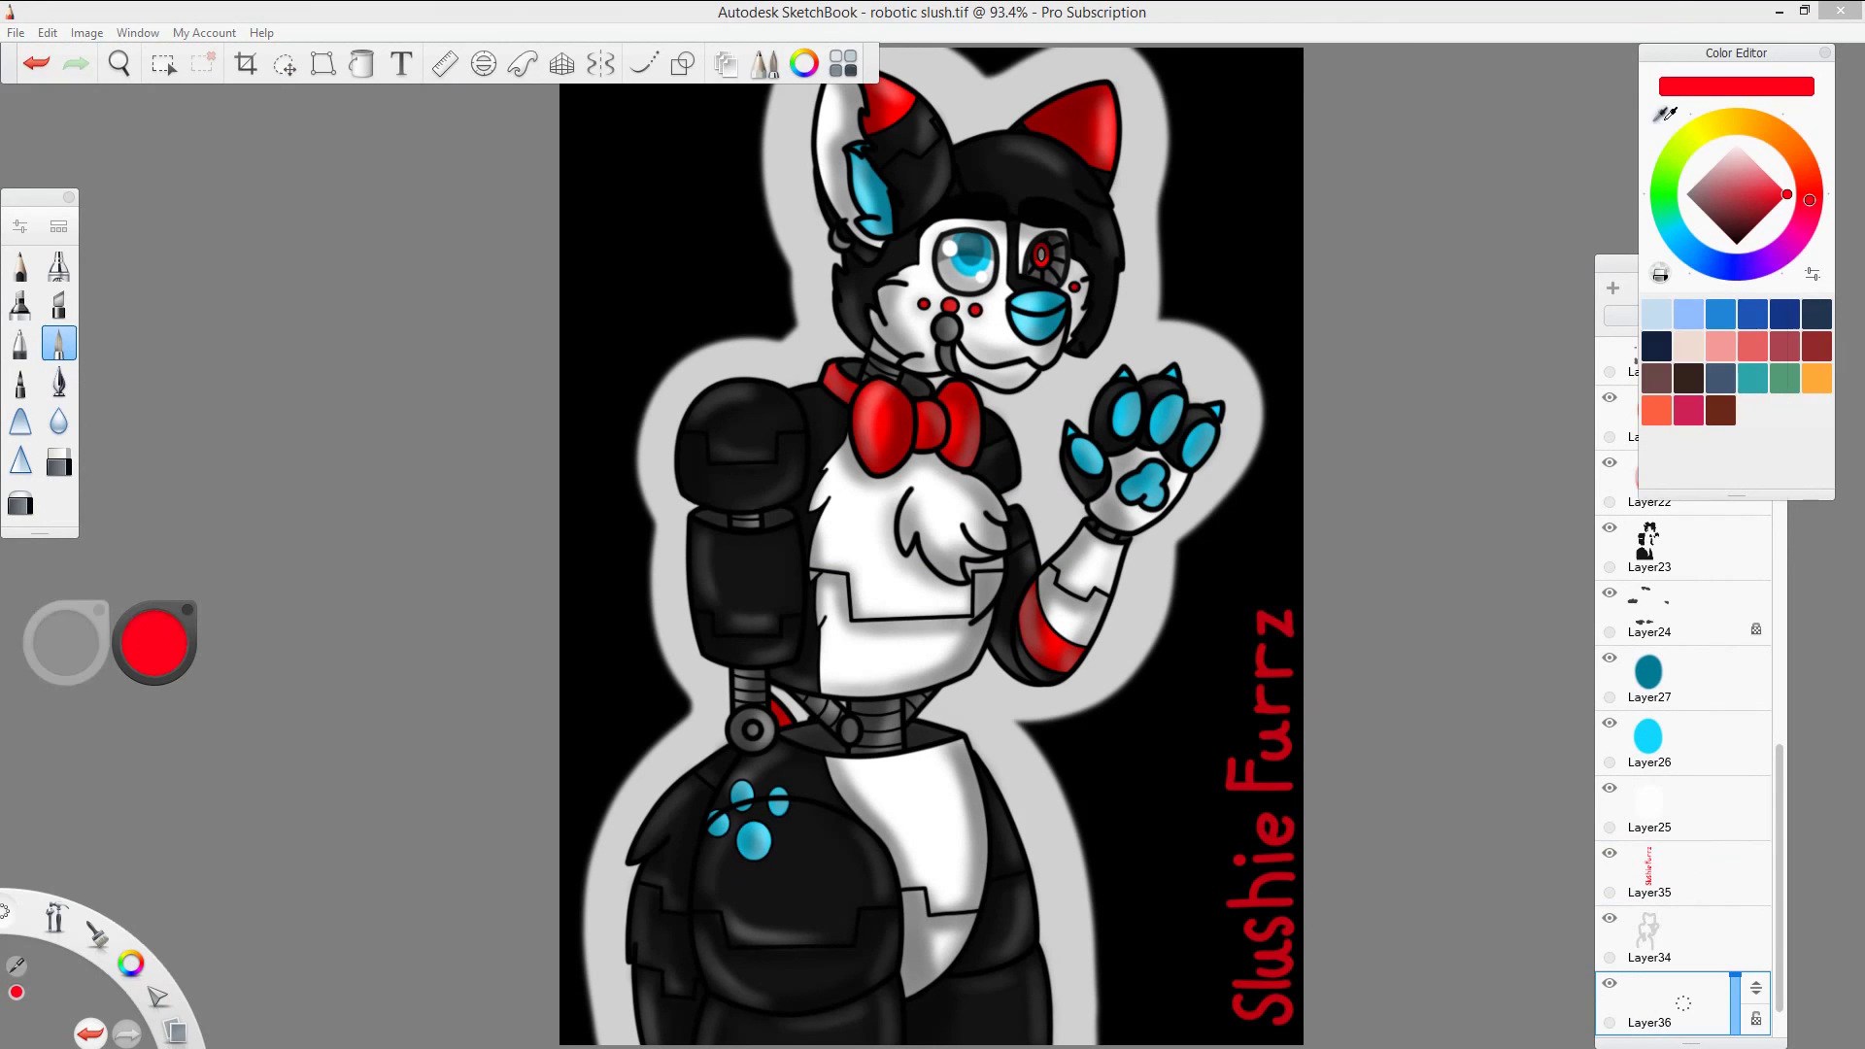
pyautogui.click(1660, 114)
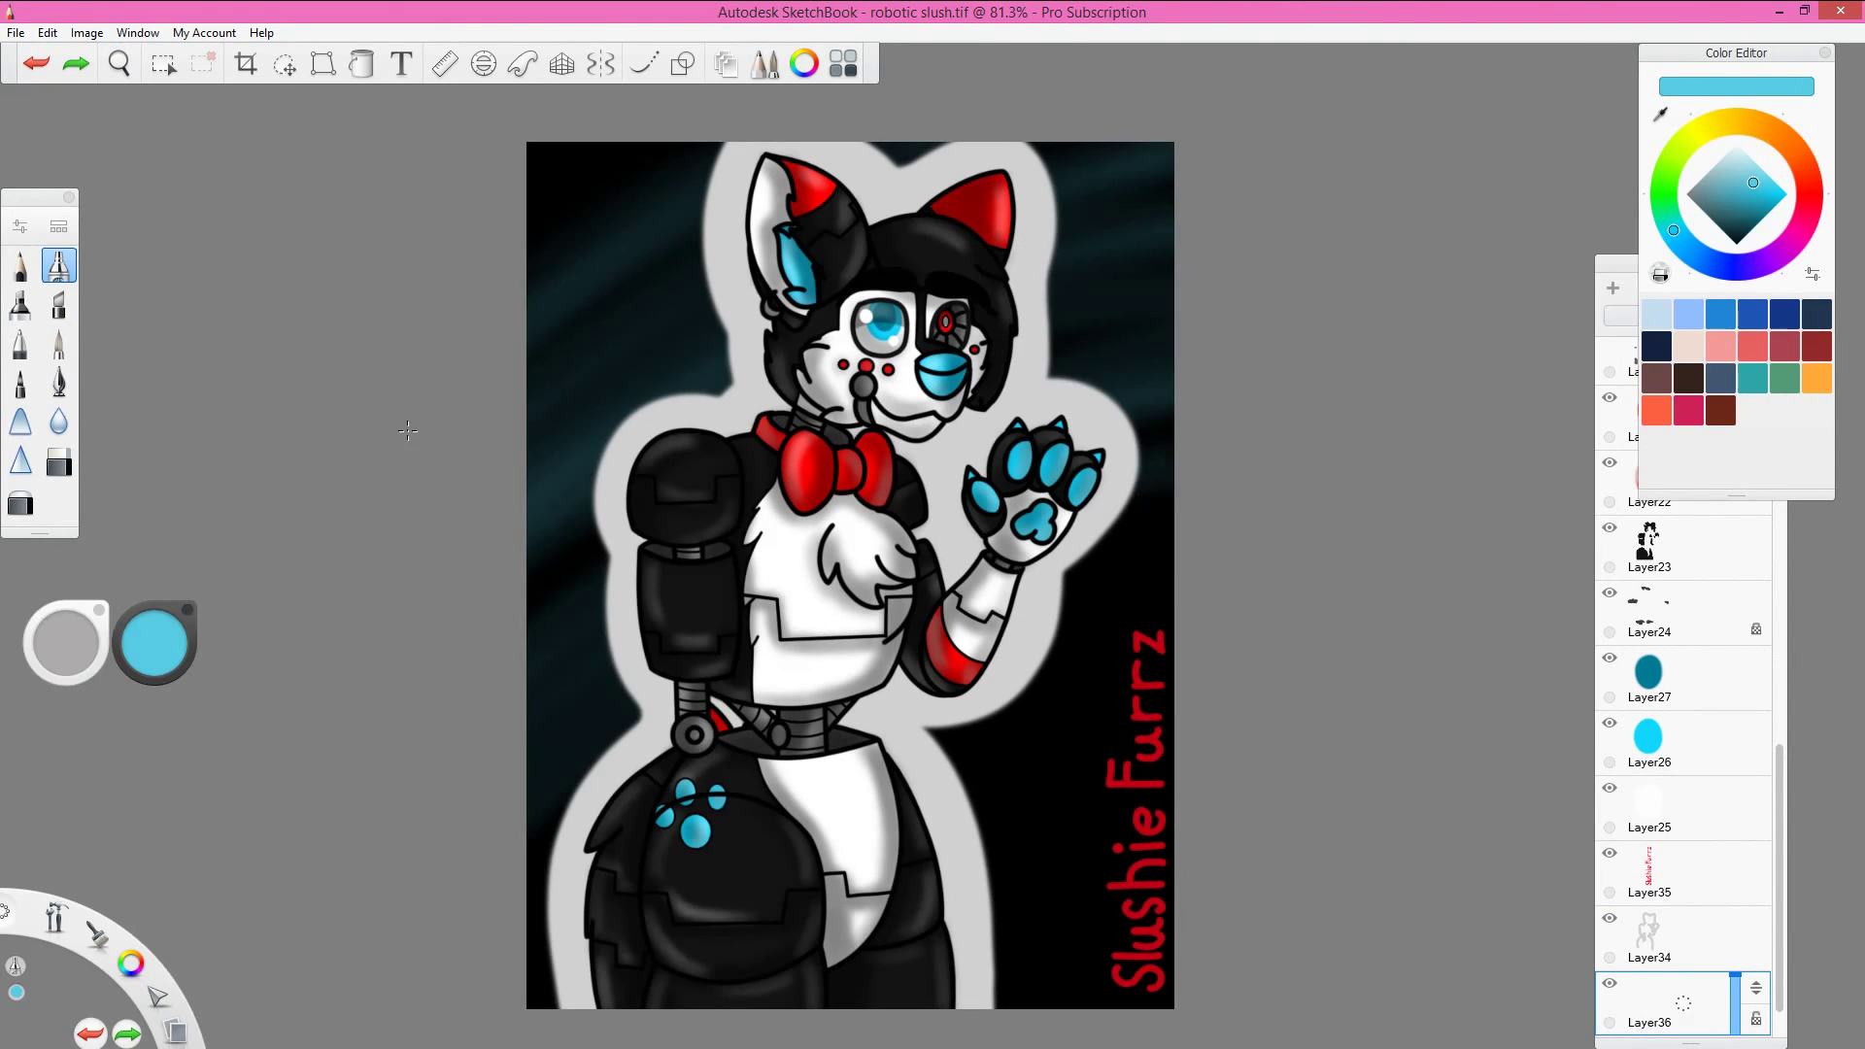
pyautogui.click(1651, 1003)
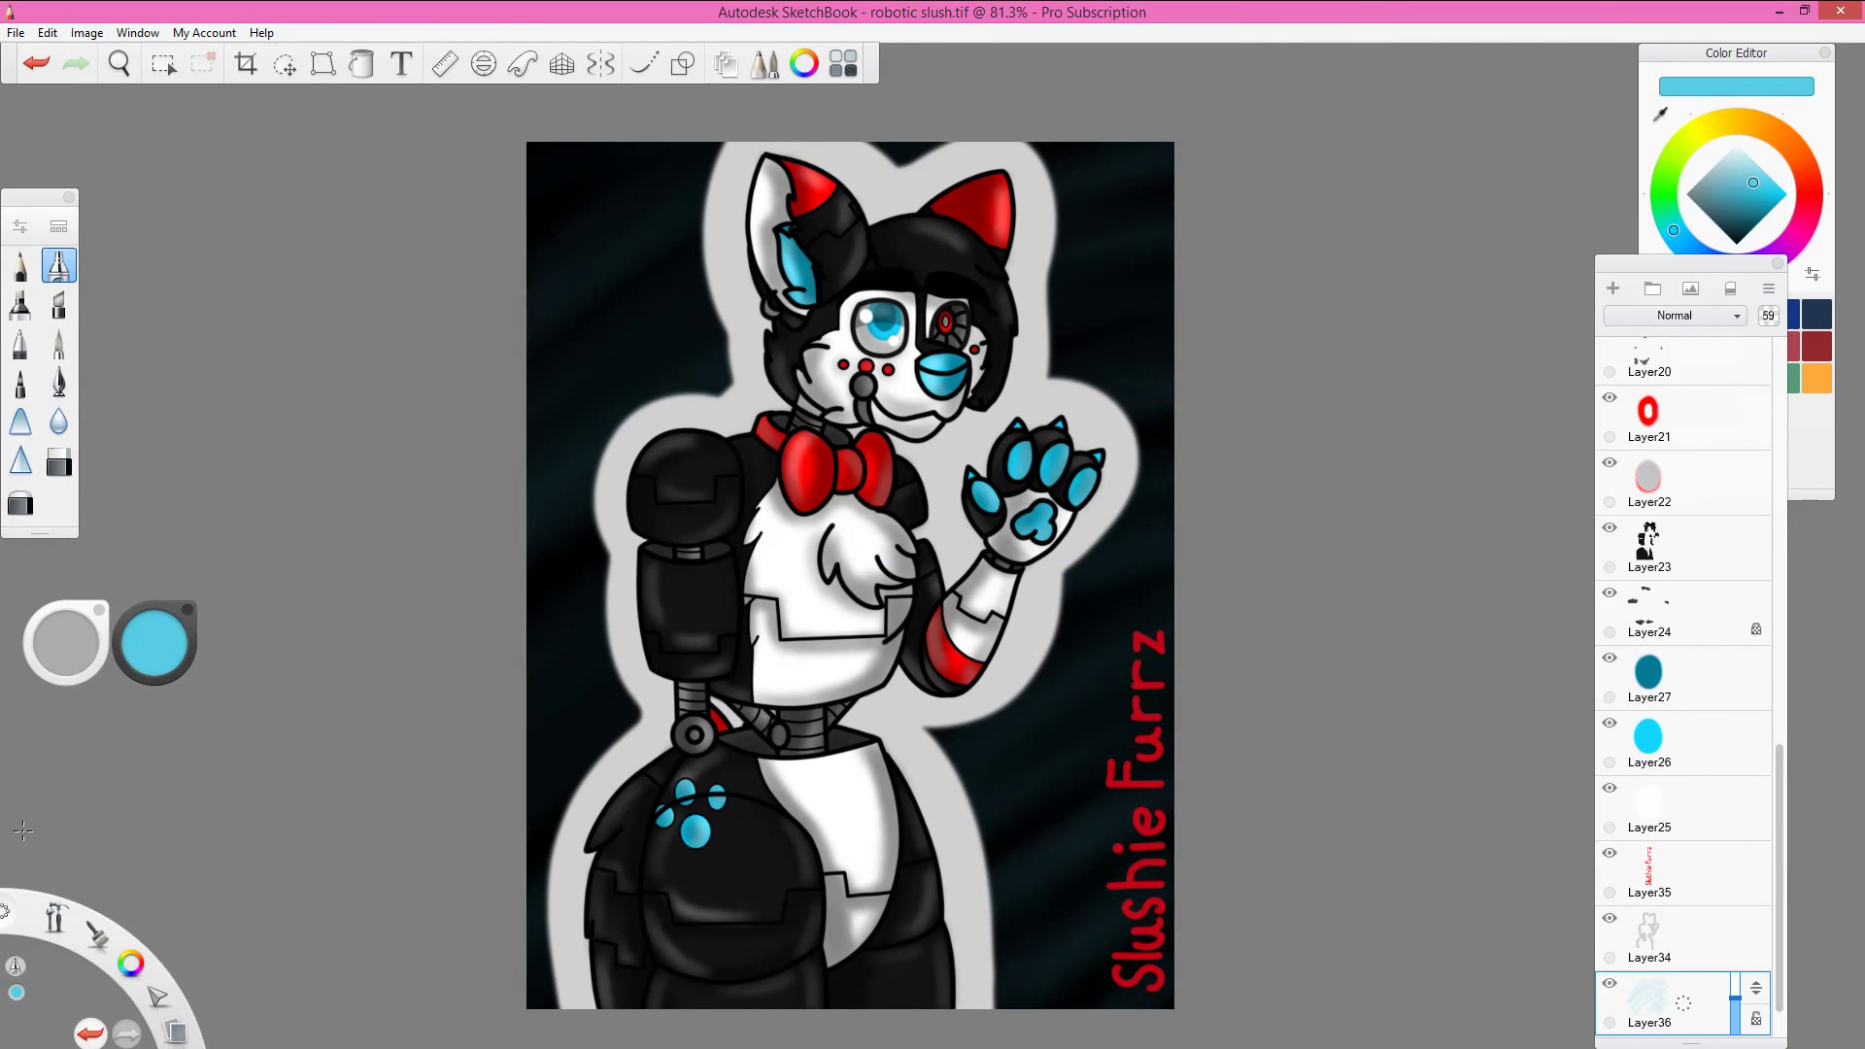
pyautogui.click(16, 32)
pyautogui.press('Escape')
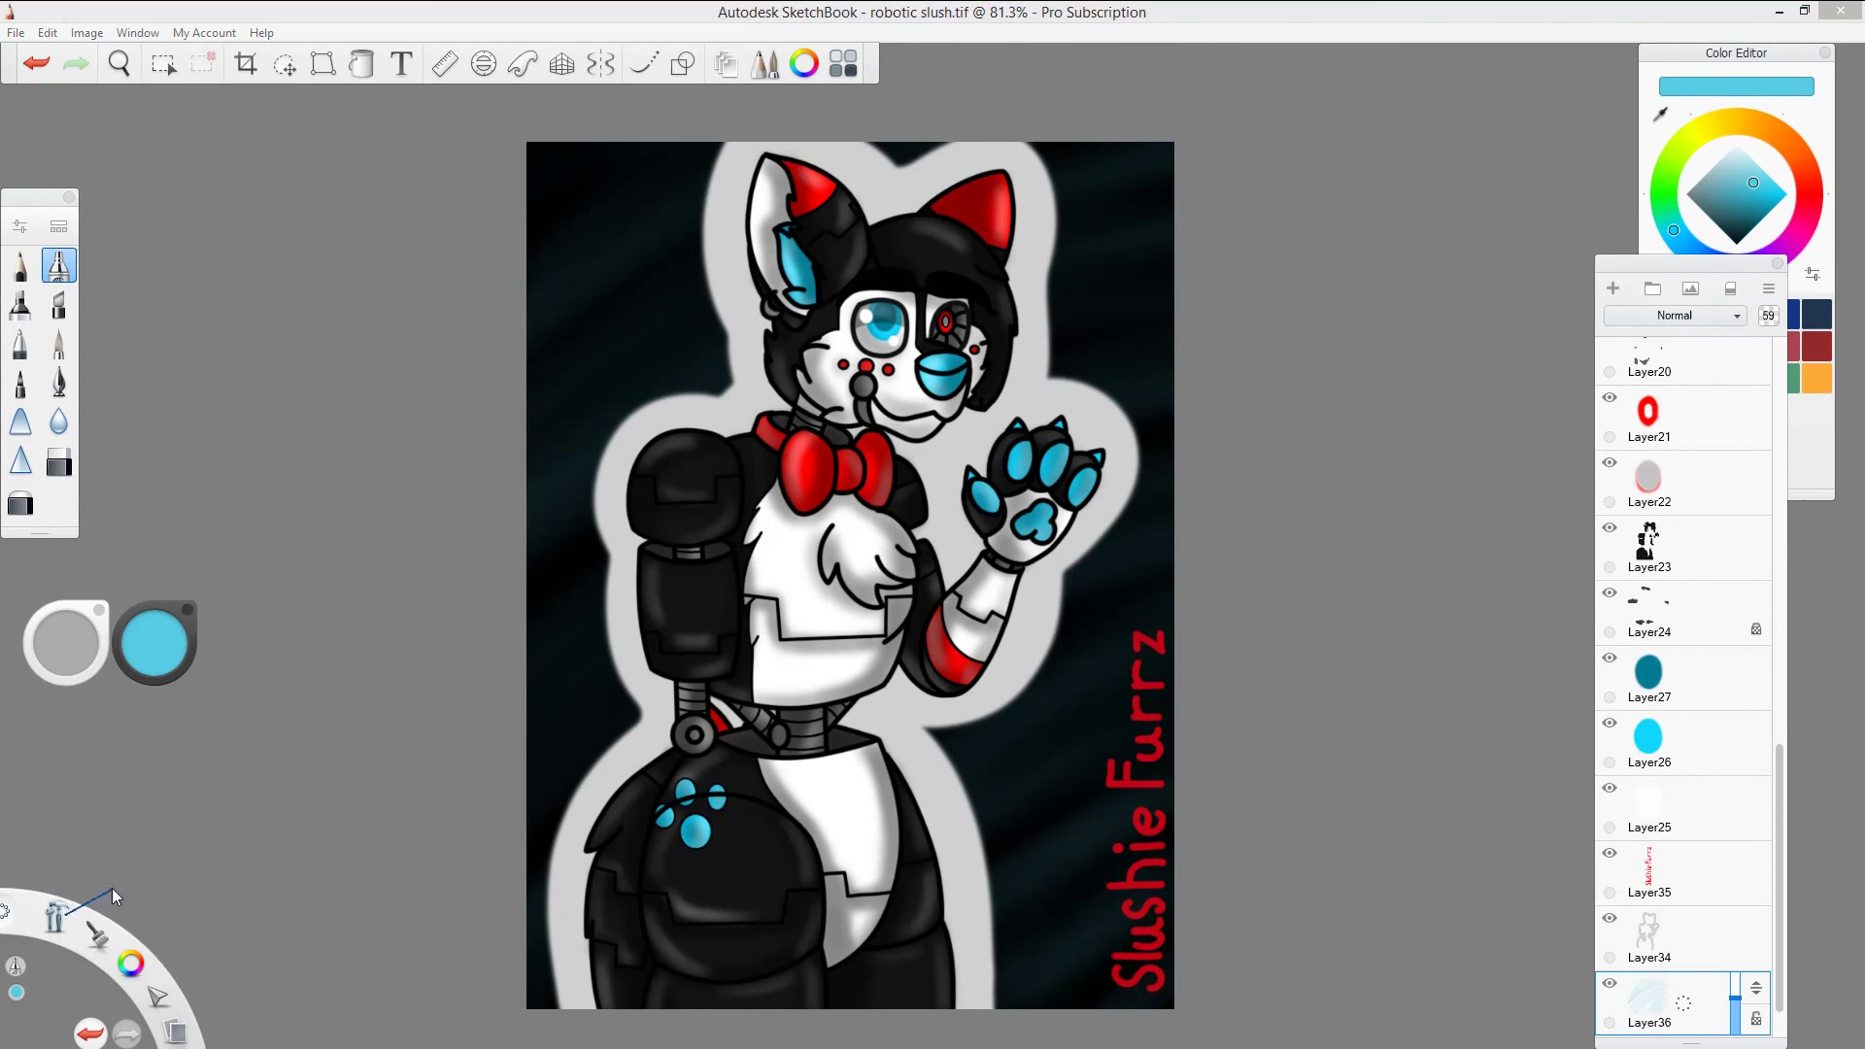
pyautogui.scroll(1, 850, 573)
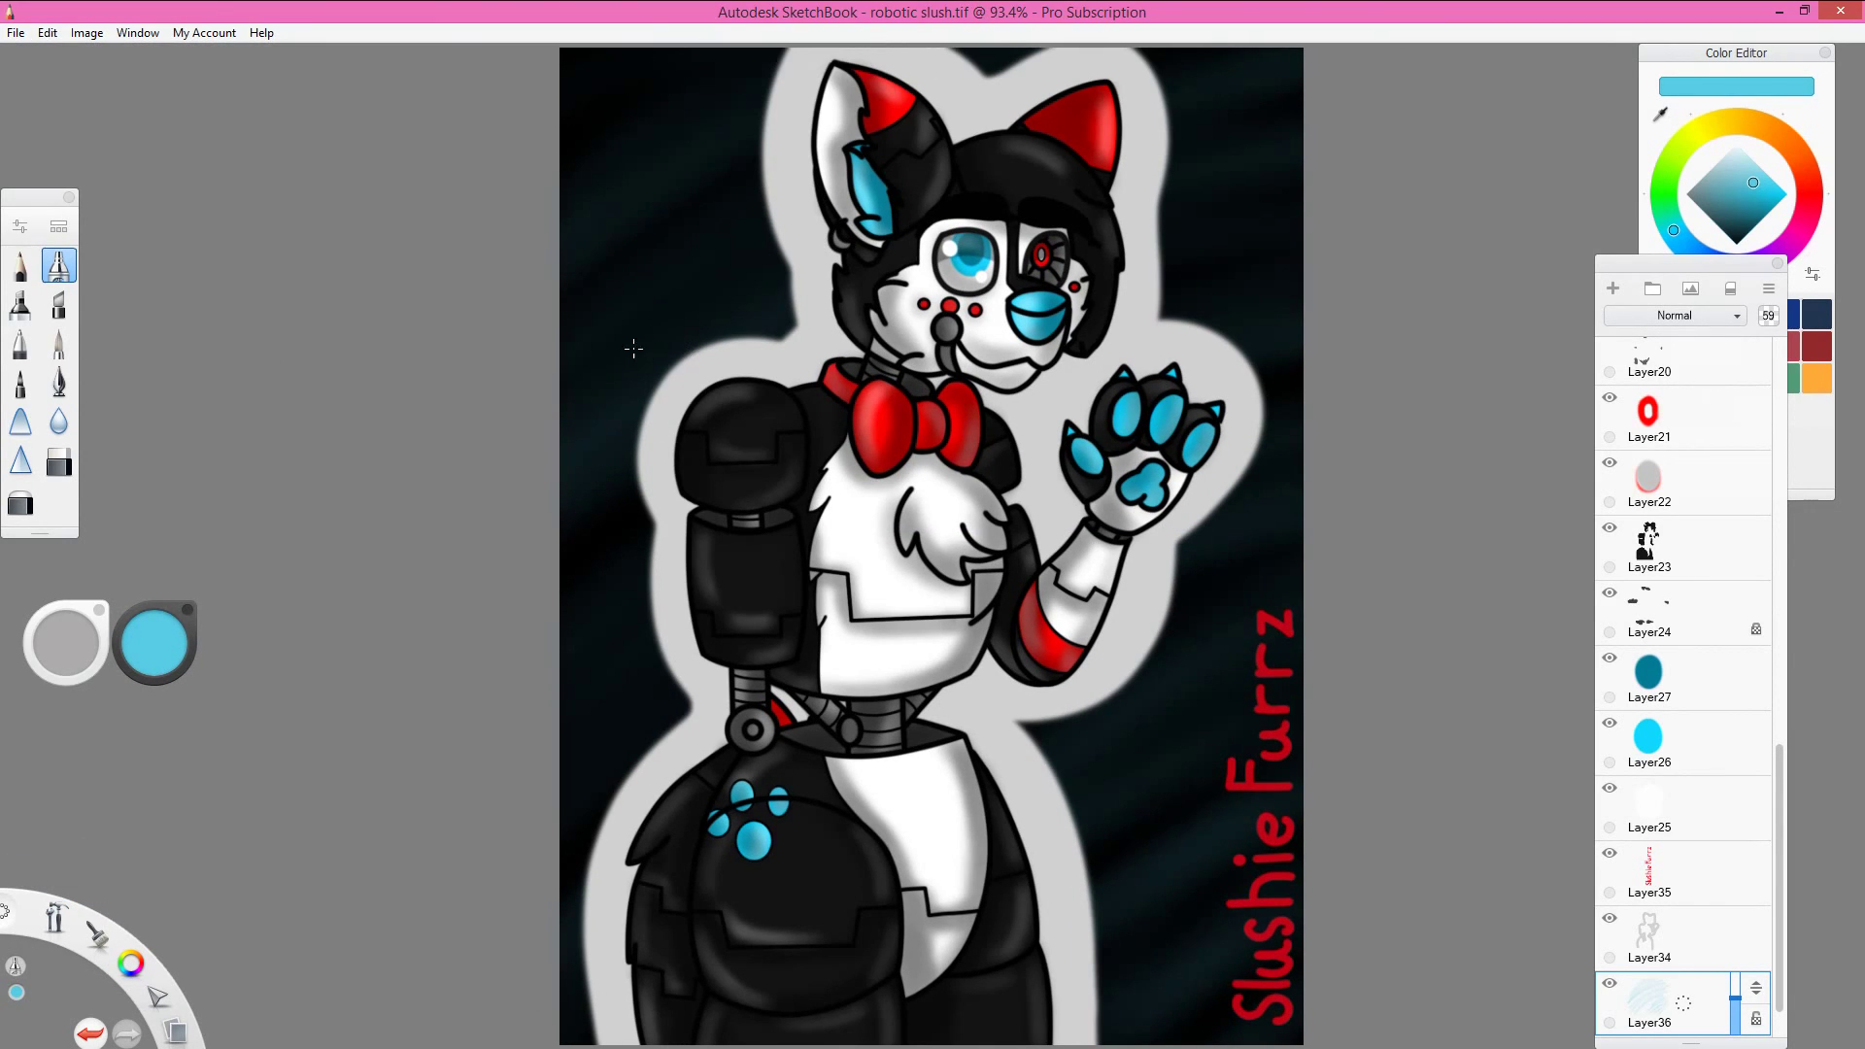